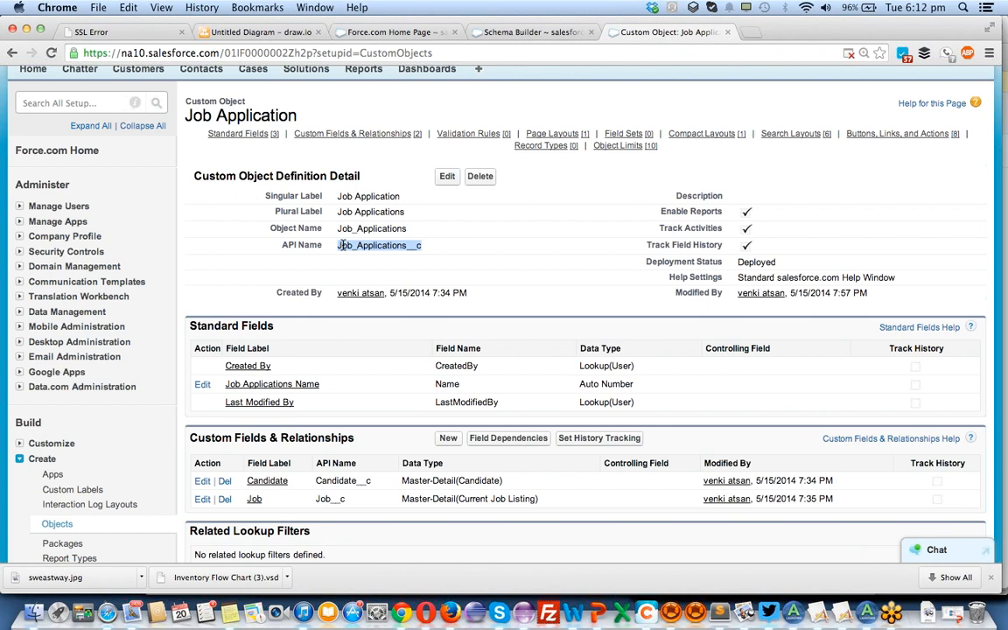
Start a new custom field on the Job Application object and choose Lookup Relationship as its data type.
{"action": "scroll", "coordinate": [308, 219], "scroll_direction": "down", "scroll_amount": 5}
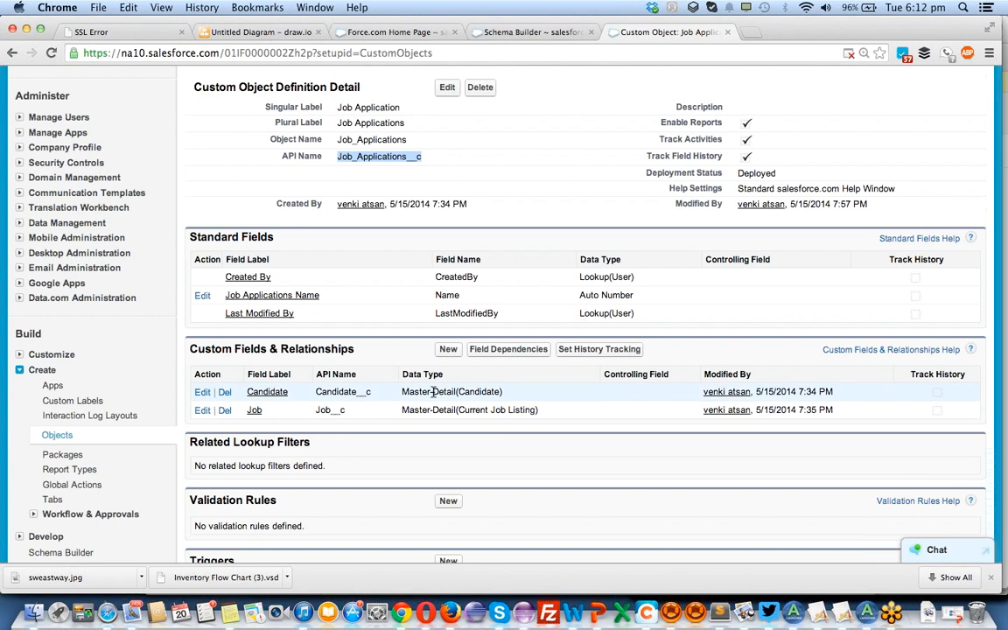
{"action": "left_click", "coordinate": [448, 350]}
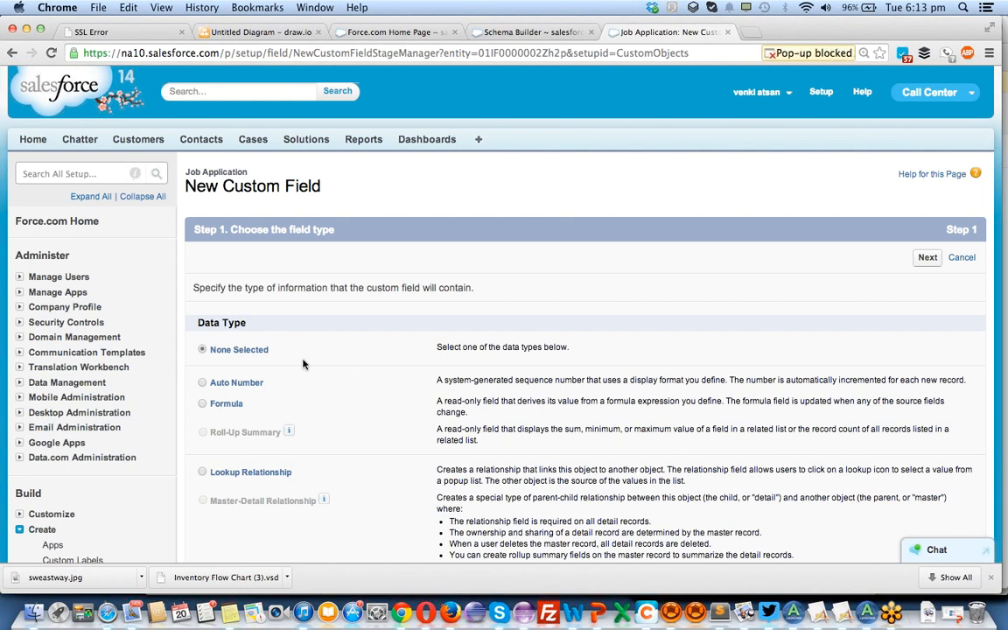
{"action": "scroll", "coordinate": [303, 364], "scroll_direction": "down", "scroll_amount": 3}
{"action": "left_click", "coordinate": [202, 357]}
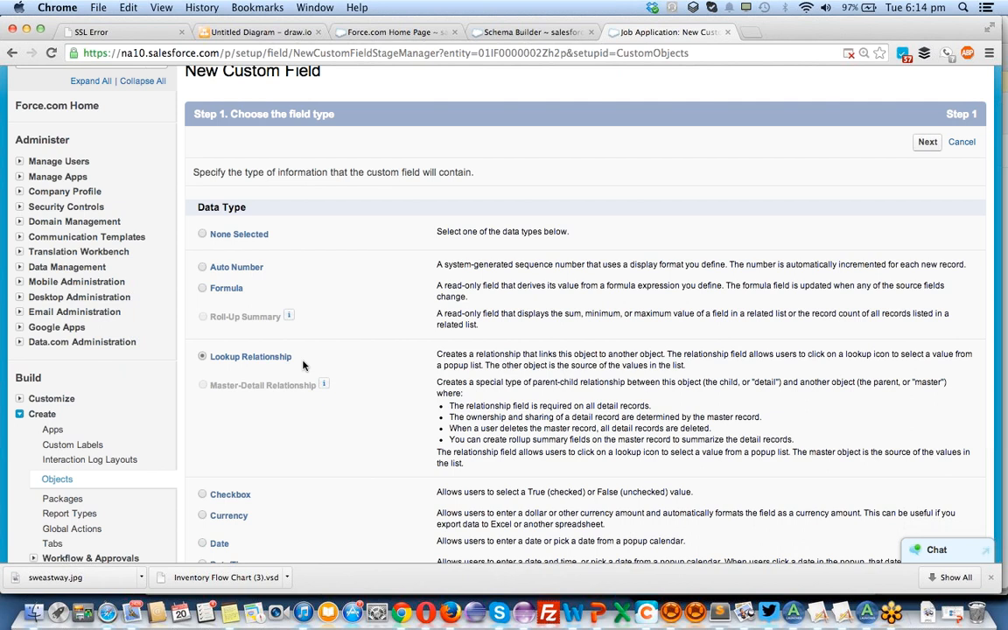
{"action": "scroll", "coordinate": [304, 366], "scroll_direction": "down", "scroll_amount": 2}
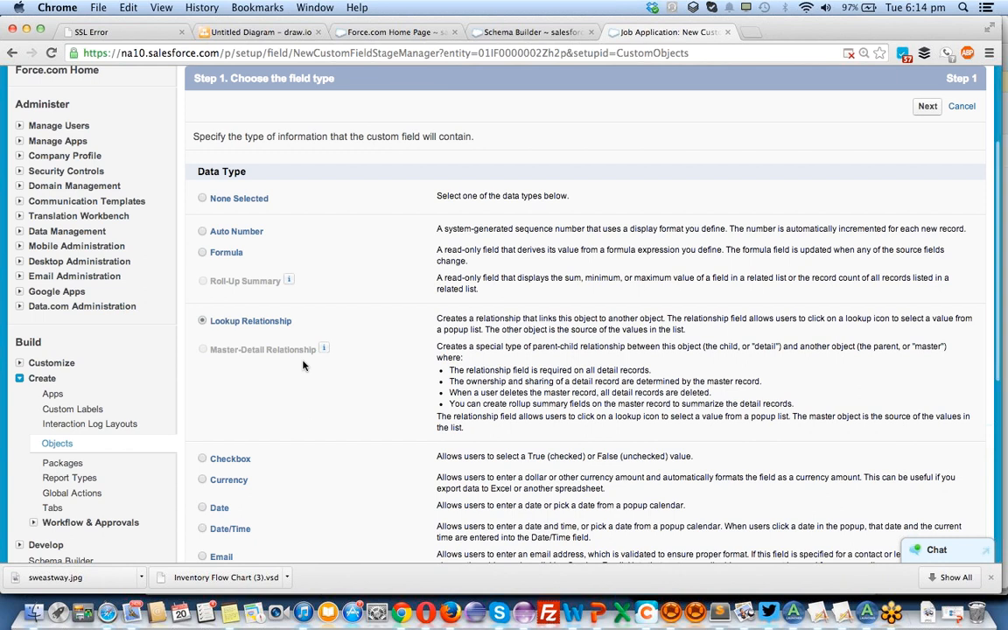
{"action": "scroll", "coordinate": [303, 365], "scroll_direction": "up", "scroll_amount": 1}
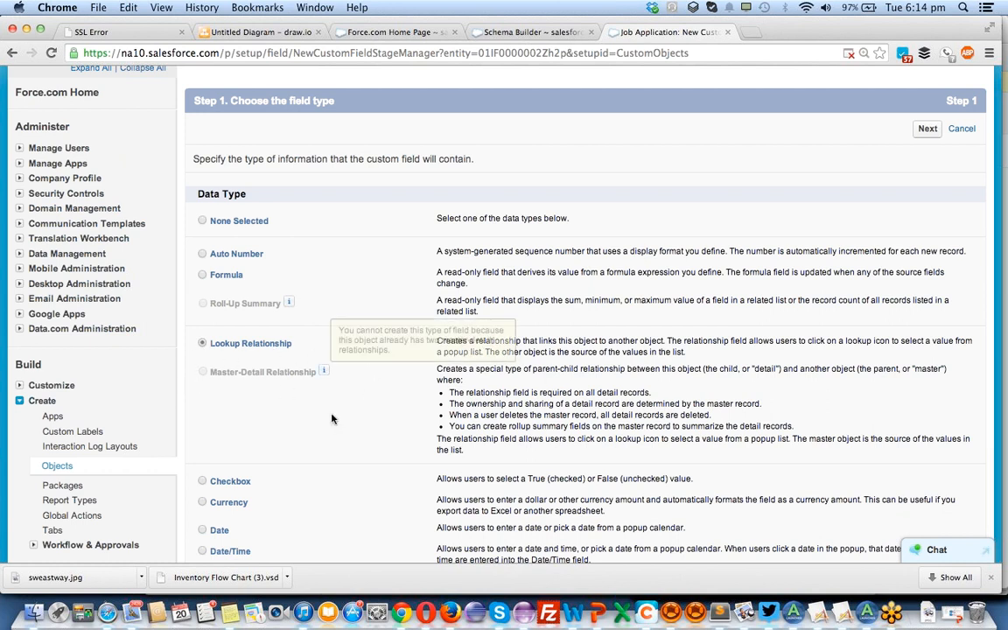
{"action": "scroll", "coordinate": [332, 418], "scroll_direction": "up", "scroll_amount": 3}
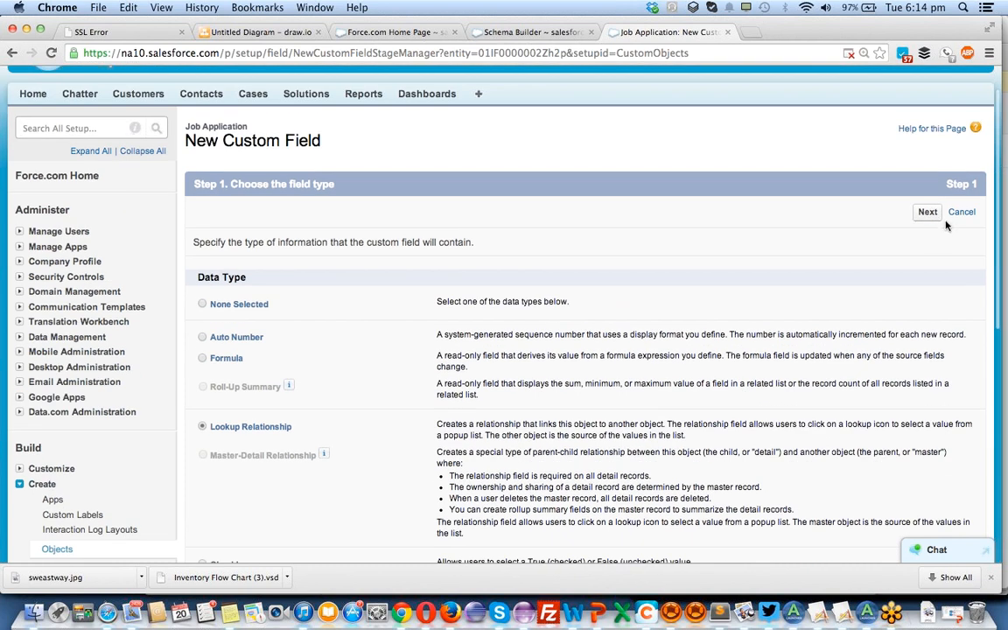
{"action": "left_click", "coordinate": [928, 212]}
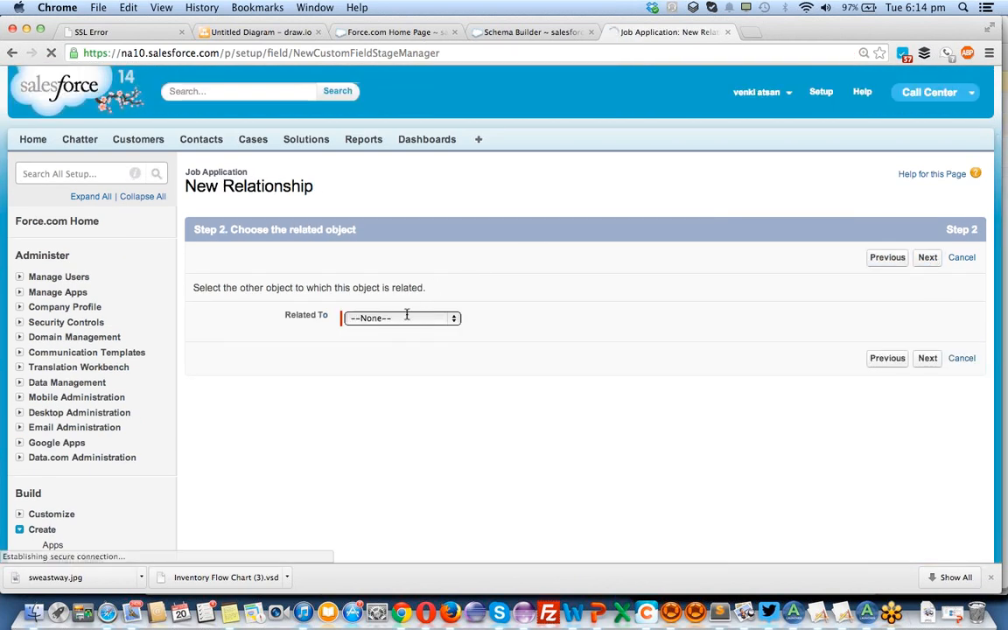
Relate the lookup field to the Account object and continue to the label and name settings.
{"action": "left_click", "coordinate": [405, 319]}
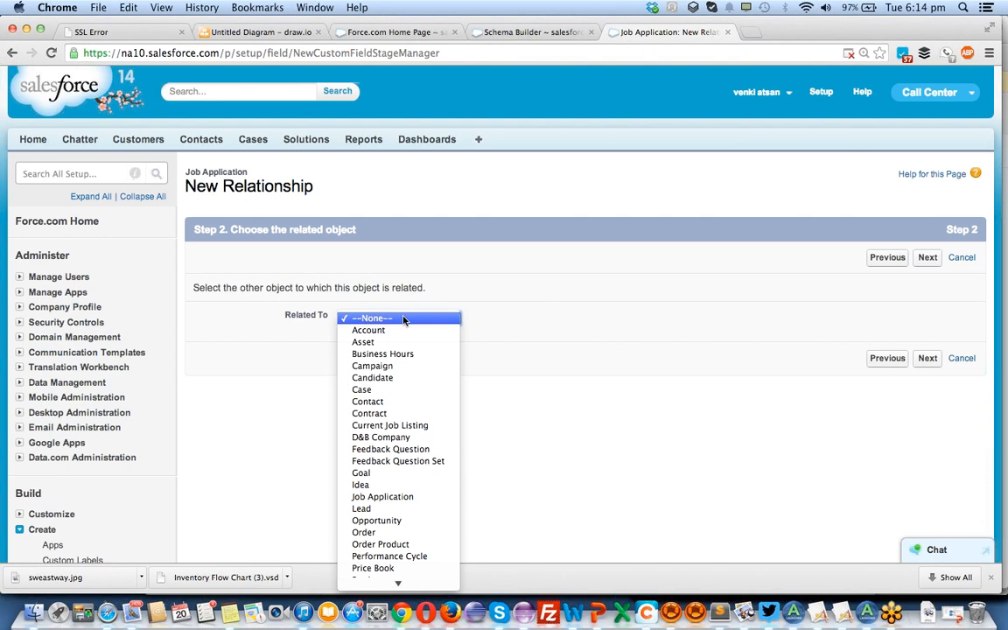
{"action": "left_click", "coordinate": [367, 330]}
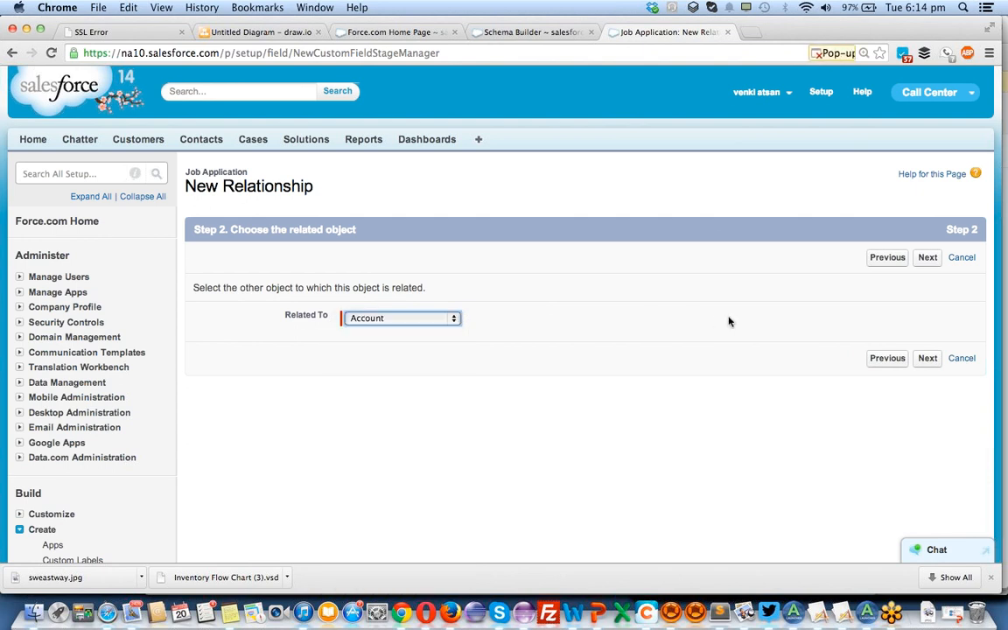
{"action": "left_click", "coordinate": [929, 360]}
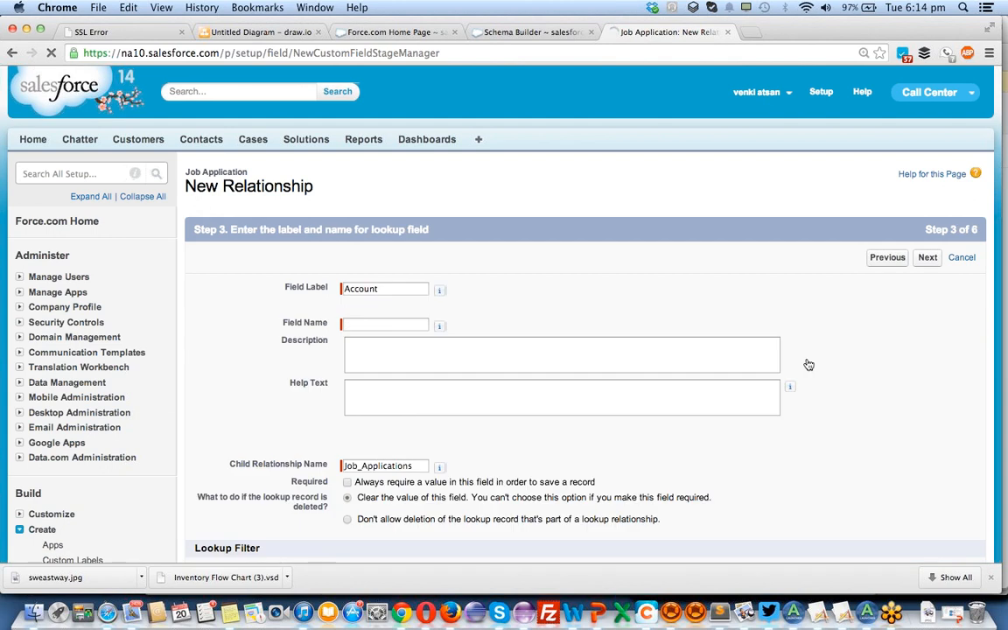
Keep the field label Account, fill in Account as the field name, and continue to field-level security.
{"action": "left_click", "coordinate": [384, 289]}
{"action": "key", "text": "Tab"}
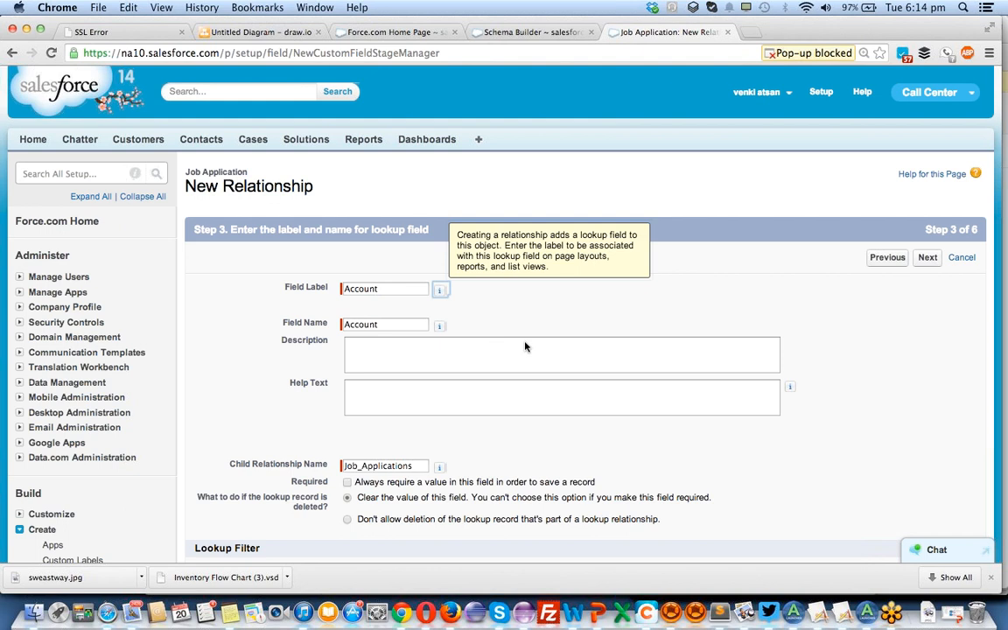
{"action": "left_click", "coordinate": [654, 366]}
{"action": "scroll", "coordinate": [655, 366], "scroll_direction": "down", "scroll_amount": 3}
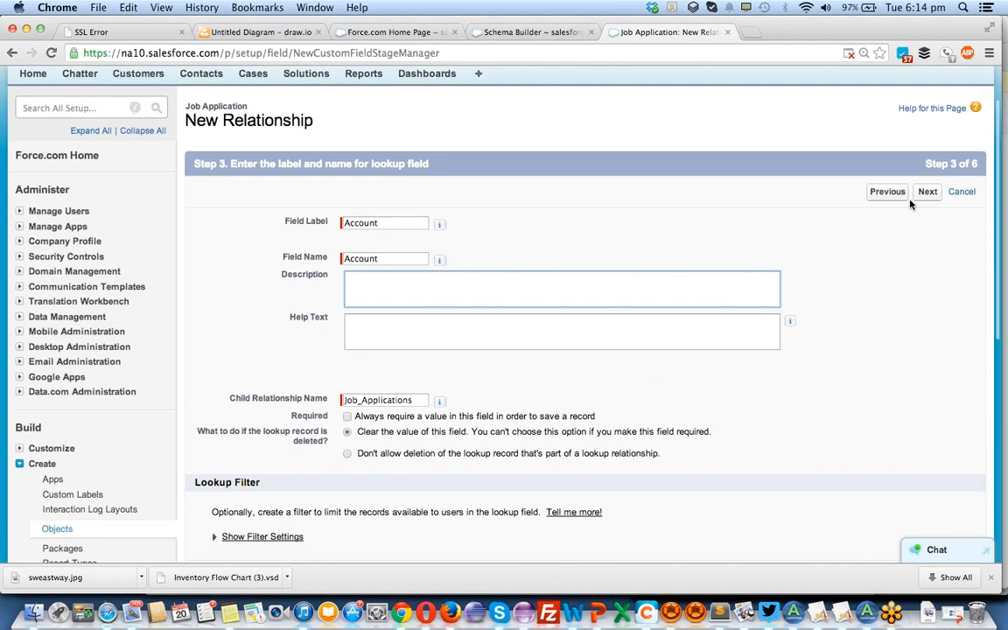
{"action": "left_click", "coordinate": [928, 192]}
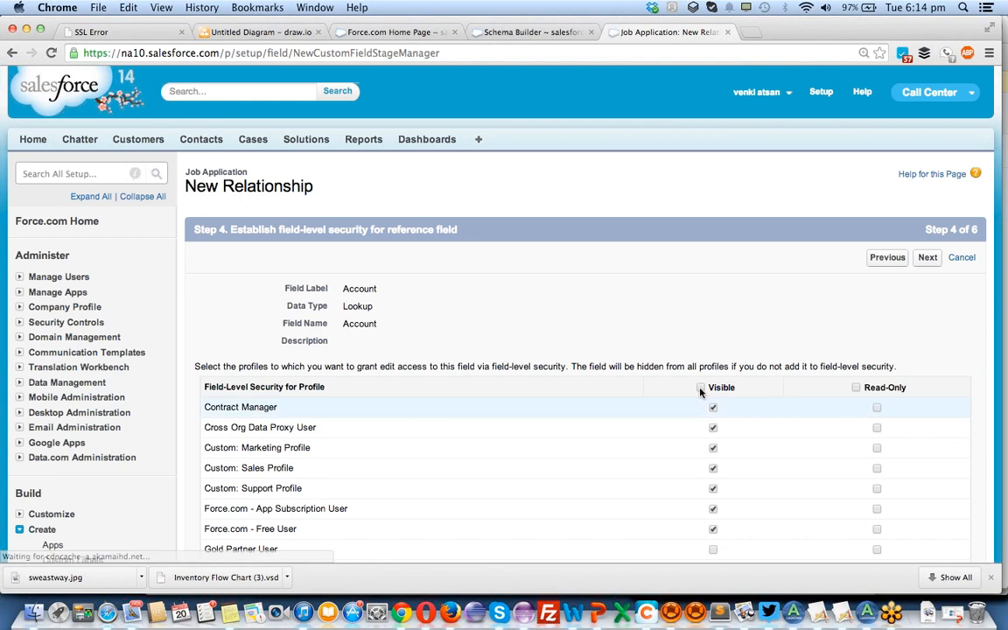
Review the profiles in field-level security, try making the field read-only for all of them, and clear that setting again.
{"action": "scroll", "coordinate": [431, 366], "scroll_direction": "down", "scroll_amount": 4}
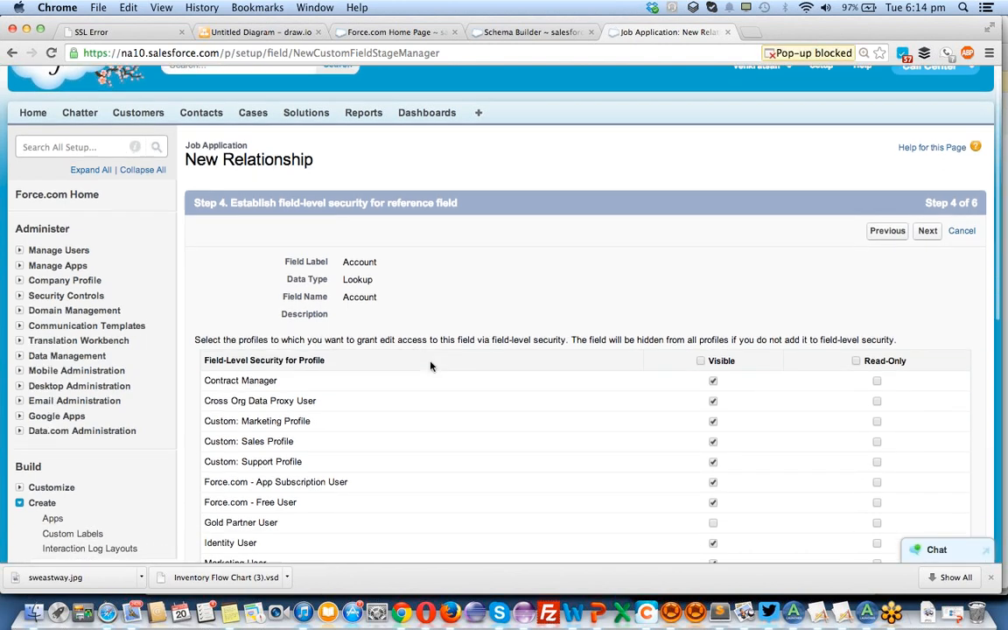
{"action": "scroll", "coordinate": [431, 366], "scroll_direction": "down", "scroll_amount": 5}
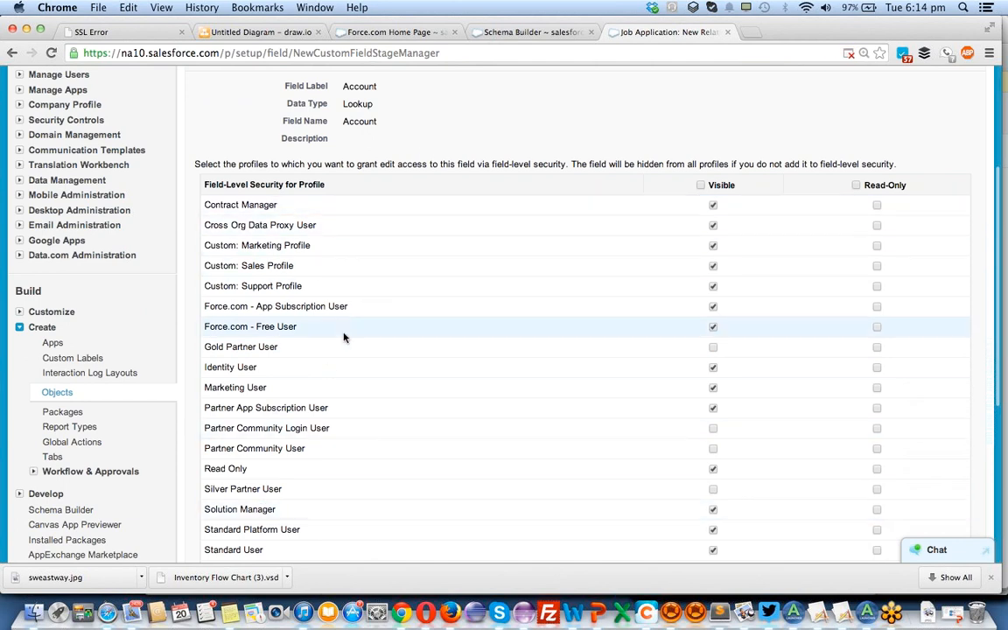
{"action": "scroll", "coordinate": [343, 338], "scroll_direction": "down", "scroll_amount": 6}
{"action": "scroll", "coordinate": [344, 337], "scroll_direction": "up", "scroll_amount": 6}
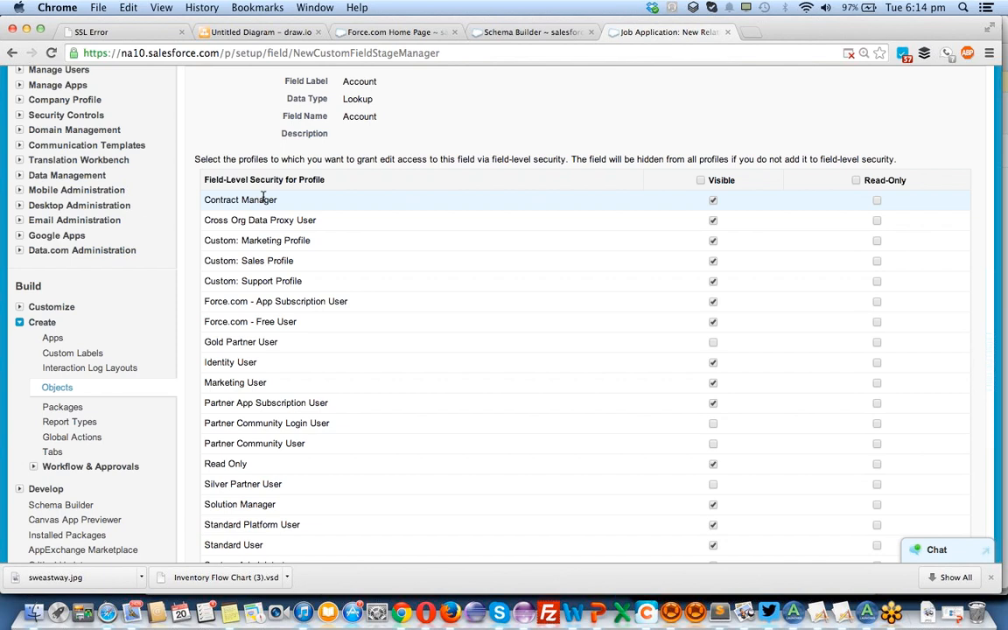
{"action": "left_click", "coordinate": [856, 181]}
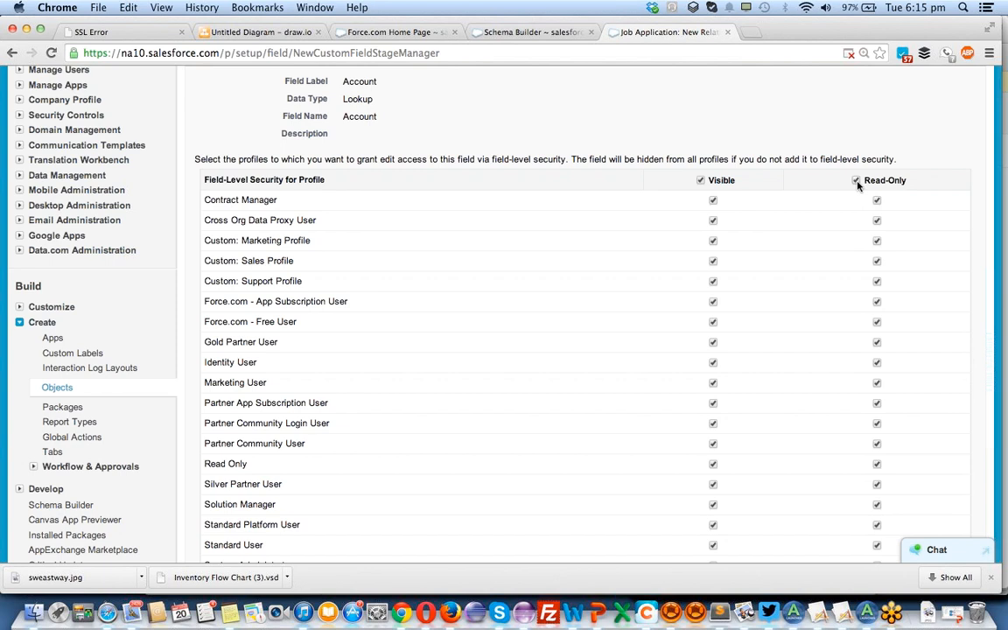
{"action": "left_click", "coordinate": [855, 181]}
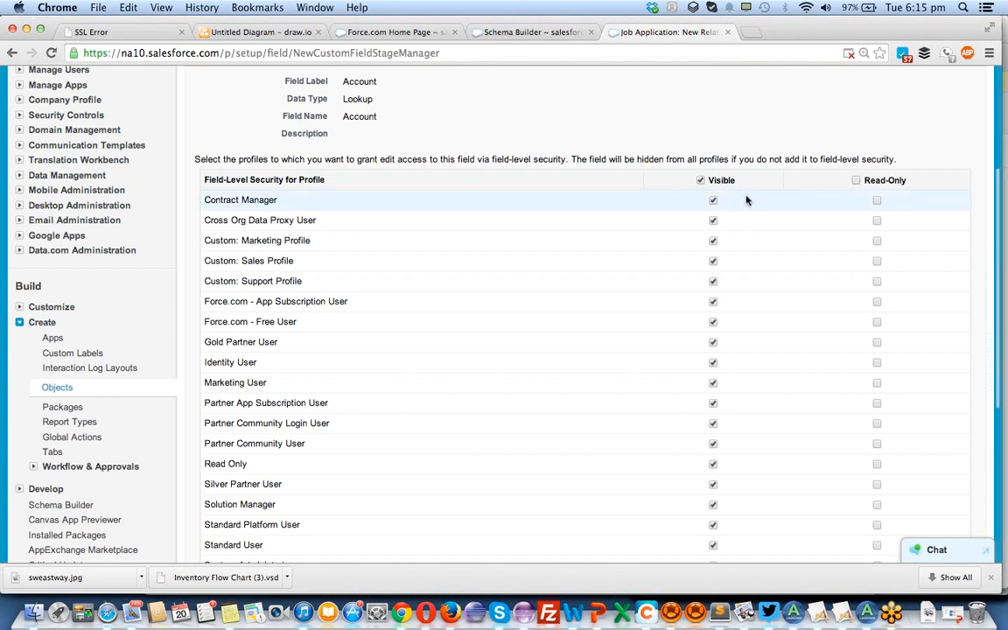
Clear field visibility for all profiles and try granting it to System Administrator only.
{"action": "scroll", "coordinate": [735, 194], "scroll_direction": "down", "scroll_amount": 1}
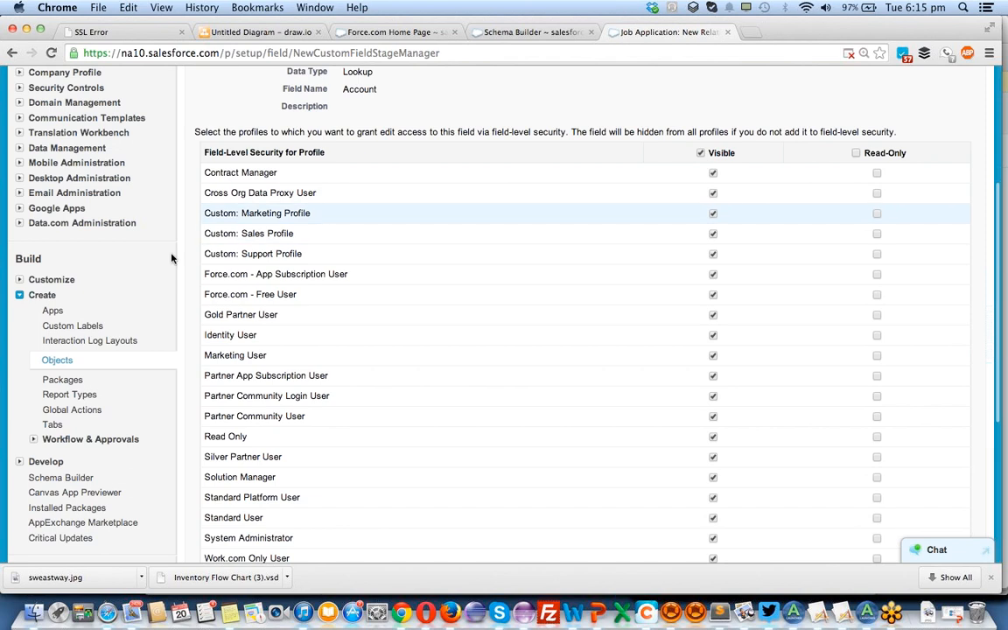
{"action": "left_click", "coordinate": [700, 153]}
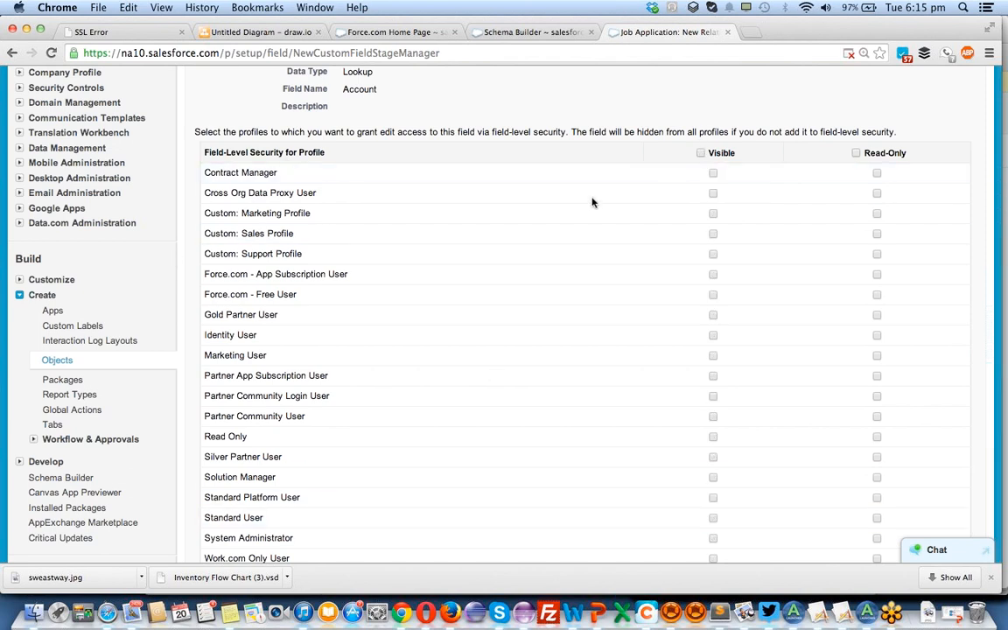
{"action": "scroll", "coordinate": [449, 287], "scroll_direction": "down", "scroll_amount": 3}
{"action": "scroll", "coordinate": [450, 286], "scroll_direction": "up", "scroll_amount": 5}
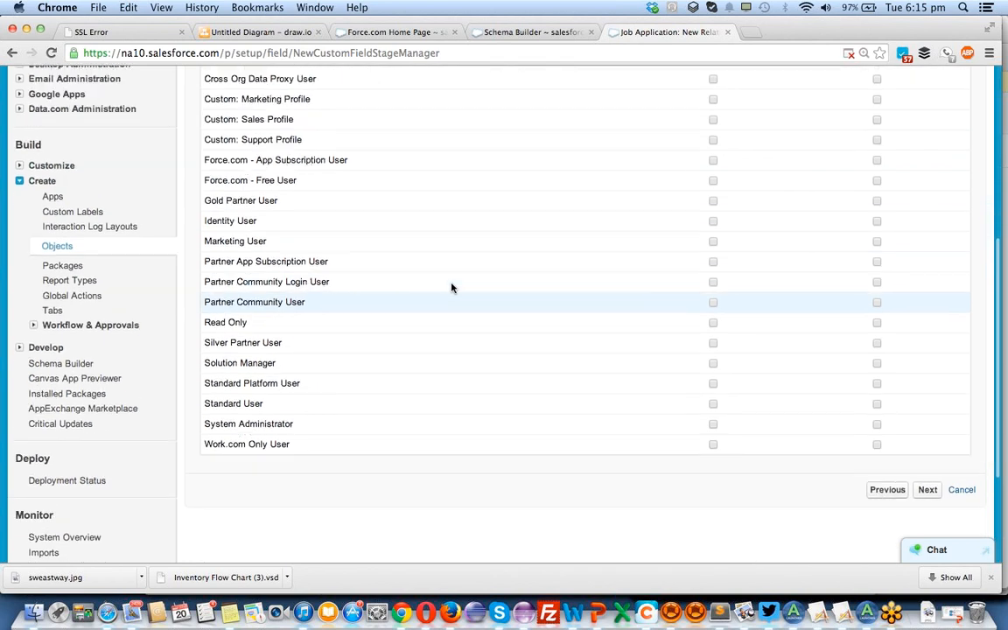
{"action": "scroll", "coordinate": [452, 287], "scroll_direction": "up", "scroll_amount": 4}
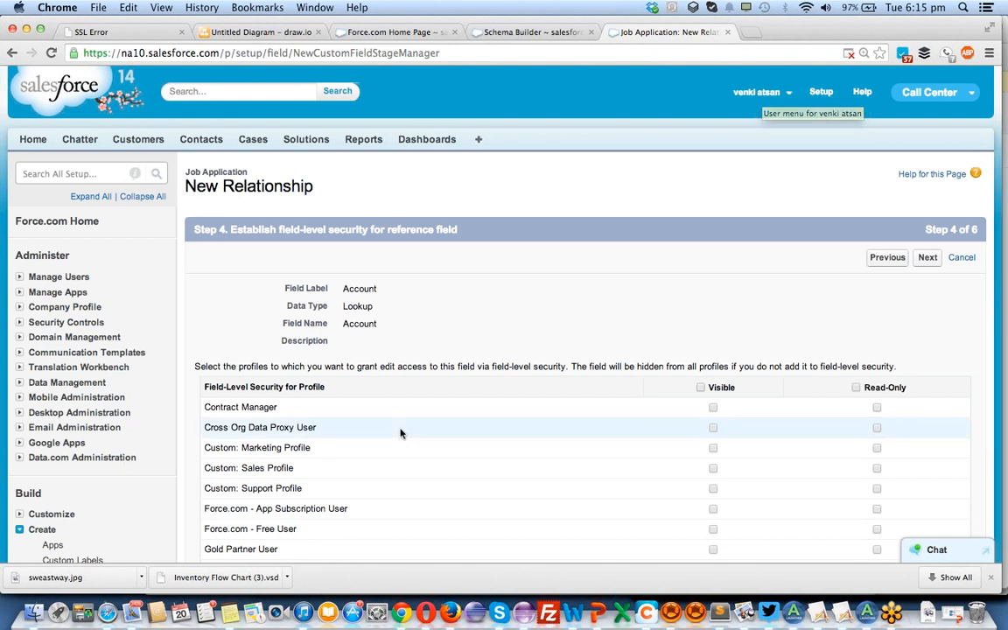
{"action": "scroll", "coordinate": [401, 432], "scroll_direction": "down", "scroll_amount": 10}
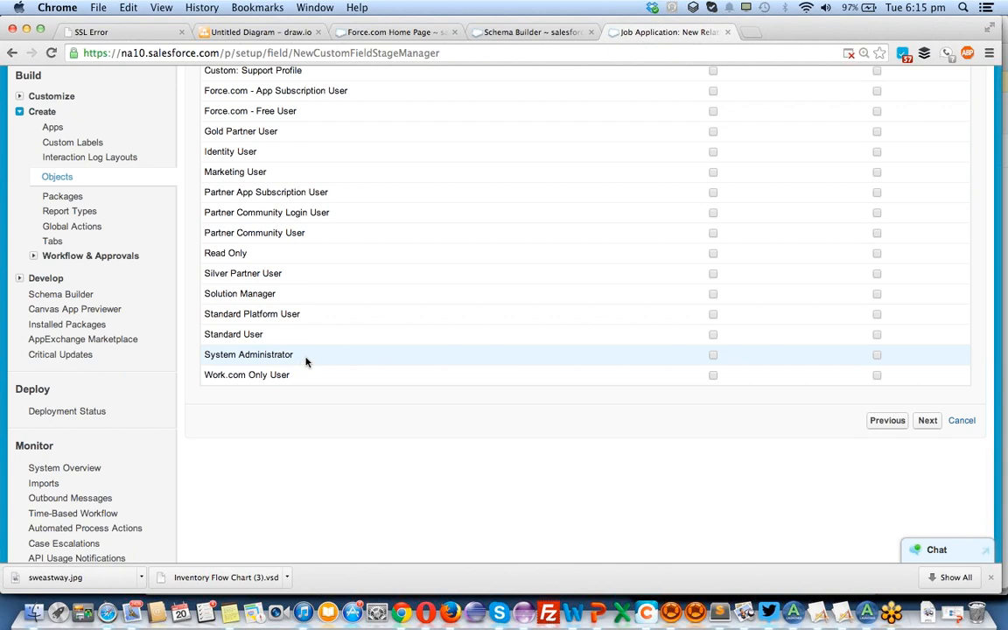
{"action": "left_click", "coordinate": [713, 355]}
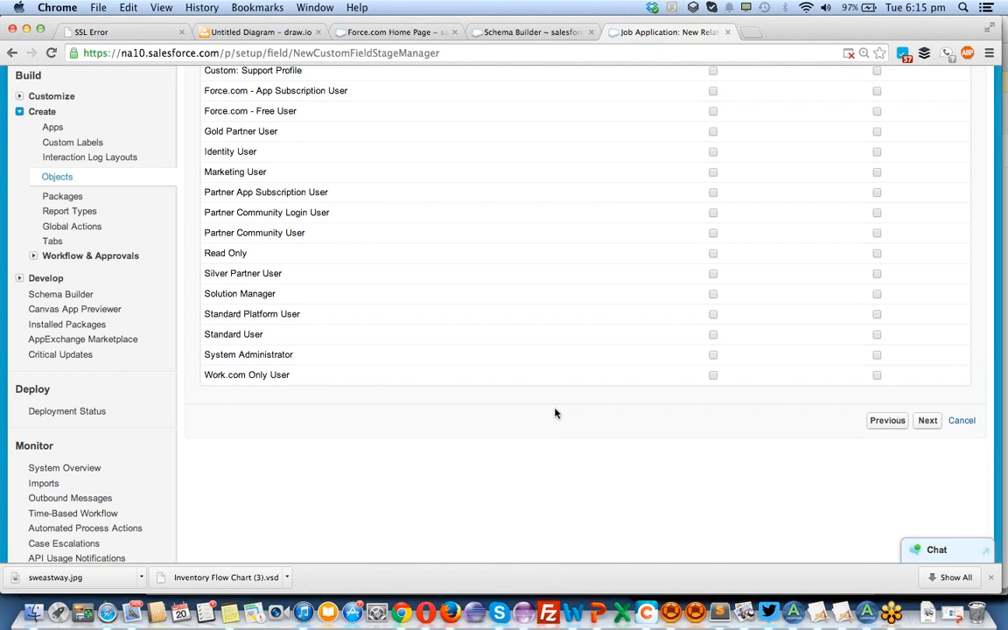
Make the Account lookup field visible to all profiles and continue to the page layout selection.
{"action": "scroll", "coordinate": [555, 413], "scroll_direction": "up", "scroll_amount": 5}
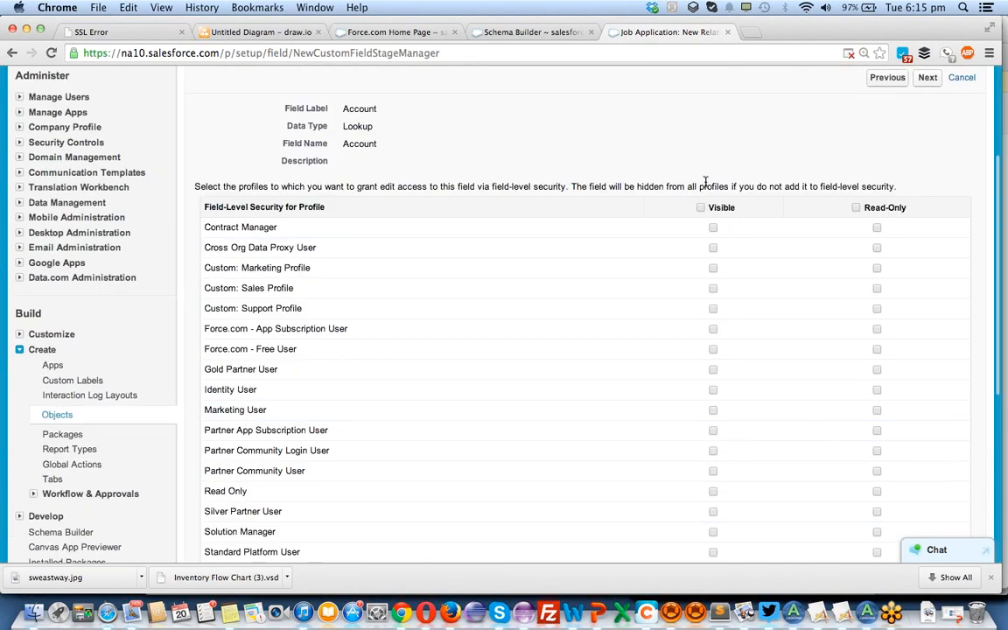
{"action": "left_click", "coordinate": [701, 208]}
{"action": "left_click", "coordinate": [701, 209]}
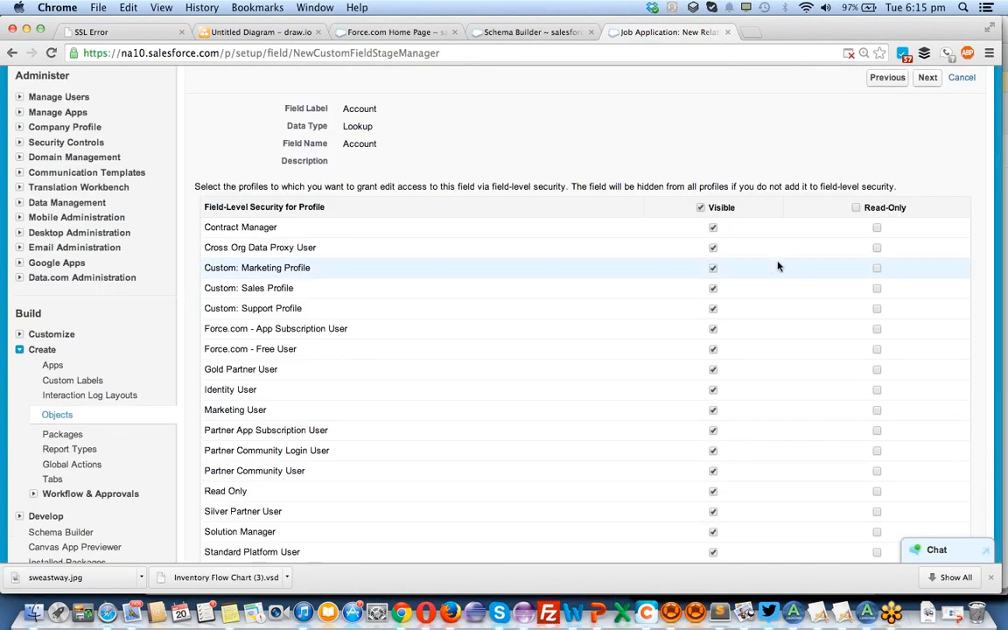
{"action": "scroll", "coordinate": [772, 263], "scroll_direction": "down", "scroll_amount": 5}
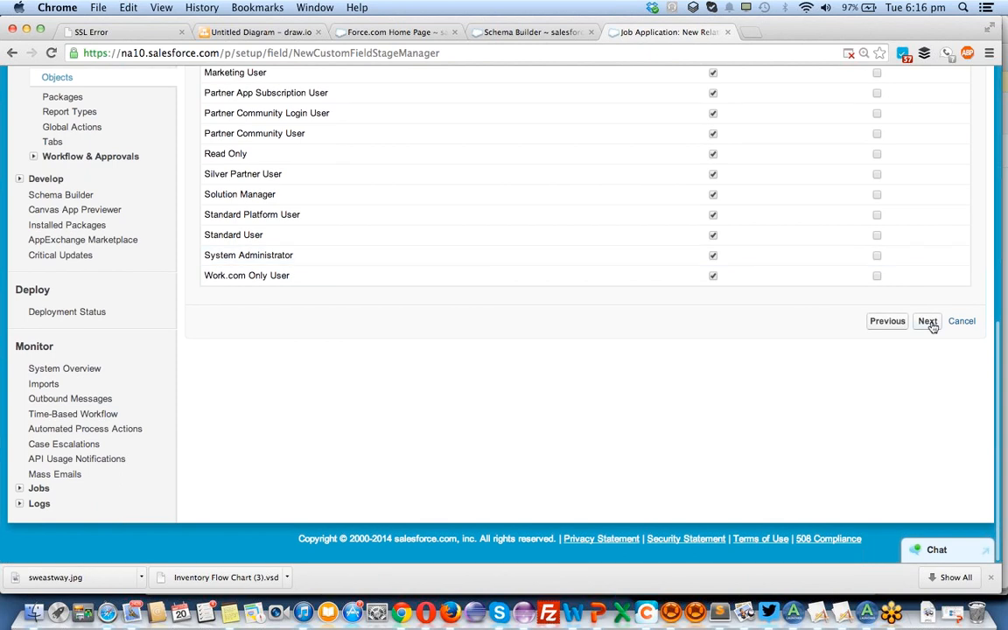
{"action": "left_click", "coordinate": [929, 322]}
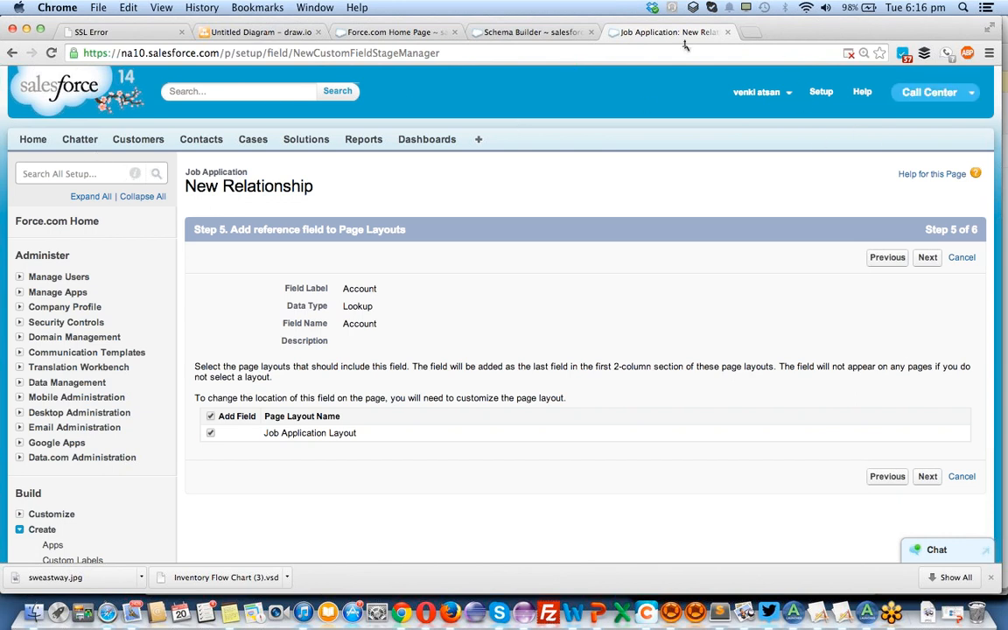
Switch to the Force.com Home Page browser tab and change the active Salesforce app from Call Center to Sales.
{"action": "left_click", "coordinate": [421, 32]}
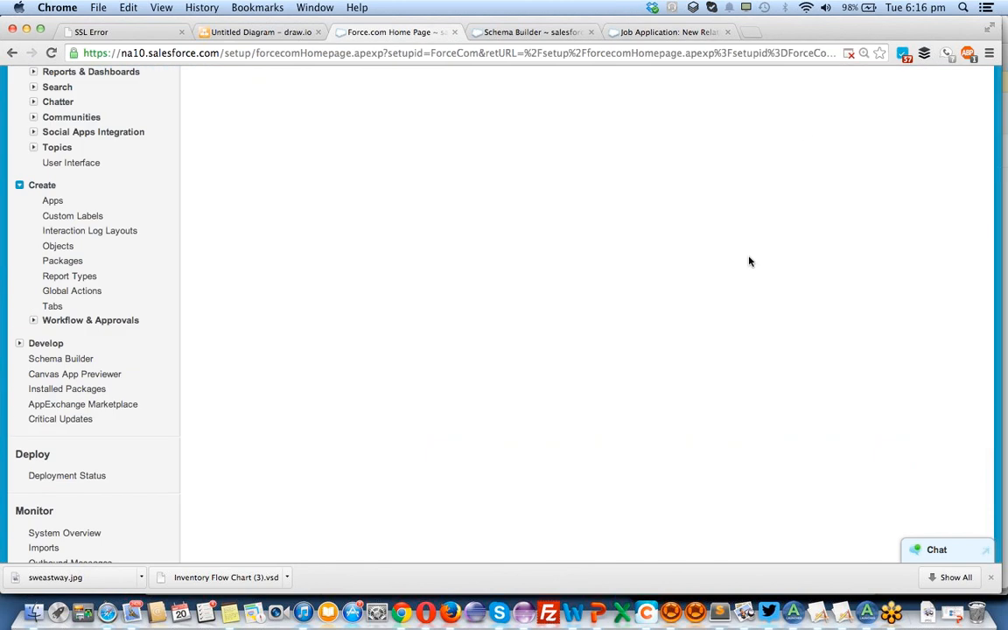
{"action": "scroll", "coordinate": [674, 302], "scroll_direction": "up", "scroll_amount": 5}
{"action": "scroll", "coordinate": [830, 203], "scroll_direction": "up", "scroll_amount": 10}
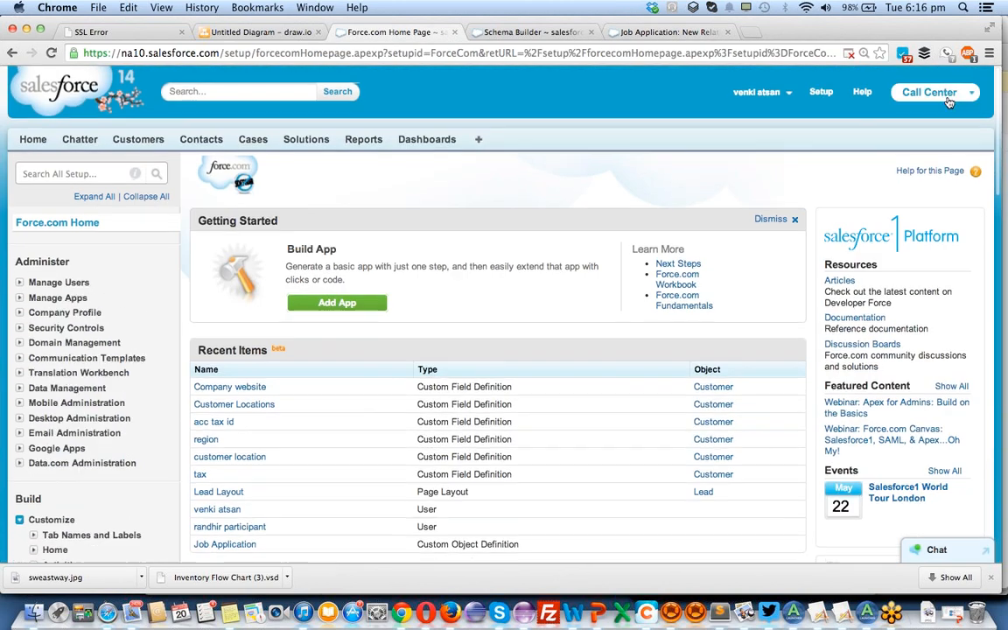
{"action": "left_click", "coordinate": [932, 96]}
{"action": "left_click", "coordinate": [902, 125]}
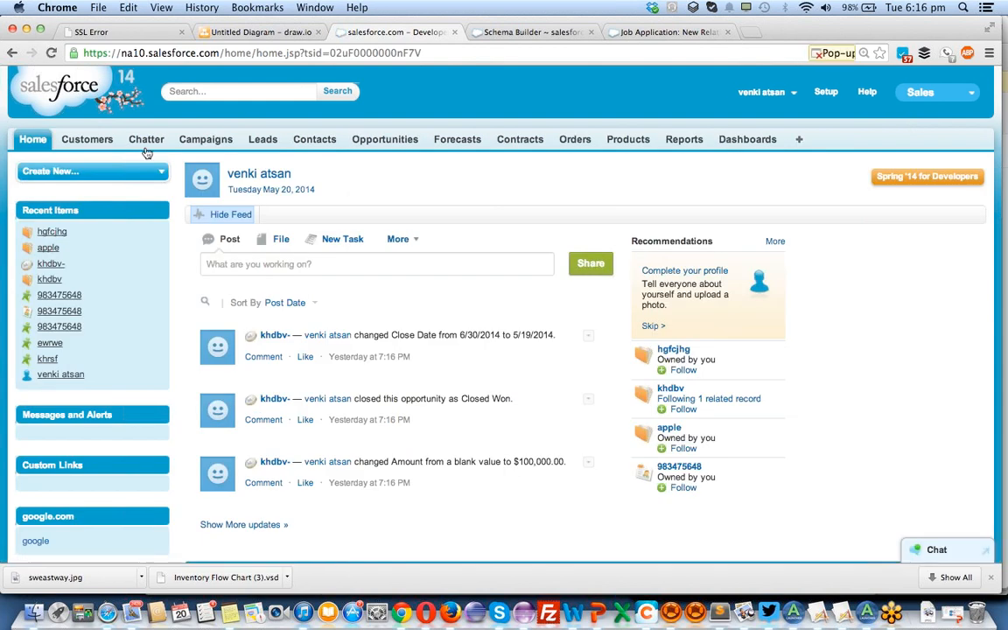
Open the customer record hgfcjhg from the recent customers and examine its detail fields and related lists.
{"action": "left_click", "coordinate": [100, 141]}
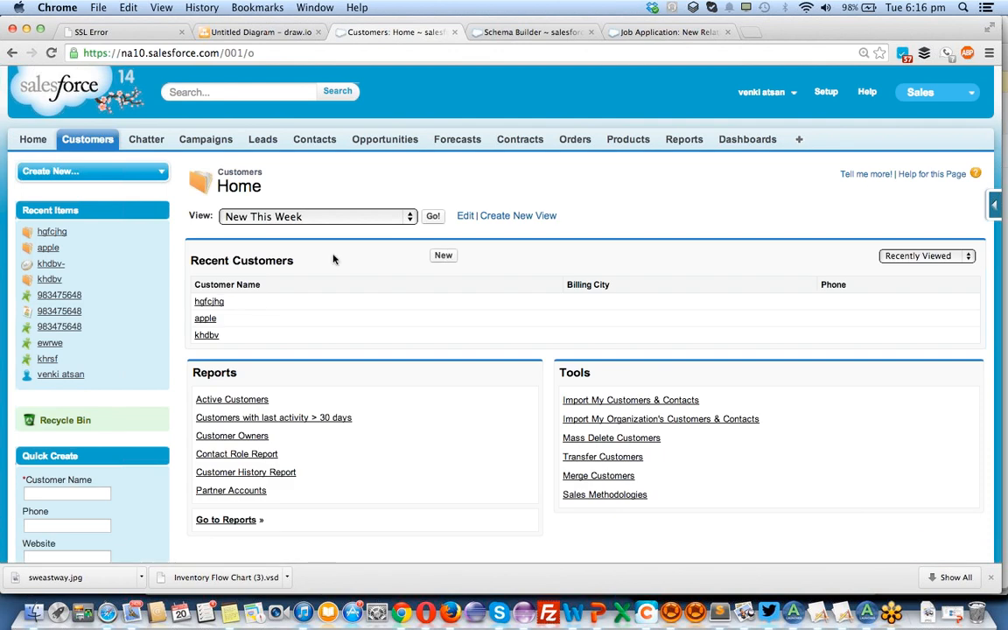
{"action": "left_click", "coordinate": [210, 302]}
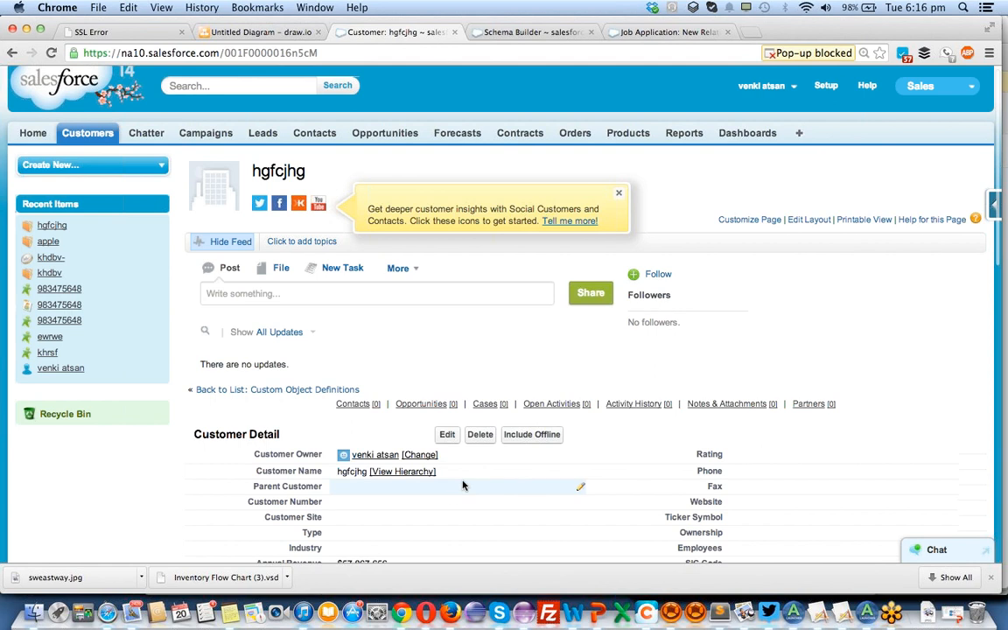
{"action": "scroll", "coordinate": [463, 486], "scroll_direction": "down", "scroll_amount": 3}
{"action": "scroll", "coordinate": [508, 382], "scroll_direction": "down", "scroll_amount": 2}
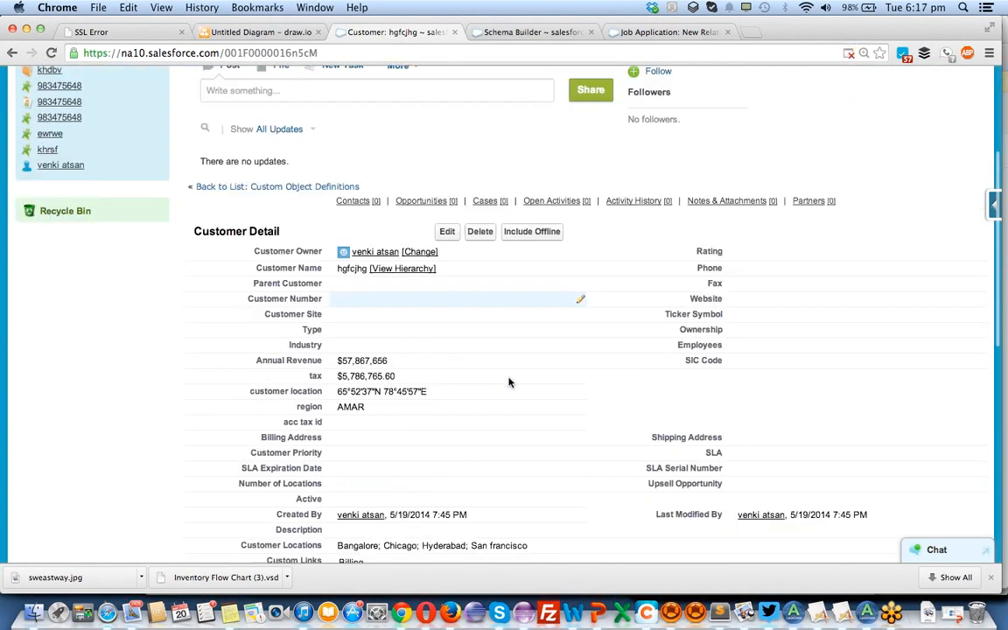
{"action": "scroll", "coordinate": [510, 383], "scroll_direction": "down", "scroll_amount": 2}
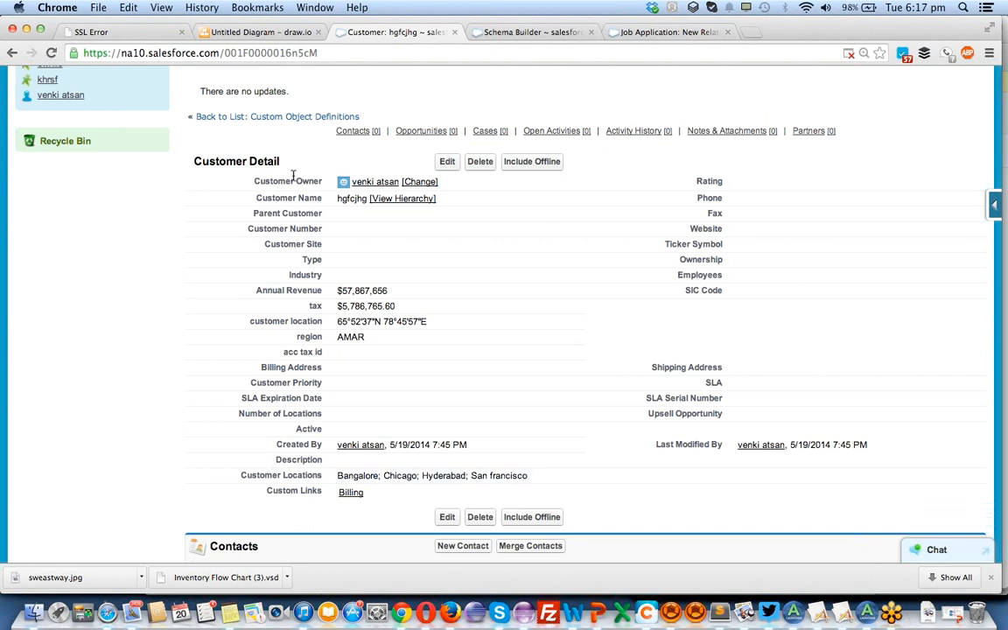
Examine the customer record's tab label, detail fields and related list links, from Customer Owner down to Custom Links.
{"action": "scroll", "coordinate": [302, 256], "scroll_direction": "up", "scroll_amount": 1}
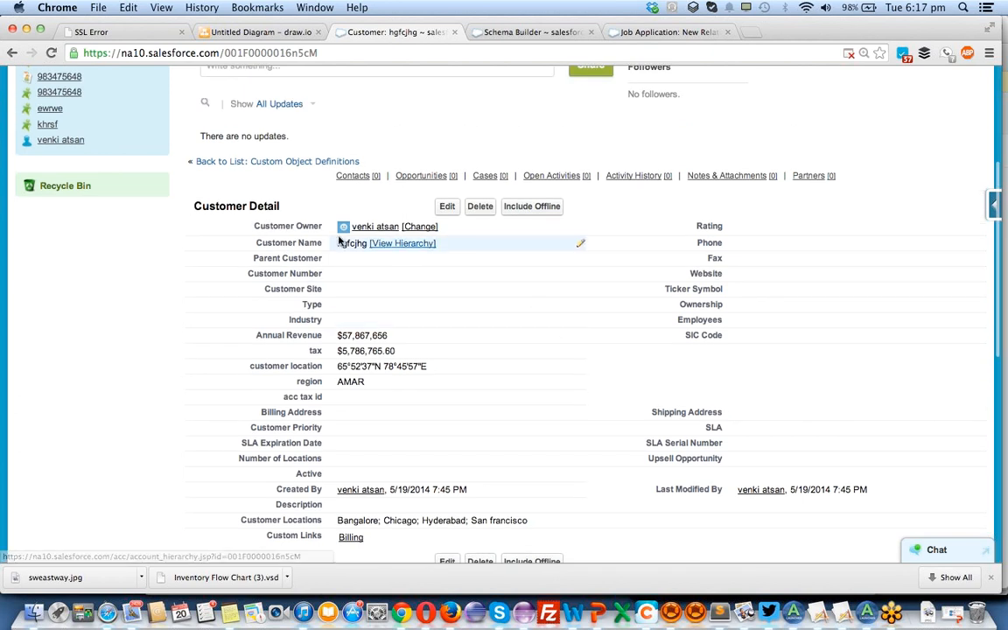
{"action": "double_click", "coordinate": [285, 244]}
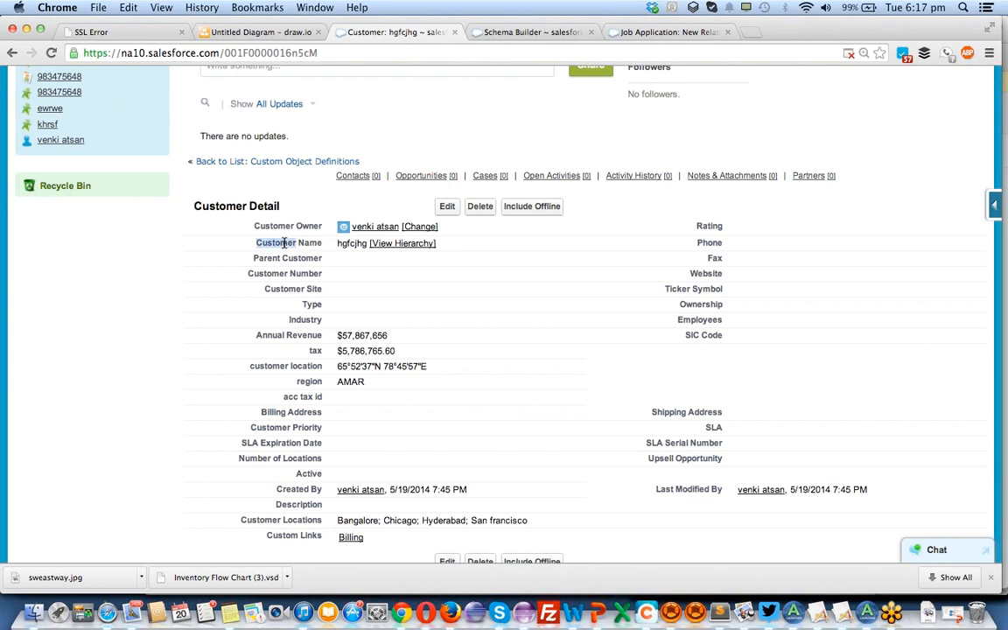
{"action": "scroll", "coordinate": [327, 321], "scroll_direction": "up", "scroll_amount": 5}
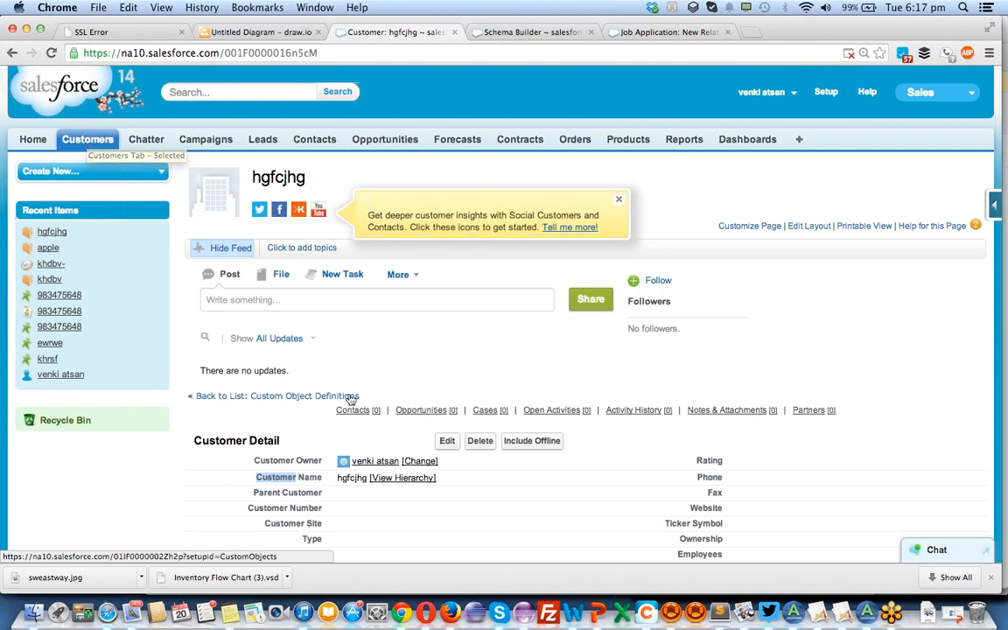
{"action": "scroll", "coordinate": [313, 352], "scroll_direction": "down", "scroll_amount": 3}
{"action": "scroll", "coordinate": [485, 411], "scroll_direction": "down", "scroll_amount": 2}
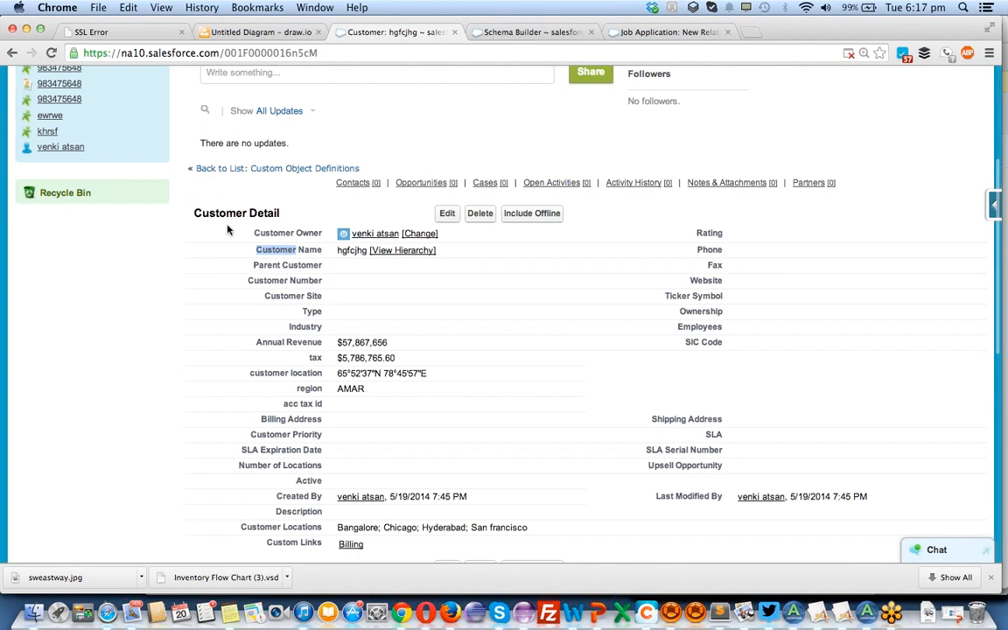
{"action": "left_click_drag", "start_coordinate": [298, 254], "coordinate": [718, 545]}
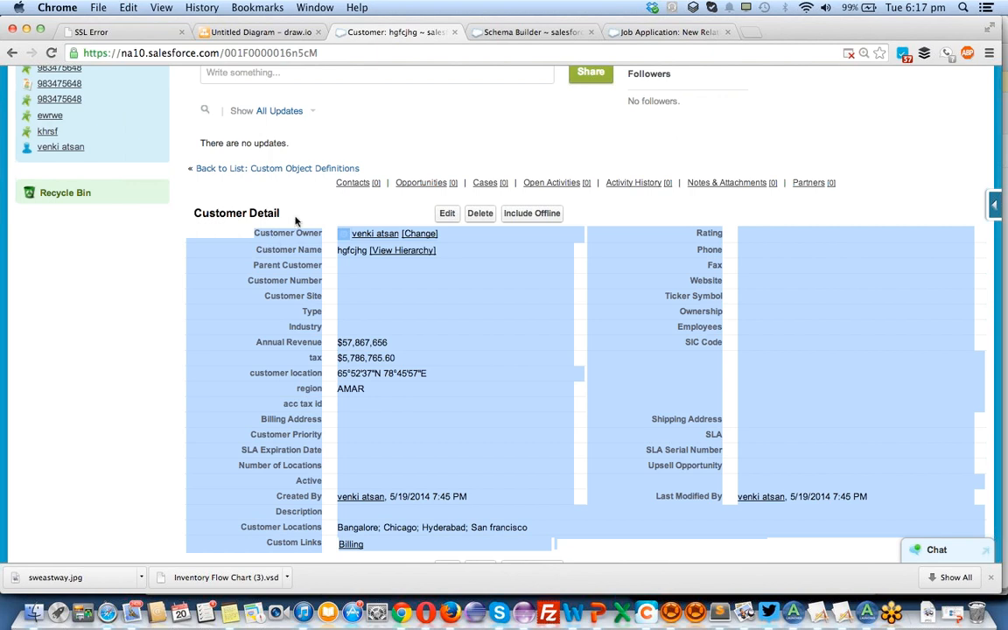
{"action": "scroll", "coordinate": [326, 353], "scroll_direction": "down", "scroll_amount": 3}
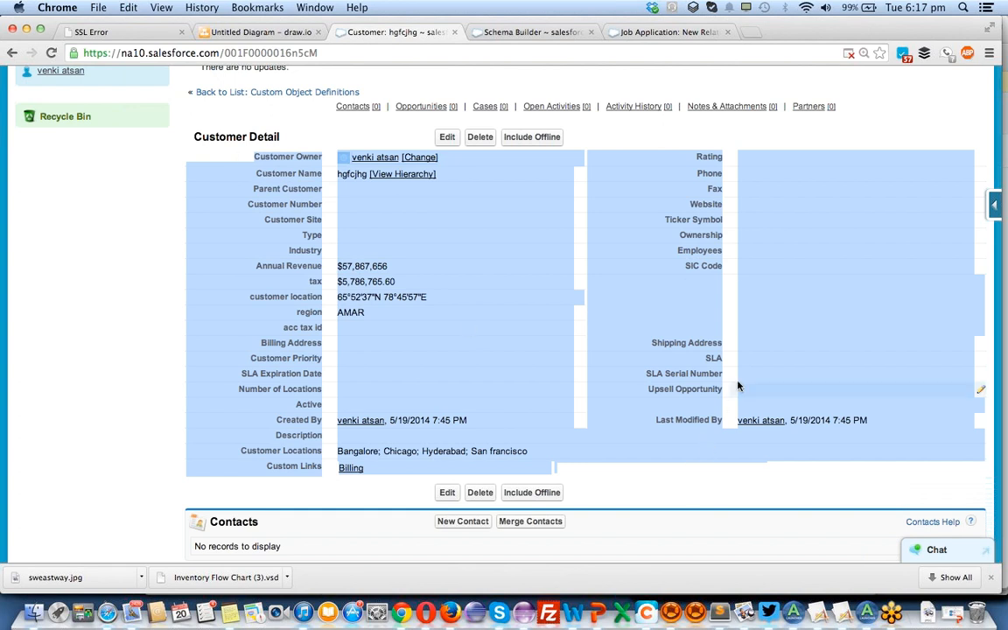
Open the customer's page layout for editing and add a two-column section named Important Account information below Account Information, with its header on detail and edit pages.
{"action": "left_click", "coordinate": [994, 208]}
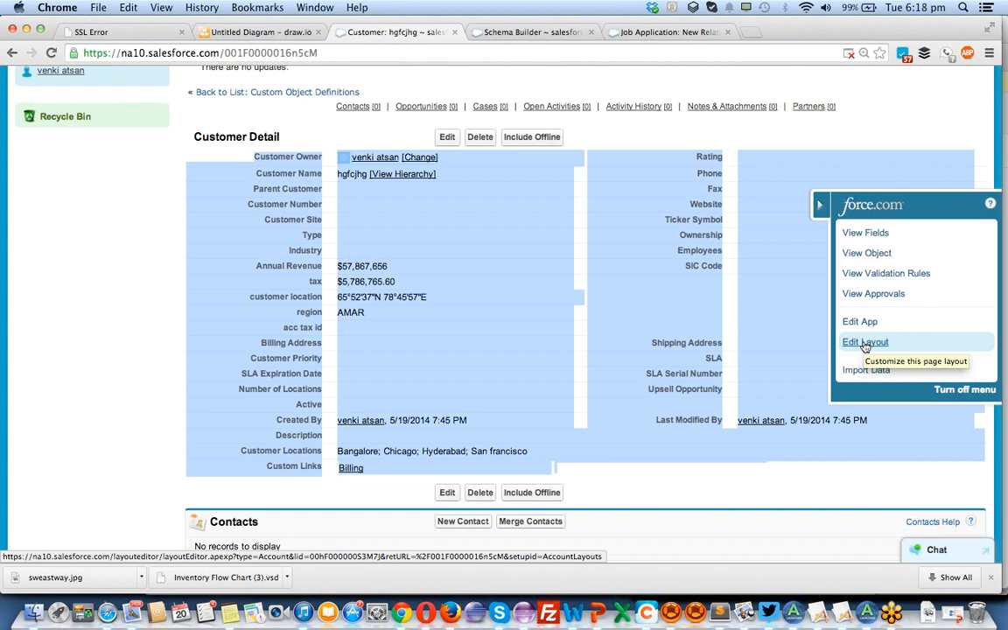
{"action": "left_click", "coordinate": [865, 344]}
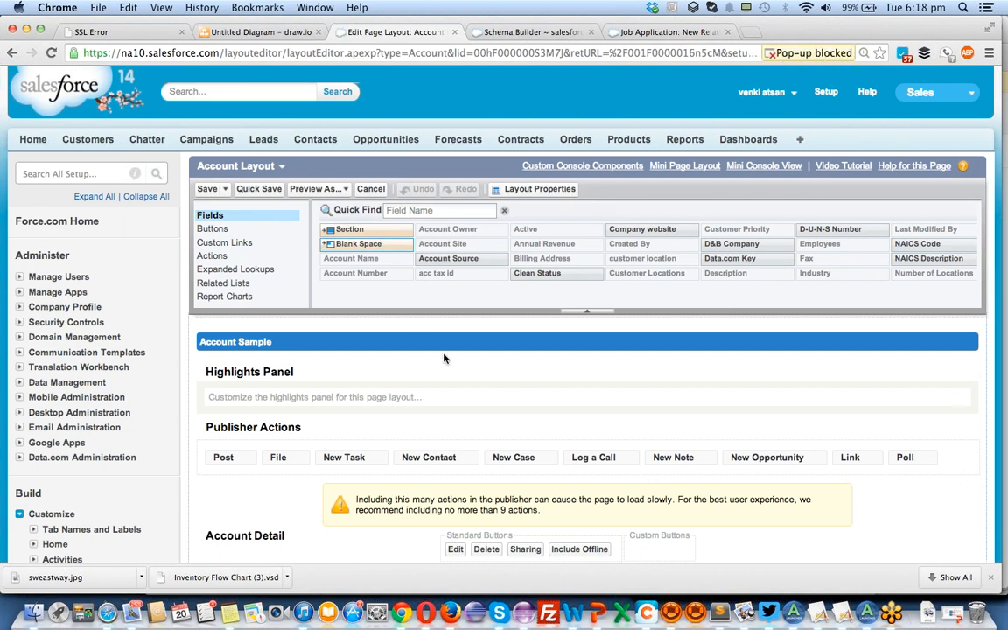
{"action": "scroll", "coordinate": [443, 359], "scroll_direction": "down", "scroll_amount": 3}
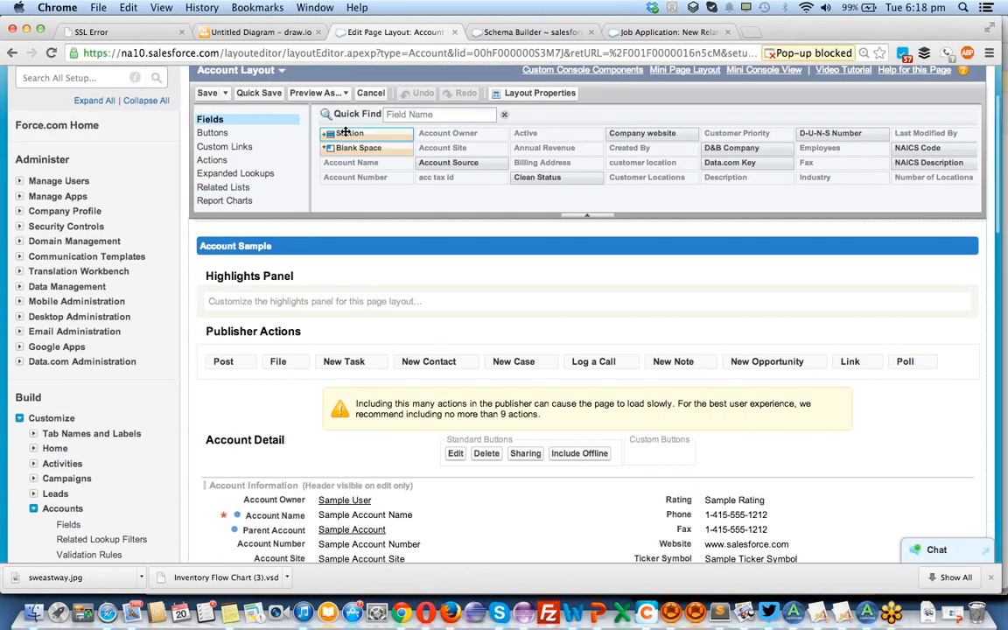
{"action": "scroll", "coordinate": [346, 133], "scroll_direction": "down", "scroll_amount": 6}
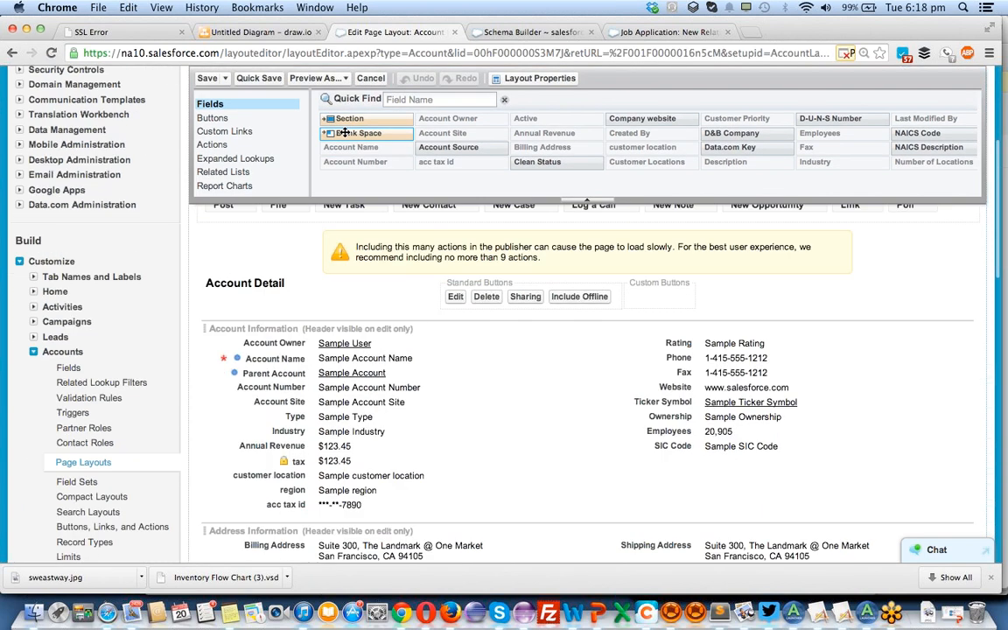
{"action": "left_click_drag", "start_coordinate": [349, 118], "coordinate": [353, 477]}
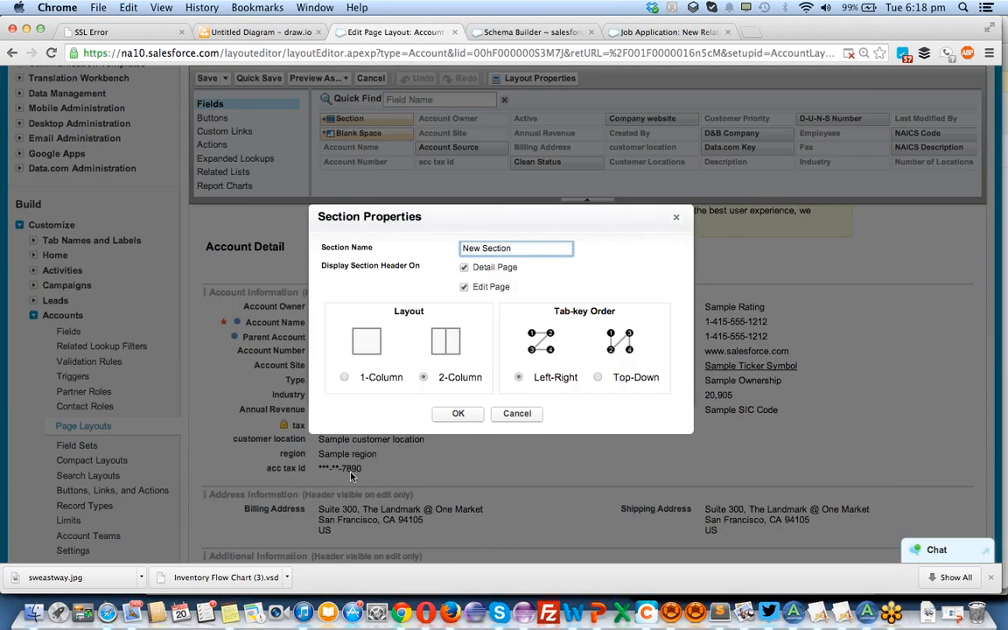
{"action": "triple_click", "coordinate": [518, 249]}
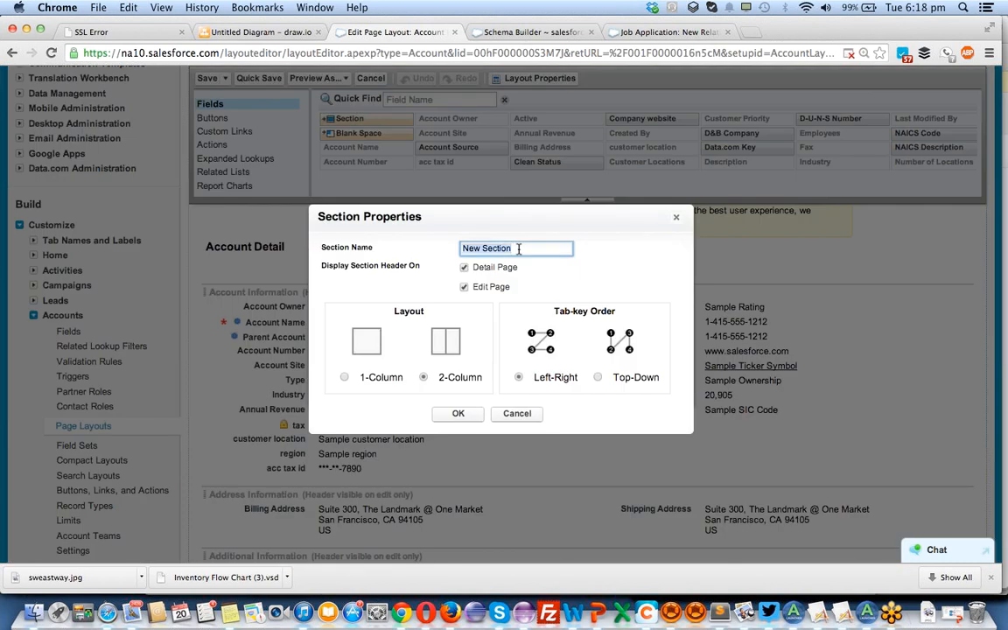
{"action": "type", "text": "l"}
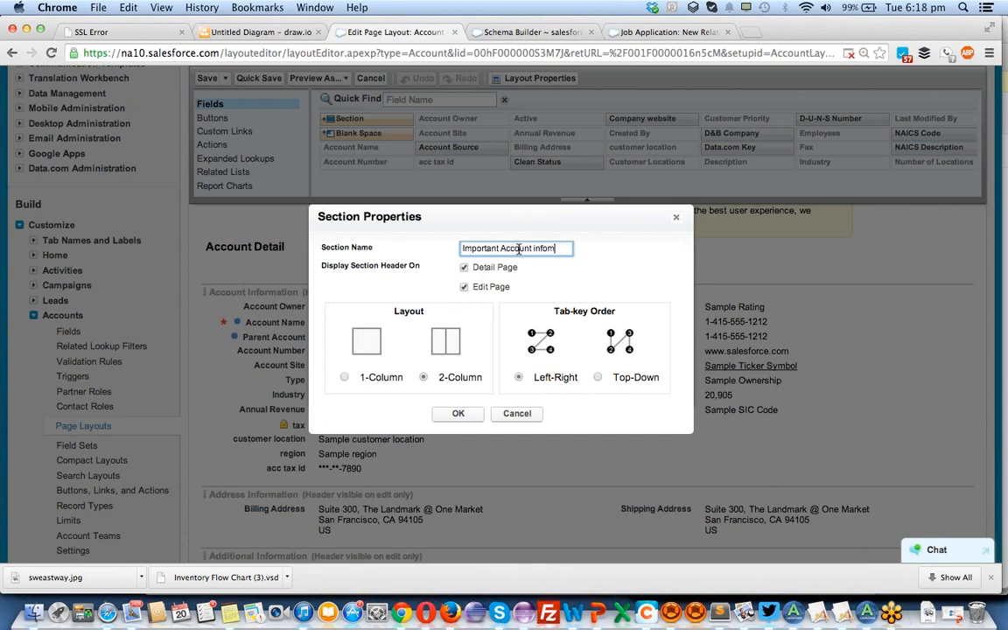
{"action": "type", "text": "ion"}
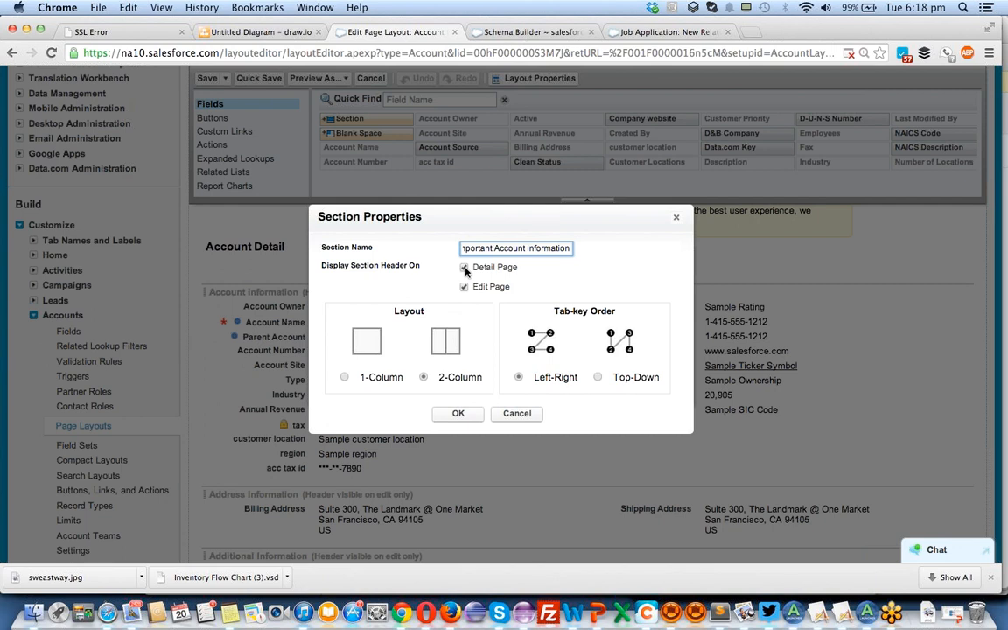
{"action": "left_click", "coordinate": [464, 269]}
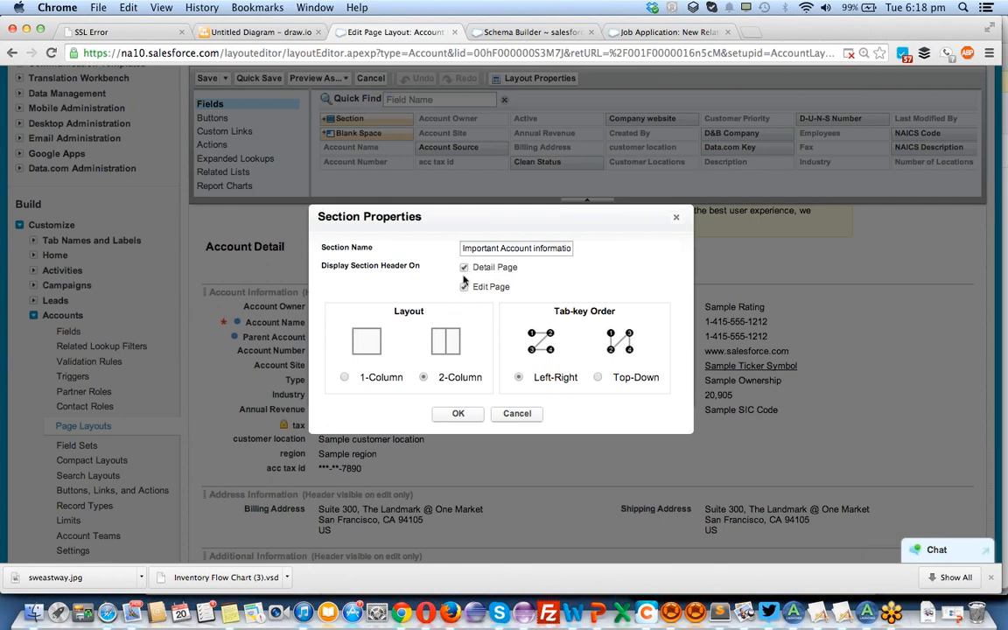
{"action": "left_click", "coordinate": [458, 413]}
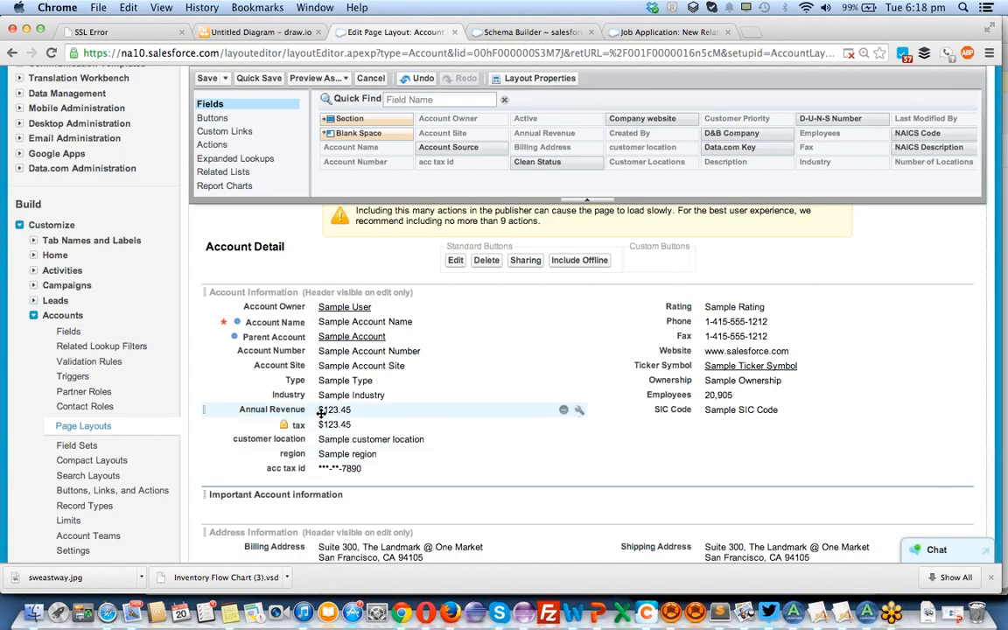
Move the Annual Revenue, tax and acc tax id fields into the Important Account information section and save the layout.
{"action": "left_click_drag", "start_coordinate": [320, 414], "coordinate": [317, 500]}
{"action": "left_click_drag", "start_coordinate": [298, 410], "coordinate": [673, 481]}
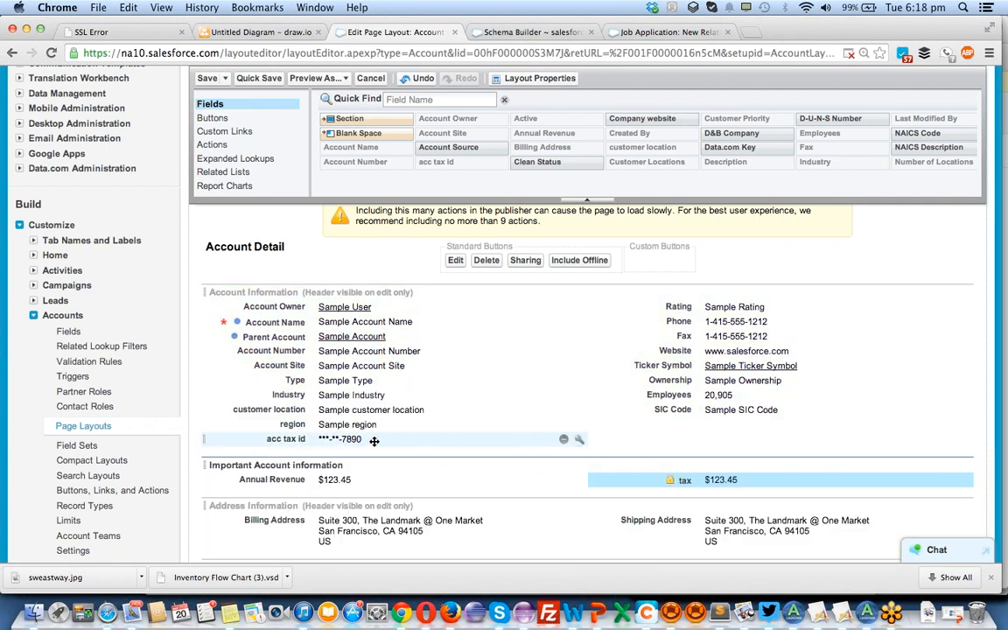
{"action": "left_click_drag", "start_coordinate": [419, 442], "coordinate": [725, 493]}
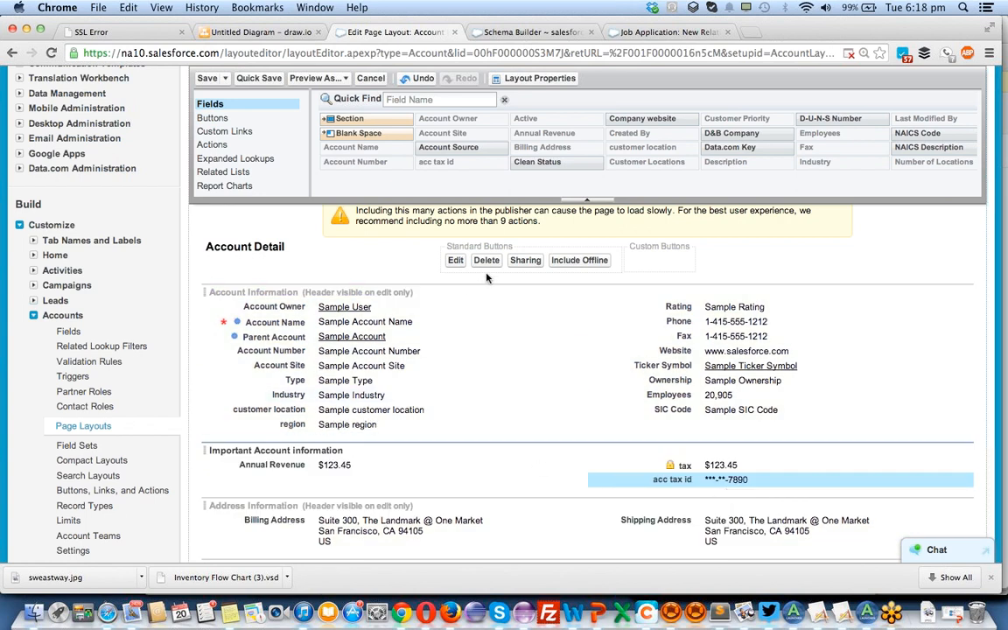
{"action": "left_click", "coordinate": [208, 79]}
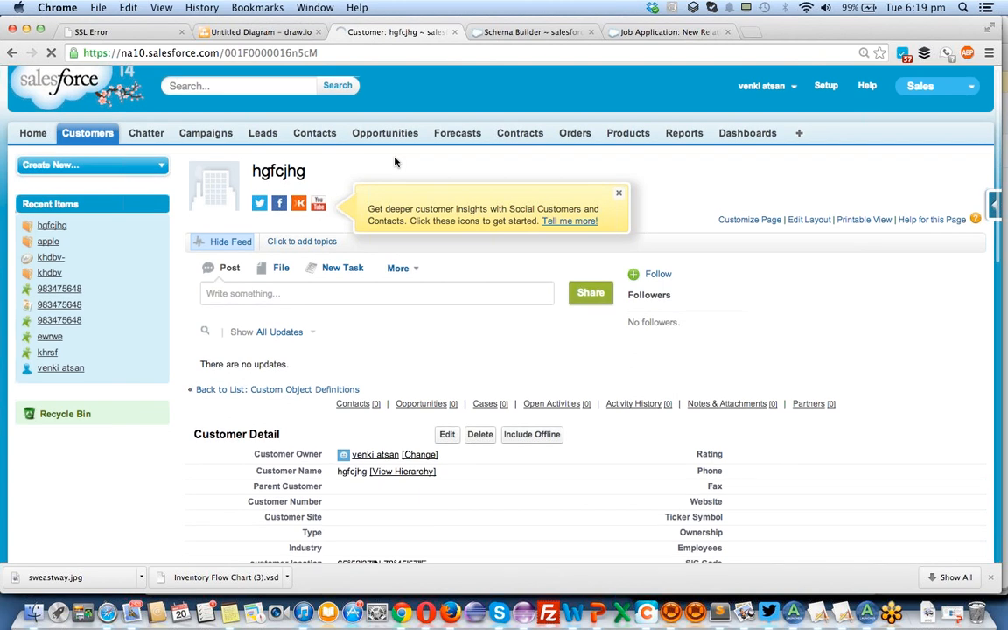
Check the Important Account information section on the customer's detail page and edit form, then save the record without changing any values.
{"action": "scroll", "coordinate": [395, 162], "scroll_direction": "down", "scroll_amount": 5}
{"action": "scroll", "coordinate": [395, 162], "scroll_direction": "down", "scroll_amount": 2}
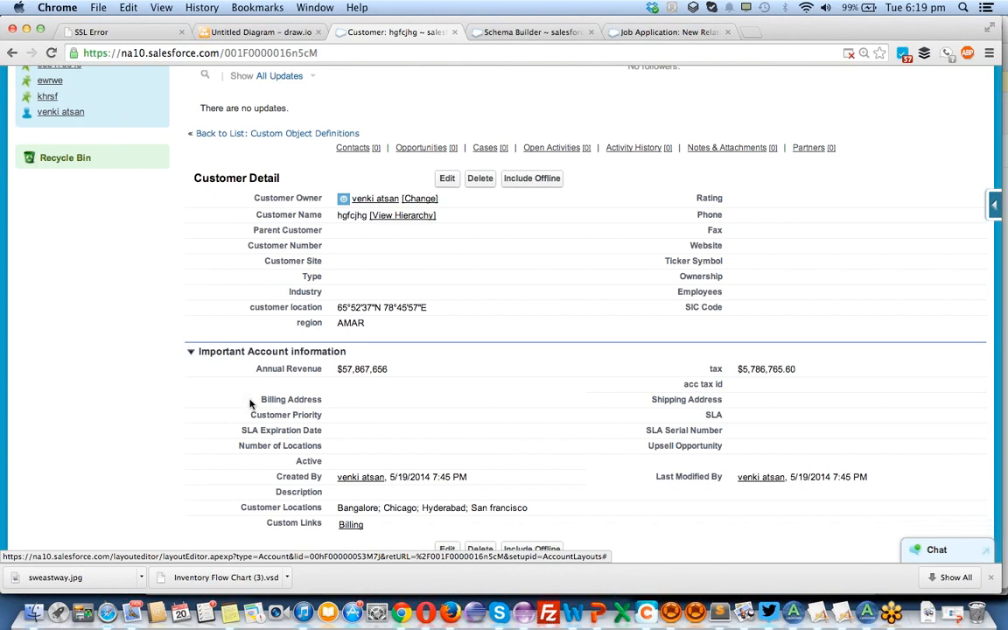
{"action": "left_click_drag", "start_coordinate": [273, 405], "coordinate": [573, 508]}
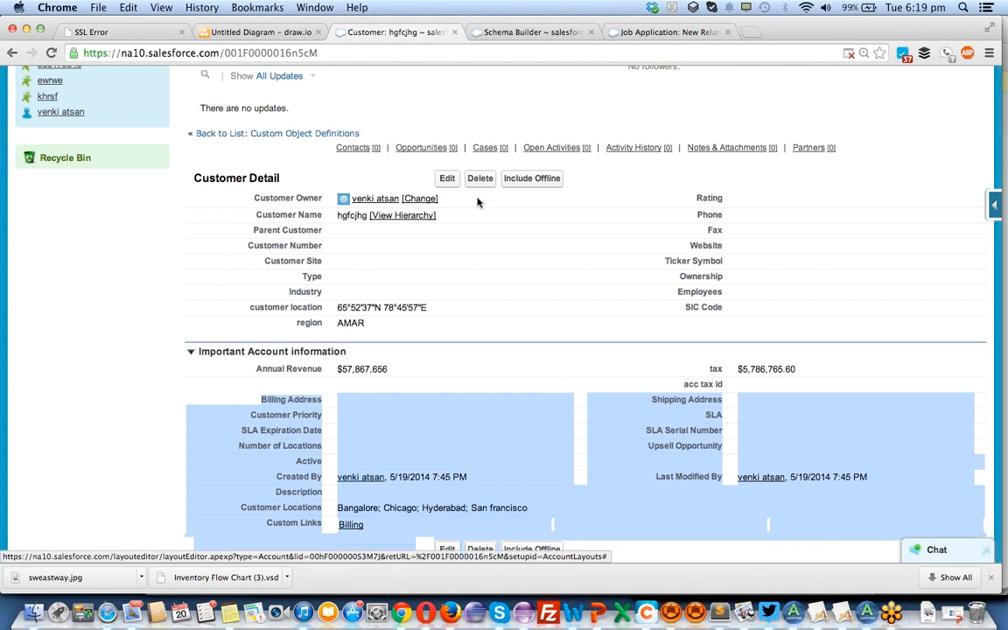
{"action": "left_click", "coordinate": [447, 180]}
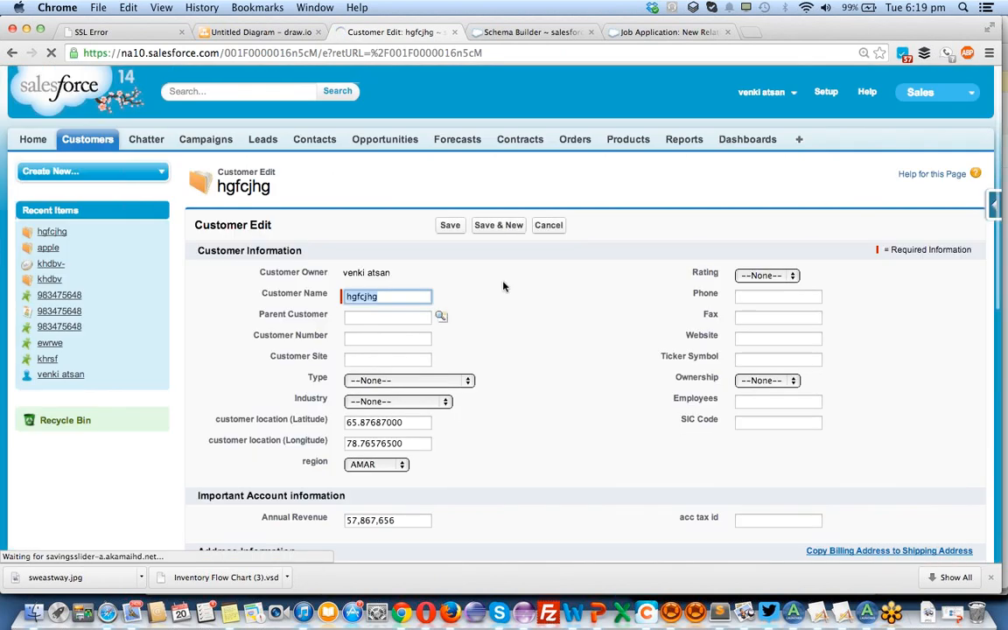
{"action": "scroll", "coordinate": [504, 286], "scroll_direction": "down", "scroll_amount": 4}
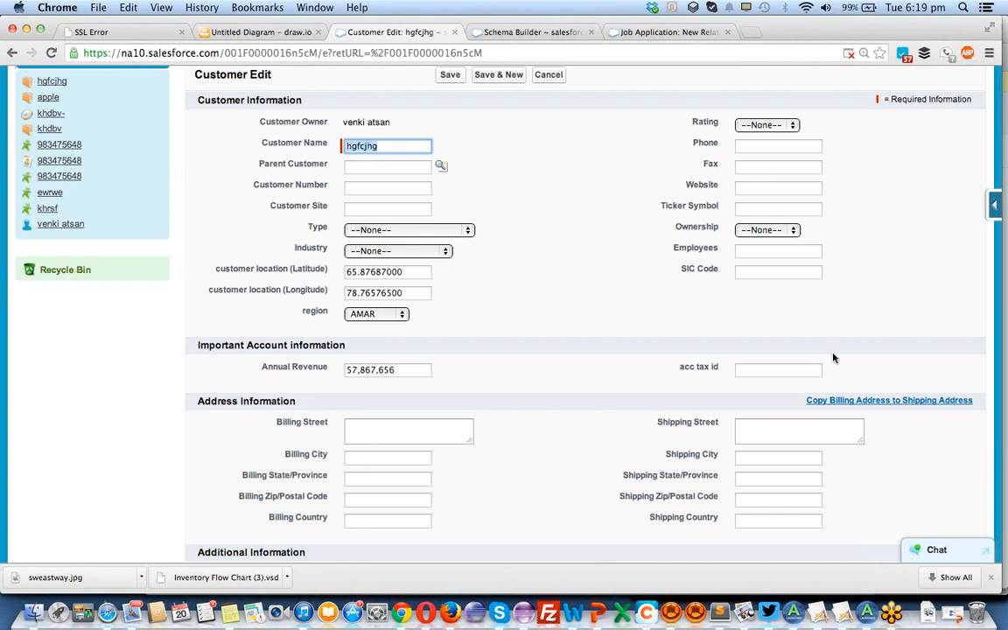
{"action": "left_click", "coordinate": [450, 75]}
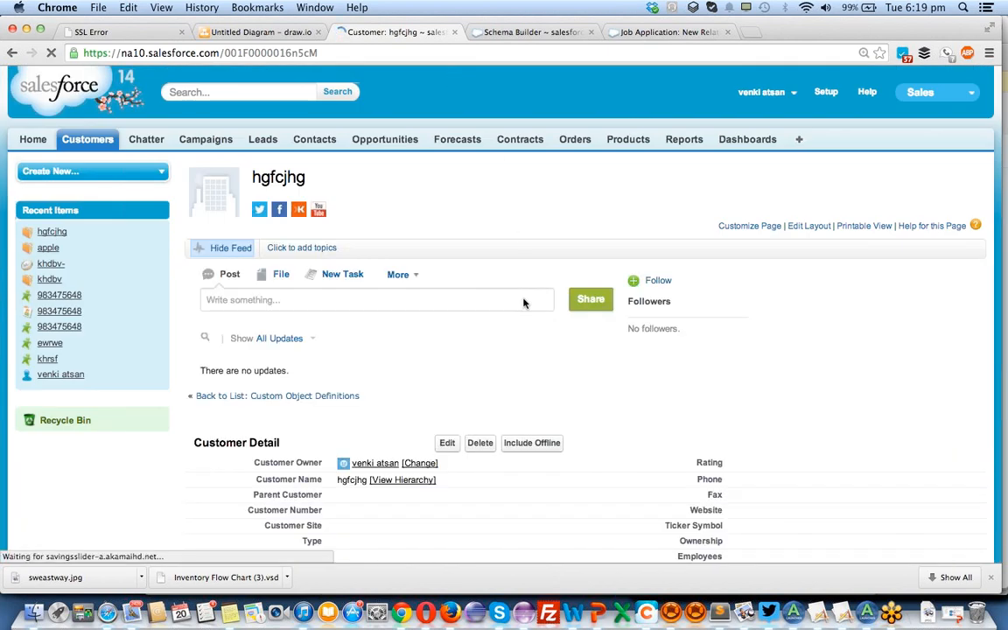
Compare the customer's detail page with its edit form to see where the Address Information section header is shown.
{"action": "scroll", "coordinate": [514, 351], "scroll_direction": "down", "scroll_amount": 6}
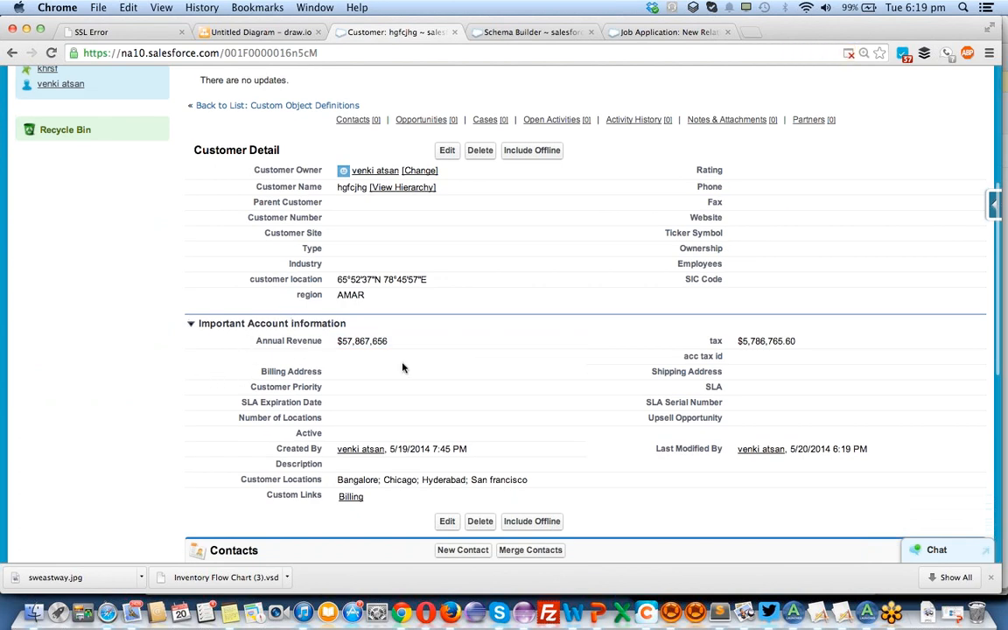
{"action": "left_click", "coordinate": [447, 153]}
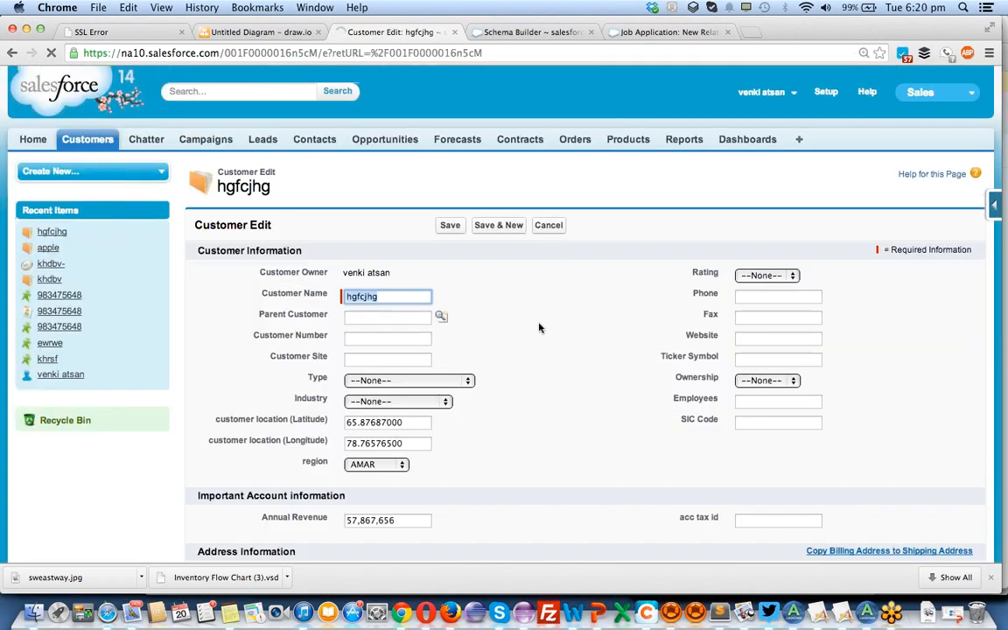
{"action": "scroll", "coordinate": [539, 328], "scroll_direction": "down", "scroll_amount": 3}
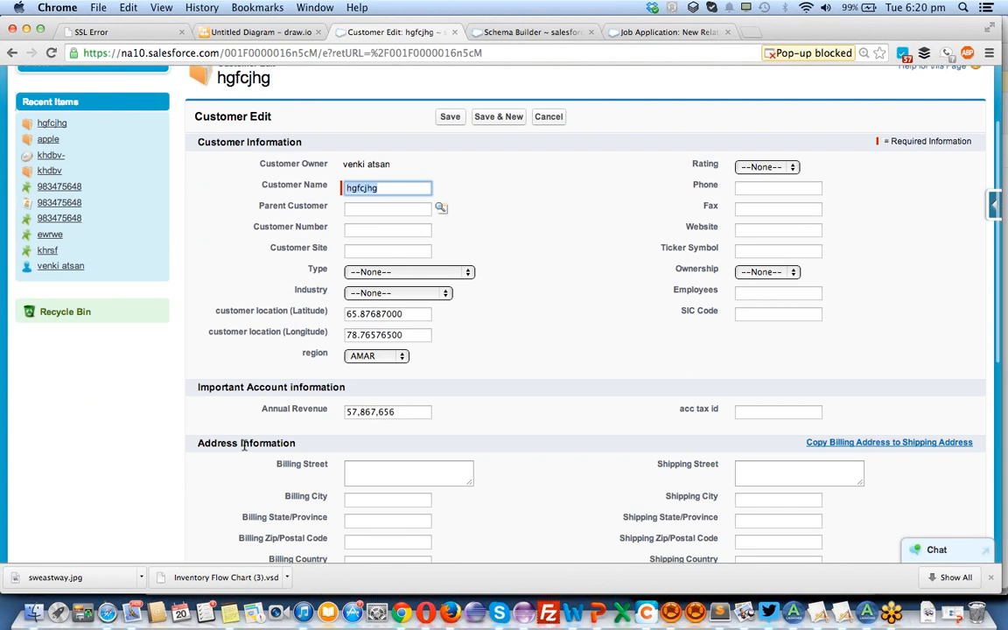
{"action": "double_click", "coordinate": [302, 448]}
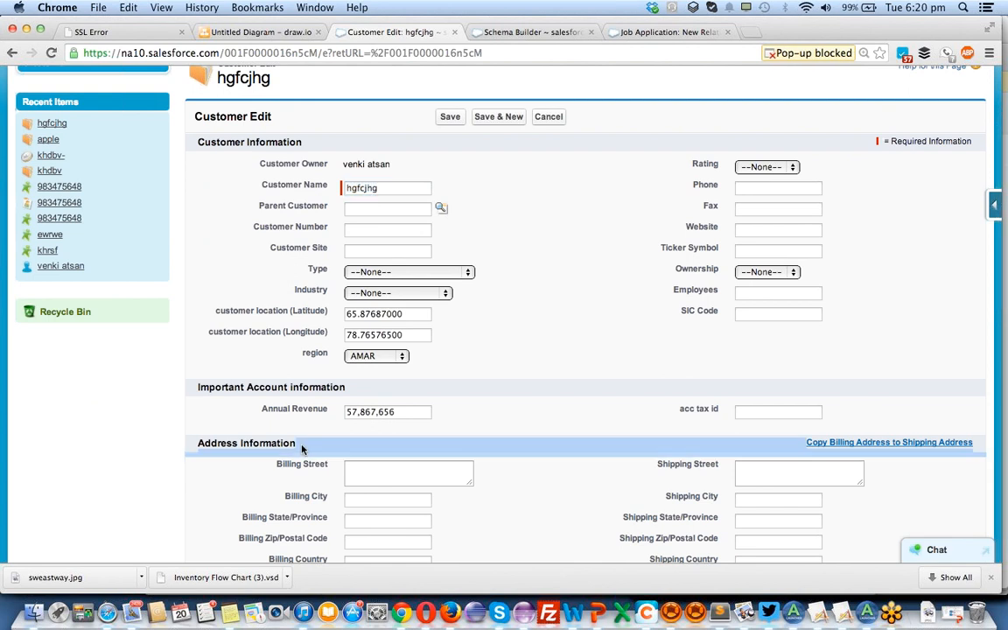
{"action": "double_click", "coordinate": [301, 448]}
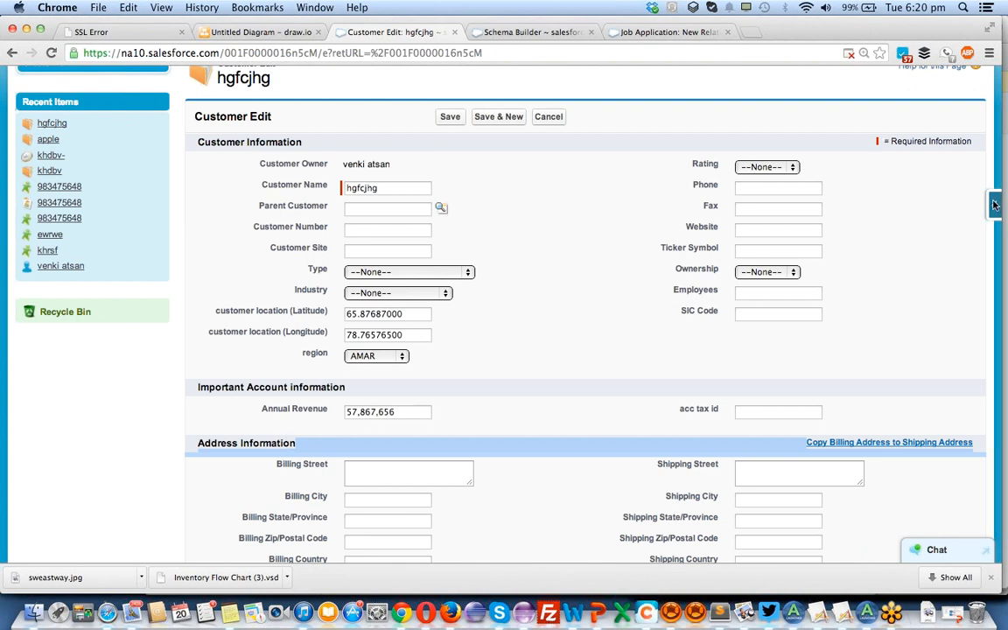
Reopen the Account page layout, display the Address Information section header on the detail page as well, and save the layout.
{"action": "mouse_move", "coordinate": [994, 204]}
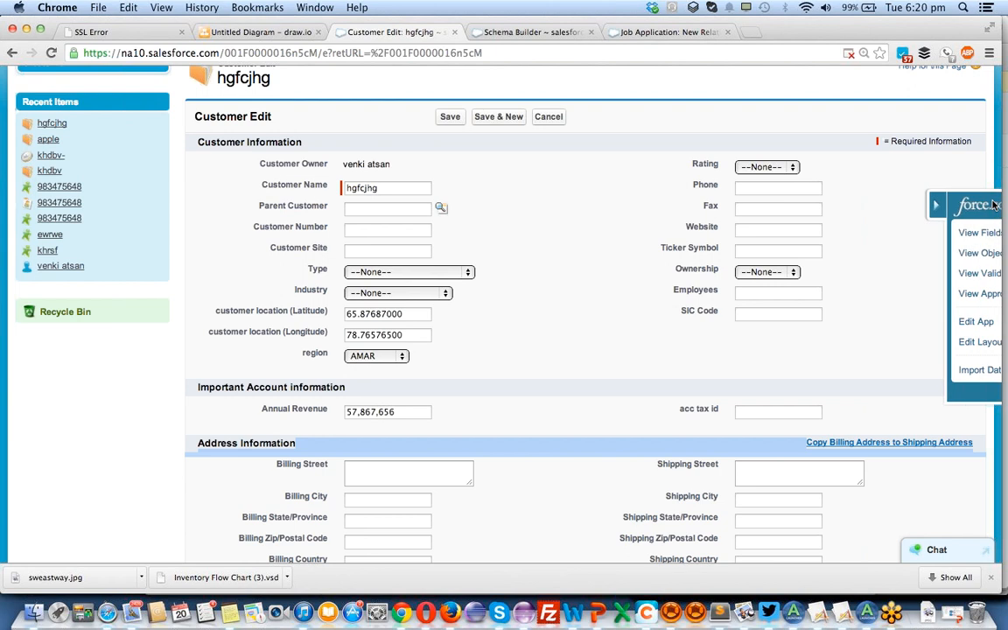
{"action": "left_click", "coordinate": [880, 344]}
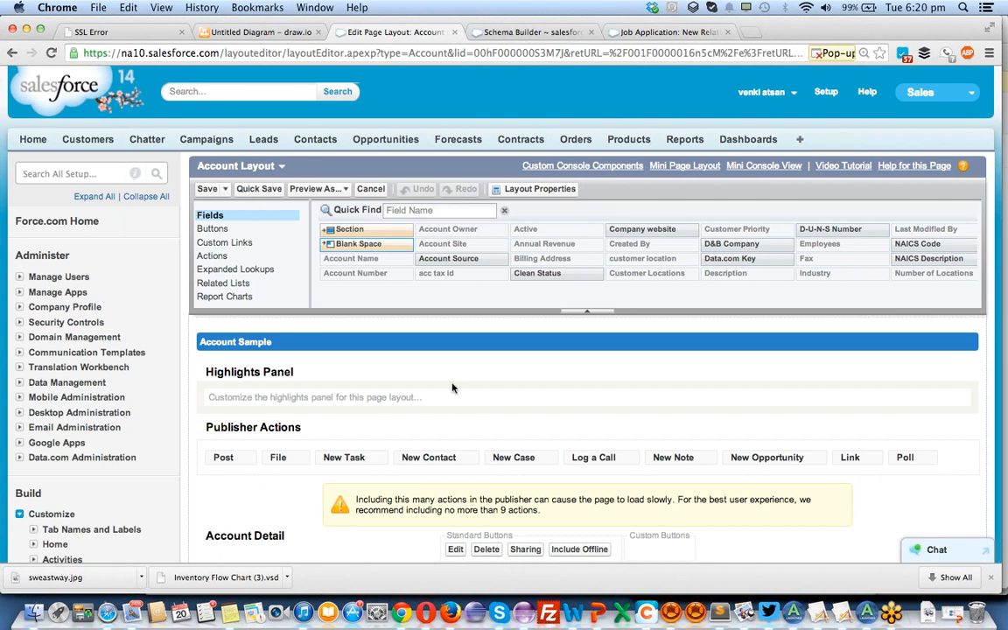
{"action": "scroll", "coordinate": [458, 398], "scroll_direction": "down", "scroll_amount": 8}
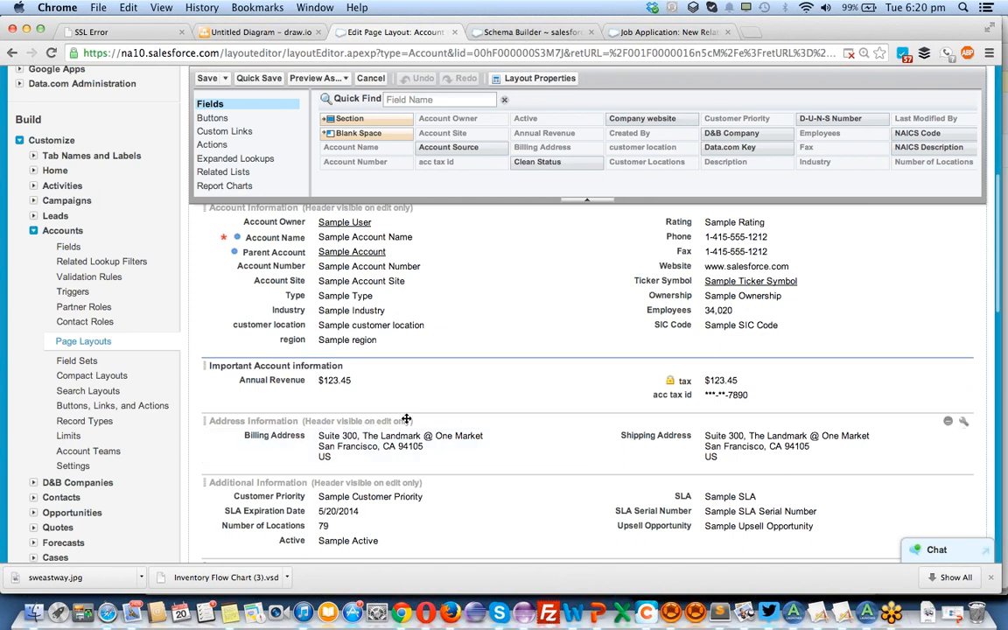
{"action": "left_click", "coordinate": [963, 423]}
{"action": "left_click", "coordinate": [463, 254]}
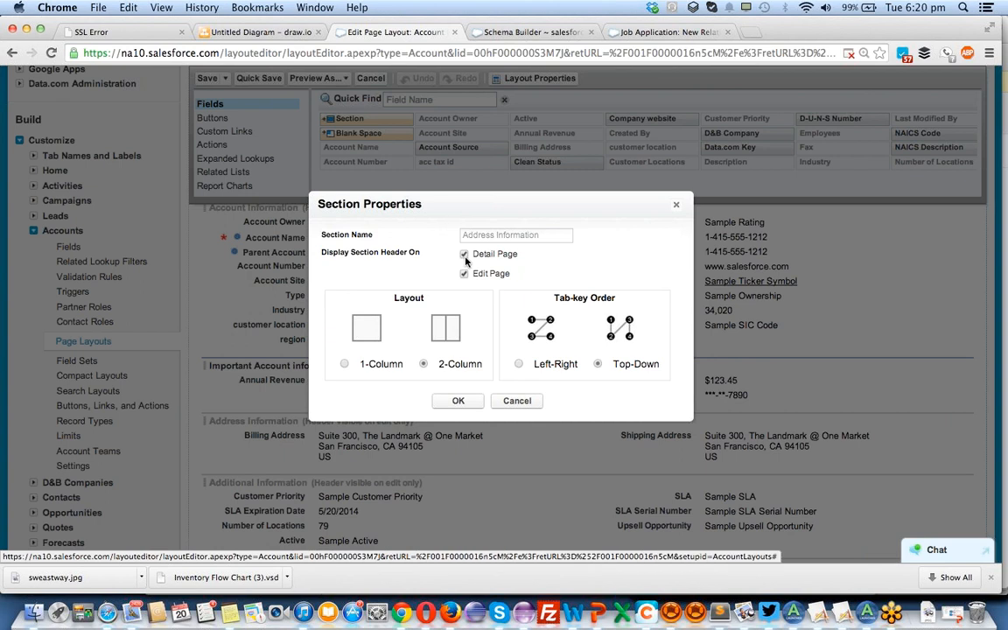
{"action": "left_click", "coordinate": [457, 401]}
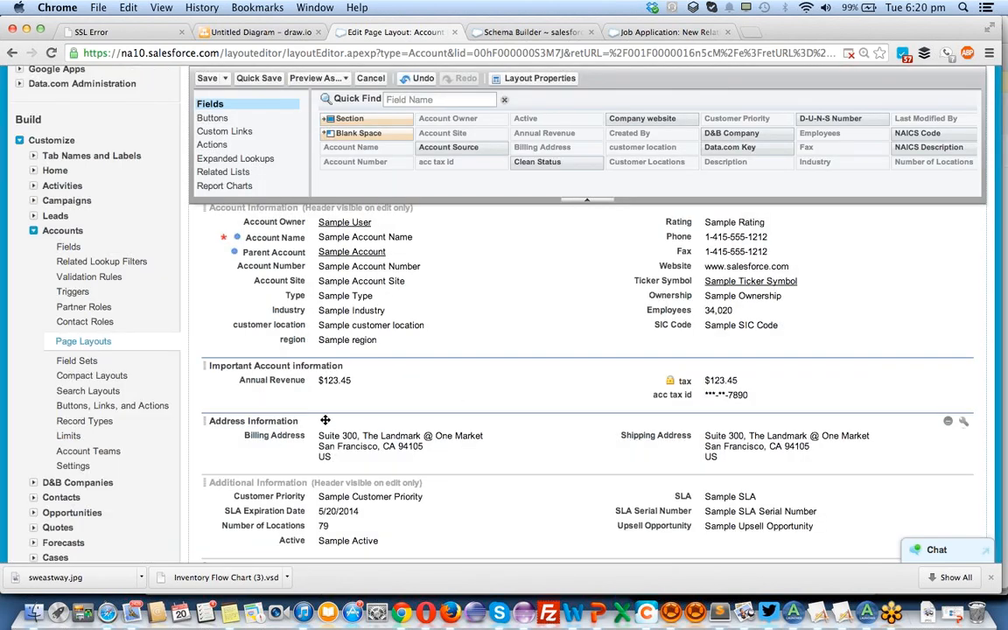
{"action": "left_click", "coordinate": [252, 80]}
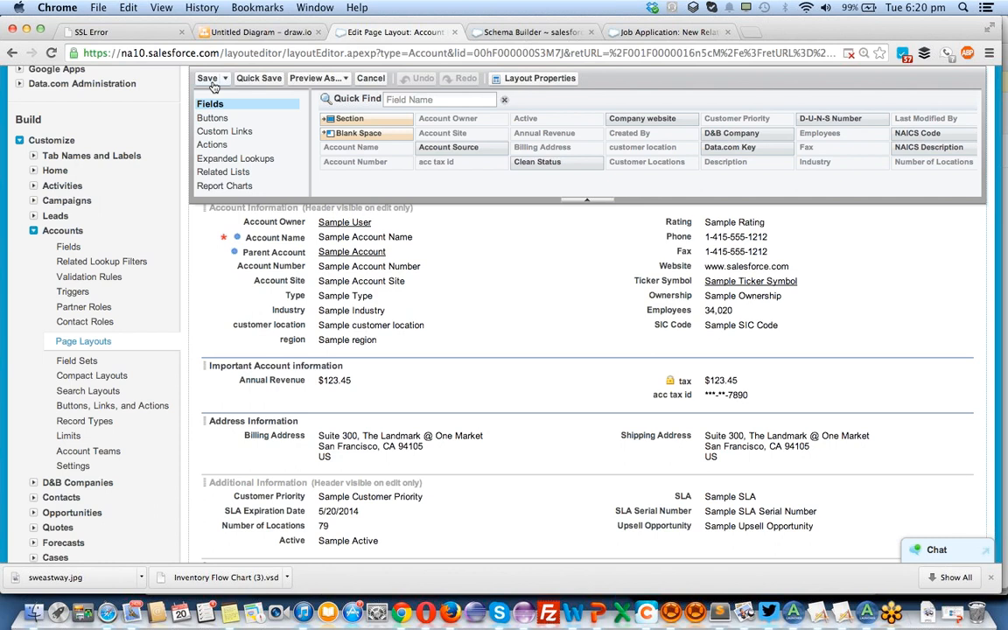
{"action": "left_click", "coordinate": [210, 80]}
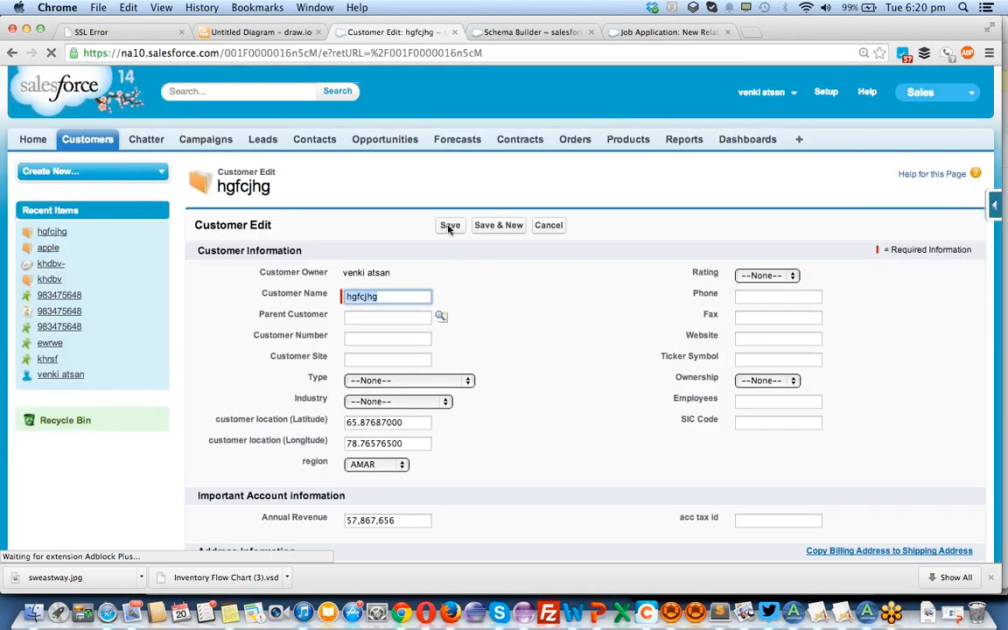
Save the customer record without changing any values and check the Address Information section header on its detail page.
{"action": "left_click", "coordinate": [449, 225]}
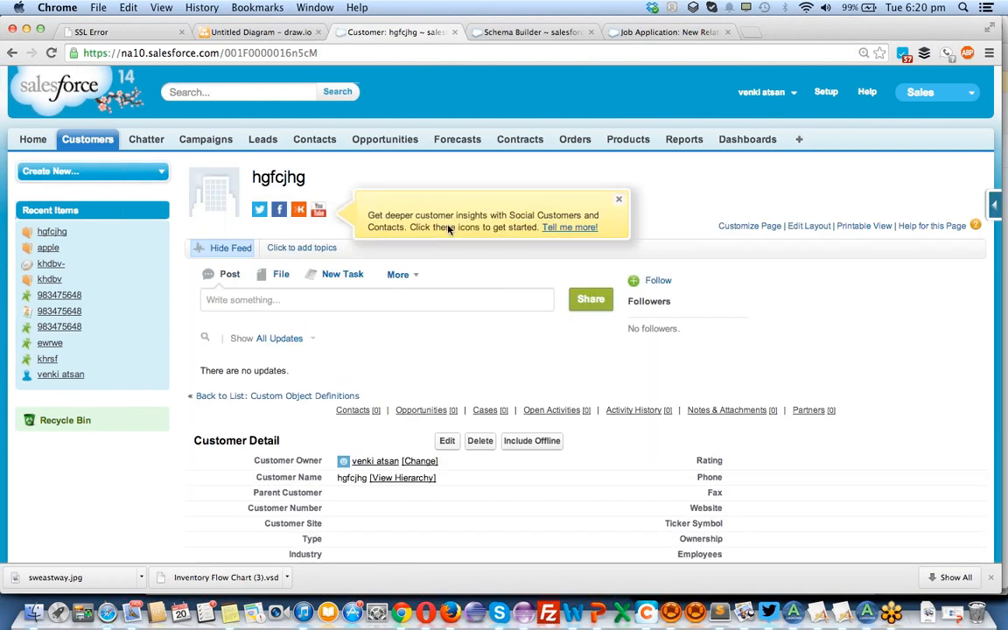
{"action": "scroll", "coordinate": [450, 230], "scroll_direction": "down", "scroll_amount": 1}
{"action": "scroll", "coordinate": [447, 390], "scroll_direction": "down", "scroll_amount": 1}
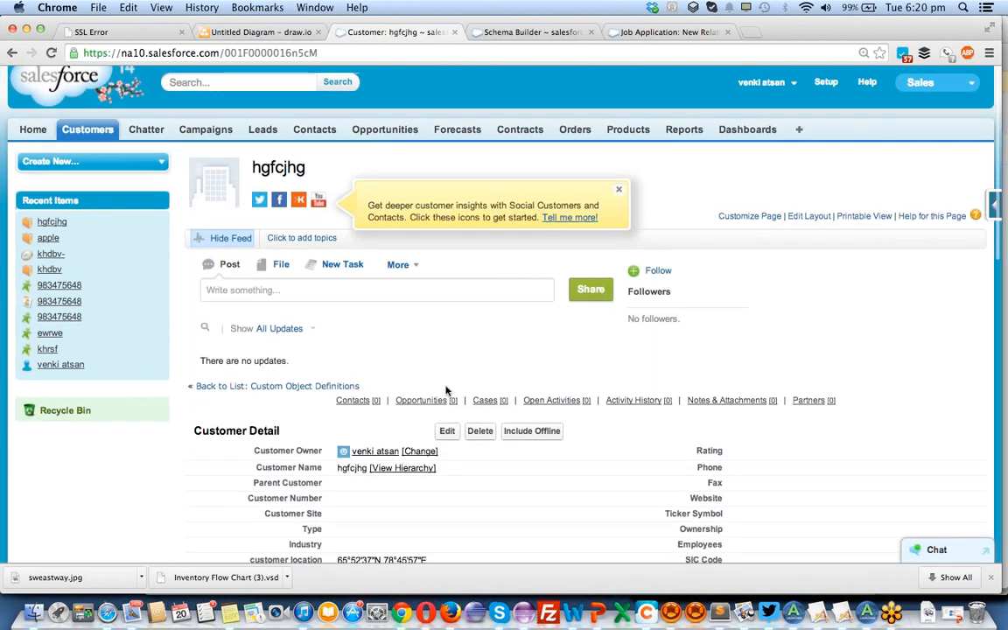
{"action": "scroll", "coordinate": [445, 390], "scroll_direction": "down", "scroll_amount": 5}
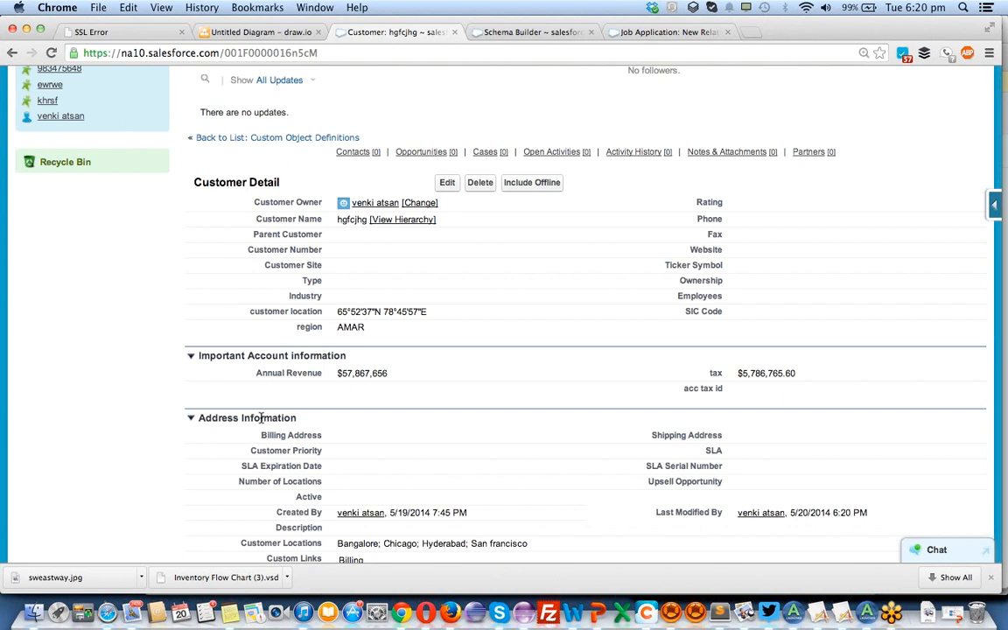
Open the Account page layout for editing and place its browser tab directly beside the customer record's tab.
{"action": "mouse_move", "coordinate": [994, 208]}
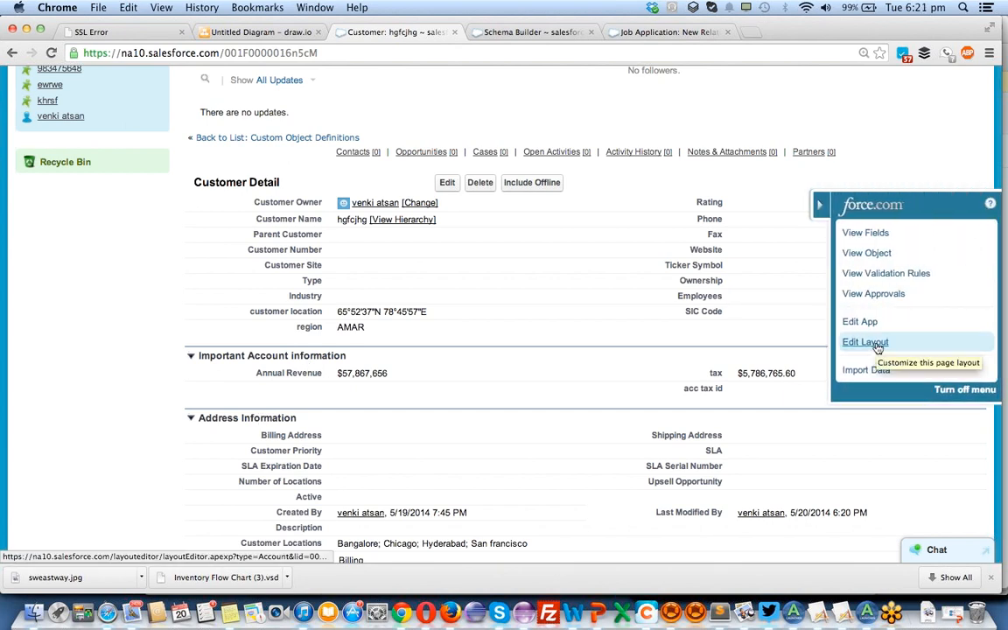
{"action": "left_click", "coordinate": [876, 344]}
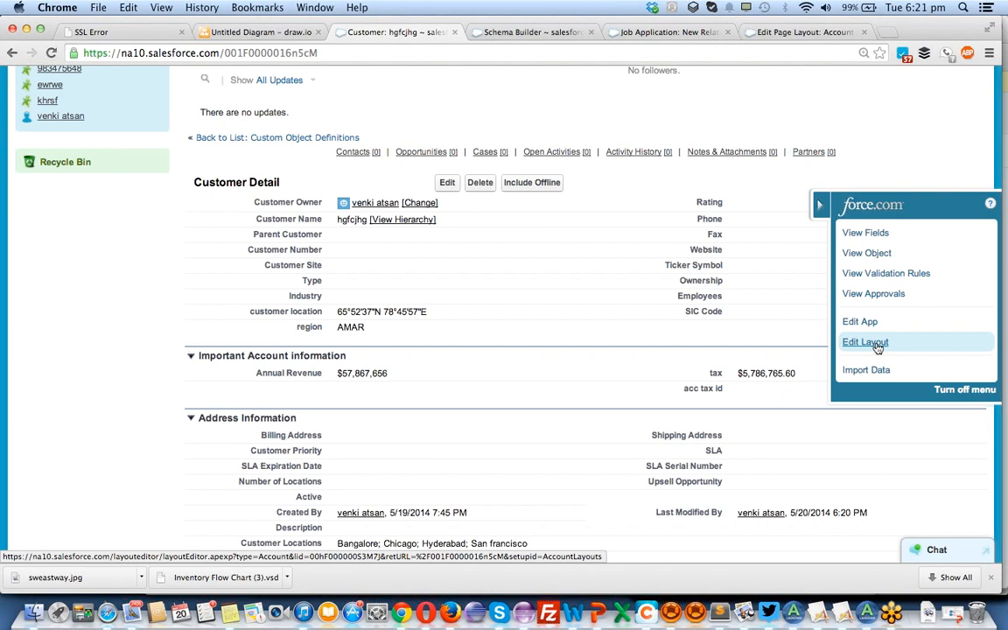
{"action": "left_click", "coordinate": [787, 33]}
{"action": "left_click_drag", "start_coordinate": [783, 32], "coordinate": [507, 35]}
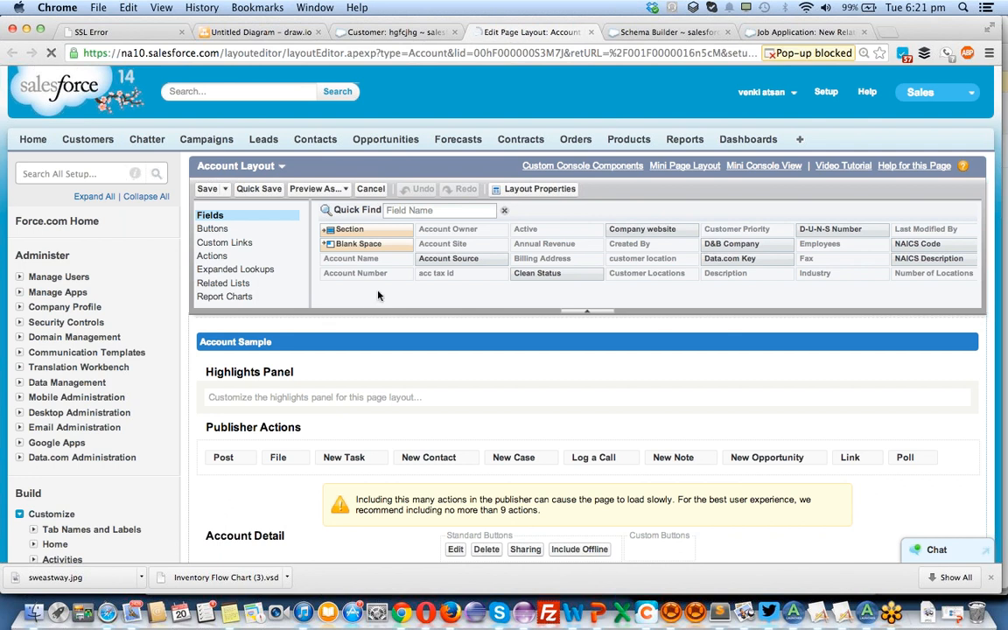
{"action": "scroll", "coordinate": [462, 371], "scroll_direction": "down", "scroll_amount": 5}
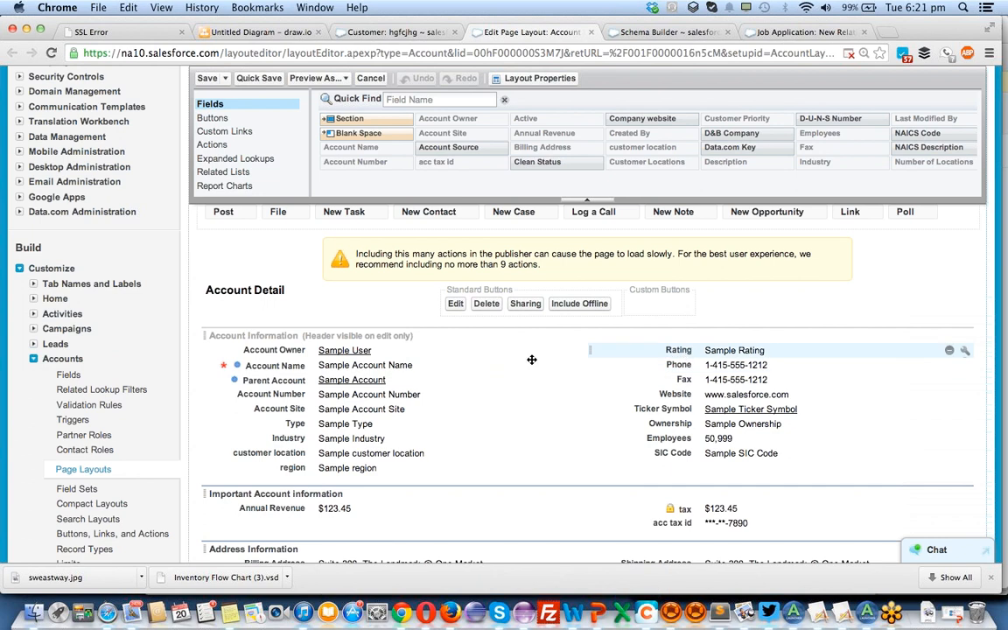
Move Account Number, Parent Account, Account Site and Type into the second column of the Account Information section.
{"action": "left_click_drag", "start_coordinate": [316, 399], "coordinate": [696, 355]}
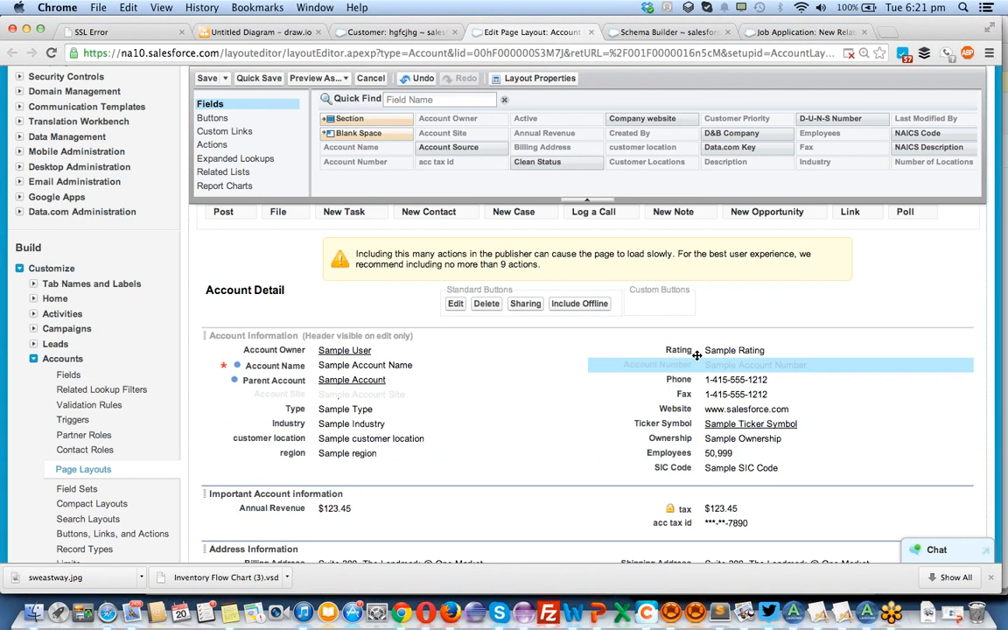
{"action": "left_click", "coordinate": [306, 380]}
{"action": "left_click_drag", "start_coordinate": [387, 376], "coordinate": [700, 383]}
{"action": "left_click_drag", "start_coordinate": [266, 380], "coordinate": [650, 393]}
{"action": "left_click", "coordinate": [542, 380]}
{"action": "left_click_drag", "start_coordinate": [542, 380], "coordinate": [710, 409]}
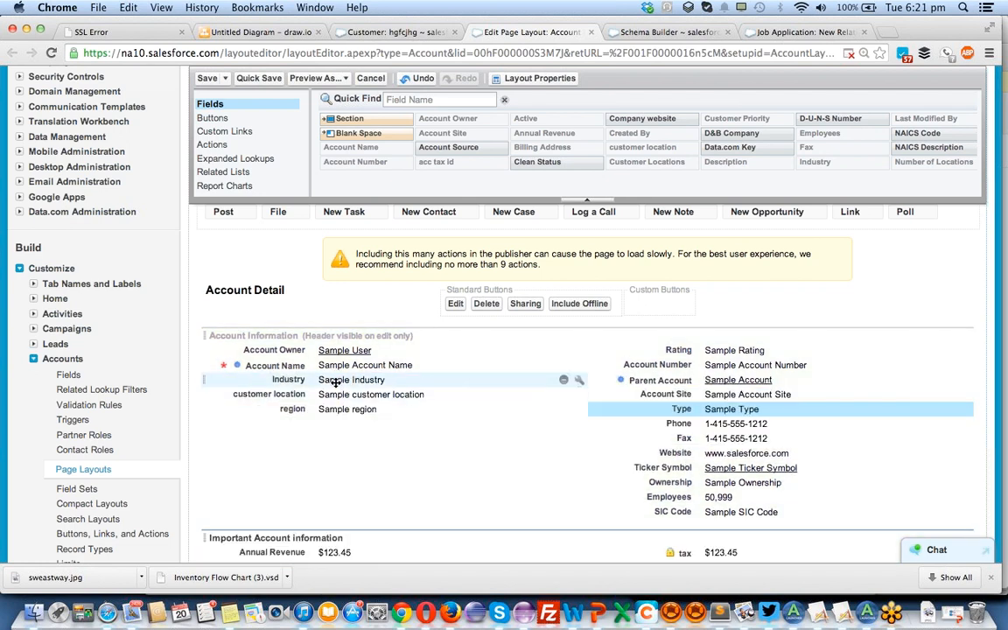
Move Industry, region and customer location to the end of the Account Information section's second column and save the layout.
{"action": "left_click_drag", "start_coordinate": [337, 382], "coordinate": [749, 530]}
{"action": "mouse_move", "coordinate": [333, 394]}
{"action": "left_mouse_down"}
{"action": "mouse_move", "coordinate": [647, 490]}
{"action": "mouse_move", "coordinate": [714, 538]}
{"action": "mouse_move", "coordinate": [739, 499]}
{"action": "mouse_move", "coordinate": [733, 469]}
{"action": "mouse_move", "coordinate": [739, 483]}
{"action": "left_mouse_up"}
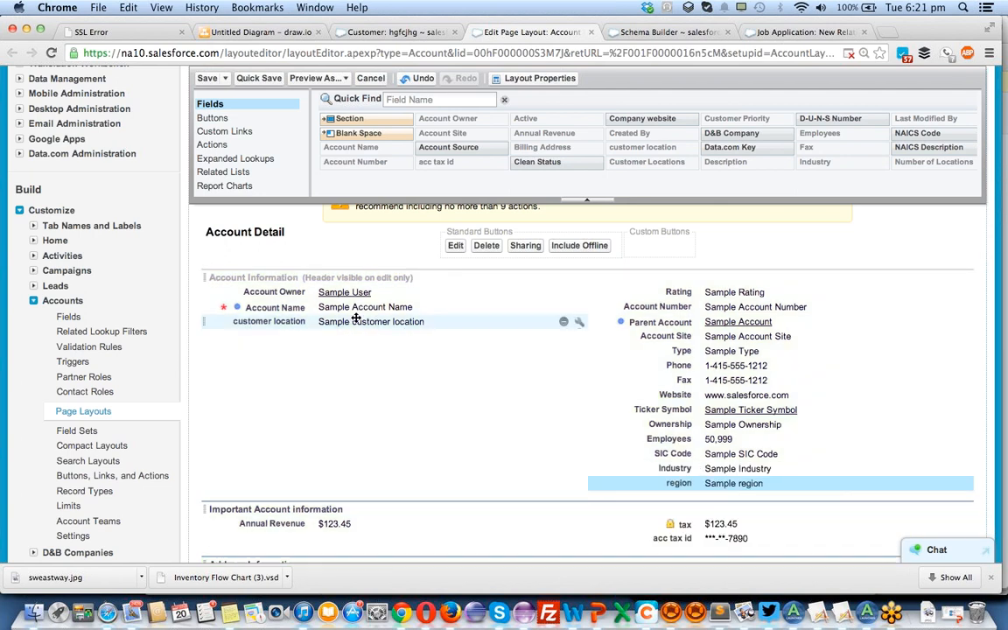
{"action": "left_click_drag", "start_coordinate": [538, 322], "coordinate": [714, 483]}
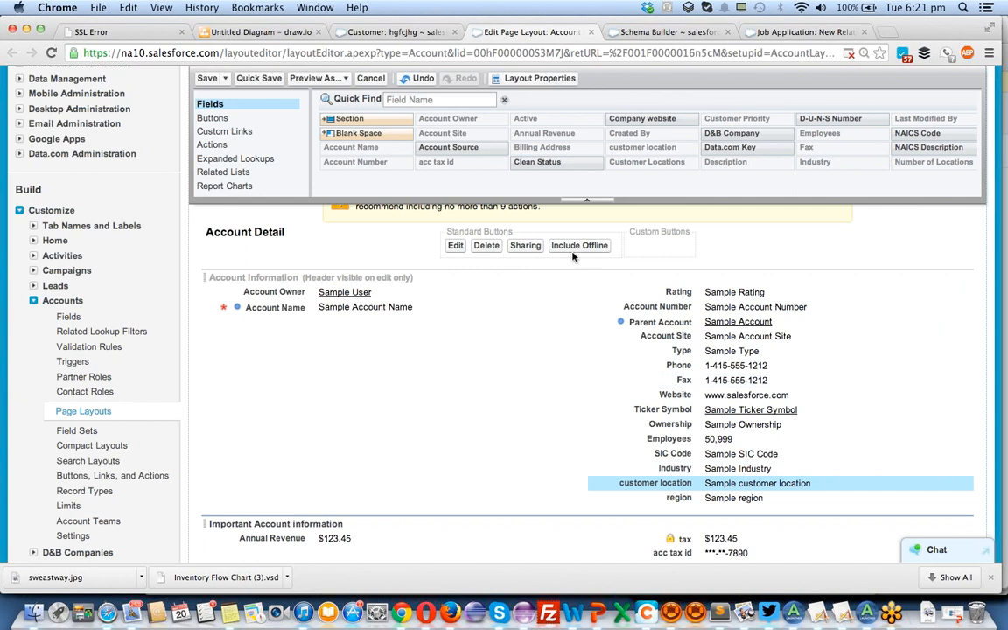
{"action": "left_click", "coordinate": [208, 79]}
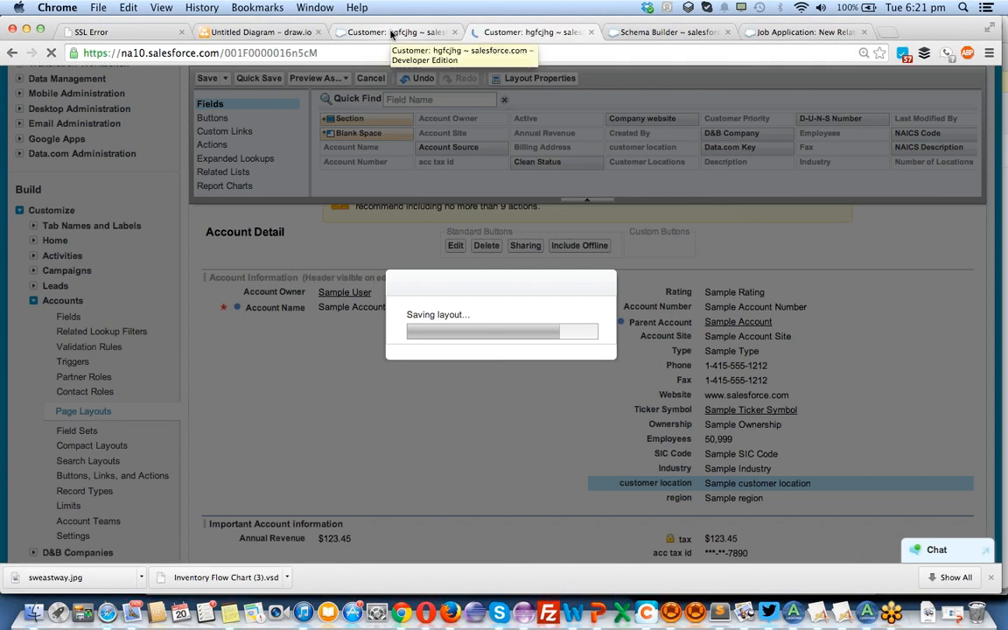
Reload the customer's detail page and check how the fields are arranged across the two Customer Detail columns.
{"action": "left_click", "coordinate": [391, 32]}
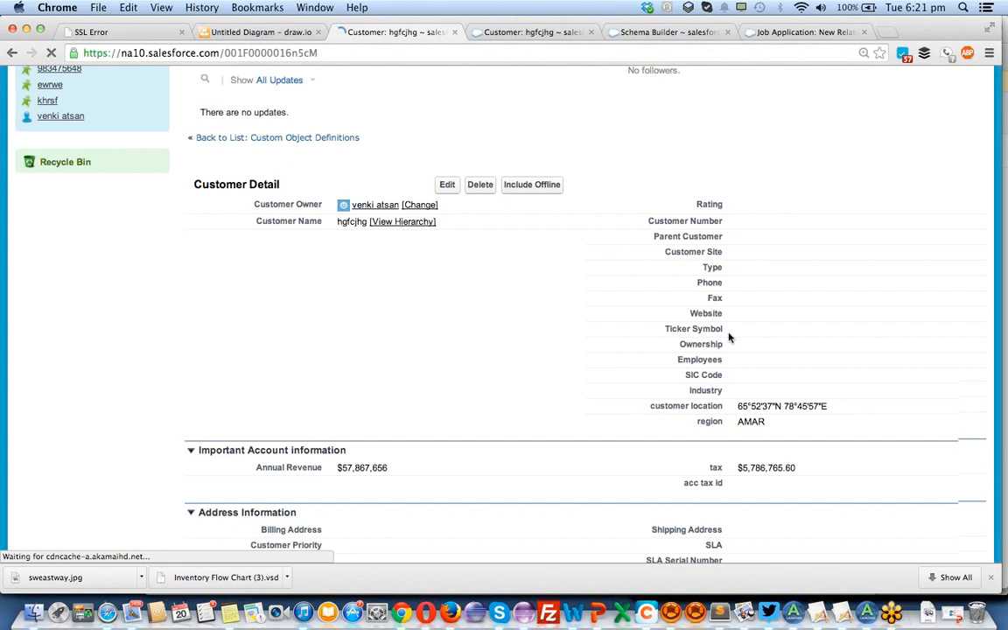
{"action": "scroll", "coordinate": [691, 294], "scroll_direction": "up", "scroll_amount": 4}
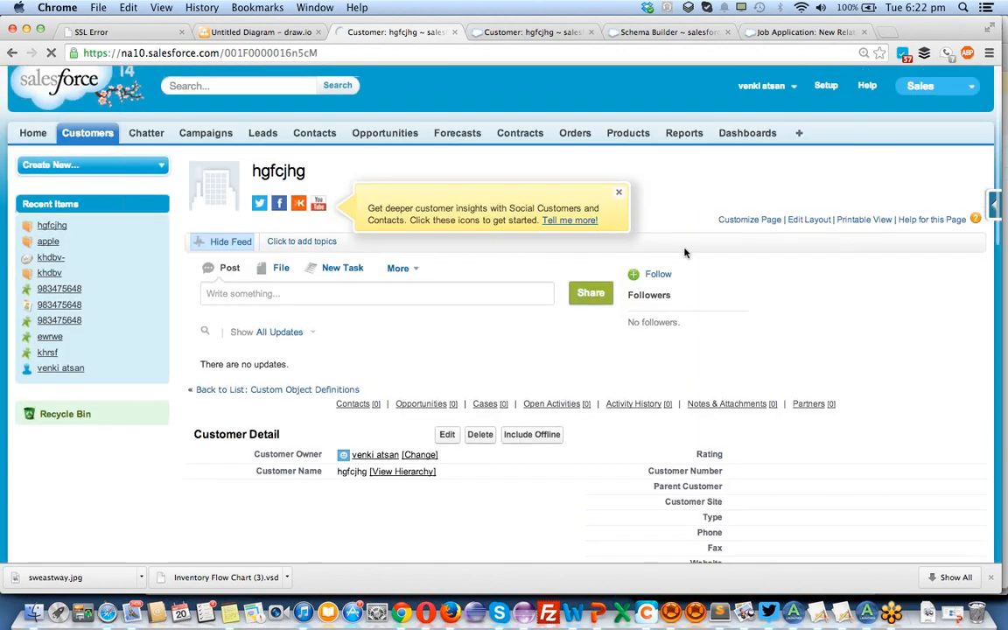
{"action": "scroll", "coordinate": [685, 253], "scroll_direction": "down", "scroll_amount": 3}
{"action": "scroll", "coordinate": [691, 254], "scroll_direction": "down", "scroll_amount": 1}
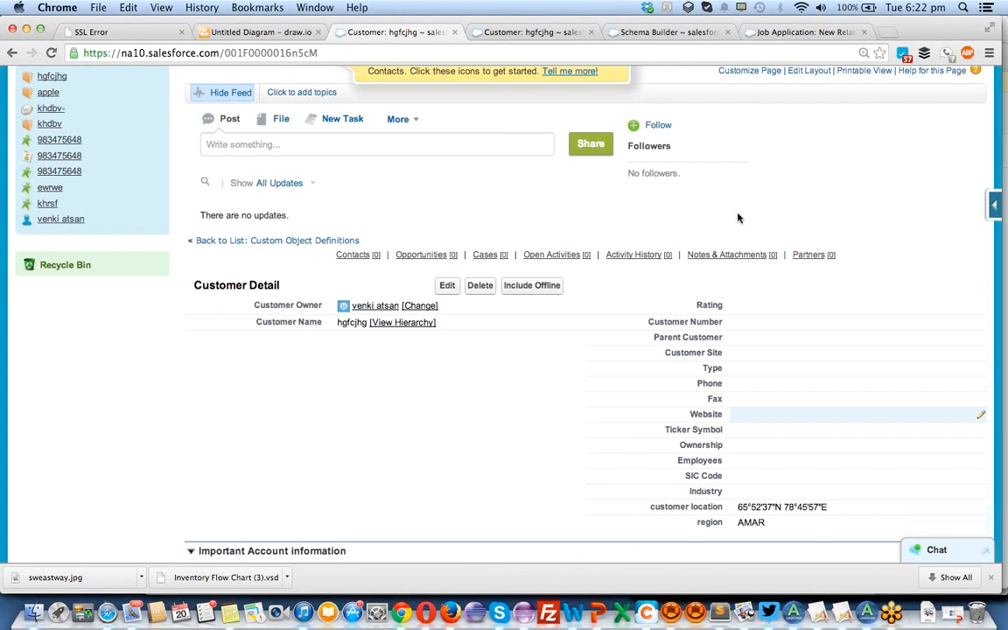
Return to the Account page layout, move Fax below Account Name in the first column, save, and reload the customer record.
{"action": "left_click", "coordinate": [473, 31]}
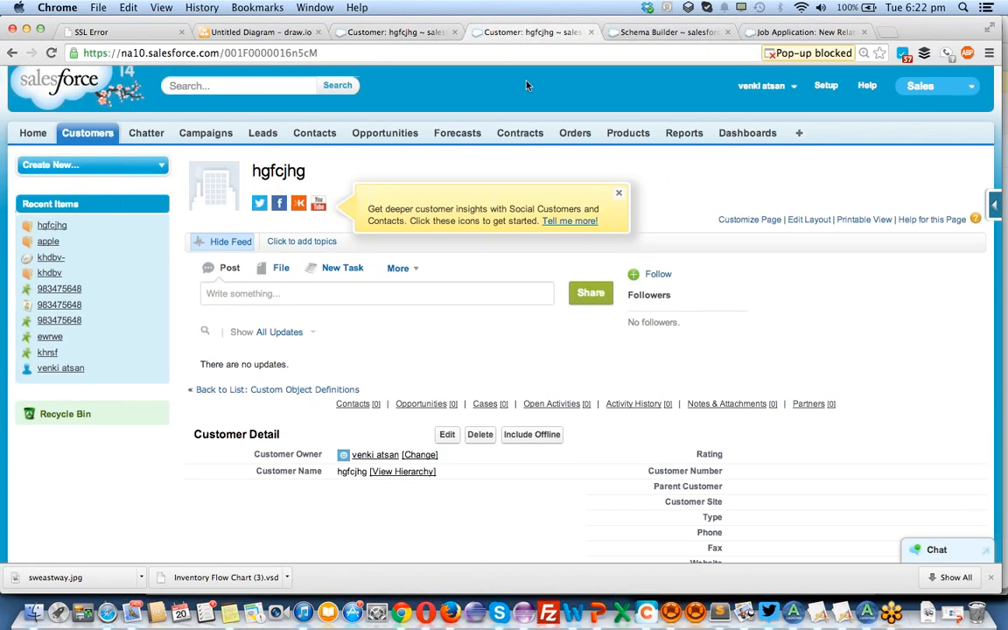
{"action": "scroll", "coordinate": [537, 190], "scroll_direction": "left", "scroll_amount": 5}
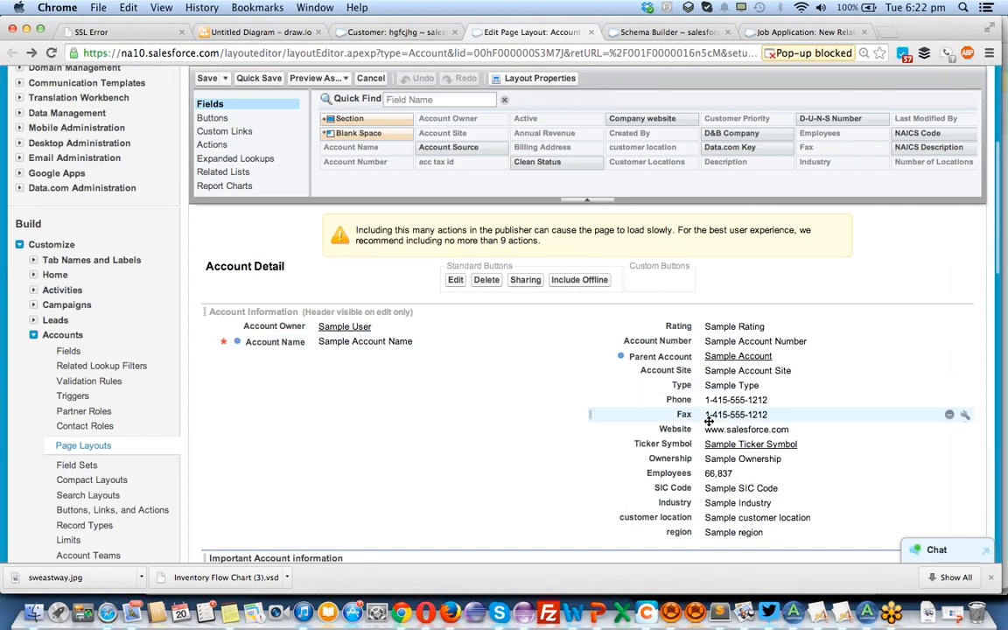
{"action": "left_click_drag", "start_coordinate": [659, 419], "coordinate": [396, 359]}
{"action": "scroll", "coordinate": [396, 359], "scroll_direction": "up", "scroll_amount": 4}
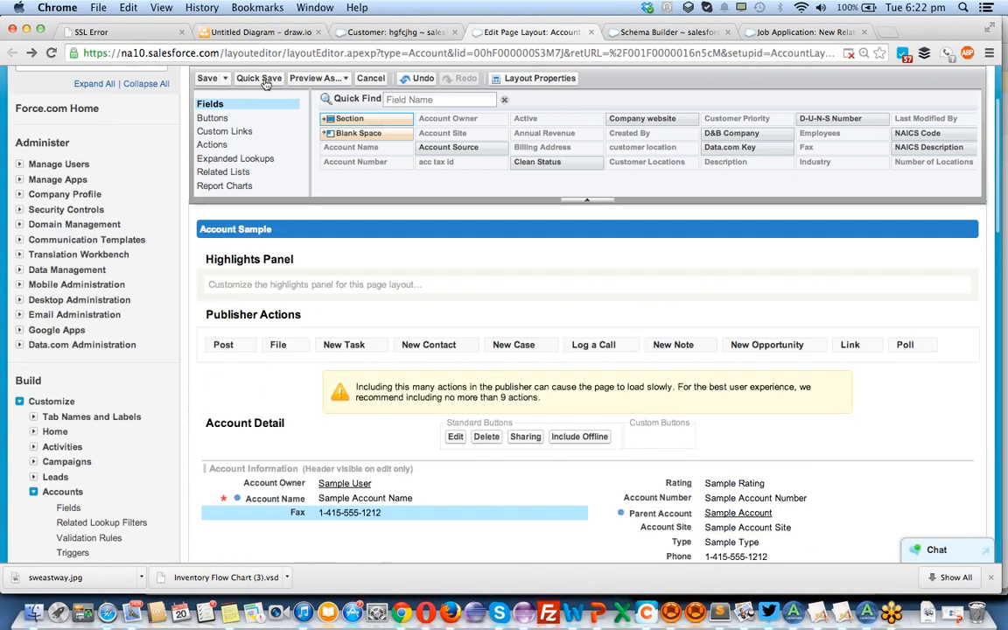
{"action": "left_click", "coordinate": [259, 79]}
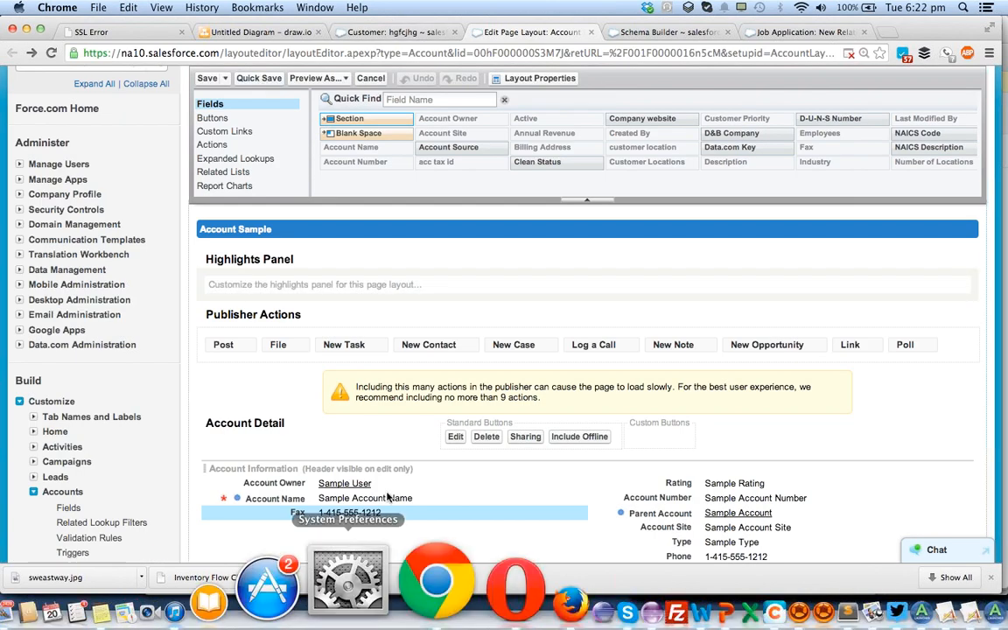
{"action": "left_click", "coordinate": [391, 32]}
{"action": "key", "text": "super+r"}
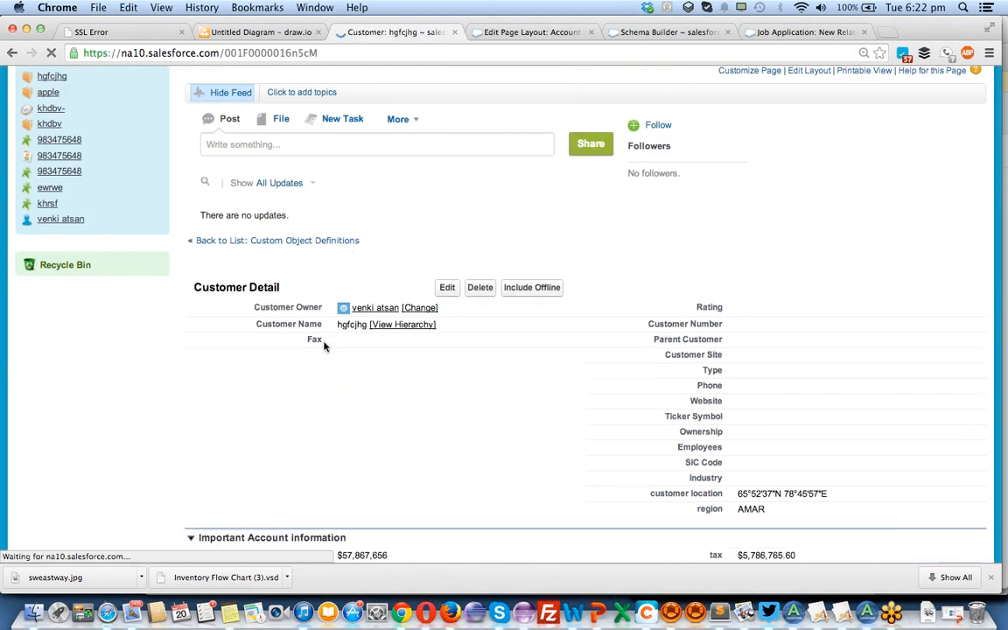
Move Phone below Fax in the Account layout's first column, save the layout without closing it, and reload the customer record.
{"action": "left_click", "coordinate": [578, 33]}
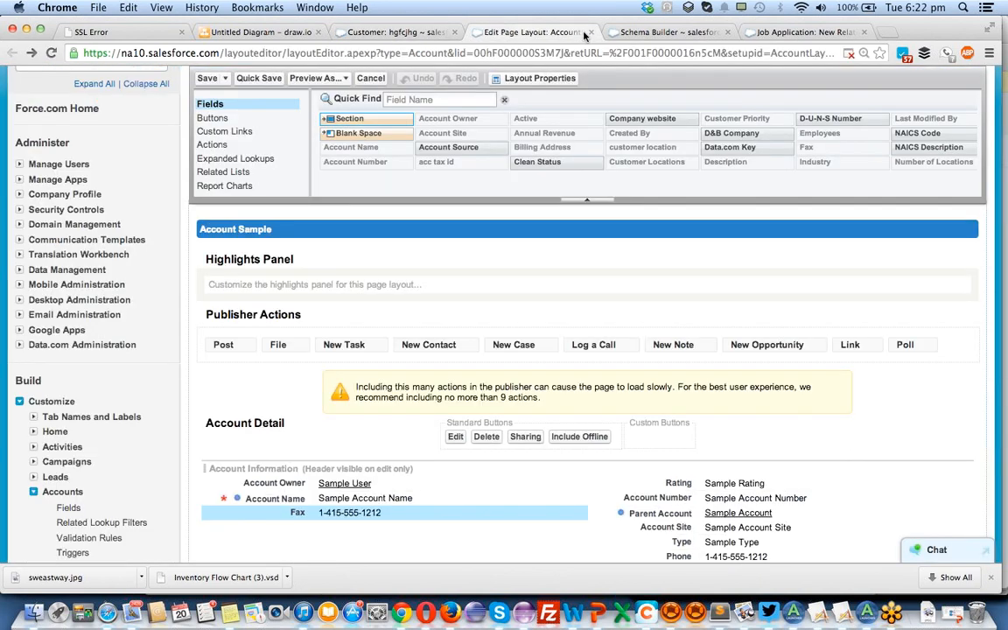
{"action": "scroll", "coordinate": [404, 410], "scroll_direction": "down", "scroll_amount": 3}
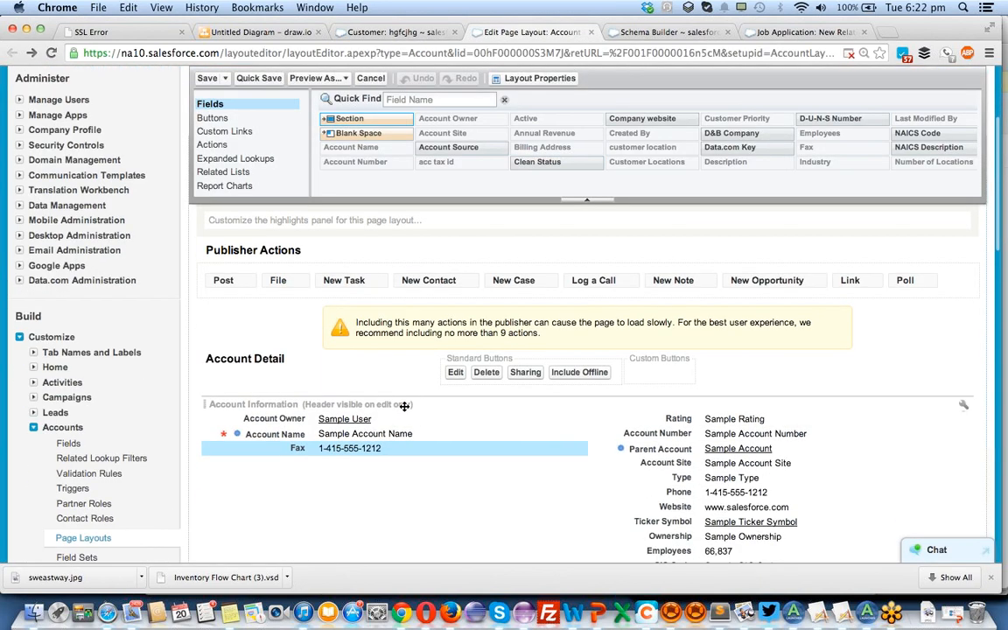
{"action": "left_click_drag", "start_coordinate": [728, 464], "coordinate": [465, 461]}
{"action": "left_click_drag", "start_coordinate": [397, 450], "coordinate": [397, 451]}
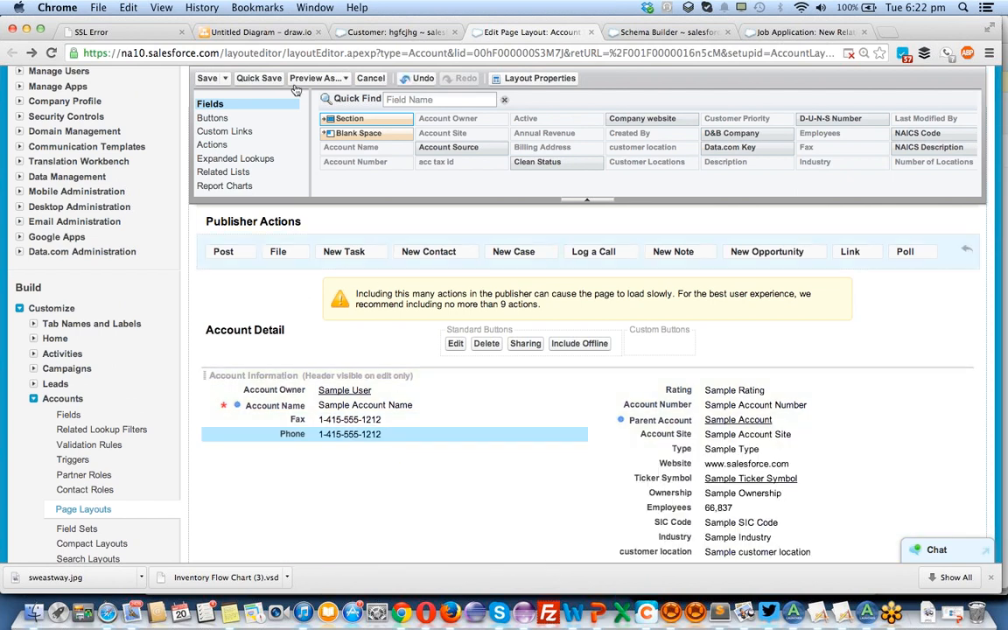
{"action": "left_click", "coordinate": [259, 79]}
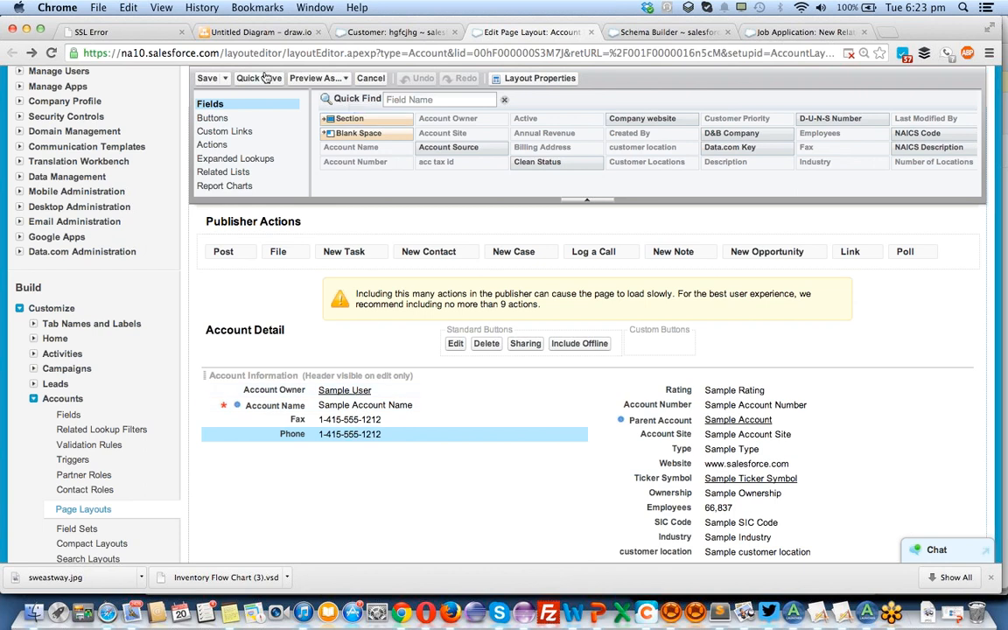
{"action": "left_click", "coordinate": [390, 32]}
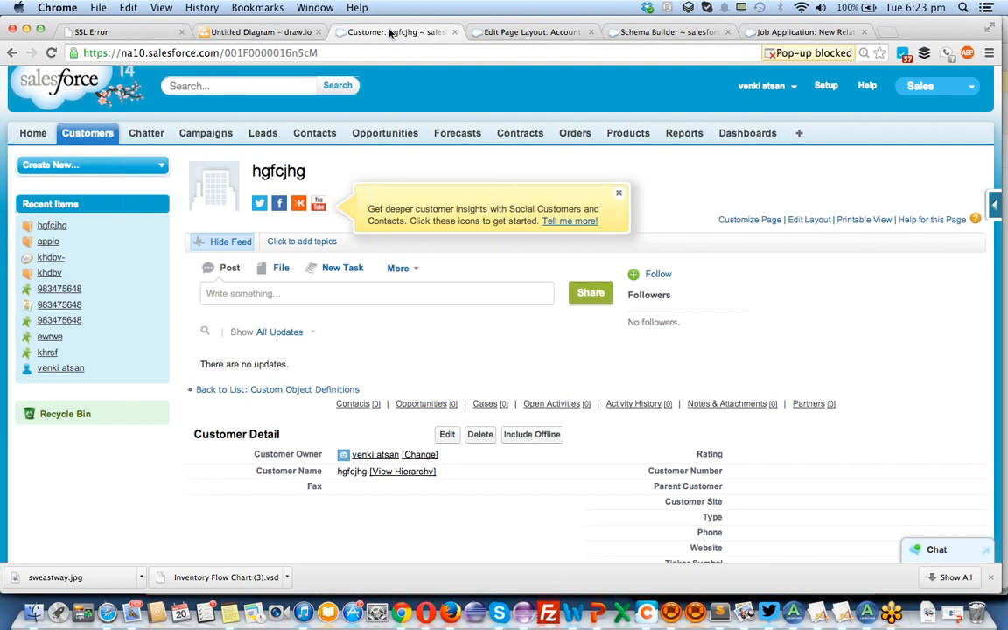
{"action": "key", "text": "super+r"}
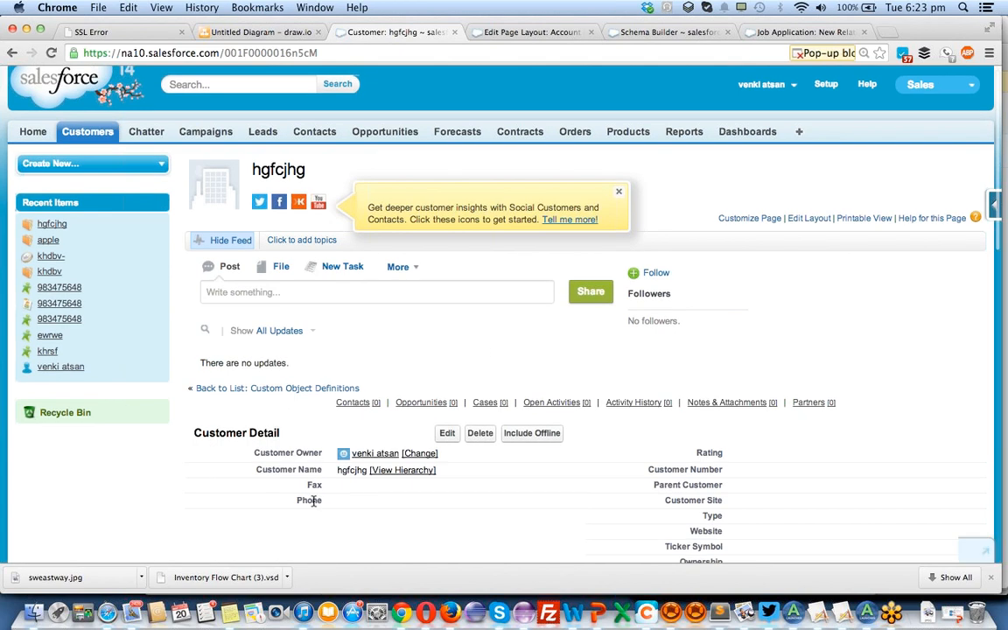
Move the Important Account information section below Address Information in the Account page layout and save the layout.
{"action": "left_click", "coordinate": [560, 32]}
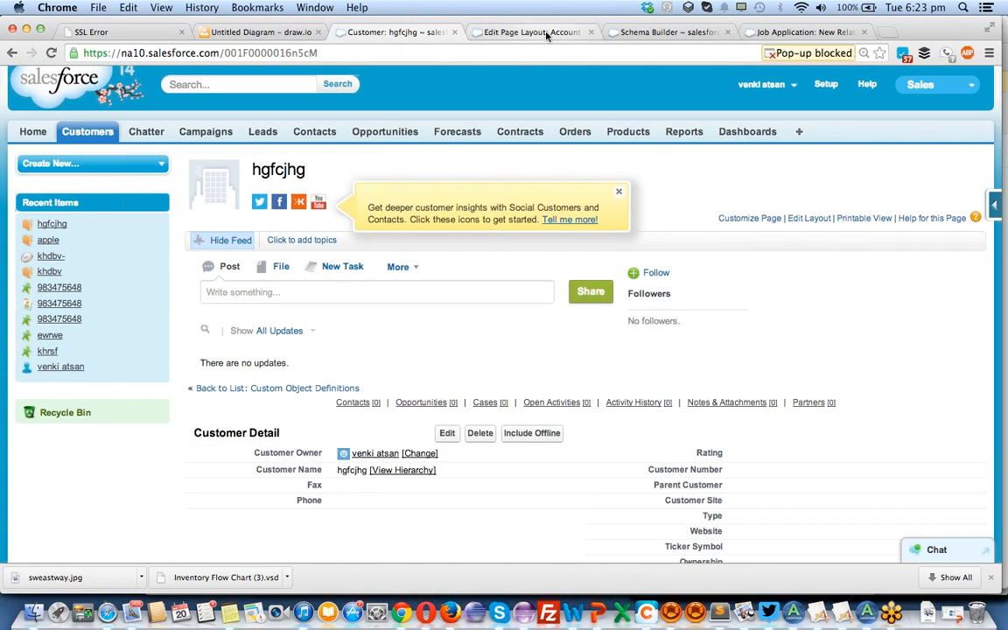
{"action": "scroll", "coordinate": [443, 430], "scroll_direction": "down", "scroll_amount": 1}
{"action": "scroll", "coordinate": [444, 430], "scroll_direction": "down", "scroll_amount": 3}
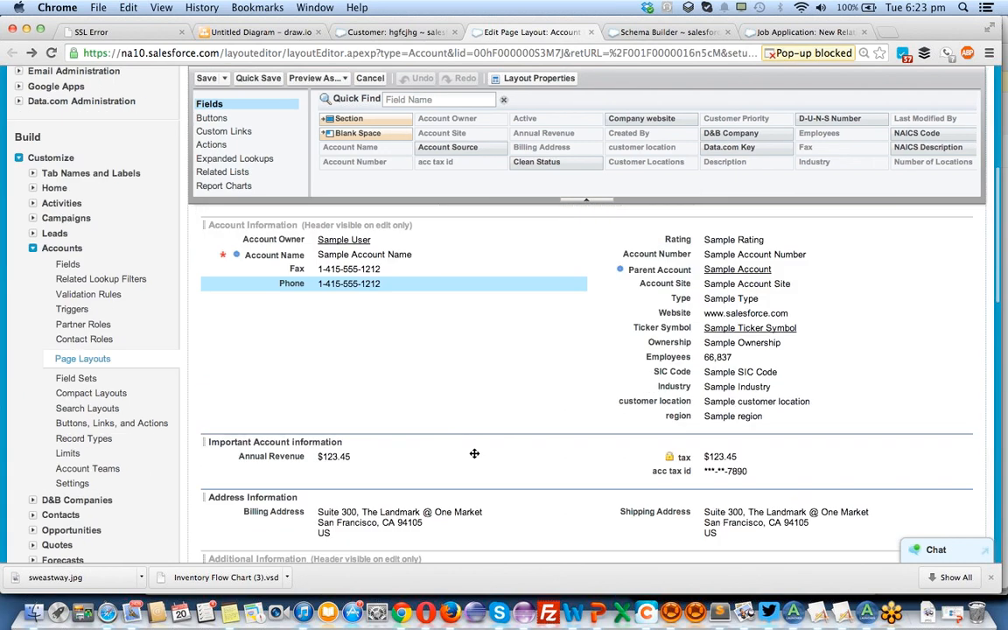
{"action": "left_click_drag", "start_coordinate": [324, 437], "coordinate": [317, 534]}
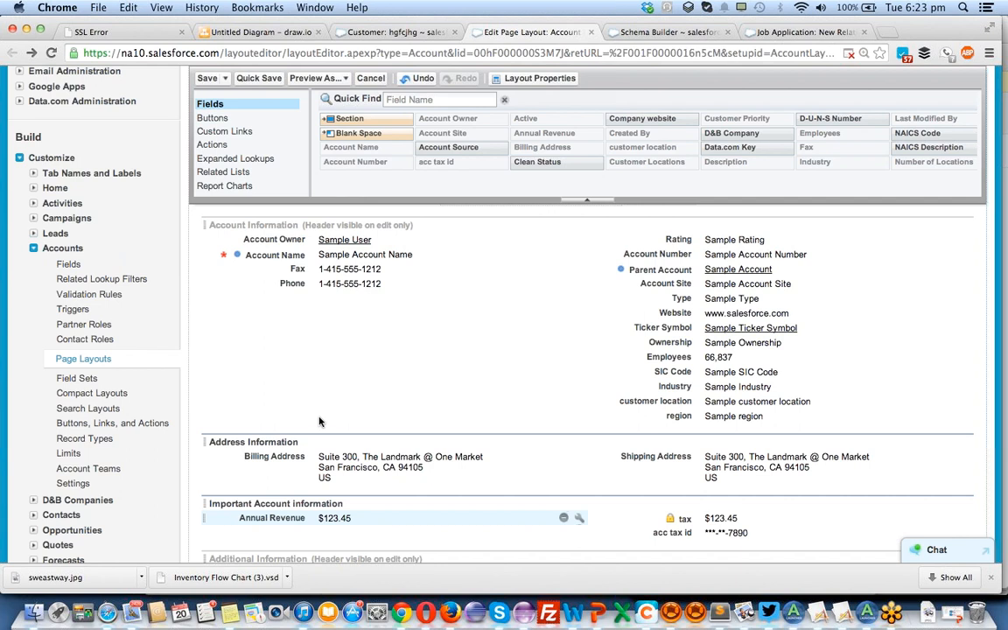
{"action": "left_click", "coordinate": [207, 79]}
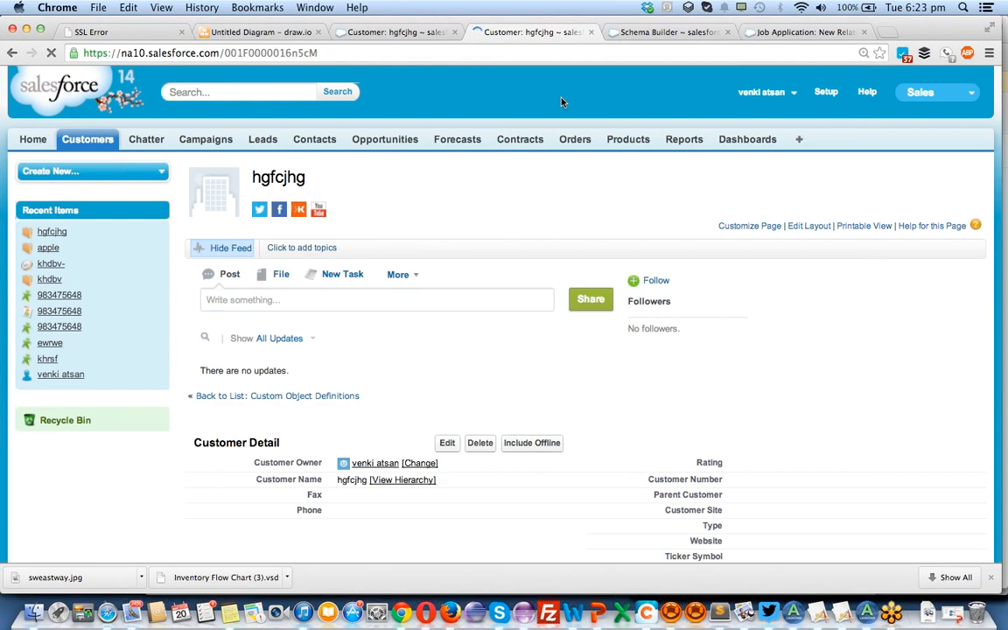
Check the order of the Address Information and Important Account information sections on the customer's detail page, reloading its other open tab.
{"action": "scroll", "coordinate": [347, 291], "scroll_direction": "down", "scroll_amount": 2}
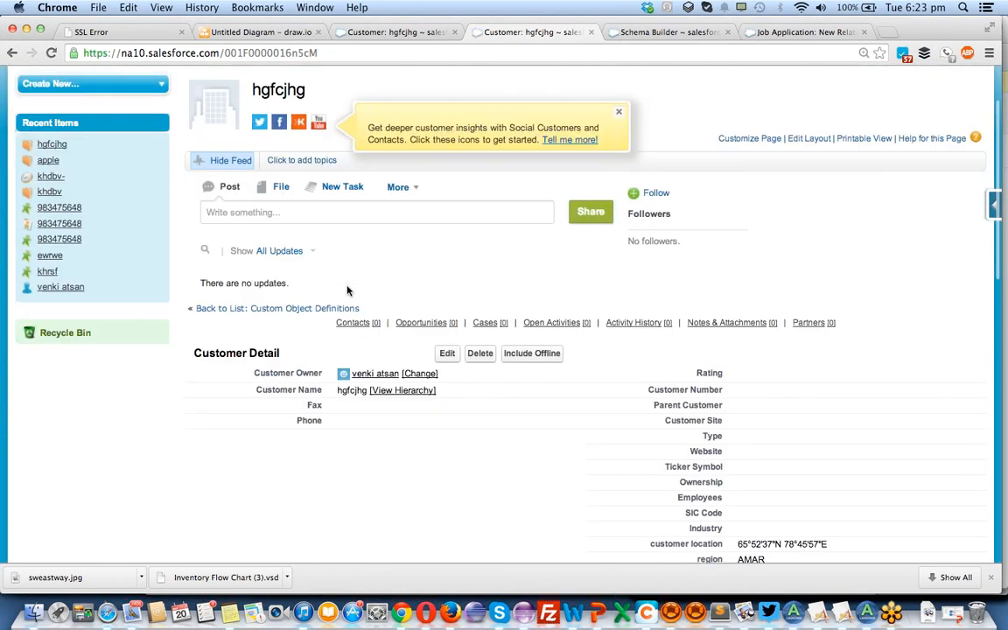
{"action": "scroll", "coordinate": [347, 291], "scroll_direction": "down", "scroll_amount": 5}
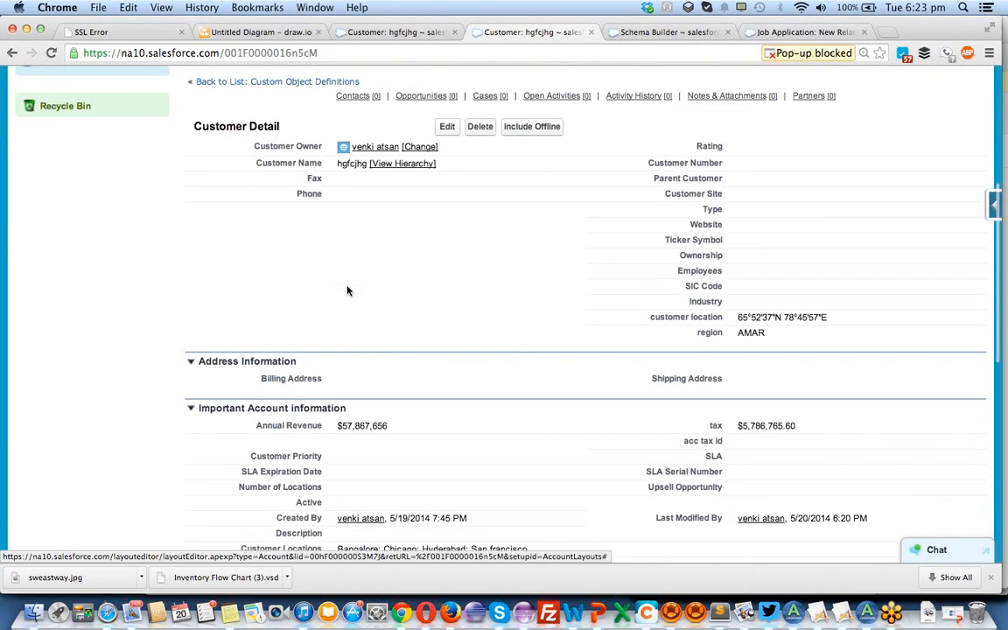
{"action": "scroll", "coordinate": [341, 293], "scroll_direction": "down", "scroll_amount": 1}
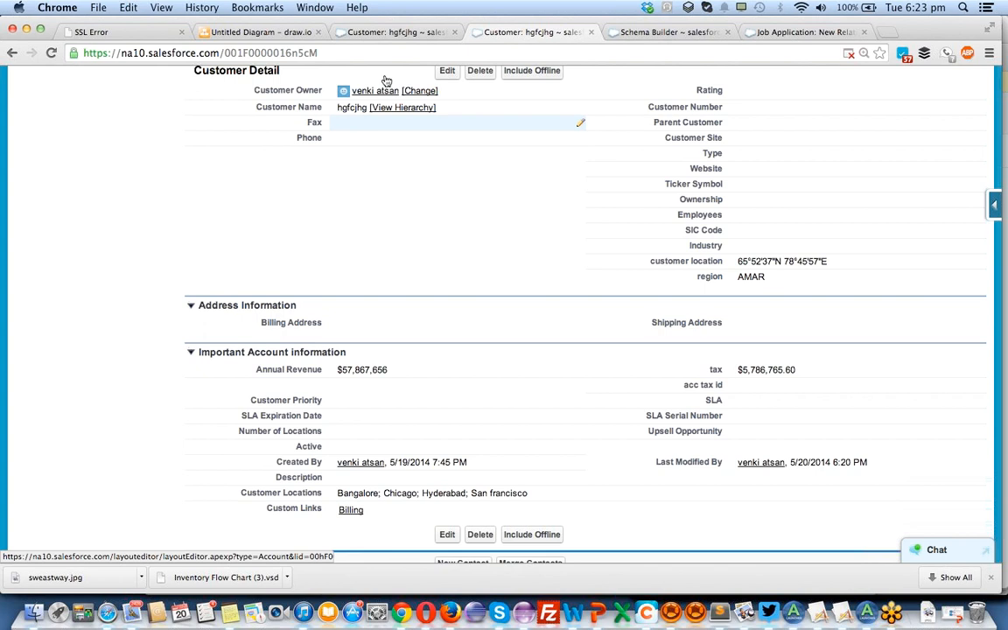
{"action": "scroll", "coordinate": [318, 291], "scroll_direction": "up", "scroll_amount": 5}
{"action": "scroll", "coordinate": [317, 292], "scroll_direction": "down", "scroll_amount": 5}
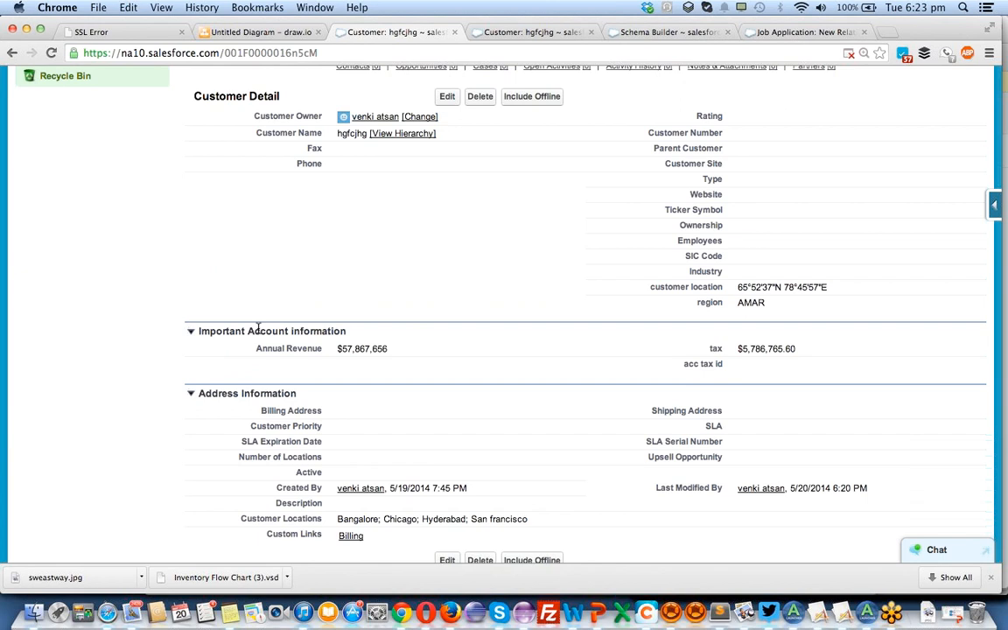
{"action": "key", "text": "super+r"}
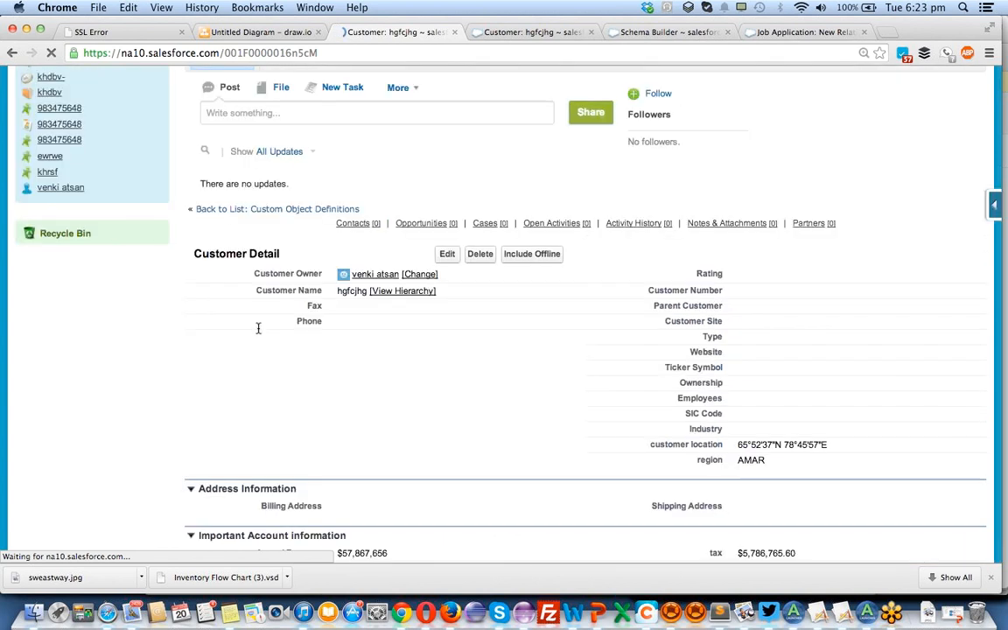
Check the field and section order on the customer's detail page in both open tabs.
{"action": "scroll", "coordinate": [485, 408], "scroll_direction": "down", "scroll_amount": 10}
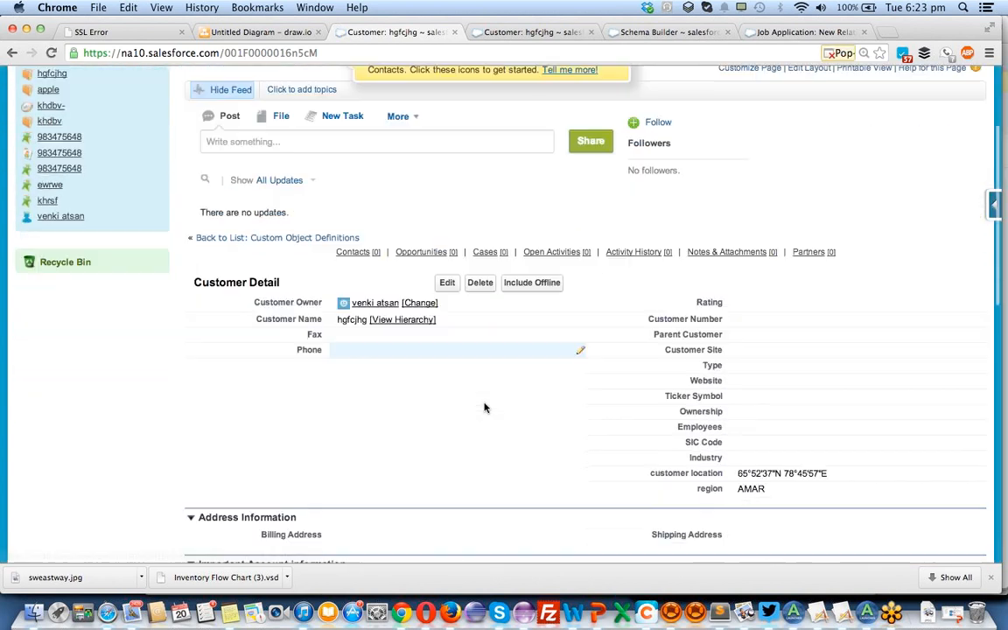
{"action": "scroll", "coordinate": [486, 408], "scroll_direction": "down", "scroll_amount": 1}
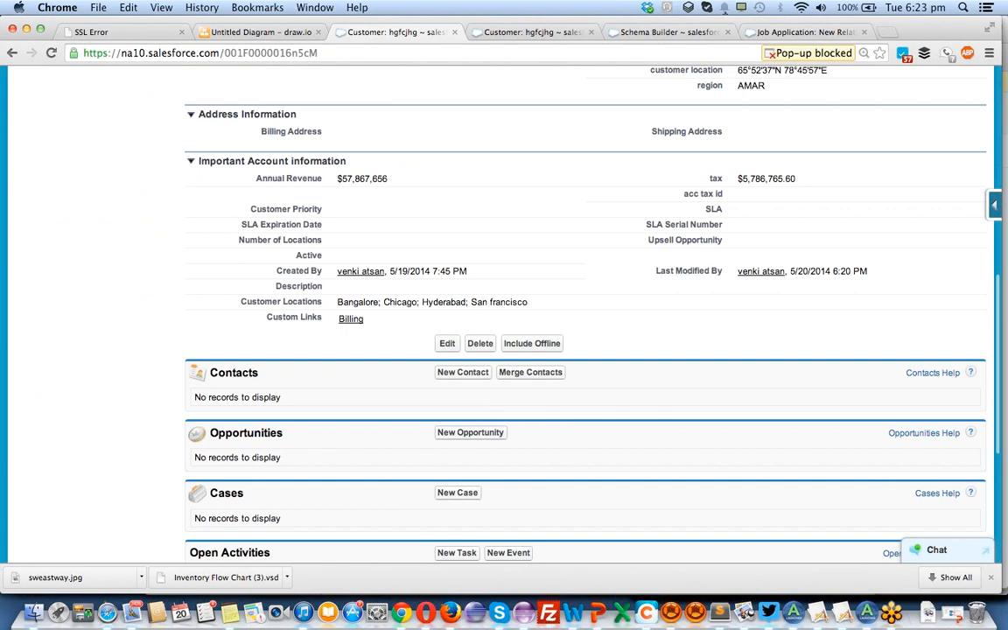
{"action": "left_click", "coordinate": [540, 33]}
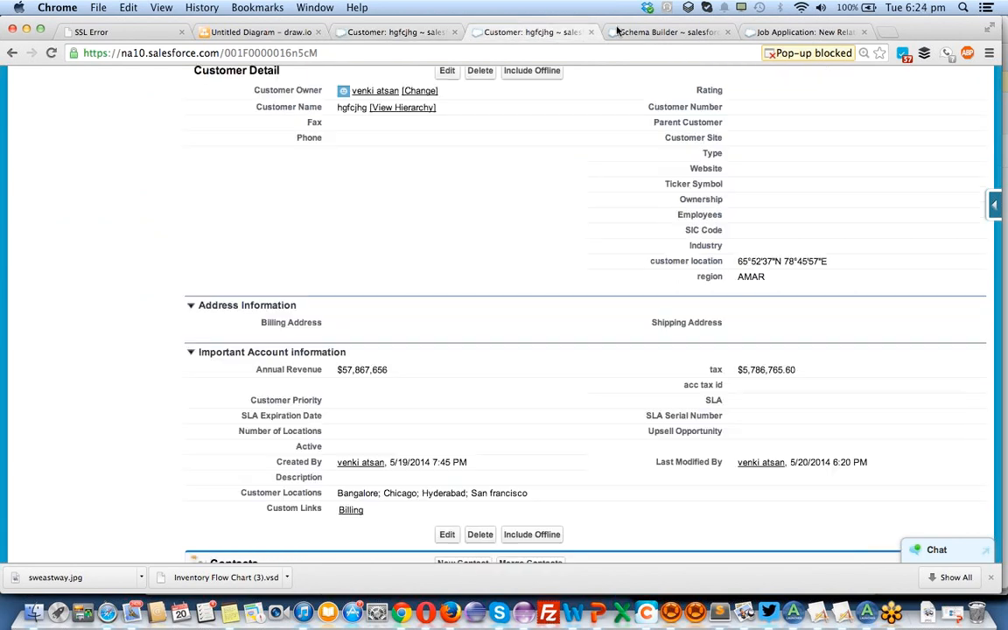
{"action": "left_click", "coordinate": [644, 32]}
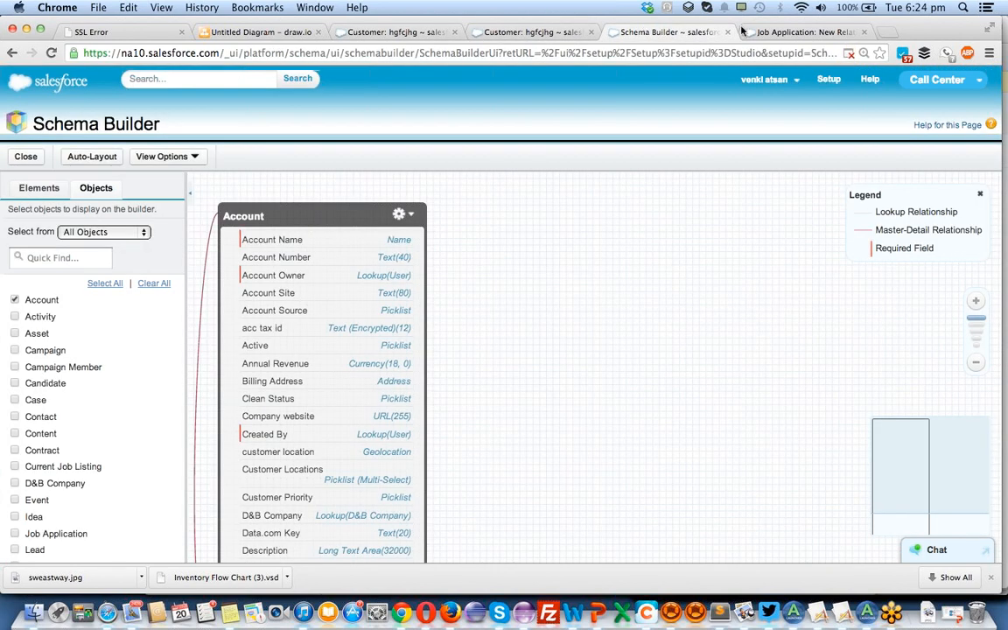
{"action": "left_click", "coordinate": [529, 33]}
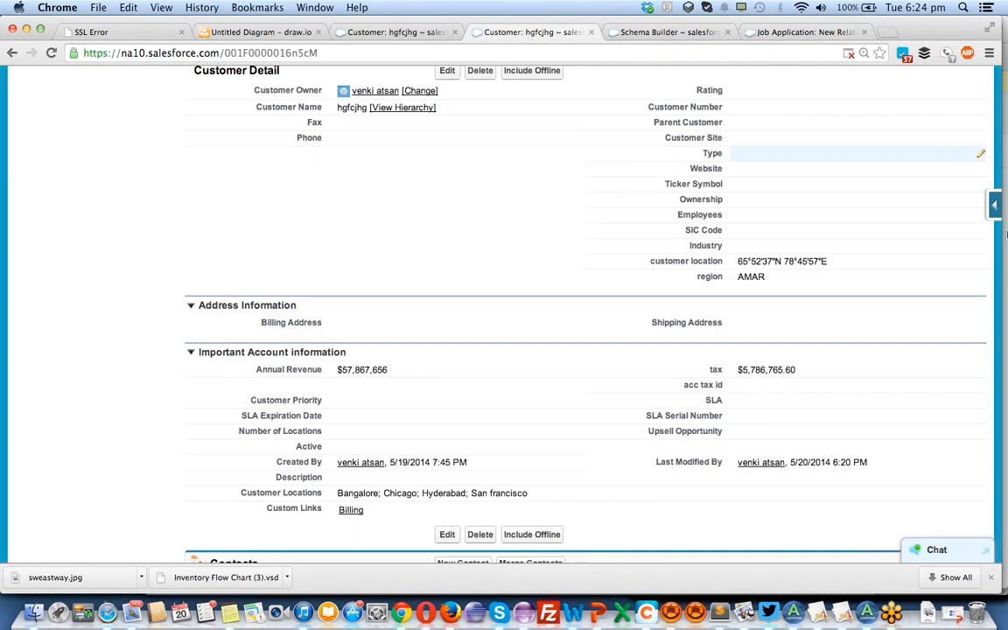
Open the Account page layout for editing and add a section named "sample section" between Important Account information and Additional Information.
{"action": "left_click", "coordinate": [995, 206]}
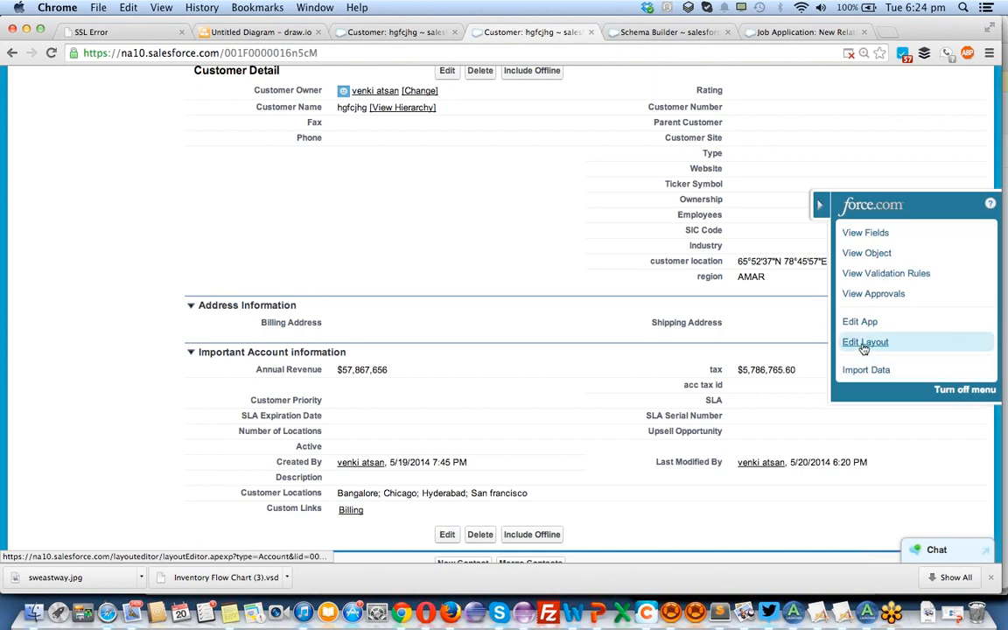
{"action": "left_click", "coordinate": [863, 344]}
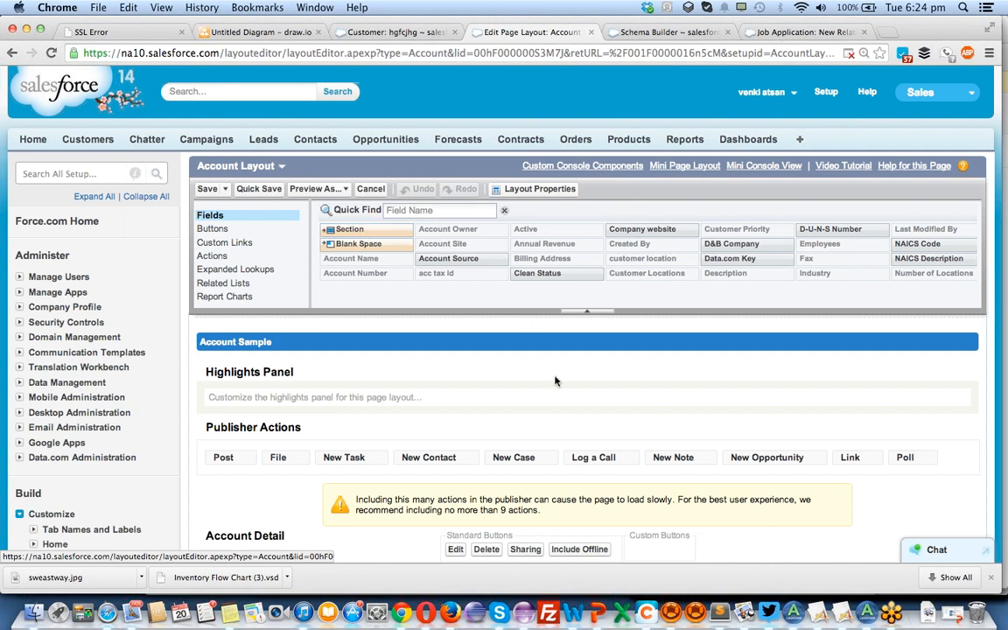
{"action": "scroll", "coordinate": [506, 351], "scroll_direction": "down", "scroll_amount": 1}
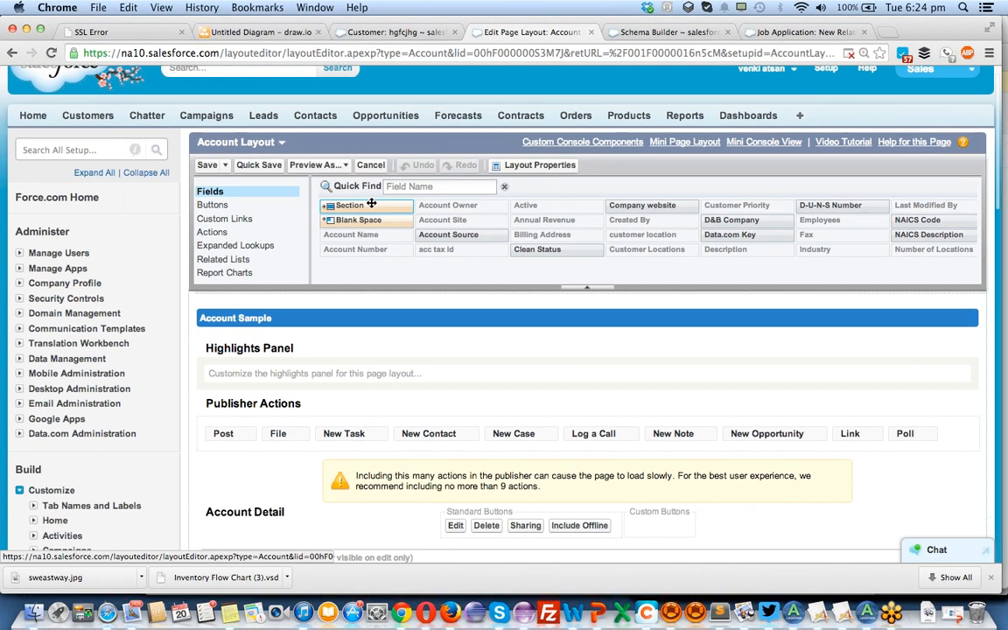
{"action": "scroll", "coordinate": [371, 205], "scroll_direction": "down", "scroll_amount": 2}
{"action": "scroll", "coordinate": [371, 206], "scroll_direction": "down", "scroll_amount": 3}
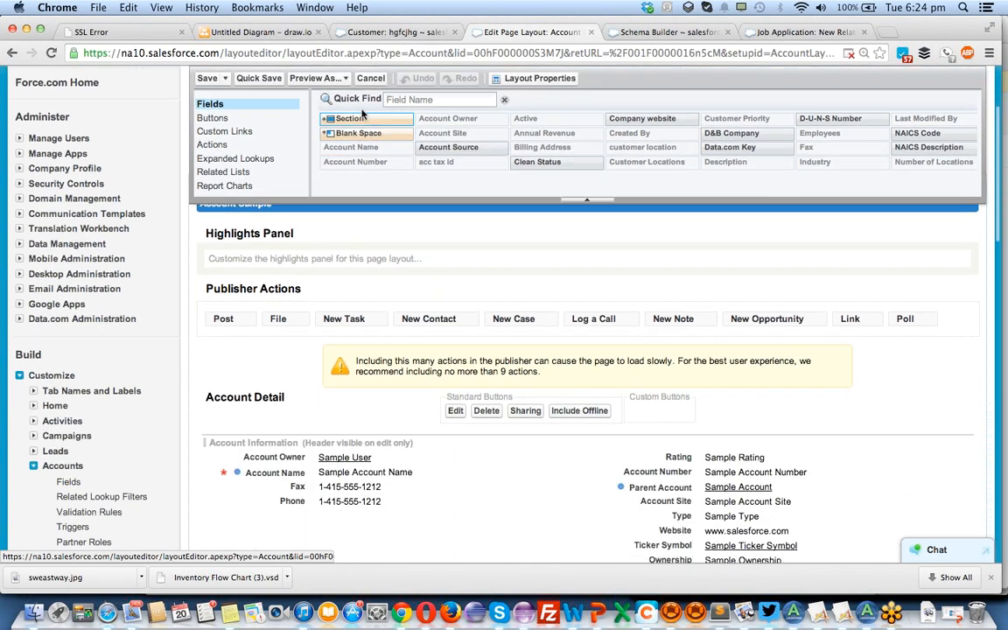
{"action": "scroll", "coordinate": [337, 338], "scroll_direction": "down", "scroll_amount": 12}
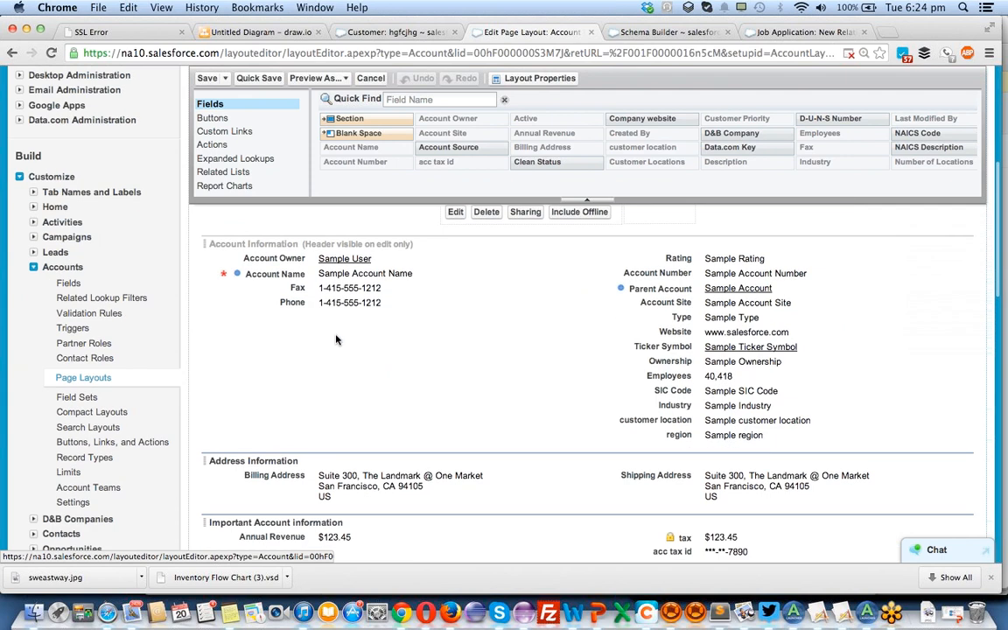
{"action": "scroll", "coordinate": [337, 338], "scroll_direction": "up", "scroll_amount": 2}
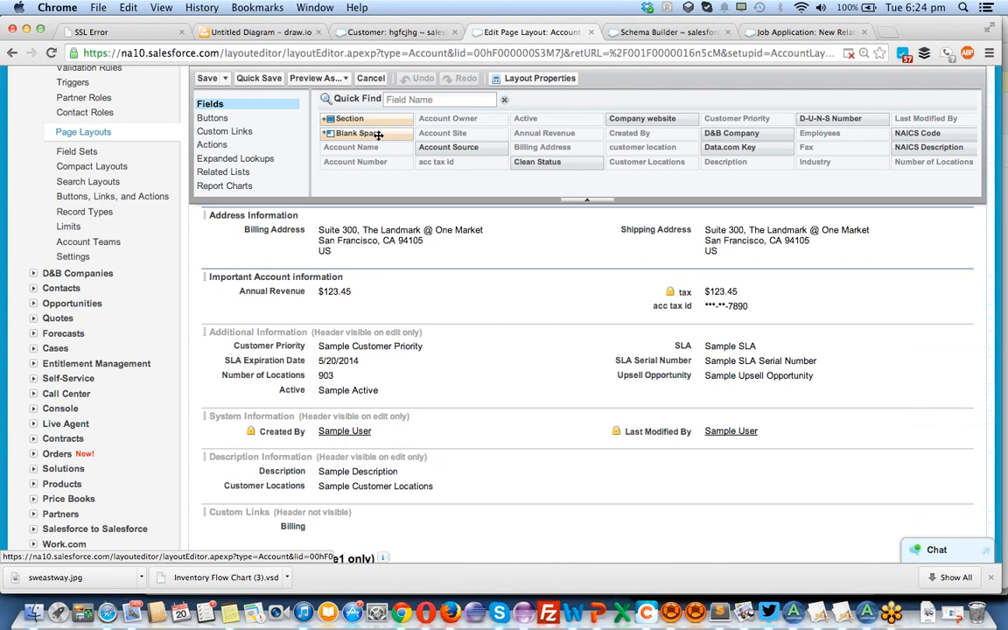
{"action": "left_click_drag", "start_coordinate": [361, 124], "coordinate": [352, 313]}
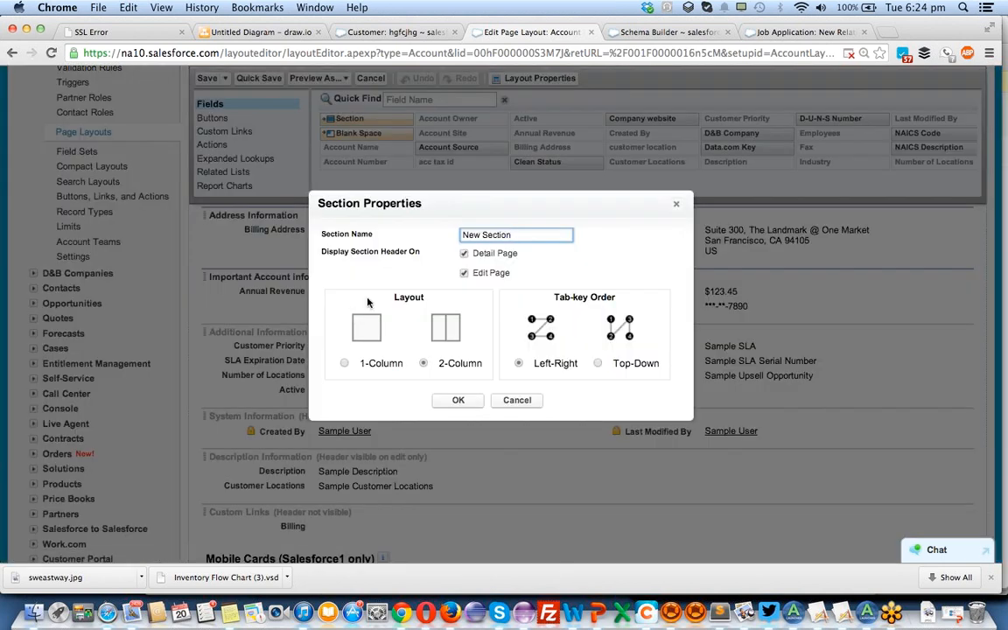
{"action": "left_click_drag", "start_coordinate": [531, 235], "coordinate": [447, 235]}
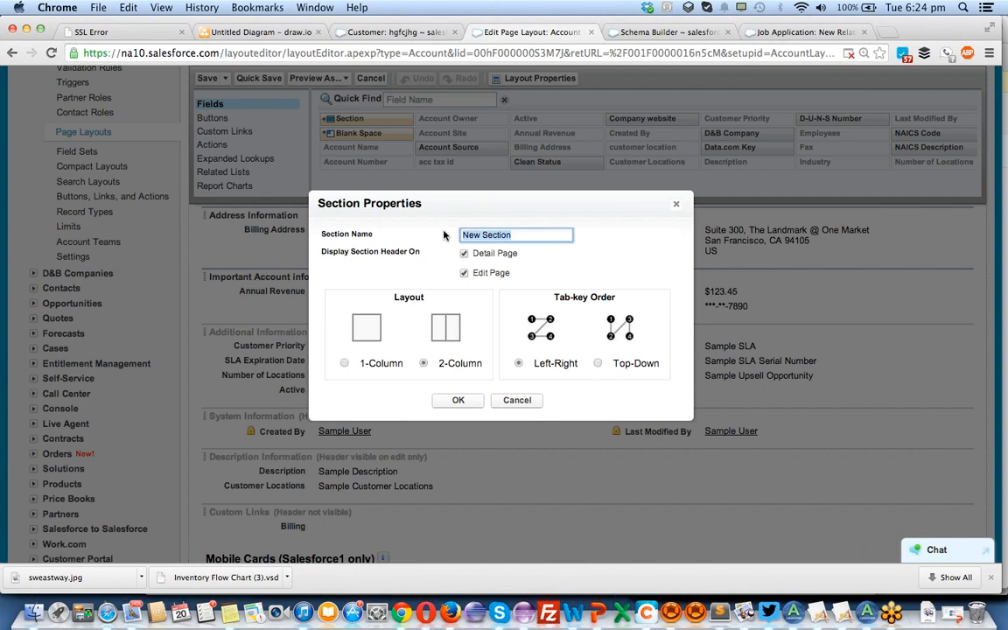
{"action": "type", "text": "sample section"}
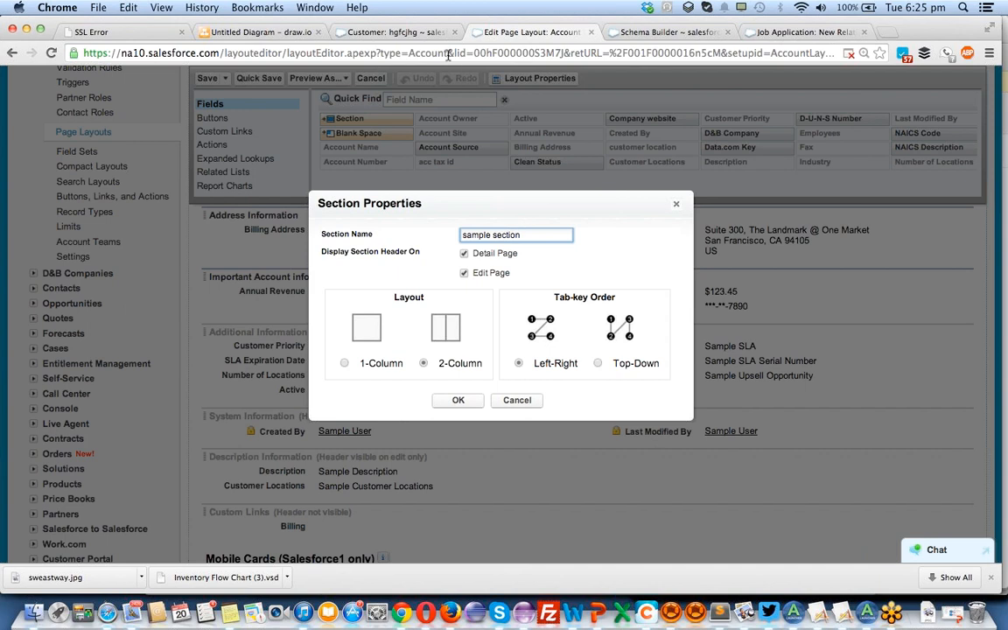
Open the same customer record in a new browser tab and place that tab beside the original record tab.
{"action": "left_click", "coordinate": [385, 33]}
{"action": "scroll", "coordinate": [377, 324], "scroll_direction": "up", "scroll_amount": 10}
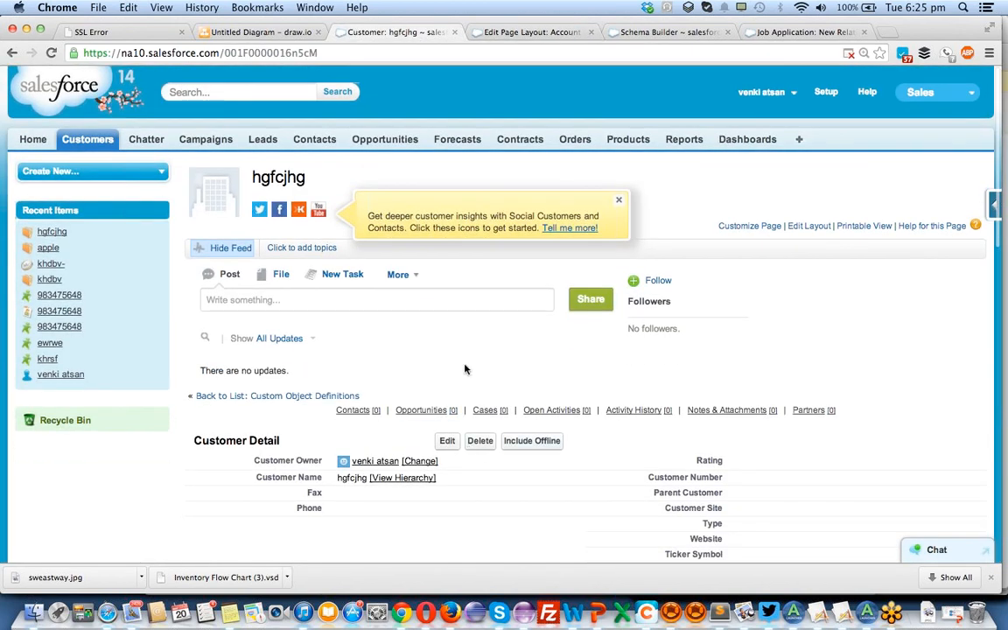
{"action": "scroll", "coordinate": [450, 376], "scroll_direction": "down", "scroll_amount": 2}
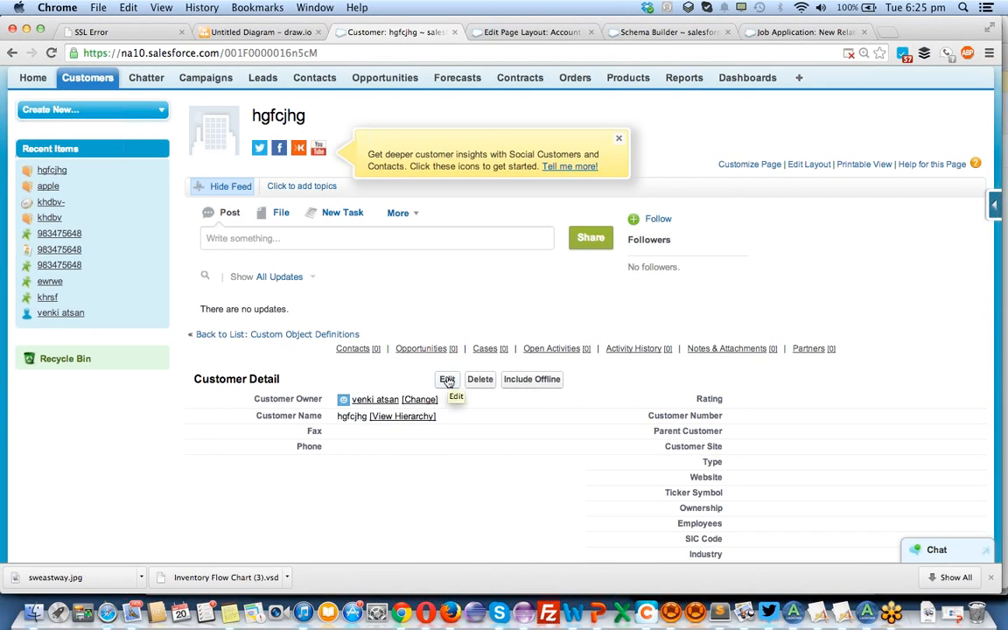
{"action": "right_click", "coordinate": [447, 381]}
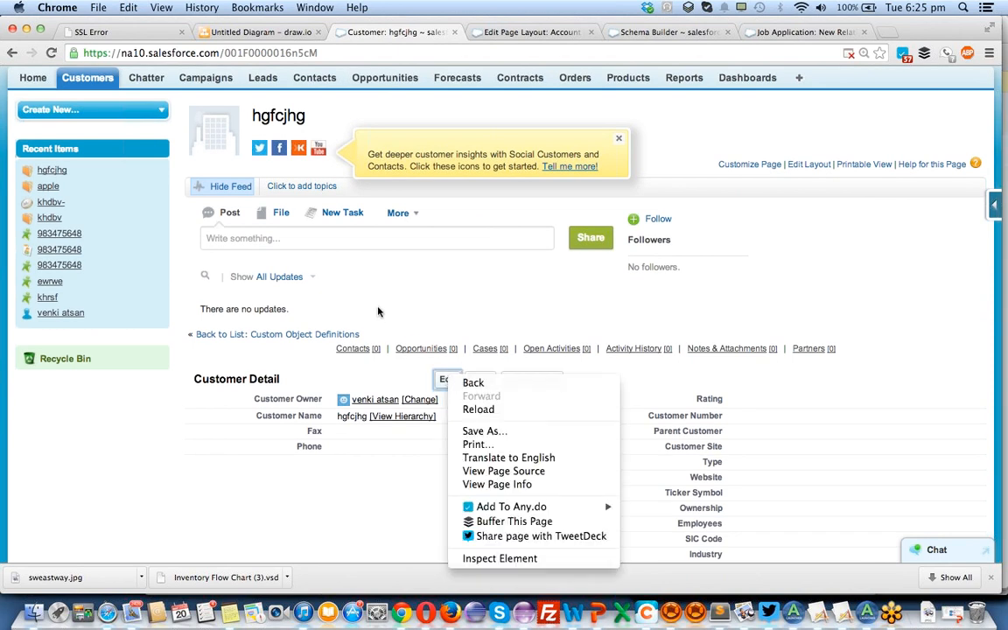
{"action": "left_click", "coordinate": [339, 275]}
{"action": "left_click", "coordinate": [328, 53]}
{"action": "key", "text": "super+c"}
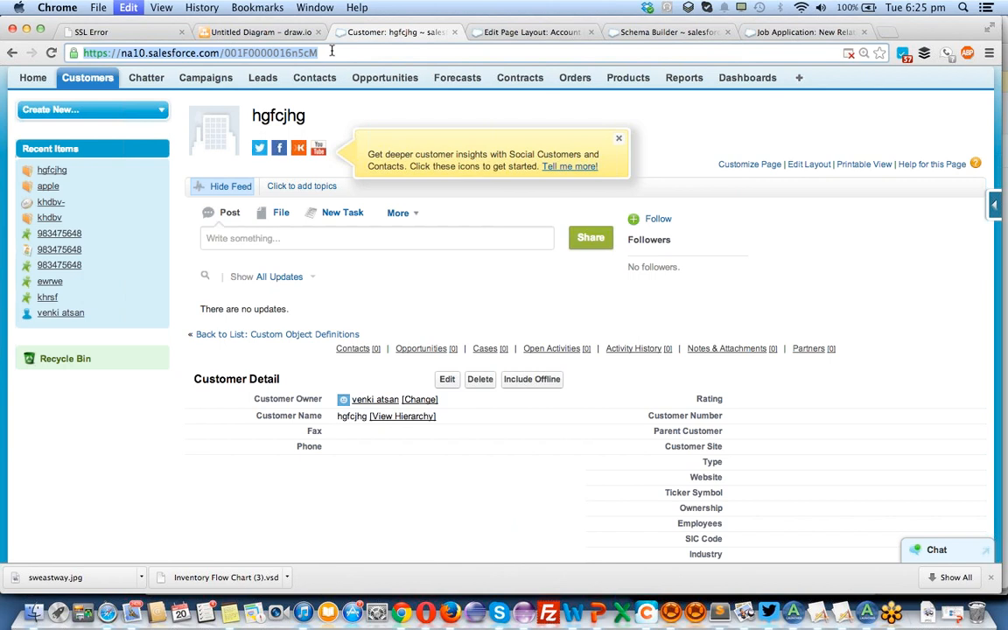
{"action": "left_click", "coordinate": [886, 31]}
{"action": "key", "text": "super+v"}
{"action": "key", "text": "Return"}
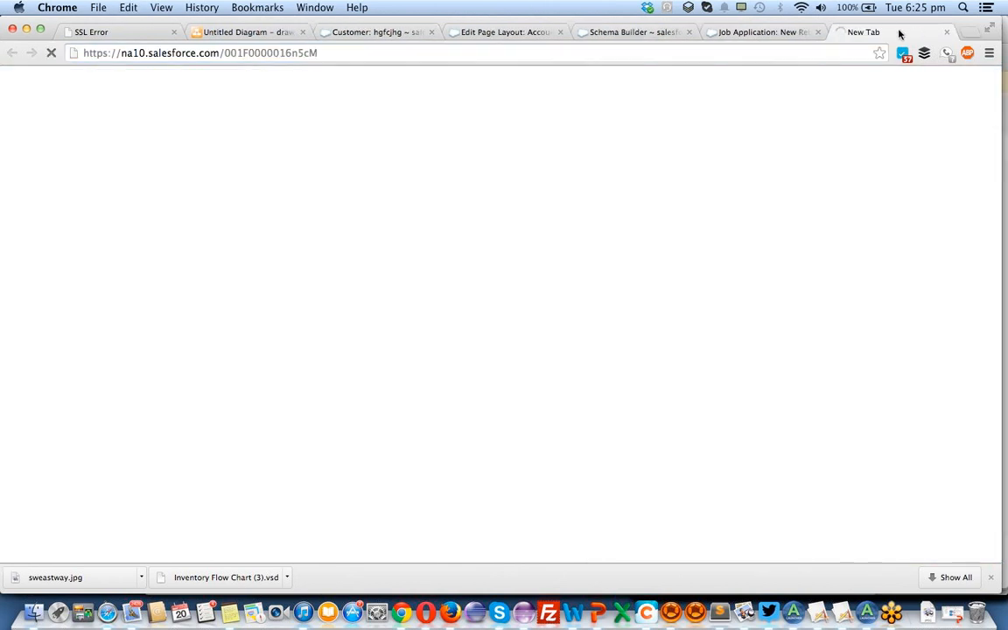
{"action": "left_click_drag", "start_coordinate": [899, 34], "coordinate": [484, 33]}
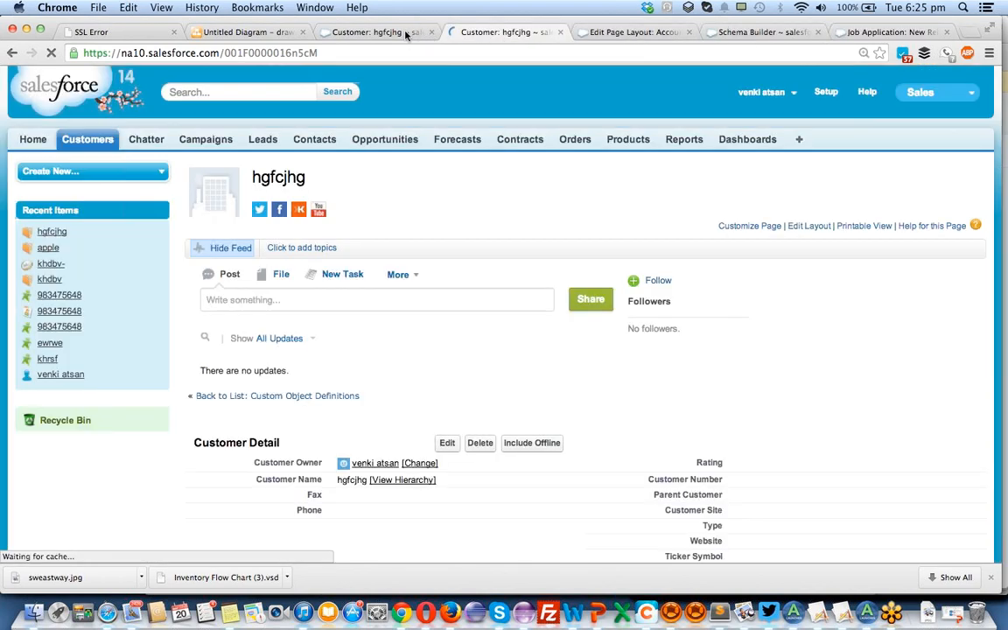
Open the customer's edit page in the original tab and compare its sections with the detail page in the other tab.
{"action": "left_click", "coordinate": [447, 379]}
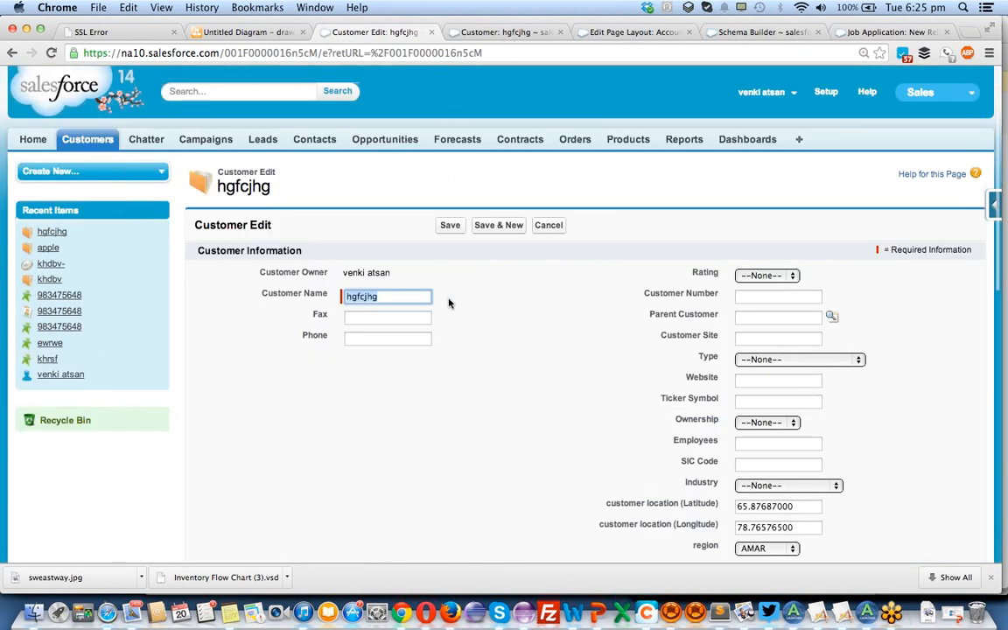
{"action": "scroll", "coordinate": [450, 299], "scroll_direction": "down", "scroll_amount": 5}
{"action": "left_click", "coordinate": [748, 199]}
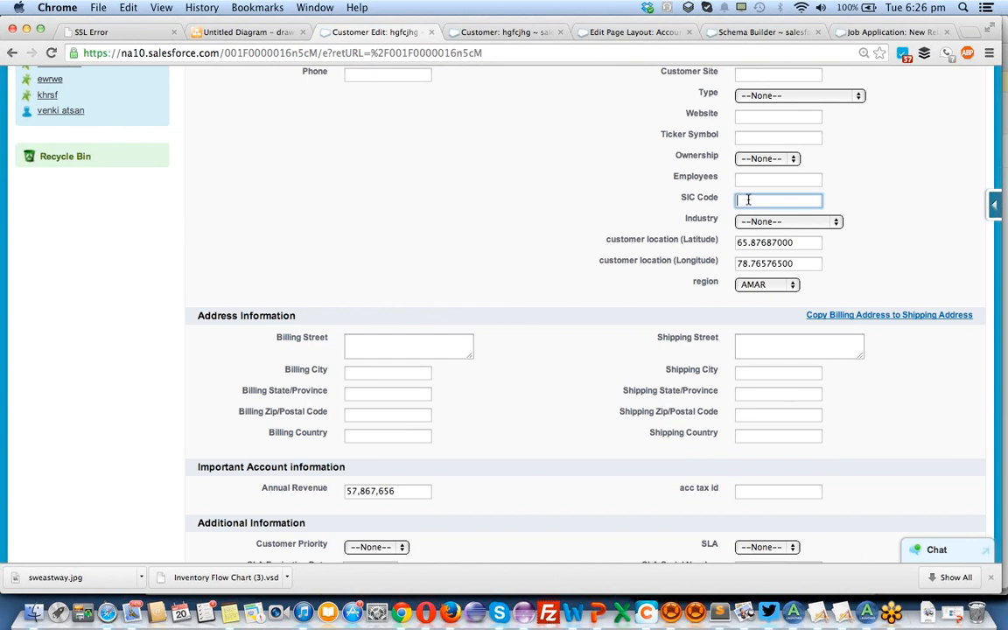
{"action": "left_click", "coordinate": [536, 38]}
{"action": "scroll", "coordinate": [441, 426], "scroll_direction": "down", "scroll_amount": 2}
{"action": "scroll", "coordinate": [442, 425], "scroll_direction": "down", "scroll_amount": 1}
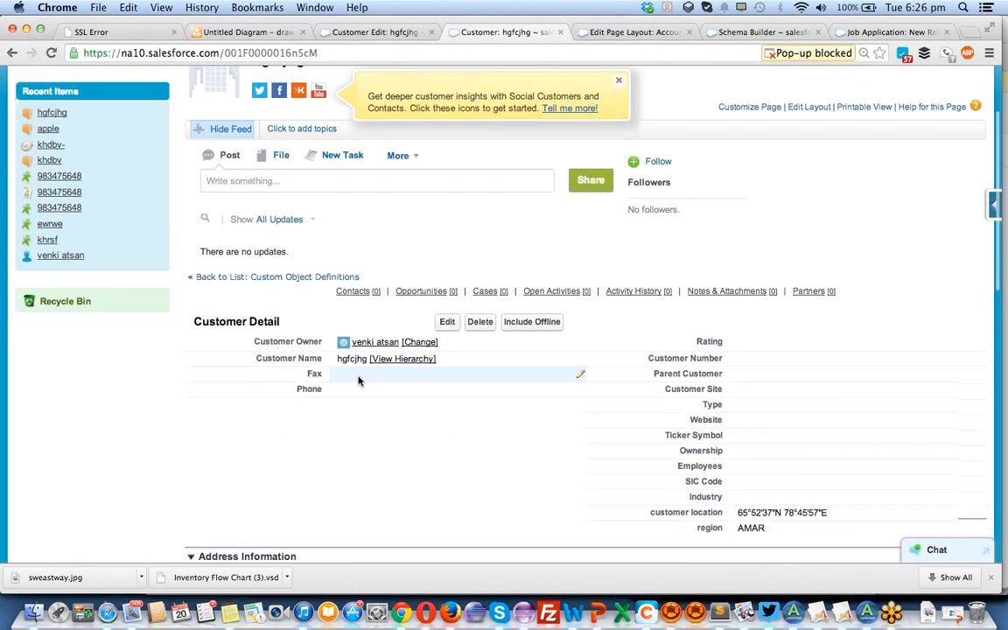
{"action": "scroll", "coordinate": [355, 381], "scroll_direction": "down", "scroll_amount": 5}
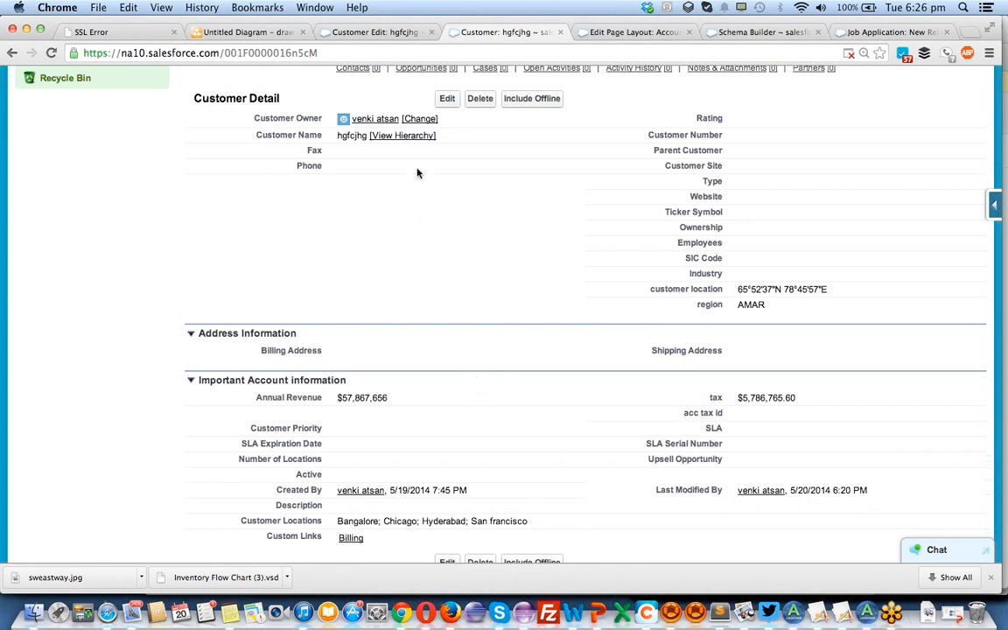
Fill in the customer's phone number inline on the detail page and save the record.
{"action": "double_click", "coordinate": [393, 167]}
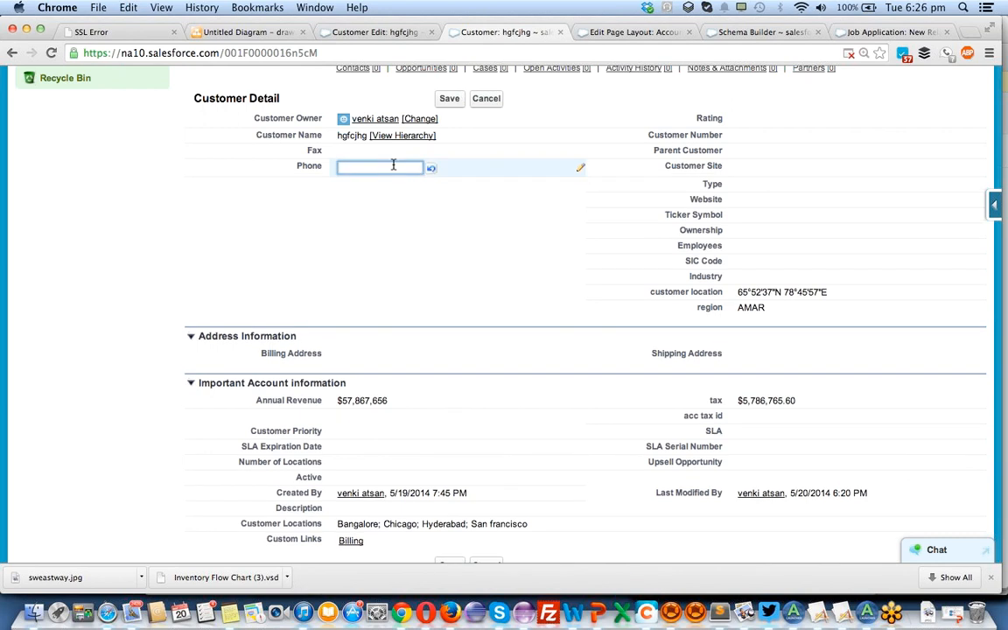
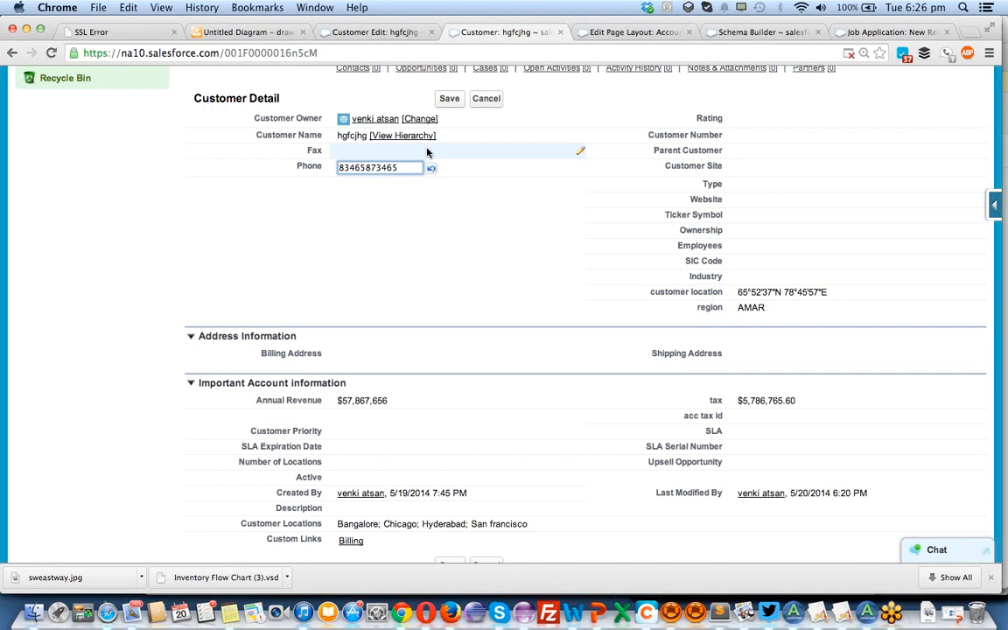
{"action": "left_click", "coordinate": [446, 98]}
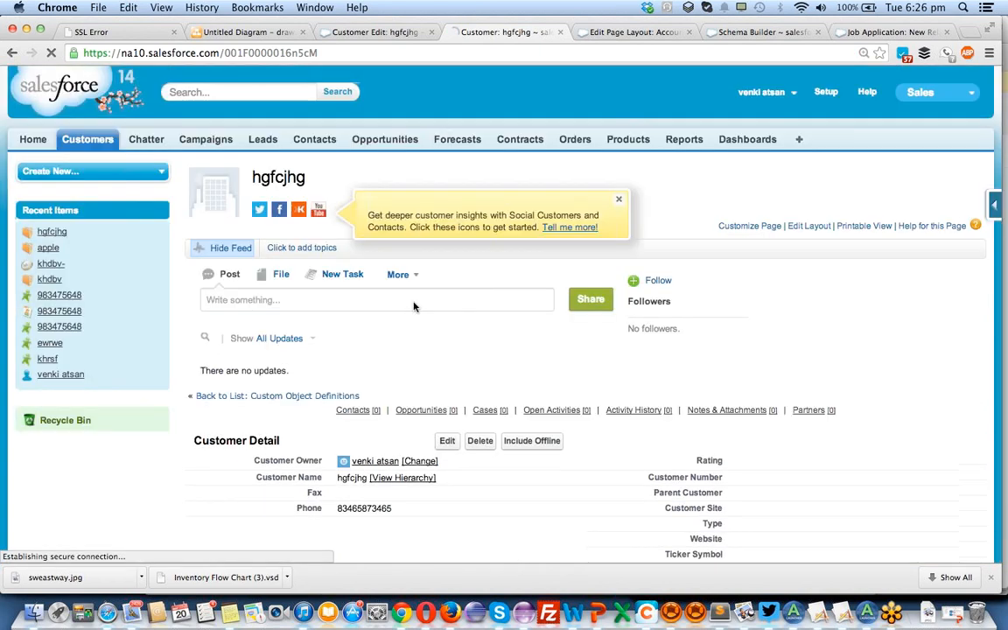
{"action": "scroll", "coordinate": [414, 306], "scroll_direction": "down", "scroll_amount": 3}
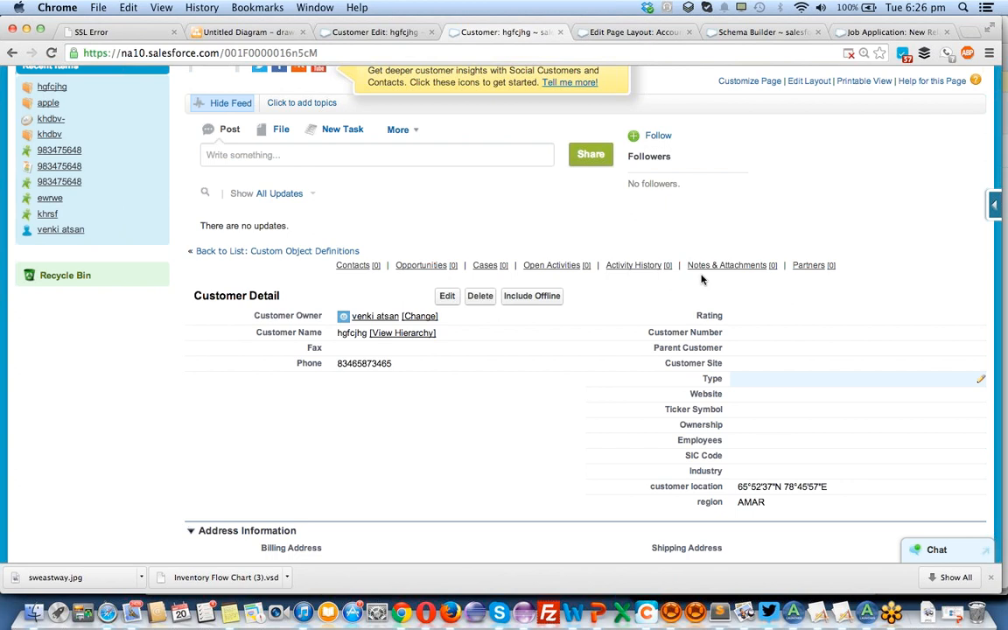
Recheck the customer's edit page, then return to the new section's properties and move the dialog to uncover the layout behind it.
{"action": "left_click", "coordinate": [391, 33]}
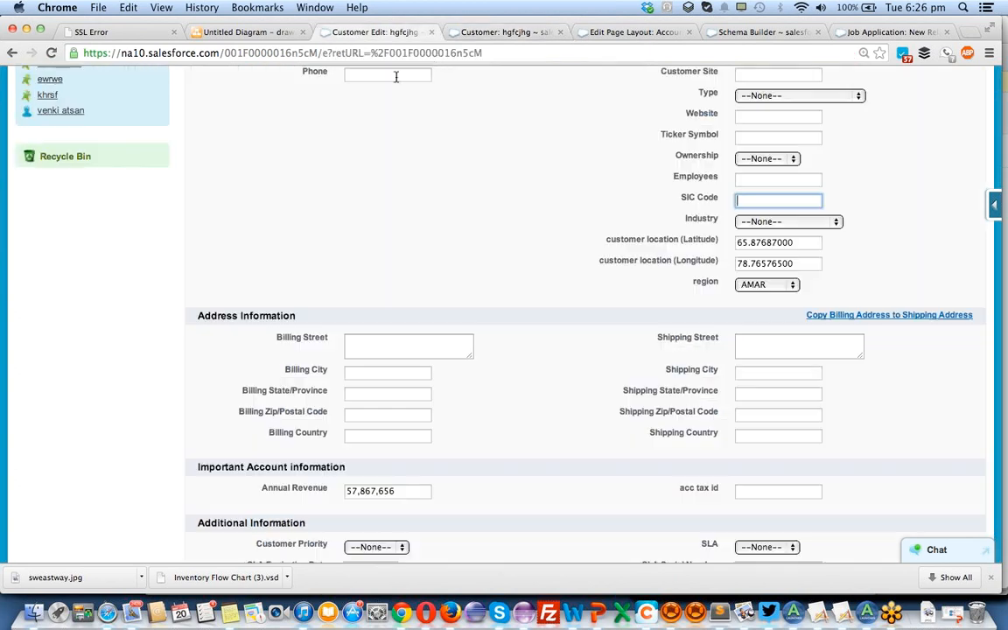
{"action": "left_click", "coordinate": [573, 33]}
{"action": "left_click", "coordinate": [581, 33]}
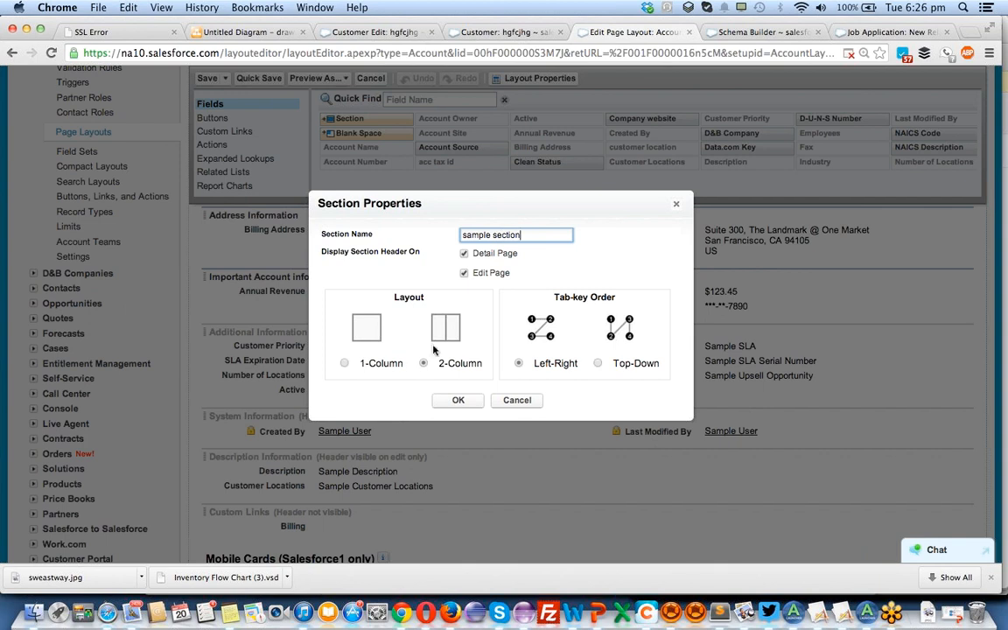
{"action": "left_click_drag", "start_coordinate": [464, 202], "coordinate": [515, 78]}
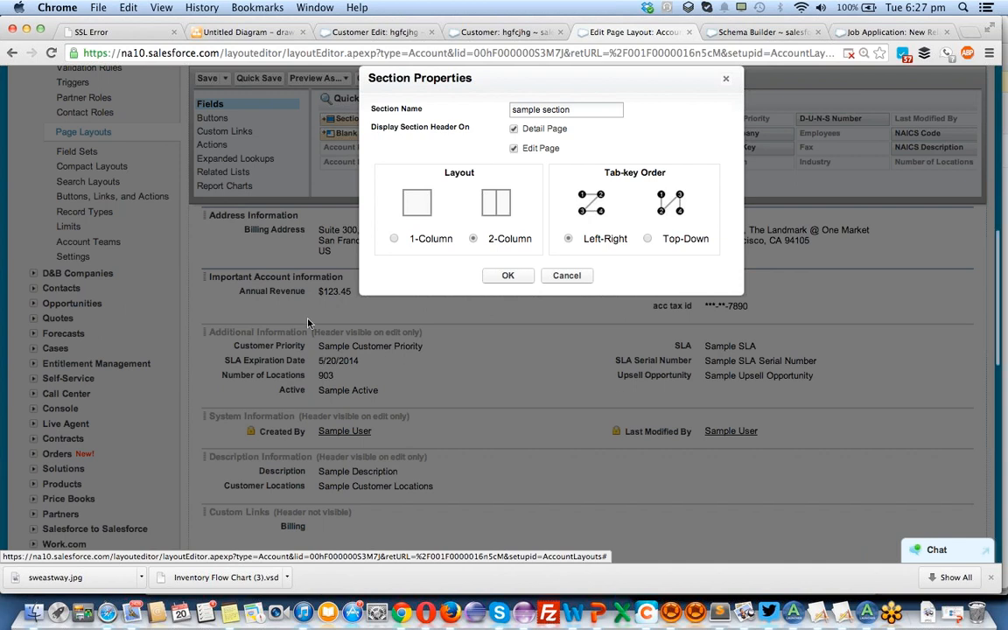
{"action": "scroll", "coordinate": [308, 323], "scroll_direction": "up", "scroll_amount": 2}
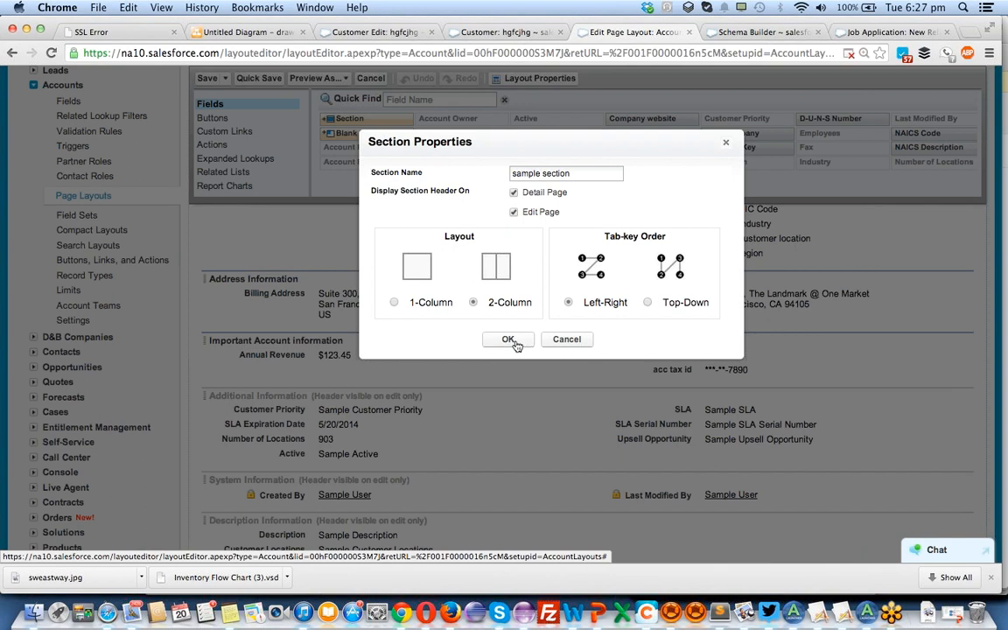
Compare the 1-Column and 2-Column layout options for the sample section, leaving 1-Column selected.
{"action": "left_click", "coordinate": [394, 303]}
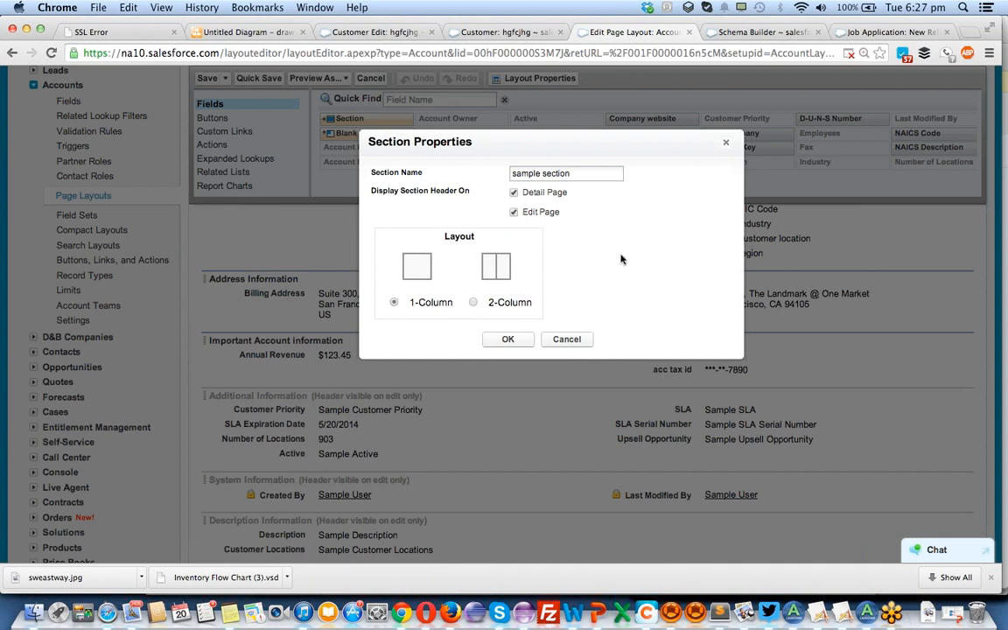
{"action": "left_click", "coordinate": [472, 303]}
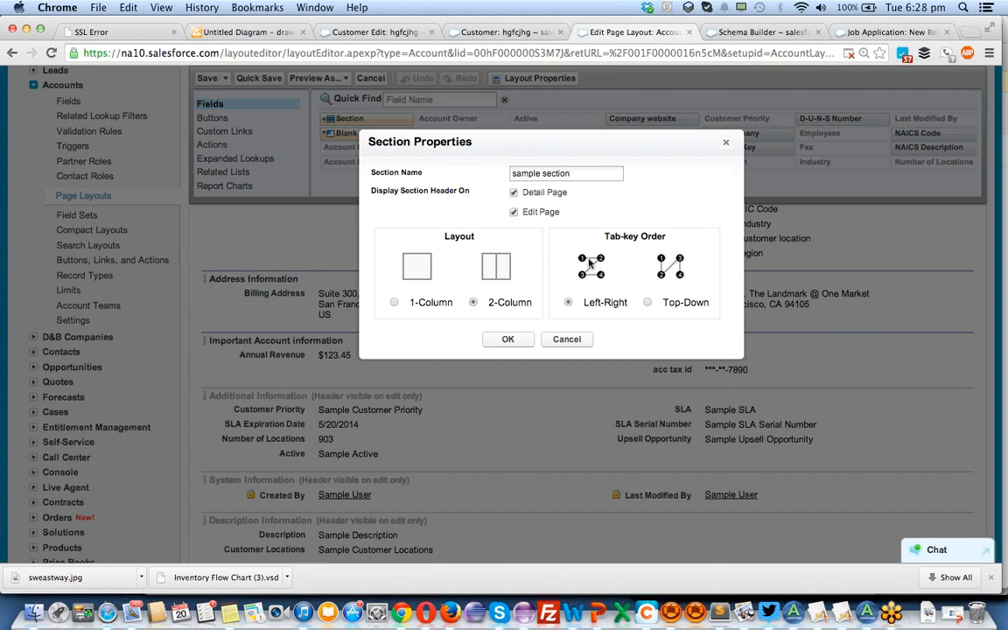
{"action": "left_click", "coordinate": [395, 303]}
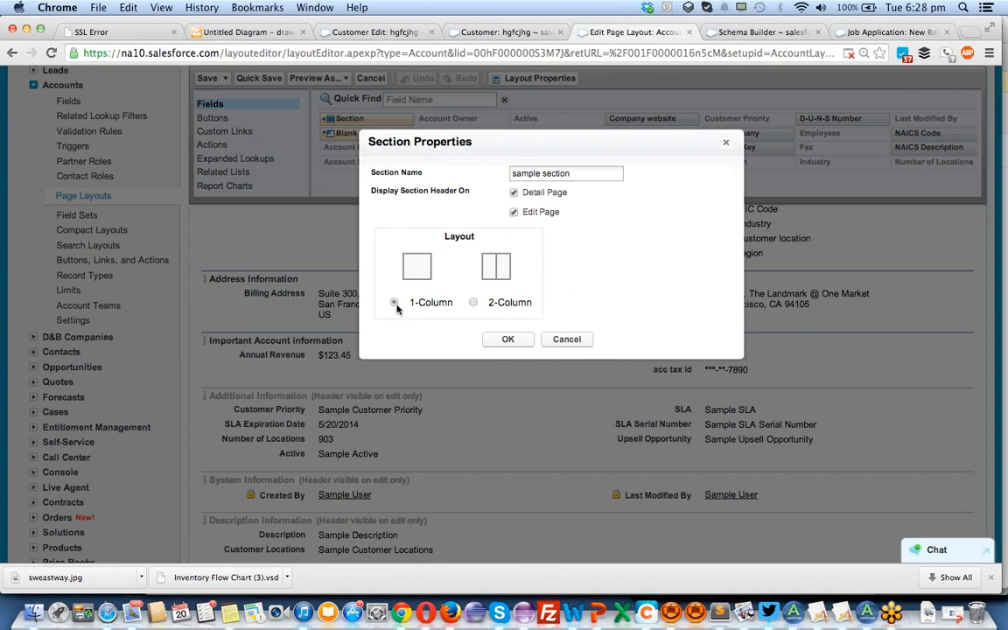
Add the one-column sample section to the account page layout and move the SIC Code field into it.
{"action": "left_click", "coordinate": [516, 341]}
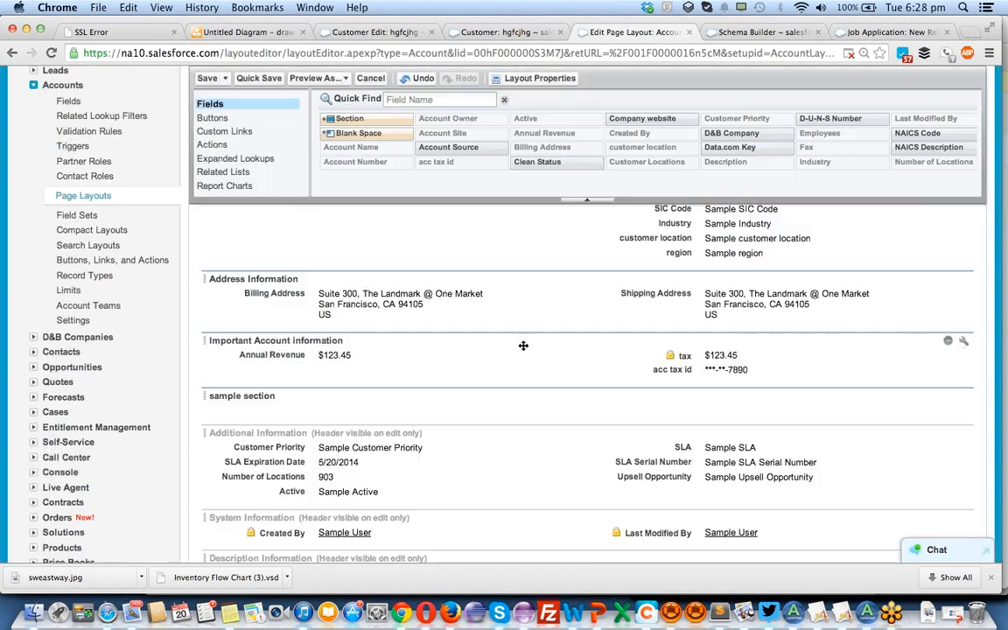
{"action": "scroll", "coordinate": [295, 385], "scroll_direction": "down", "scroll_amount": 2}
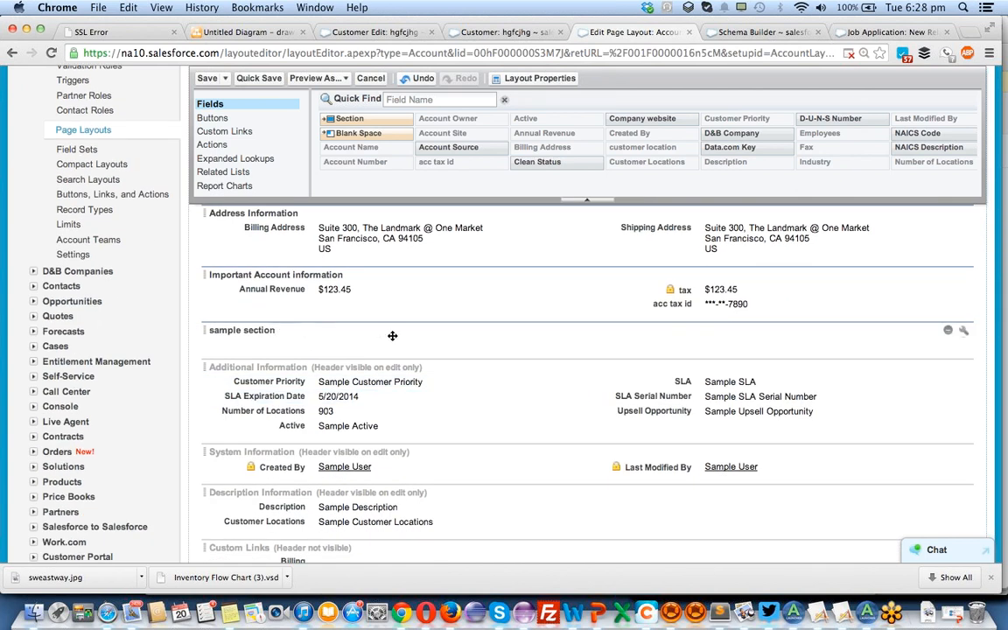
{"action": "scroll", "coordinate": [392, 335], "scroll_direction": "up", "scroll_amount": 5}
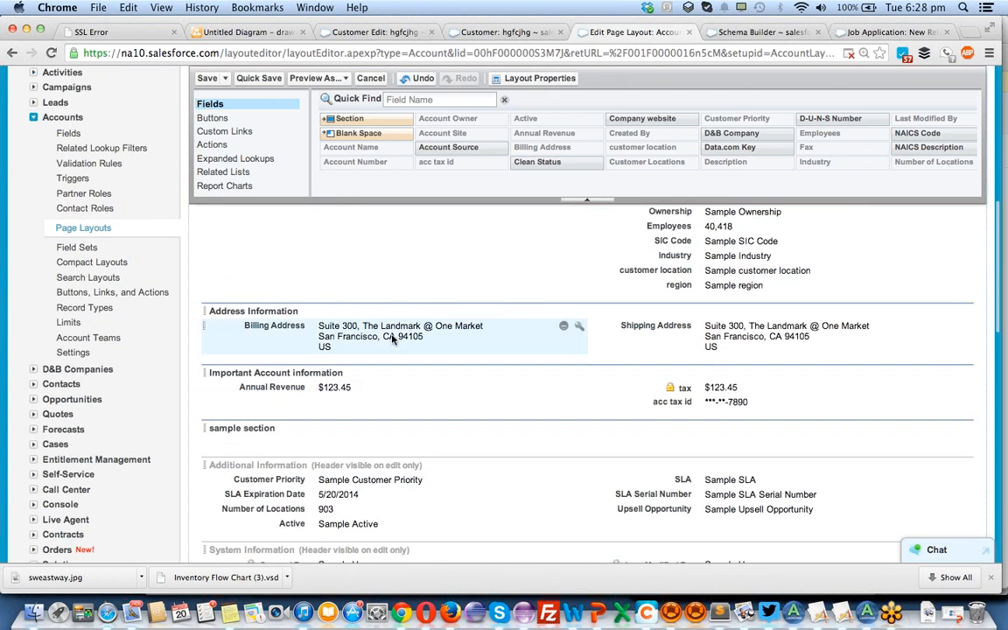
{"action": "left_click_drag", "start_coordinate": [624, 313], "coordinate": [713, 514]}
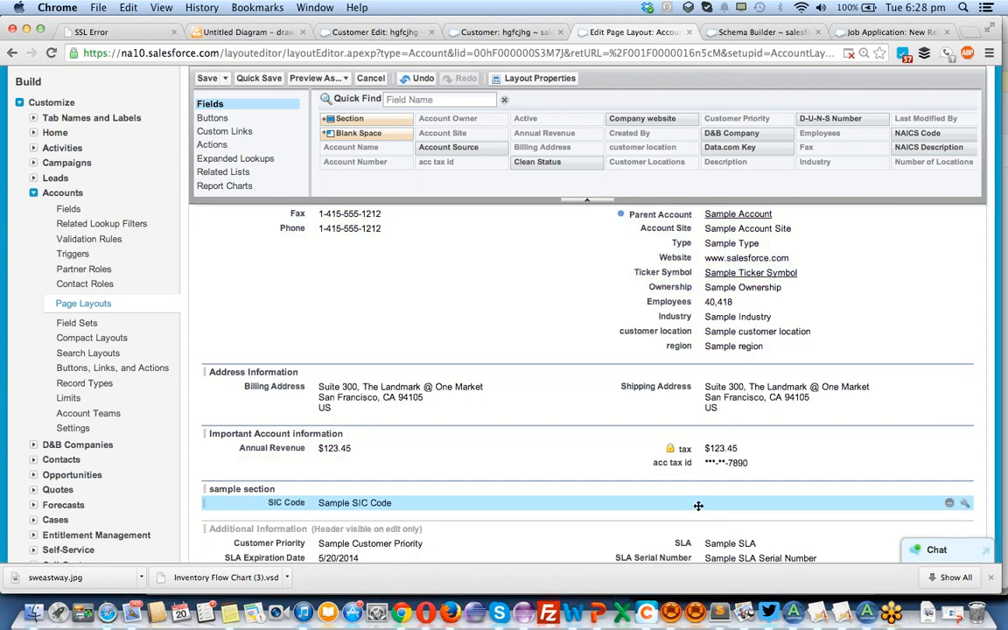
Move the Type field into the sample section above SIC Code and save the page layout.
{"action": "left_click_drag", "start_coordinate": [727, 244], "coordinate": [807, 460]}
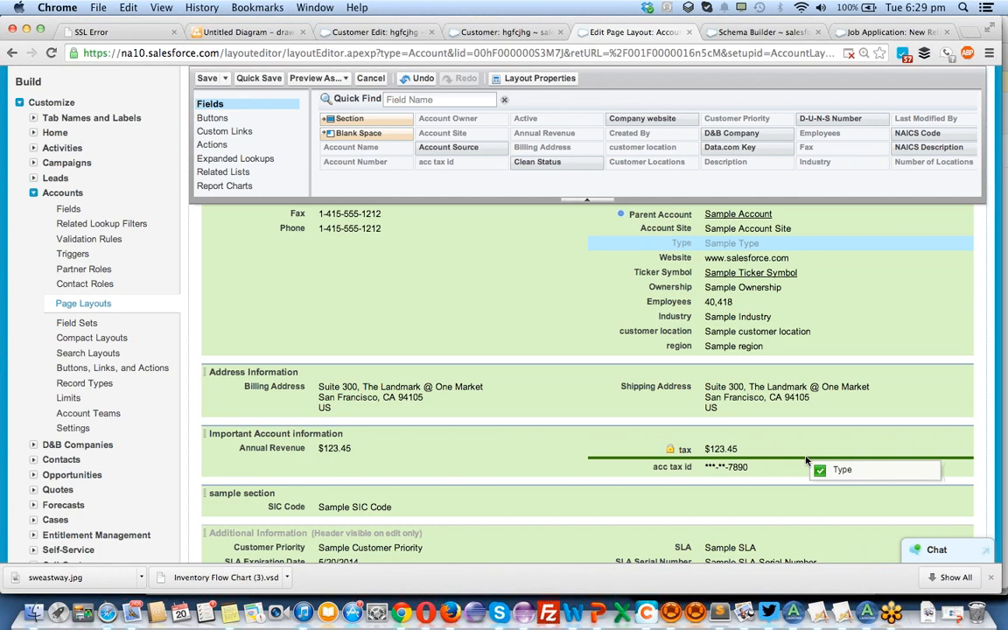
{"action": "left_click_drag", "start_coordinate": [807, 460], "coordinate": [753, 494]}
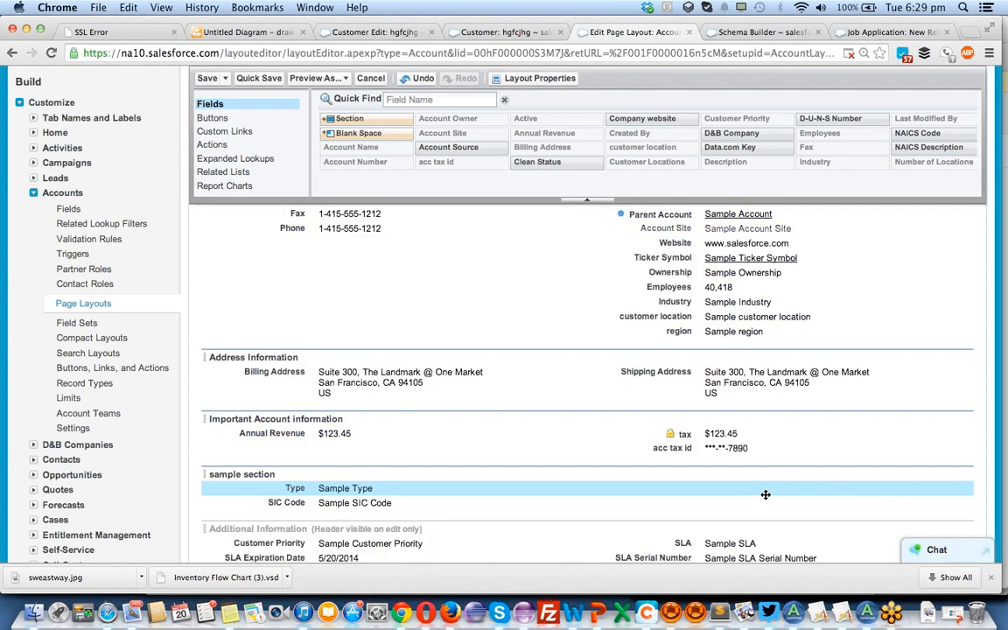
{"action": "left_click", "coordinate": [207, 80]}
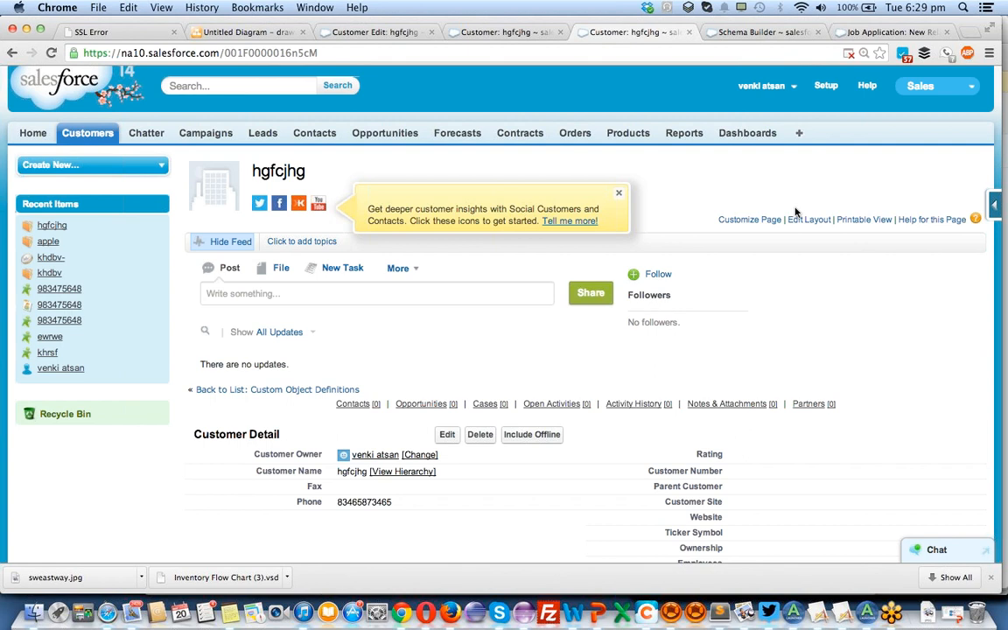
Examine the customer's detail page, checking the fields in the sample section and the related lists below it.
{"action": "mouse_move", "coordinate": [731, 404]}
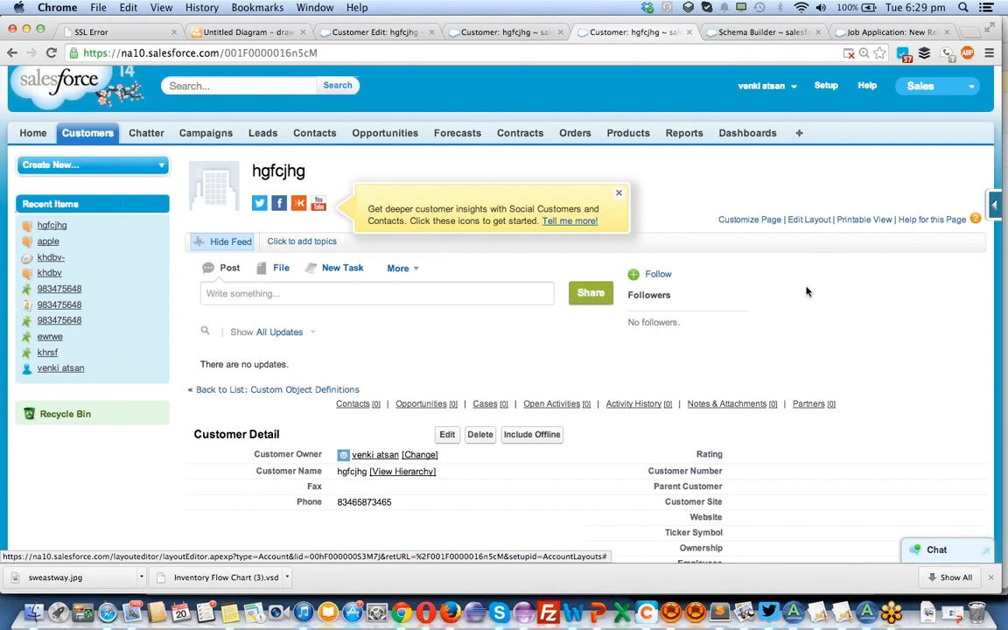
{"action": "scroll", "coordinate": [806, 288], "scroll_direction": "down", "scroll_amount": 3}
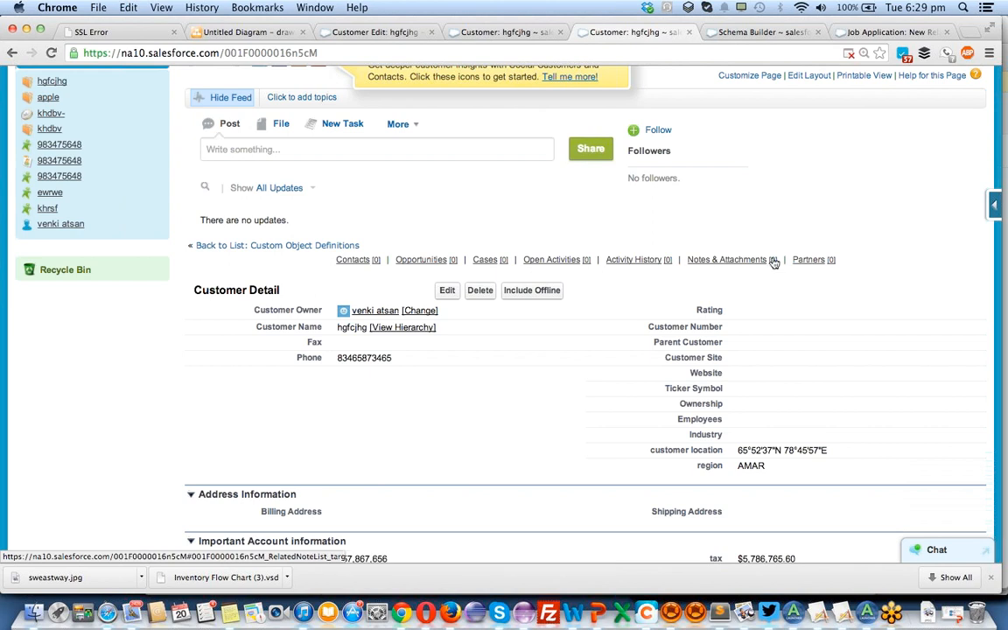
{"action": "scroll", "coordinate": [772, 260], "scroll_direction": "down", "scroll_amount": 5}
{"action": "scroll", "coordinate": [773, 261], "scroll_direction": "down", "scroll_amount": 5}
{"action": "scroll", "coordinate": [772, 261], "scroll_direction": "up", "scroll_amount": 15}
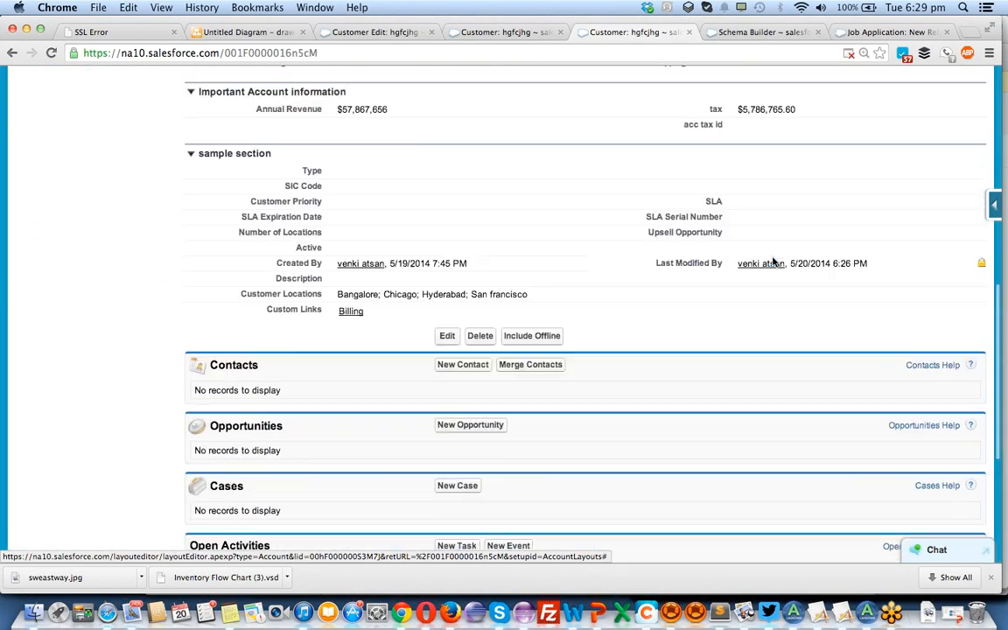
{"action": "scroll", "coordinate": [772, 260], "scroll_direction": "down", "scroll_amount": 15}
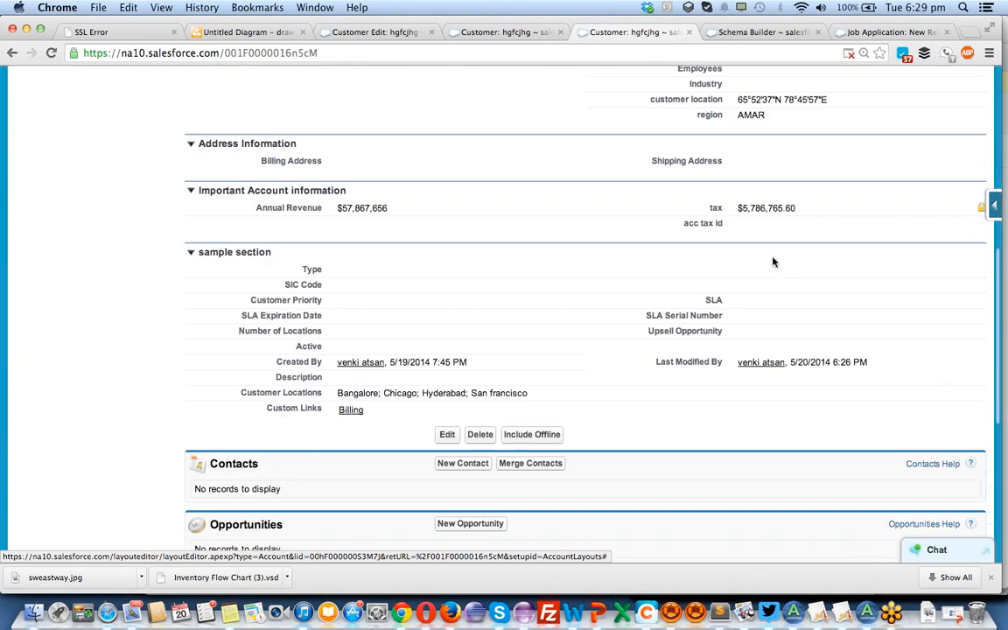
{"action": "scroll", "coordinate": [773, 261], "scroll_direction": "up", "scroll_amount": 5}
{"action": "scroll", "coordinate": [773, 261], "scroll_direction": "up", "scroll_amount": 10}
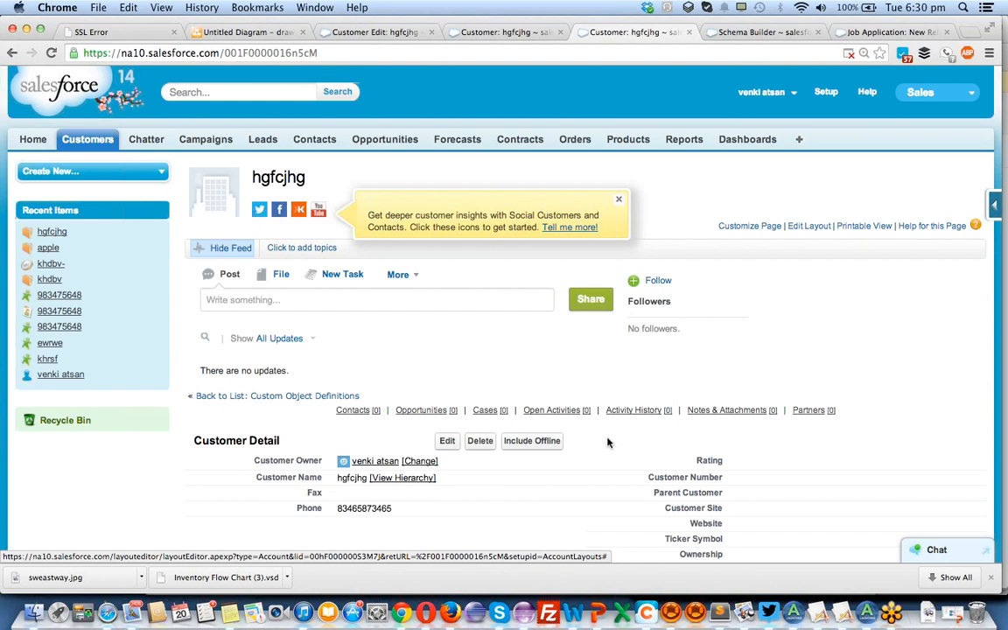
{"action": "scroll", "coordinate": [610, 386], "scroll_direction": "down", "scroll_amount": 1}
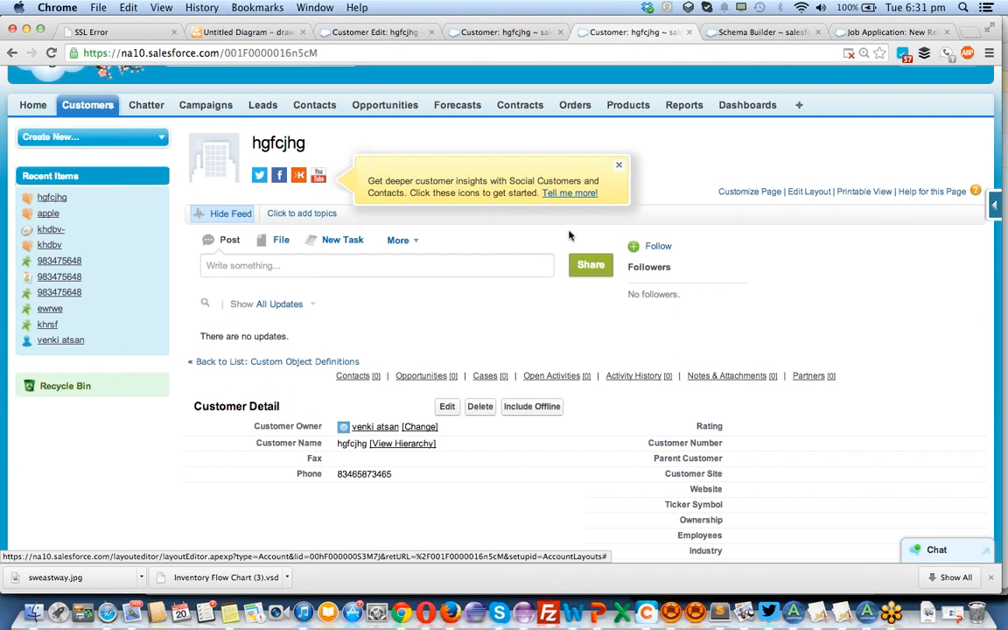
{"action": "scroll", "coordinate": [581, 385], "scroll_direction": "down", "scroll_amount": 1}
{"action": "scroll", "coordinate": [581, 385], "scroll_direction": "down", "scroll_amount": 10}
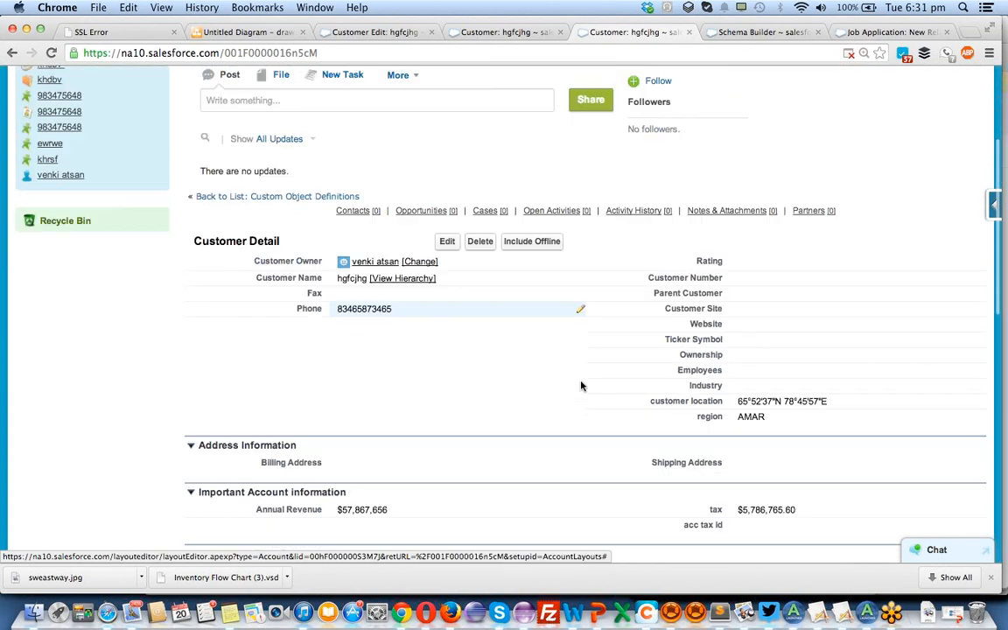
{"action": "scroll", "coordinate": [581, 385], "scroll_direction": "up", "scroll_amount": 12}
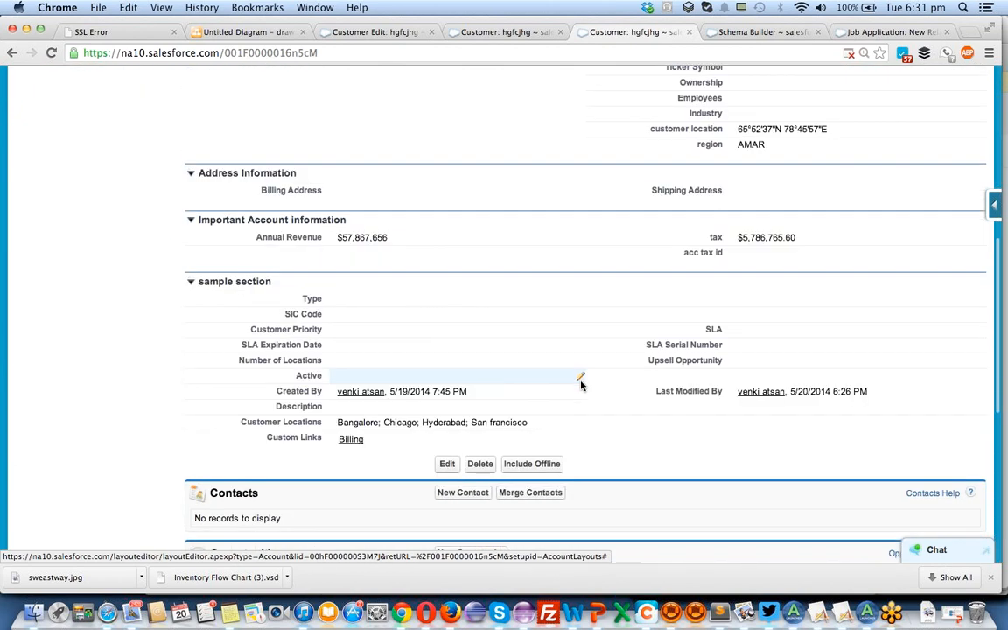
{"action": "scroll", "coordinate": [553, 378], "scroll_direction": "down", "scroll_amount": 1}
{"action": "scroll", "coordinate": [553, 378], "scroll_direction": "down", "scroll_amount": 5}
{"action": "scroll", "coordinate": [553, 378], "scroll_direction": "up", "scroll_amount": 6}
Examine the customer's edit page in the original tab for its field and section arrangement.
{"action": "left_click", "coordinate": [376, 33]}
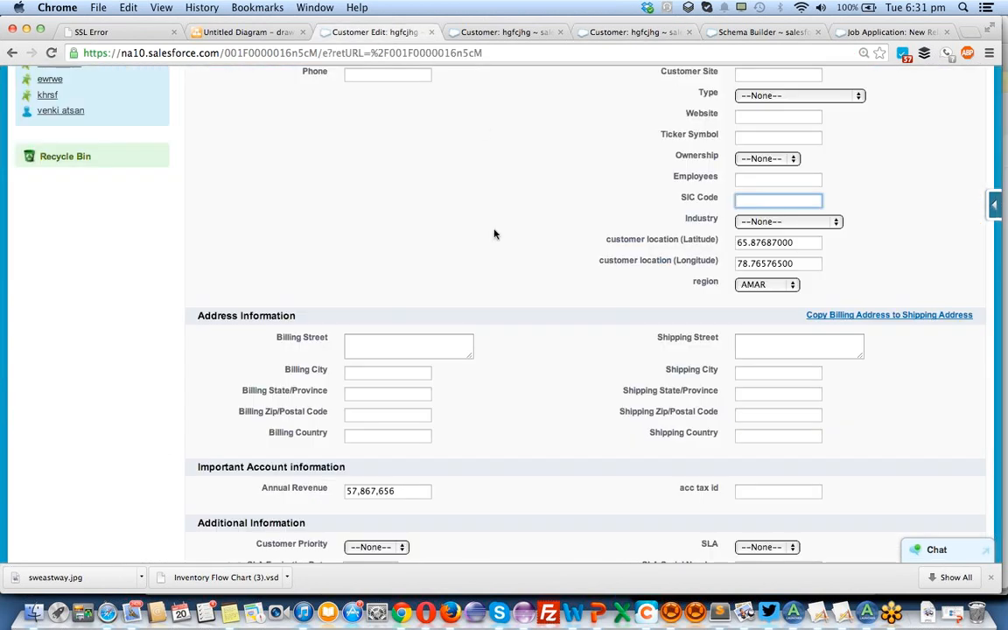
{"action": "scroll", "coordinate": [500, 281], "scroll_direction": "up", "scroll_amount": 7}
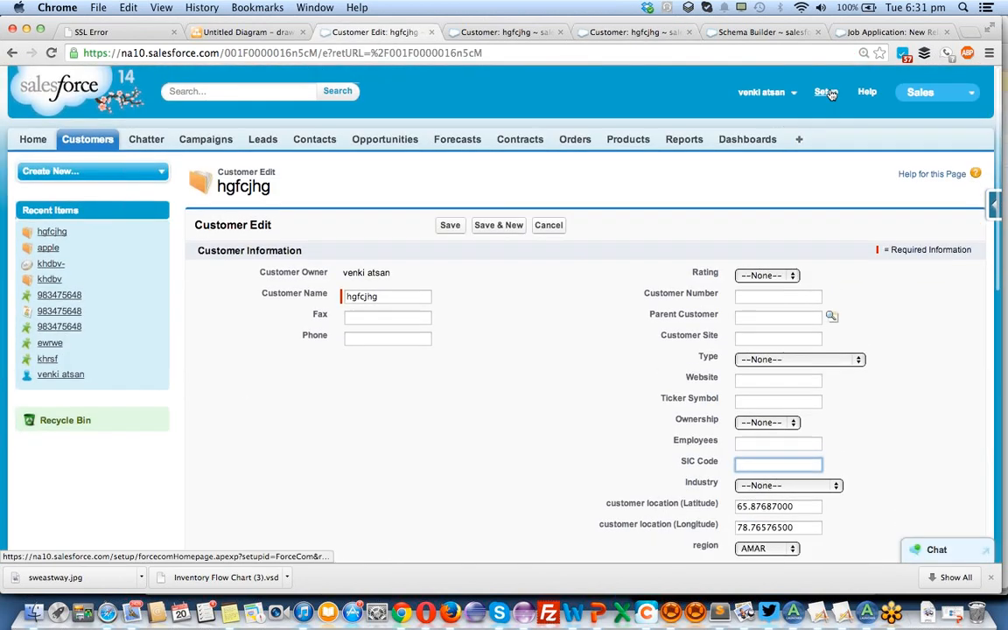
{"action": "scroll", "coordinate": [504, 437], "scroll_direction": "down", "scroll_amount": 2}
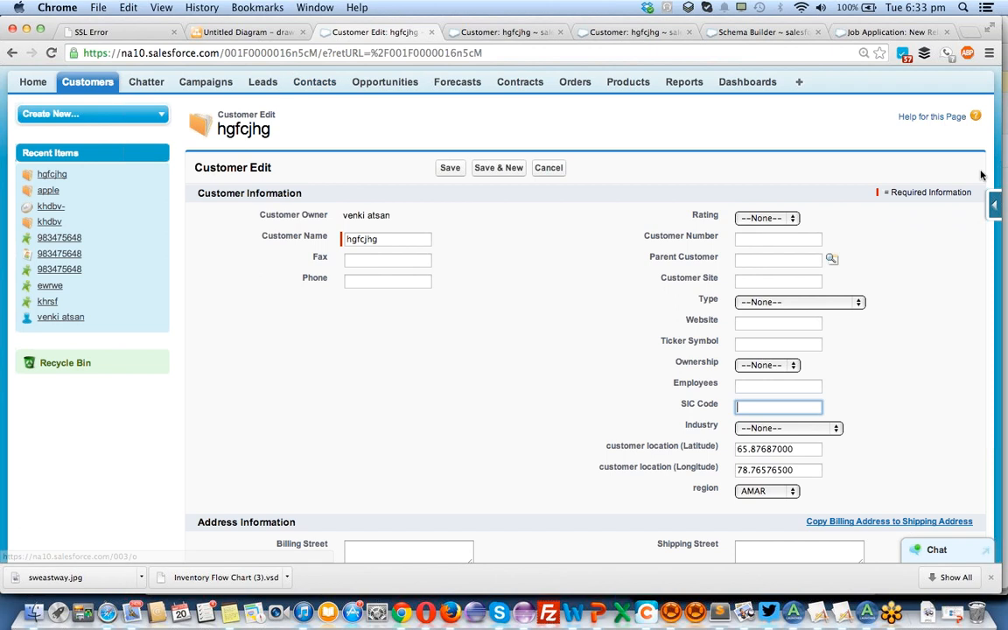
{"action": "scroll", "coordinate": [656, 253], "scroll_direction": "down", "scroll_amount": 5}
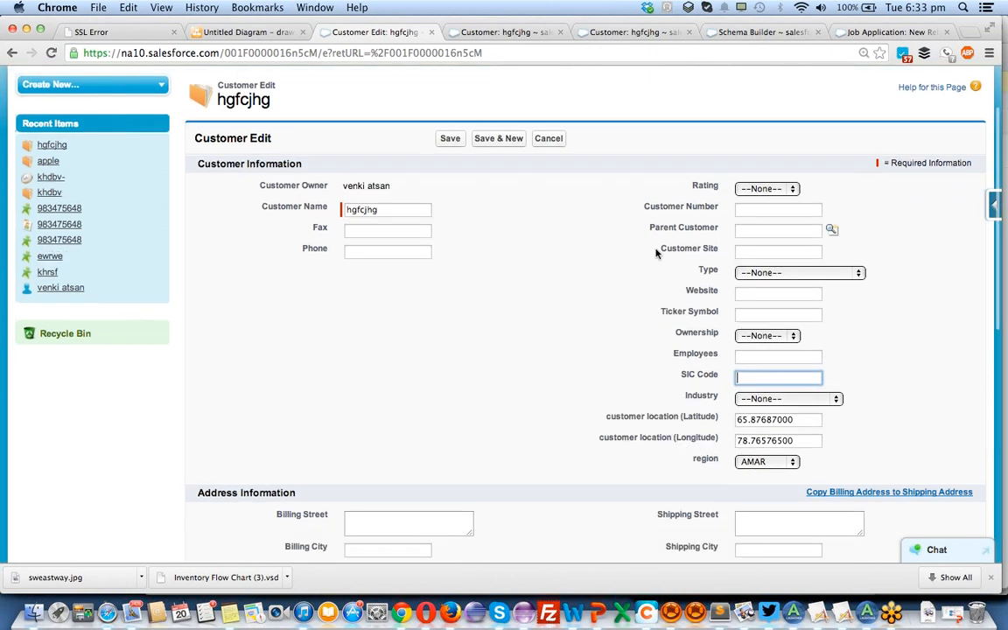
{"action": "scroll", "coordinate": [656, 253], "scroll_direction": "down", "scroll_amount": 2}
{"action": "scroll", "coordinate": [656, 252], "scroll_direction": "up", "scroll_amount": 7}
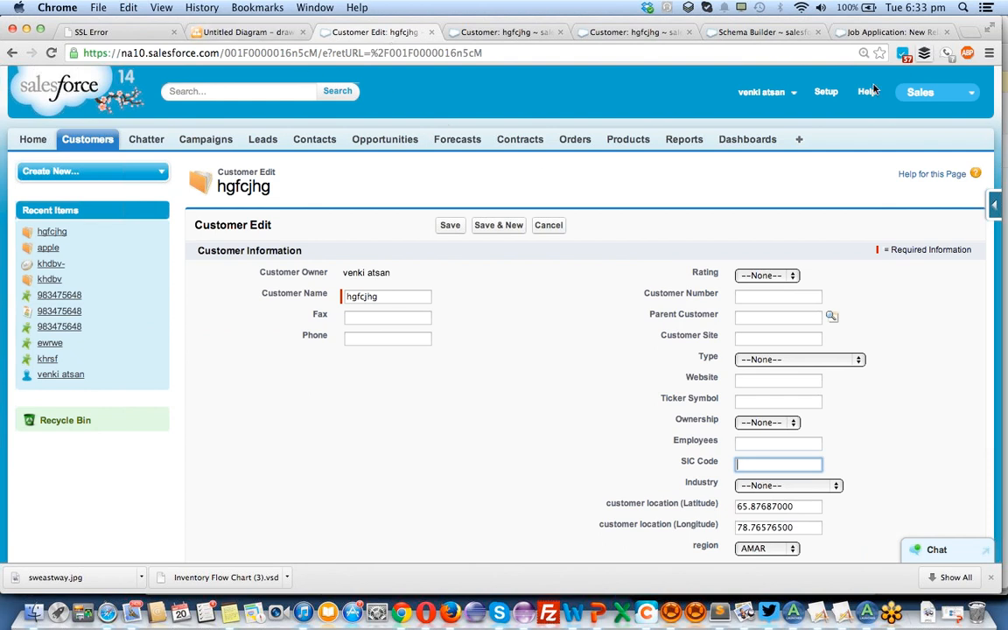
{"action": "left_click", "coordinate": [834, 95]}
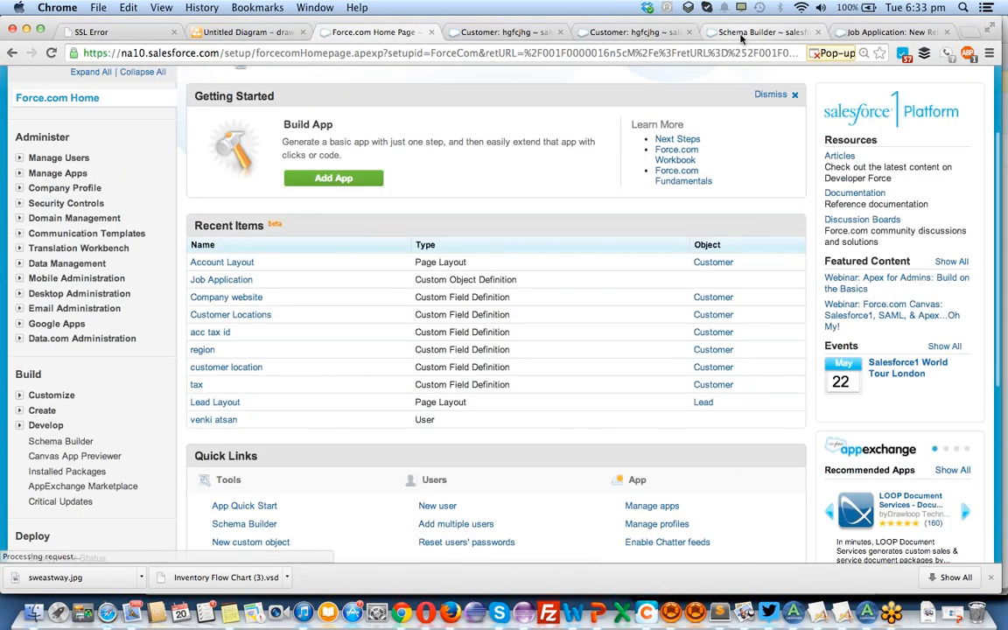
{"action": "left_click", "coordinate": [754, 31]}
{"action": "scroll", "coordinate": [514, 319], "scroll_direction": "down", "scroll_amount": 5}
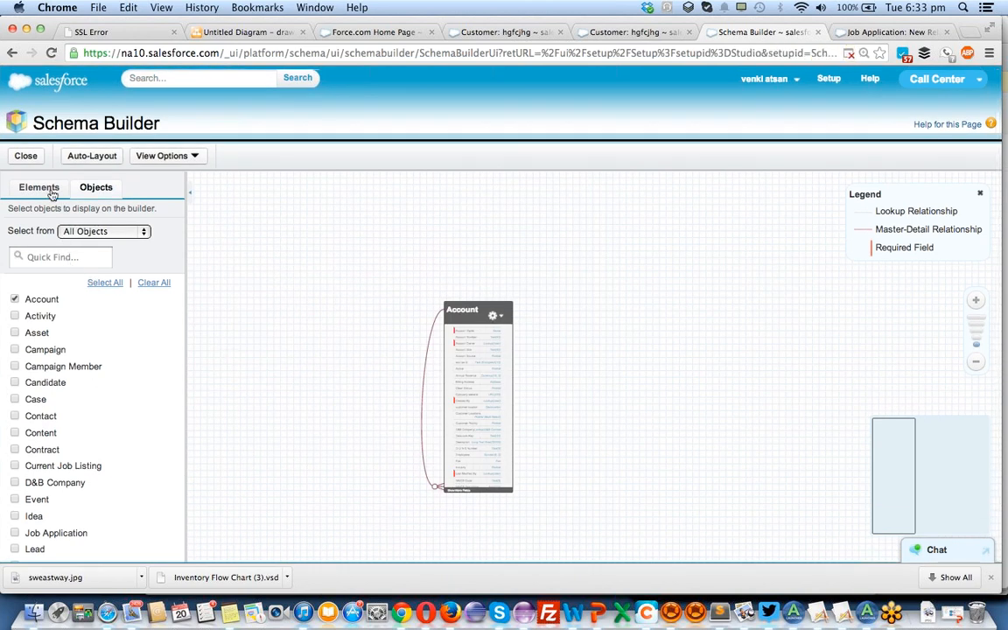
{"action": "left_click", "coordinate": [641, 33]}
{"action": "left_click", "coordinate": [510, 32]}
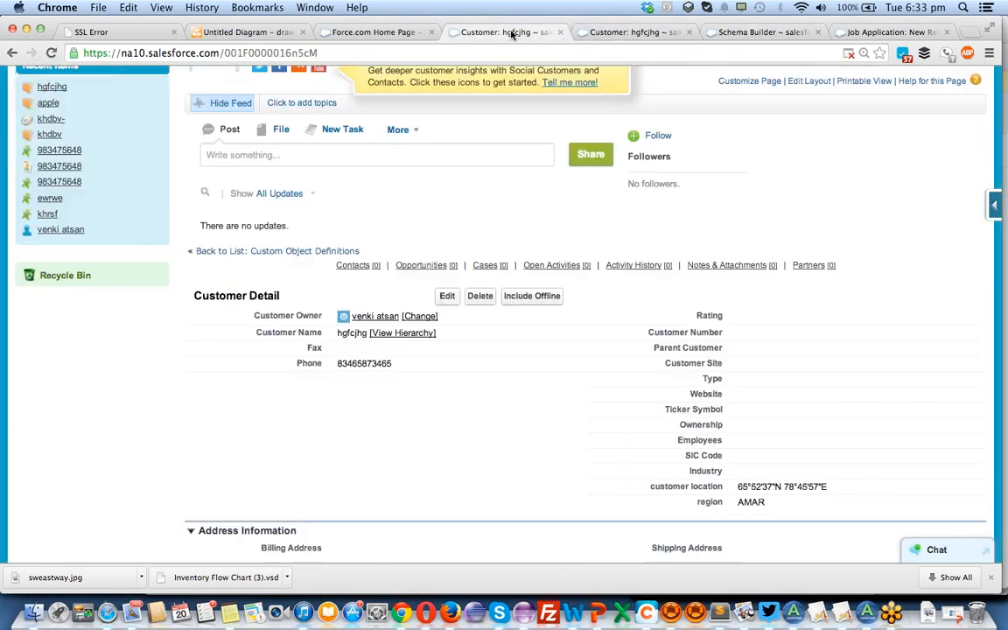
{"action": "left_click", "coordinate": [761, 33]}
Finish the Account lookup on Job Application, keeping its field on Job Application Layout and the Job Applications related list on all account layouts, and save it.
{"action": "left_click", "coordinate": [878, 32]}
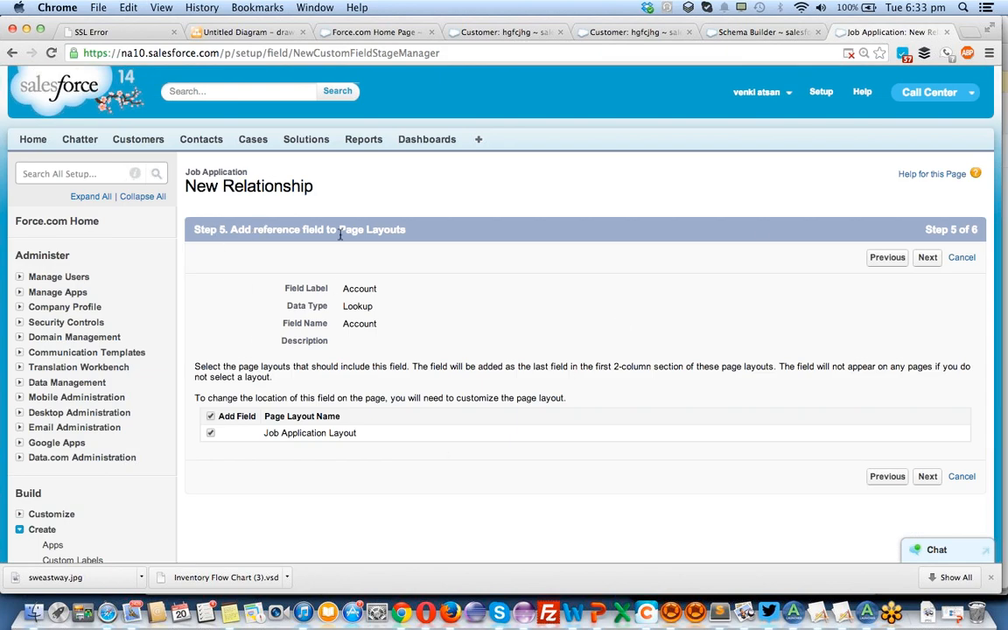
{"action": "left_click", "coordinate": [927, 259]}
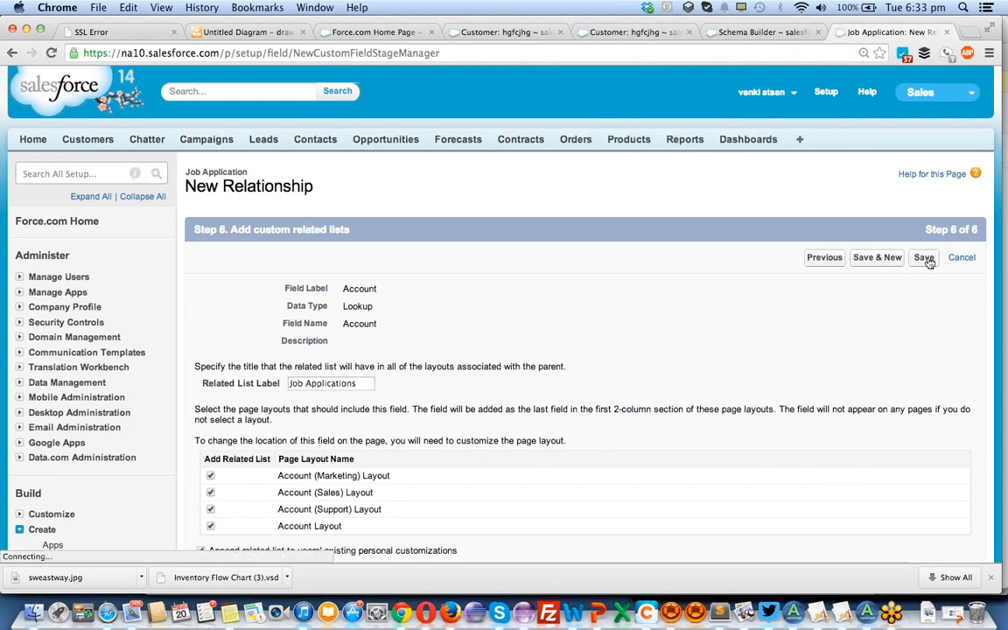
{"action": "left_click", "coordinate": [927, 261]}
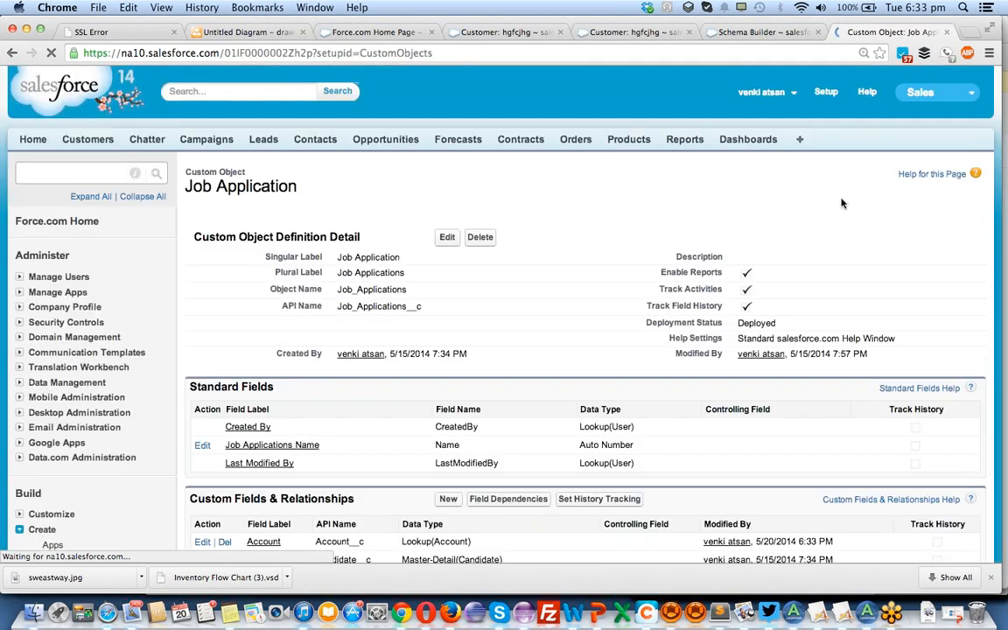
Review Job Application's custom fields and relationships, and open the new custom field wizard to check the available relationship types.
{"action": "scroll", "coordinate": [618, 333], "scroll_direction": "down", "scroll_amount": 3}
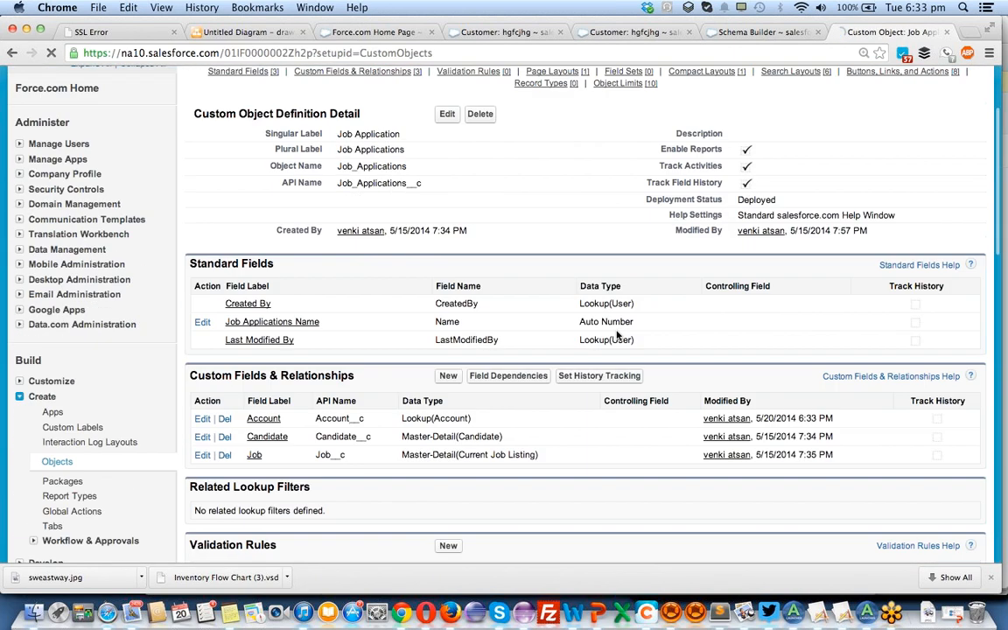
{"action": "scroll", "coordinate": [619, 335], "scroll_direction": "down", "scroll_amount": 3}
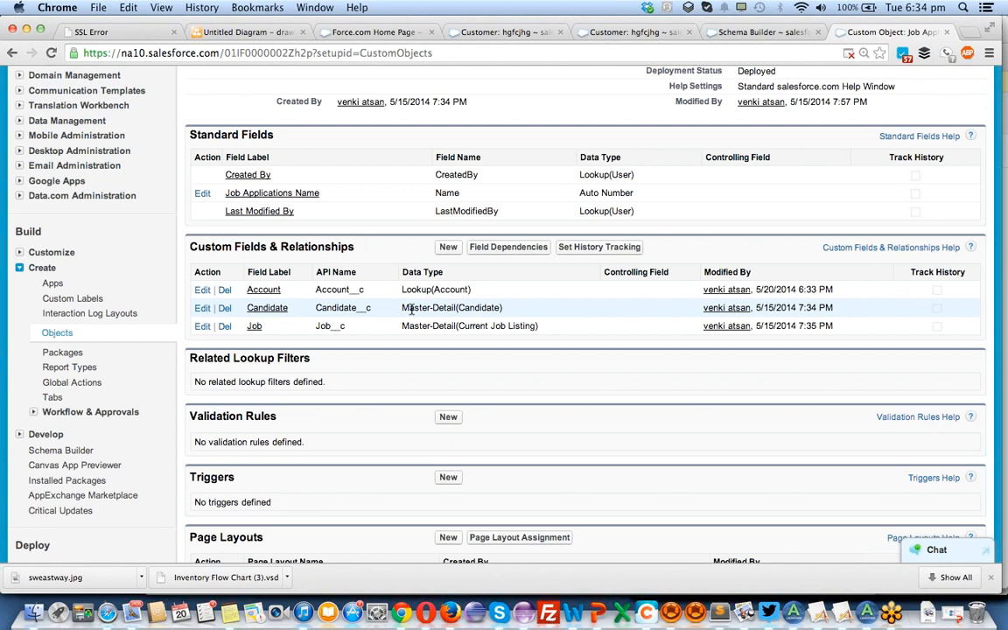
{"action": "left_click", "coordinate": [449, 247]}
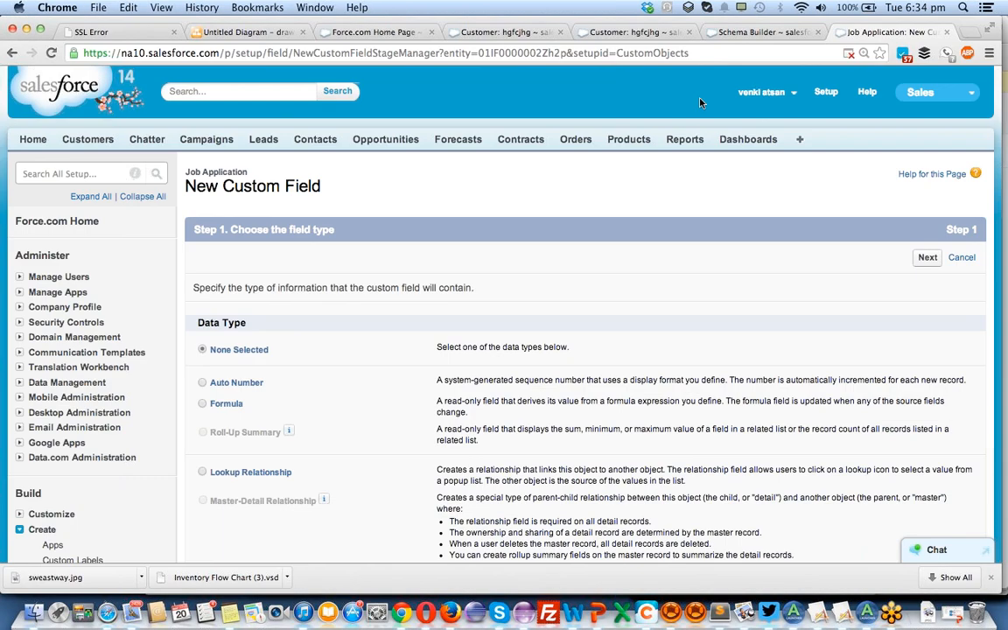
Replace the objects on the Schema Builder canvas with all custom objects, and spread Job Application and Current Job Listing apart.
{"action": "left_click", "coordinate": [768, 33]}
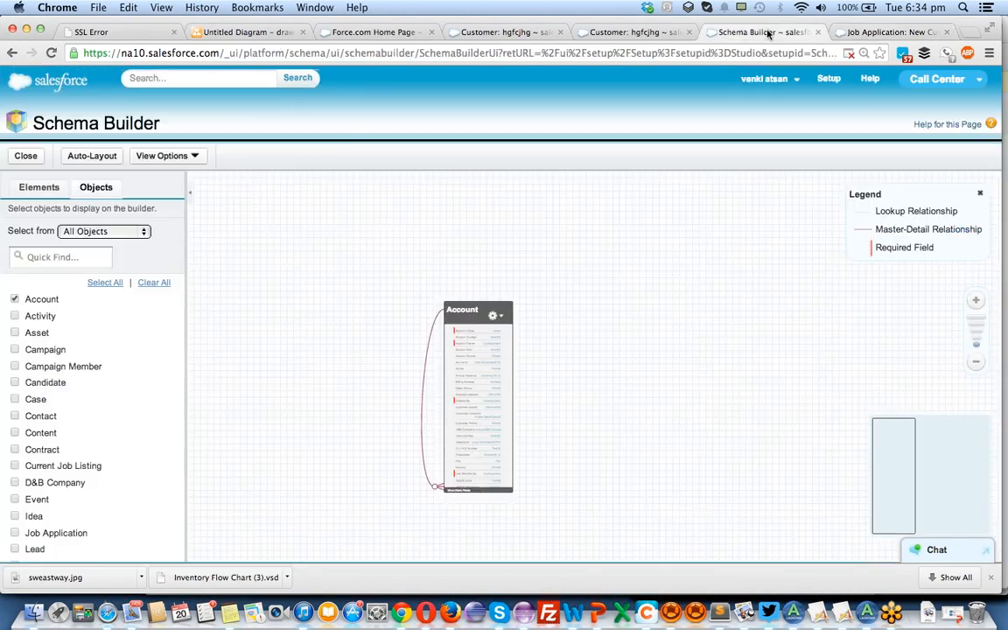
{"action": "left_click", "coordinate": [147, 283]}
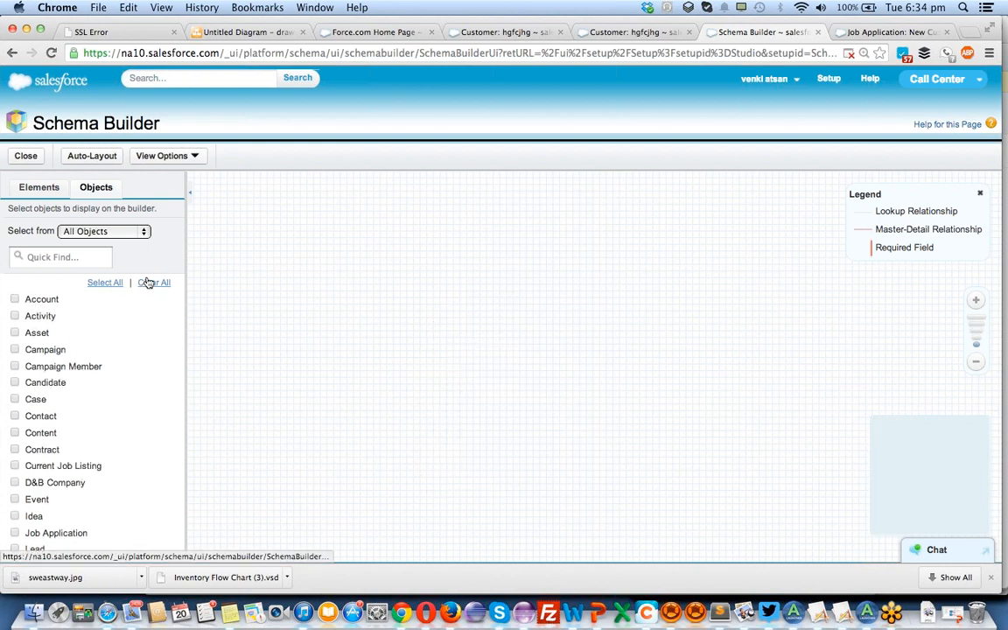
{"action": "left_click", "coordinate": [81, 231]}
{"action": "left_click", "coordinate": [96, 266]}
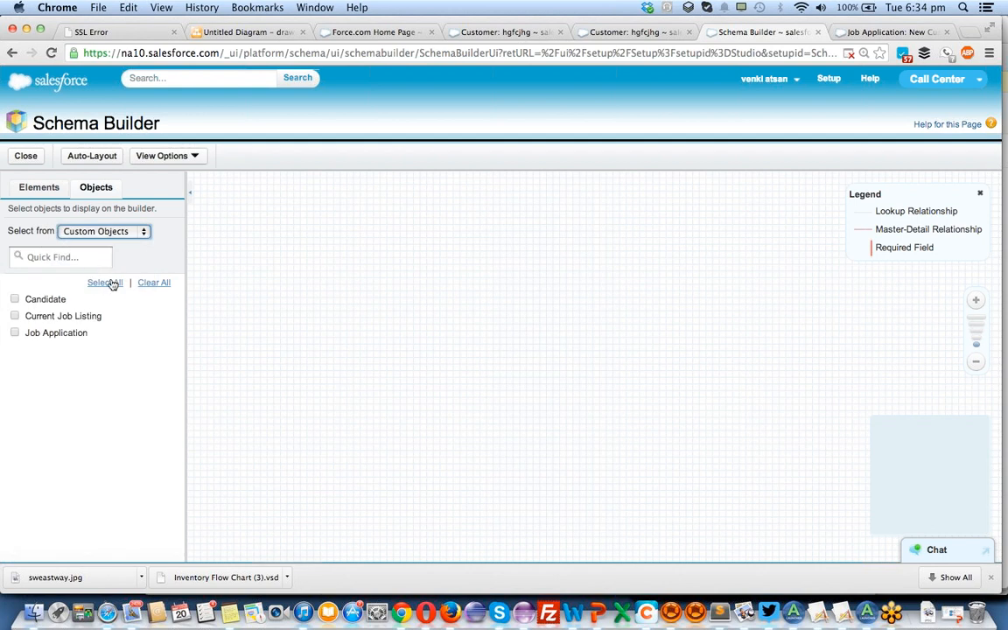
{"action": "left_click", "coordinate": [108, 283]}
{"action": "left_click_drag", "start_coordinate": [365, 242], "coordinate": [415, 428]}
{"action": "left_click_drag", "start_coordinate": [414, 222], "coordinate": [641, 248]}
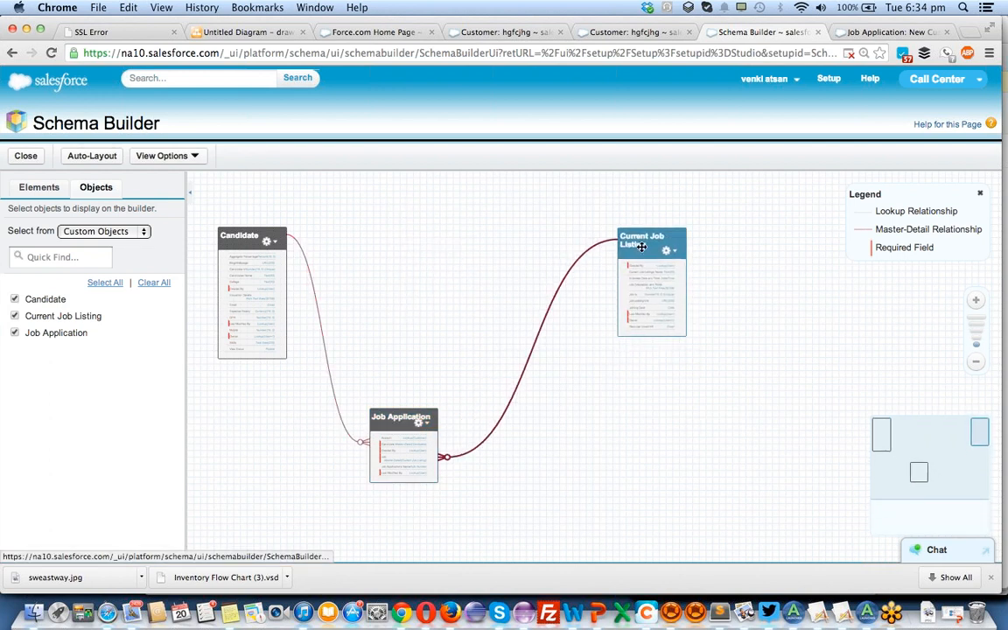
List all objects in Schema Builder and add Account to the canvas alongside the custom objects.
{"action": "left_click", "coordinate": [95, 230]}
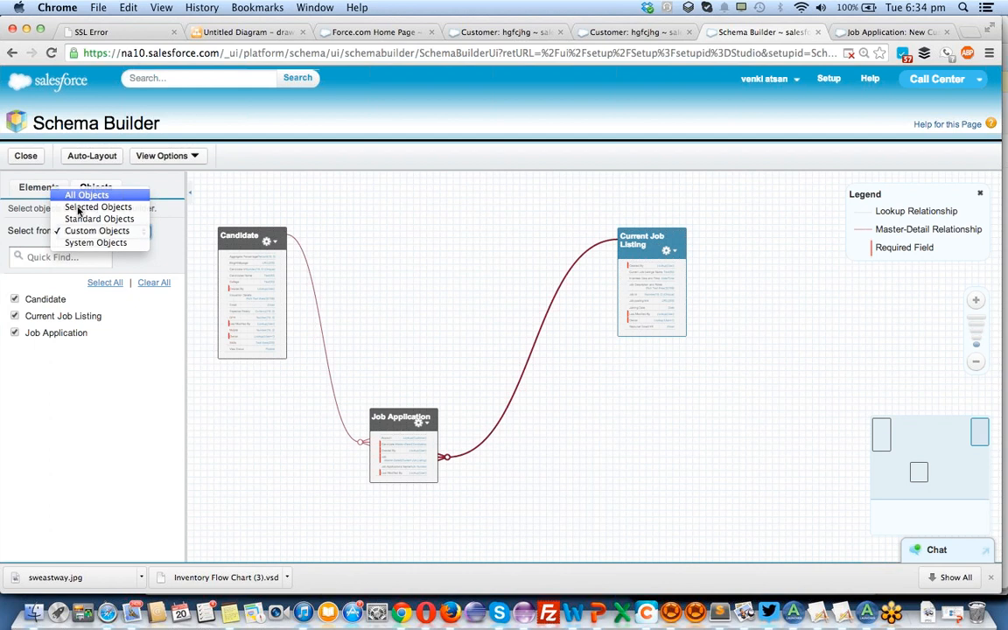
{"action": "left_click", "coordinate": [78, 198]}
{"action": "left_click", "coordinate": [29, 255]}
{"action": "left_click", "coordinate": [16, 300]}
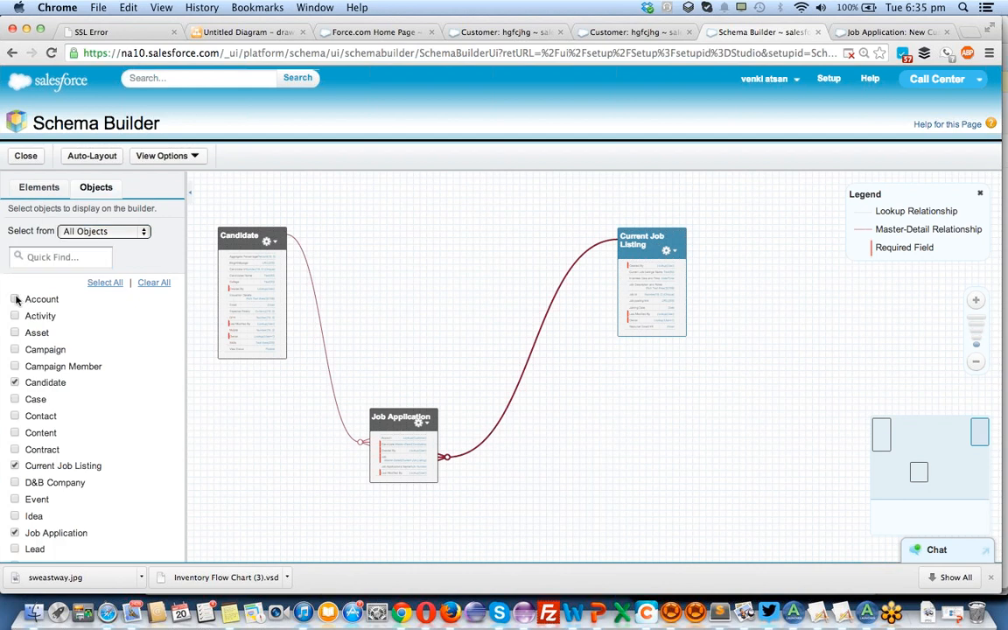
Move the Account object up beside Job Application on the canvas and select Job Application to highlight its relationships.
{"action": "left_click", "coordinate": [968, 522]}
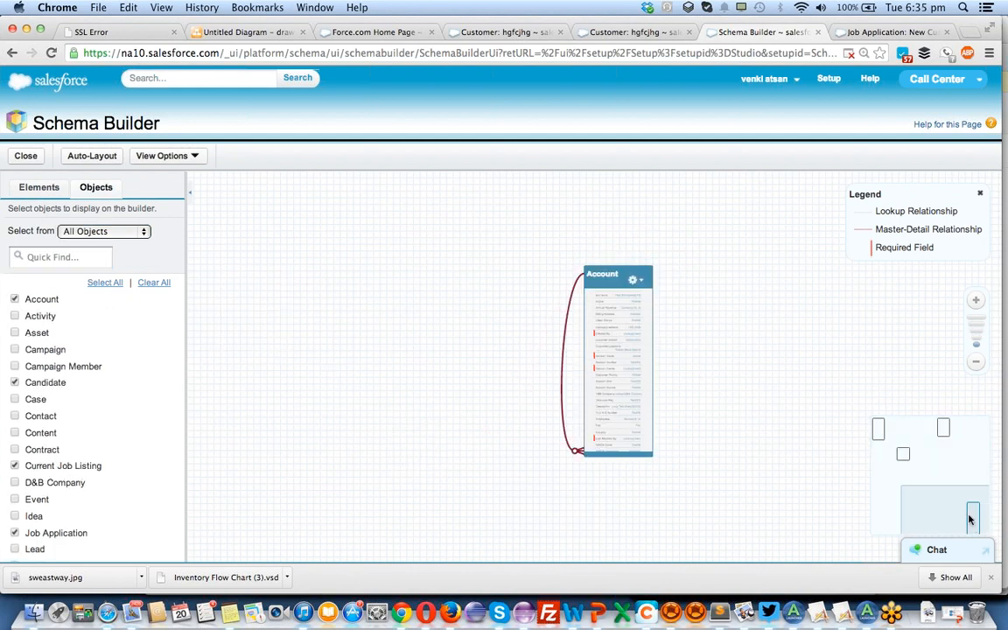
{"action": "left_click_drag", "start_coordinate": [613, 269], "coordinate": [376, 66]}
{"action": "left_click_drag", "start_coordinate": [478, 364], "coordinate": [645, 484]}
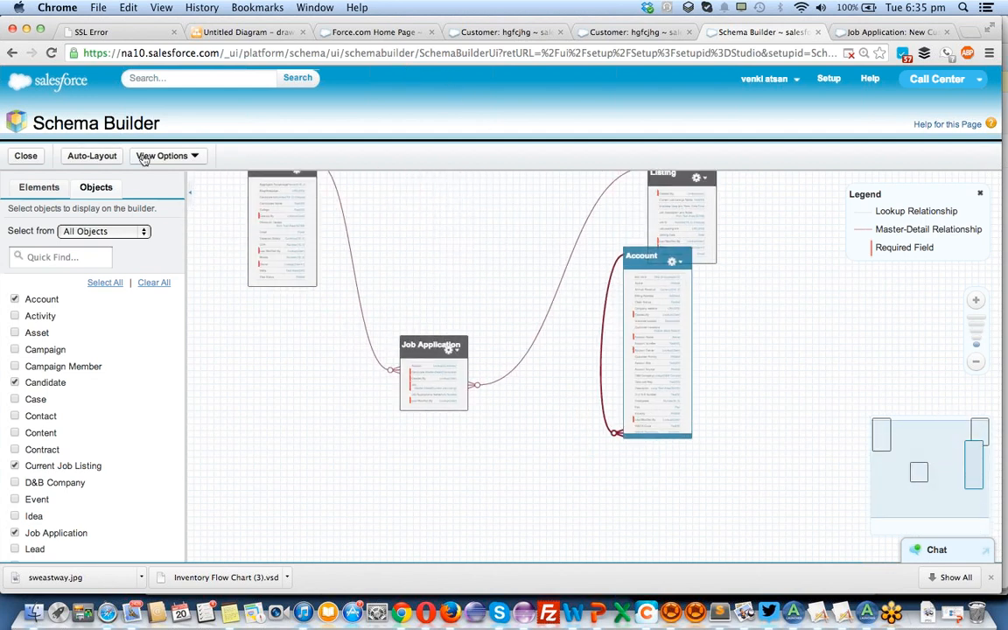
{"action": "left_click", "coordinate": [432, 350]}
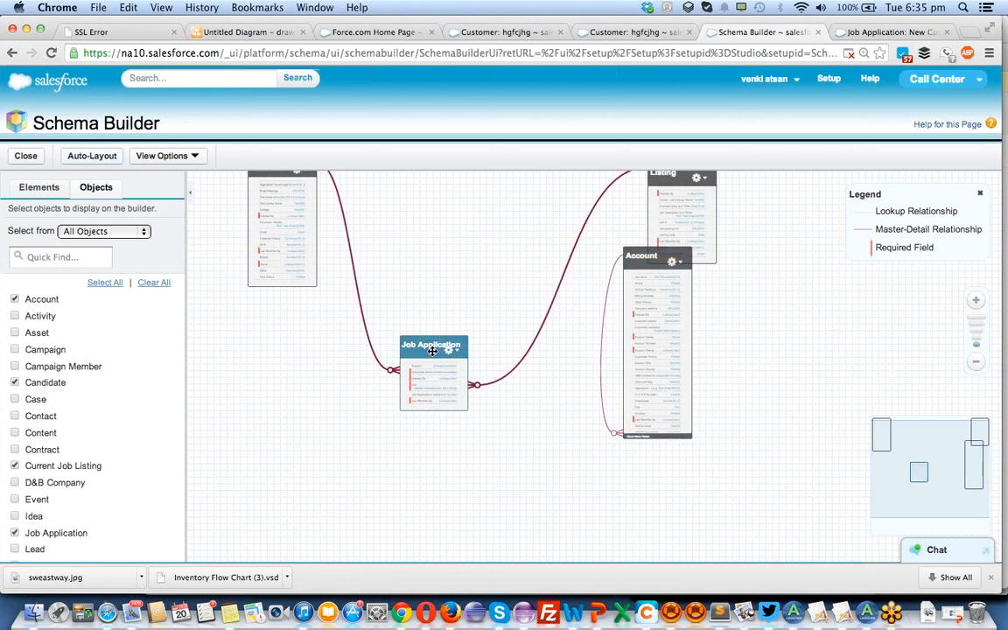
Hide the relationship lines on the Schema Builder canvas and show them again.
{"action": "left_click", "coordinate": [166, 156]}
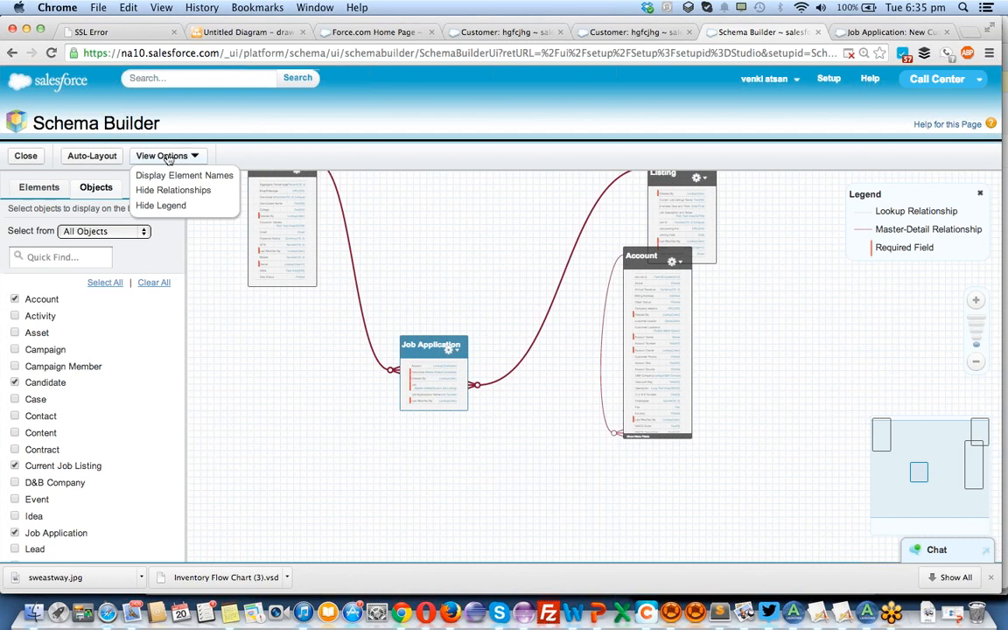
{"action": "left_click", "coordinate": [165, 190]}
{"action": "left_click", "coordinate": [155, 155]}
{"action": "left_click", "coordinate": [164, 190]}
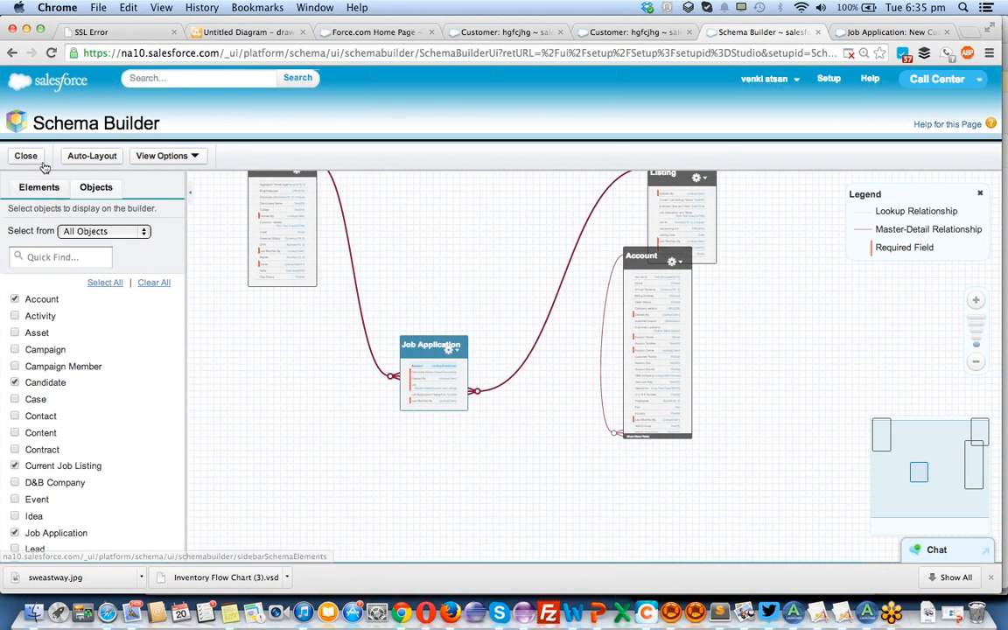
Apply Auto-Layout to the canvas, move Account beside Current Job Listing, and select Job Application to check its links.
{"action": "left_click", "coordinate": [93, 157]}
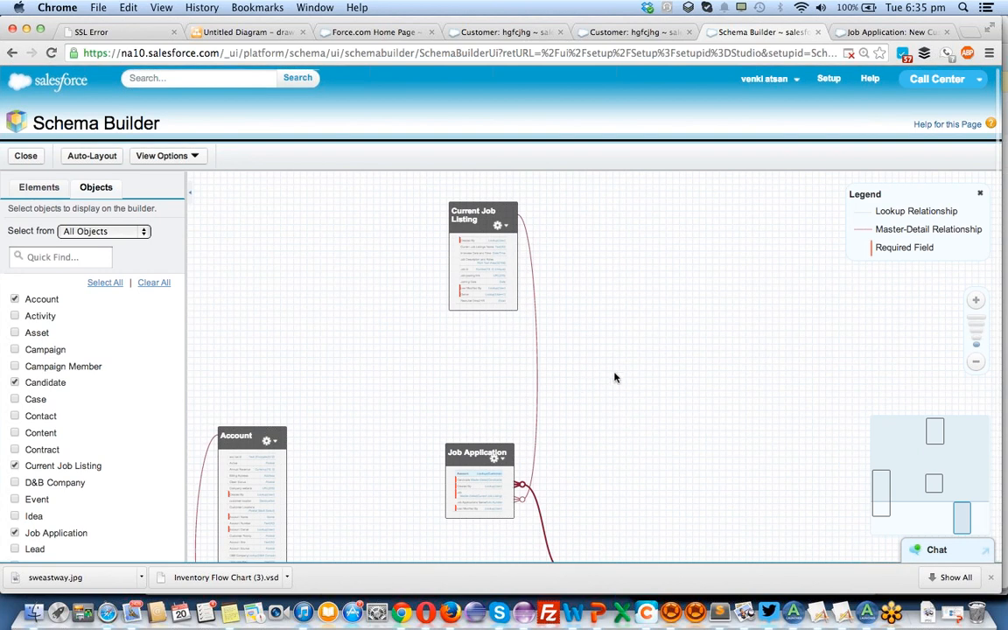
{"action": "left_click_drag", "start_coordinate": [245, 437], "coordinate": [367, 247]}
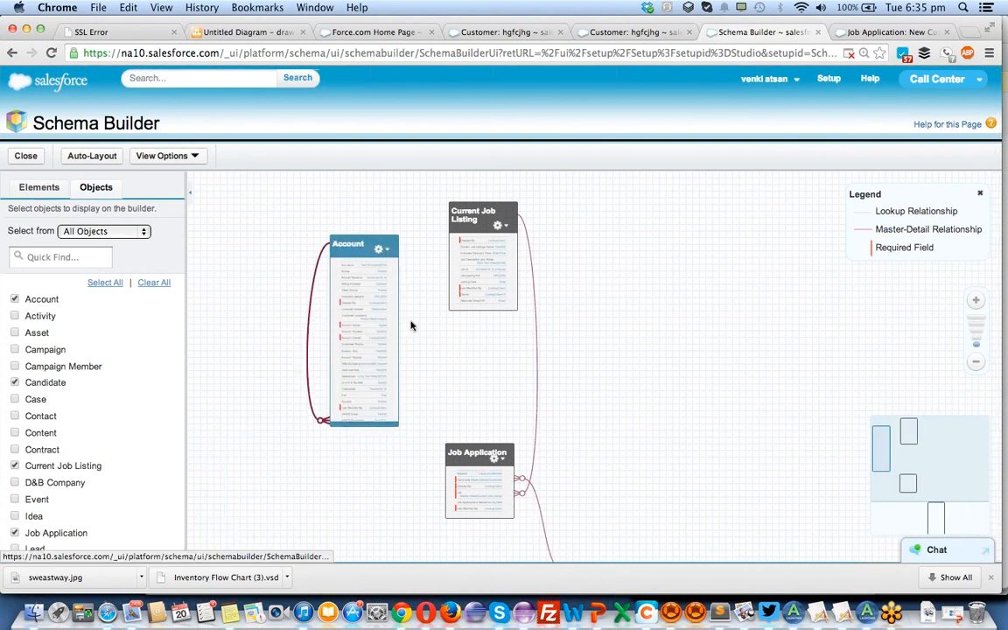
{"action": "left_click", "coordinate": [505, 454]}
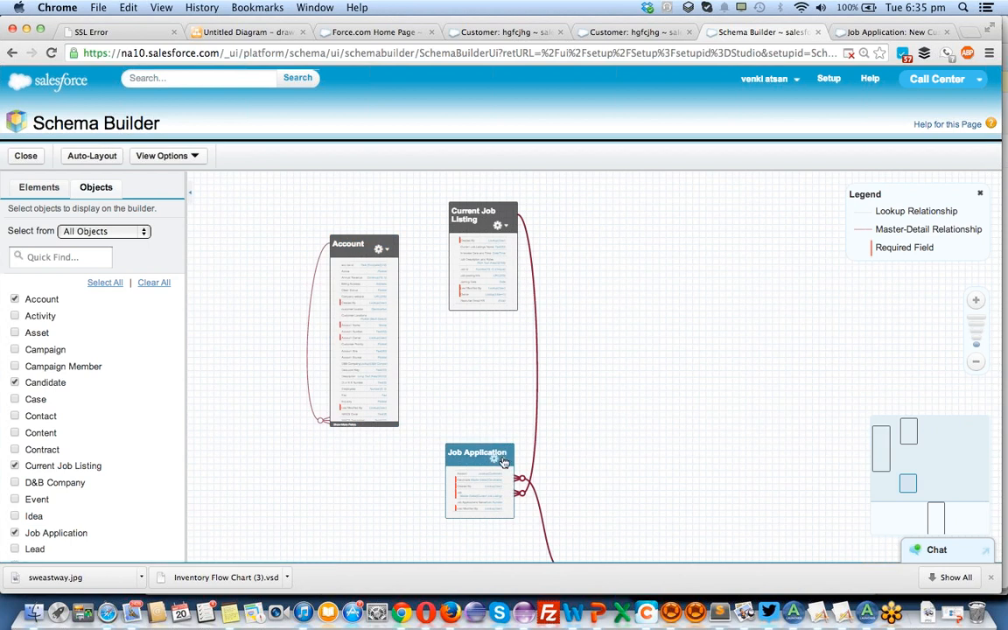
Open Job Application's object definition from Schema Builder, review its custom fields and relationships, and return to the canvas.
{"action": "left_click", "coordinate": [498, 457]}
{"action": "left_click", "coordinate": [524, 552]}
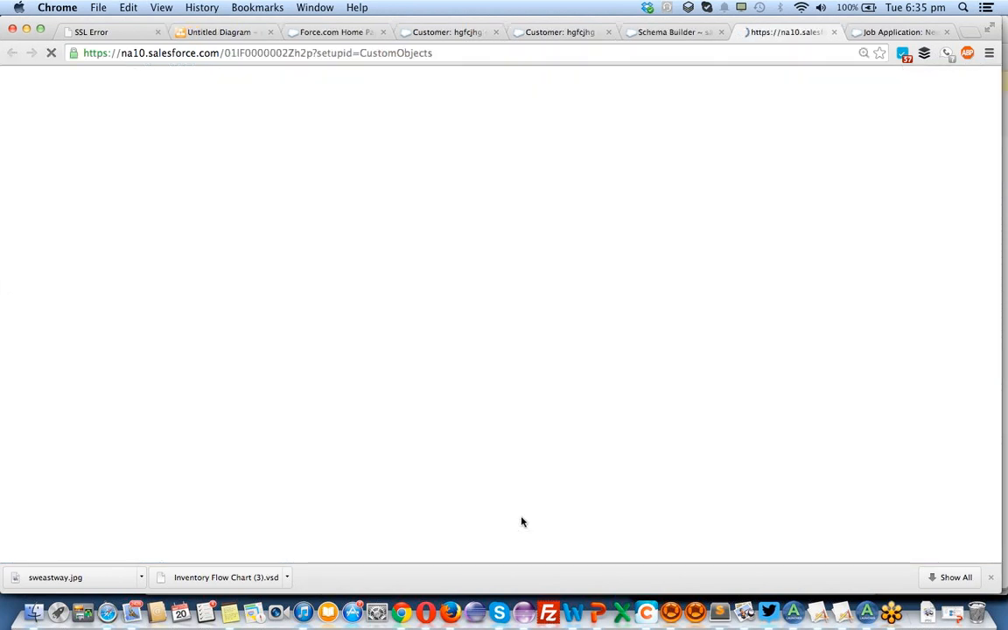
{"action": "scroll", "coordinate": [458, 274], "scroll_direction": "down", "scroll_amount": 5}
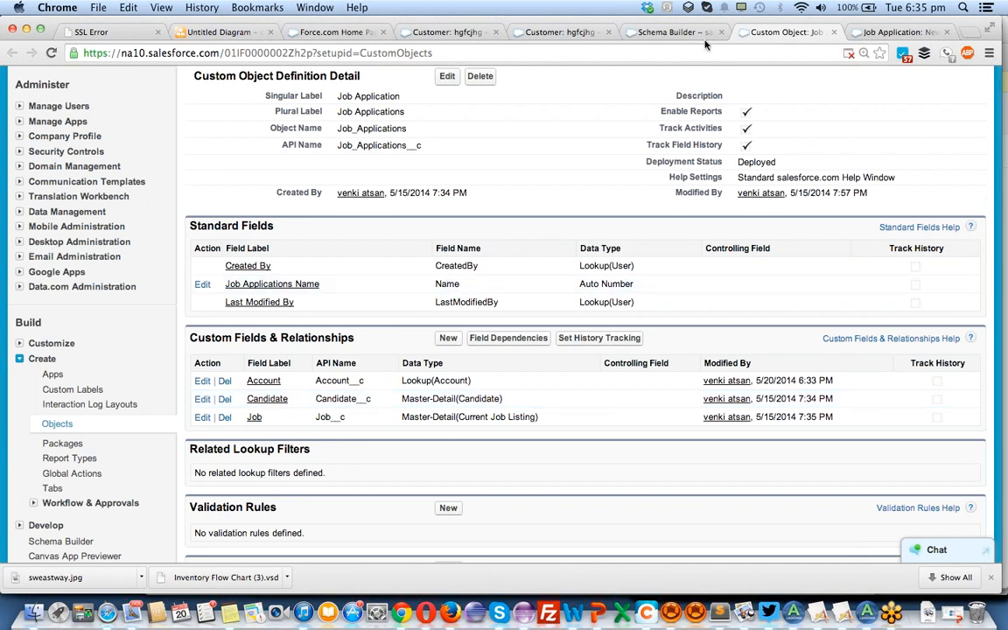
{"action": "left_click", "coordinate": [652, 32]}
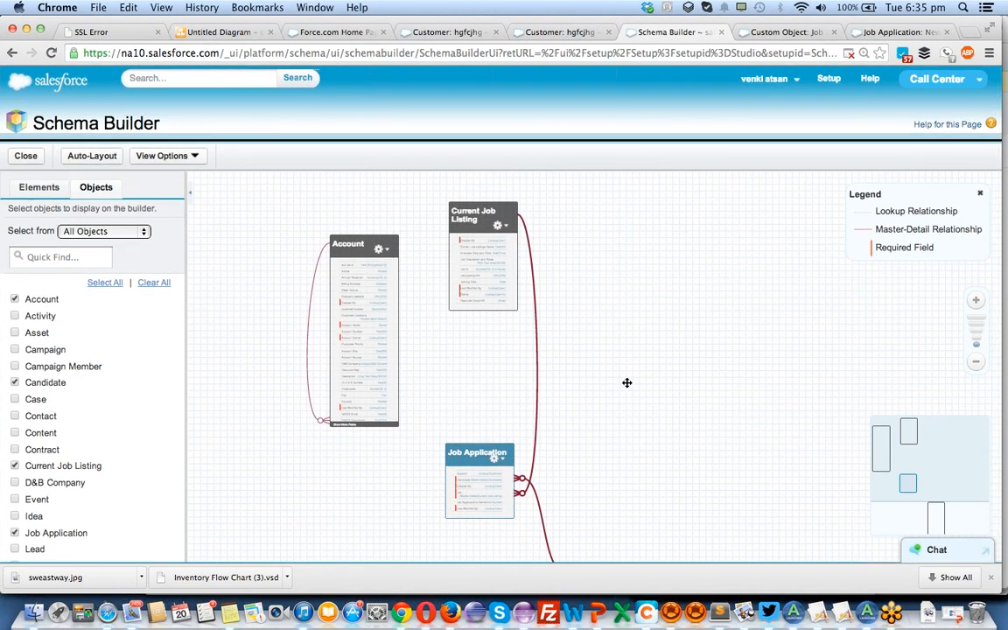
{"action": "scroll", "coordinate": [559, 382], "scroll_direction": "down", "scroll_amount": 1}
{"action": "scroll", "coordinate": [559, 381], "scroll_direction": "up", "scroll_amount": 5}
{"action": "scroll", "coordinate": [559, 381], "scroll_direction": "down", "scroll_amount": 5}
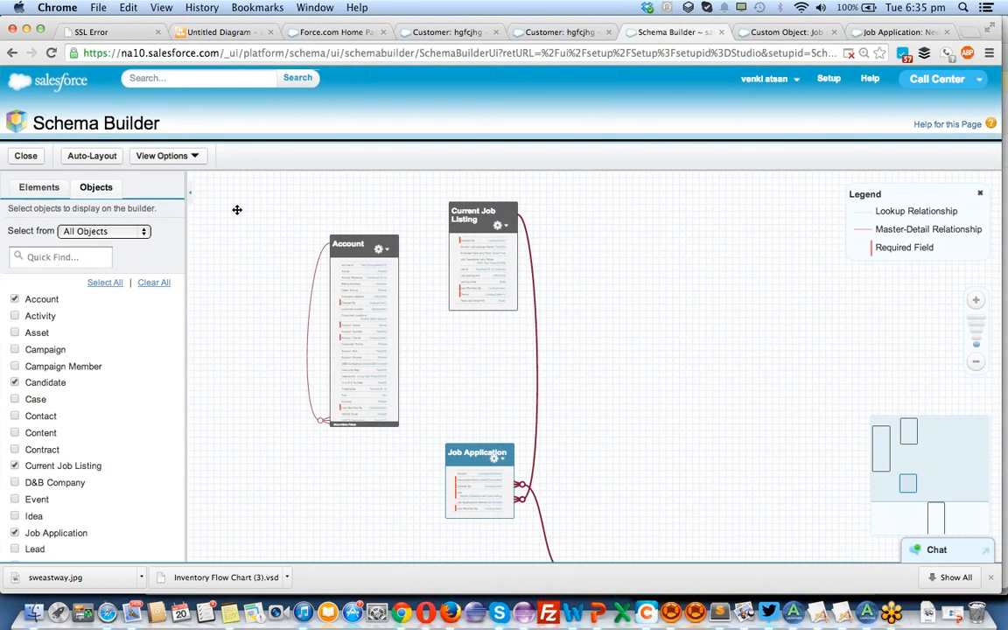
Display element names instead of labels in Schema Builder, and switch back to element labels.
{"action": "left_click", "coordinate": [194, 156]}
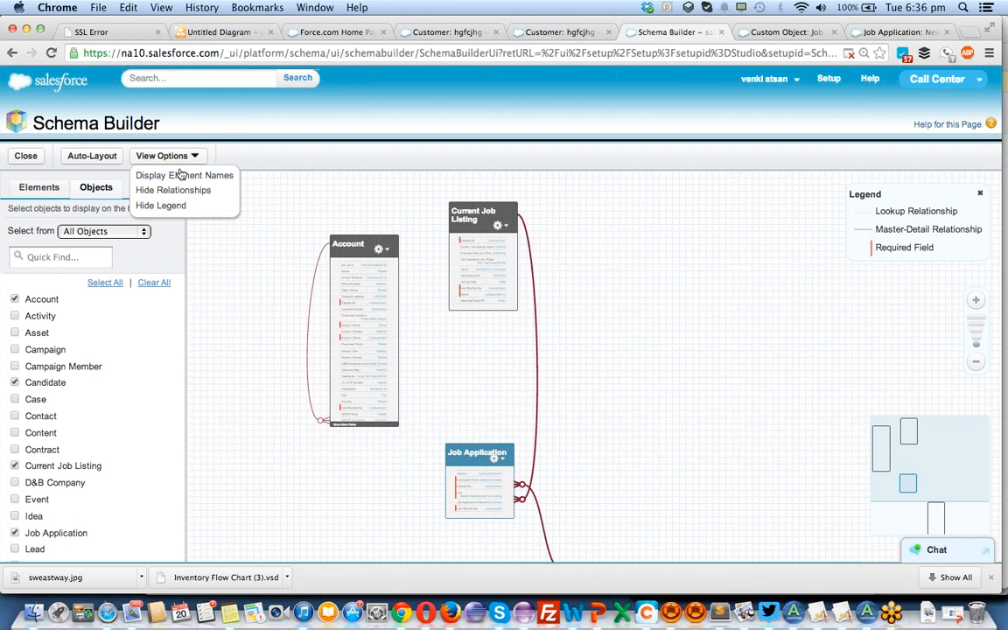
{"action": "left_click", "coordinate": [171, 174]}
{"action": "left_click", "coordinate": [177, 162]}
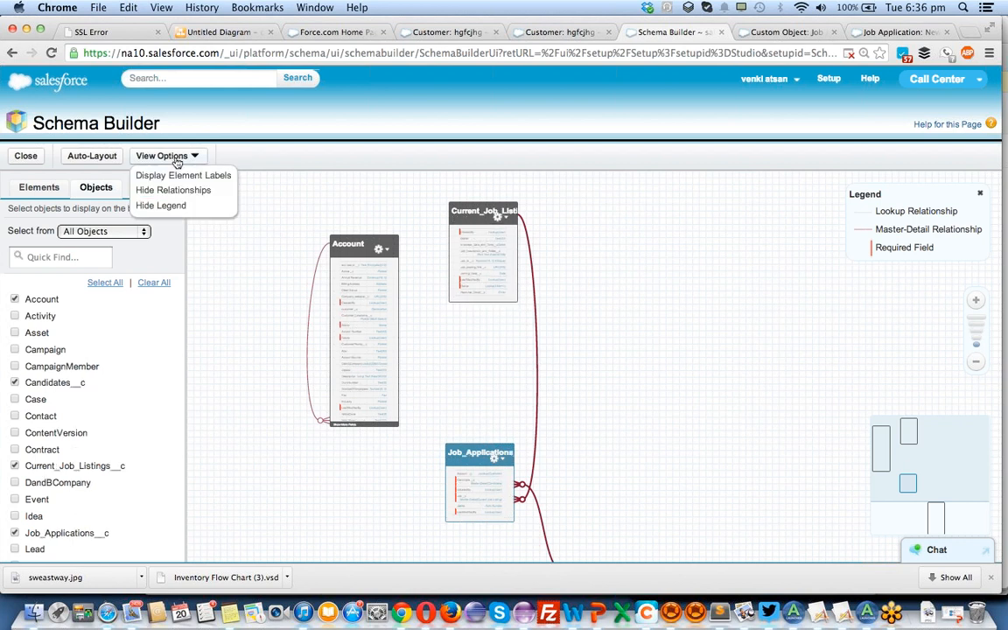
{"action": "left_click", "coordinate": [175, 175]}
Turn the relationship lines between the objects off and back on.
{"action": "left_click", "coordinate": [161, 157]}
{"action": "left_click", "coordinate": [174, 189]}
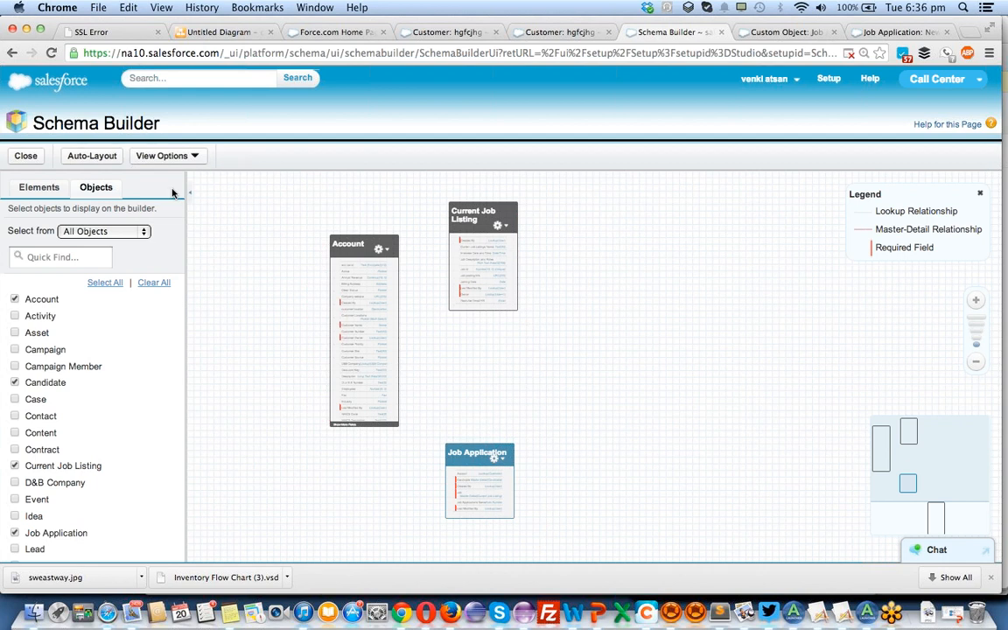
{"action": "left_click", "coordinate": [151, 154]}
{"action": "left_click", "coordinate": [166, 190]}
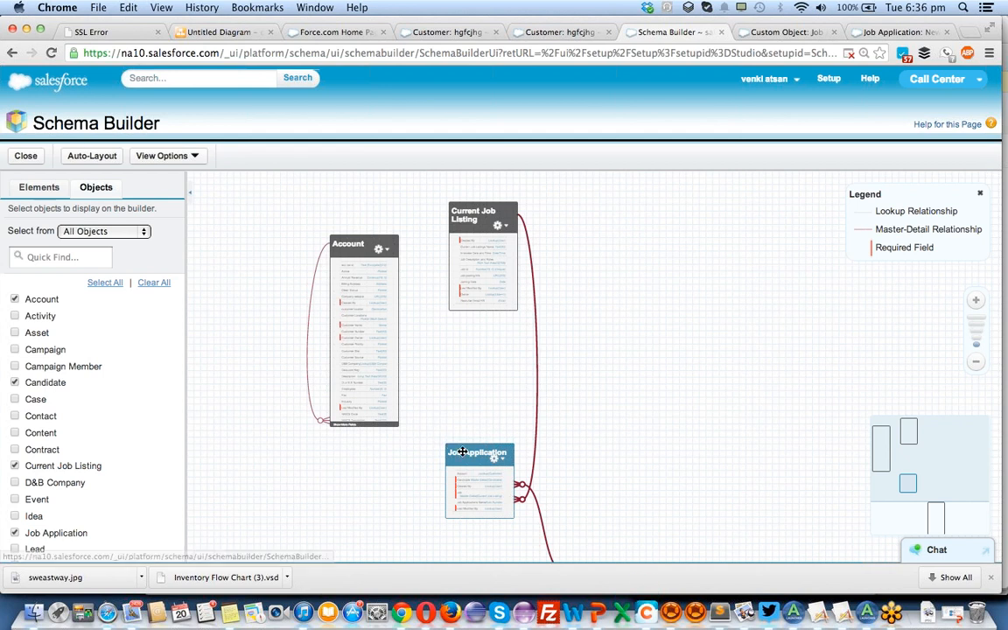
Apply Auto-Layout again, place Candidate beside Current Job Listing with Account below it, and select Job Application.
{"action": "left_click_drag", "start_coordinate": [473, 453], "coordinate": [485, 338]}
{"action": "left_click", "coordinate": [93, 156]}
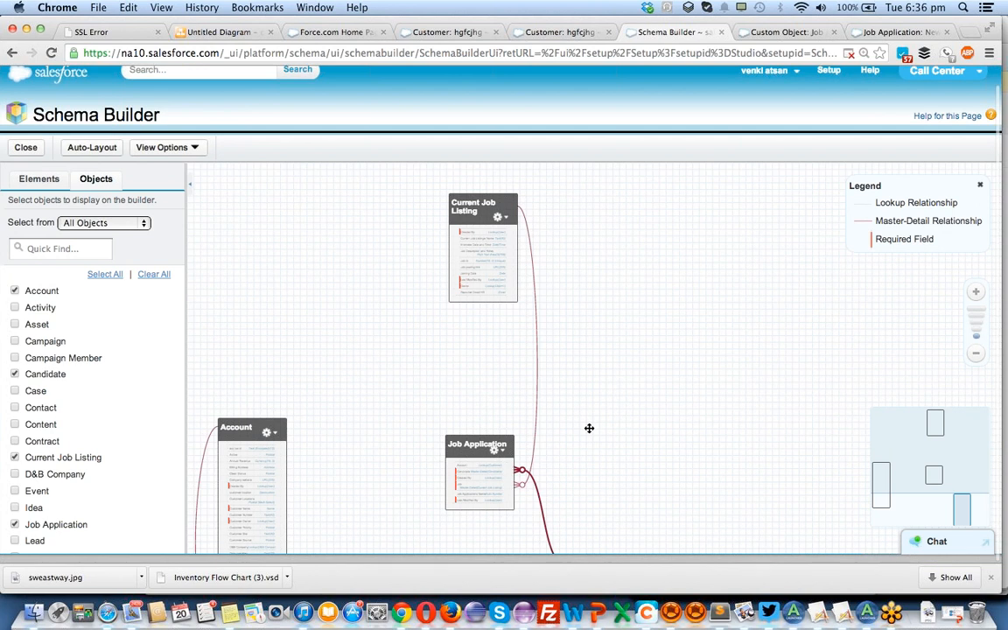
{"action": "left_click", "coordinate": [969, 532]}
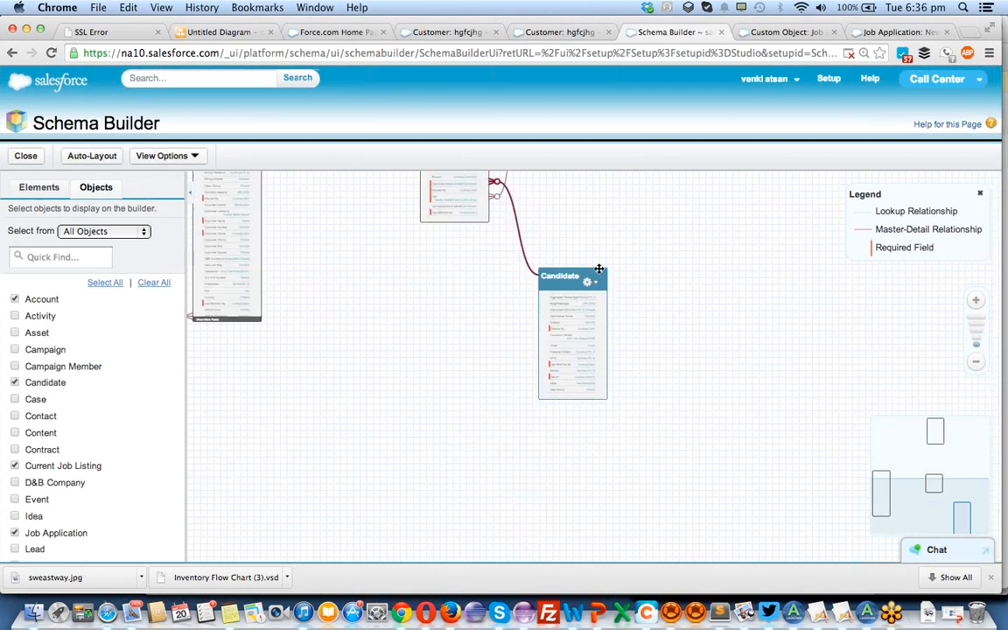
{"action": "left_click_drag", "start_coordinate": [574, 276], "coordinate": [301, 155]}
{"action": "left_click_drag", "start_coordinate": [249, 446], "coordinate": [294, 341]}
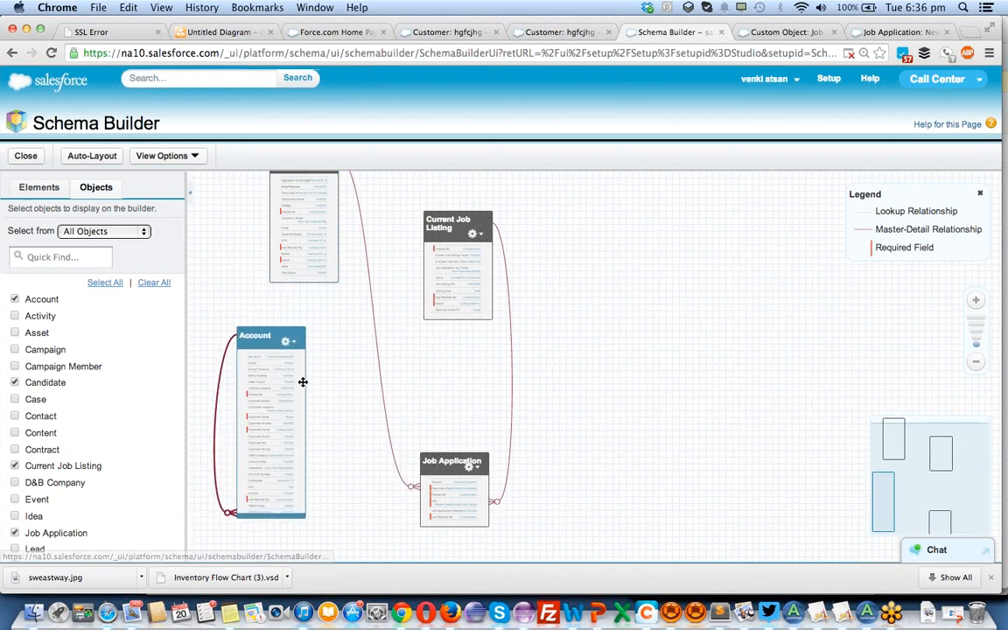
{"action": "left_click", "coordinate": [447, 461]}
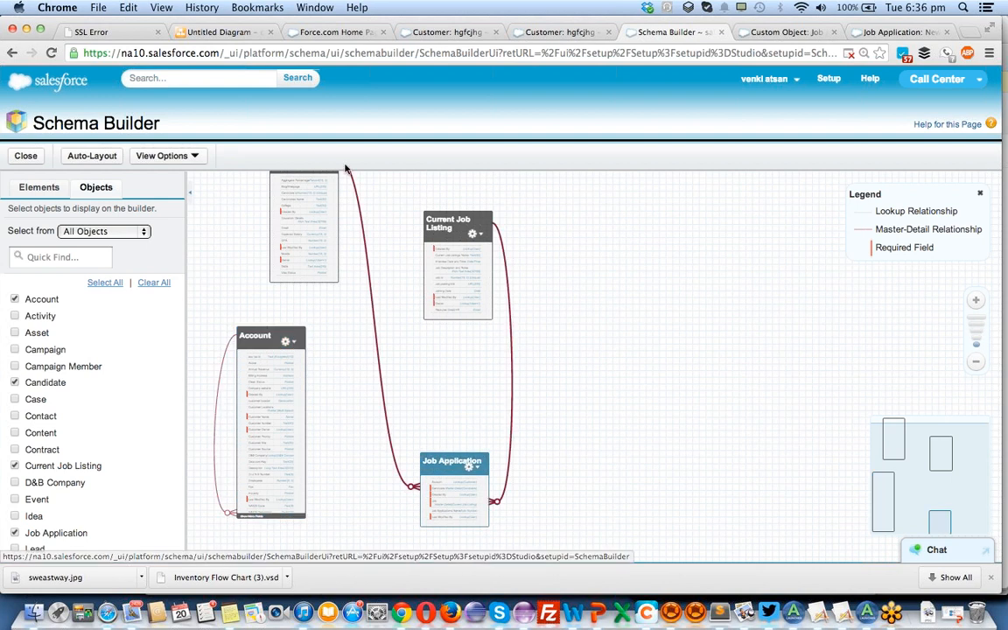
Switch to Firefox, sign in to Salesforce using the login link and password saved in the desktop notes, and dismiss the blocked pop-up notice.
{"action": "key", "text": "F12"}
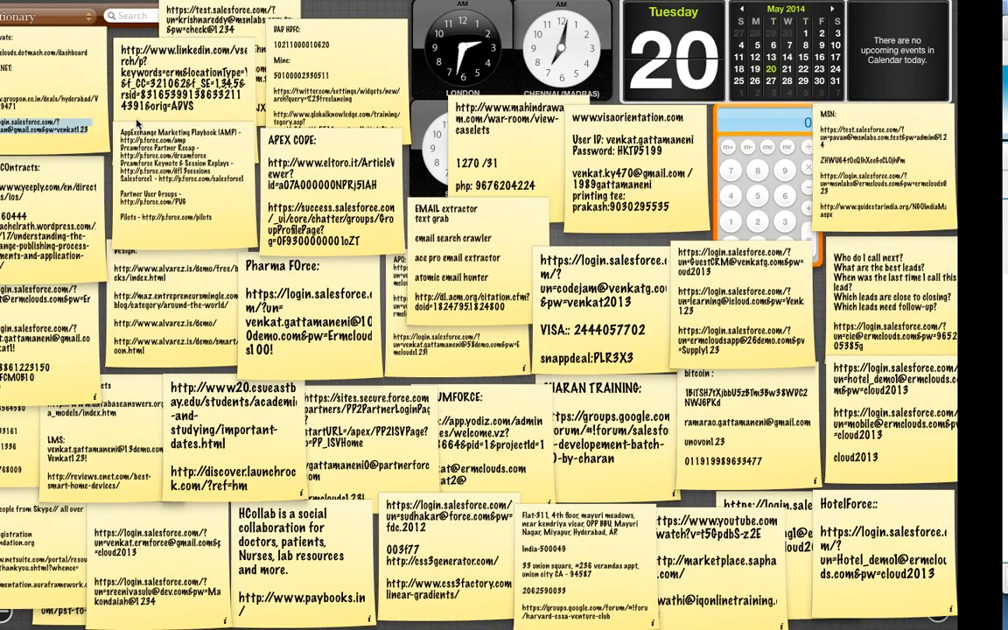
{"action": "key", "text": "F12"}
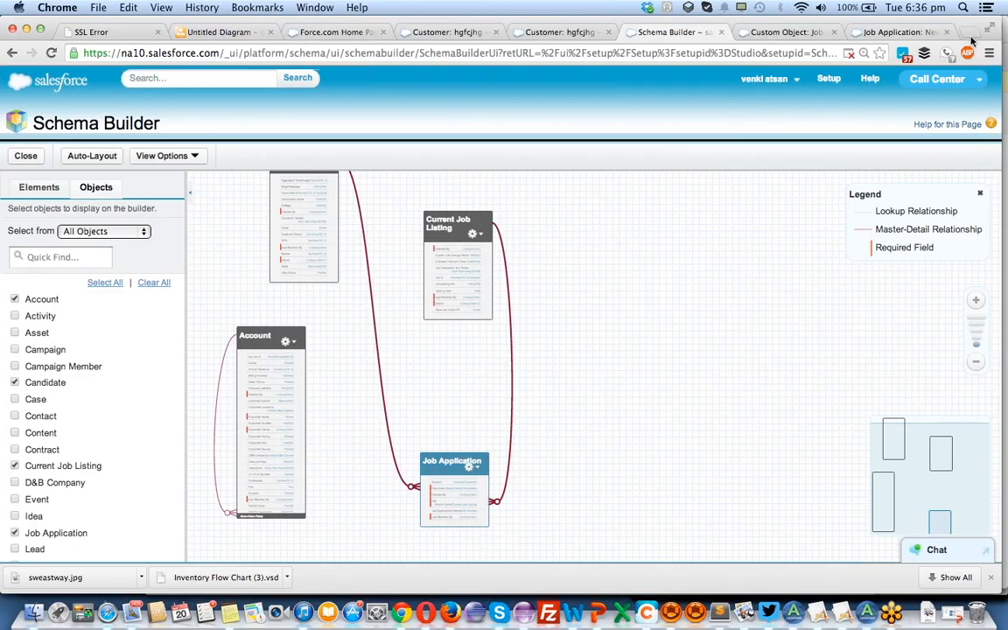
{"action": "key", "text": "super+Tab"}
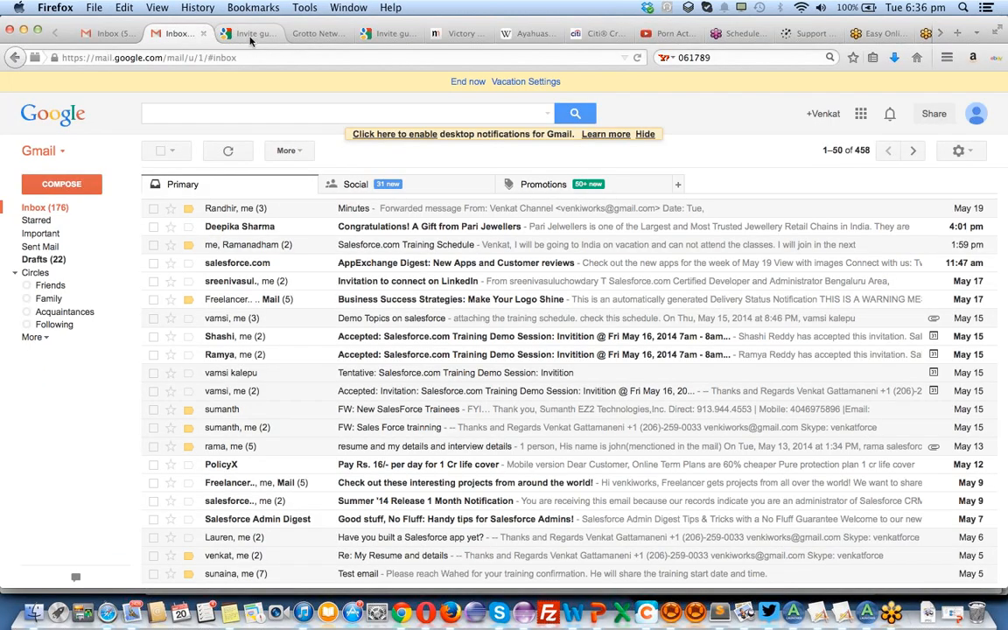
{"action": "left_click", "coordinate": [251, 37]}
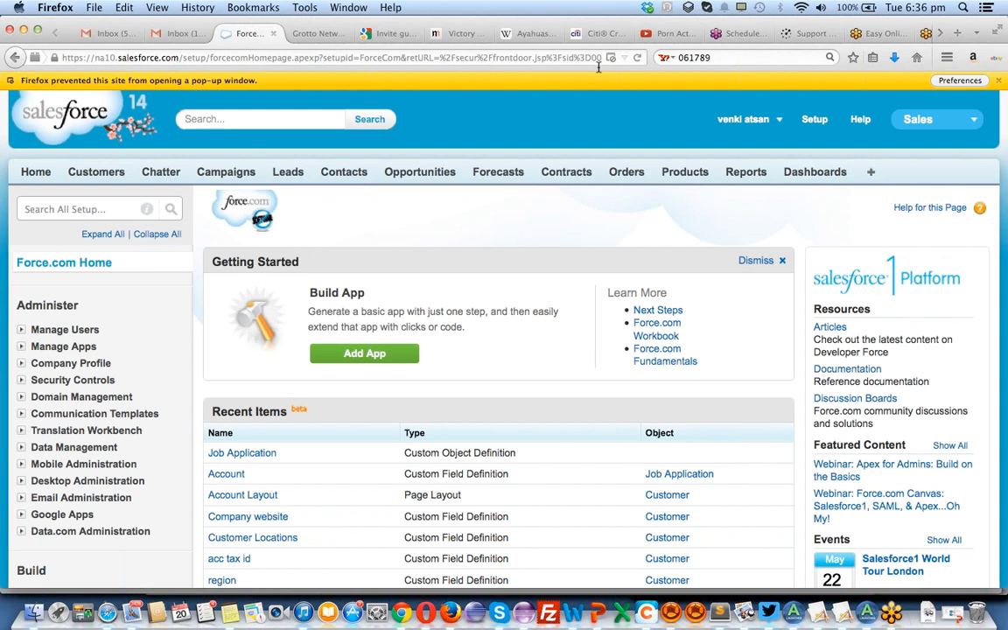
{"action": "left_click", "coordinate": [999, 80]}
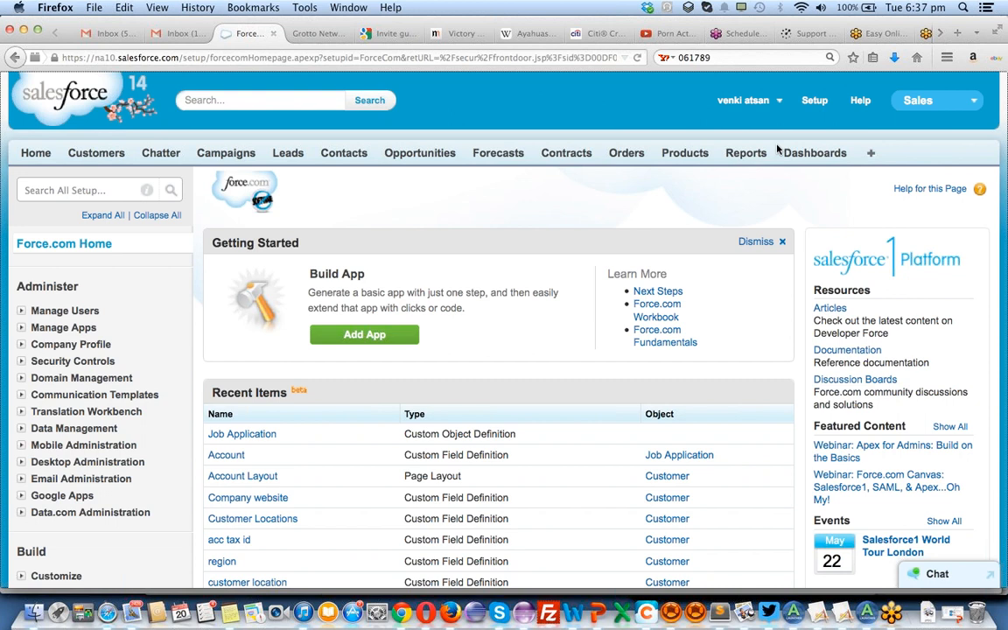
Open Schema Builder from the Build section of Salesforce Setup in Firefox.
{"action": "scroll", "coordinate": [624, 164], "scroll_direction": "down", "scroll_amount": 3}
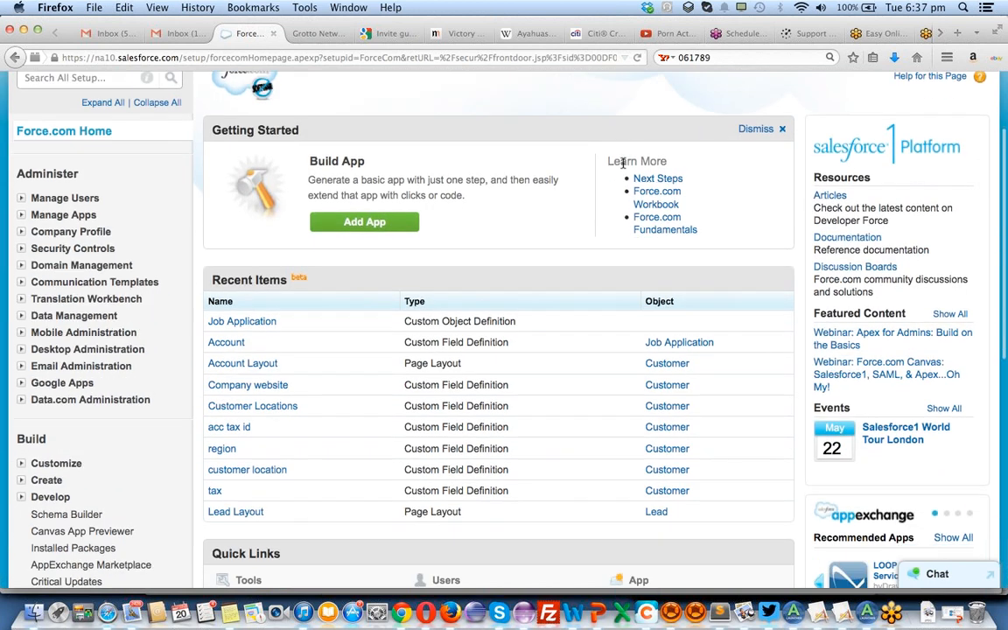
{"action": "scroll", "coordinate": [624, 167], "scroll_direction": "down", "scroll_amount": 5}
{"action": "scroll", "coordinate": [139, 394], "scroll_direction": "up", "scroll_amount": 10}
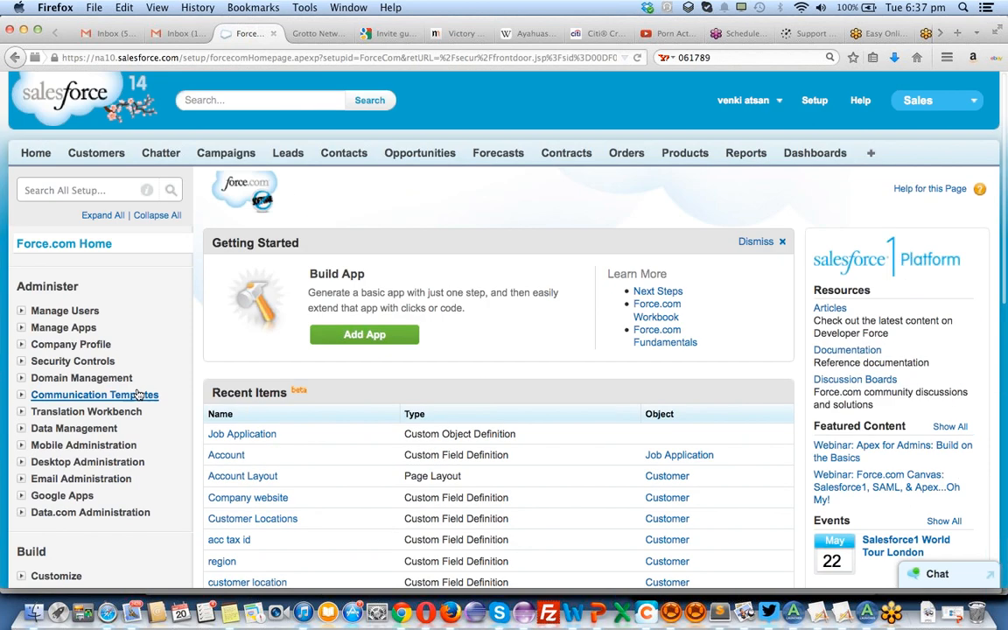
{"action": "scroll", "coordinate": [137, 395], "scroll_direction": "down", "scroll_amount": 1}
{"action": "scroll", "coordinate": [137, 395], "scroll_direction": "down", "scroll_amount": 8}
{"action": "left_click", "coordinate": [49, 317]}
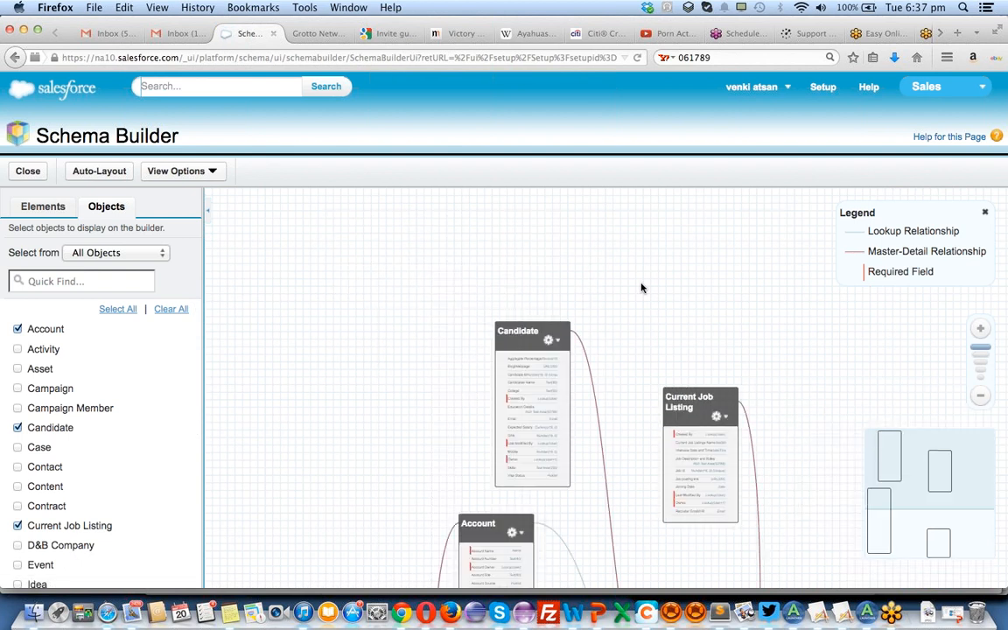
Rearrange the canvas with Candidate and Current Job Listing above Job Application and Account well apart, exposing Account's lookup line.
{"action": "scroll", "coordinate": [473, 429], "scroll_direction": "down", "scroll_amount": 5}
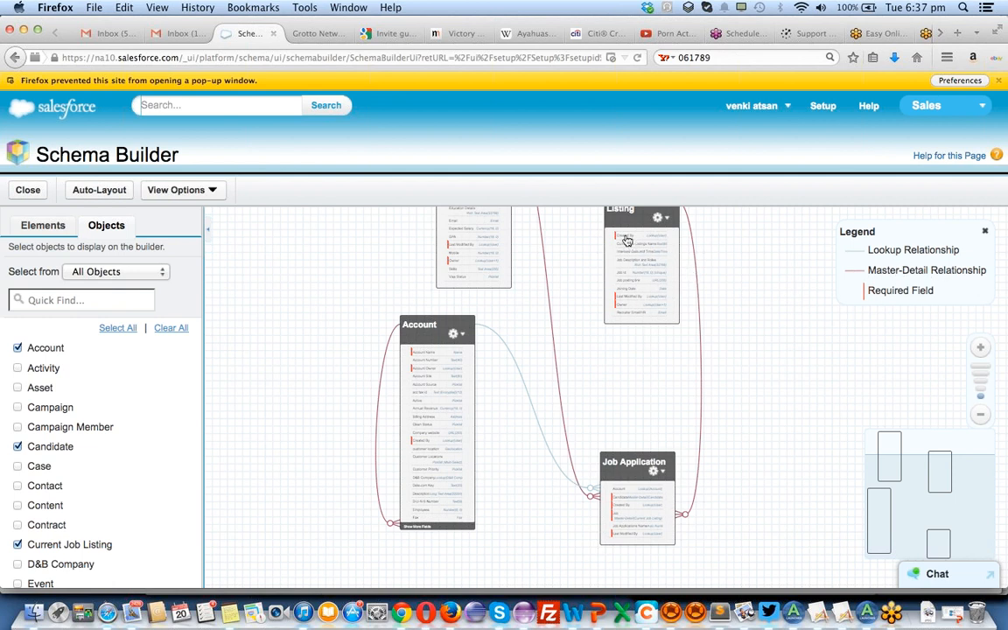
{"action": "left_click_drag", "start_coordinate": [641, 223], "coordinate": [714, 280]}
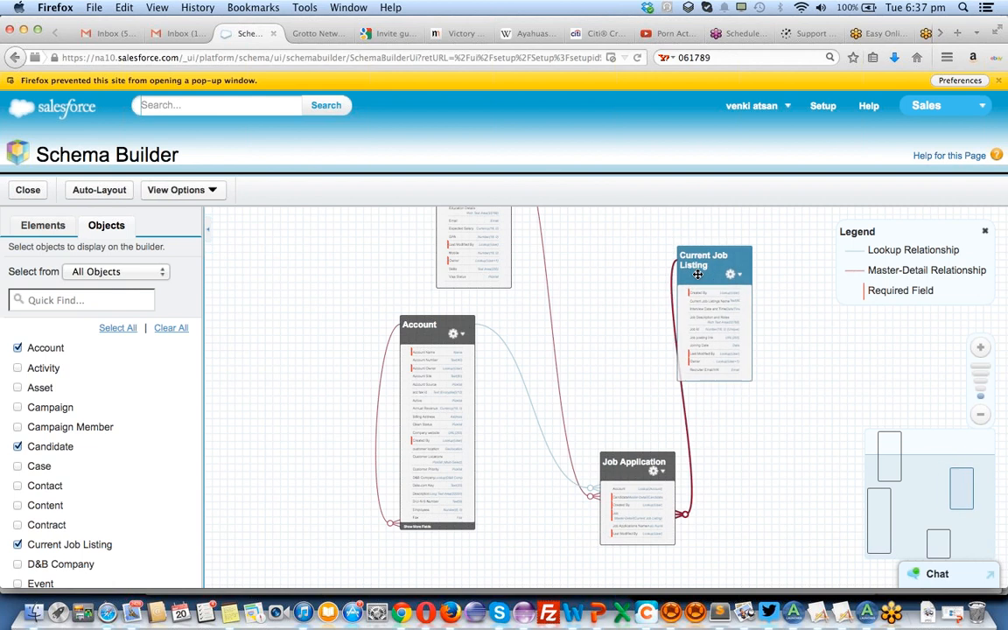
{"action": "left_click_drag", "start_coordinate": [475, 248], "coordinate": [541, 349]}
{"action": "left_click_drag", "start_coordinate": [648, 488], "coordinate": [648, 441]}
{"action": "left_click_drag", "start_coordinate": [450, 340], "coordinate": [303, 348]}
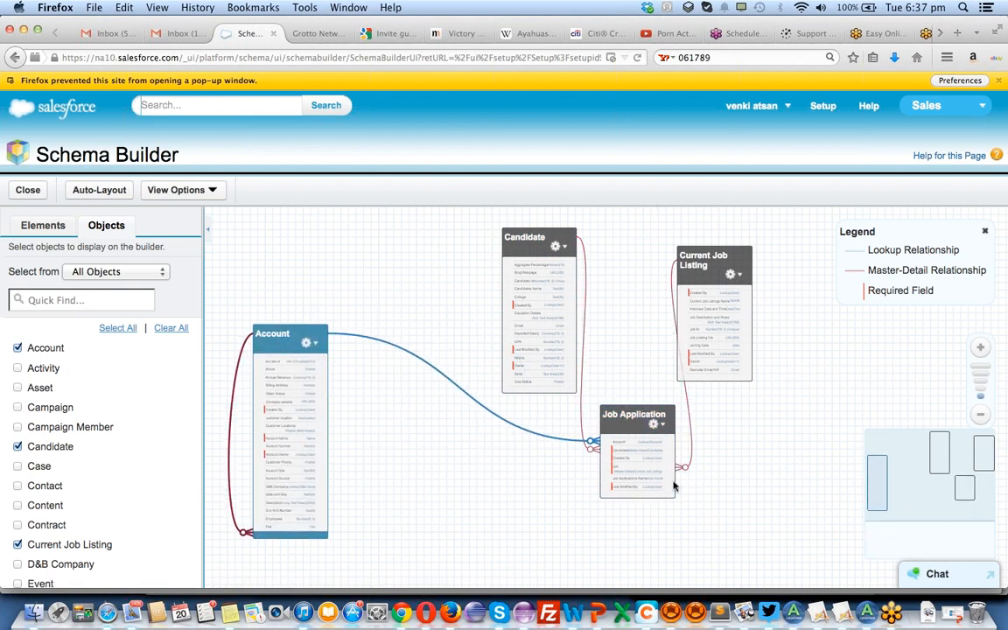
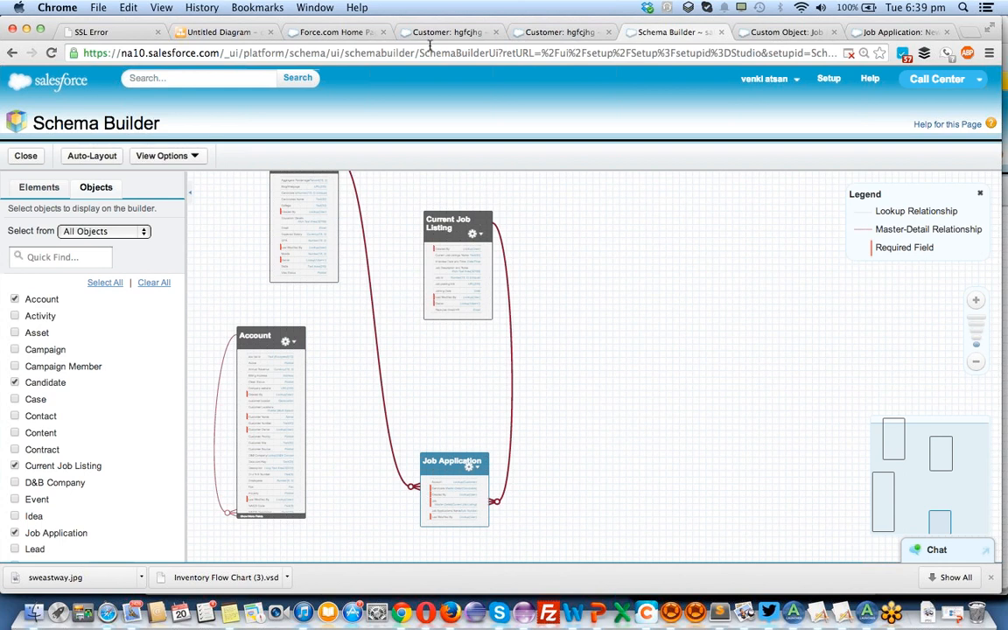
Go back to the open customer record and examine its detail sections and related lists down to Partners.
{"action": "left_click", "coordinate": [444, 33]}
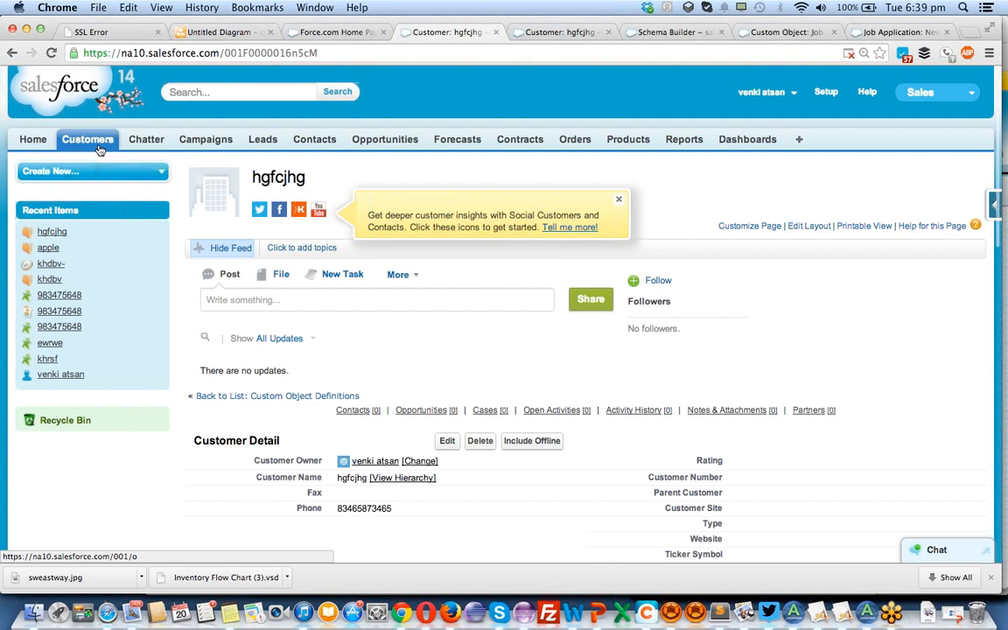
{"action": "scroll", "coordinate": [99, 151], "scroll_direction": "down", "scroll_amount": 5}
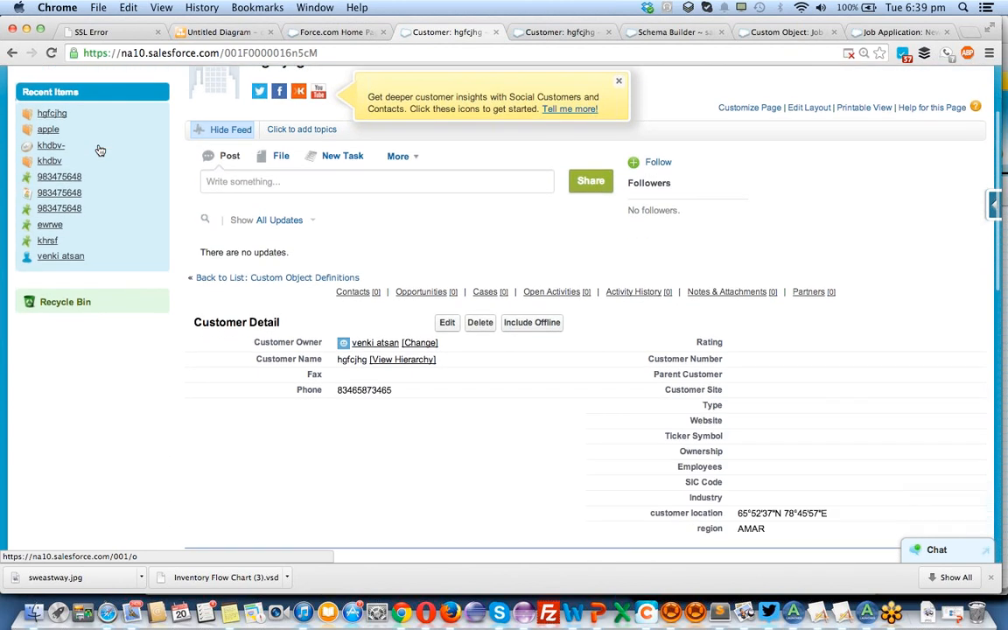
{"action": "scroll", "coordinate": [100, 149], "scroll_direction": "down", "scroll_amount": 8}
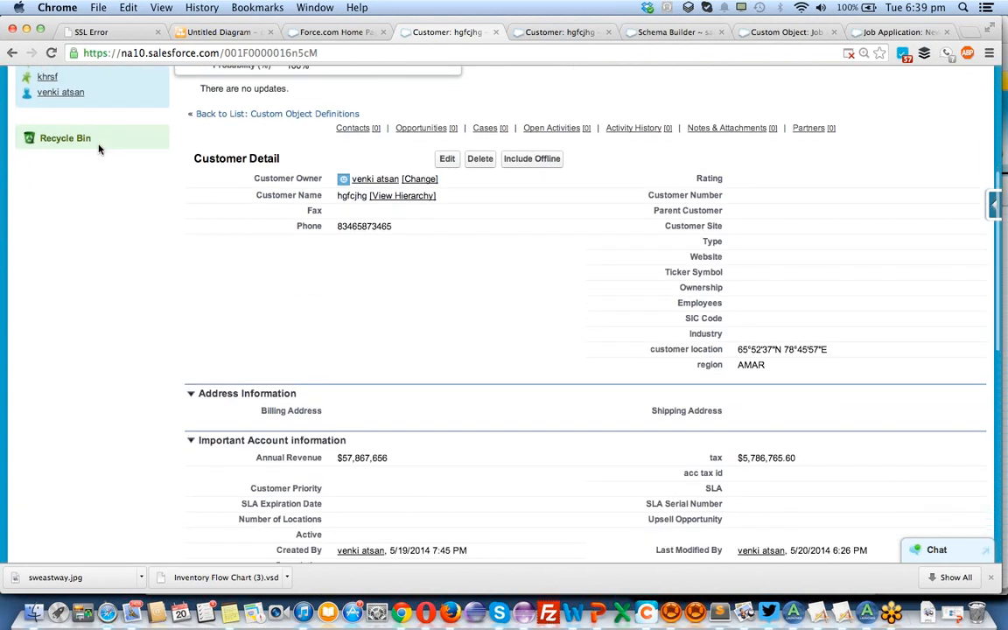
{"action": "scroll", "coordinate": [99, 149], "scroll_direction": "up", "scroll_amount": 12}
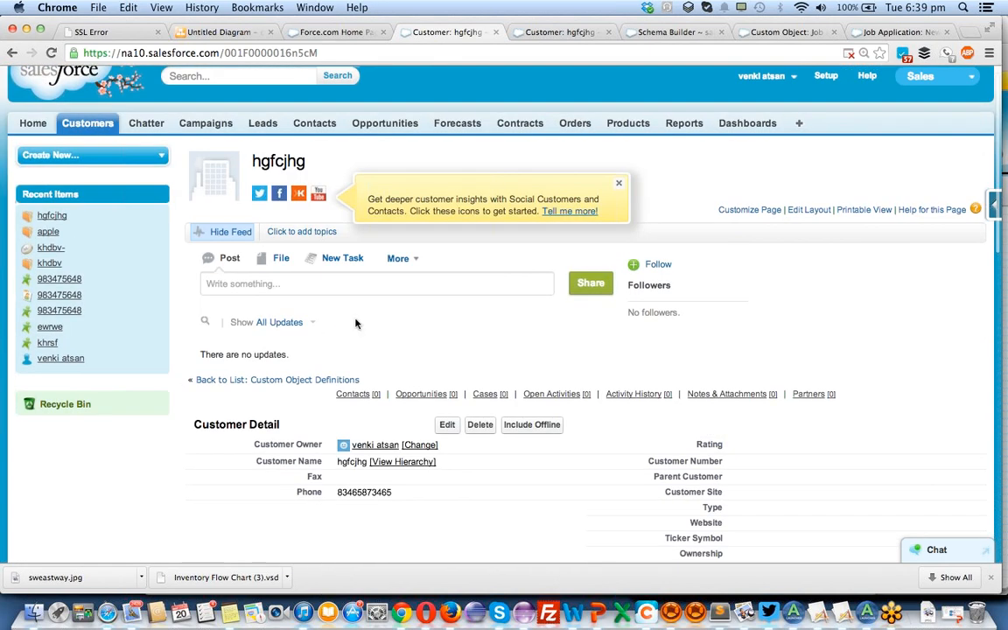
{"action": "scroll", "coordinate": [355, 324], "scroll_direction": "down", "scroll_amount": 20}
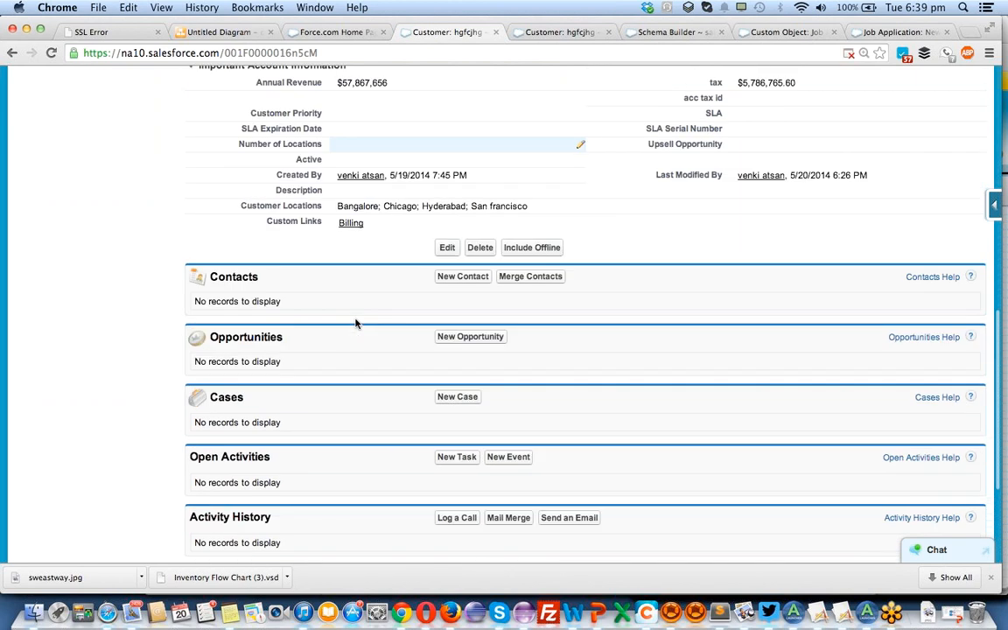
{"action": "scroll", "coordinate": [355, 324], "scroll_direction": "down", "scroll_amount": 5}
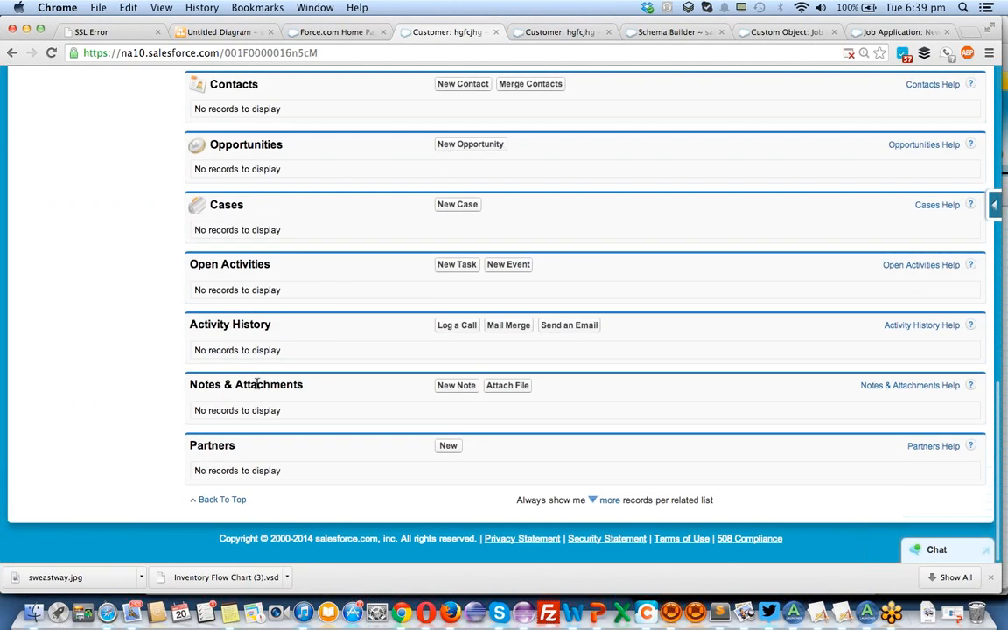
{"action": "scroll", "coordinate": [260, 312], "scroll_direction": "up", "scroll_amount": 3}
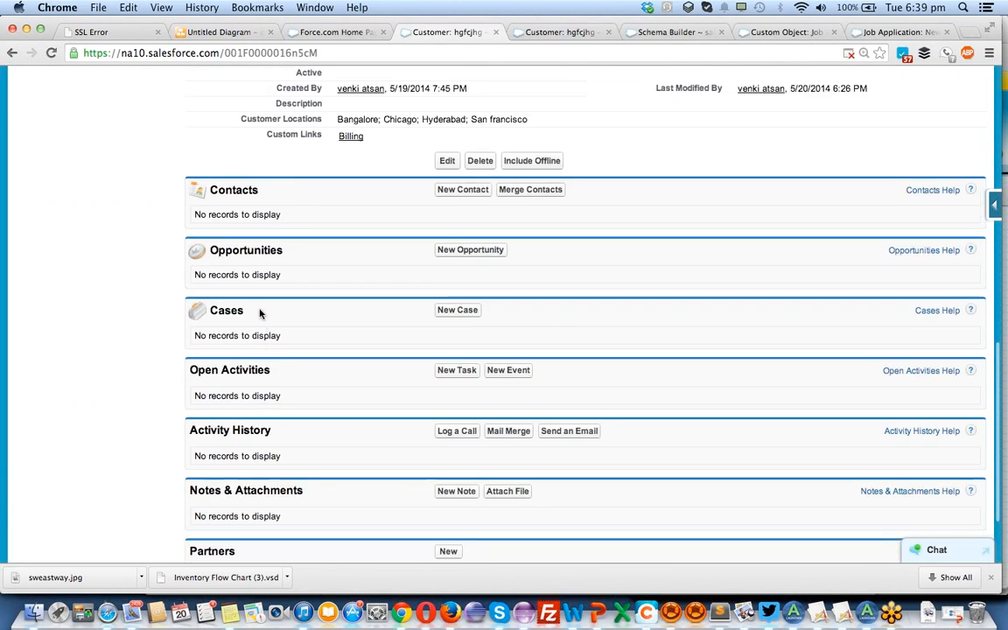
{"action": "scroll", "coordinate": [263, 307], "scroll_direction": "down", "scroll_amount": 3}
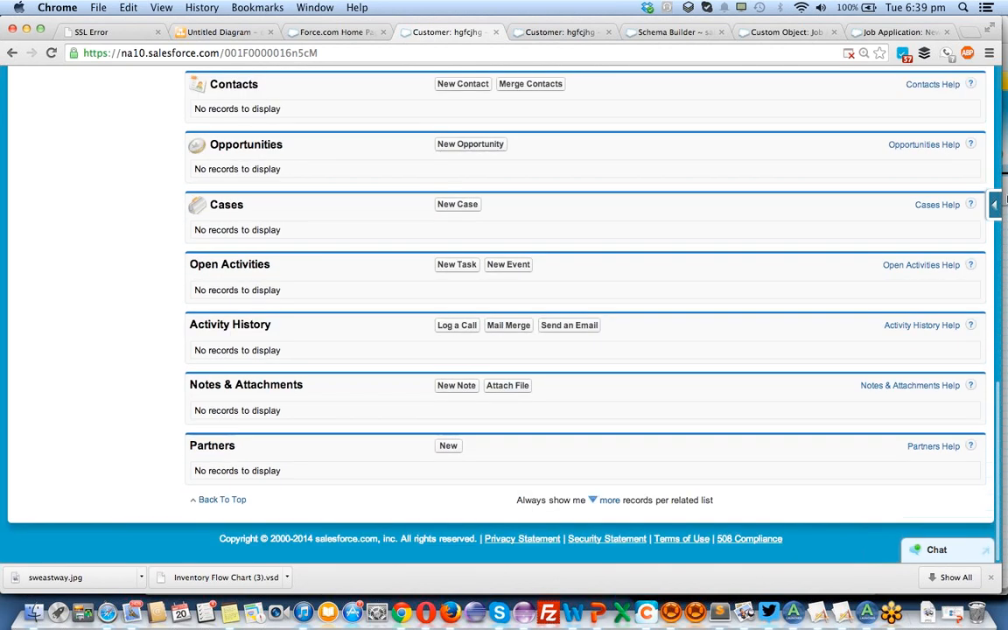
Edit the customer record's page layout, check its related lists down to Job Applications, and save the layout.
{"action": "left_click", "coordinate": [995, 208]}
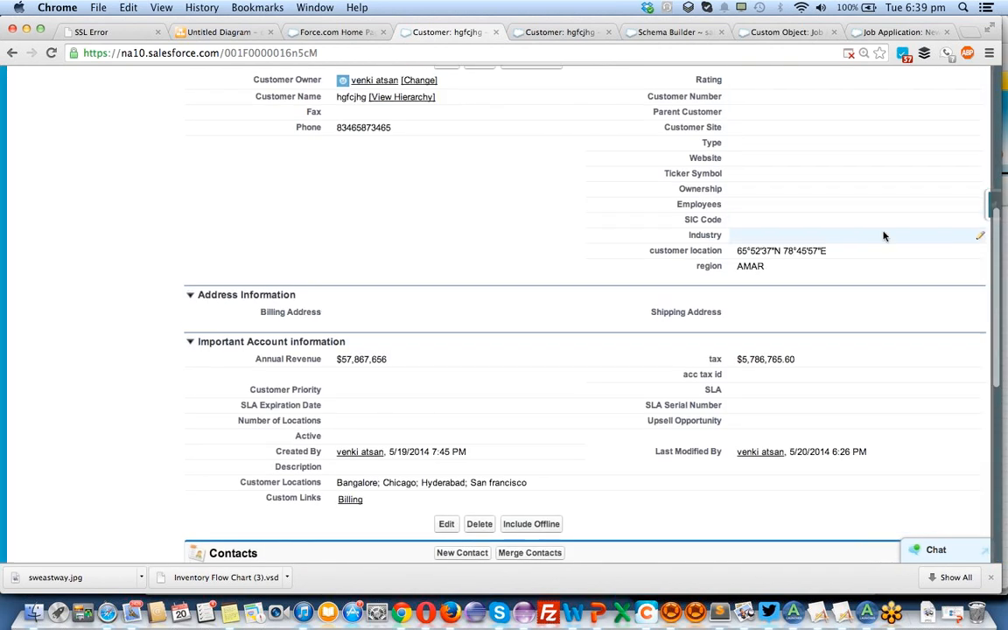
{"action": "mouse_move", "coordinate": [992, 203]}
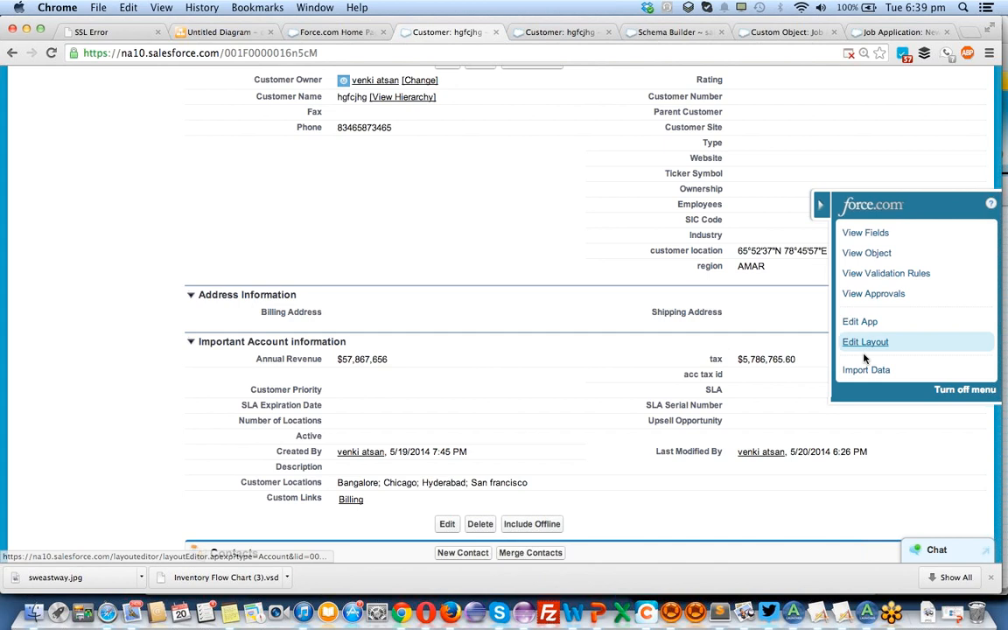
{"action": "left_click", "coordinate": [863, 347]}
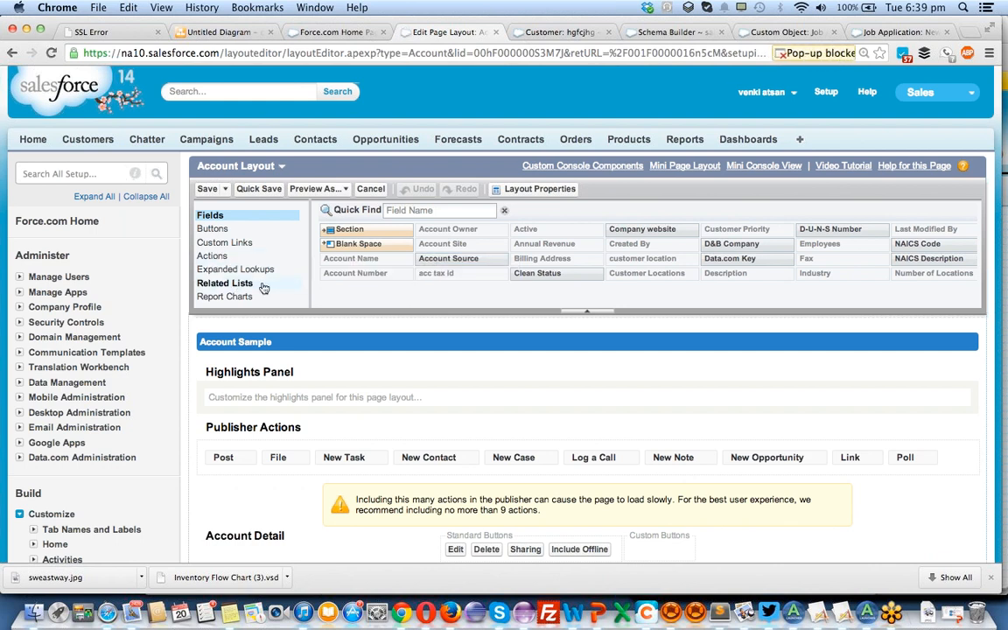
{"action": "left_click", "coordinate": [264, 286]}
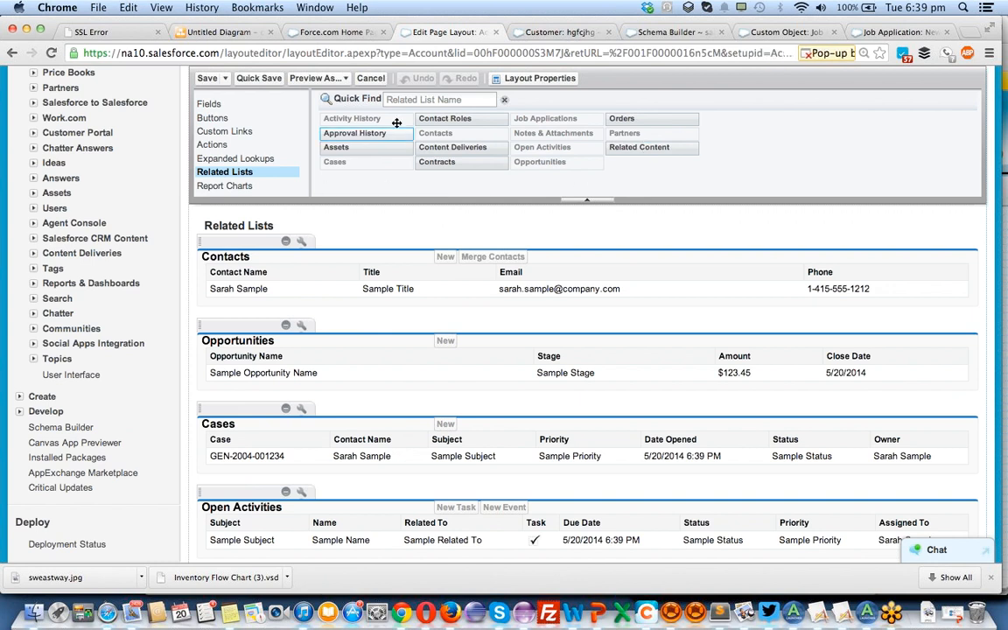
{"action": "scroll", "coordinate": [541, 122], "scroll_direction": "down", "scroll_amount": 5}
{"action": "scroll", "coordinate": [541, 123], "scroll_direction": "down", "scroll_amount": 1}
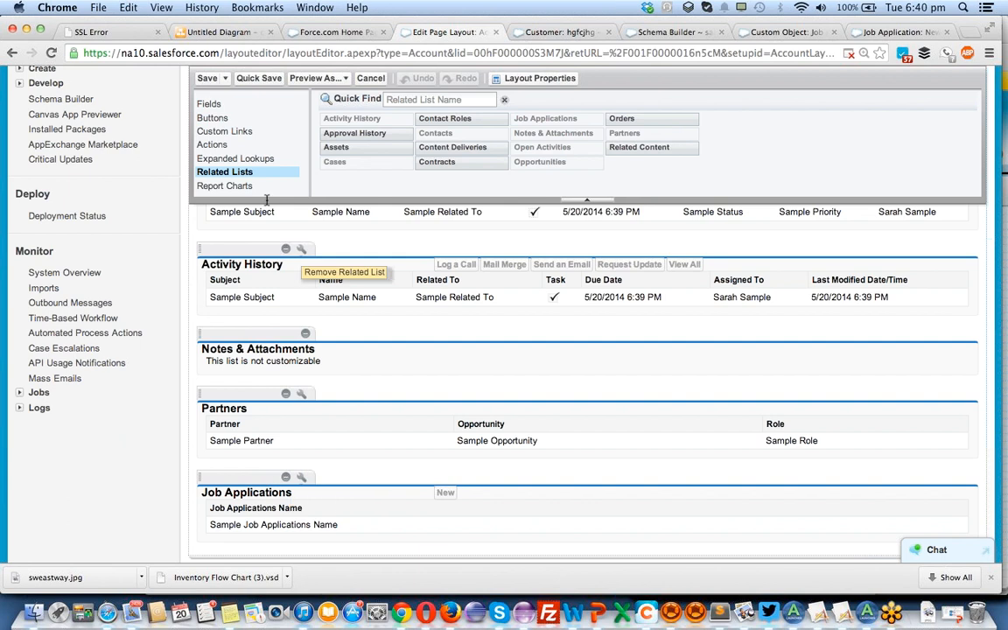
{"action": "left_click", "coordinate": [206, 79]}
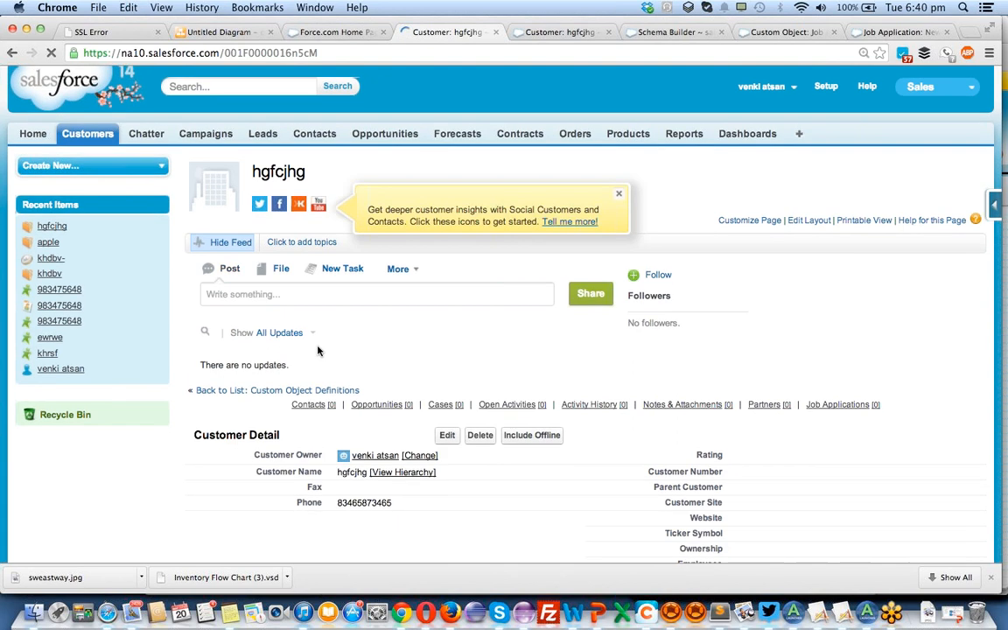
Examine the customer record's detail sections and related lists, checking the Job Applications list at the end of the page.
{"action": "scroll", "coordinate": [318, 351], "scroll_direction": "down", "scroll_amount": 10}
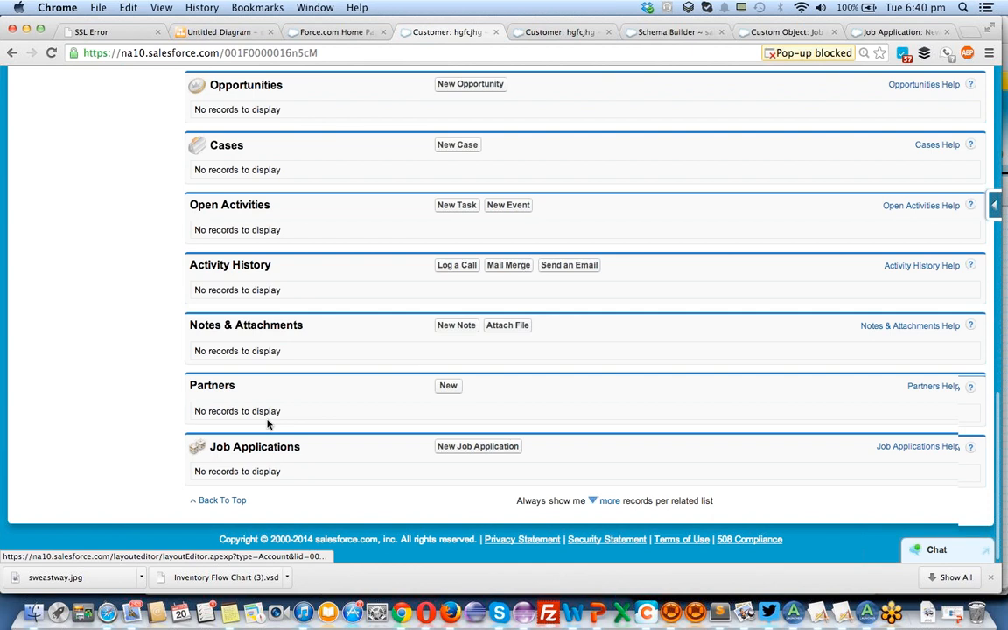
{"action": "scroll", "coordinate": [280, 423], "scroll_direction": "up", "scroll_amount": 10}
{"action": "scroll", "coordinate": [305, 426], "scroll_direction": "down", "scroll_amount": 10}
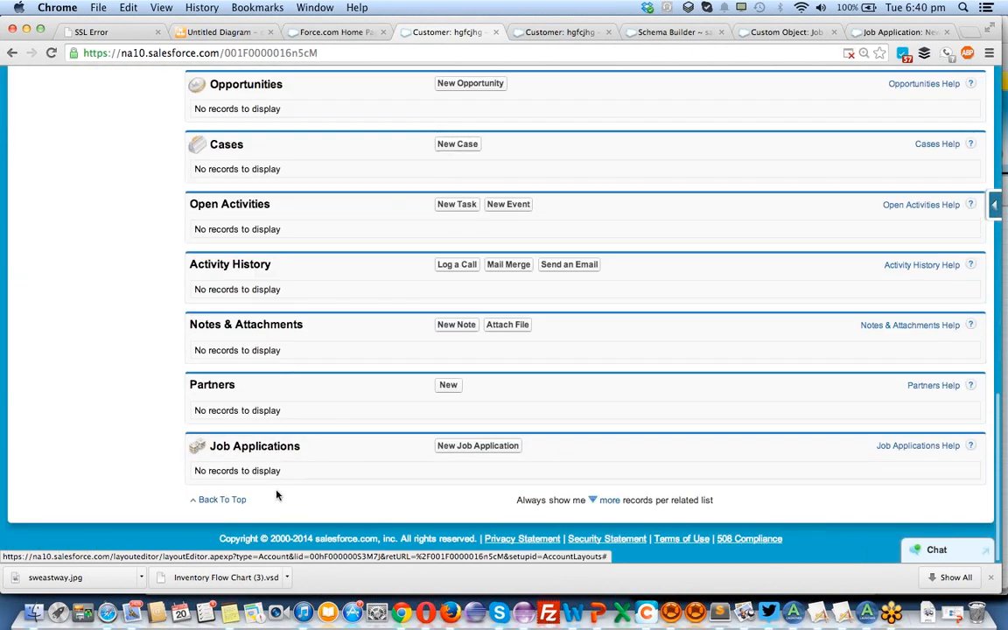
{"action": "scroll", "coordinate": [277, 490], "scroll_direction": "up", "scroll_amount": 5}
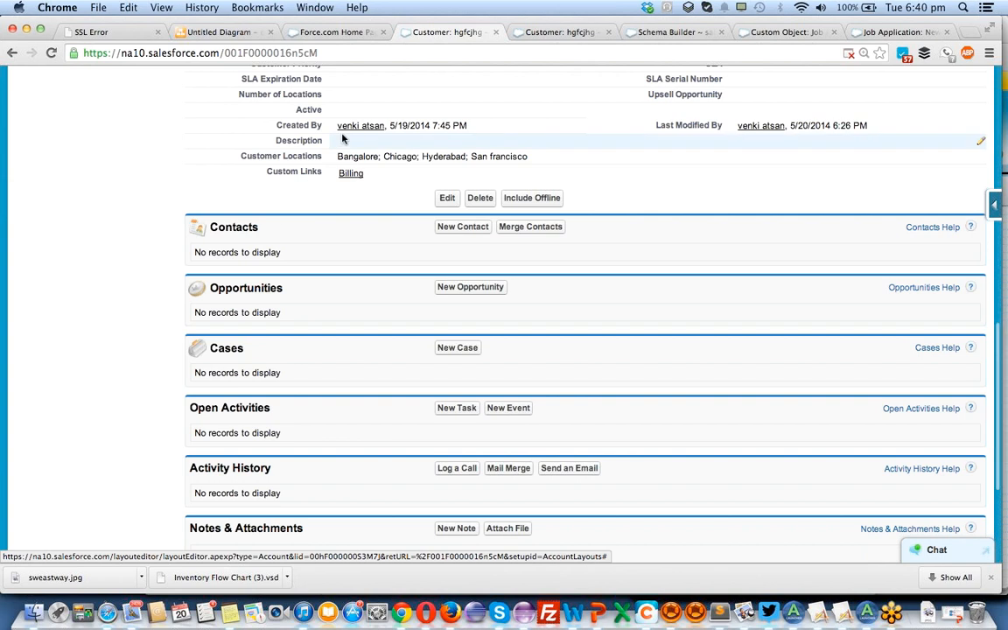
{"action": "scroll", "coordinate": [342, 138], "scroll_direction": "up", "scroll_amount": 10}
{"action": "scroll", "coordinate": [342, 138], "scroll_direction": "down", "scroll_amount": 10}
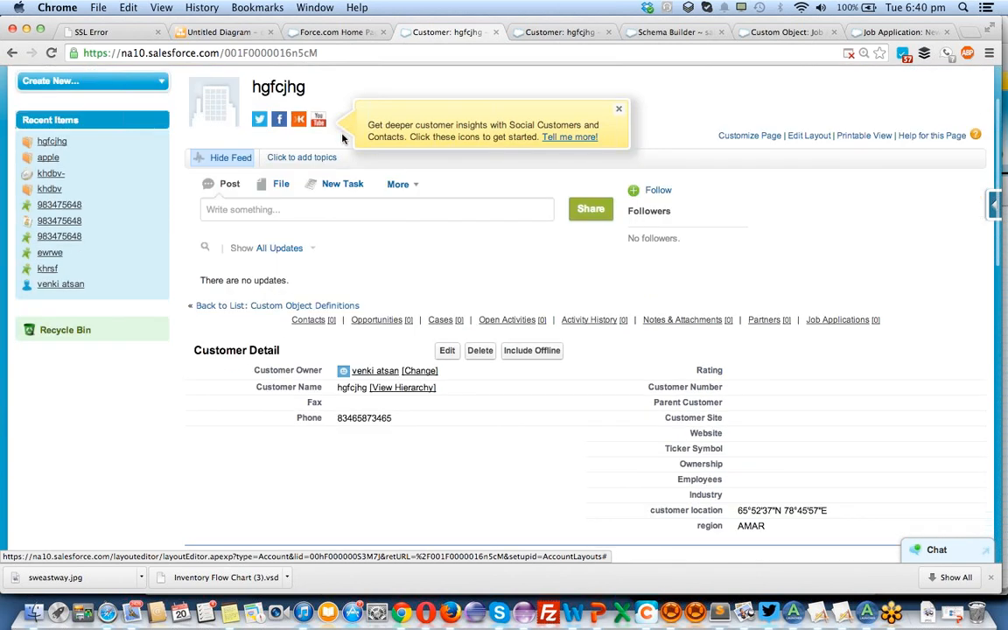
{"action": "scroll", "coordinate": [342, 137], "scroll_direction": "down", "scroll_amount": 5}
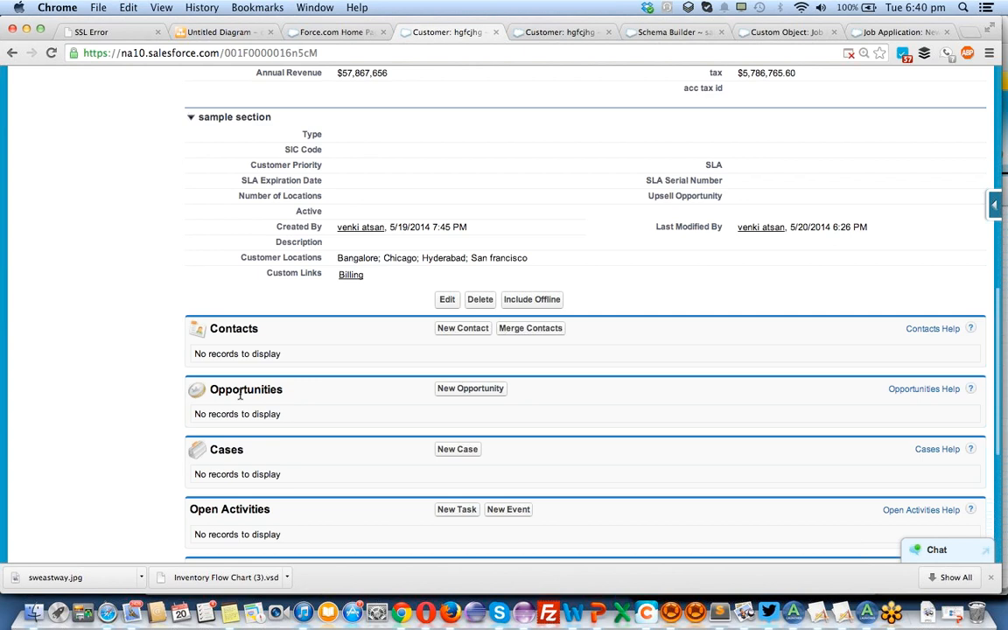
{"action": "scroll", "coordinate": [239, 395], "scroll_direction": "up", "scroll_amount": 5}
{"action": "scroll", "coordinate": [239, 398], "scroll_direction": "down", "scroll_amount": 8}
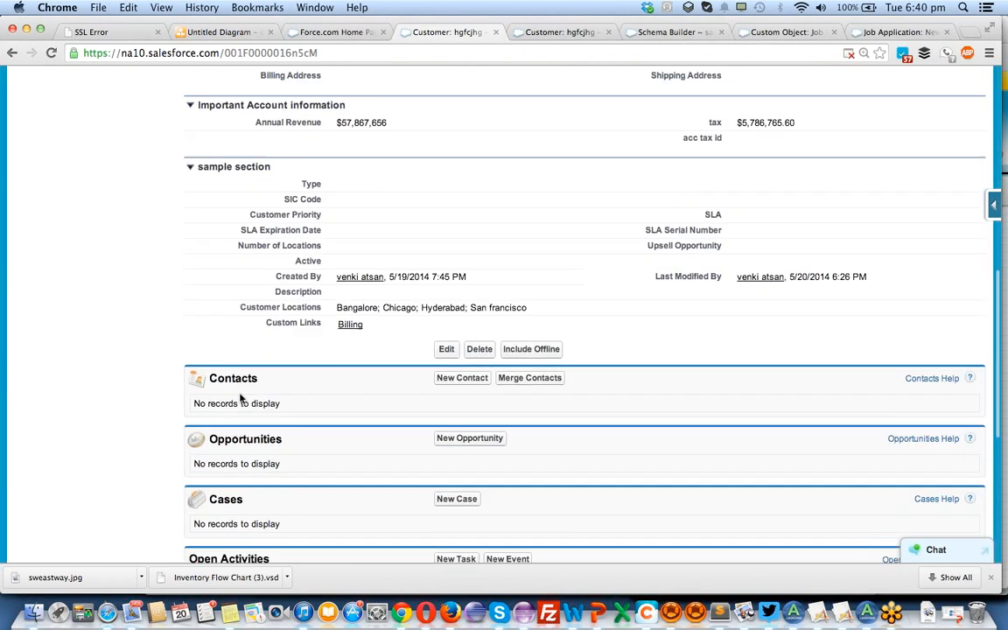
{"action": "scroll", "coordinate": [239, 398], "scroll_direction": "down", "scroll_amount": 5}
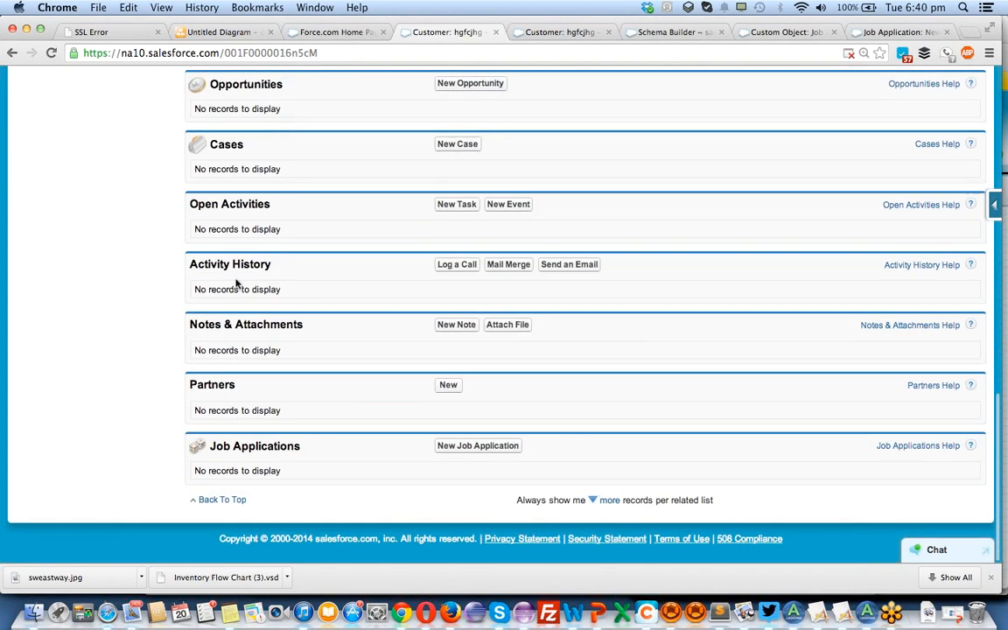
{"action": "double_click", "coordinate": [251, 447]}
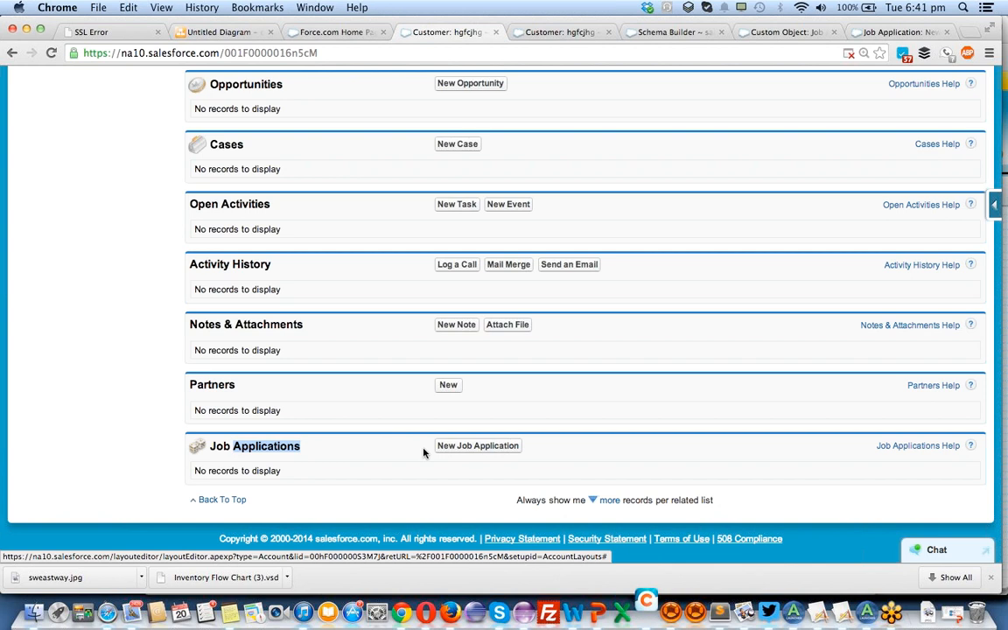
Create a job application from the customer record with the first recently viewed candidate and the salesforce developer job, and save it.
{"action": "left_click", "coordinate": [453, 453]}
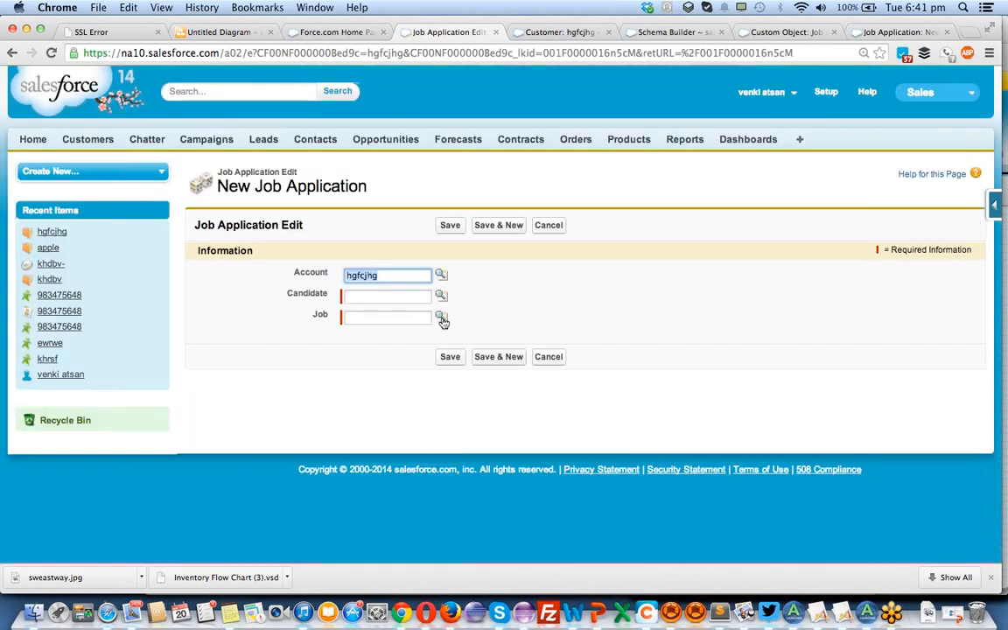
{"action": "left_click", "coordinate": [441, 296]}
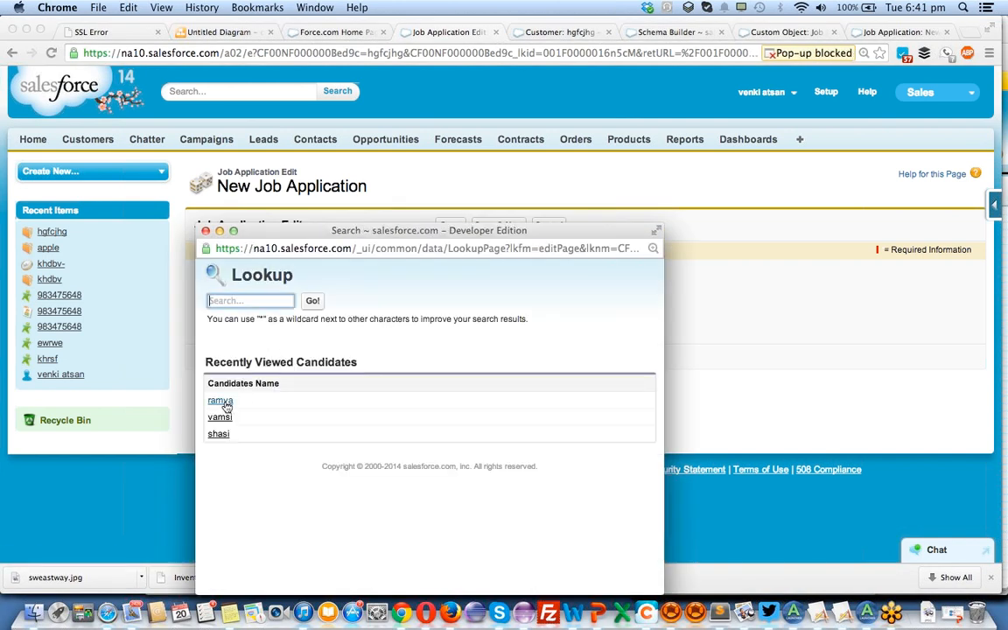
{"action": "left_click", "coordinate": [221, 402]}
{"action": "left_click", "coordinate": [440, 320]}
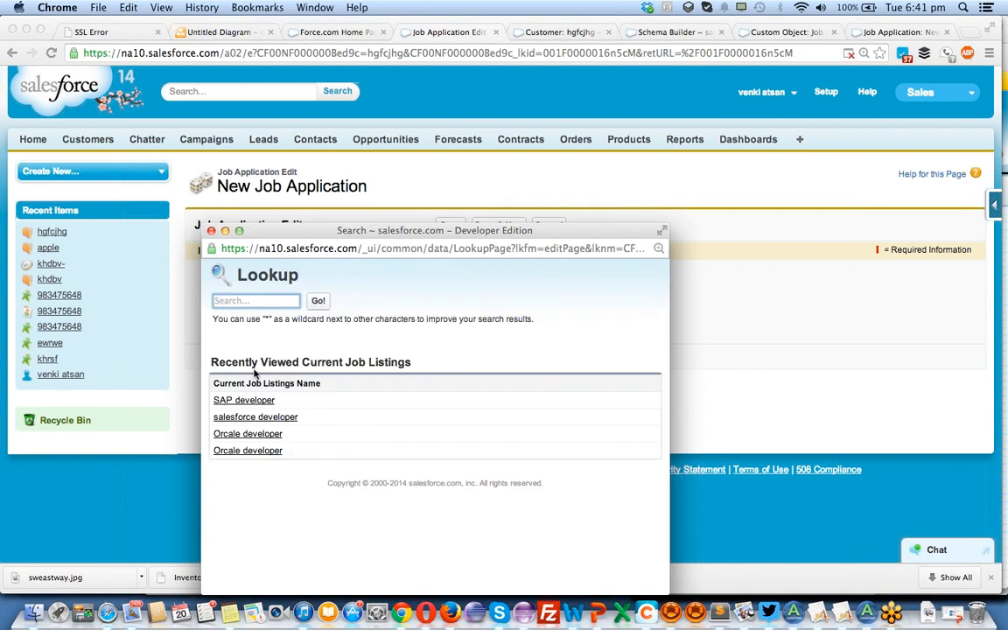
{"action": "left_click", "coordinate": [257, 418]}
{"action": "left_click", "coordinate": [455, 358]}
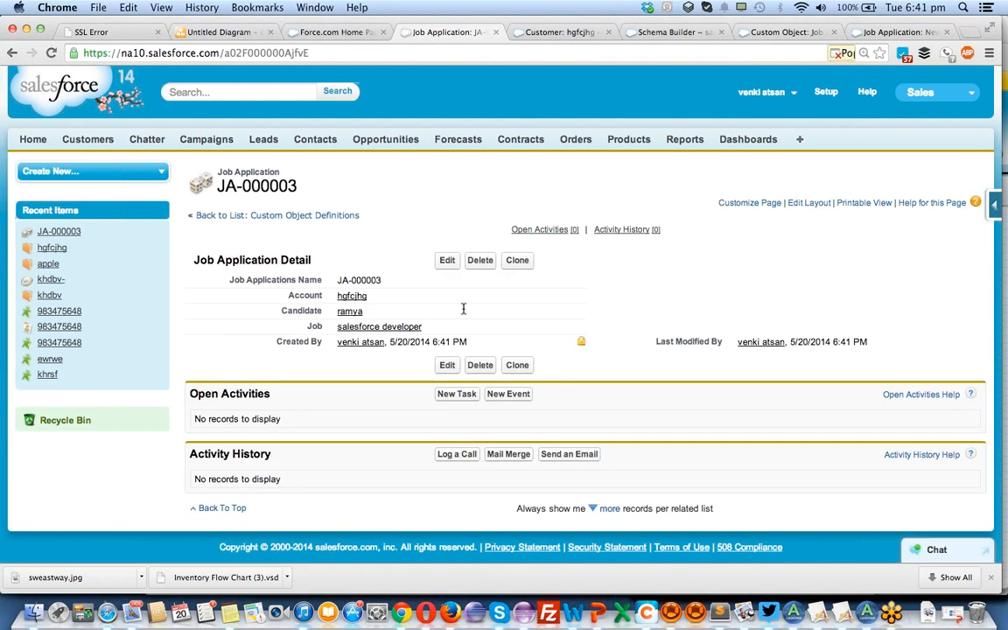
Clone the saved job application twice, saving each copy with the same account, candidate and job.
{"action": "left_click", "coordinate": [518, 264]}
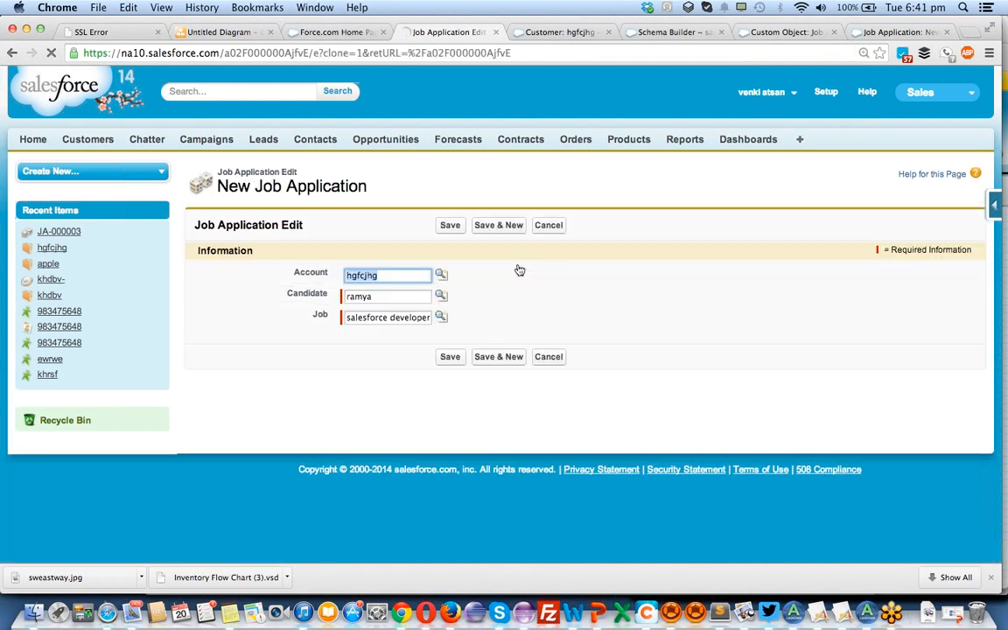
{"action": "left_click", "coordinate": [452, 357]}
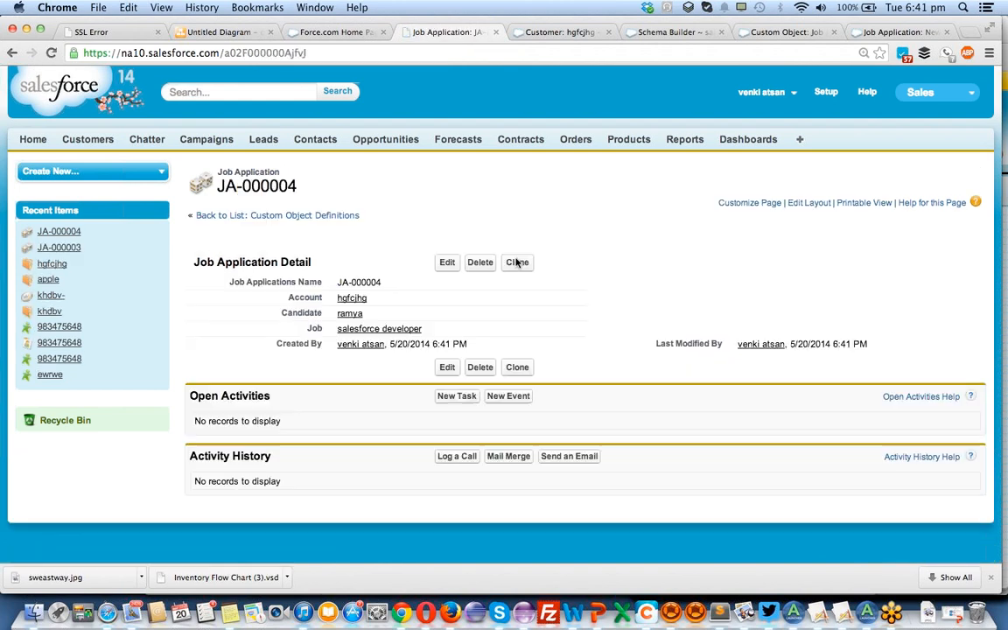
{"action": "left_click", "coordinate": [518, 263]}
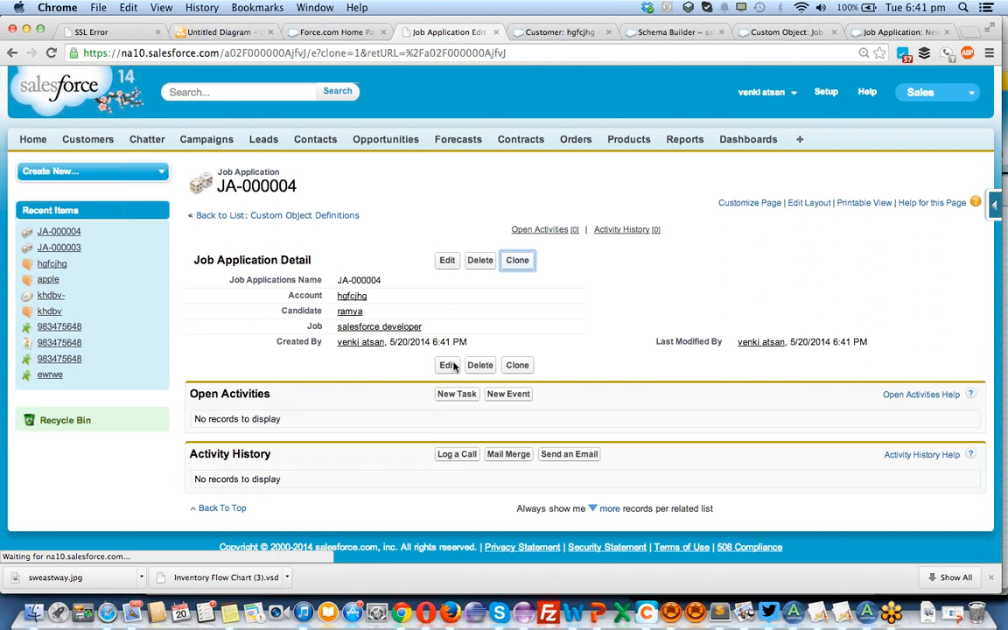
{"action": "left_click", "coordinate": [448, 357]}
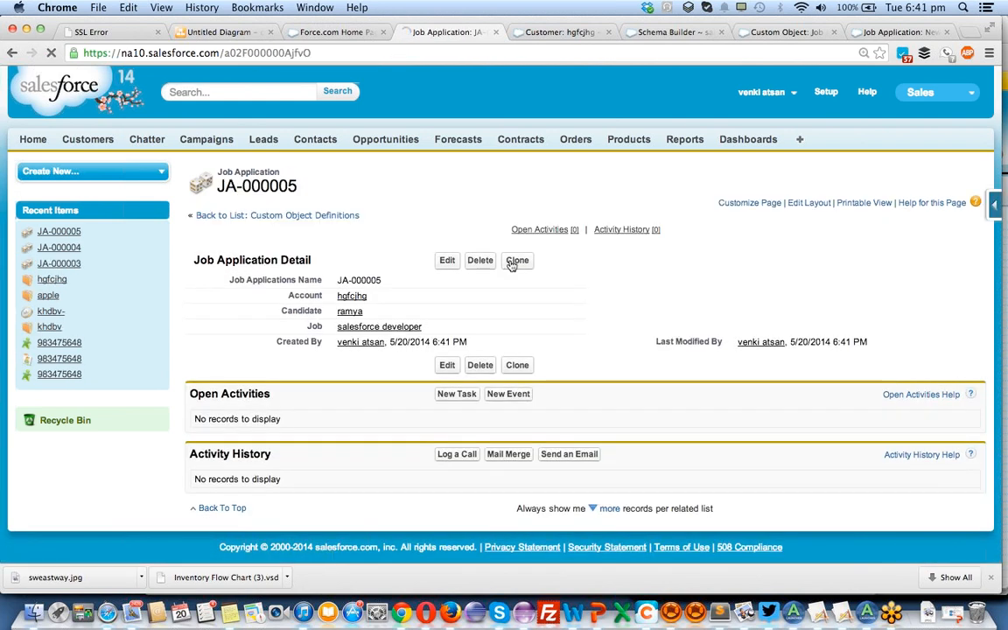
Clone the job application again, replace the candidate with the second recently viewed one, and save the copy.
{"action": "left_click", "coordinate": [514, 262]}
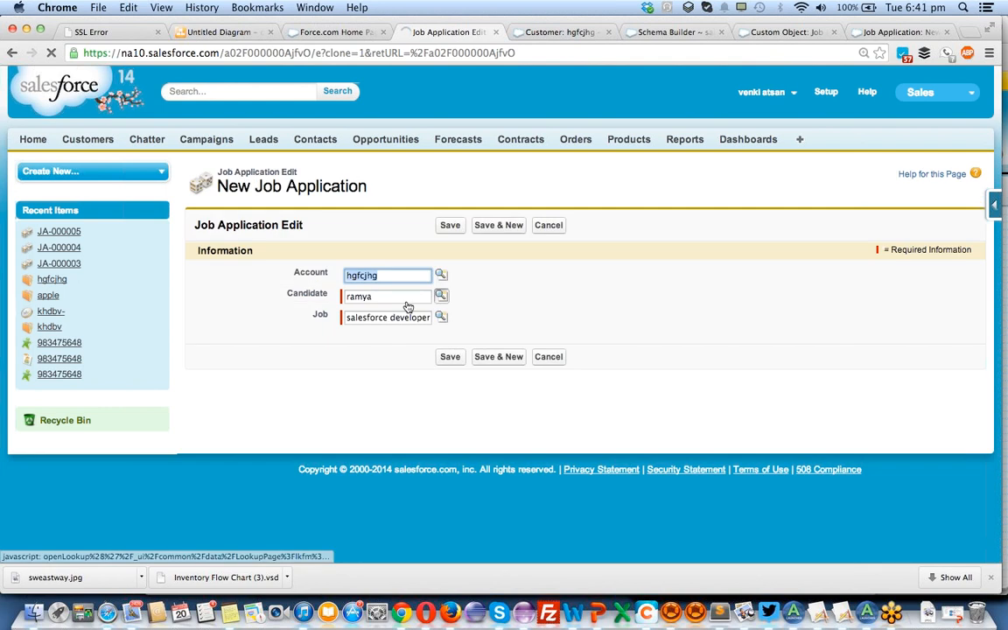
{"action": "left_click", "coordinate": [441, 296]}
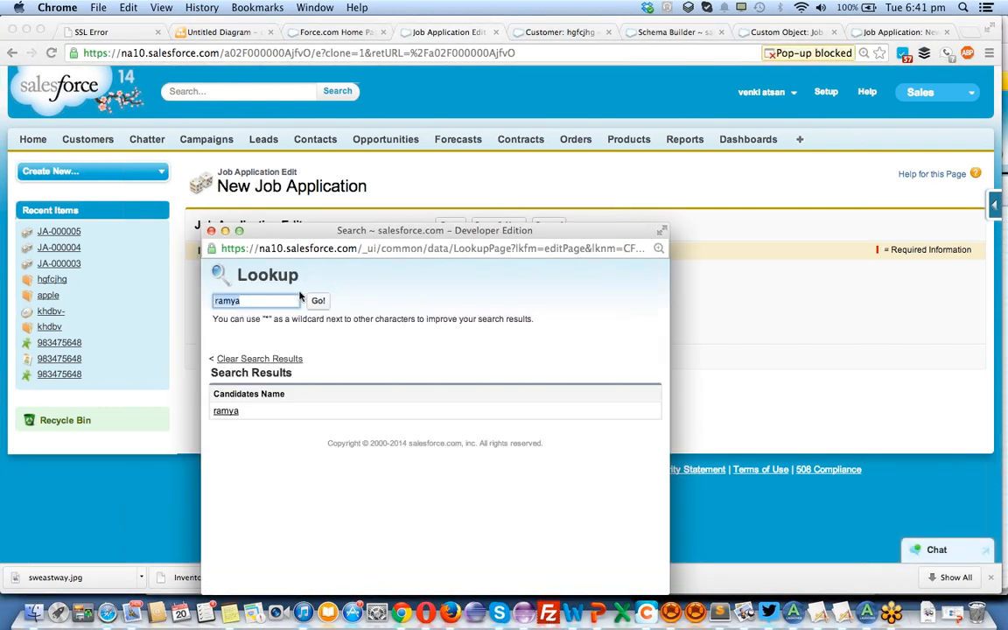
{"action": "left_click", "coordinate": [284, 299]}
{"action": "left_click", "coordinate": [259, 359]}
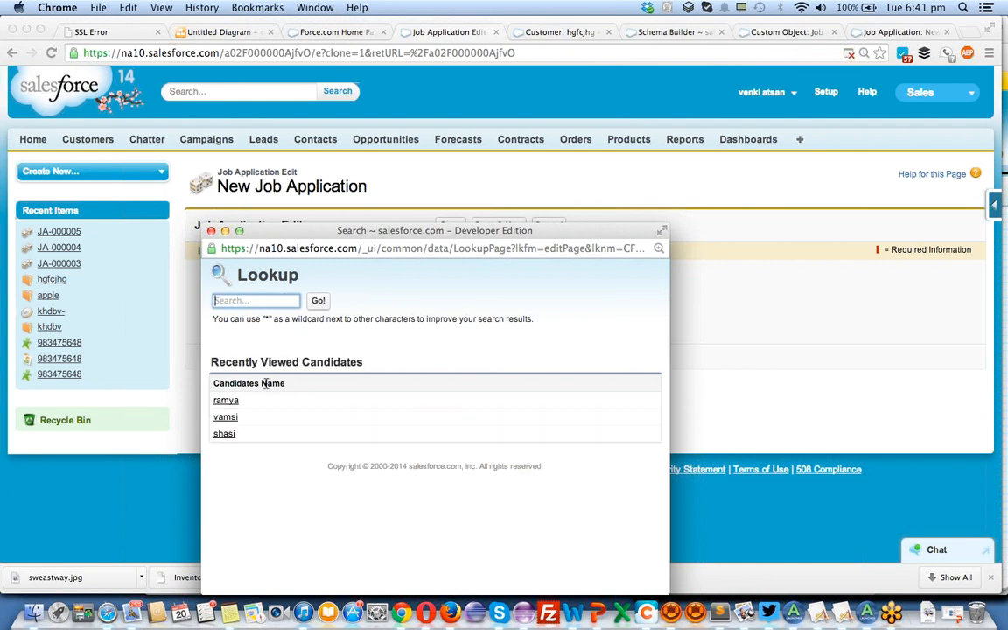
{"action": "left_click", "coordinate": [227, 418]}
{"action": "left_click", "coordinate": [457, 360]}
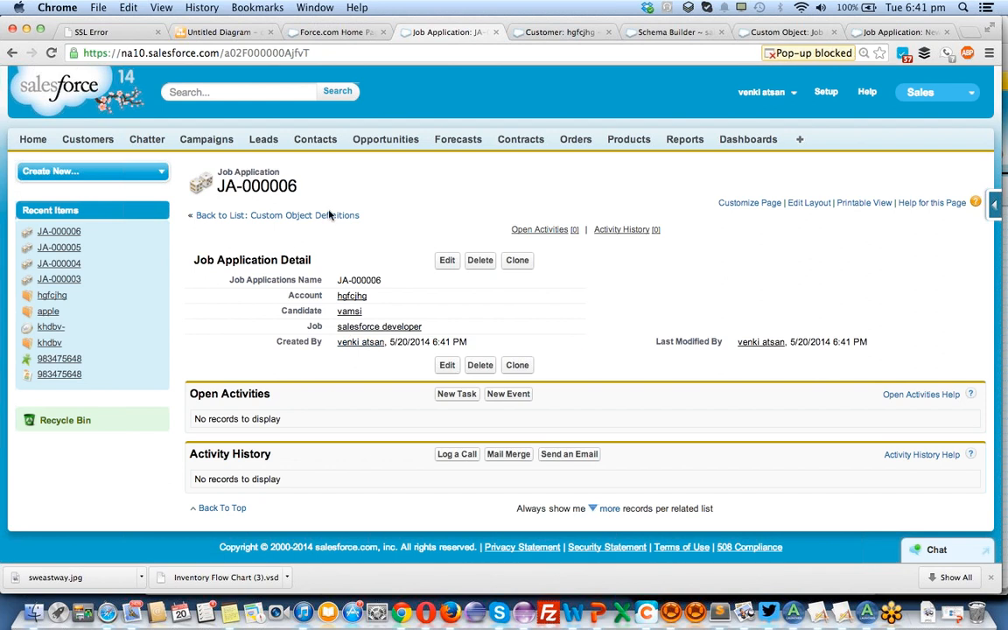
{"action": "mouse_move", "coordinate": [365, 302]}
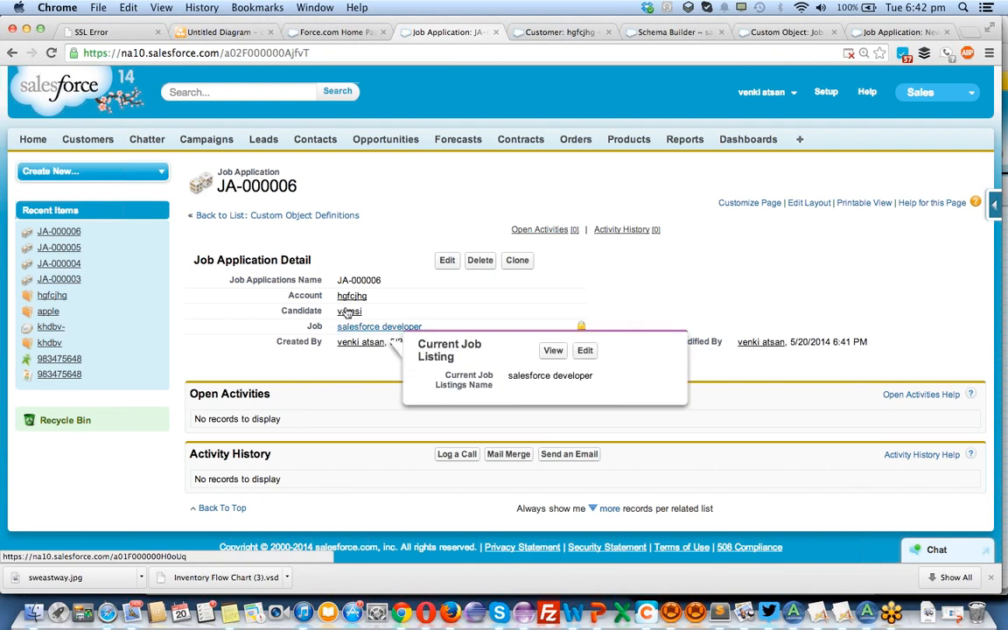
Open the account linked to the job application and review the Job Applications related list at the end of its record.
{"action": "left_click", "coordinate": [348, 300]}
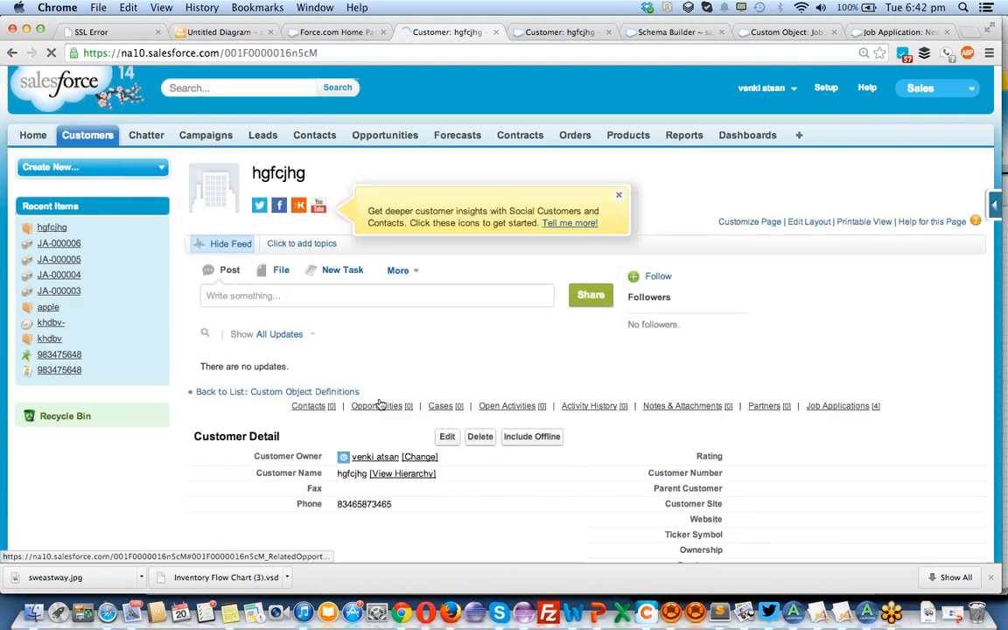
{"action": "scroll", "coordinate": [379, 398], "scroll_direction": "down", "scroll_amount": 2}
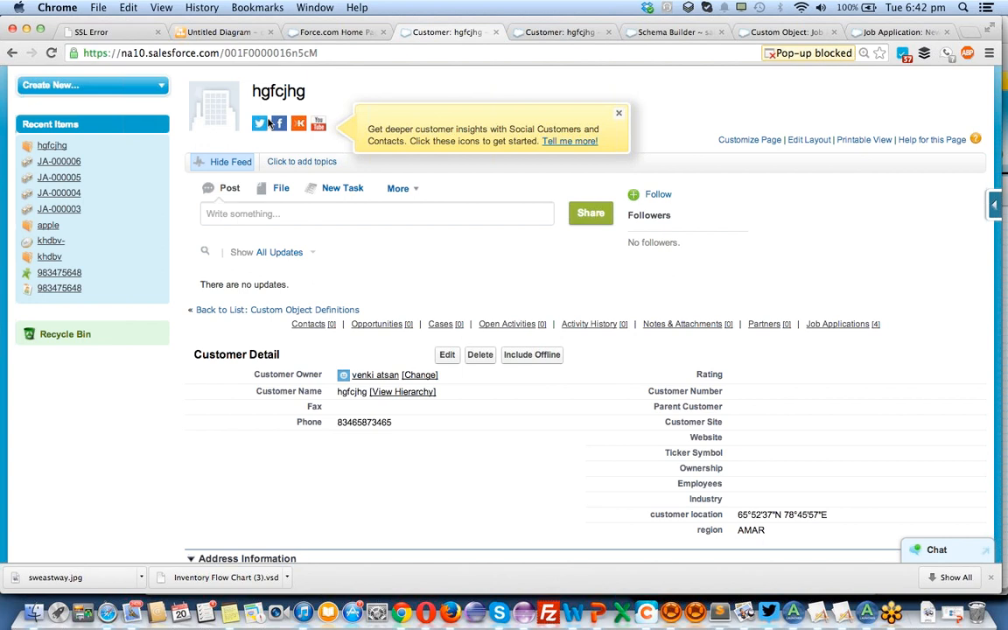
{"action": "scroll", "coordinate": [269, 123], "scroll_direction": "down", "scroll_amount": 10}
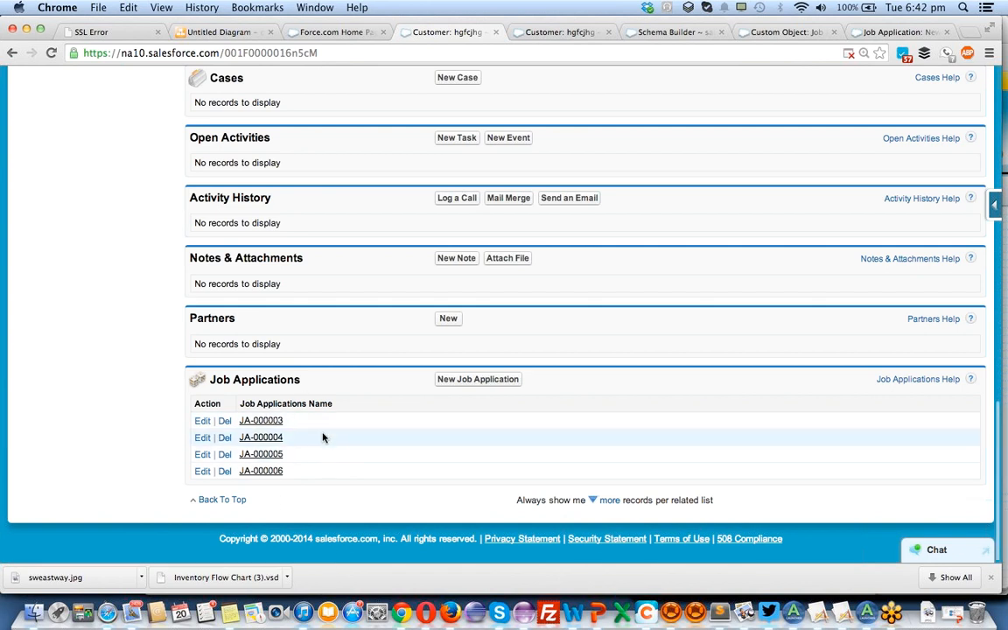
{"action": "left_click", "coordinate": [333, 31]}
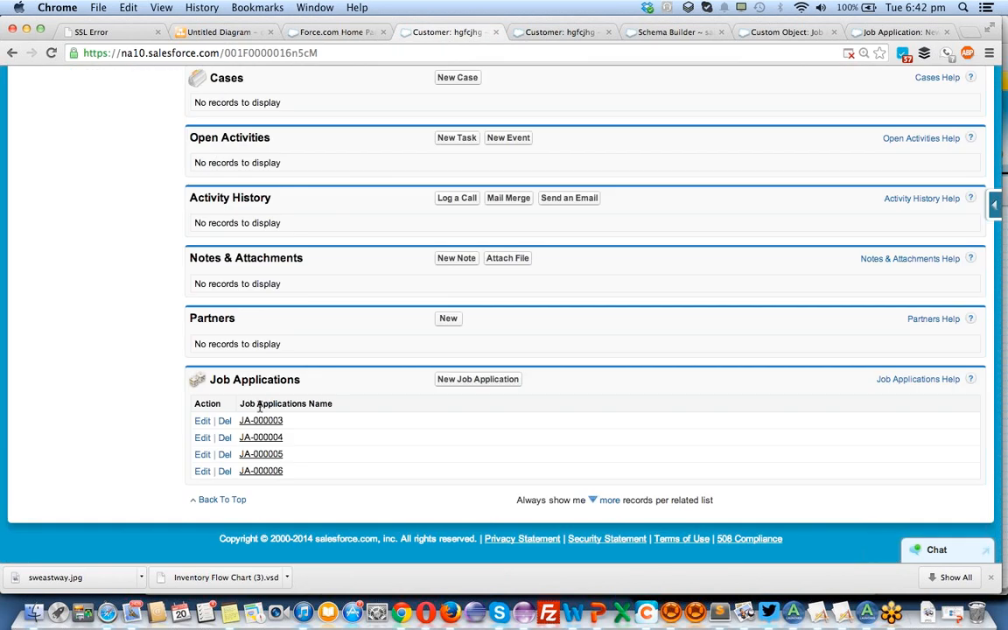
Open the first listed job application in a separate browser tab, go to its candidate's record and check the related lists there.
{"action": "left_click", "coordinate": [260, 422], "text": "super"}
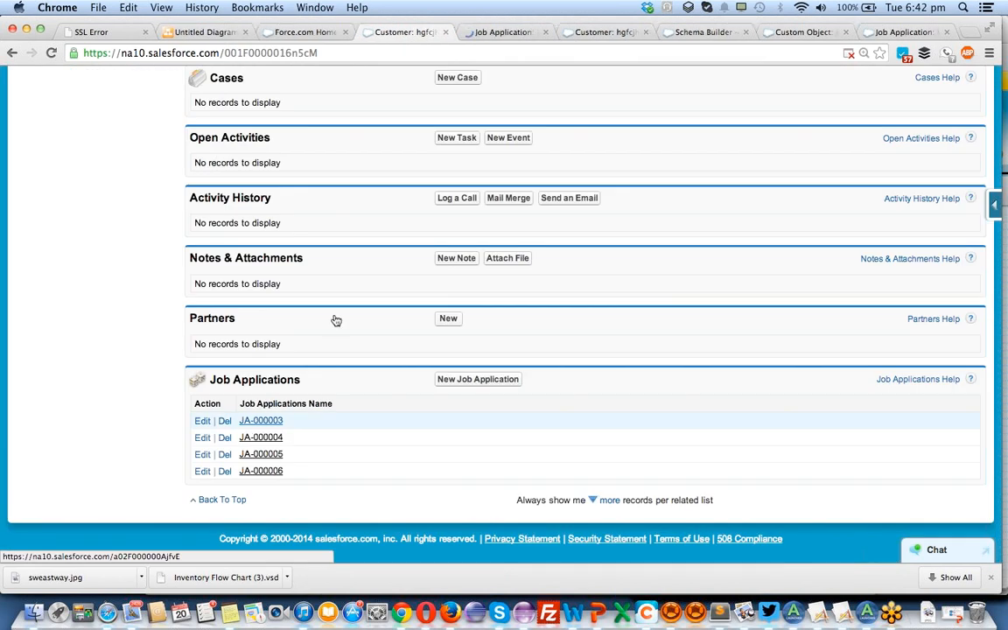
{"action": "left_click", "coordinate": [505, 32]}
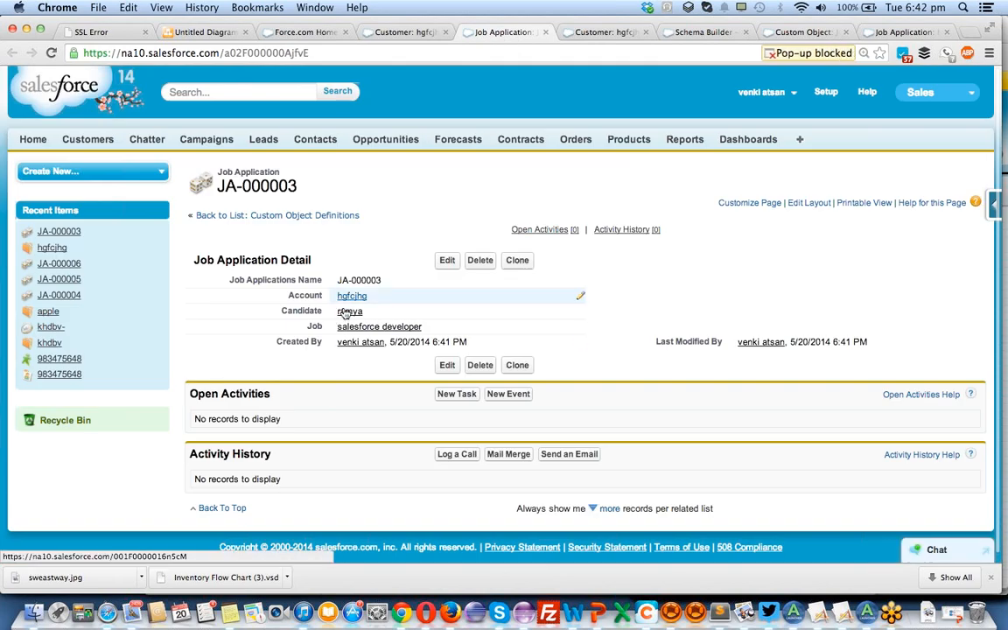
{"action": "mouse_move", "coordinate": [348, 315]}
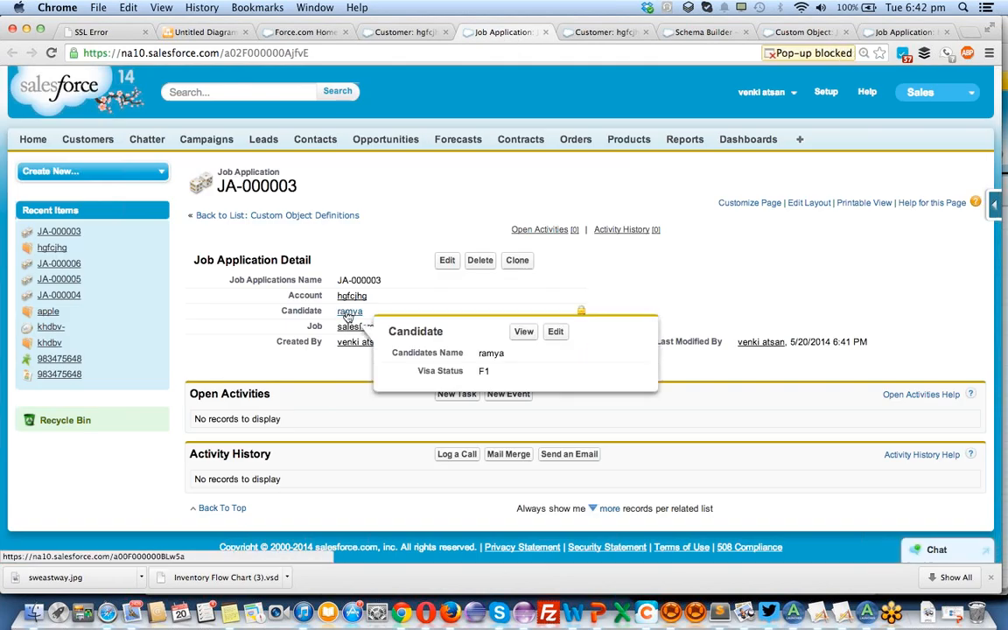
{"action": "left_click", "coordinate": [348, 313]}
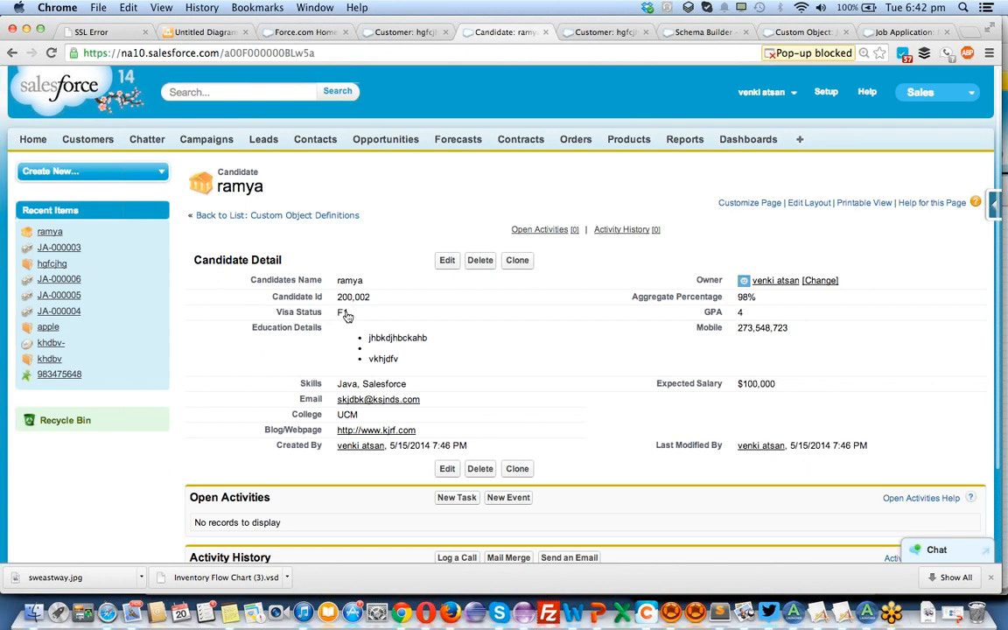
{"action": "scroll", "coordinate": [346, 316], "scroll_direction": "down", "scroll_amount": 3}
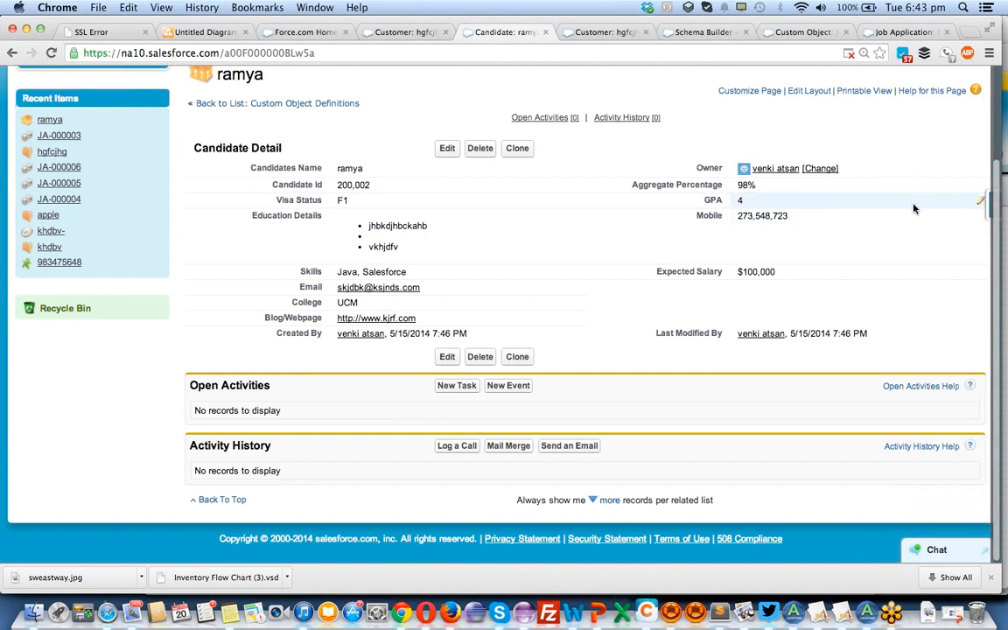
Open the Candidate page layout for editing and add the Job Applications related list above Open Activities.
{"action": "left_click", "coordinate": [995, 207]}
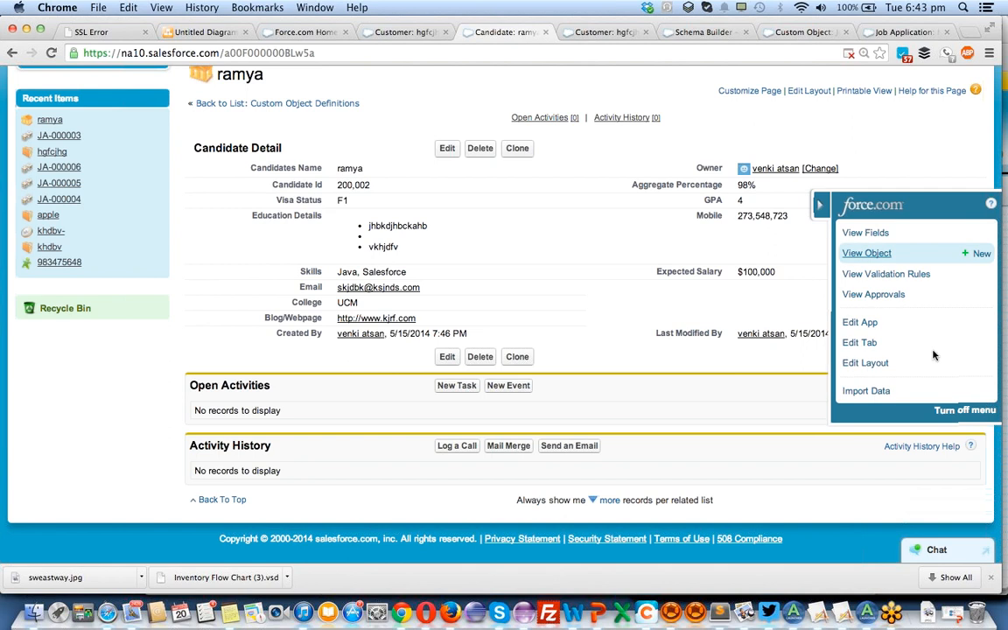
{"action": "left_click", "coordinate": [881, 364]}
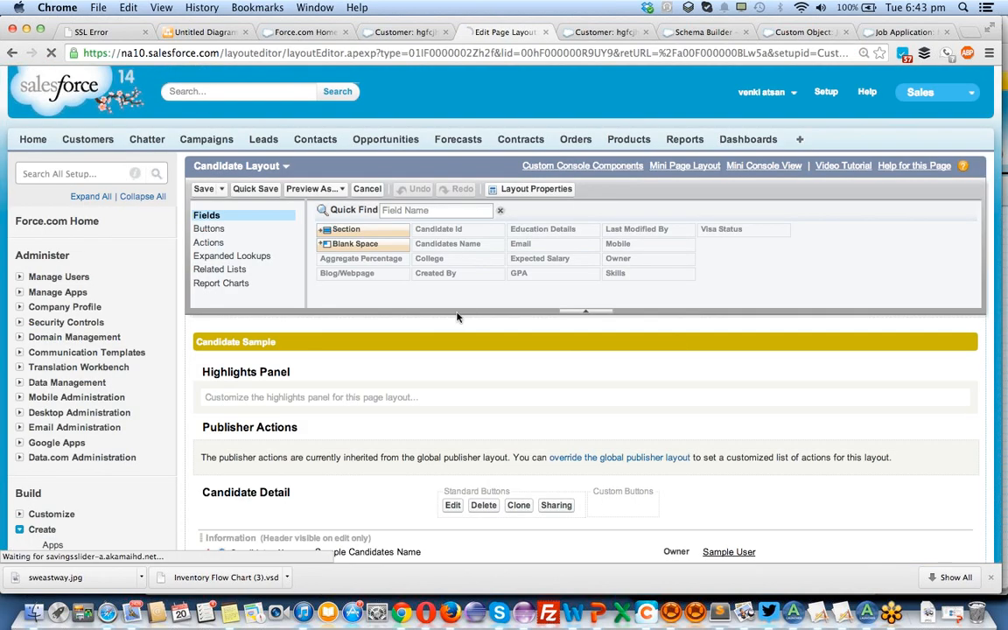
{"action": "left_click", "coordinate": [220, 269]}
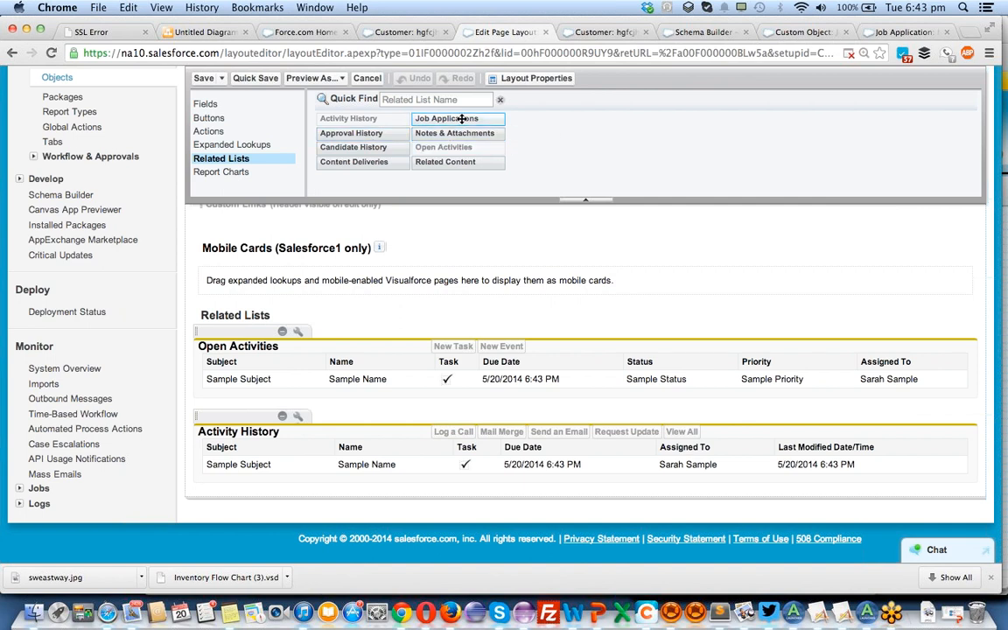
{"action": "left_click_drag", "start_coordinate": [462, 119], "coordinate": [408, 333]}
{"action": "left_click_drag", "start_coordinate": [446, 119], "coordinate": [366, 392]}
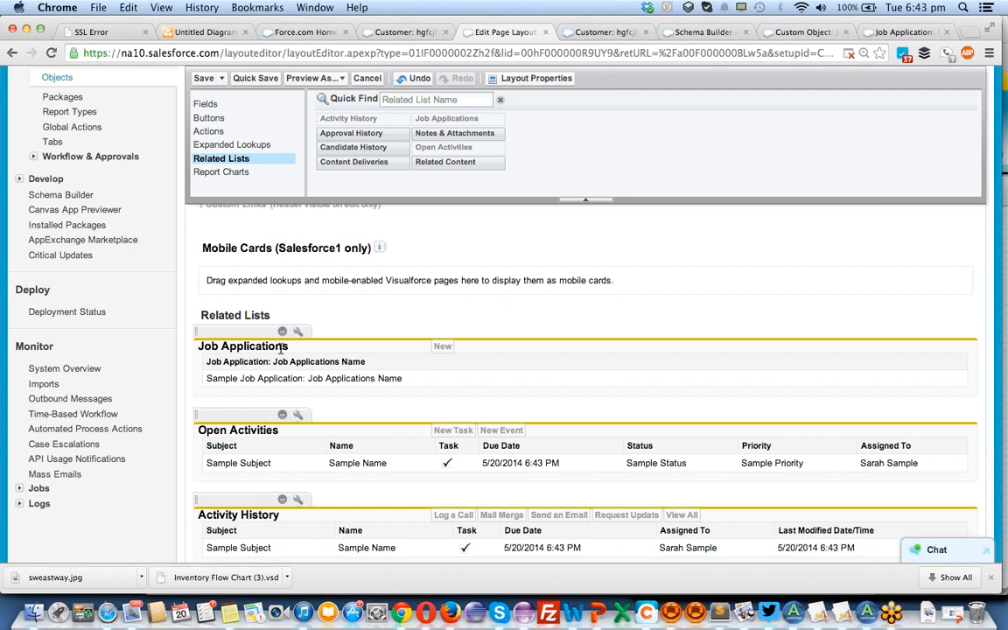
Save the Candidate layout, overwriting users' related list customizations, and review the Job Applications list on the candidate record.
{"action": "scroll", "coordinate": [232, 260], "scroll_direction": "up", "scroll_amount": 5}
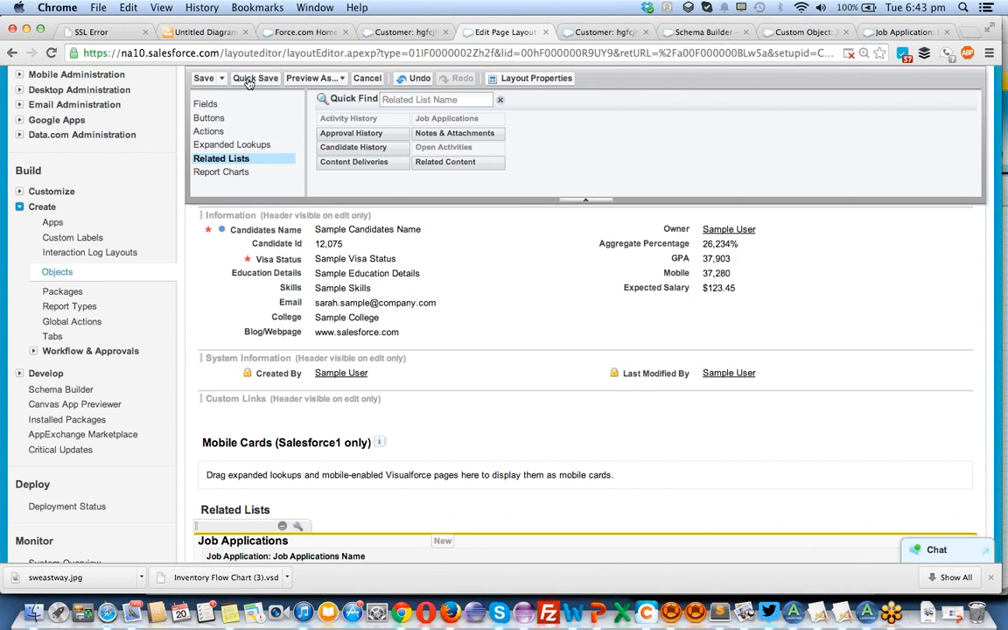
{"action": "left_click", "coordinate": [205, 79]}
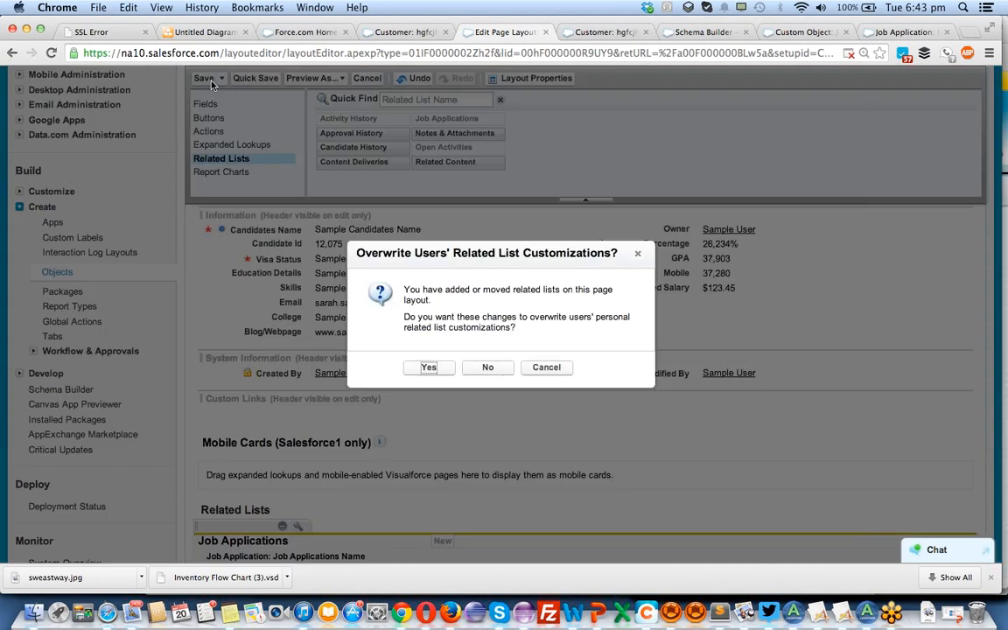
{"action": "left_click", "coordinate": [435, 371]}
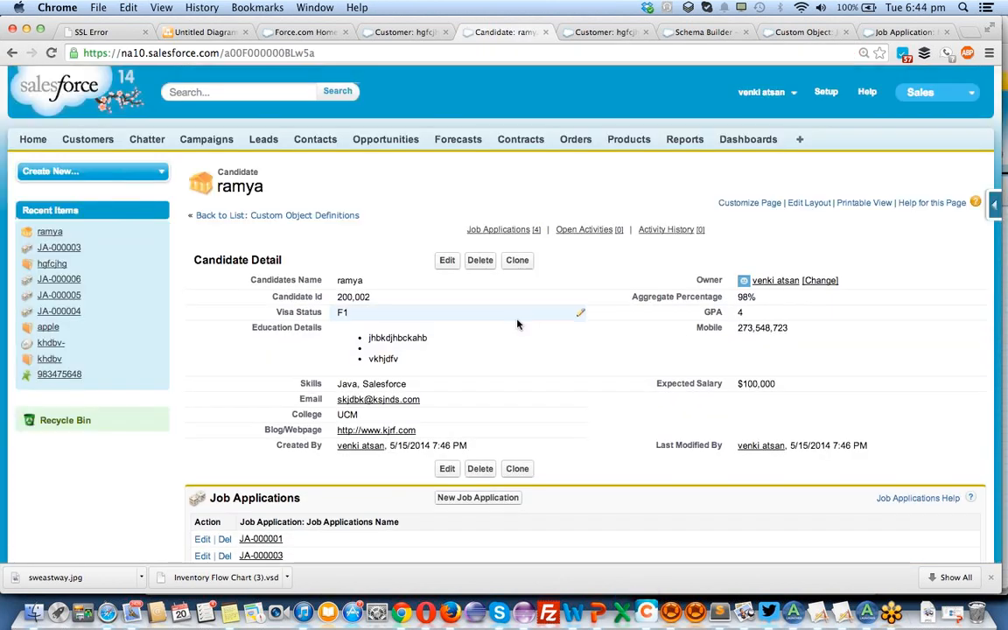
{"action": "scroll", "coordinate": [517, 324], "scroll_direction": "down", "scroll_amount": 5}
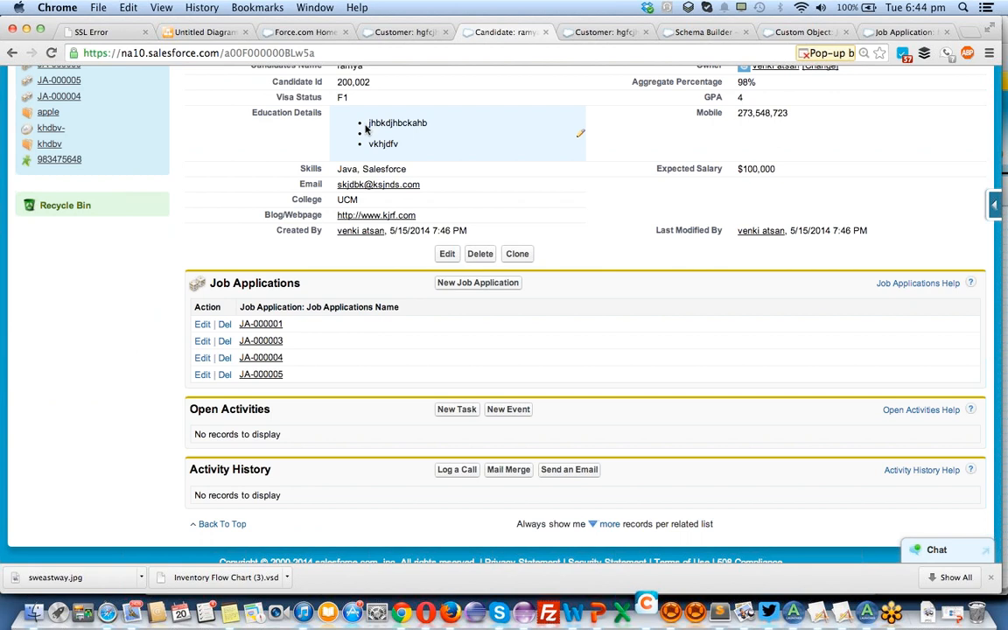
{"action": "scroll", "coordinate": [319, 291], "scroll_direction": "up", "scroll_amount": 2}
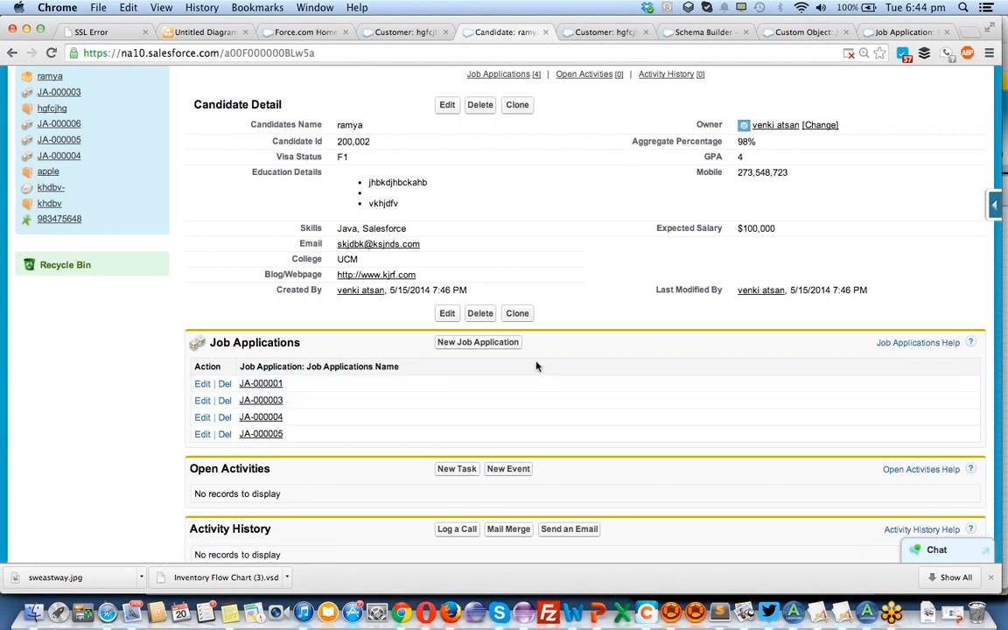
Open the Candidate page layout in a separate browser tab and open the properties of its Job Applications related list.
{"action": "left_click", "coordinate": [995, 207]}
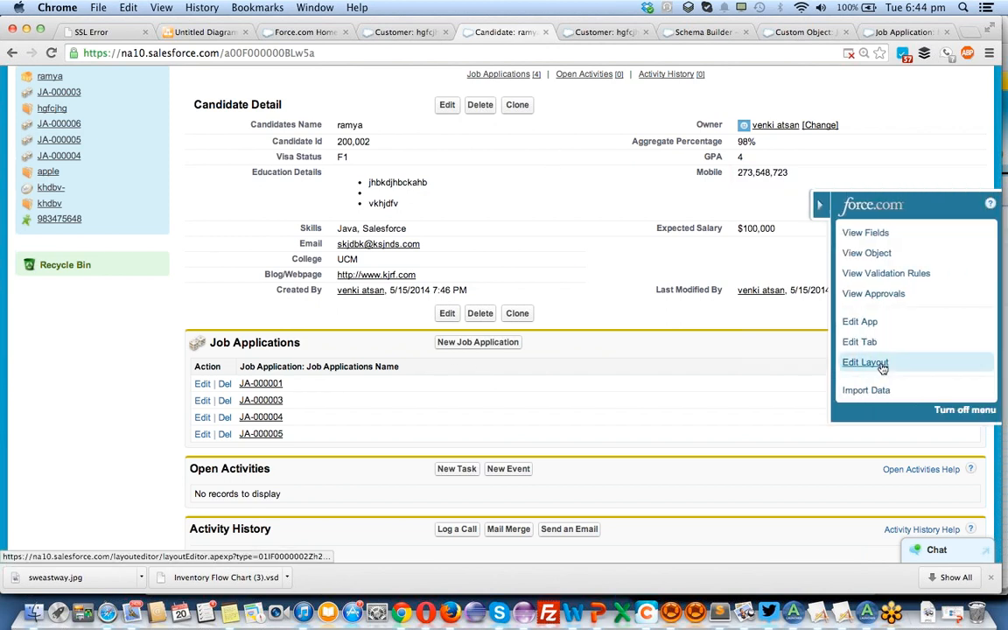
{"action": "left_click", "coordinate": [880, 367], "text": "super"}
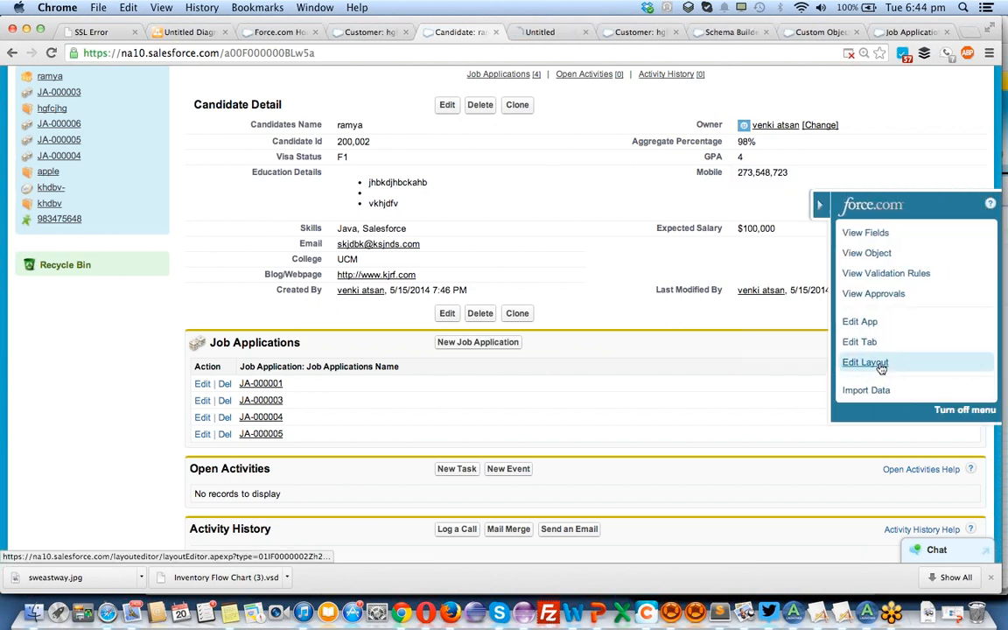
{"action": "left_click", "coordinate": [551, 33]}
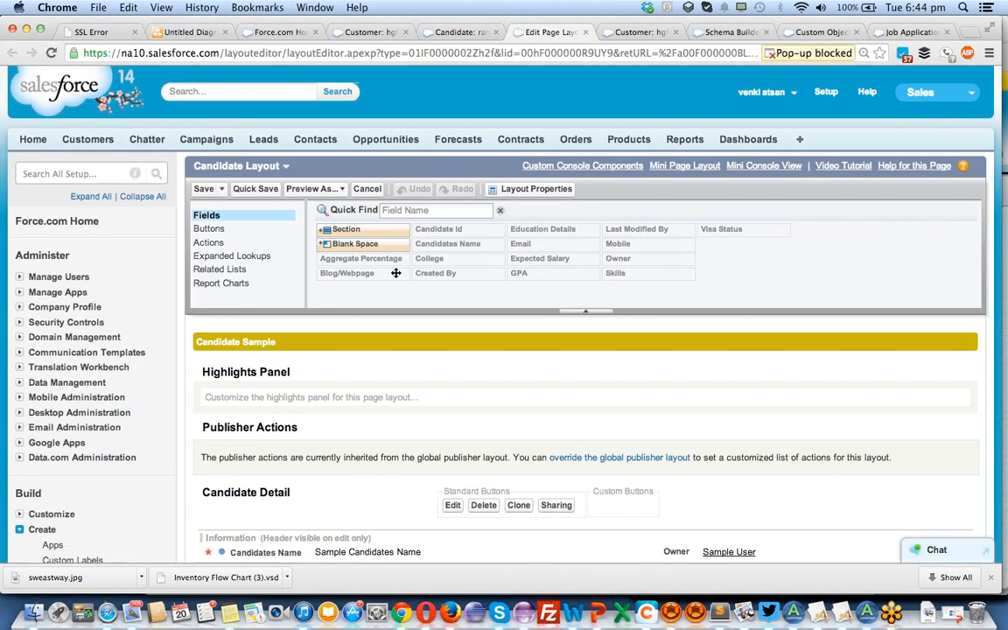
{"action": "scroll", "coordinate": [388, 303], "scroll_direction": "down", "scroll_amount": 1}
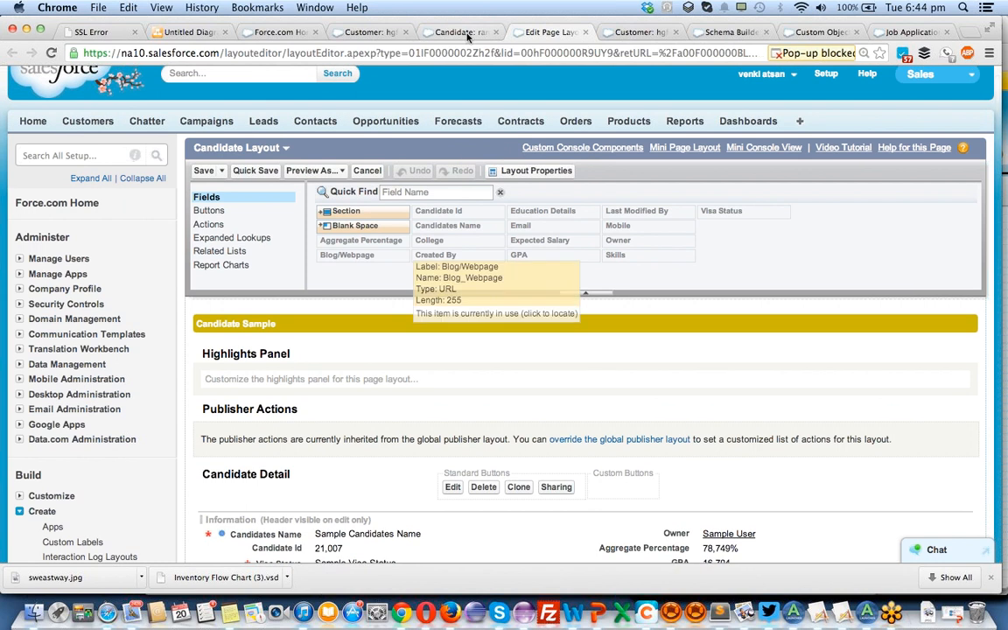
{"action": "left_click", "coordinate": [463, 33]}
{"action": "left_click", "coordinate": [549, 33]}
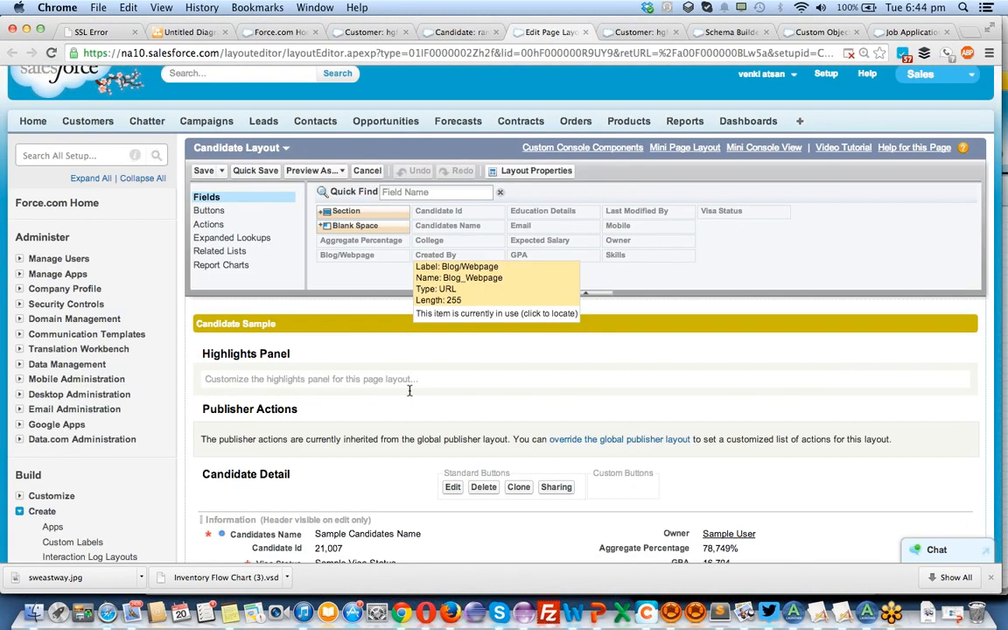
{"action": "scroll", "coordinate": [409, 395], "scroll_direction": "down", "scroll_amount": 10}
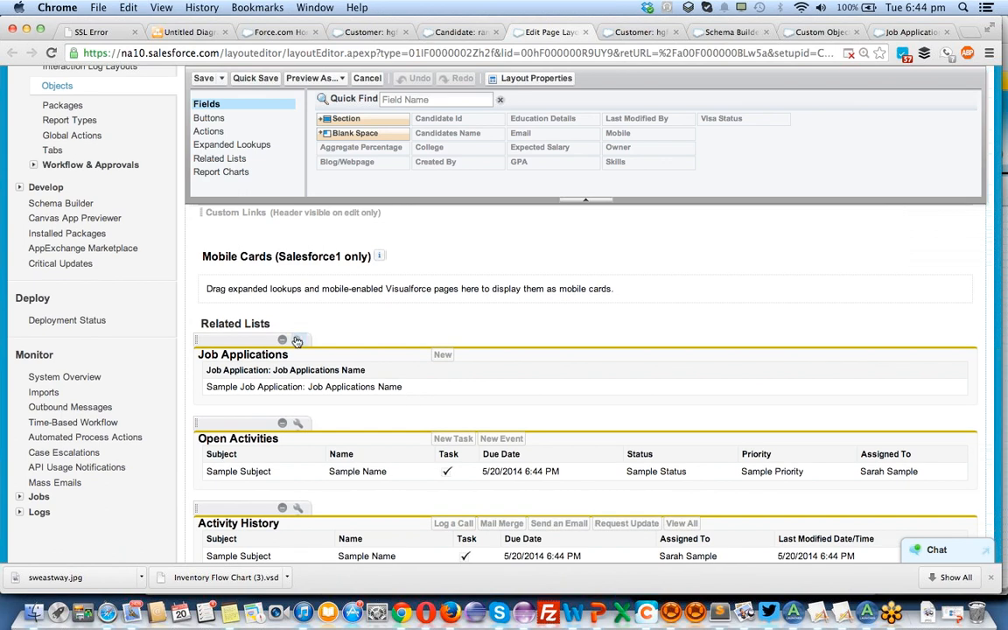
{"action": "left_click", "coordinate": [298, 341]}
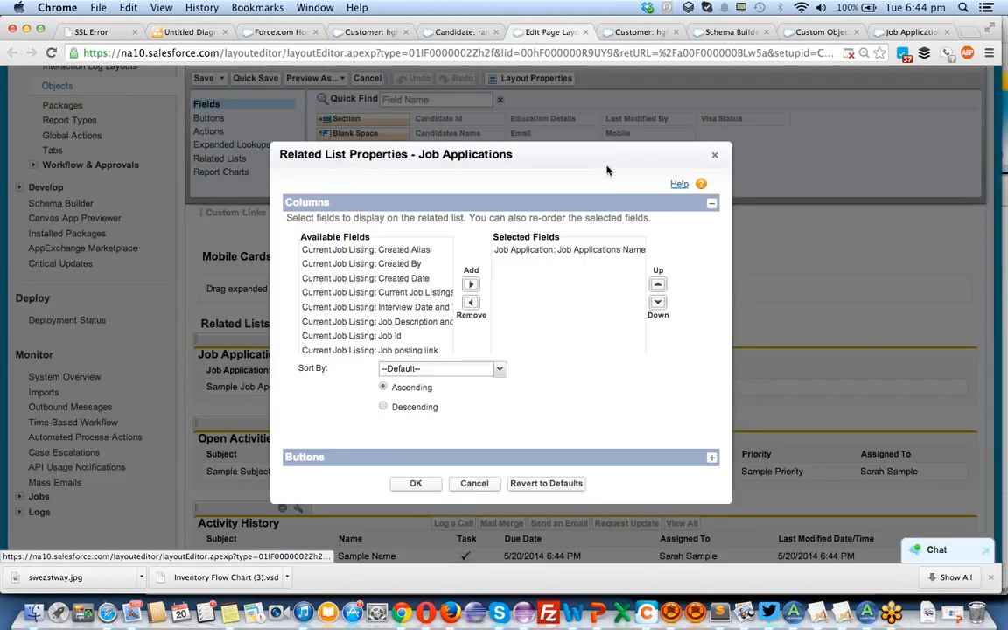
{"action": "left_click", "coordinate": [715, 155]}
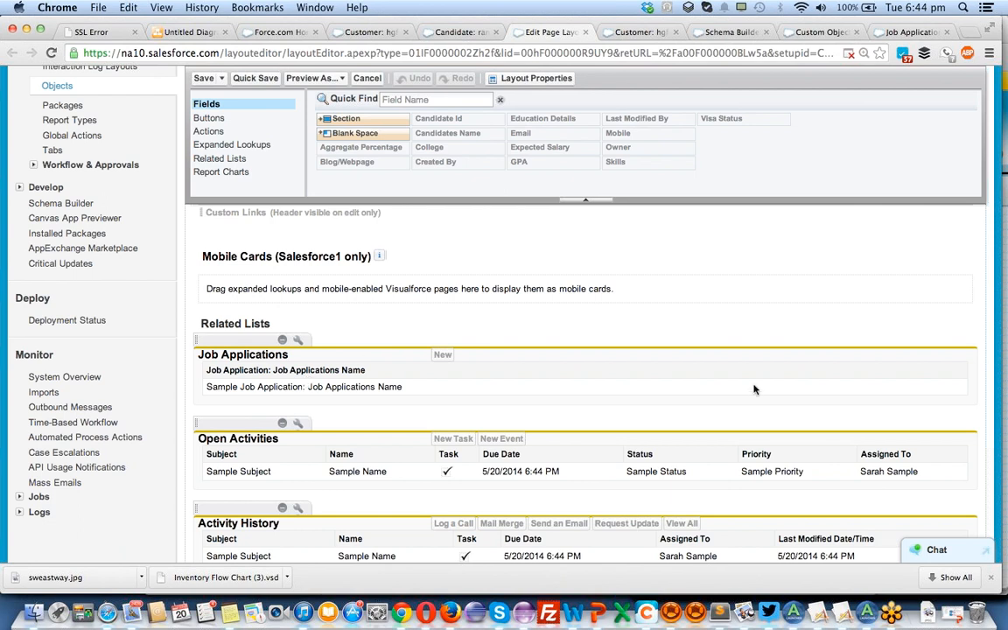
{"action": "left_click", "coordinate": [297, 340]}
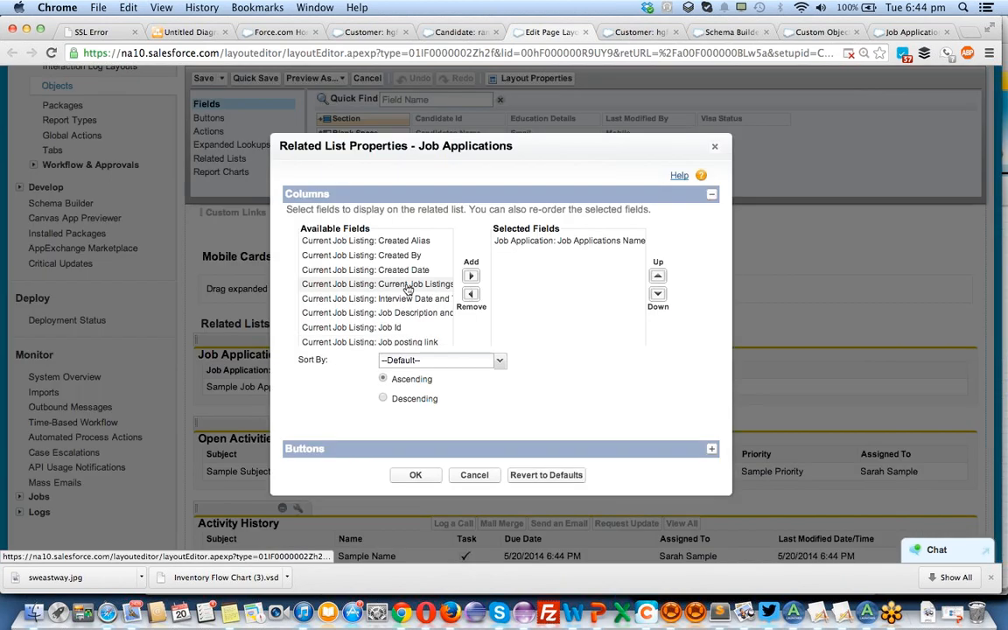
Add the current job listing's Interview Date and Time, Job Id and Joining Date fields as columns of the Job Applications related list.
{"action": "left_click", "coordinate": [398, 255]}
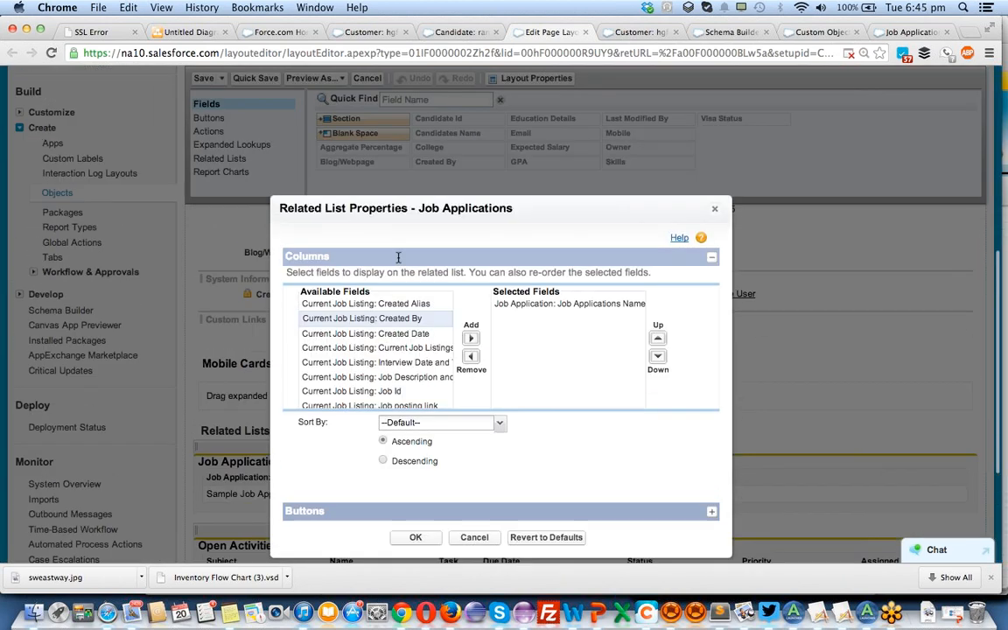
{"action": "scroll", "coordinate": [398, 263], "scroll_direction": "down", "scroll_amount": 3}
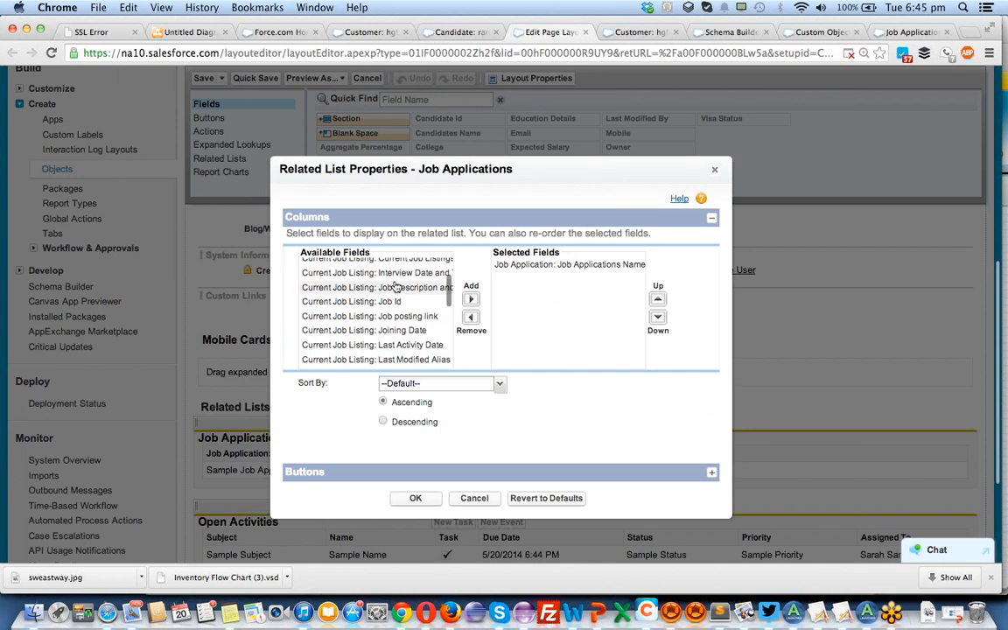
{"action": "scroll", "coordinate": [396, 287], "scroll_direction": "up", "scroll_amount": 1}
{"action": "scroll", "coordinate": [396, 287], "scroll_direction": "down", "scroll_amount": 2}
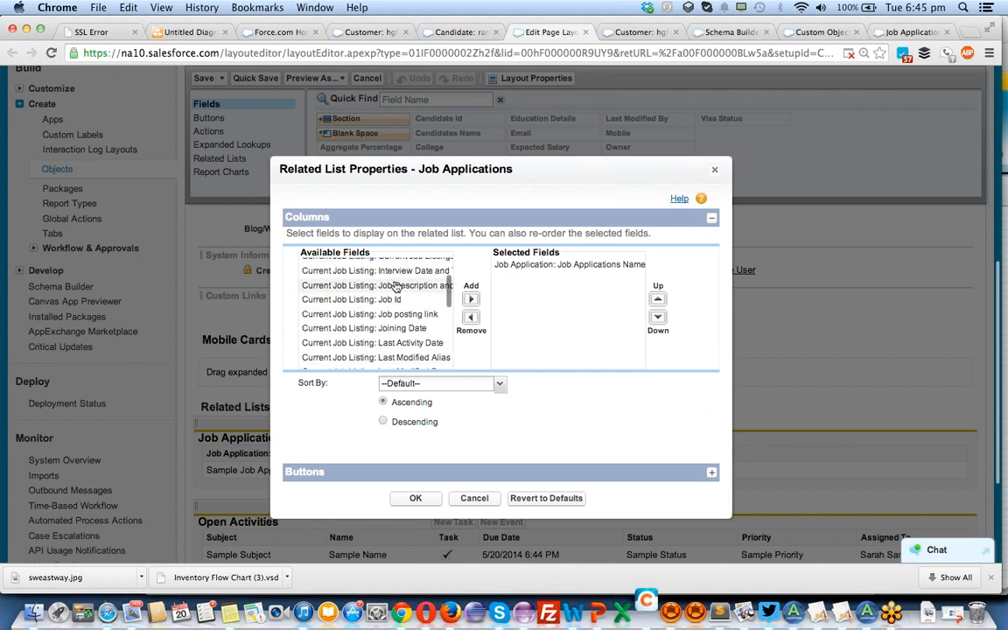
{"action": "left_click", "coordinate": [396, 271]}
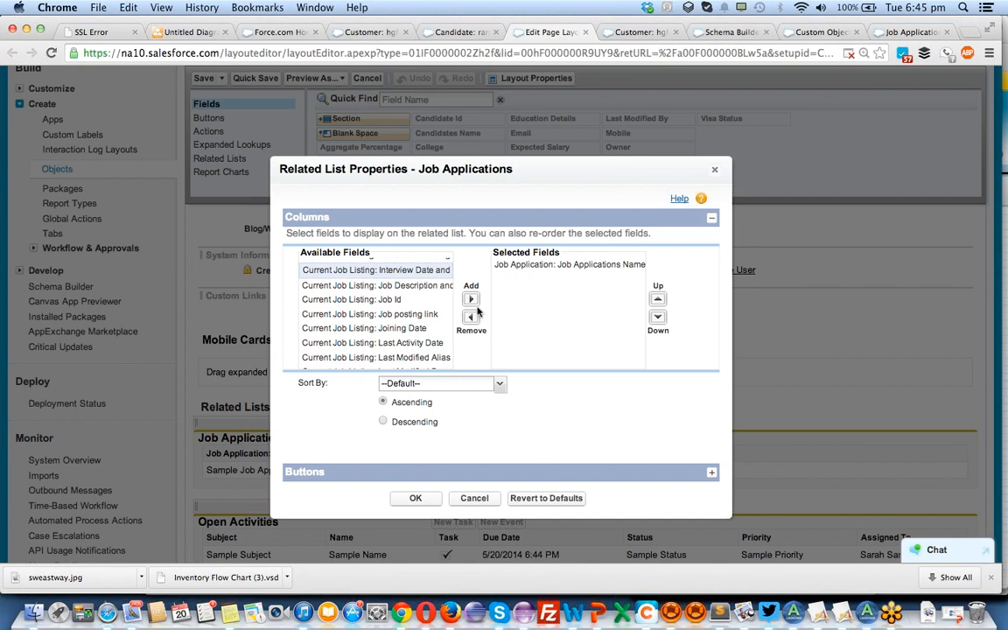
{"action": "left_click", "coordinate": [472, 300]}
{"action": "left_click", "coordinate": [420, 298]}
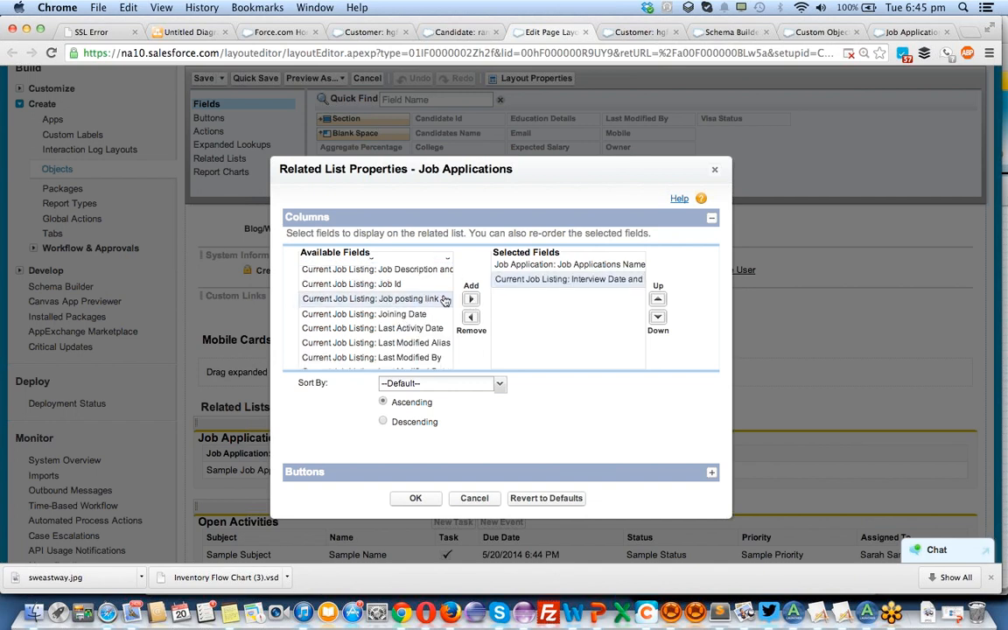
{"action": "left_click", "coordinate": [437, 286]}
{"action": "left_click", "coordinate": [473, 299]}
{"action": "left_click", "coordinate": [420, 299]}
{"action": "left_click", "coordinate": [473, 300]}
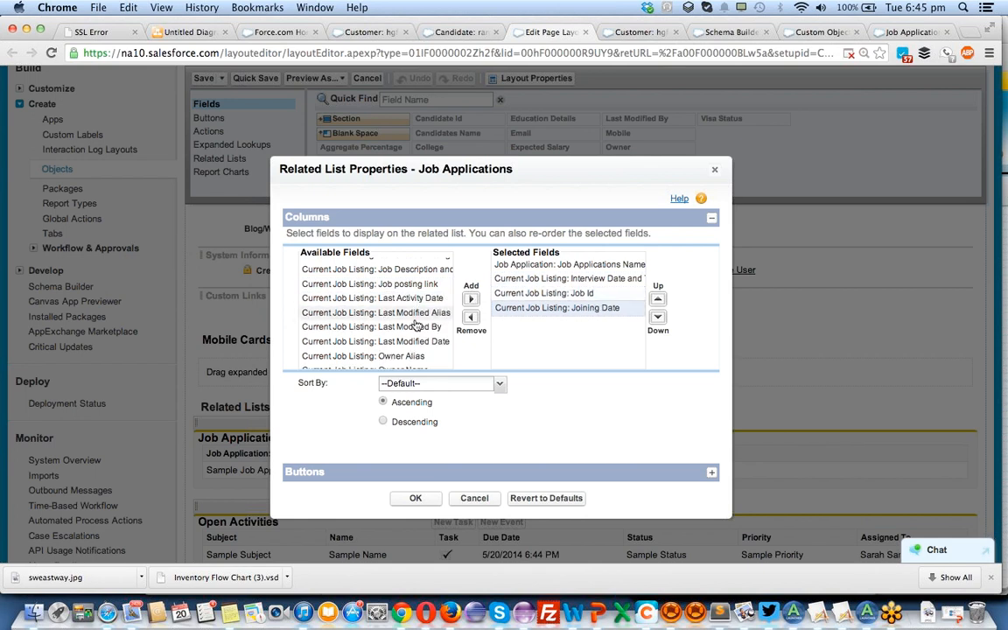
Add the current job listing's Owner Name and Created Date fields to the related list's selected columns.
{"action": "scroll", "coordinate": [411, 332], "scroll_direction": "down", "scroll_amount": 3}
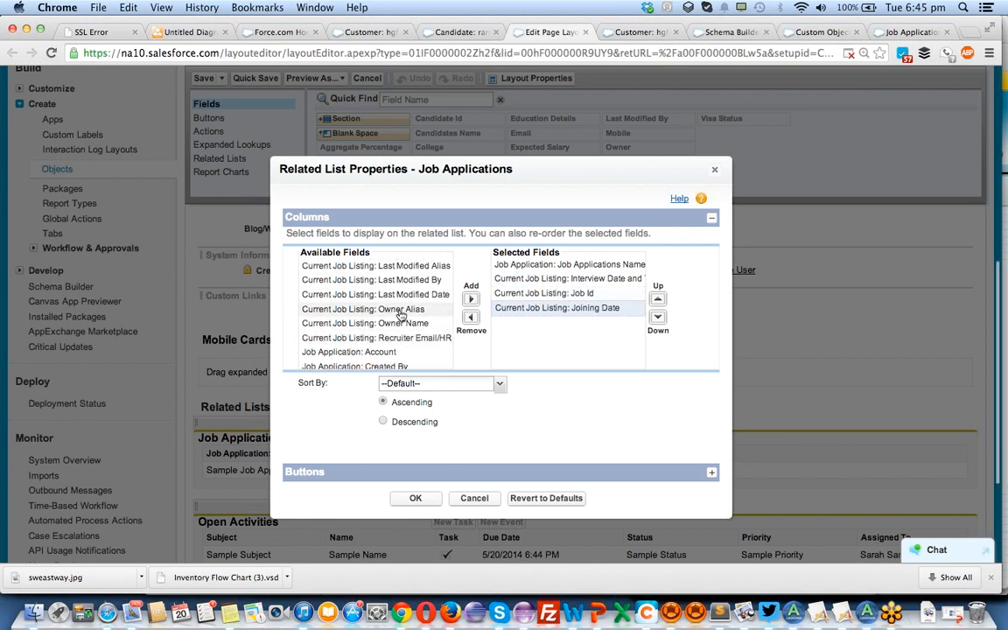
{"action": "left_click", "coordinate": [407, 324]}
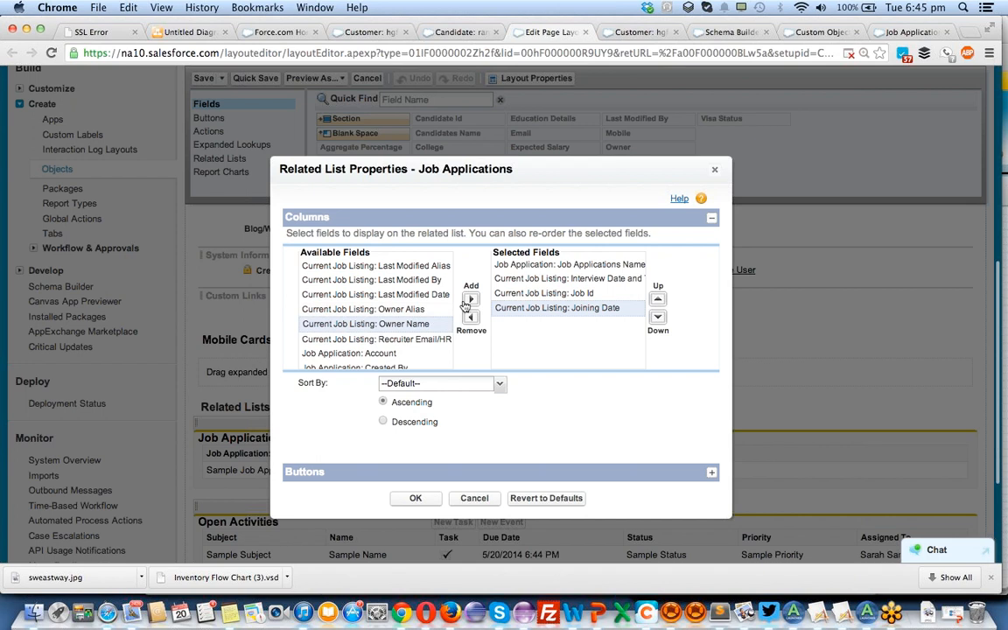
{"action": "left_click", "coordinate": [471, 299]}
{"action": "scroll", "coordinate": [385, 298], "scroll_direction": "up", "scroll_amount": 3}
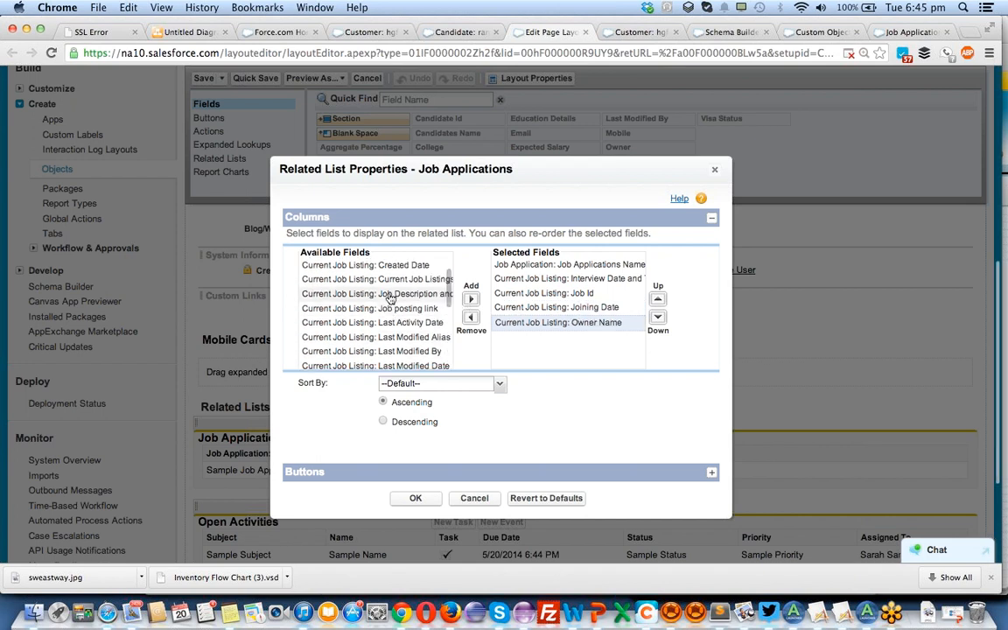
{"action": "left_click", "coordinate": [391, 265]}
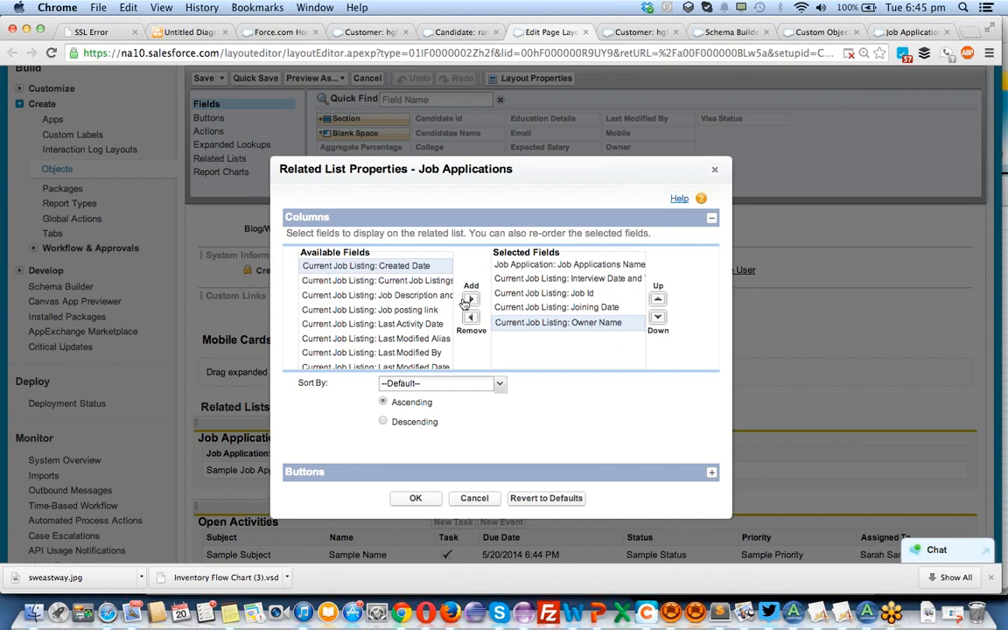
{"action": "left_click", "coordinate": [470, 299]}
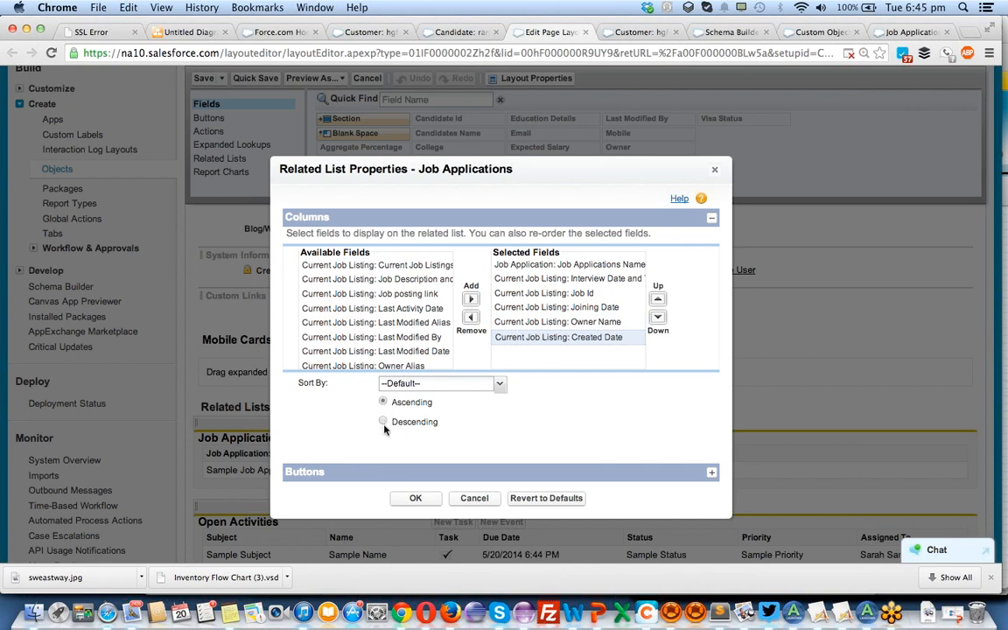
Set the Job Applications related list to sort by the current job listing's Created Date.
{"action": "left_click", "coordinate": [459, 387]}
{"action": "left_click", "coordinate": [459, 388]}
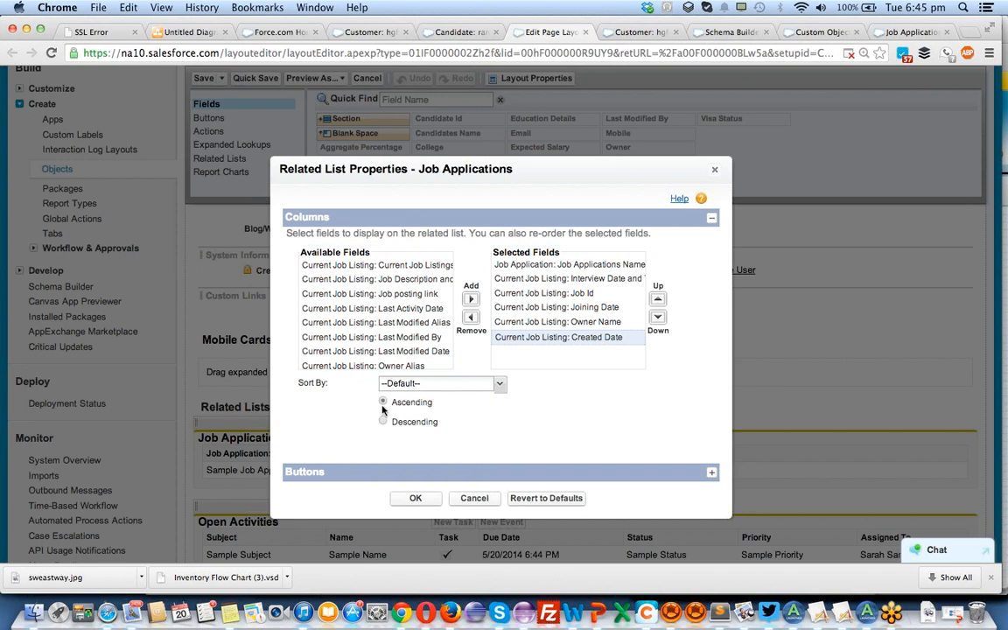
{"action": "left_click", "coordinate": [428, 385]}
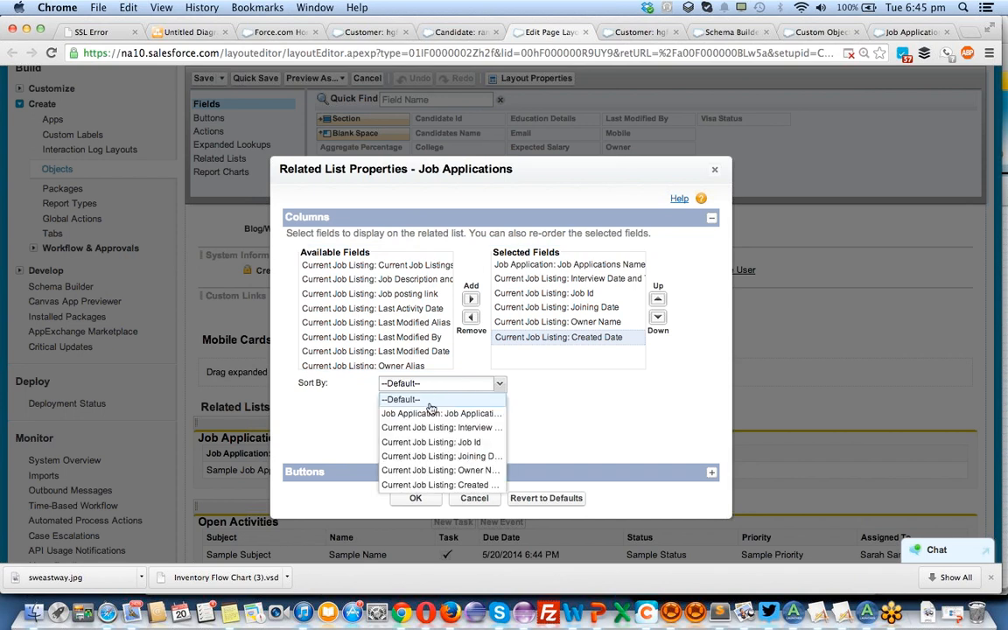
{"action": "scroll", "coordinate": [434, 482], "scroll_direction": "down", "scroll_amount": 1}
{"action": "scroll", "coordinate": [436, 484], "scroll_direction": "down", "scroll_amount": 1}
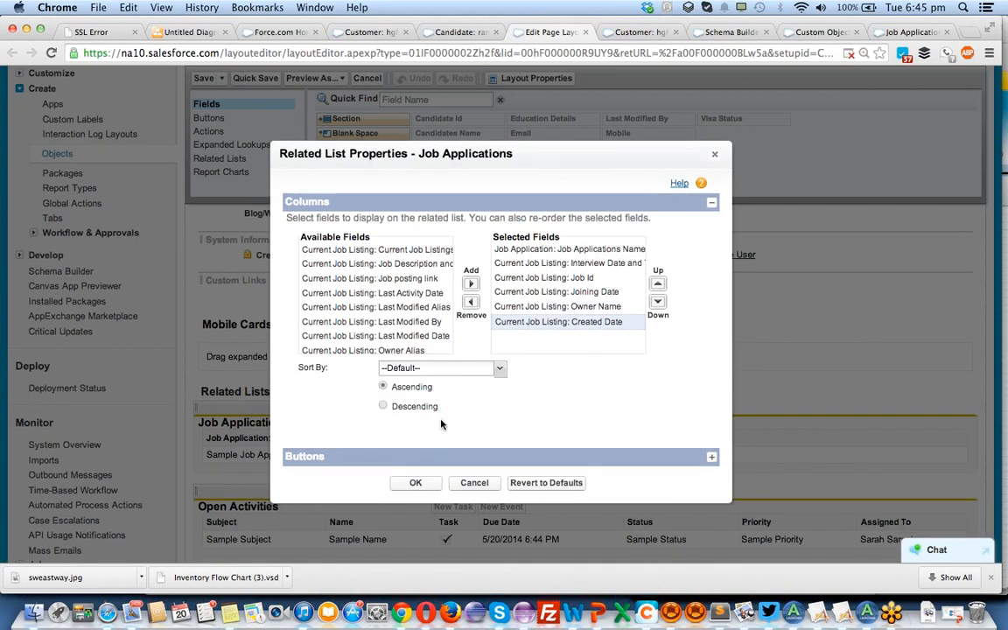
{"action": "left_click", "coordinate": [442, 371]}
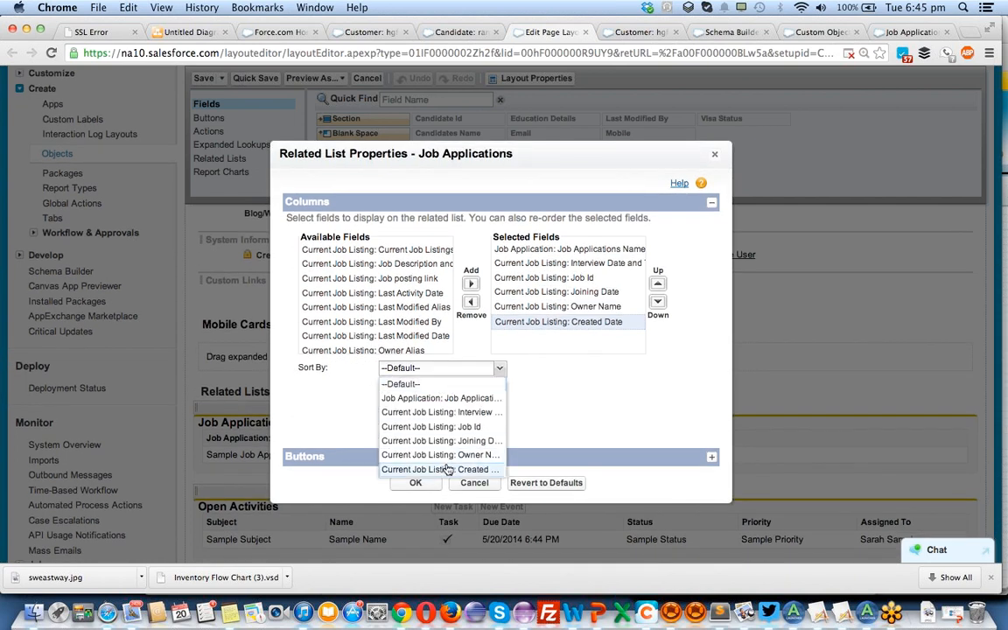
{"action": "left_click", "coordinate": [420, 463]}
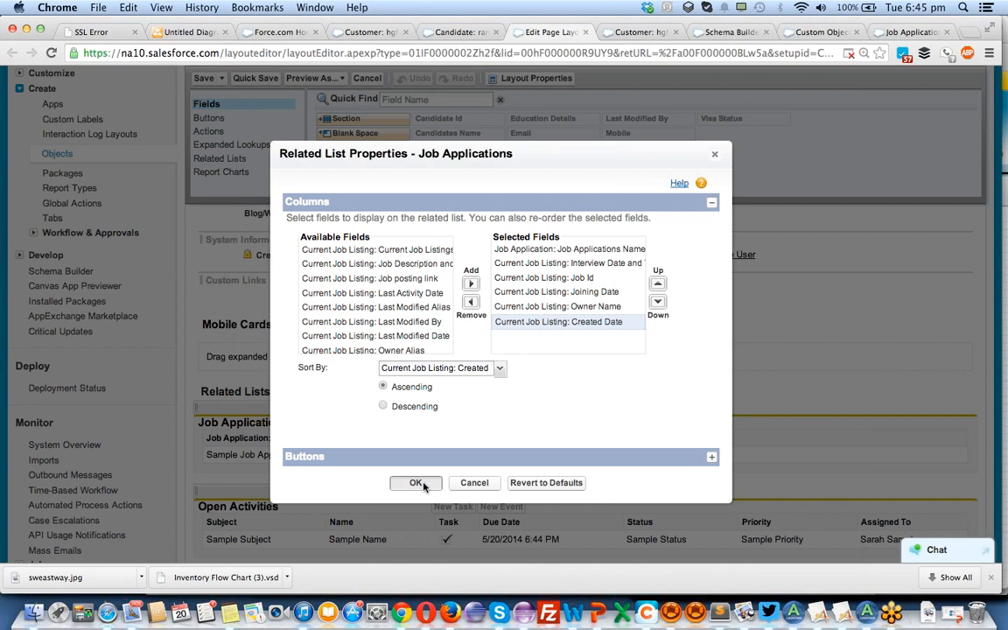
Apply the related list properties, save the Candidate layout, and reload the candidate record to check the Job Applications columns.
{"action": "left_click", "coordinate": [416, 482]}
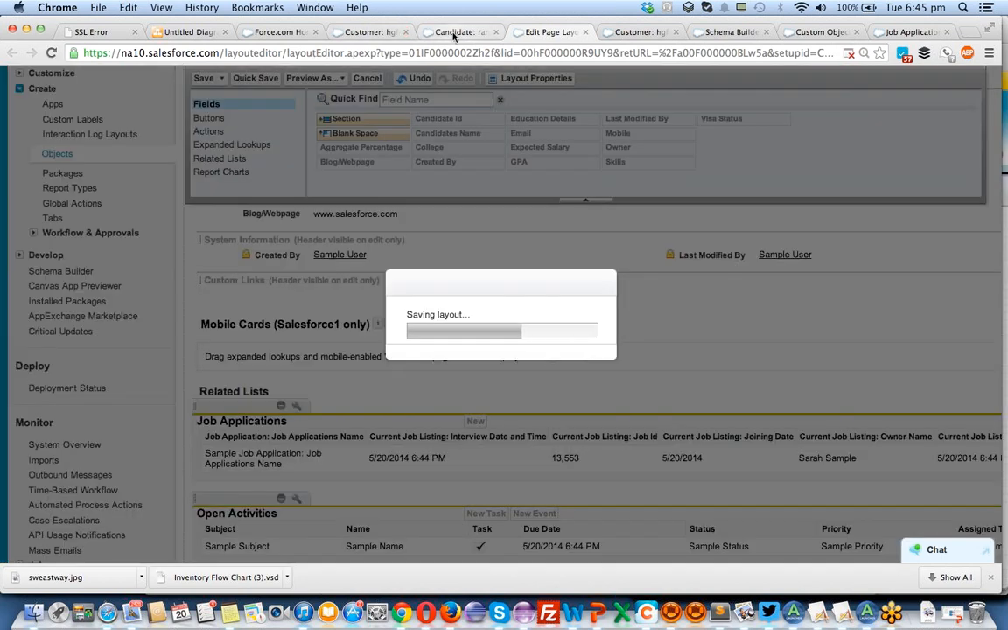
{"action": "left_click", "coordinate": [454, 32]}
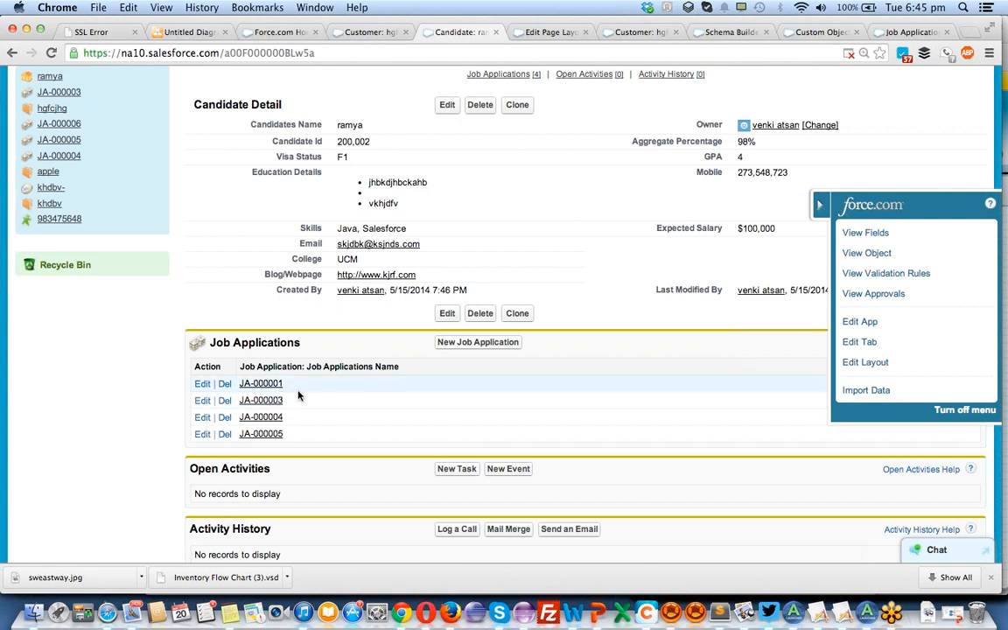
{"action": "key", "text": "super+r"}
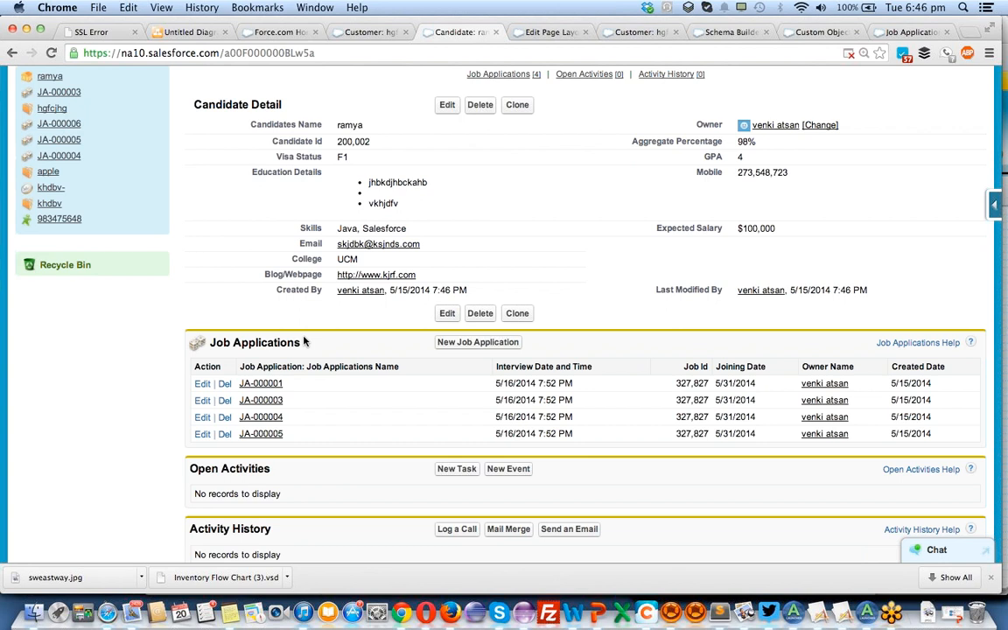
Open the second listed job application, follow its Job link to the salesforce developer listing, and check the related lists there.
{"action": "left_click", "coordinate": [269, 401]}
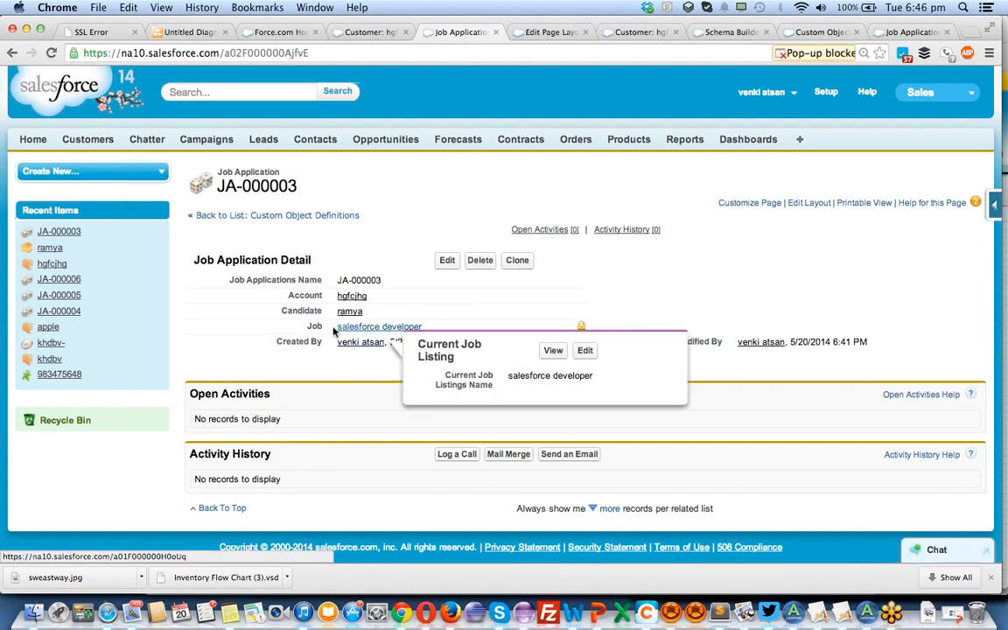
{"action": "left_click_drag", "start_coordinate": [308, 327], "coordinate": [326, 330]}
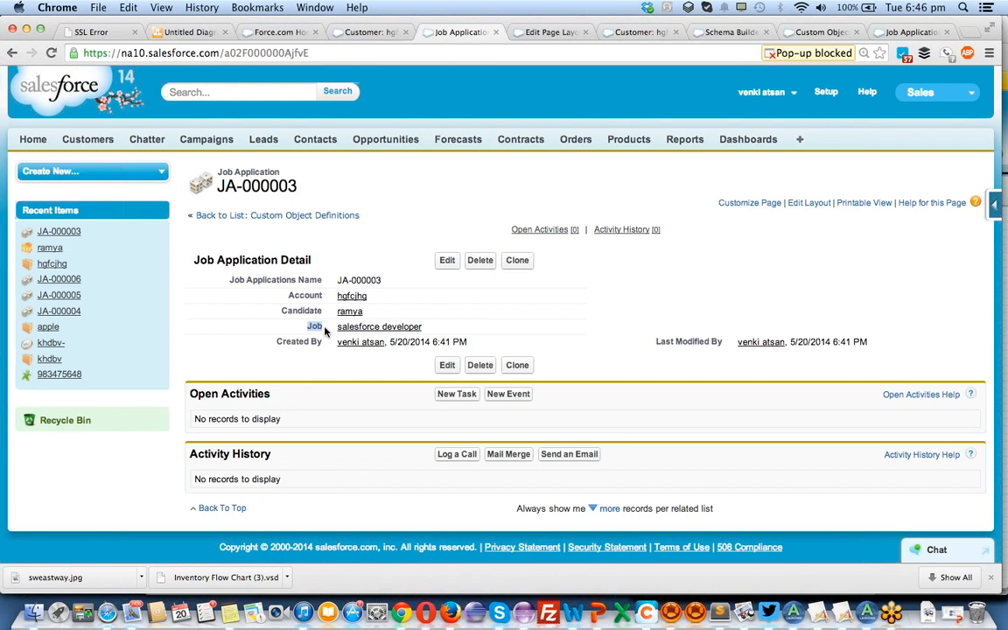
{"action": "mouse_move", "coordinate": [366, 330]}
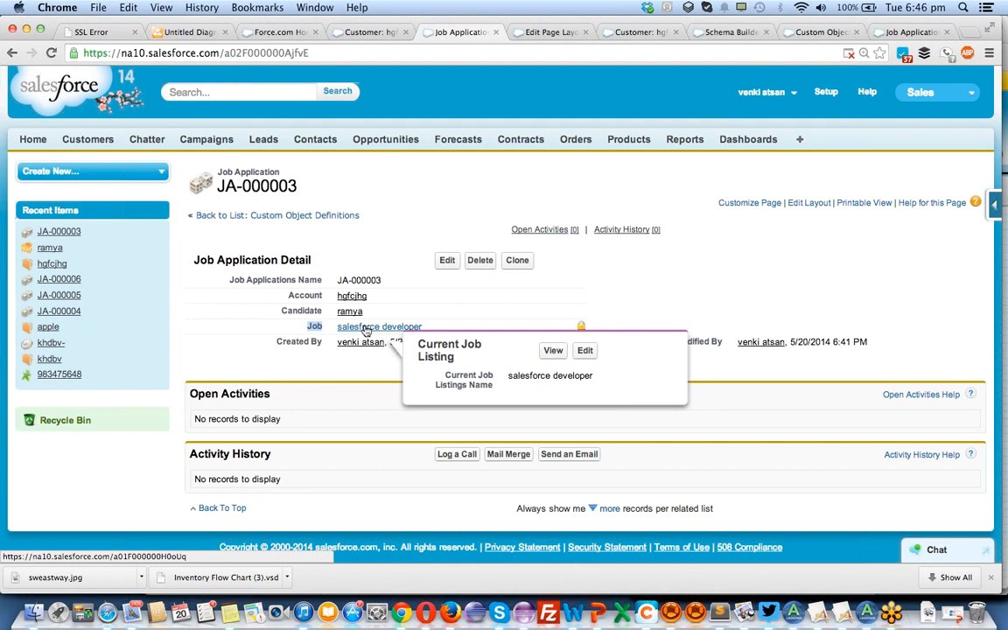
{"action": "left_click", "coordinate": [366, 329]}
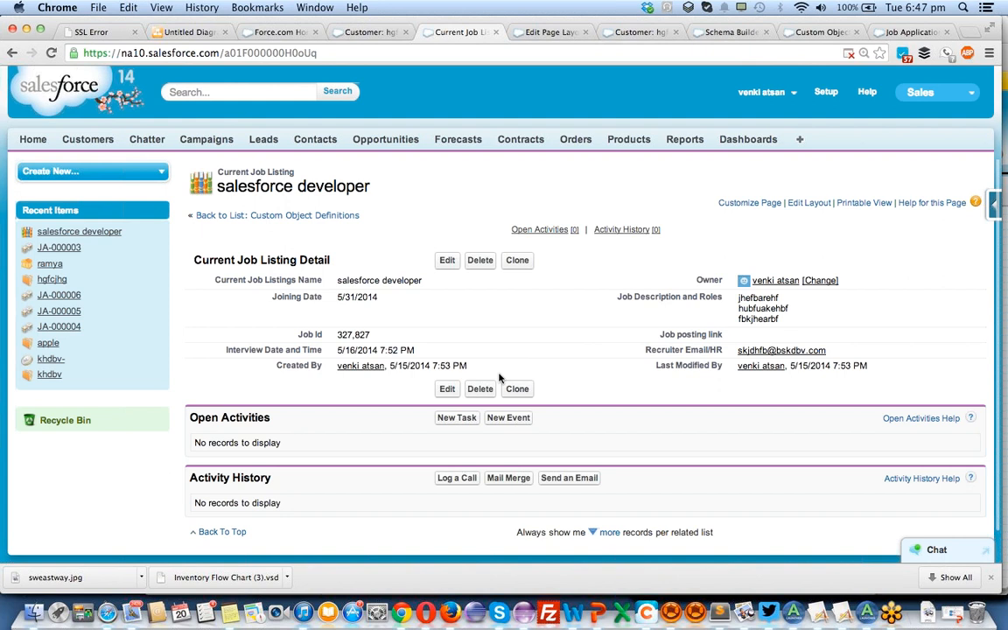
{"action": "scroll", "coordinate": [490, 385], "scroll_direction": "down", "scroll_amount": 2}
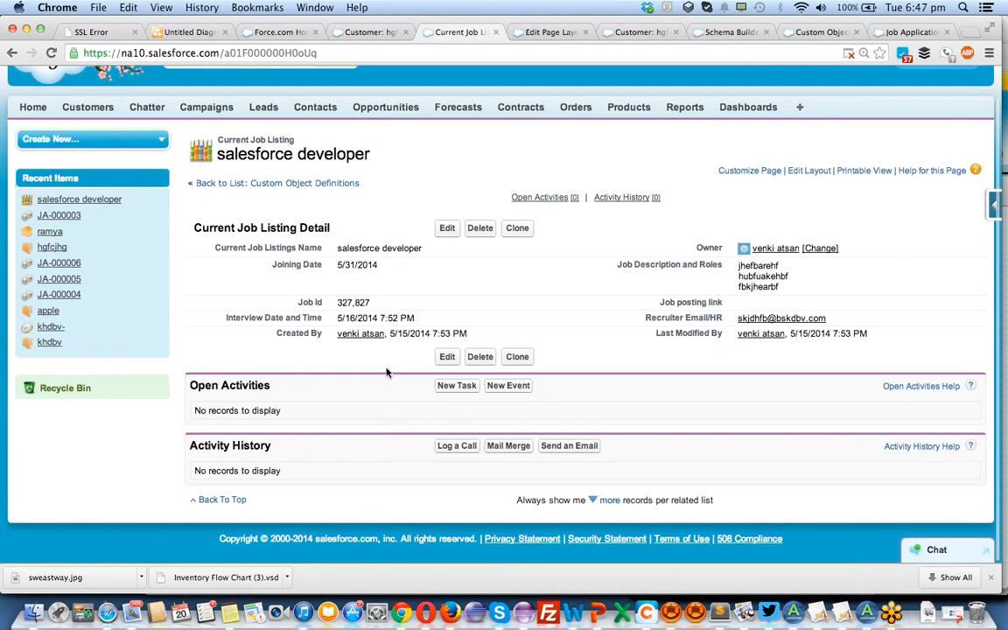
Open the Current Job Listing layout for editing and add the Job Applications related list below Activity History.
{"action": "left_click", "coordinate": [987, 203]}
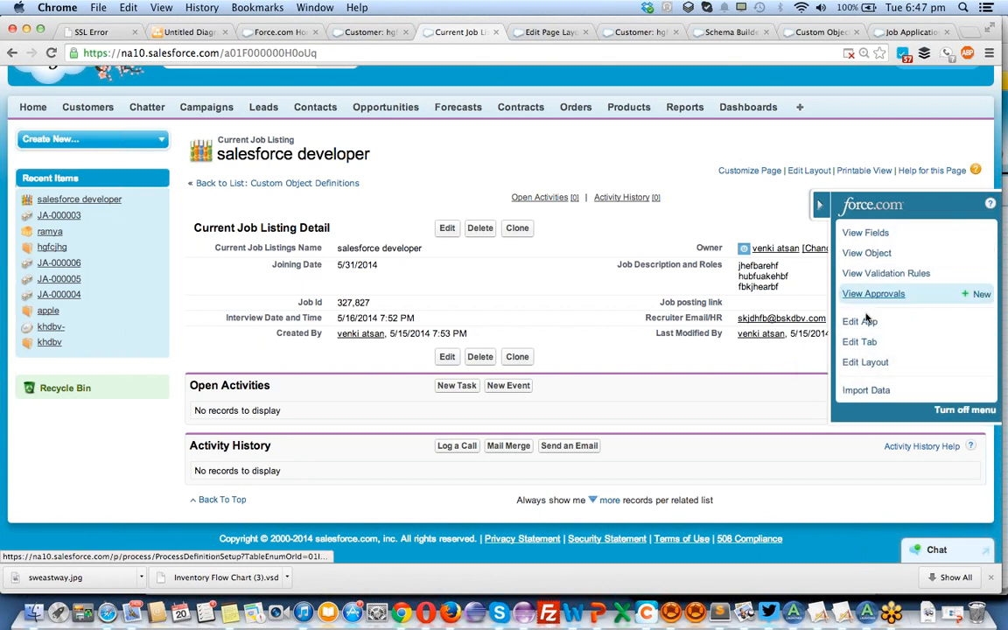
{"action": "left_click", "coordinate": [866, 365]}
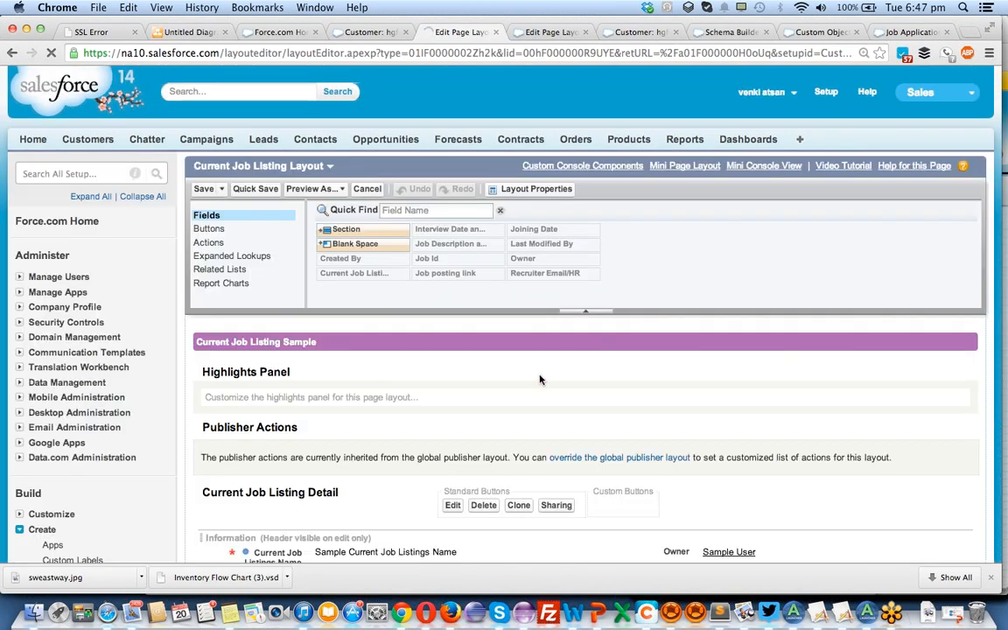
{"action": "scroll", "coordinate": [540, 378], "scroll_direction": "down", "scroll_amount": 1}
{"action": "left_click", "coordinate": [262, 239]}
{"action": "scroll", "coordinate": [394, 228], "scroll_direction": "down", "scroll_amount": 10}
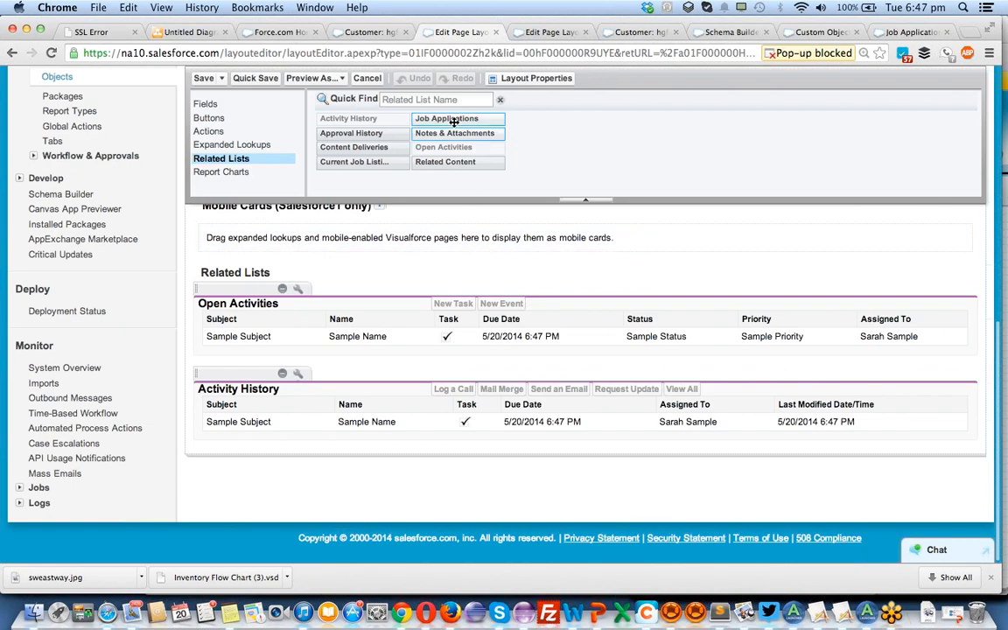
{"action": "left_click_drag", "start_coordinate": [455, 121], "coordinate": [418, 448]}
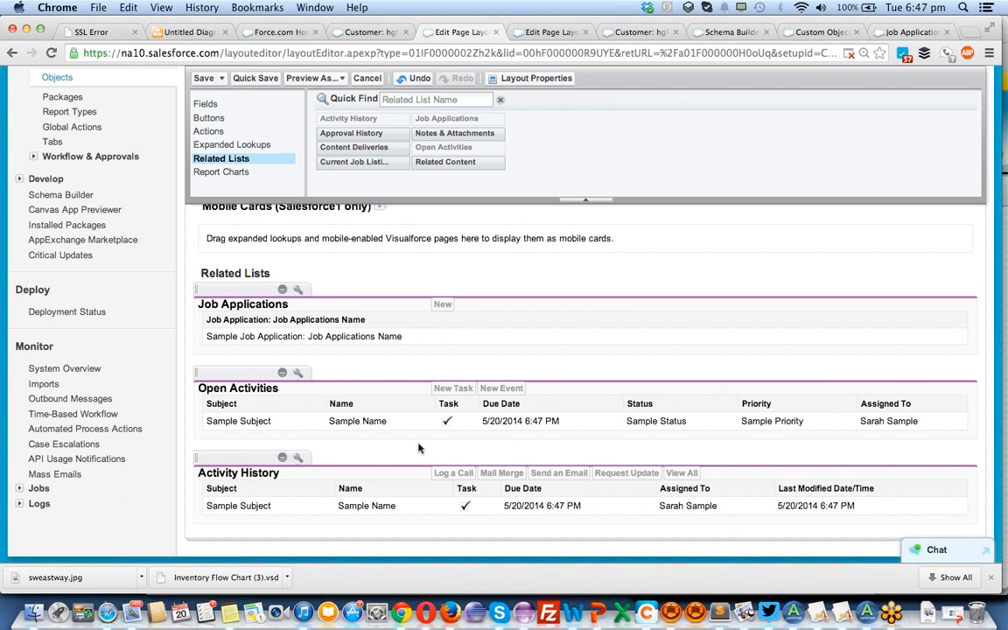
{"action": "left_click_drag", "start_coordinate": [260, 289], "coordinate": [256, 522]}
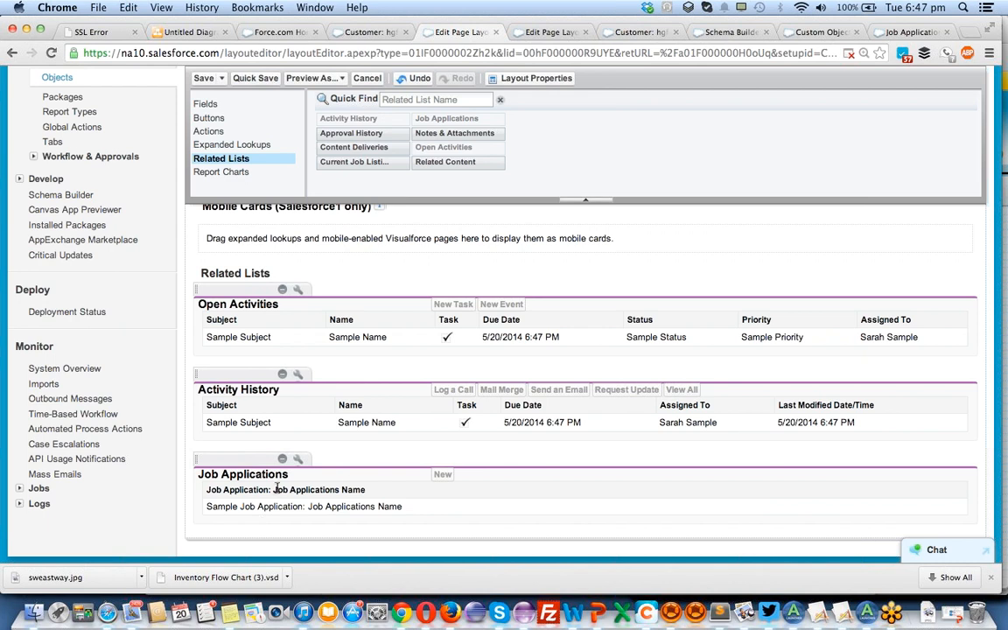
Save the Current Job Listing layout and reload the salesforce developer record to review its Job Applications related list.
{"action": "left_click", "coordinate": [204, 79]}
{"action": "left_click", "coordinate": [429, 368]}
{"action": "left_click", "coordinate": [377, 32]}
{"action": "key", "text": "super+r"}
{"action": "left_click", "coordinate": [457, 32]}
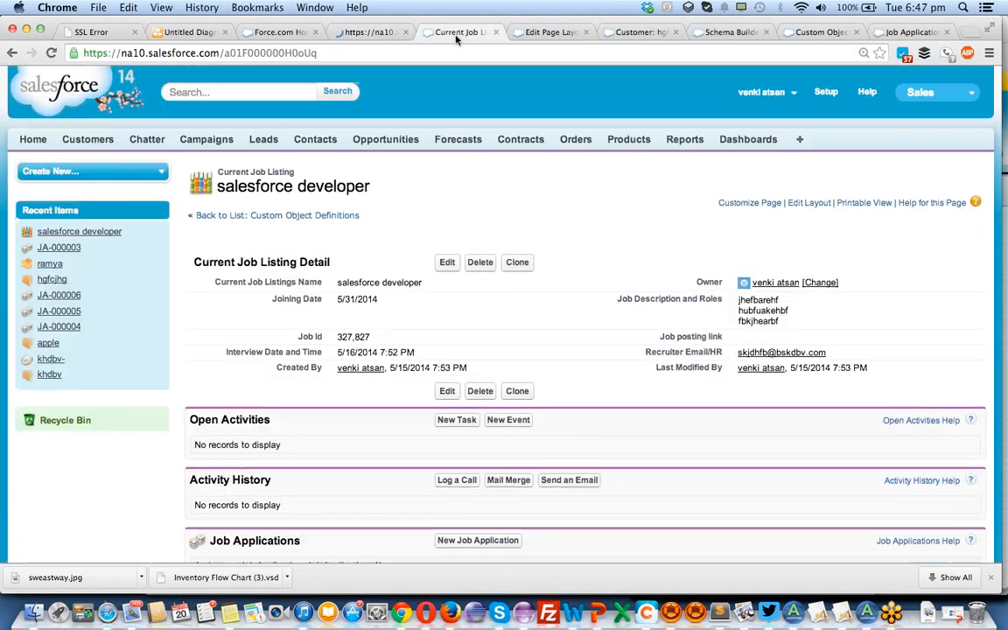
{"action": "key", "text": "super+r"}
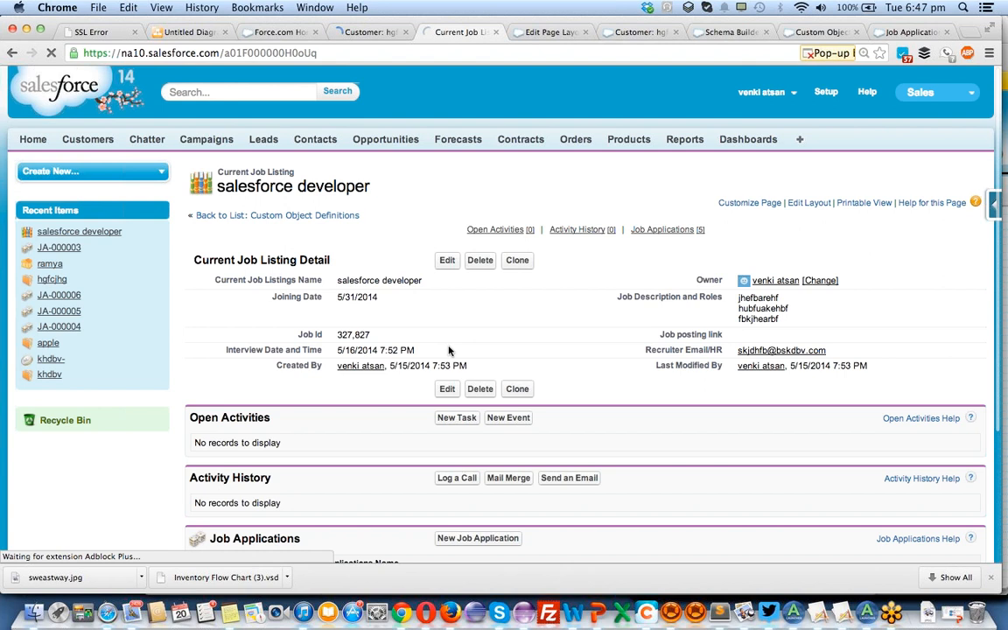
{"action": "scroll", "coordinate": [320, 389], "scroll_direction": "down", "scroll_amount": 5}
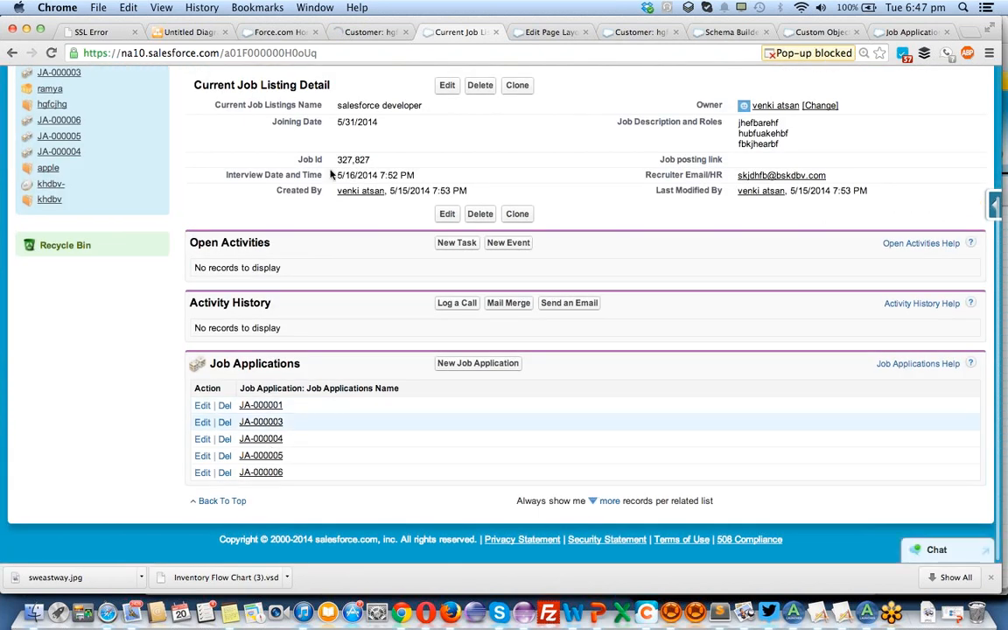
Open the Current Job Listing page layout in a separate browser tab for editing.
{"action": "double_click", "coordinate": [358, 107]}
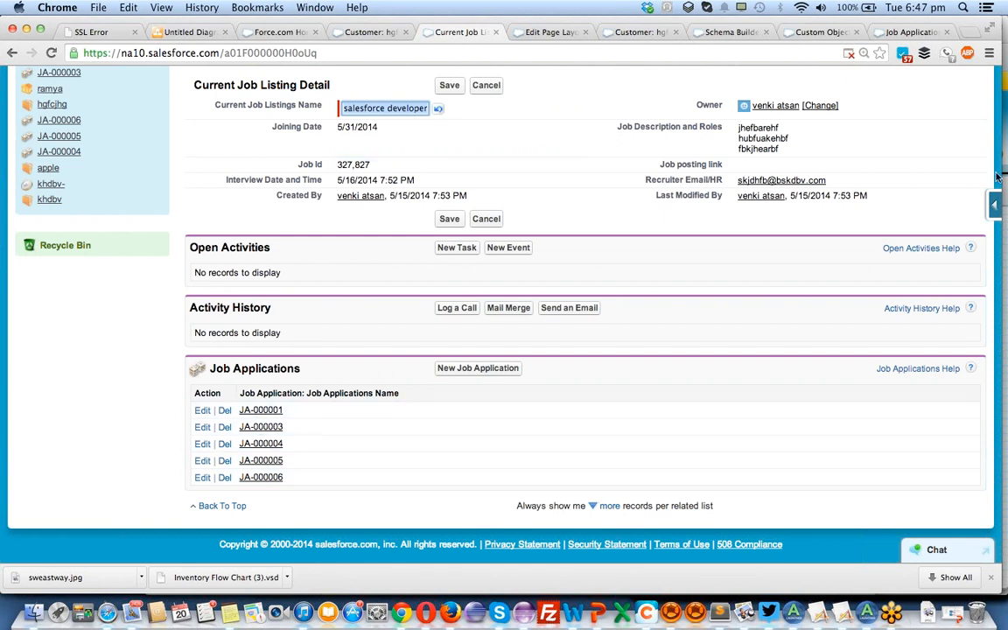
{"action": "left_click", "coordinate": [995, 206]}
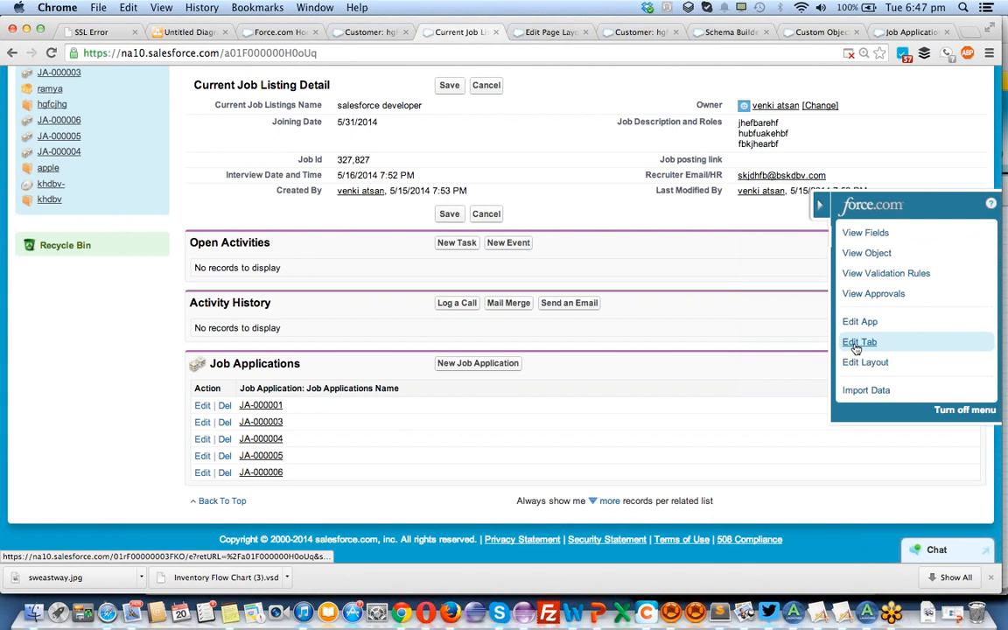
{"action": "left_click", "coordinate": [862, 363], "text": "super"}
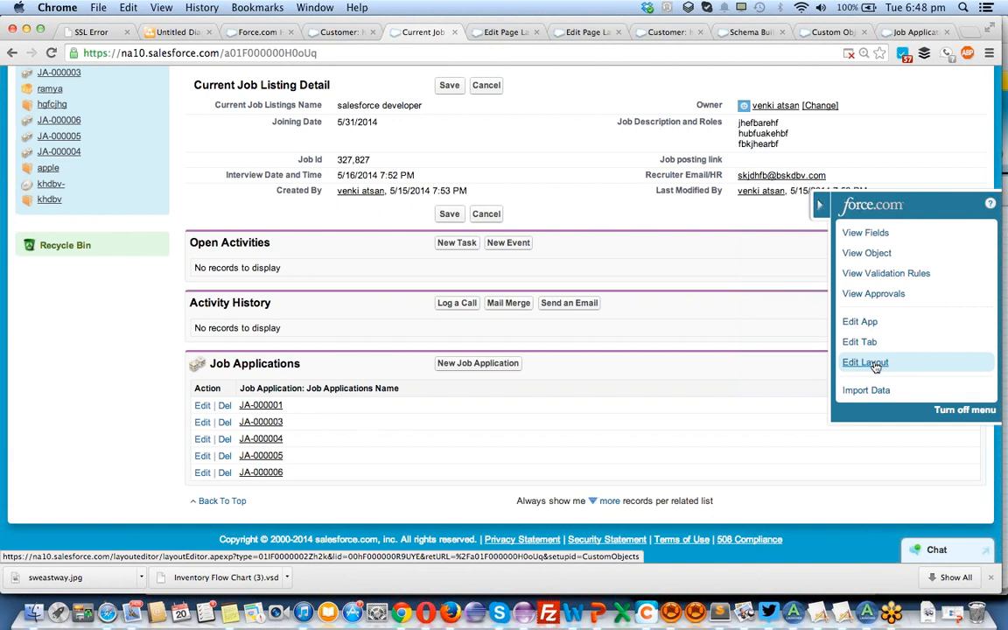
Open the Current Job Listing layout in its separate tab and bring up the Job Applications related list's properties.
{"action": "left_click", "coordinate": [875, 365], "text": "super"}
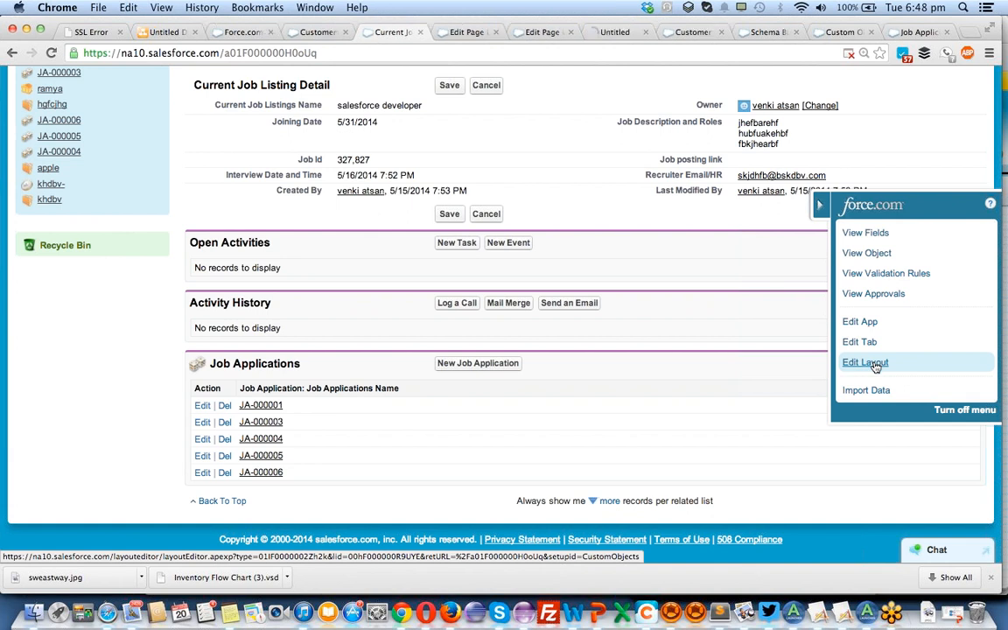
{"action": "left_click", "coordinate": [615, 37]}
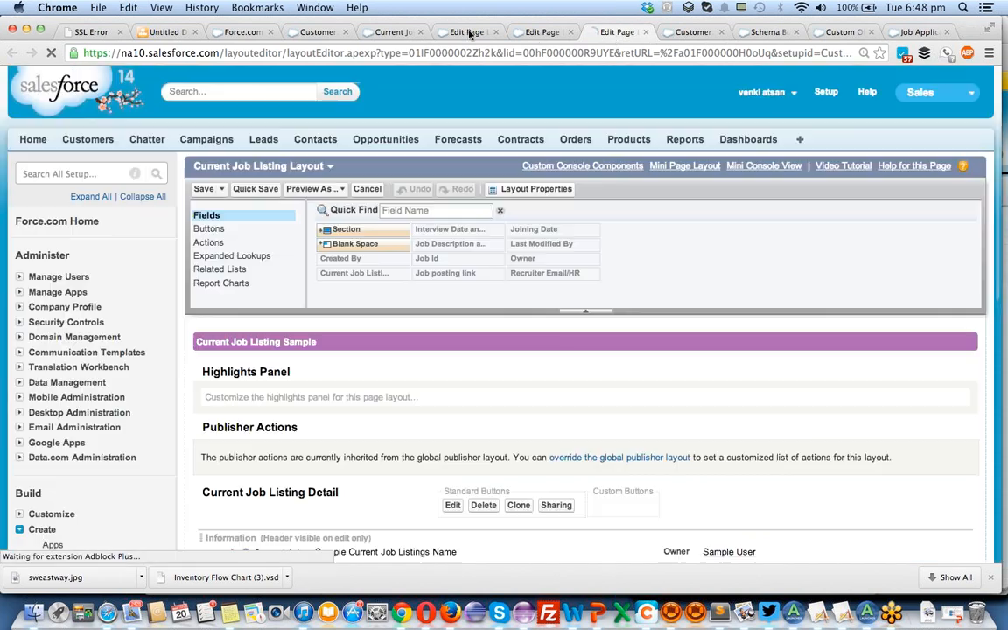
{"action": "left_click", "coordinate": [461, 33]}
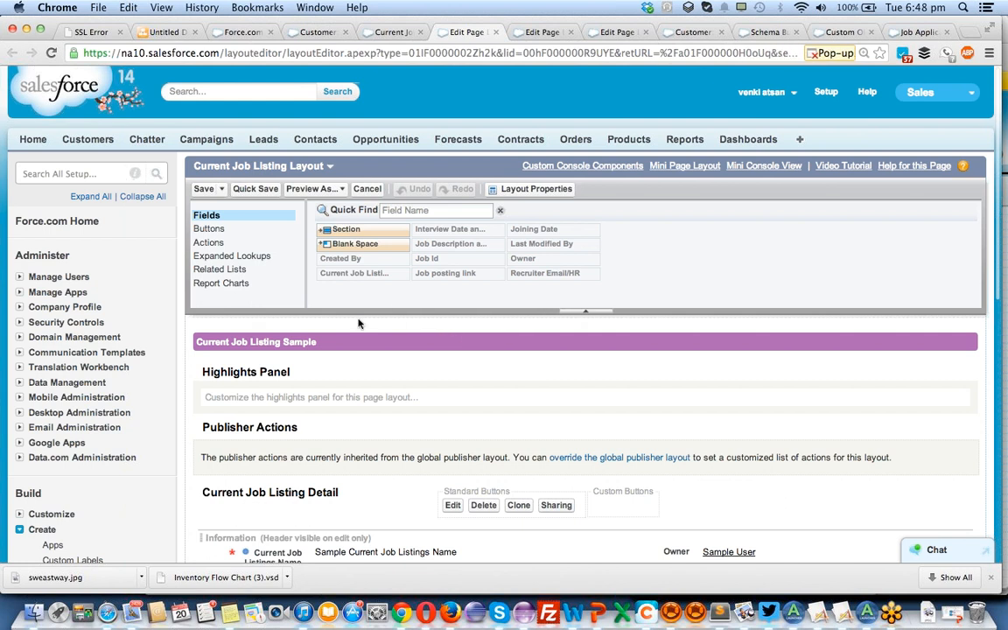
{"action": "scroll", "coordinate": [358, 323], "scroll_direction": "down", "scroll_amount": 1}
{"action": "scroll", "coordinate": [358, 323], "scroll_direction": "down", "scroll_amount": 10}
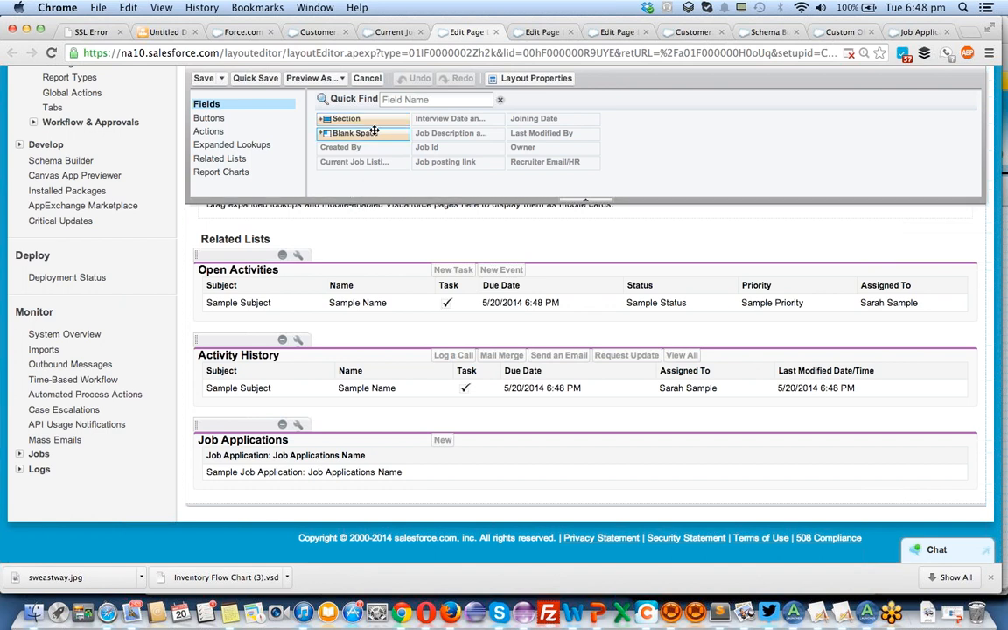
{"action": "left_click", "coordinate": [298, 427]}
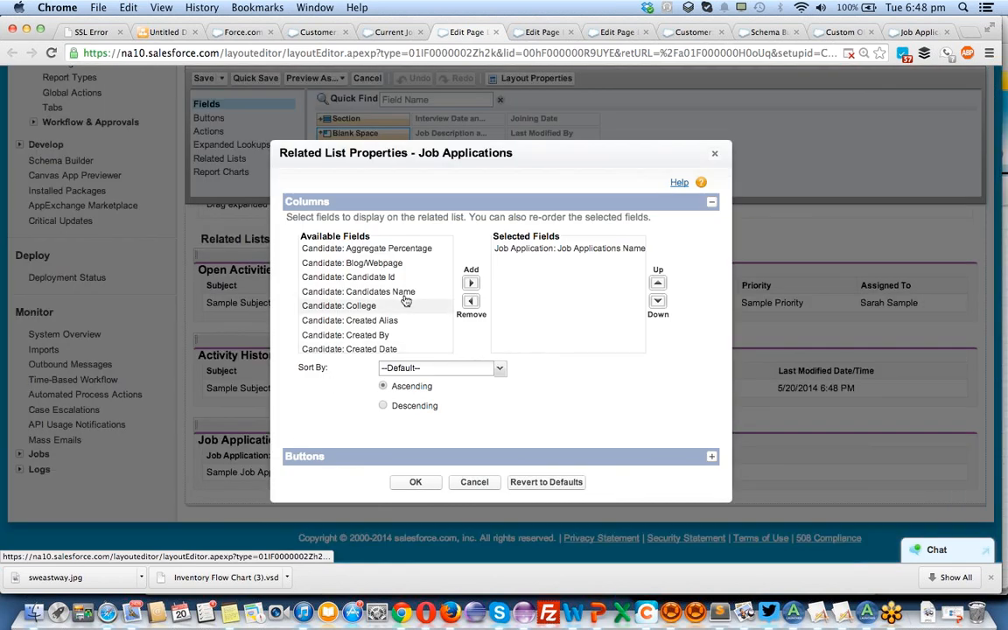
Add the candidate's name, aggregate percentage, college, created date, education details, email, expected salary and GPA as columns of the Job Applications related list.
{"action": "scroll", "coordinate": [403, 298], "scroll_direction": "down", "scroll_amount": 2}
{"action": "scroll", "coordinate": [404, 297], "scroll_direction": "up", "scroll_amount": 2}
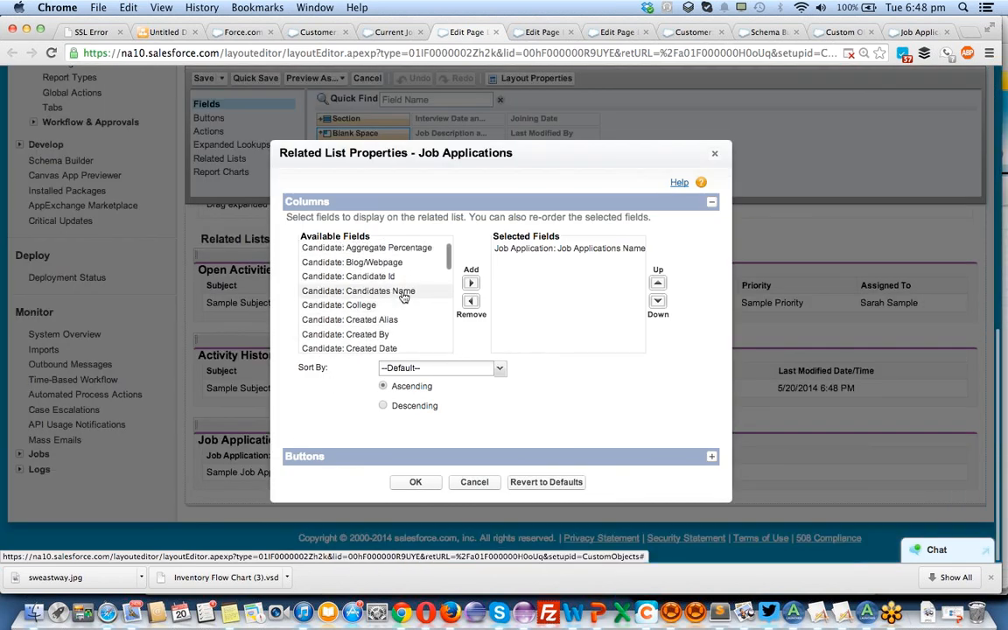
{"action": "left_click", "coordinate": [403, 297]}
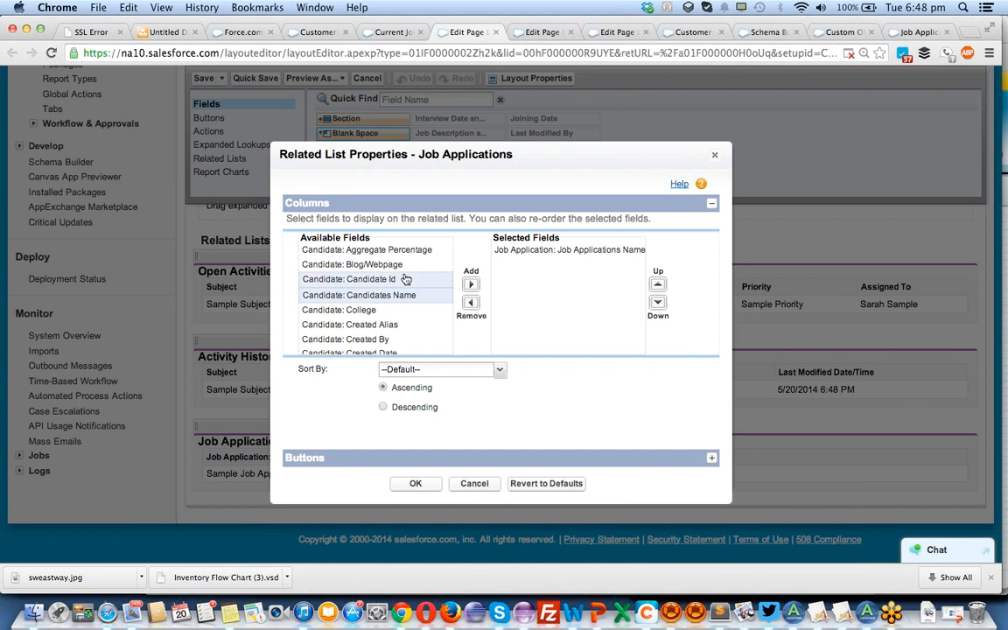
{"action": "left_click", "coordinate": [405, 278], "text": "super"}
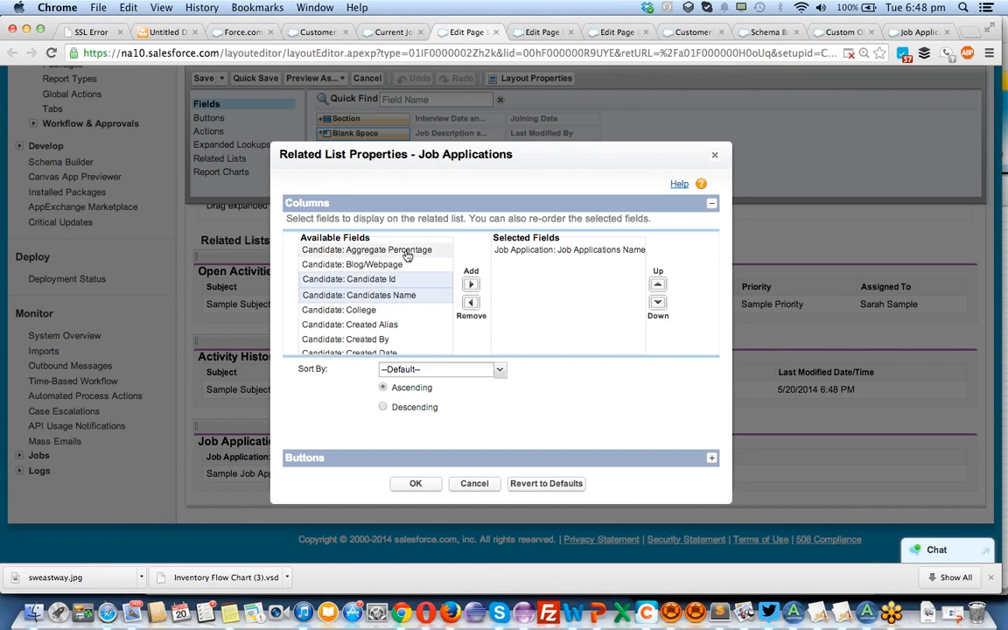
{"action": "left_click", "coordinate": [406, 251], "text": "super"}
{"action": "left_click", "coordinate": [403, 310], "text": "super"}
{"action": "scroll", "coordinate": [404, 315], "scroll_direction": "down", "scroll_amount": 3}
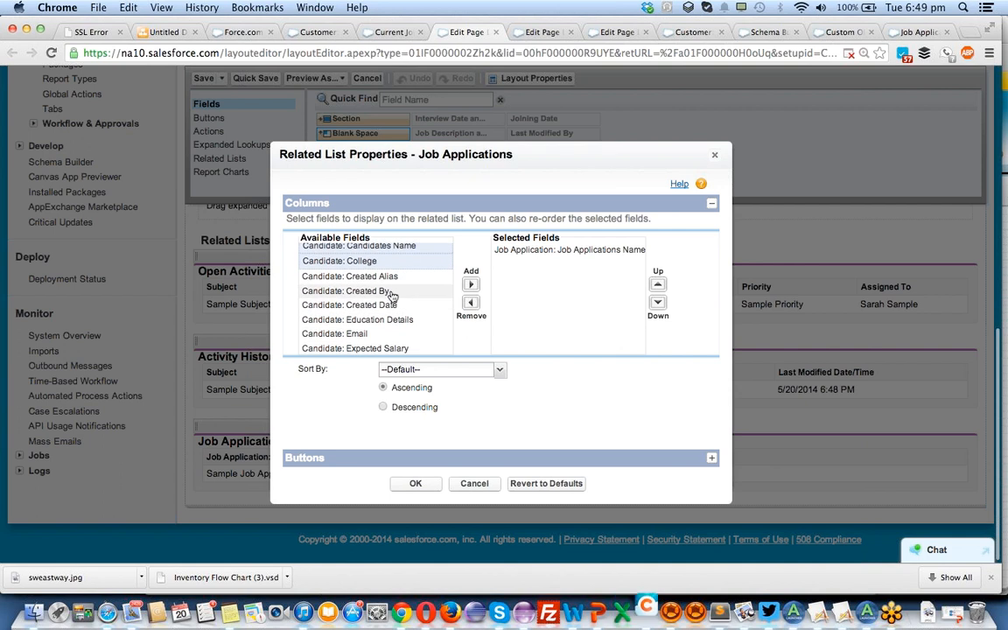
{"action": "left_click", "coordinate": [391, 306], "text": "super"}
{"action": "left_click", "coordinate": [394, 322], "text": "super"}
{"action": "left_click", "coordinate": [372, 339], "text": "super"}
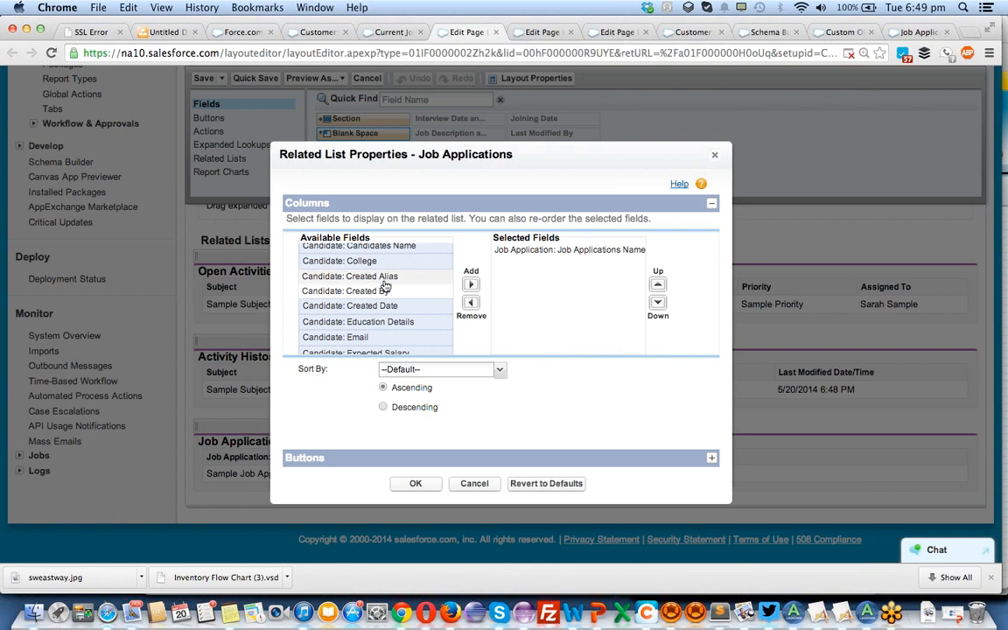
{"action": "scroll", "coordinate": [388, 285], "scroll_direction": "up", "scroll_amount": 3}
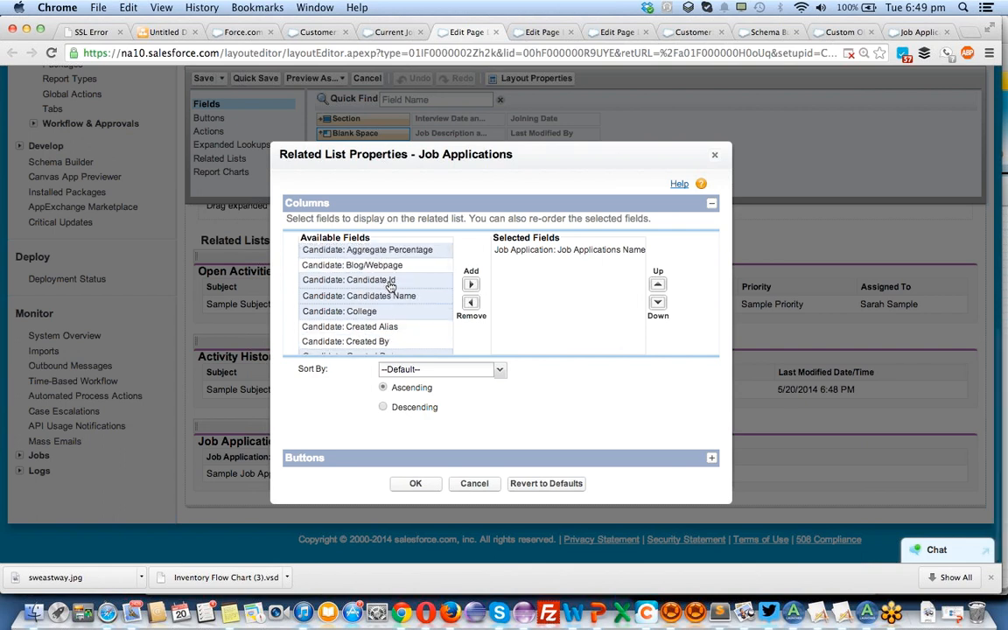
{"action": "scroll", "coordinate": [399, 293], "scroll_direction": "down", "scroll_amount": 5}
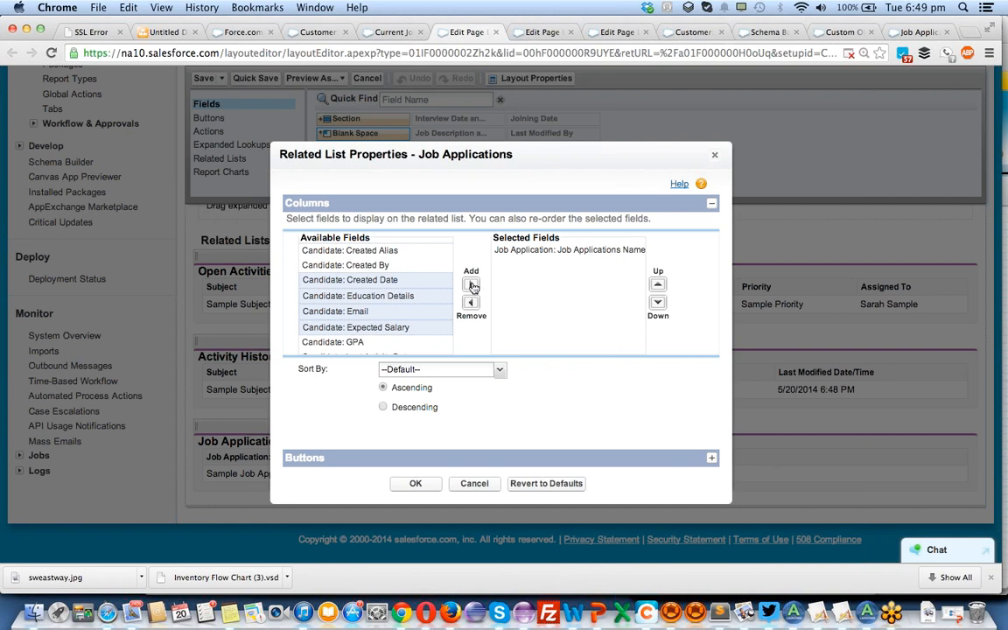
{"action": "left_click", "coordinate": [359, 343], "text": "super"}
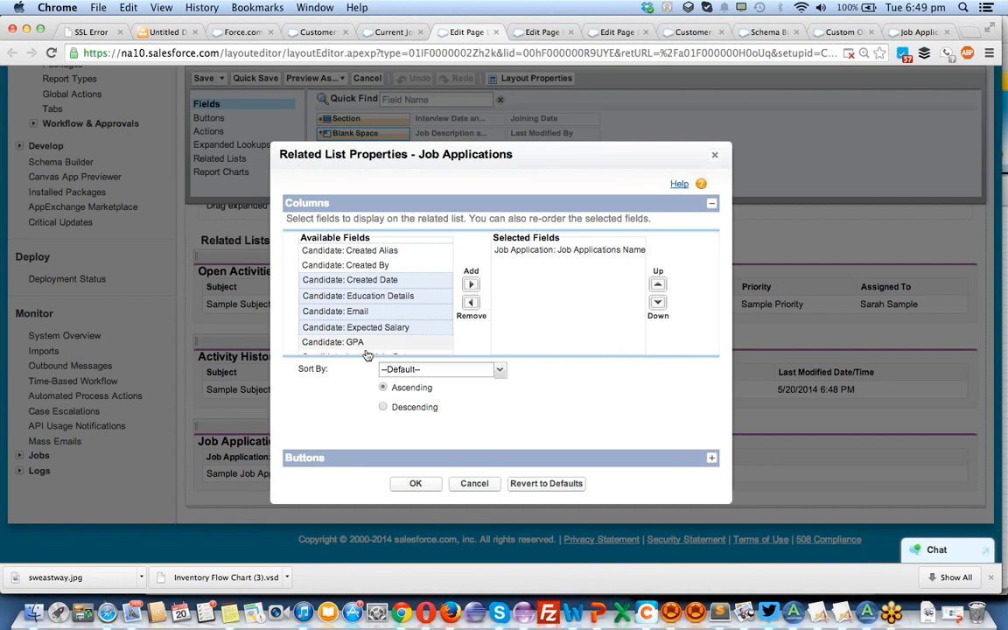
{"action": "left_click", "coordinate": [470, 287]}
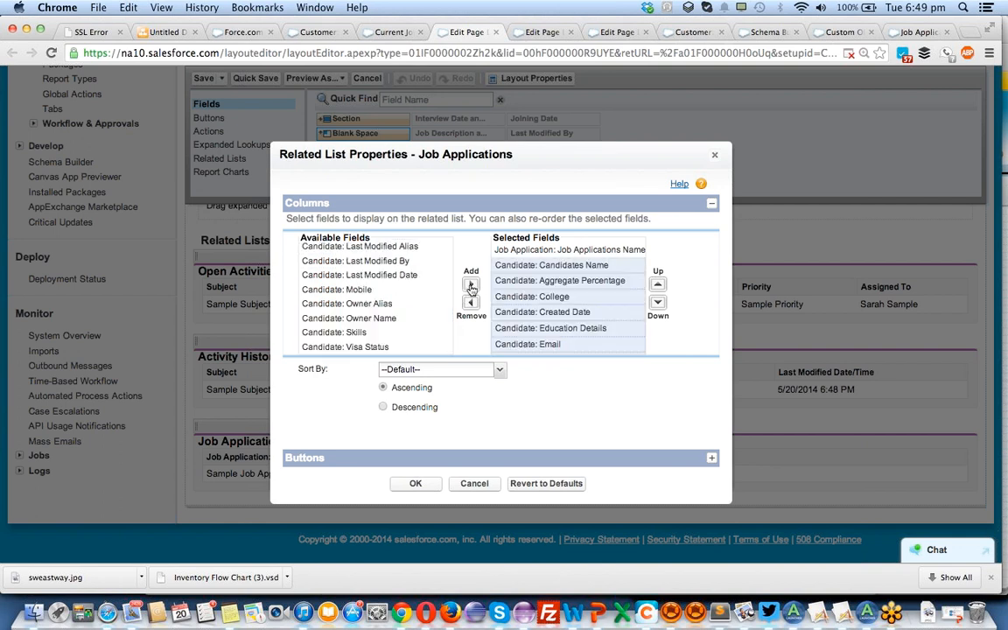
Sort the Job Applications related list by Candidate: GPA in descending order and save the Current Job Listing layout.
{"action": "left_click", "coordinate": [397, 371]}
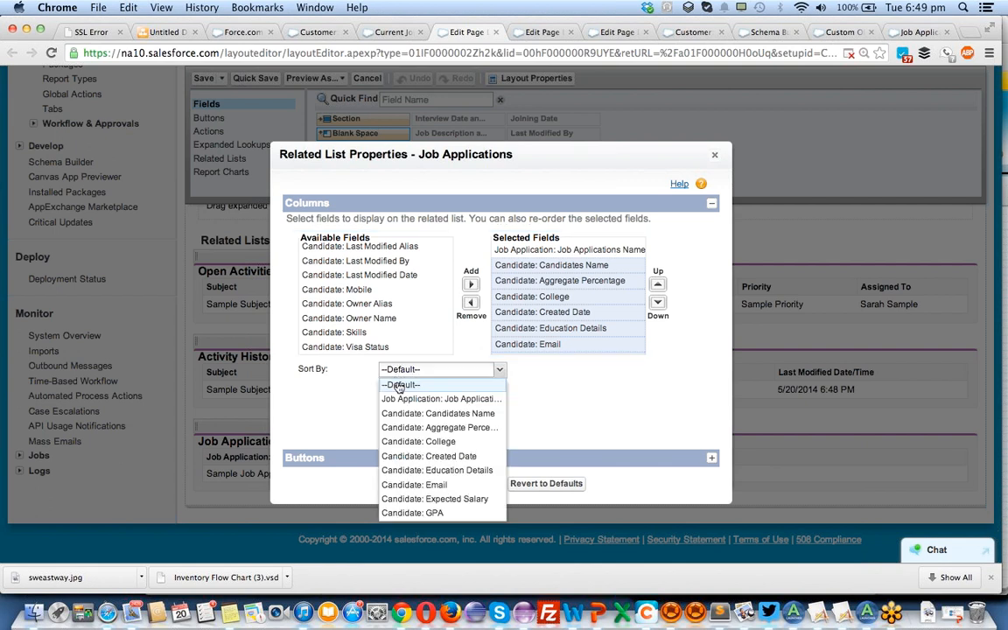
{"action": "left_click", "coordinate": [396, 513]}
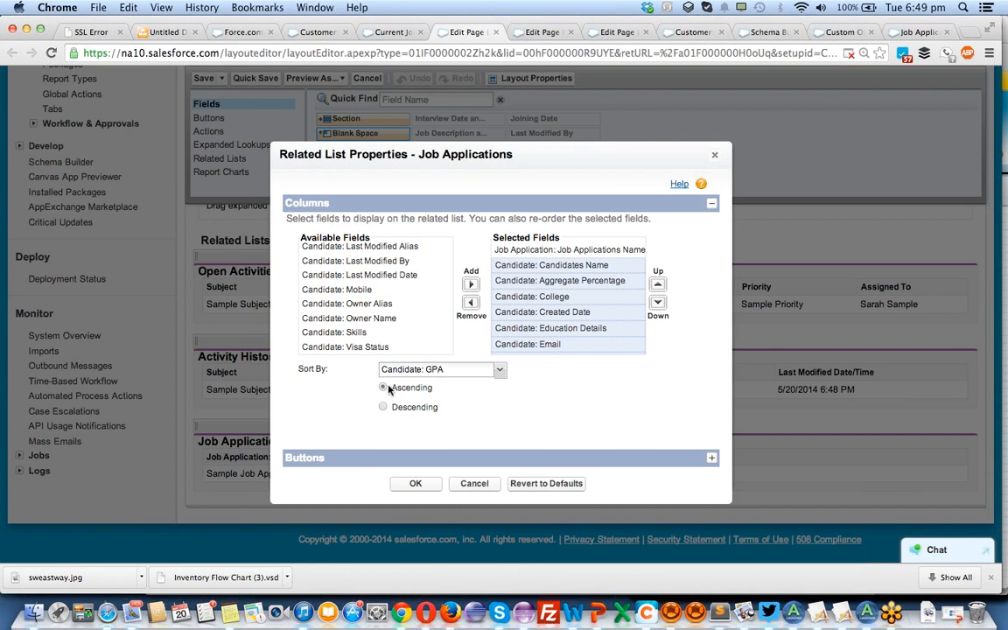
{"action": "left_click", "coordinate": [383, 407]}
{"action": "left_click", "coordinate": [416, 483]}
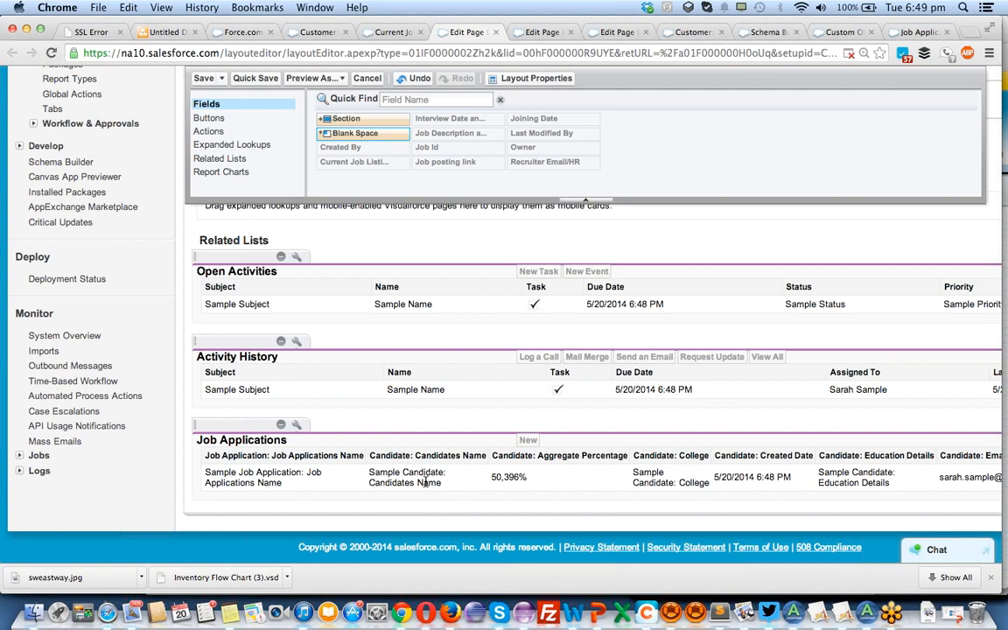
{"action": "left_click", "coordinate": [204, 78]}
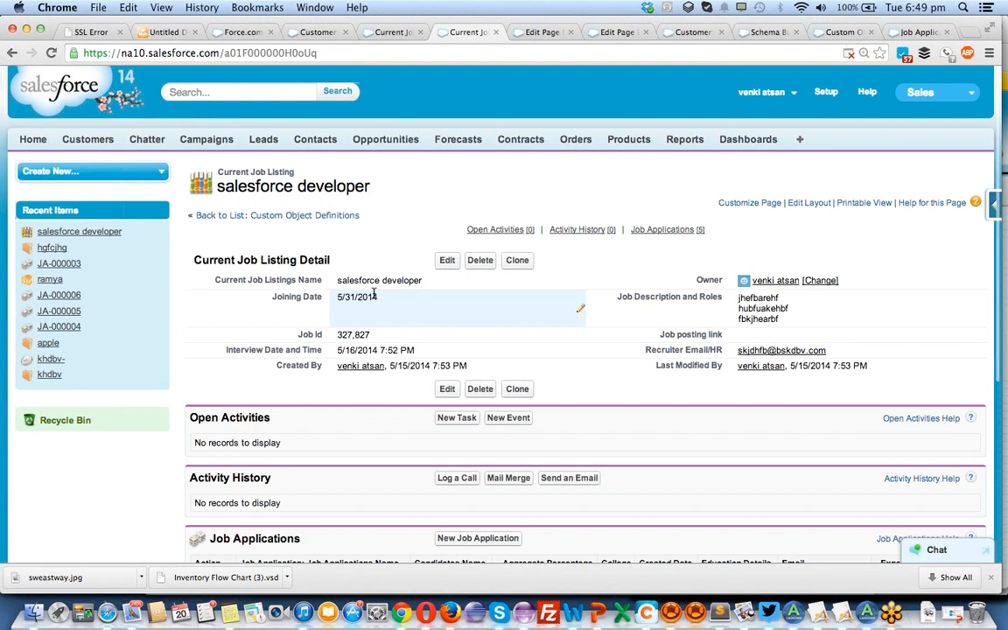
Review the candidate columns in the Job Applications related list of the salesforce developer record.
{"action": "scroll", "coordinate": [374, 295], "scroll_direction": "down", "scroll_amount": 5}
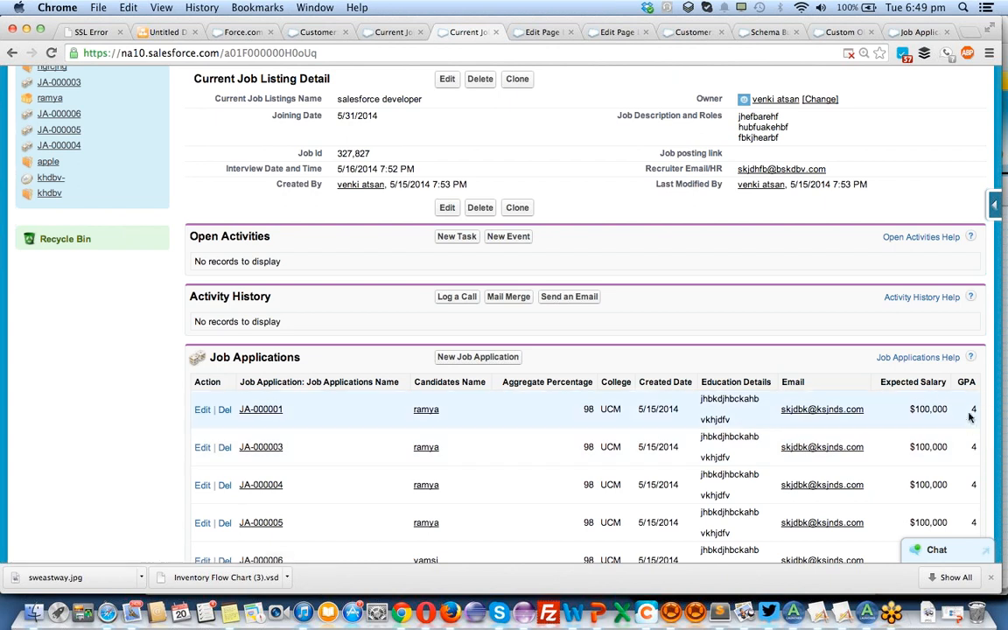
{"action": "scroll", "coordinate": [969, 417], "scroll_direction": "down", "scroll_amount": 3}
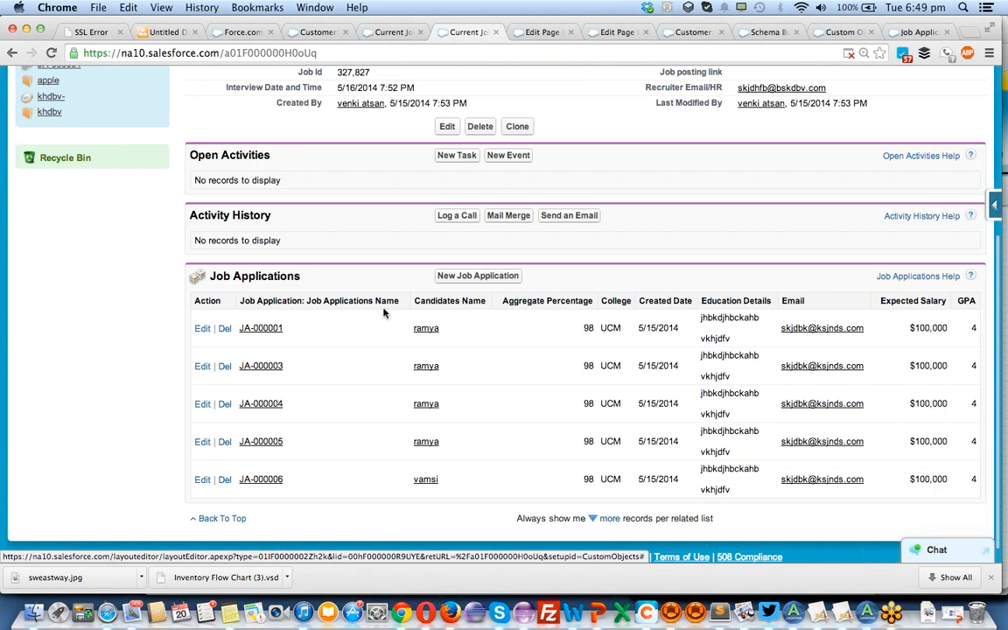
{"action": "scroll", "coordinate": [383, 311], "scroll_direction": "up", "scroll_amount": 2}
Start a new job application from the salesforce developer listing and check which candidates the Candidate lookup offers.
{"action": "left_click", "coordinate": [492, 348]}
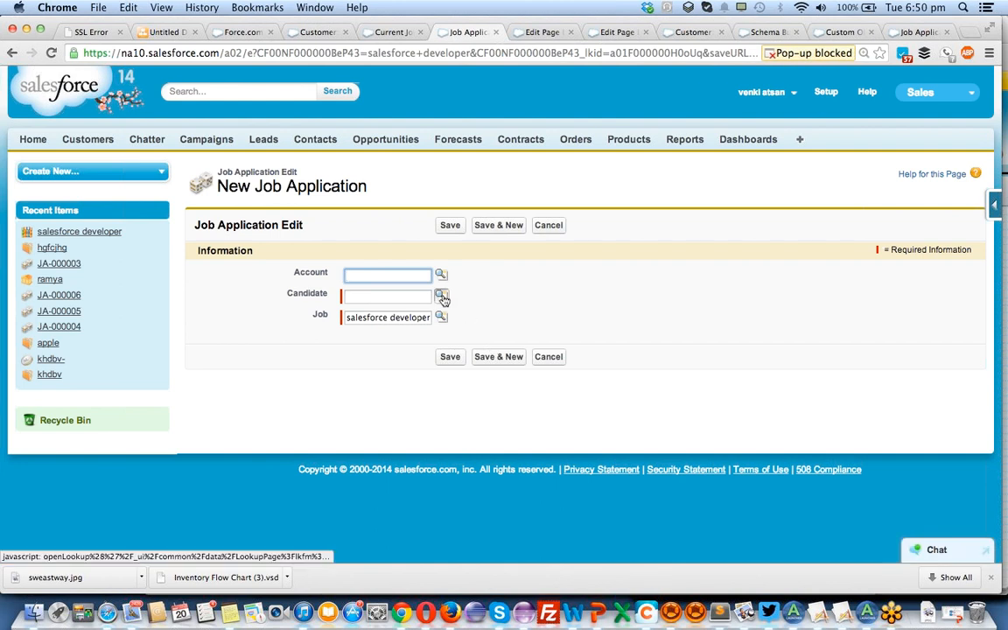
{"action": "left_click", "coordinate": [442, 298]}
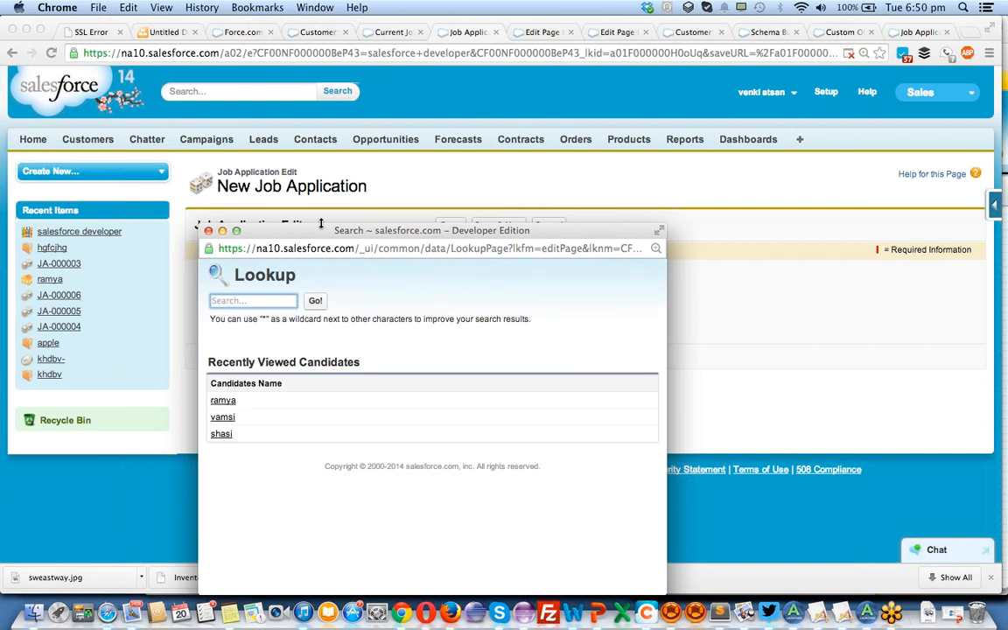
{"action": "left_click", "coordinate": [208, 231]}
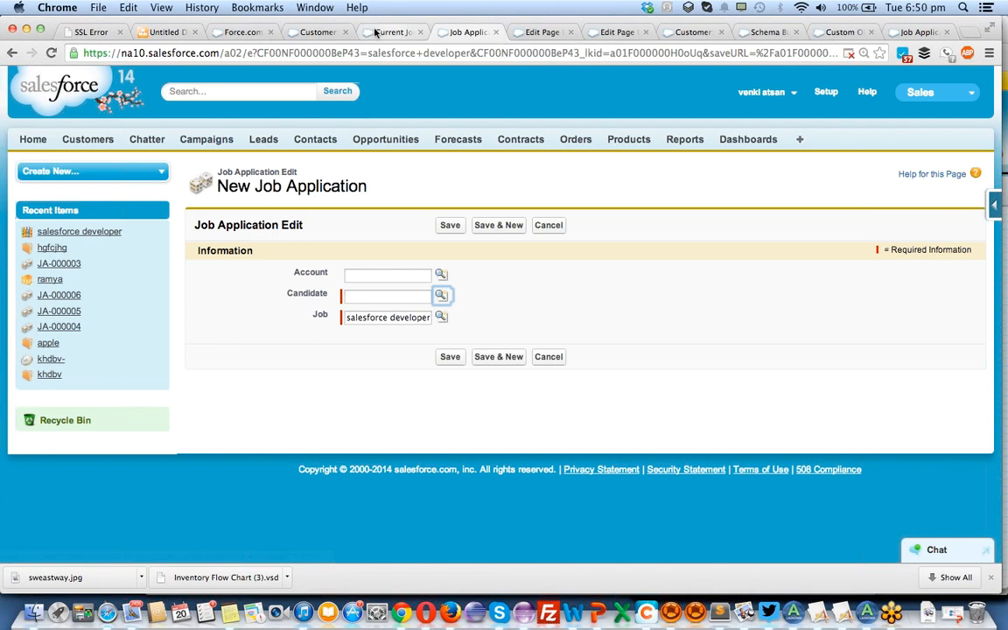
In the customer record's browser tab, switch to the Job Consultant EZ2 app and start a new candidate record.
{"action": "left_click", "coordinate": [316, 33]}
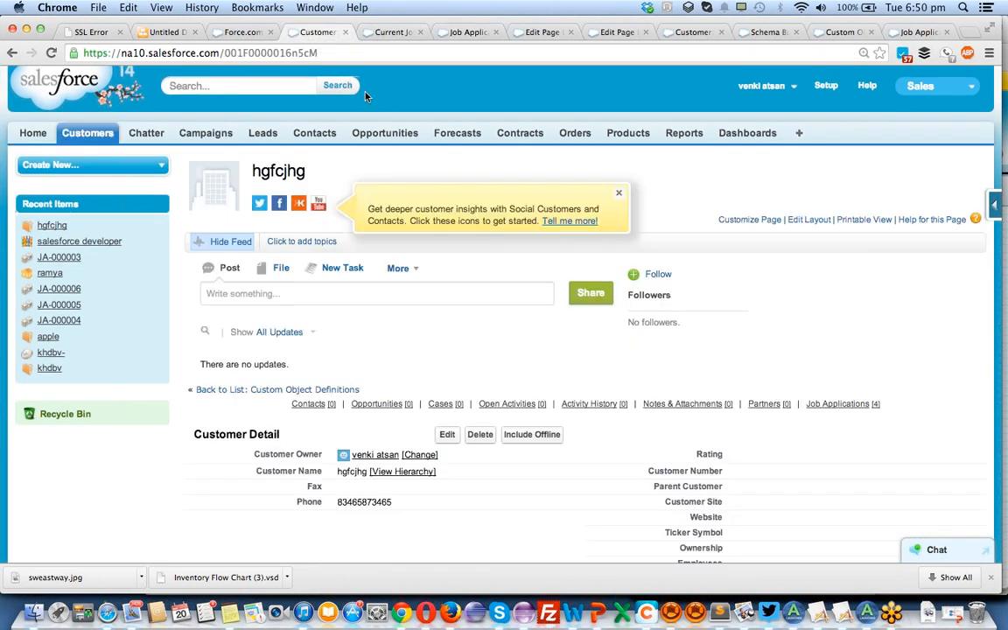
{"action": "left_click", "coordinate": [950, 86]}
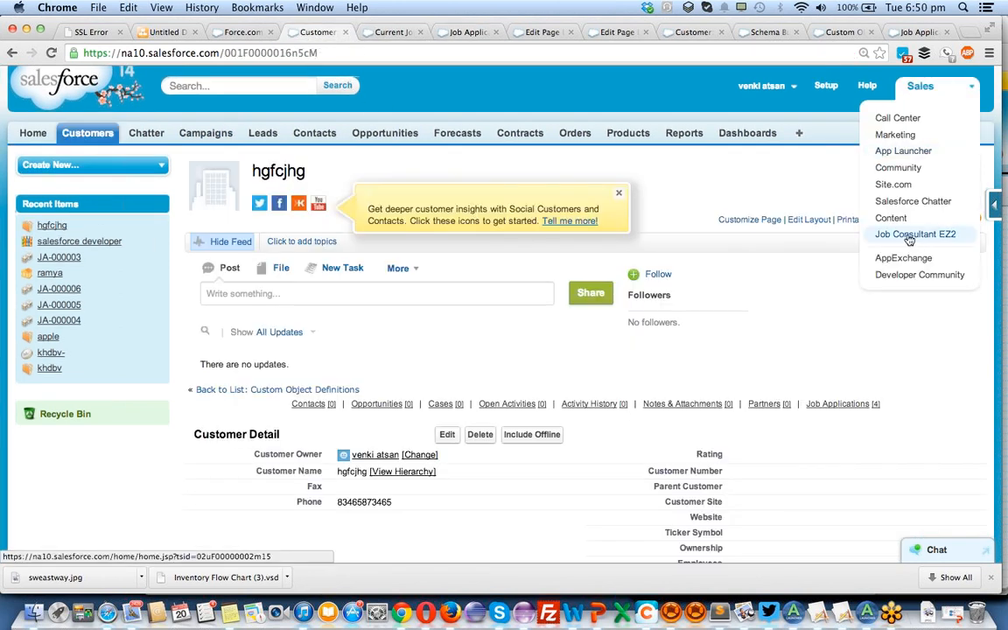
{"action": "left_click", "coordinate": [908, 235]}
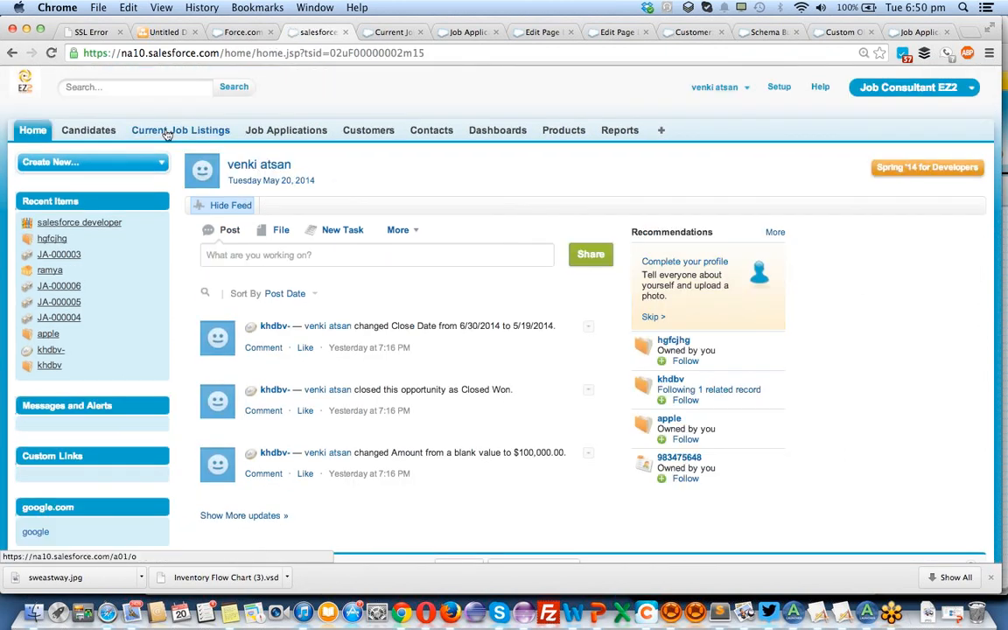
{"action": "left_click", "coordinate": [103, 131]}
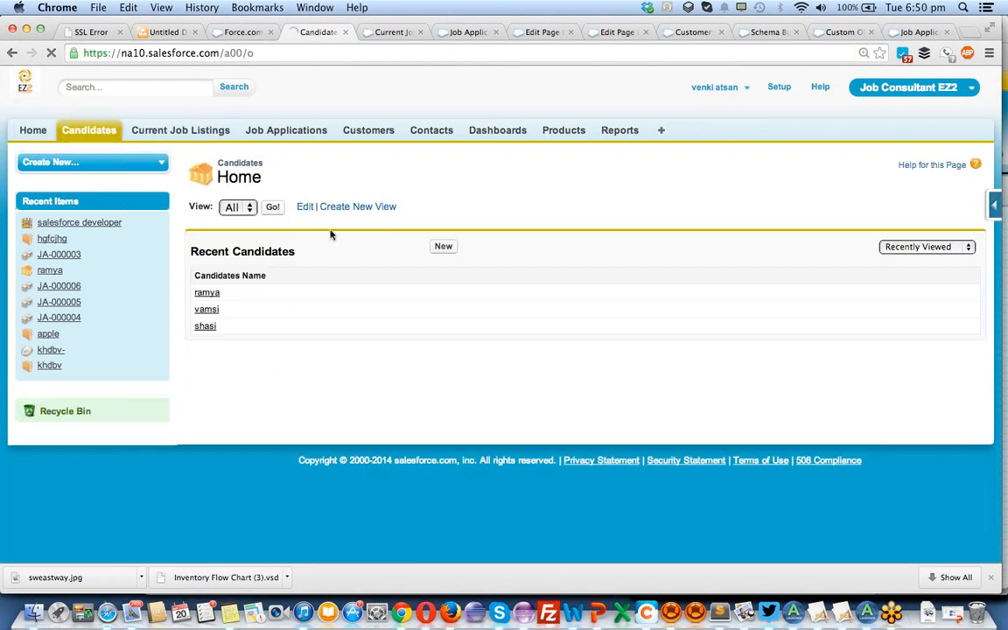
{"action": "left_click", "coordinate": [446, 249]}
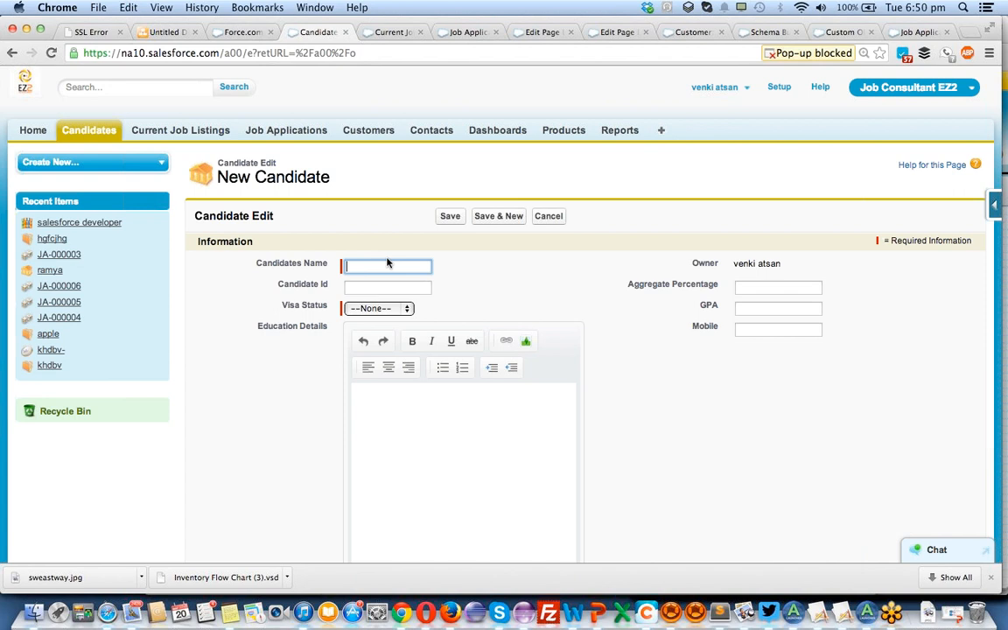
Enter the candidate's name and candidate ID, set Visa Status to H1 and GPA to 5, and save the record.
{"action": "type", "text": "ramndh"}
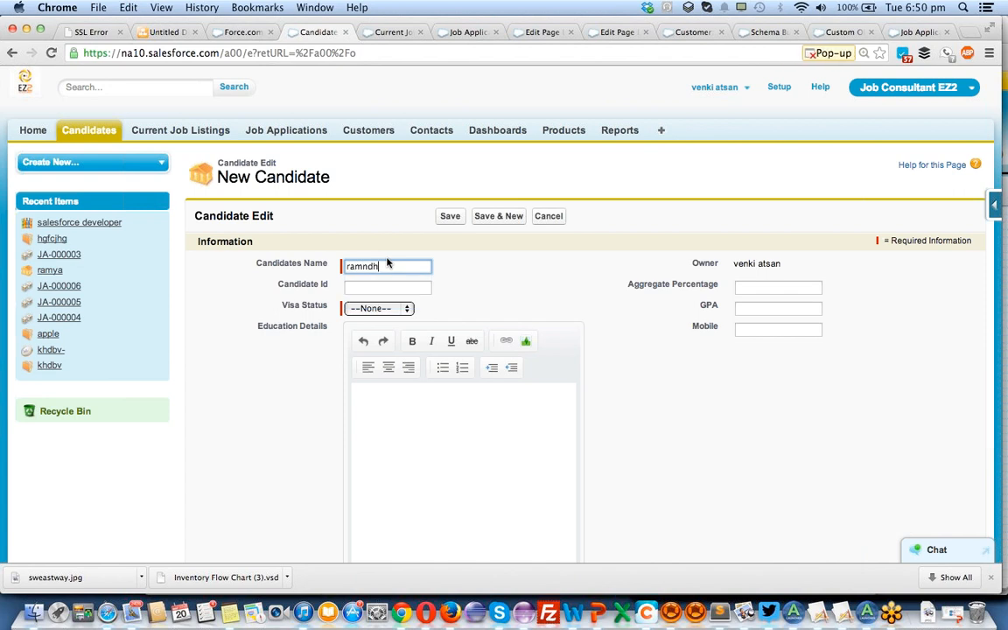
{"action": "key", "text": "BackSpace"}
{"action": "key", "text": "BackSpace"}
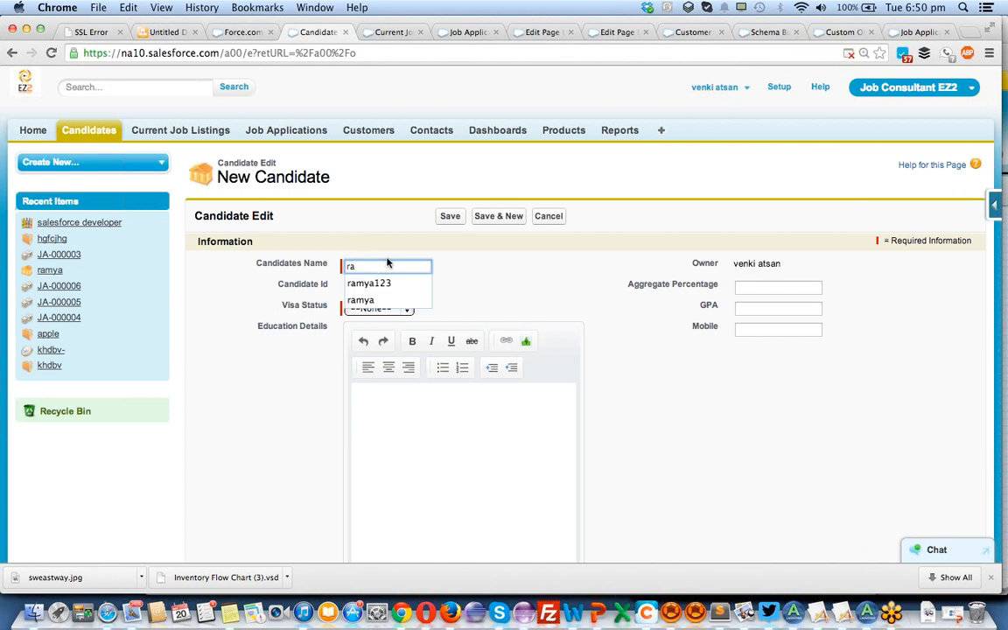
{"action": "key", "text": "Tab"}
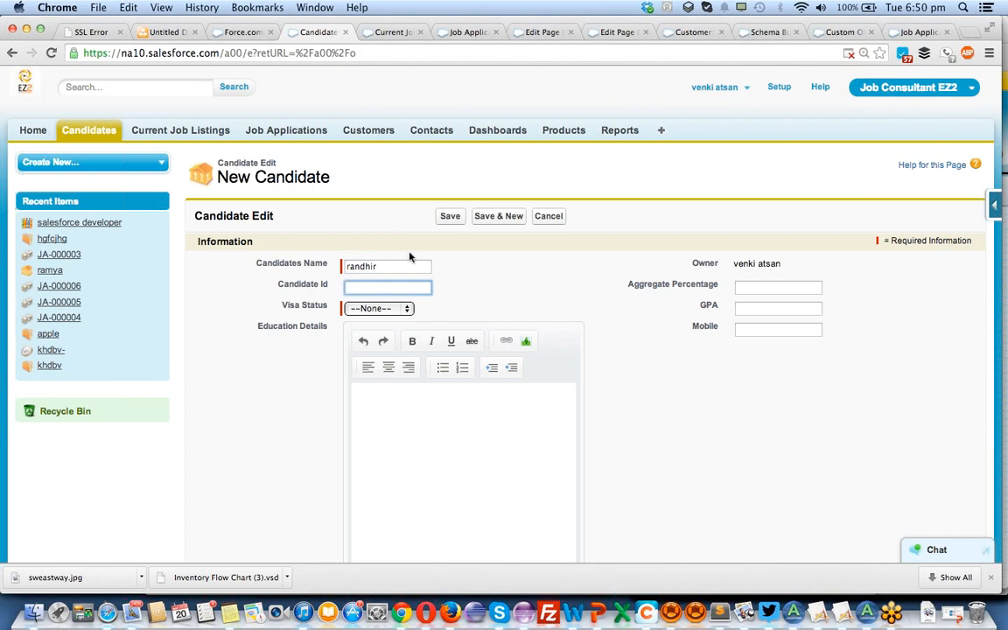
{"action": "type", "text": "324324324"}
{"action": "left_click", "coordinate": [378, 308]}
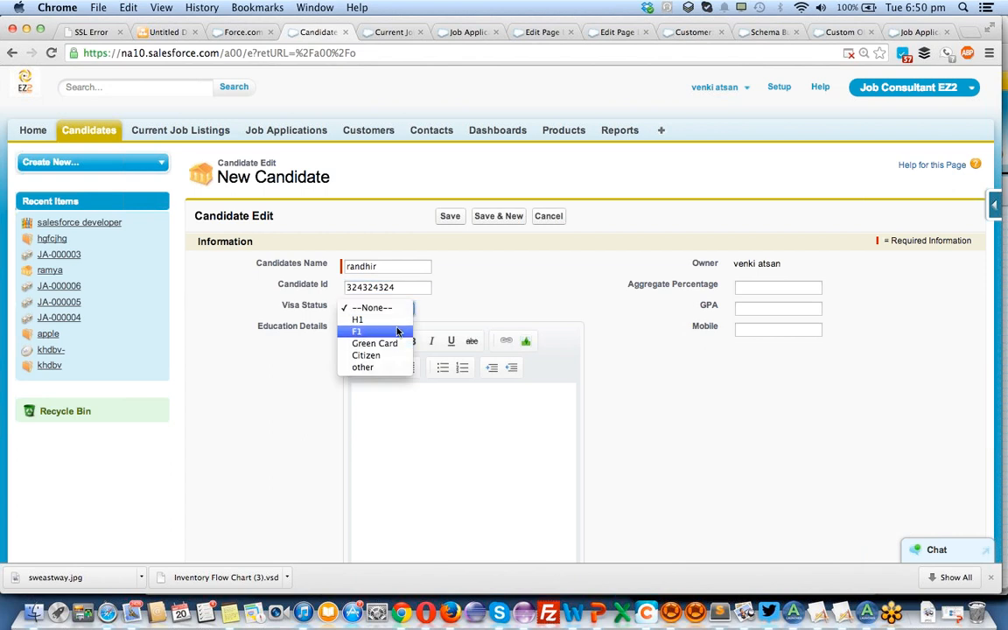
{"action": "left_click", "coordinate": [359, 319]}
{"action": "left_click", "coordinate": [740, 308]}
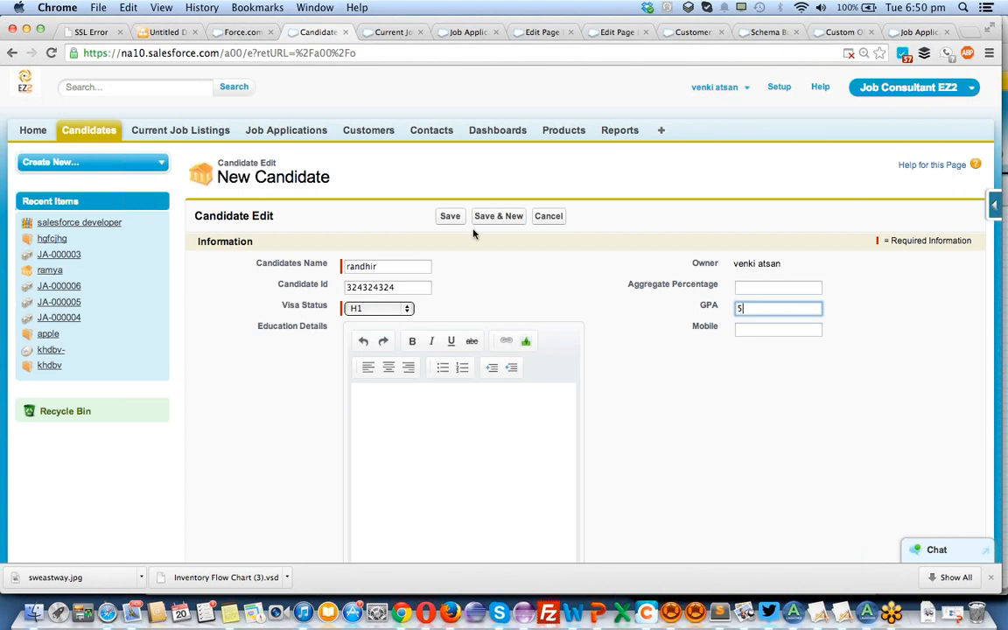
{"action": "left_click", "coordinate": [451, 216]}
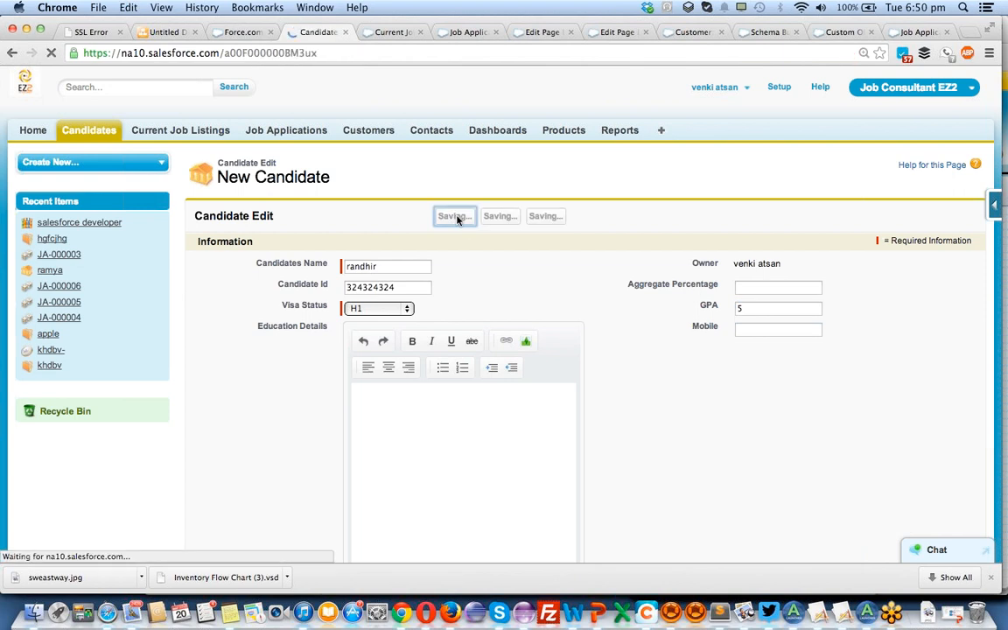
Return to the open salesforce developer job application, choose the newly created candidate in the Candidate lookup, and save it.
{"action": "left_click", "coordinate": [385, 33]}
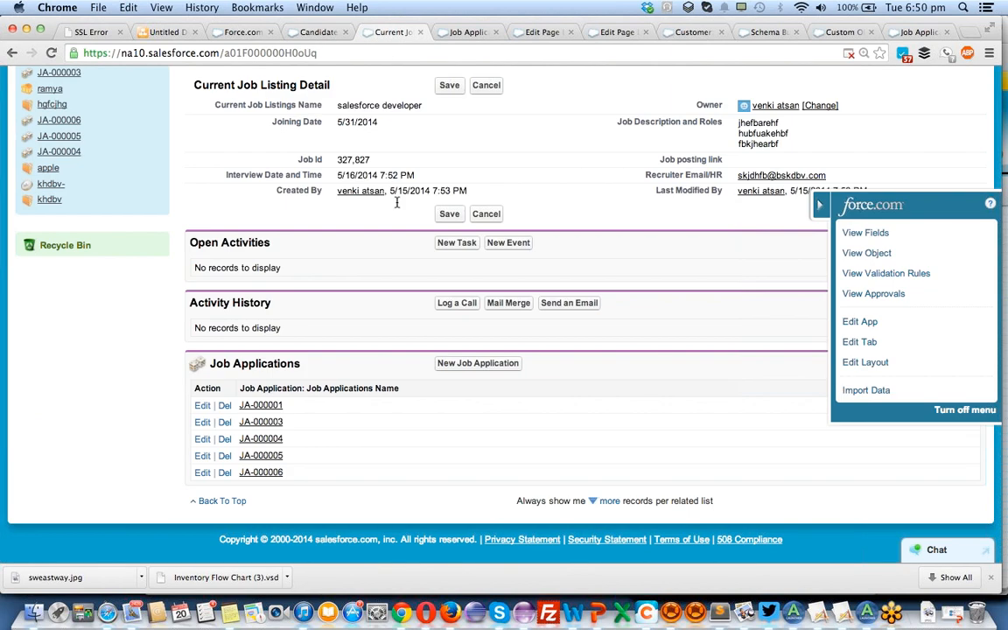
{"action": "scroll", "coordinate": [396, 204], "scroll_direction": "up", "scroll_amount": 2}
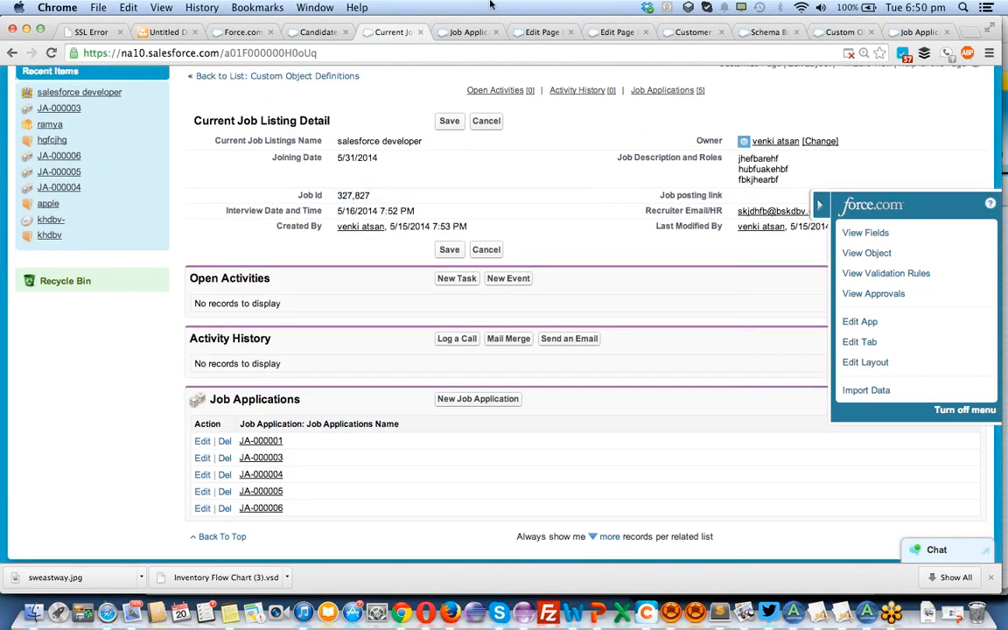
{"action": "left_click", "coordinate": [471, 34]}
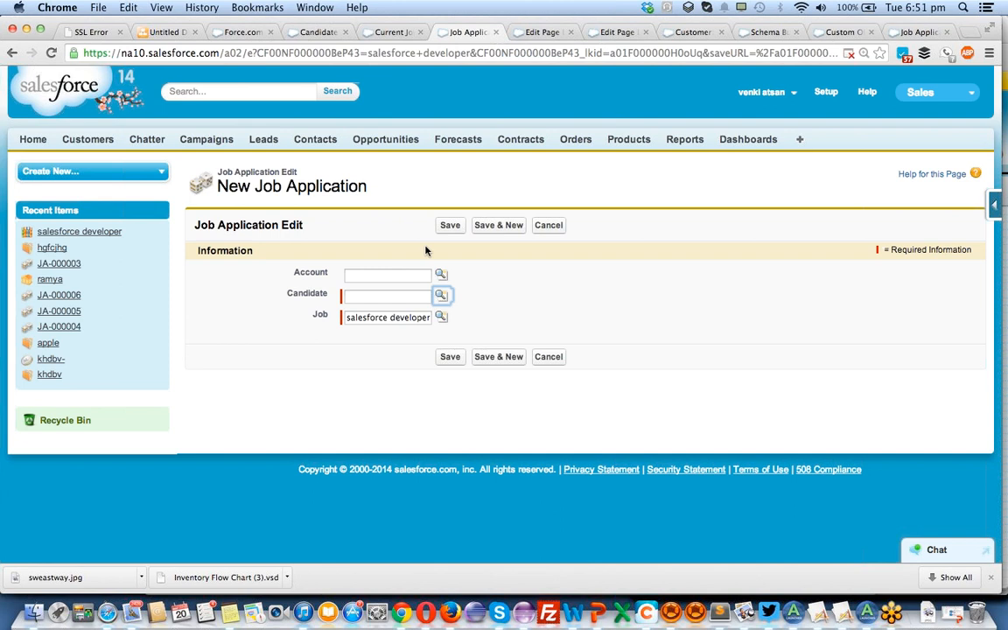
{"action": "left_click", "coordinate": [441, 295]}
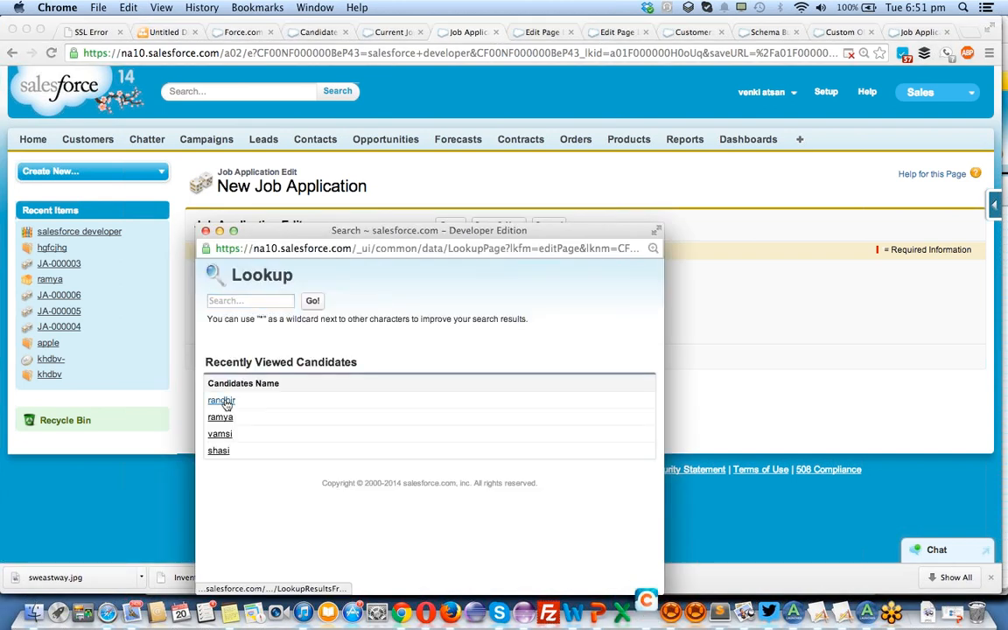
{"action": "left_click", "coordinate": [220, 401]}
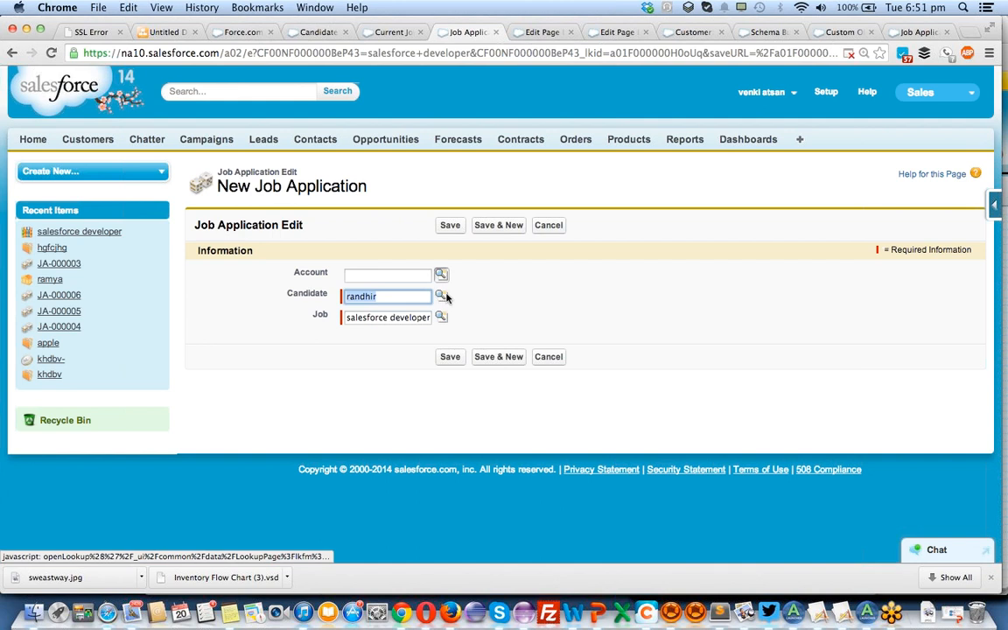
{"action": "left_click", "coordinate": [451, 357]}
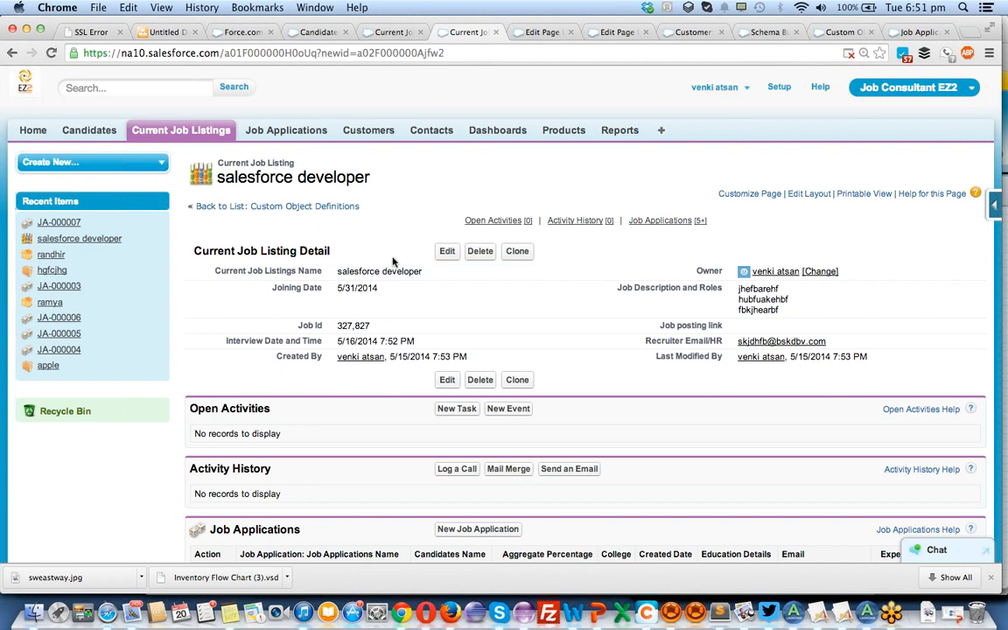
Examine the salesforce developer listing's Job Applications related list for the candidate columns and the order of applications by GPA.
{"action": "scroll", "coordinate": [477, 290], "scroll_direction": "down", "scroll_amount": 3}
{"action": "scroll", "coordinate": [477, 290], "scroll_direction": "up", "scroll_amount": 1}
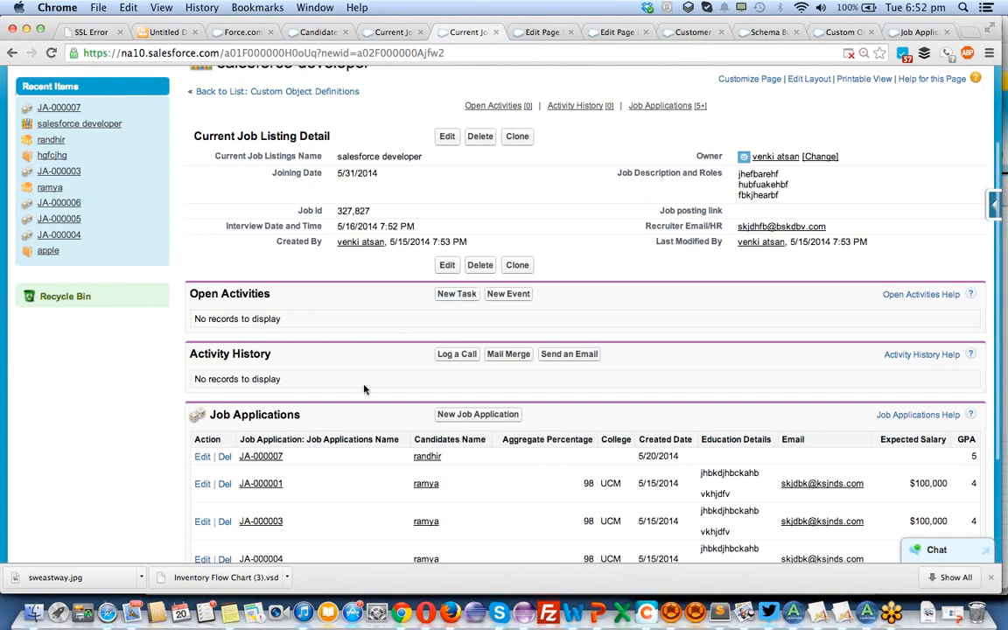
{"action": "scroll", "coordinate": [365, 391], "scroll_direction": "down", "scroll_amount": 3}
{"action": "scroll", "coordinate": [365, 390], "scroll_direction": "down", "scroll_amount": 1}
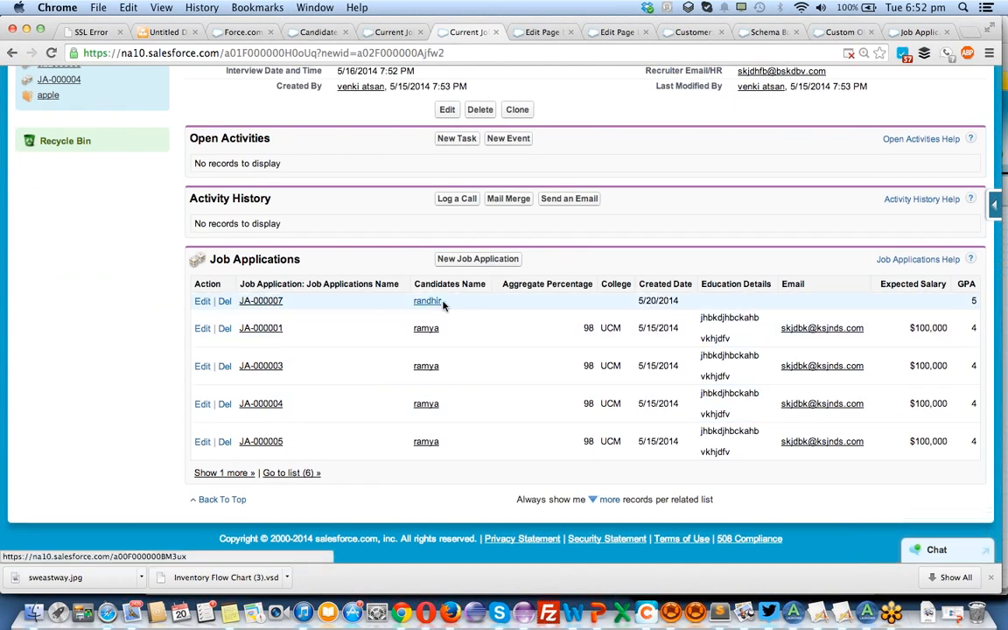
{"action": "scroll", "coordinate": [477, 315], "scroll_direction": "up", "scroll_amount": 1}
{"action": "scroll", "coordinate": [477, 317], "scroll_direction": "up", "scroll_amount": 5}
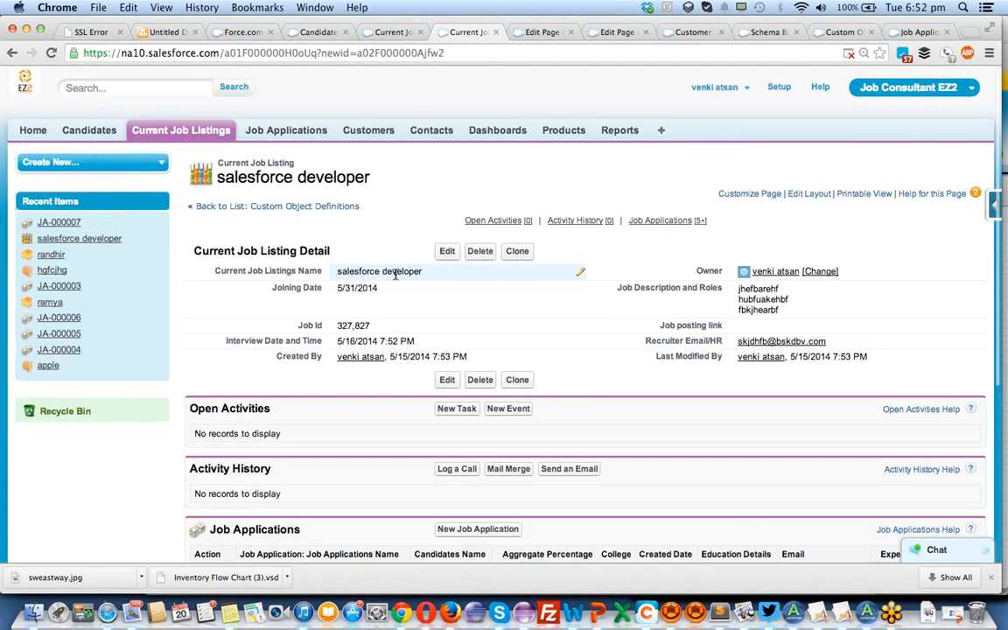
{"action": "double_click", "coordinate": [391, 274]}
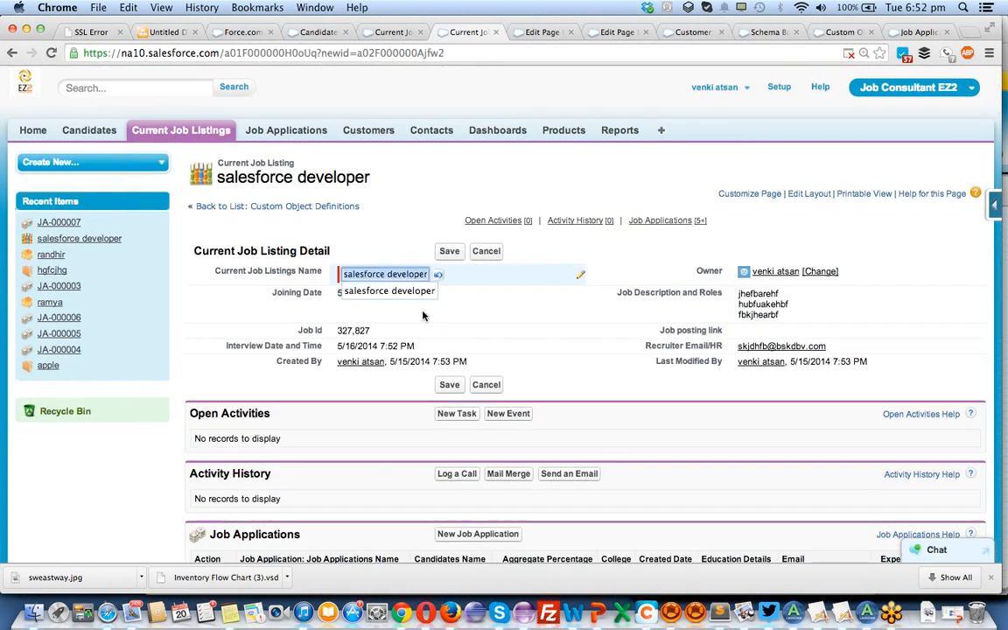
{"action": "scroll", "coordinate": [542, 354], "scroll_direction": "down", "scroll_amount": 4}
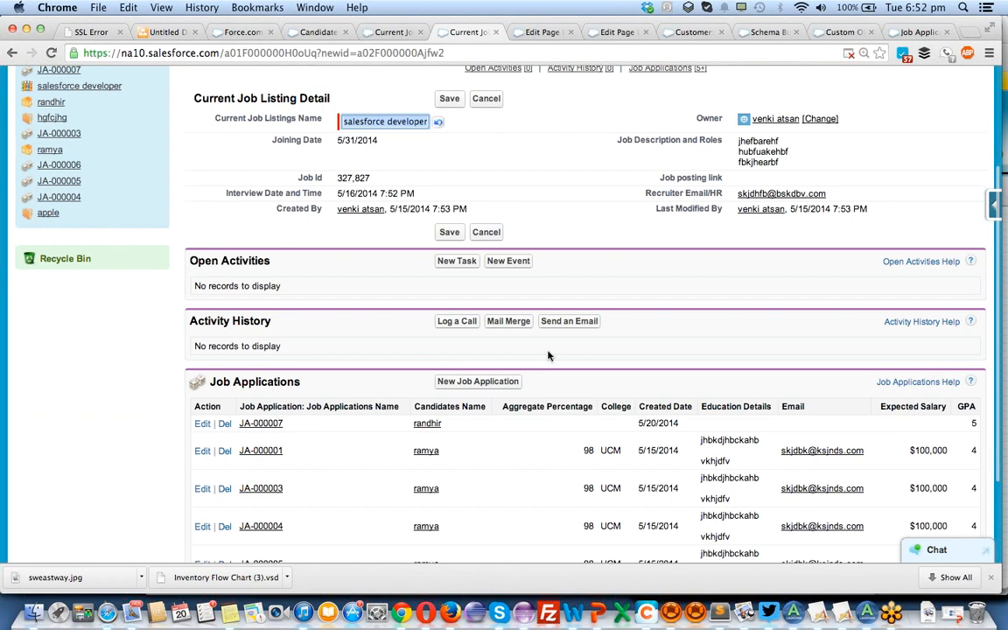
{"action": "scroll", "coordinate": [549, 356], "scroll_direction": "down", "scroll_amount": 2}
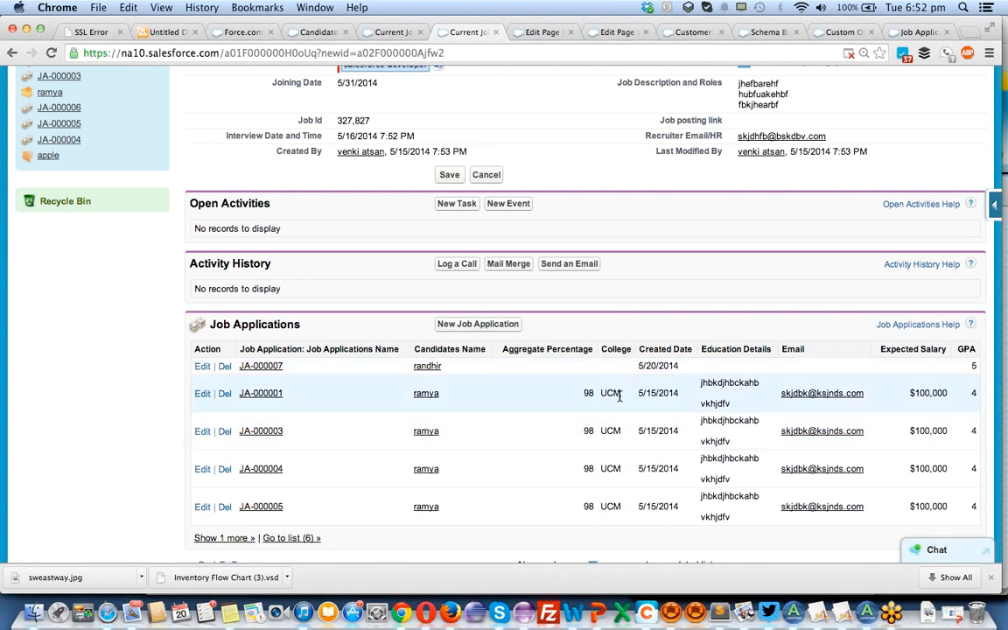
{"action": "scroll", "coordinate": [610, 395], "scroll_direction": "down", "scroll_amount": 1}
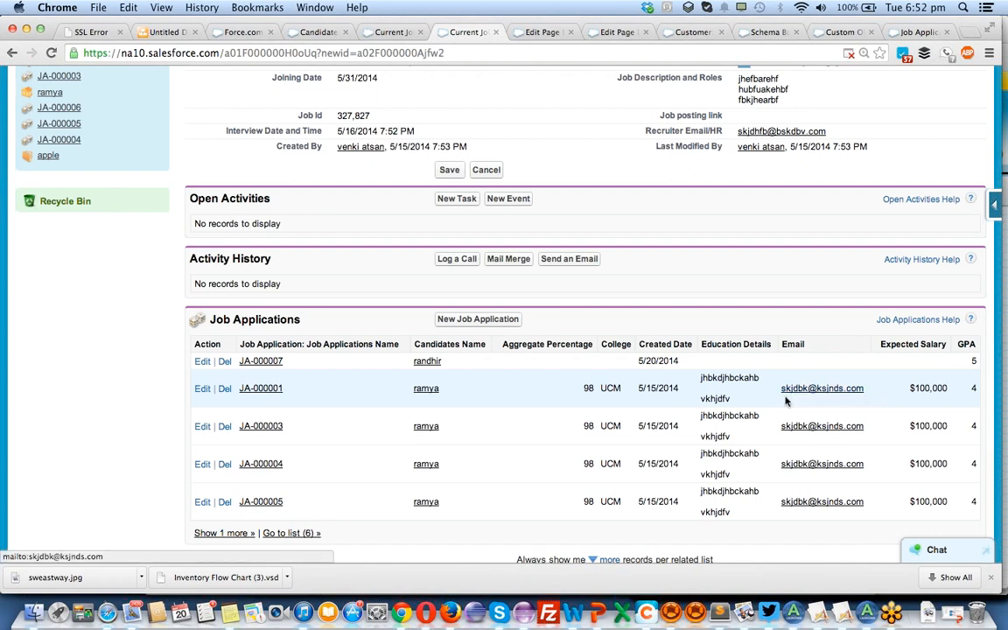
{"action": "scroll", "coordinate": [604, 387], "scroll_direction": "down", "scroll_amount": 3}
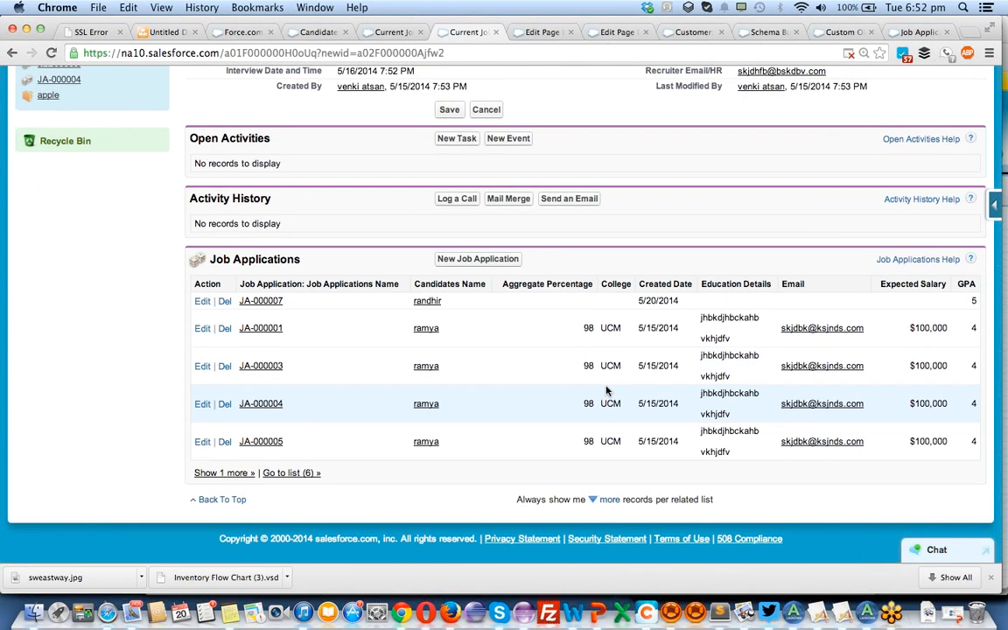
{"action": "scroll", "coordinate": [607, 391], "scroll_direction": "up", "scroll_amount": 1}
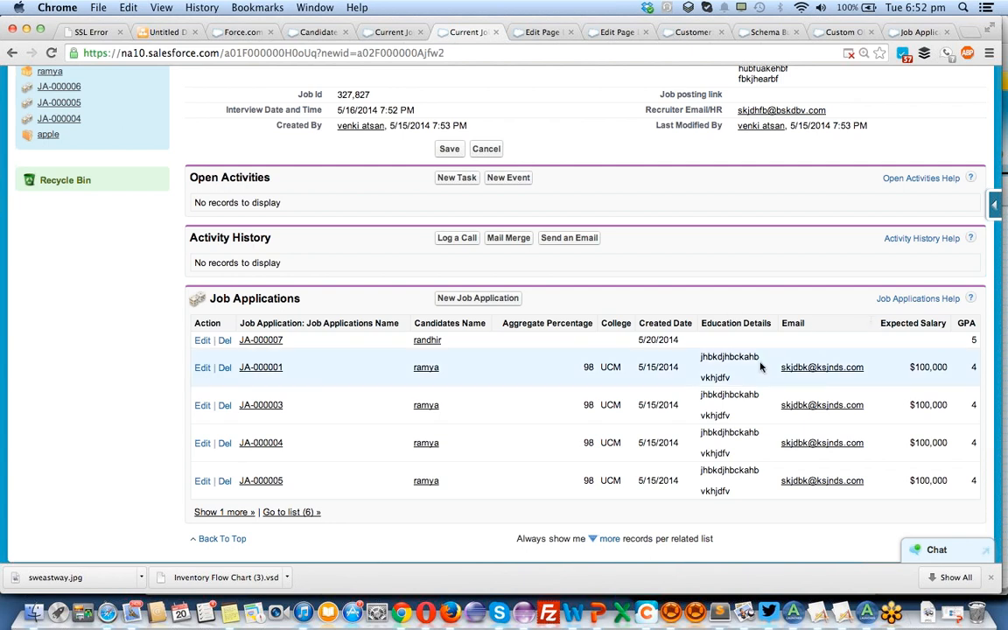
{"action": "scroll", "coordinate": [522, 431], "scroll_direction": "up", "scroll_amount": 1}
{"action": "scroll", "coordinate": [522, 431], "scroll_direction": "up", "scroll_amount": 5}
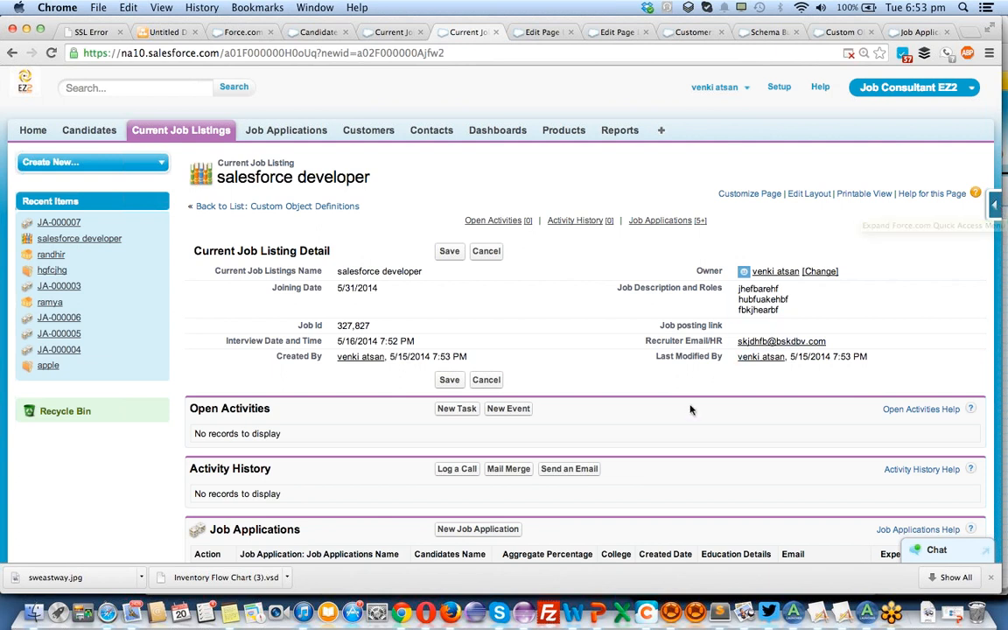
In the Schema Builder browser tab, arrange the Candidate and Current Job Listing objects side by side above Job Application.
{"action": "left_click", "coordinate": [389, 33]}
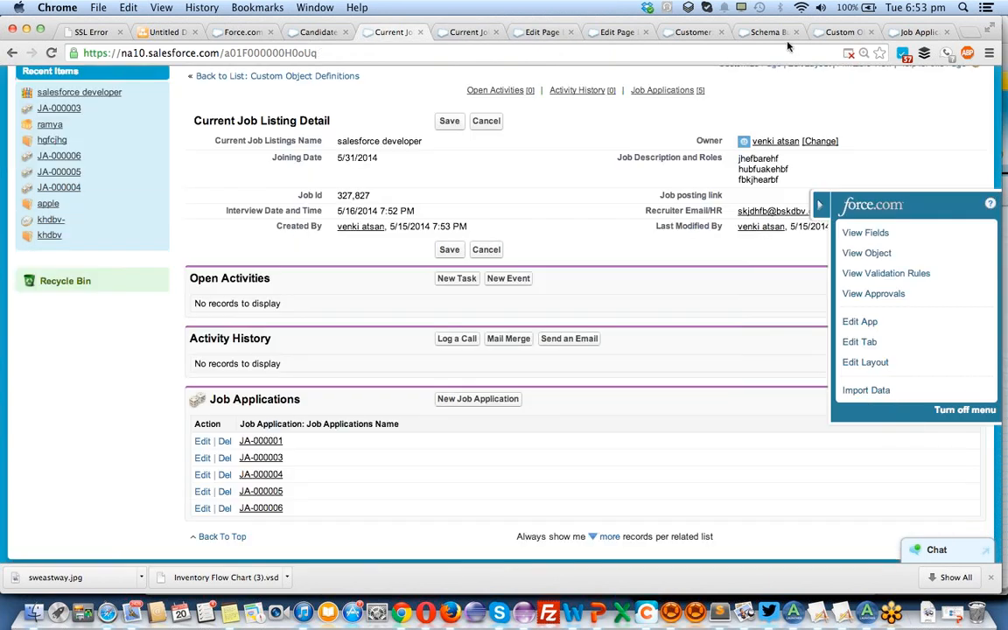
{"action": "left_click", "coordinate": [767, 33]}
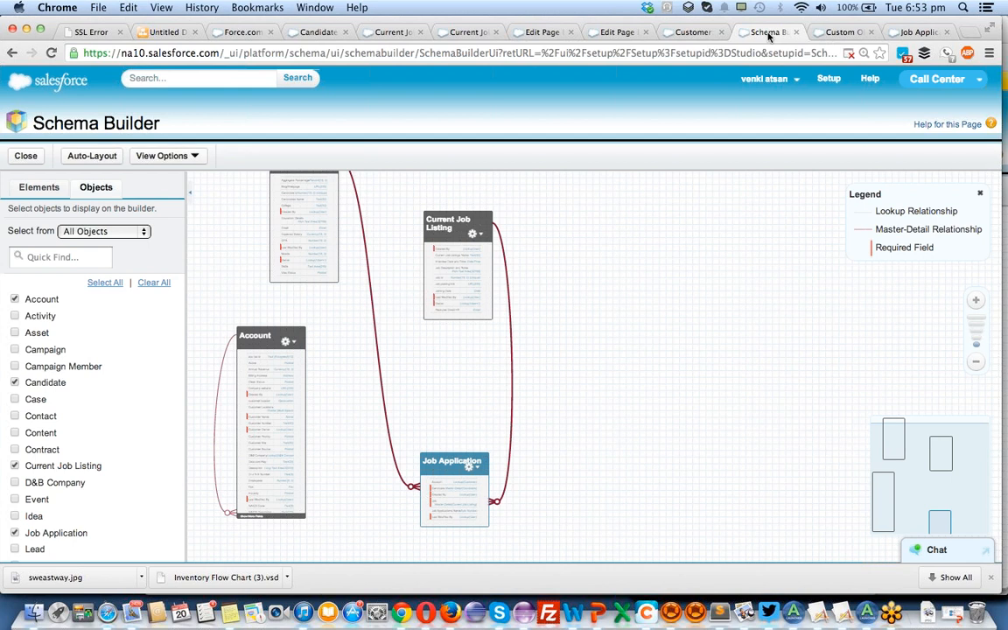
{"action": "left_click_drag", "start_coordinate": [628, 262], "coordinate": [708, 353]}
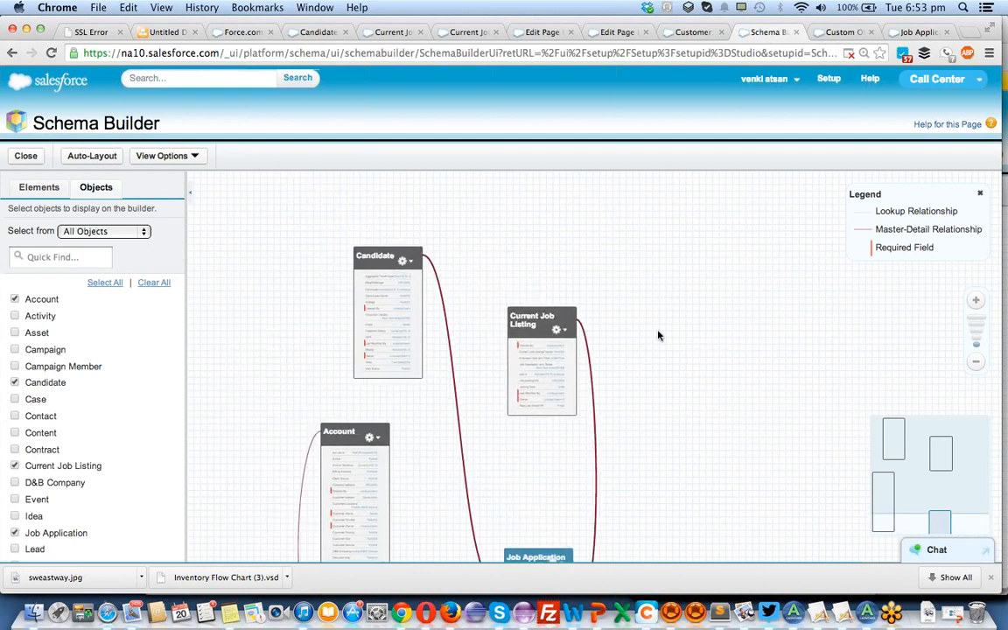
{"action": "left_click_drag", "start_coordinate": [549, 316], "coordinate": [687, 287]}
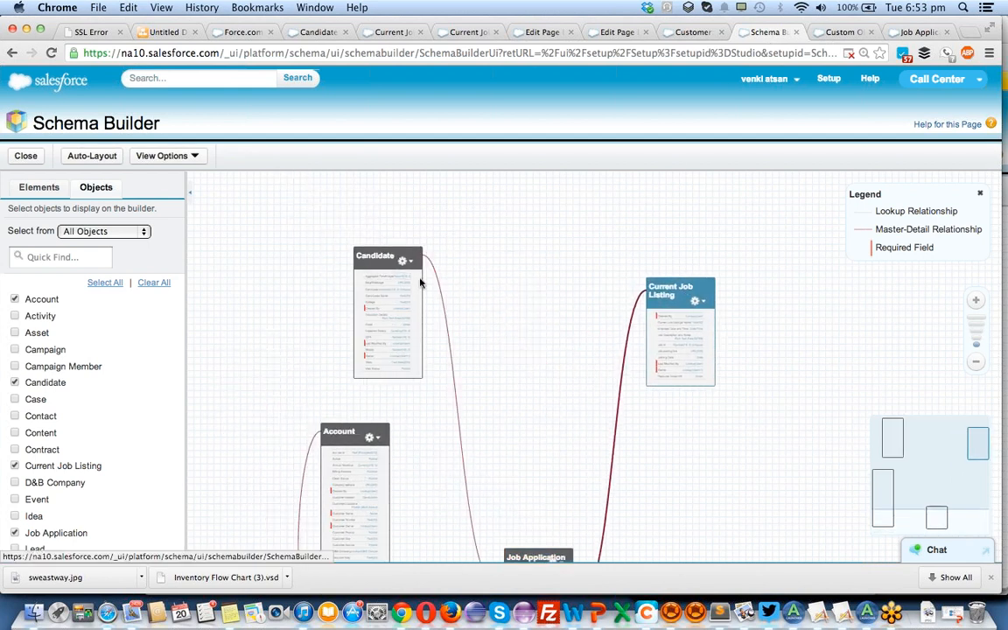
{"action": "left_click_drag", "start_coordinate": [396, 264], "coordinate": [516, 328]}
{"action": "left_click_drag", "start_coordinate": [673, 288], "coordinate": [591, 344]}
{"action": "left_click_drag", "start_coordinate": [674, 378], "coordinate": [679, 245]}
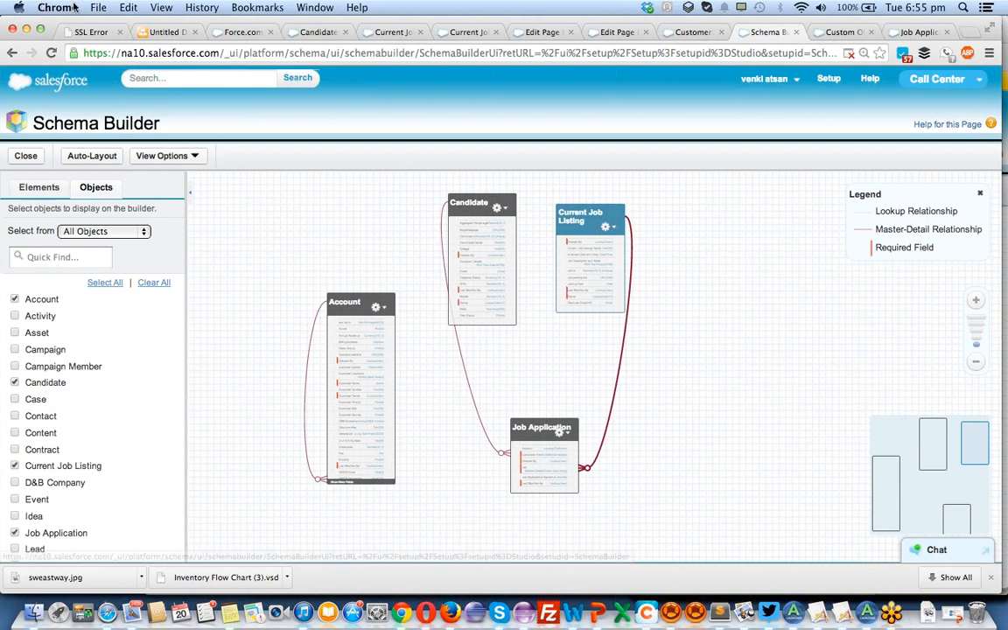
Switch to the Untitled Diagram in draw.io.
{"action": "left_click", "coordinate": [165, 32]}
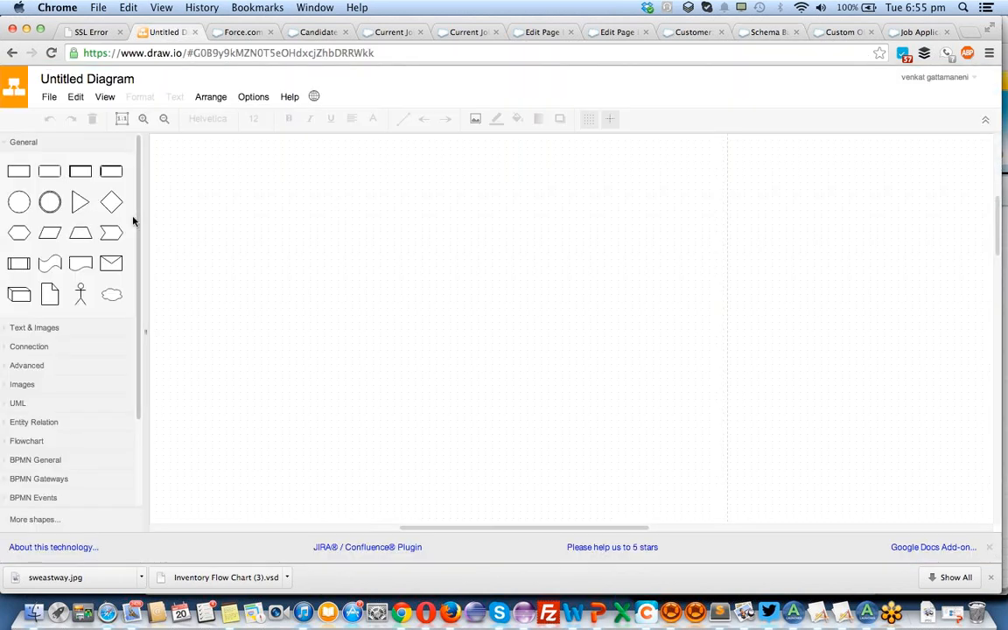
{"action": "mouse_move", "coordinate": [91, 183]}
{"action": "left_mouse_down"}
{"action": "mouse_move", "coordinate": [202, 178]}
{"action": "mouse_move", "coordinate": [210, 162]}
{"action": "left_mouse_up"}
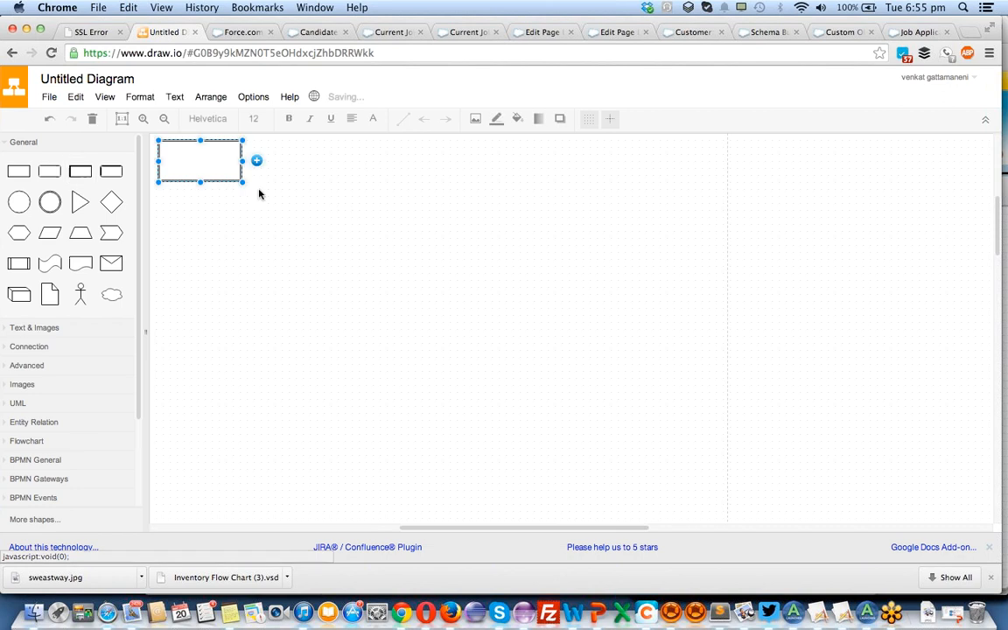
{"action": "double_click", "coordinate": [209, 162]}
{"action": "type", "text": "mD"}
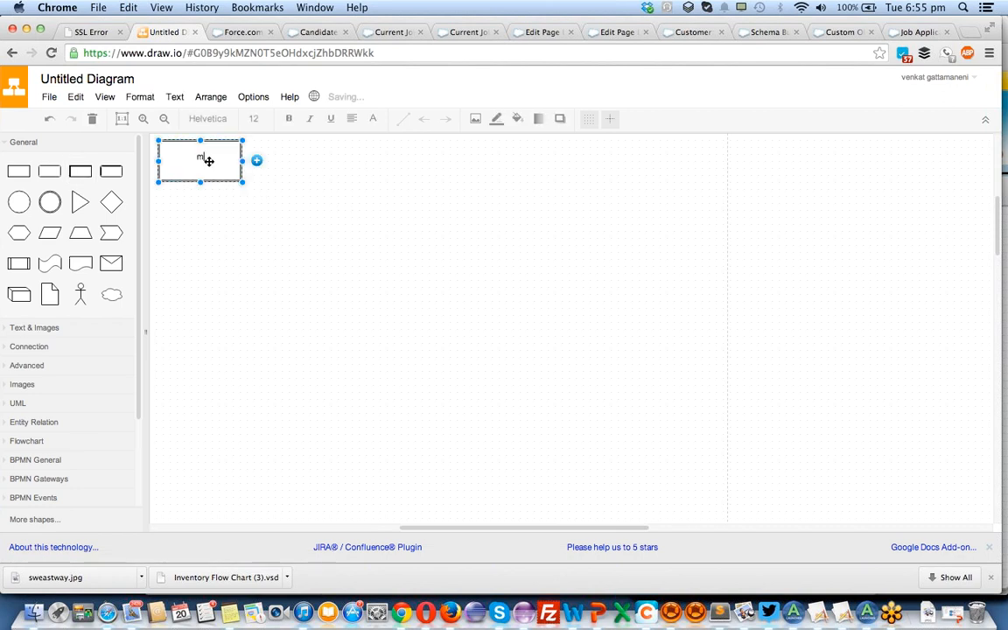
{"action": "key", "text": "BackSpace"}
{"action": "key", "text": "BackSpace"}
{"action": "type", "text": "B"}
{"action": "left_click", "coordinate": [382, 205]}
{"action": "left_click", "coordinate": [62, 172]}
{"action": "left_click", "coordinate": [386, 187]}
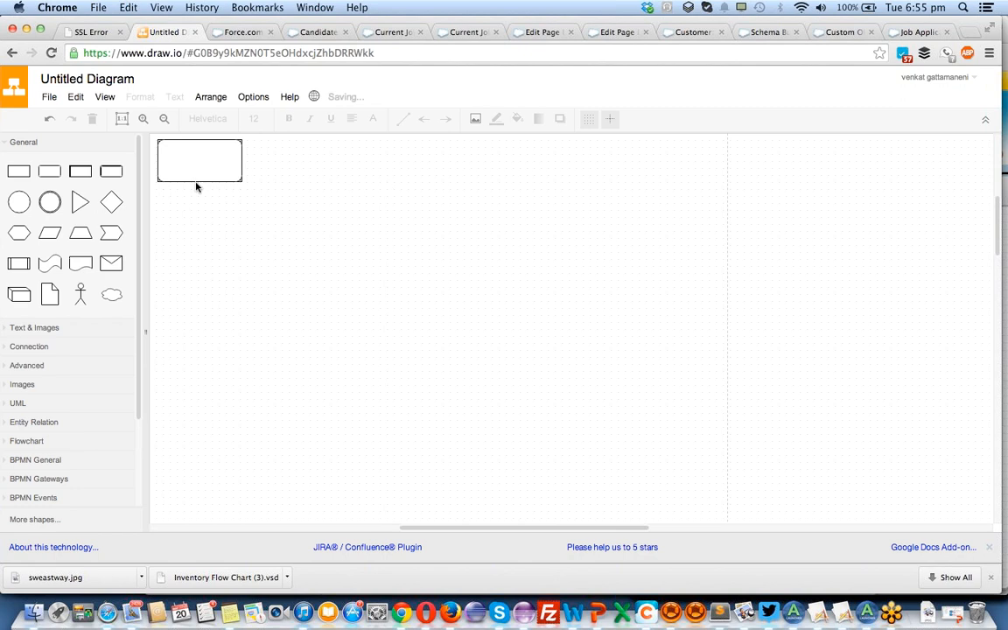
{"action": "left_click", "coordinate": [50, 171]}
{"action": "left_click", "coordinate": [456, 189]}
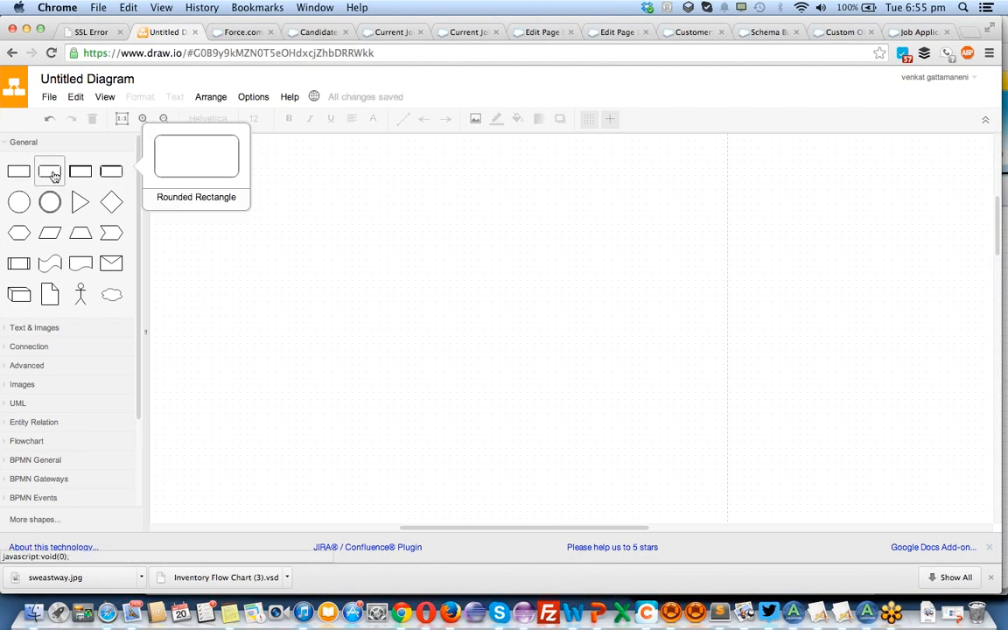
Place two double-bordered rectangles on the blank canvas, labelling the first one "a" and the one to its right "c".
{"action": "left_click", "coordinate": [82, 172]}
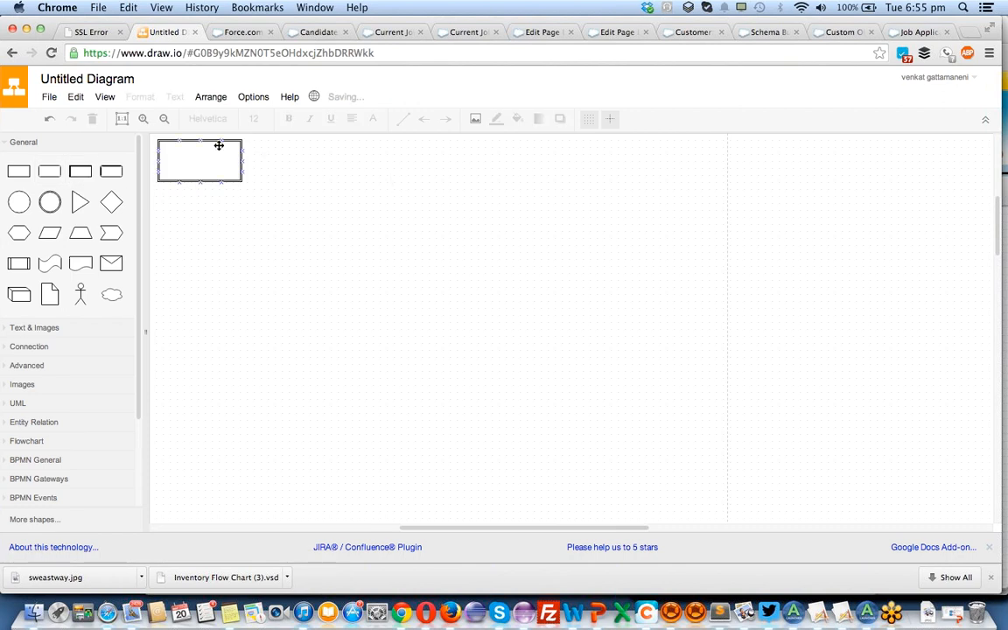
{"action": "left_click_drag", "start_coordinate": [79, 172], "coordinate": [418, 162]}
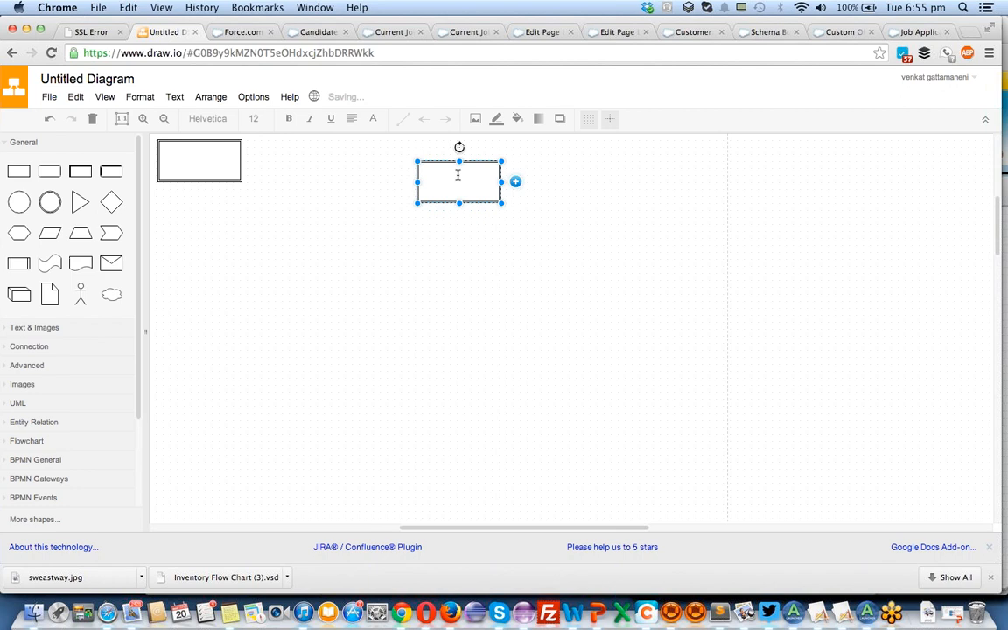
{"action": "type", "text": "c"}
{"action": "left_click", "coordinate": [197, 157]}
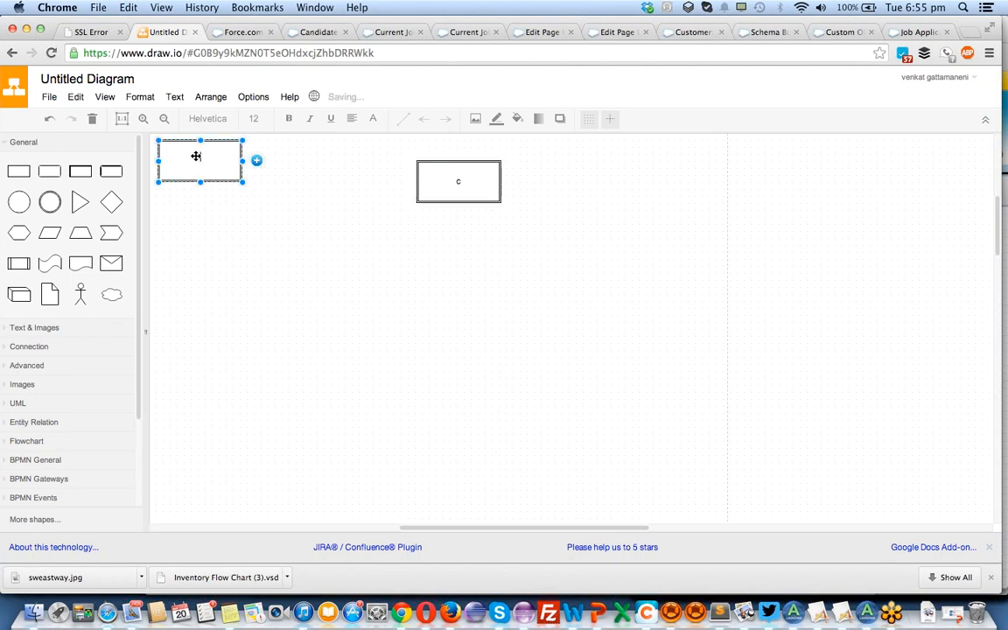
{"action": "type", "text": "a"}
{"action": "left_click", "coordinate": [306, 252]}
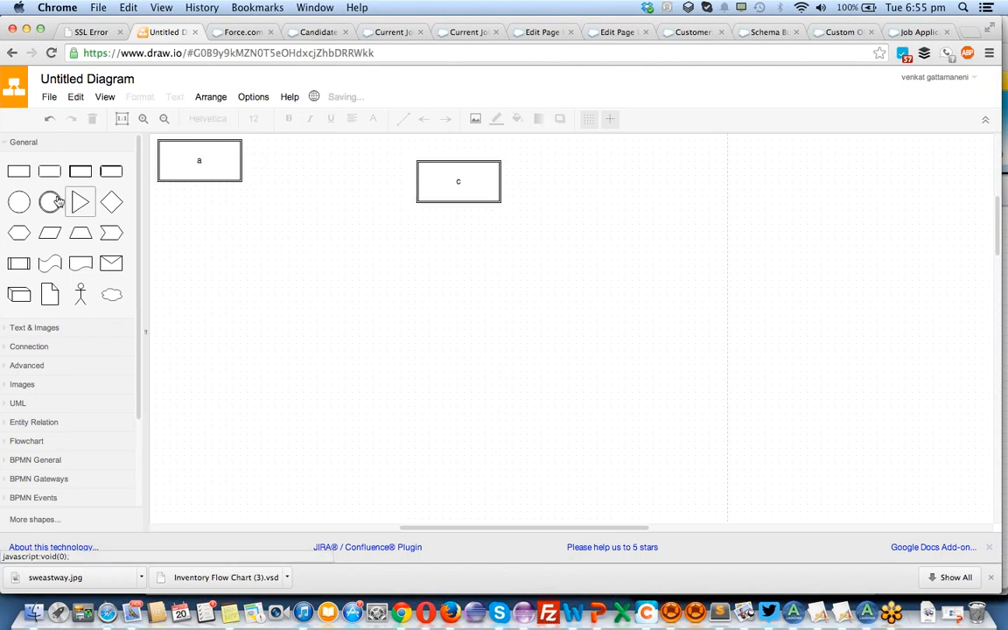
Add a rounded rectangle below and between the two boxes, and relabel the box "a" as "b".
{"action": "left_click_drag", "start_coordinate": [49, 179], "coordinate": [342, 304]}
{"action": "double_click", "coordinate": [353, 312]}
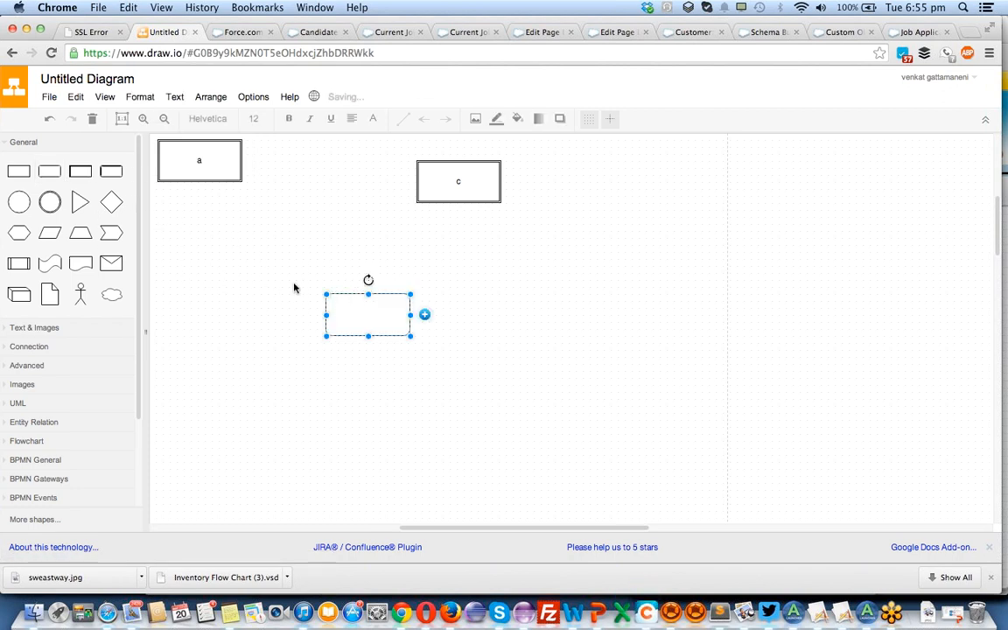
{"action": "left_click", "coordinate": [202, 165]}
{"action": "double_click", "coordinate": [200, 161]}
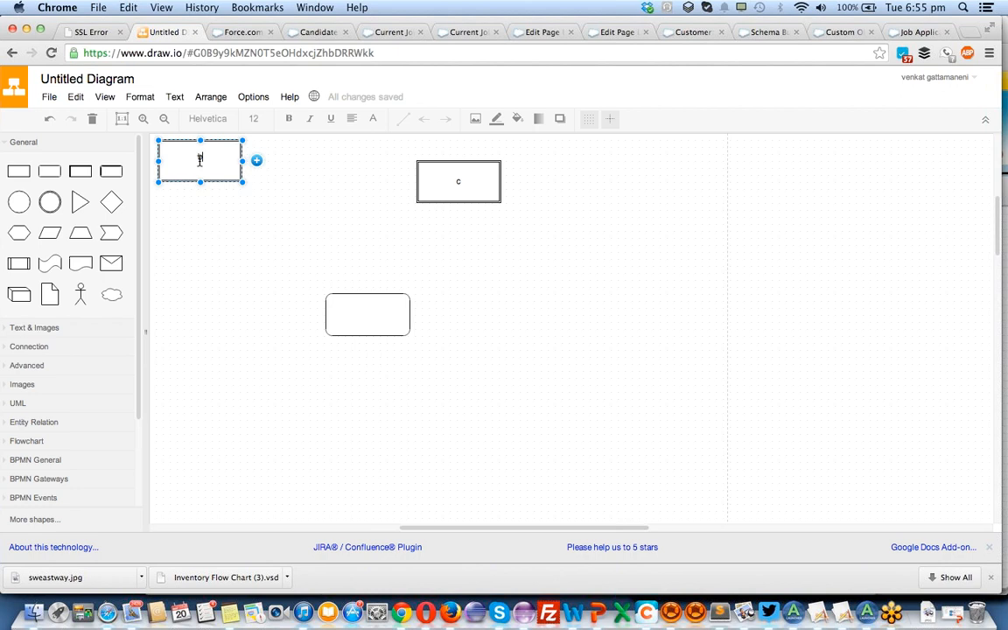
{"action": "type", "text": "b"}
Label the rounded rectangle "a" and leave it selected.
{"action": "left_click", "coordinate": [353, 308]}
{"action": "double_click", "coordinate": [390, 310]}
{"action": "type", "text": "b"}
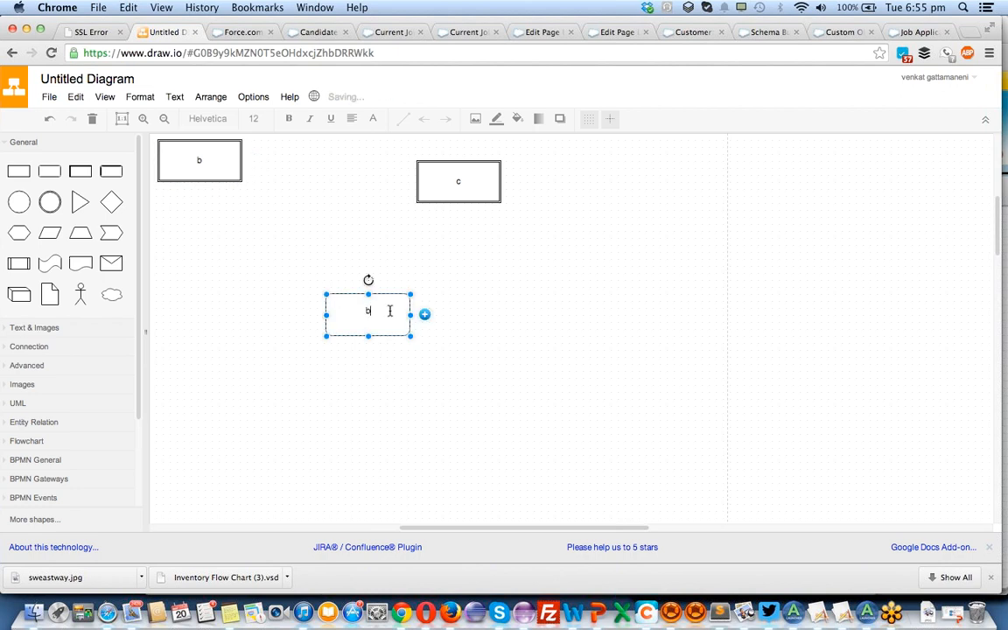
{"action": "key", "text": "BackSpace"}
{"action": "type", "text": "a"}
{"action": "left_click", "coordinate": [525, 338]}
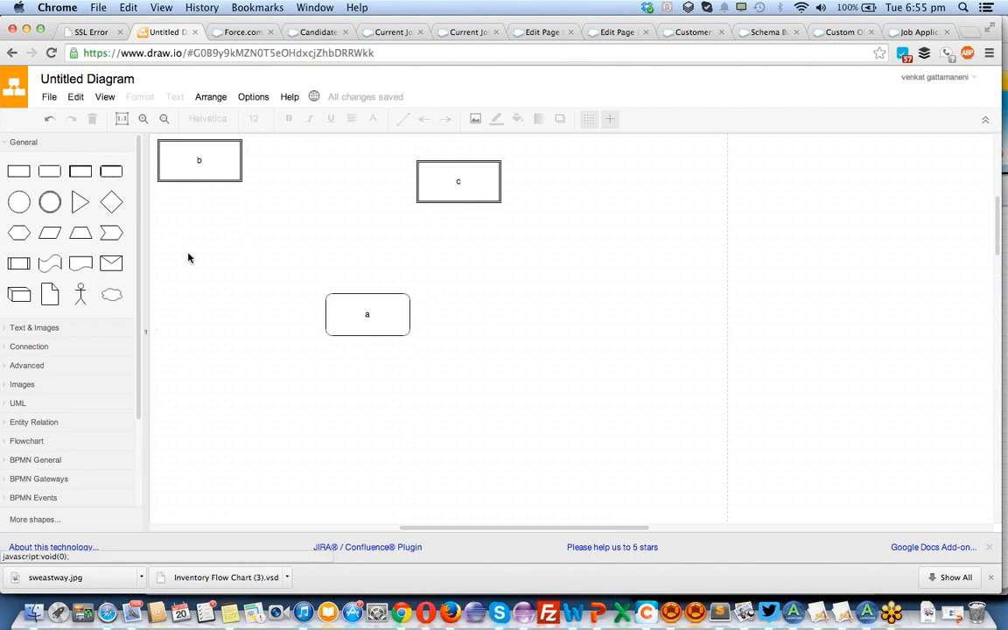
{"action": "left_click", "coordinate": [359, 307]}
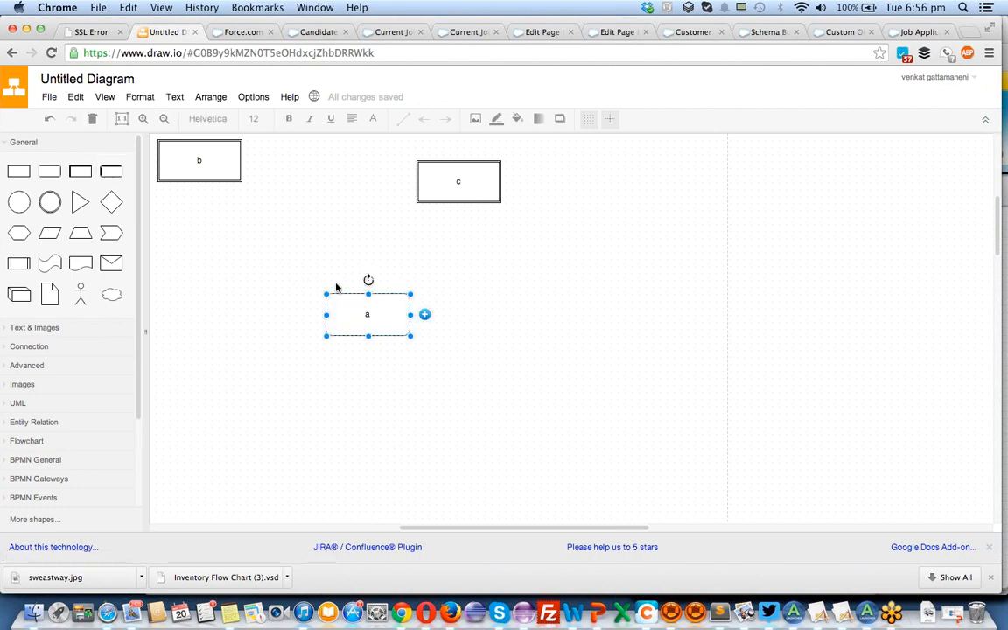
Place a UML connector with a hollow diamond and an open arrowhead on the canvas just above the rounded box "a".
{"action": "scroll", "coordinate": [326, 294], "scroll_direction": "up", "scroll_amount": 1}
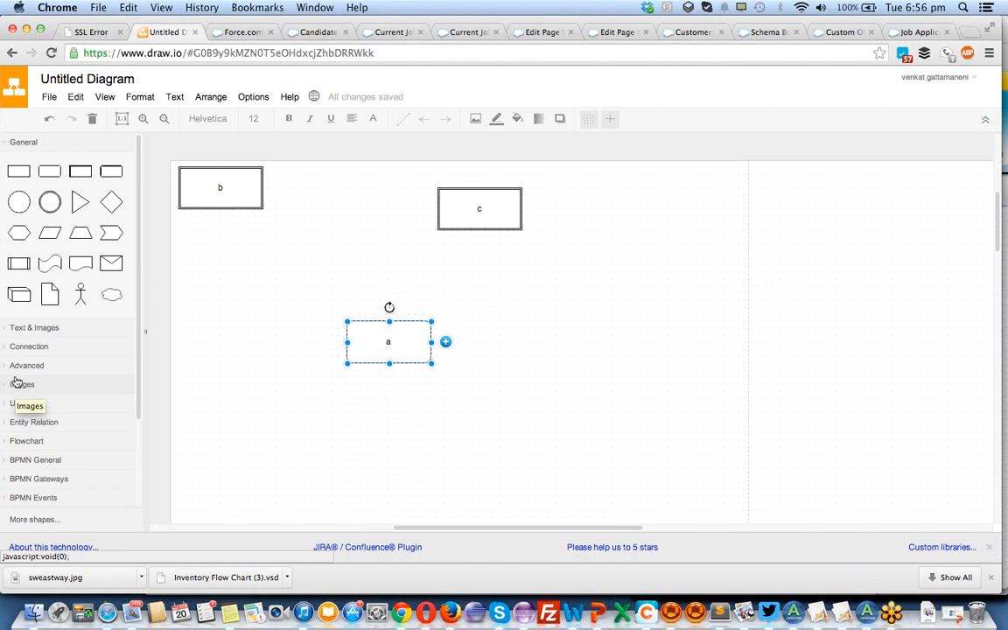
{"action": "left_click", "coordinate": [21, 331]}
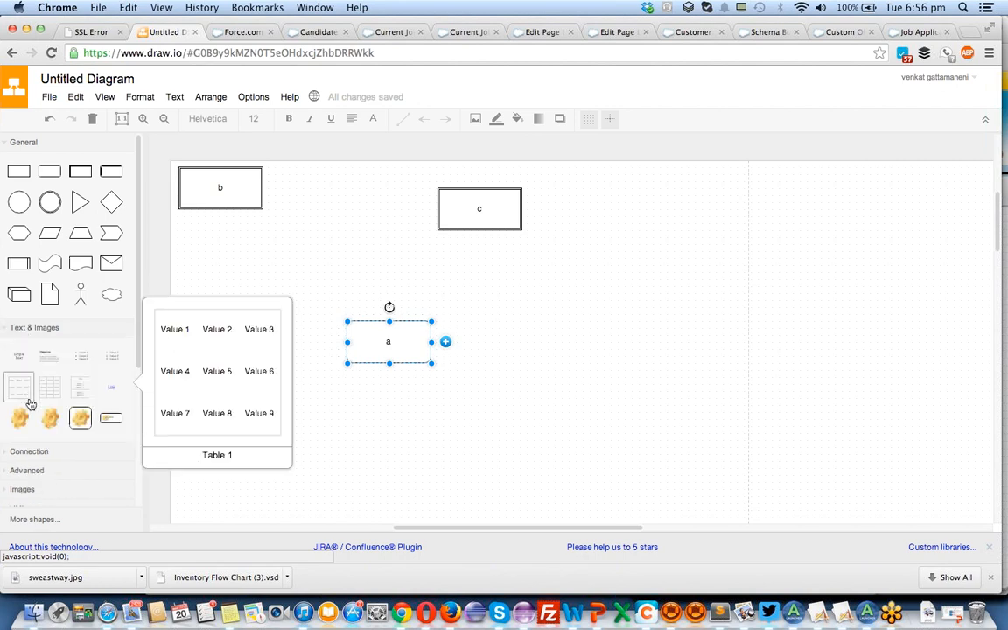
{"action": "left_click", "coordinate": [10, 330]}
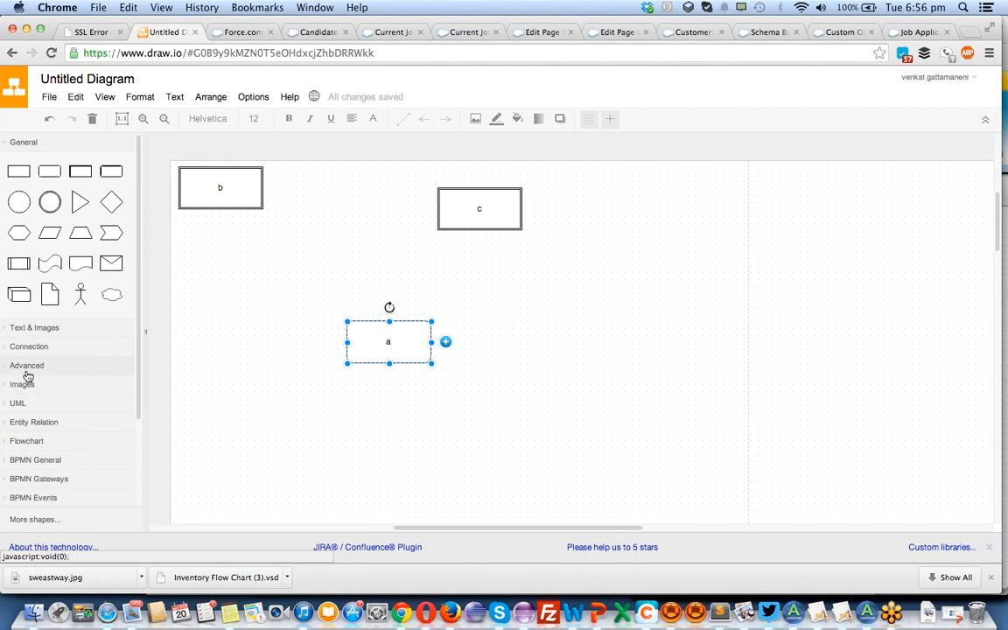
{"action": "left_click", "coordinate": [21, 405]}
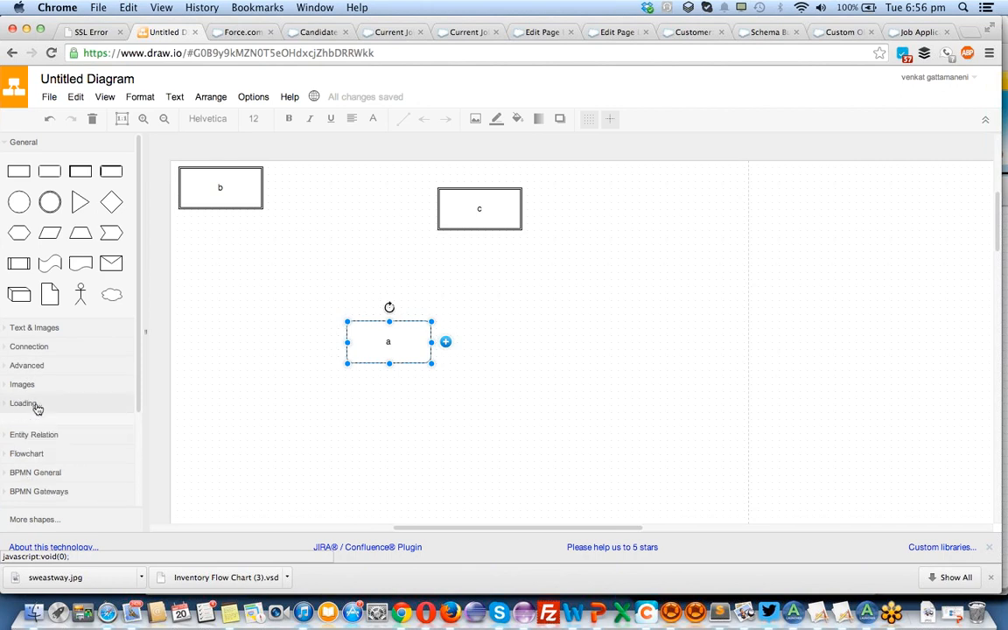
{"action": "scroll", "coordinate": [87, 441], "scroll_direction": "down", "scroll_amount": 5}
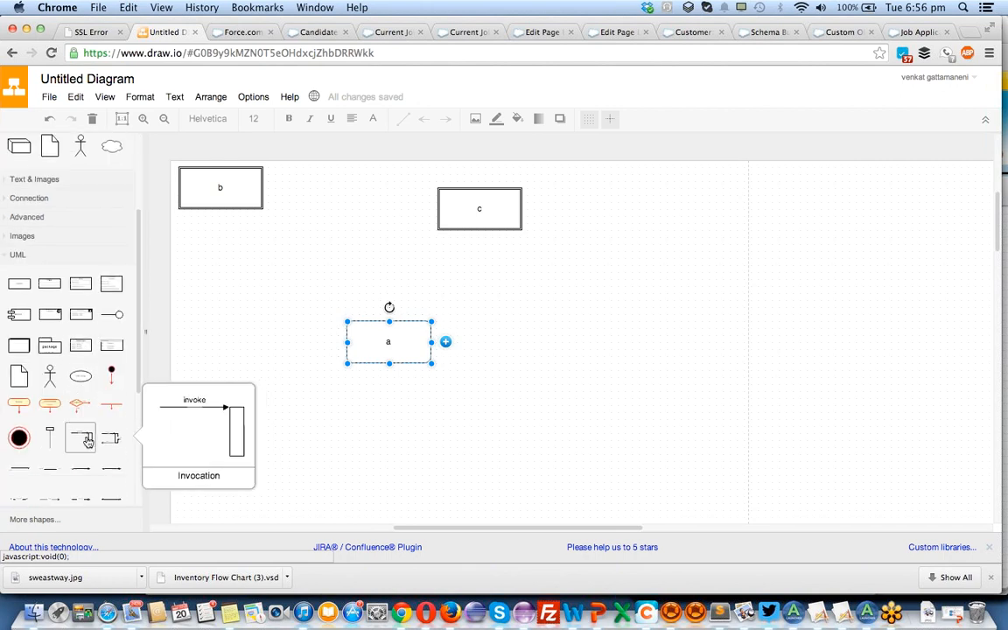
{"action": "scroll", "coordinate": [87, 442], "scroll_direction": "down", "scroll_amount": 3}
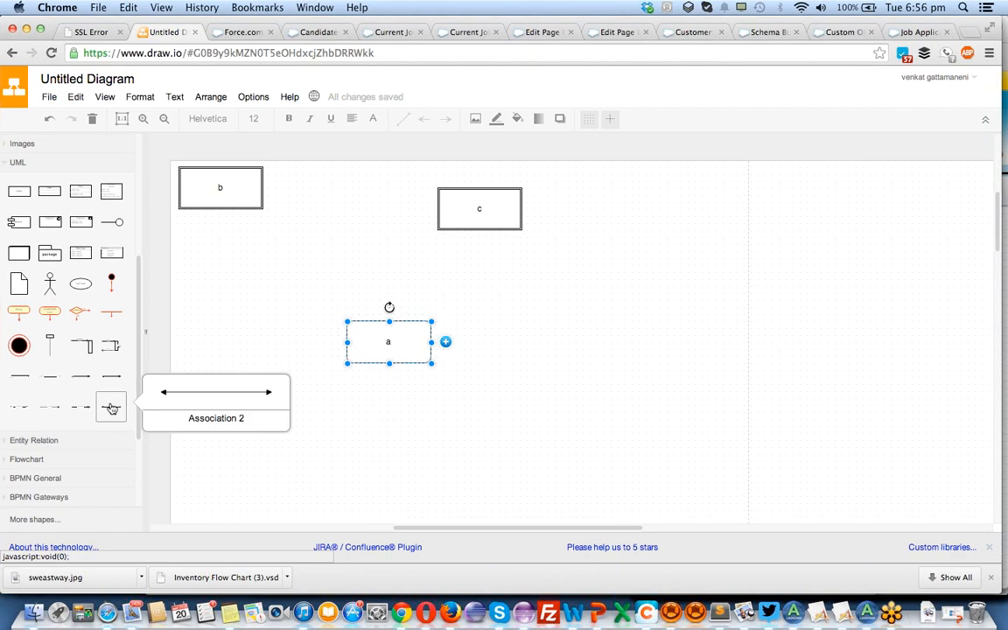
{"action": "left_click_drag", "start_coordinate": [112, 410], "coordinate": [293, 307]}
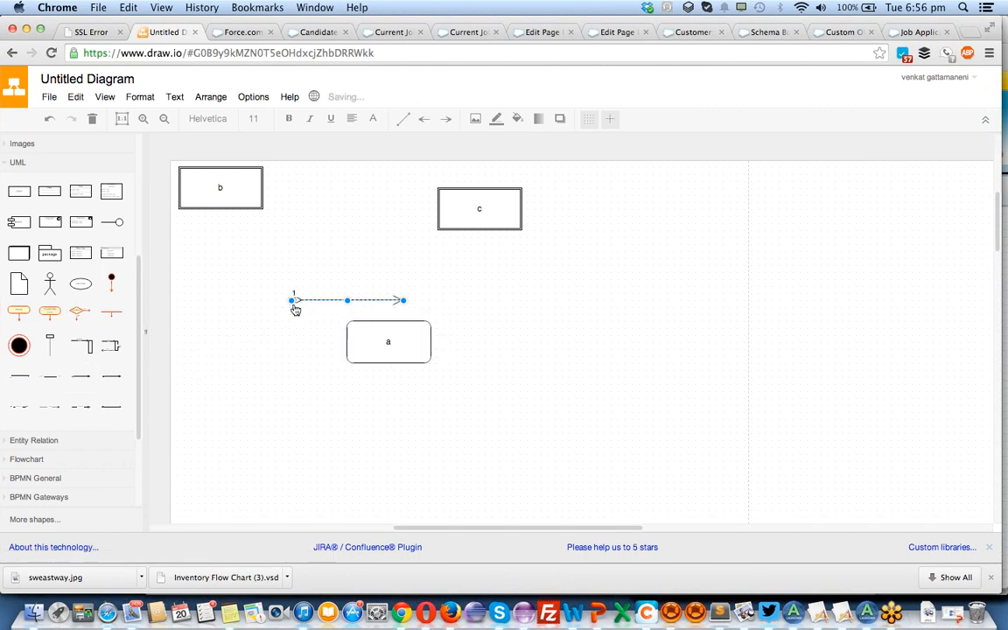
Attach the connector's arrowhead to the underside of box "b" and its diamond end to the near side of box "a".
{"action": "left_click_drag", "start_coordinate": [388, 255], "coordinate": [253, 209]}
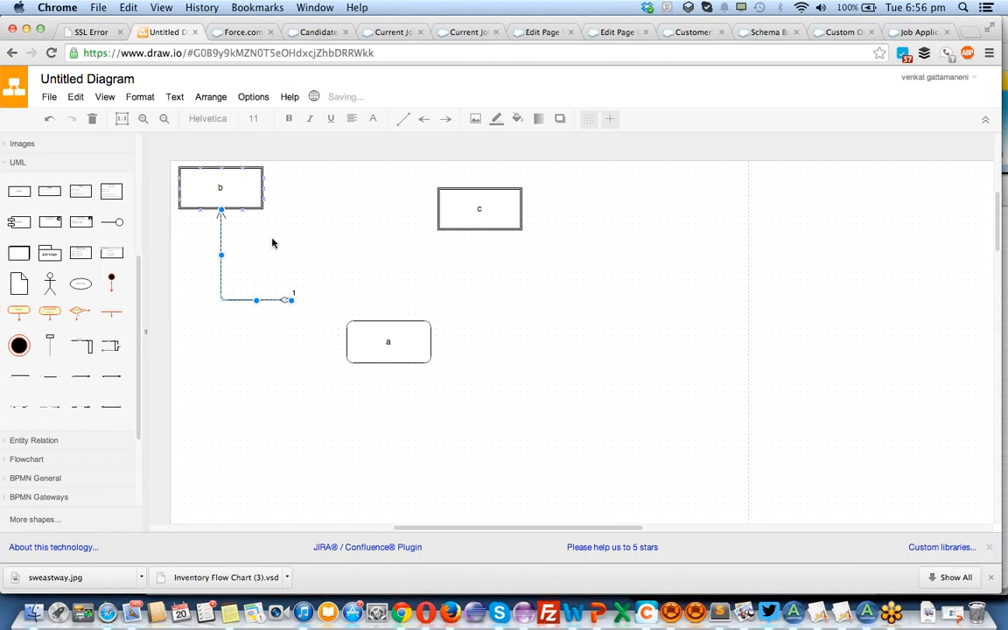
{"action": "left_click_drag", "start_coordinate": [293, 304], "coordinate": [347, 343]}
{"action": "left_click_drag", "start_coordinate": [294, 304], "coordinate": [343, 343]}
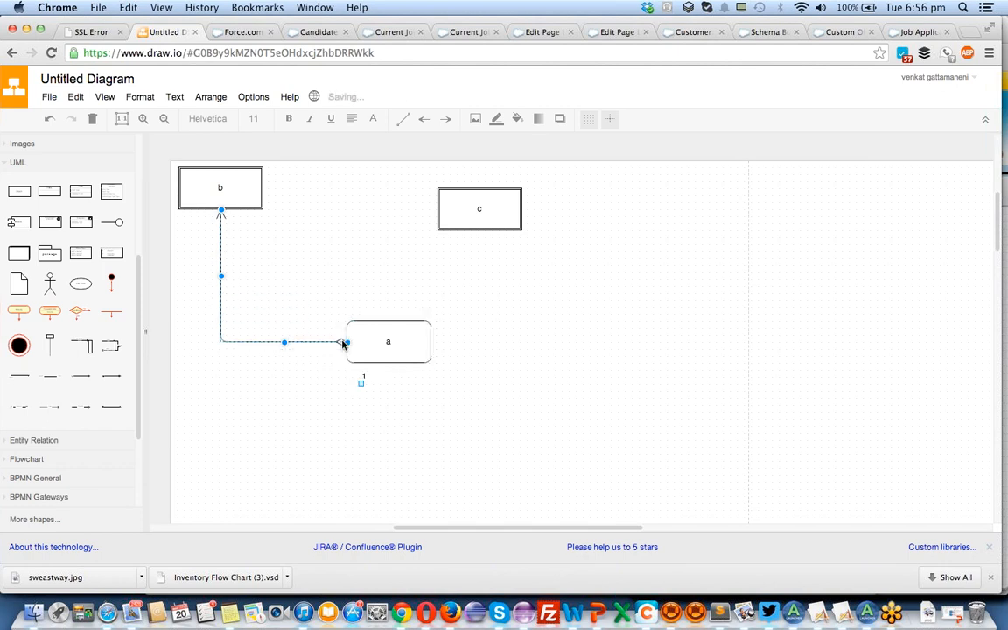
{"action": "left_click", "coordinate": [323, 235]}
Add the UML line shape ending in a small circle beside box "a", below box "c".
{"action": "mouse_move", "coordinate": [19, 407]}
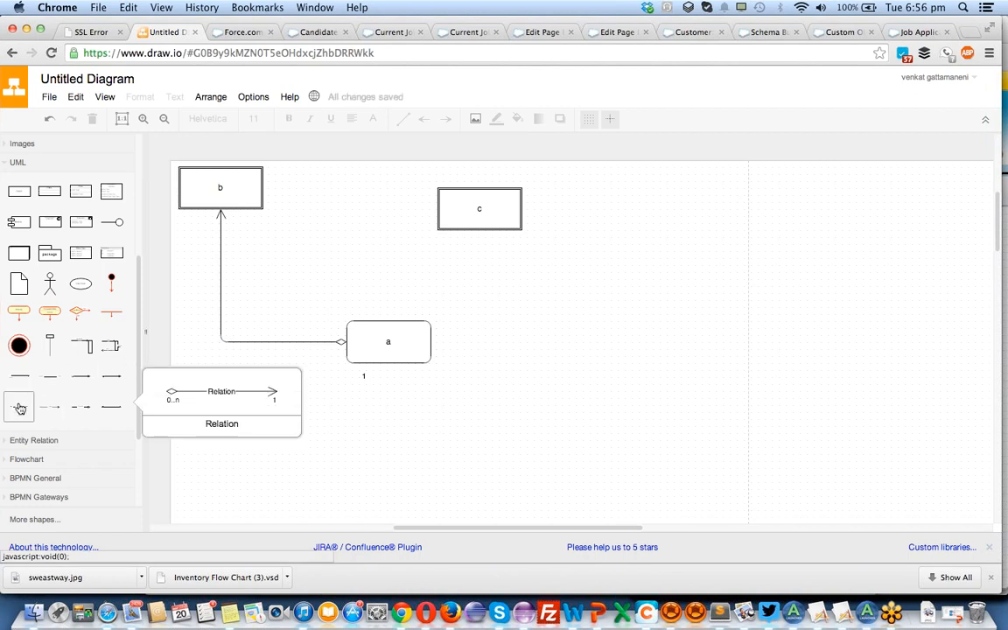
{"action": "mouse_move", "coordinate": [77, 413]}
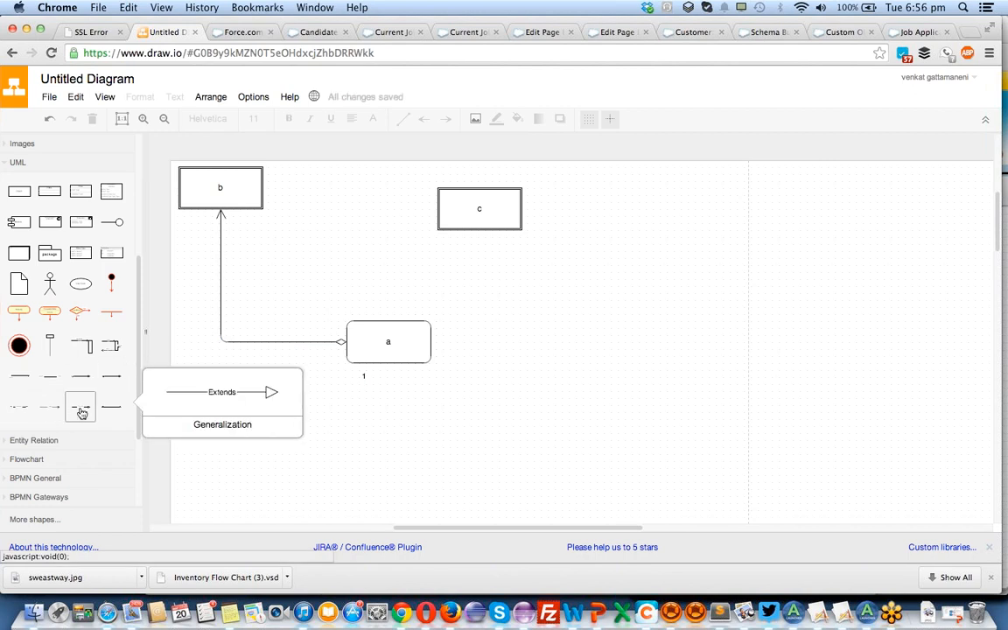
{"action": "scroll", "coordinate": [59, 405], "scroll_direction": "down", "scroll_amount": 3}
{"action": "scroll", "coordinate": [59, 398], "scroll_direction": "up", "scroll_amount": 2}
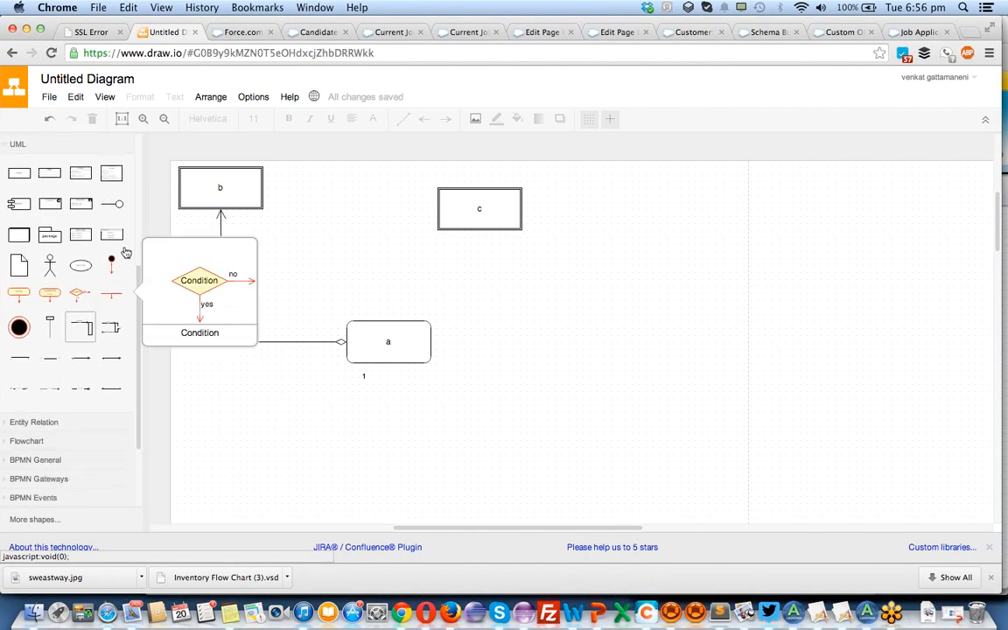
{"action": "mouse_move", "coordinate": [120, 210]}
{"action": "left_click_drag", "start_coordinate": [119, 210], "coordinate": [732, 372]}
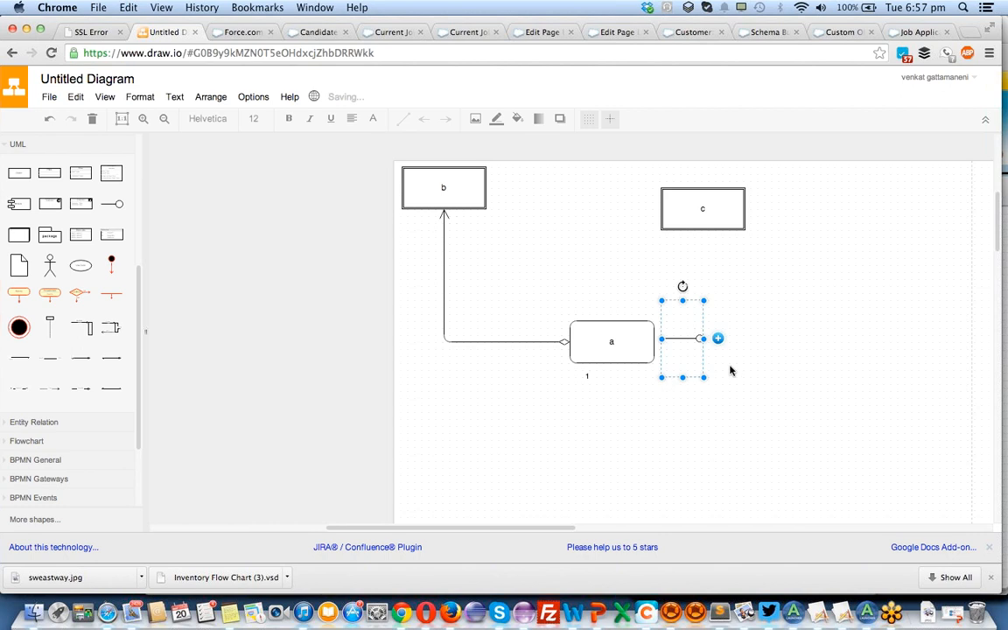
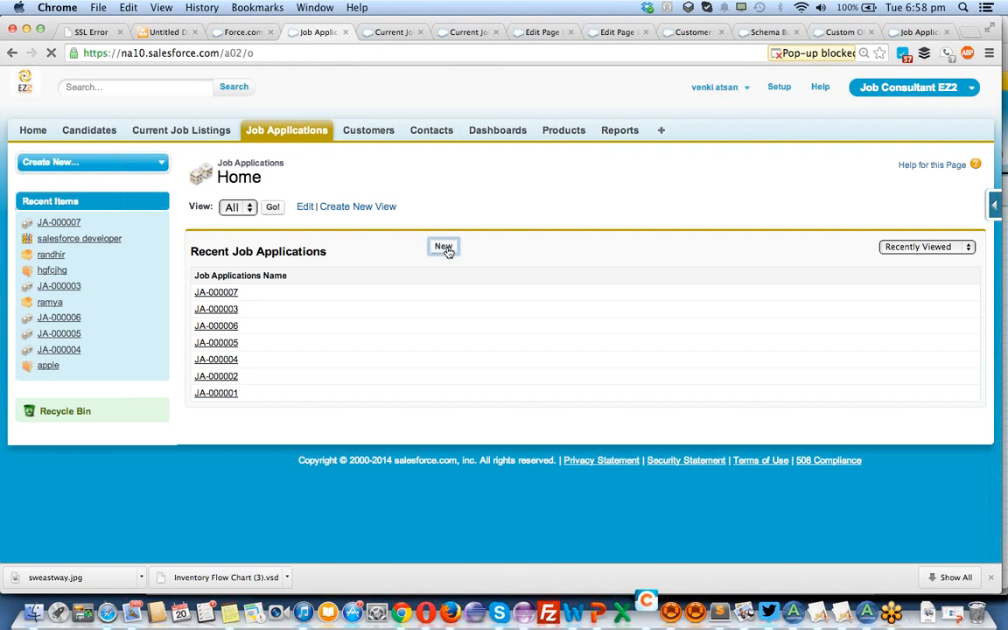
Start a new job application and look at the recently viewed candidates offered by the Candidate lookup.
{"action": "left_click", "coordinate": [444, 247]}
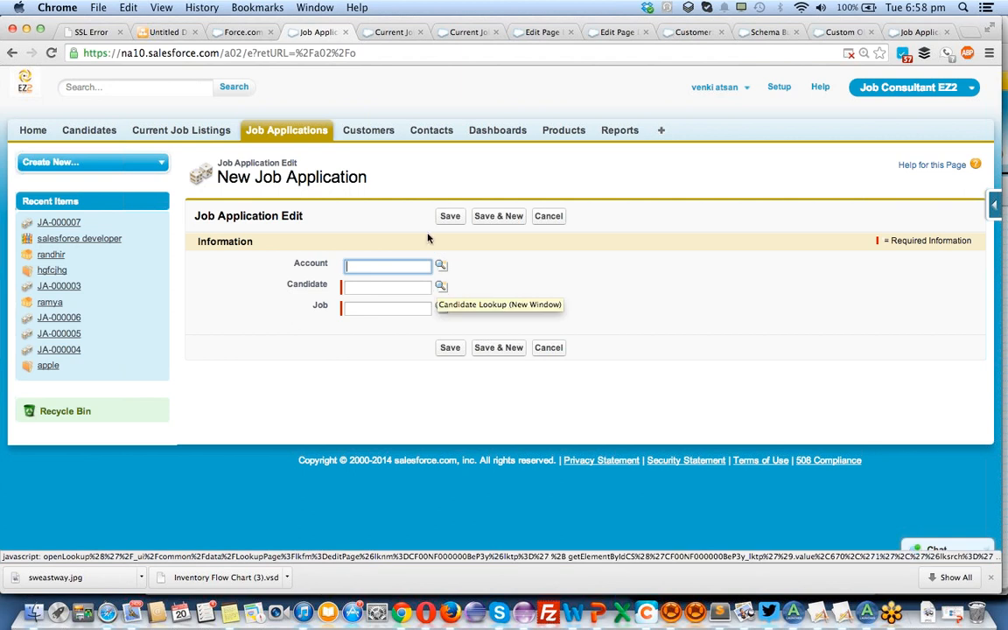
{"action": "left_click", "coordinate": [440, 288]}
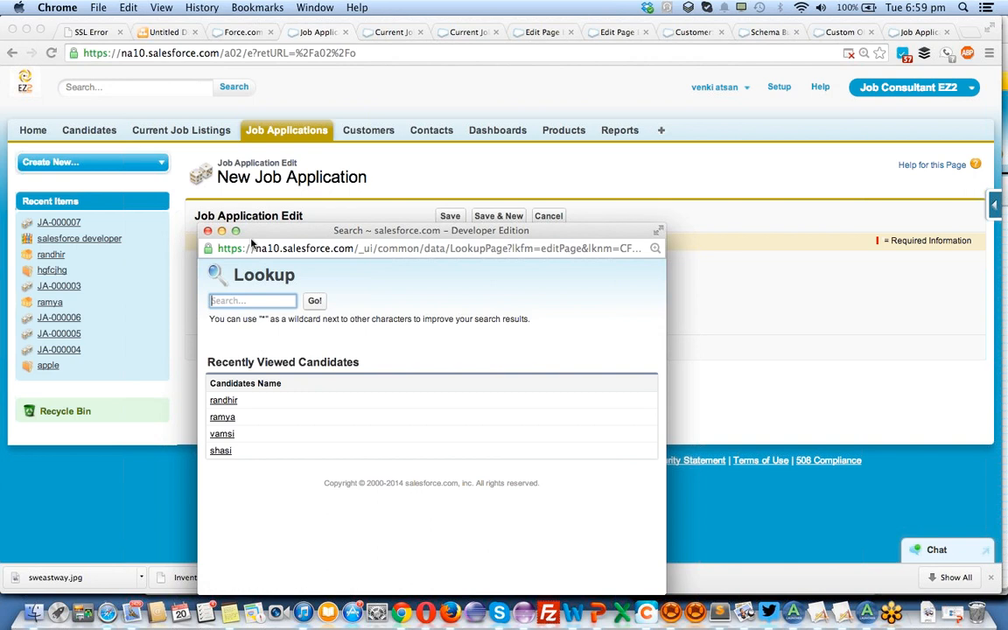
{"action": "left_click", "coordinate": [208, 230]}
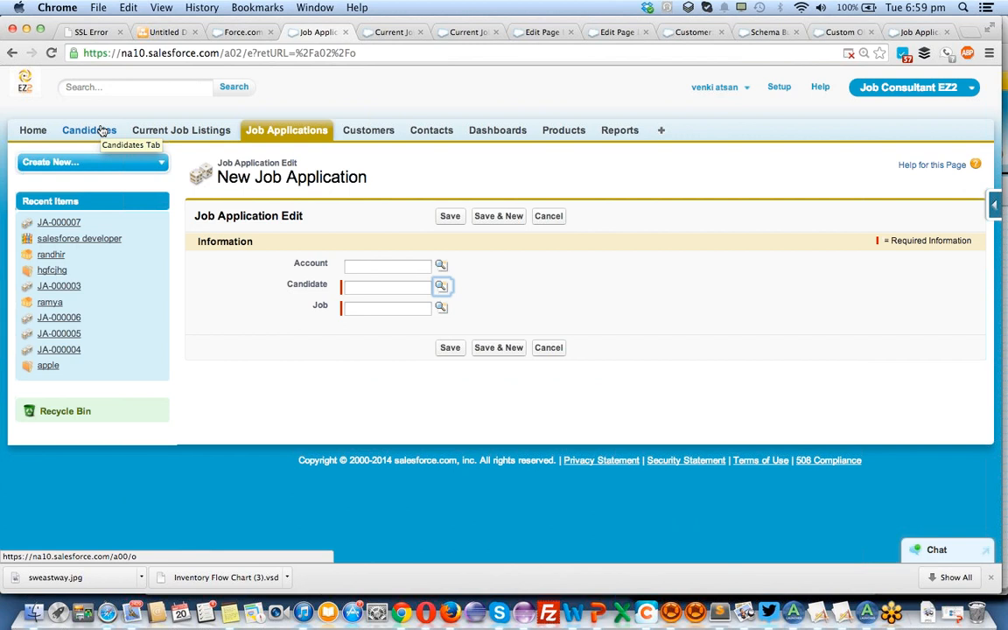
{"action": "left_click", "coordinate": [443, 288]}
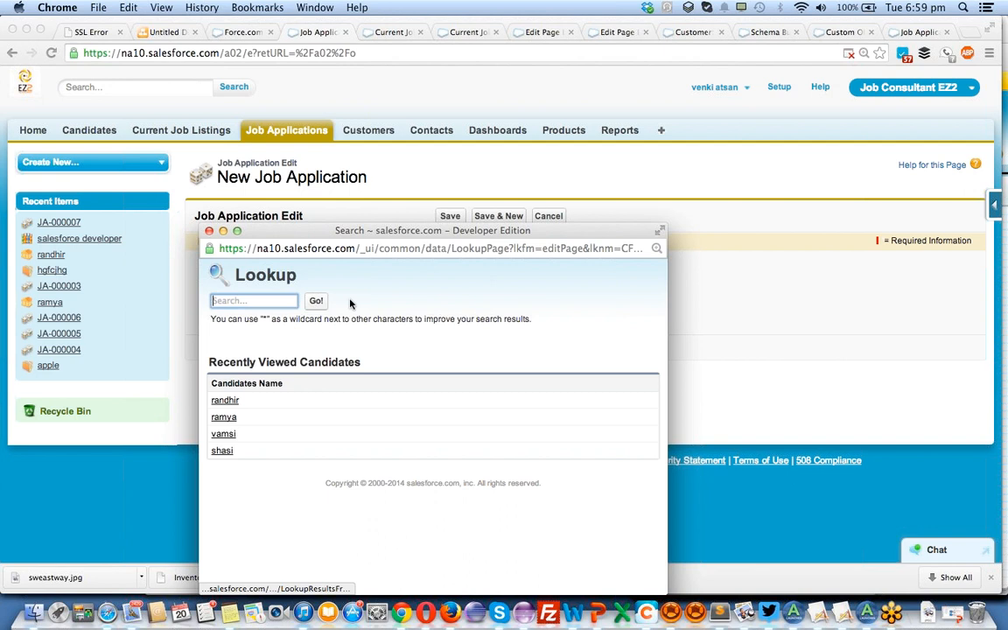
{"action": "left_click", "coordinate": [194, 212]}
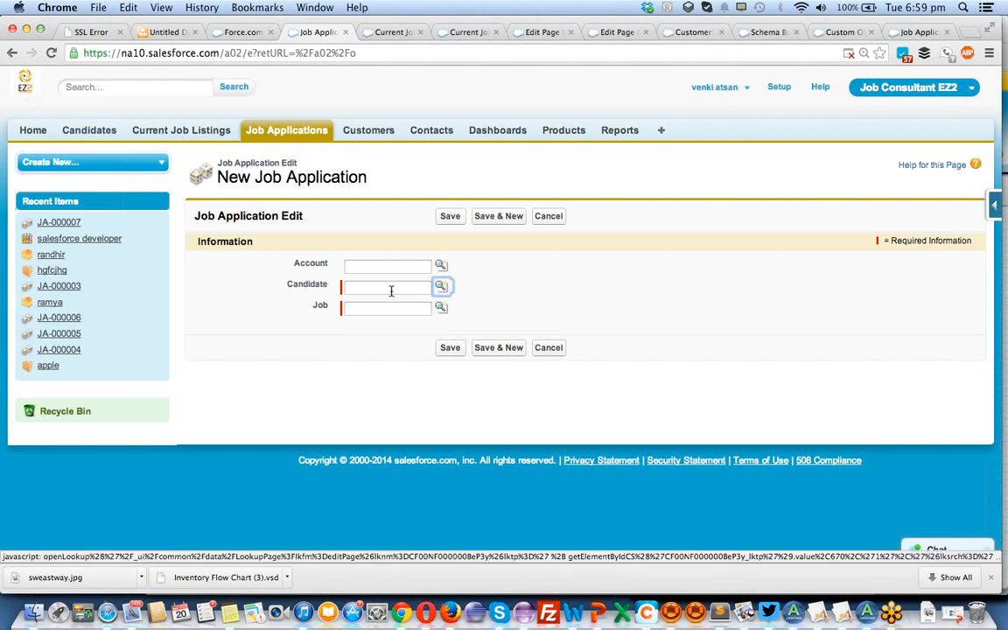
Set the Job to SAP developer, choose the third recently viewed candidate, and save the application with Account left empty.
{"action": "left_click", "coordinate": [441, 308]}
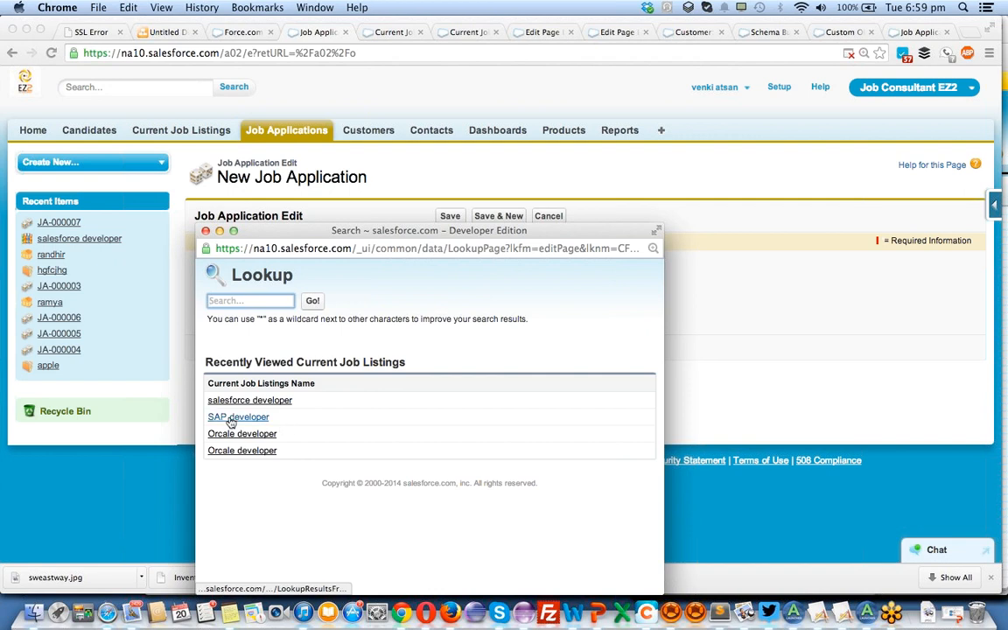
{"action": "left_click", "coordinate": [231, 418]}
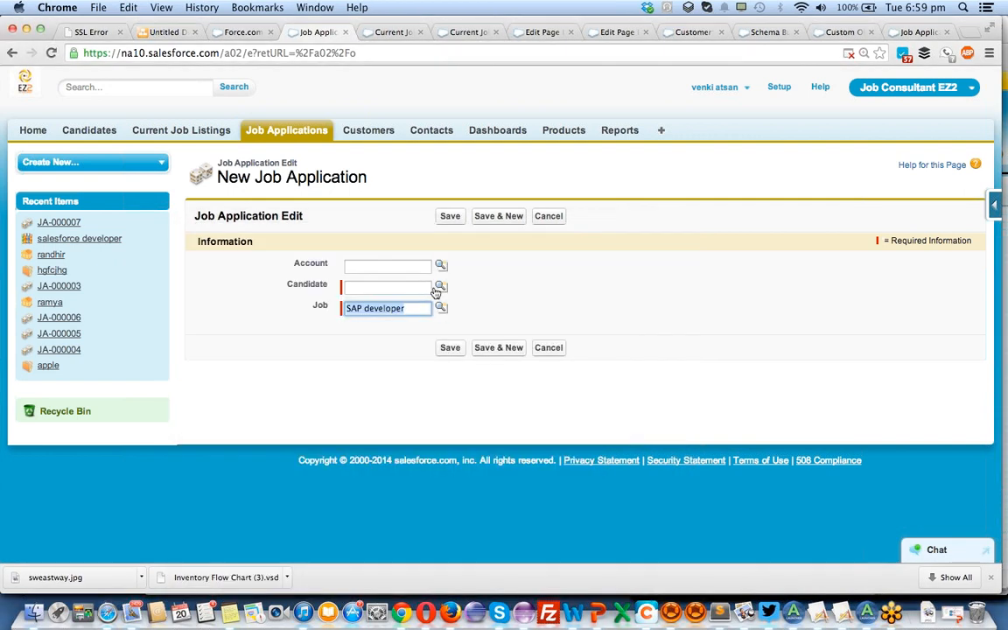
{"action": "left_click", "coordinate": [441, 307]}
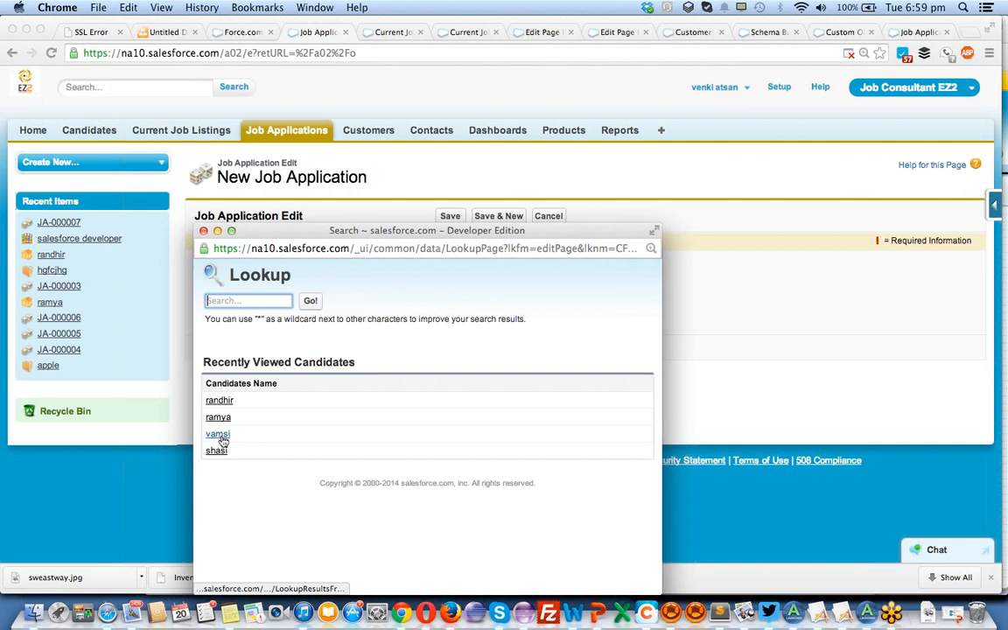
{"action": "left_click", "coordinate": [216, 436]}
{"action": "left_click", "coordinate": [402, 264]}
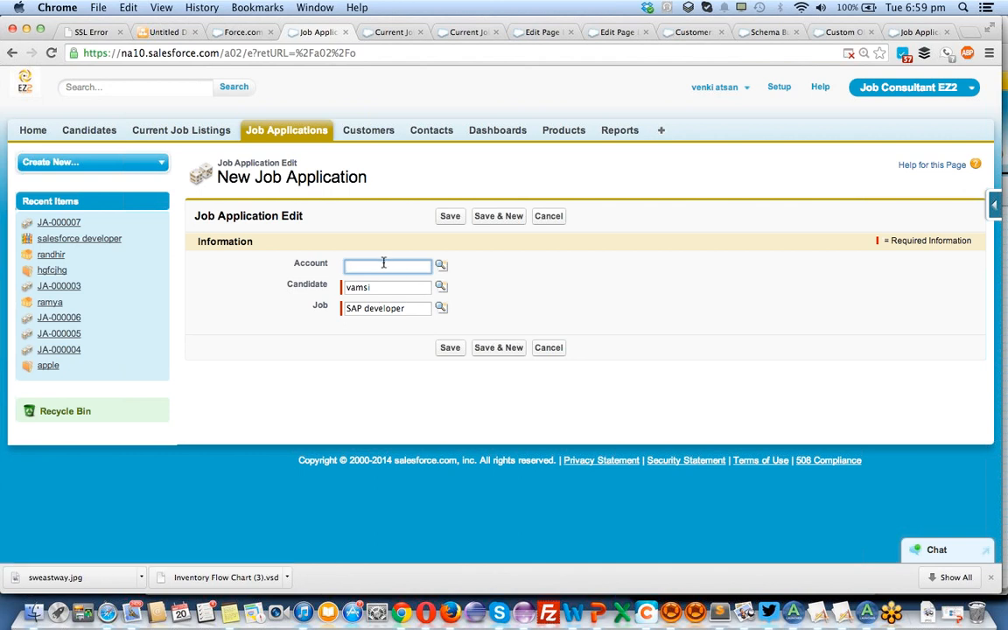
{"action": "left_click", "coordinate": [452, 349]}
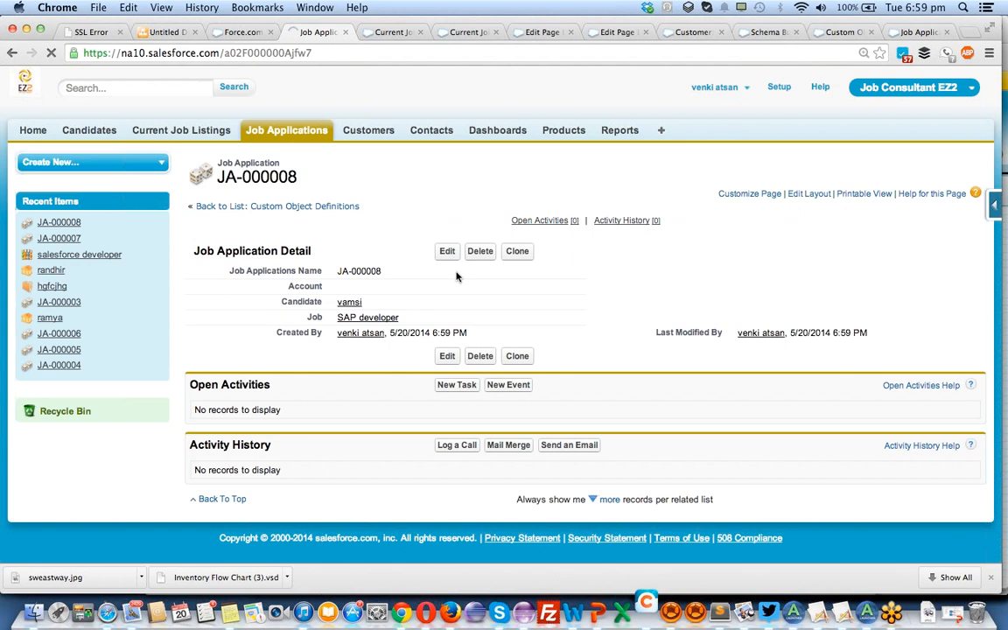
Open the saved job application for editing to check which relationship fields can be changed, and leave without saving.
{"action": "left_click", "coordinate": [449, 252]}
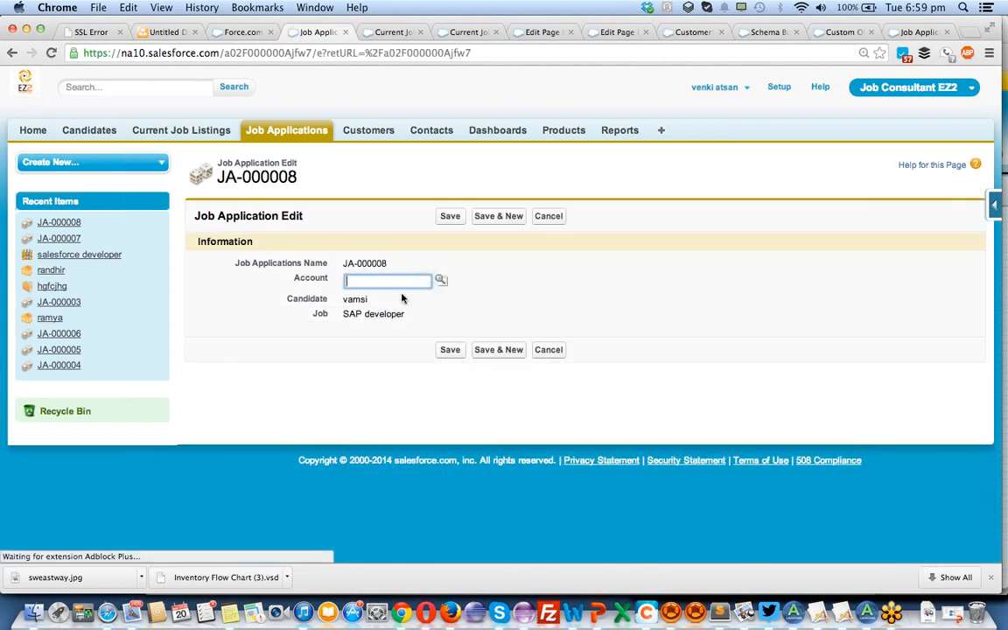
{"action": "left_click", "coordinate": [559, 351]}
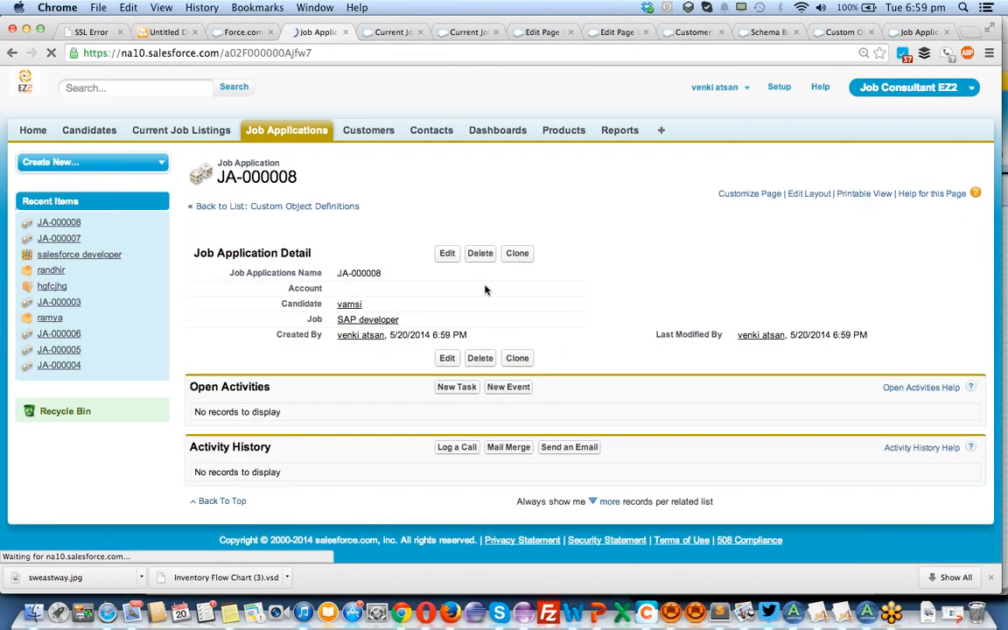
Try to save a clone of the job application with its Candidate field emptied.
{"action": "left_click", "coordinate": [517, 253]}
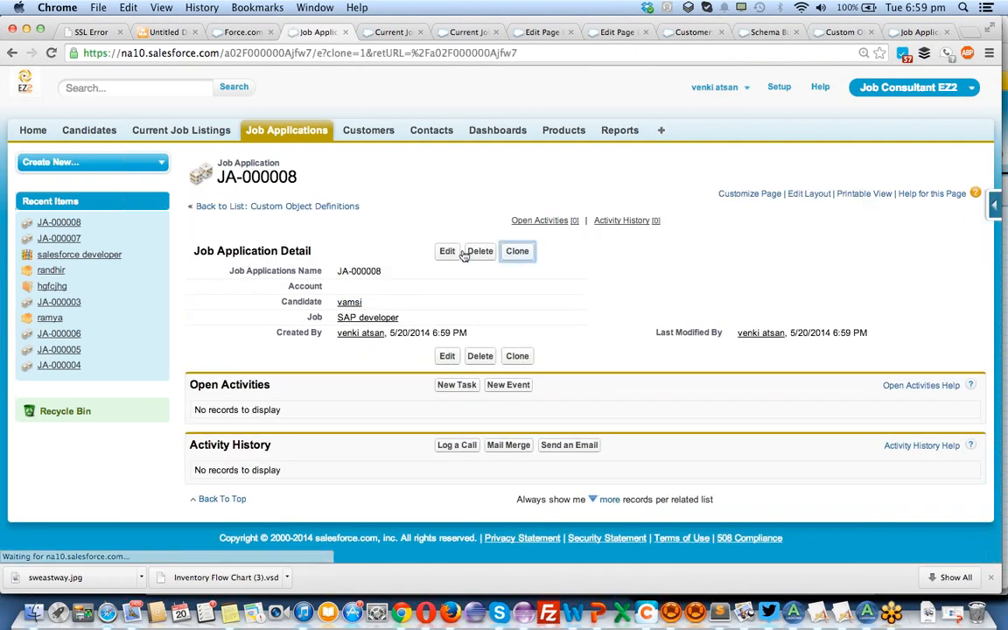
{"action": "left_click", "coordinate": [373, 287]}
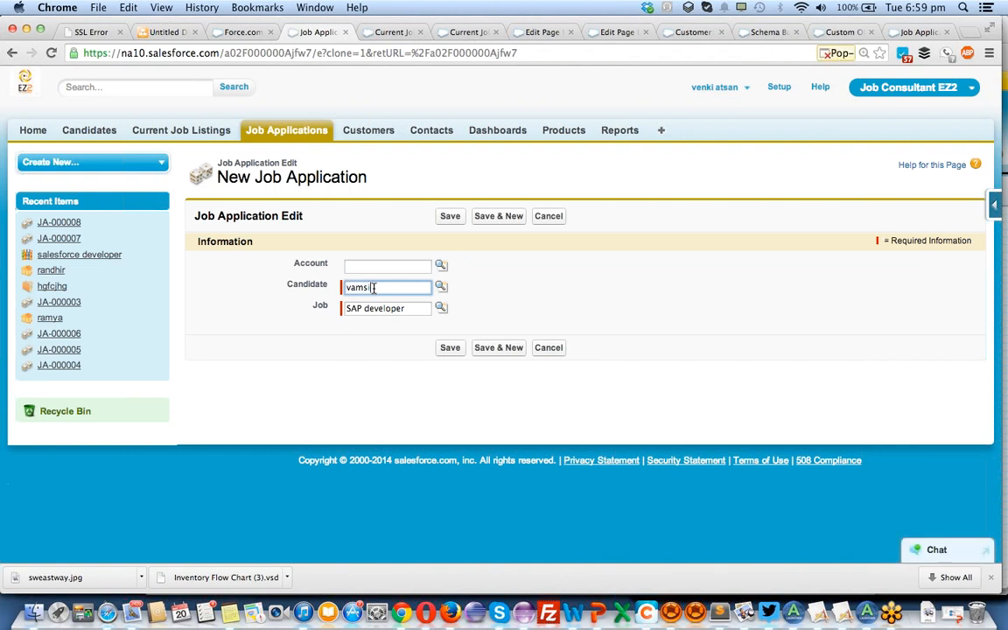
{"action": "key", "text": "BackSpace"}
{"action": "key", "text": "BackSpace"}
{"action": "key", "text": "BackSpace"}
{"action": "key", "text": "BackSpace"}
{"action": "key", "text": "BackSpace"}
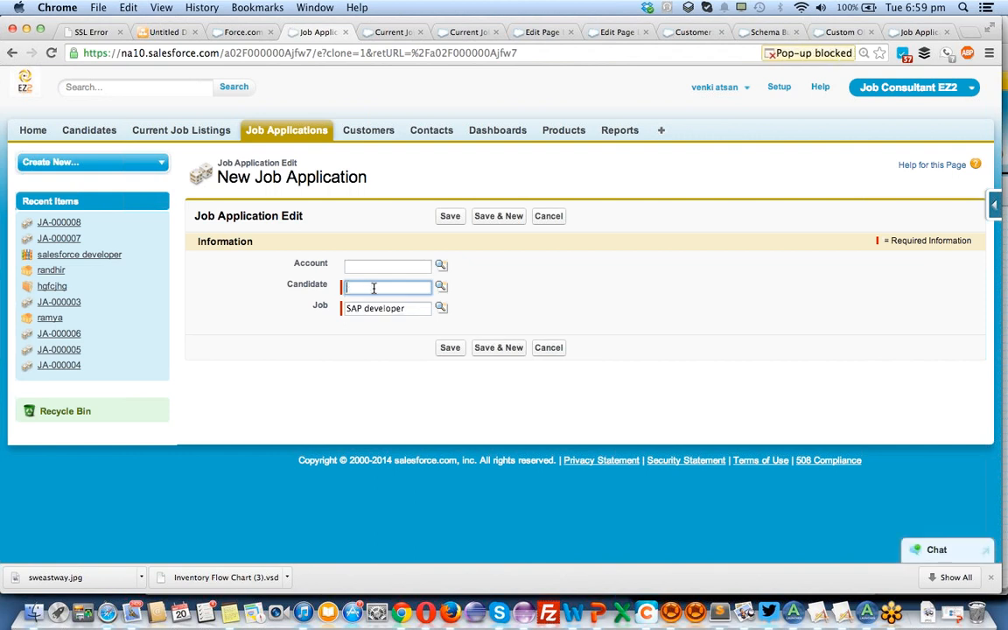
{"action": "left_click", "coordinate": [451, 351]}
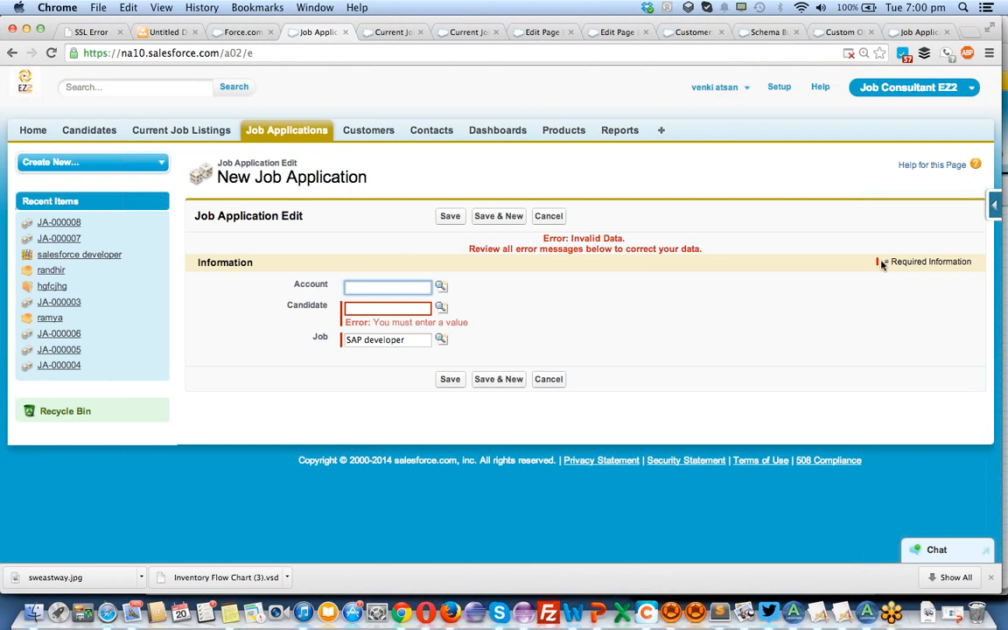
Make the Account field required in the Job Application page layout.
{"action": "left_click", "coordinate": [994, 205]}
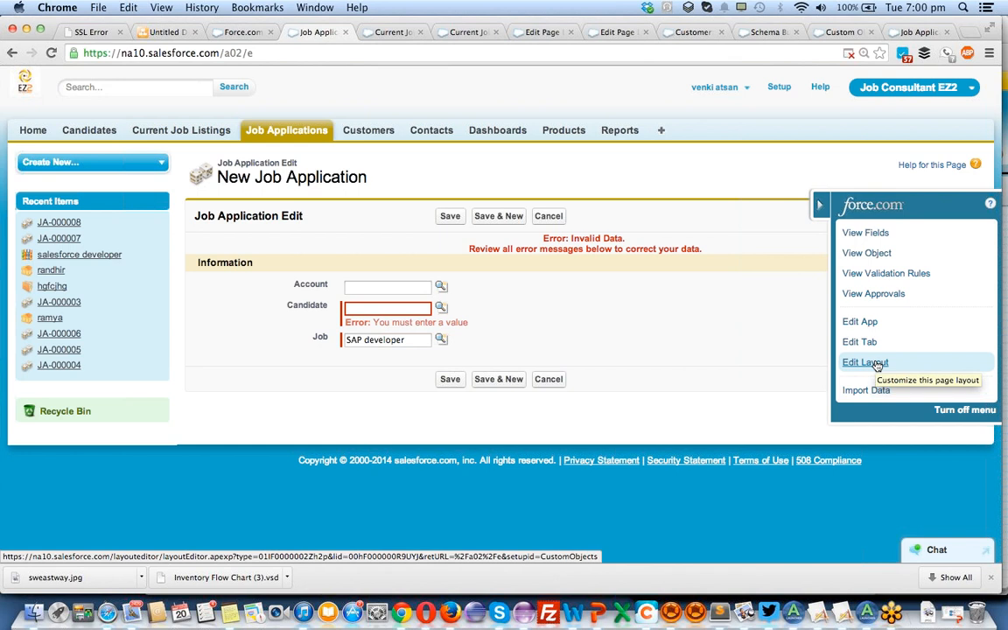
{"action": "left_click", "coordinate": [875, 366]}
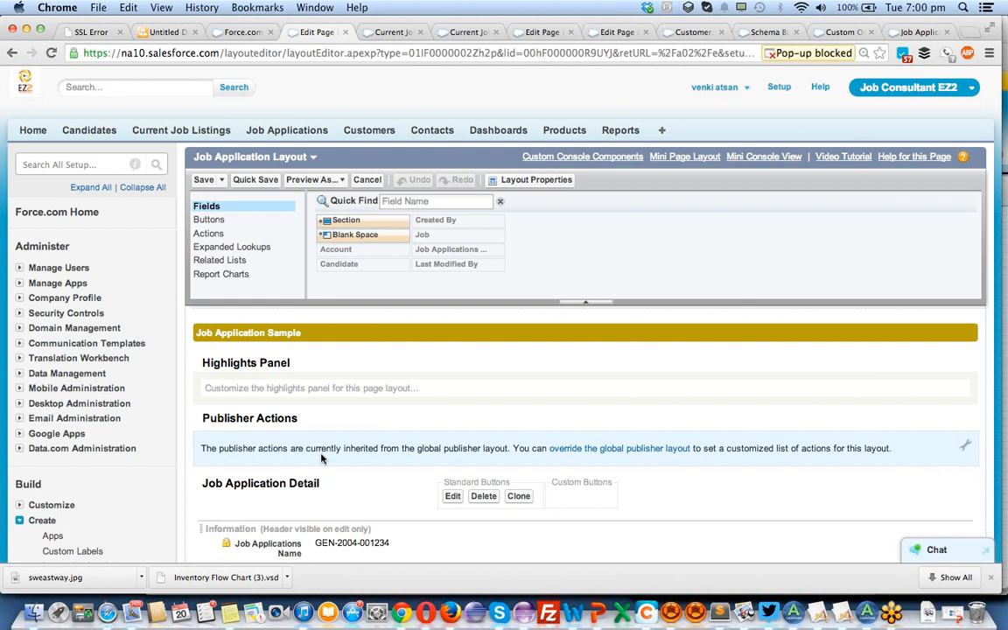
{"action": "scroll", "coordinate": [321, 457], "scroll_direction": "down", "scroll_amount": 4}
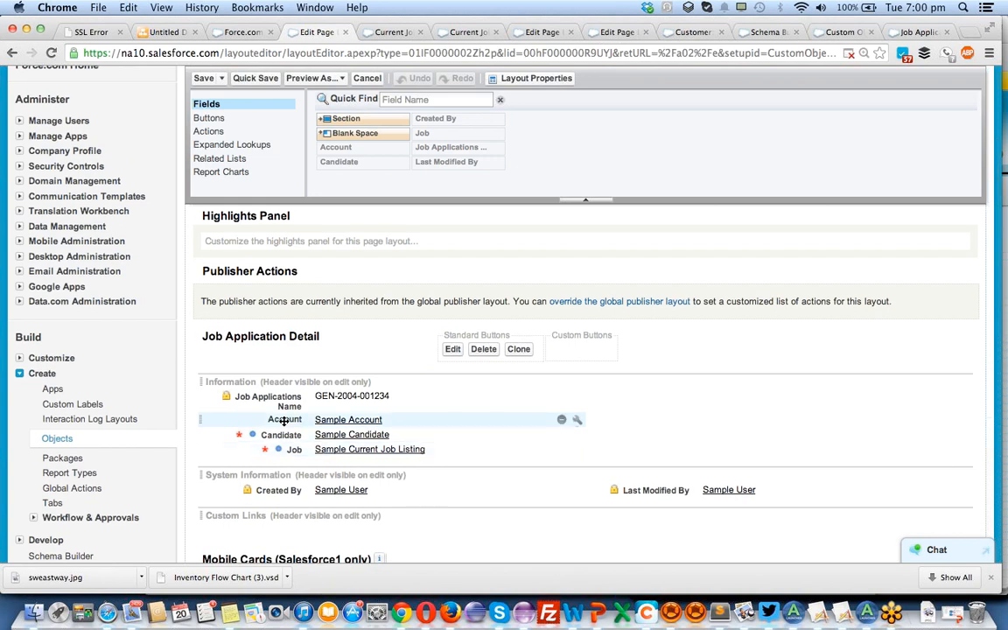
{"action": "left_click", "coordinate": [577, 421]}
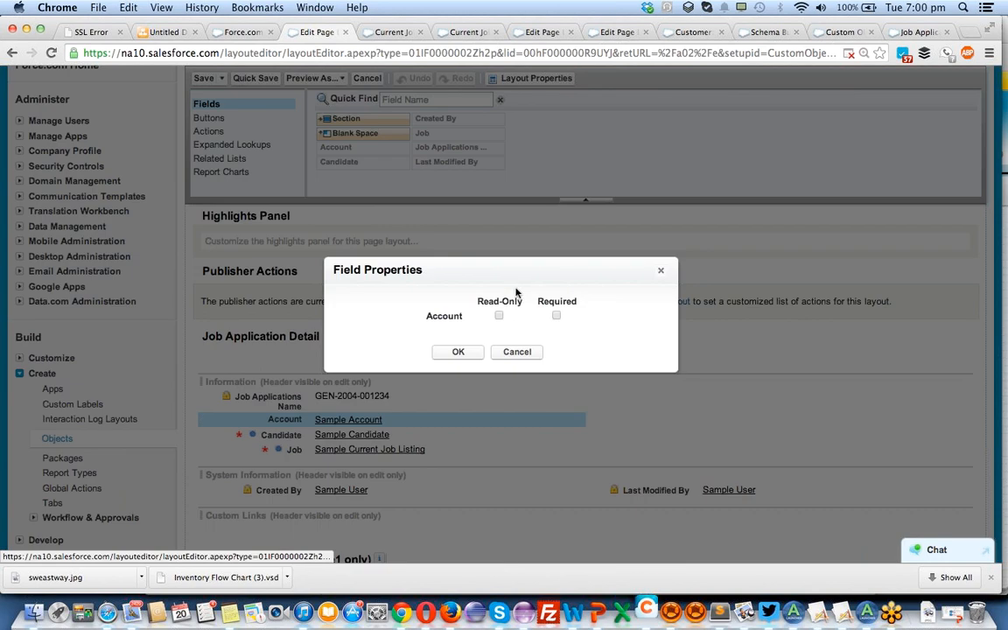
{"action": "left_click", "coordinate": [557, 316]}
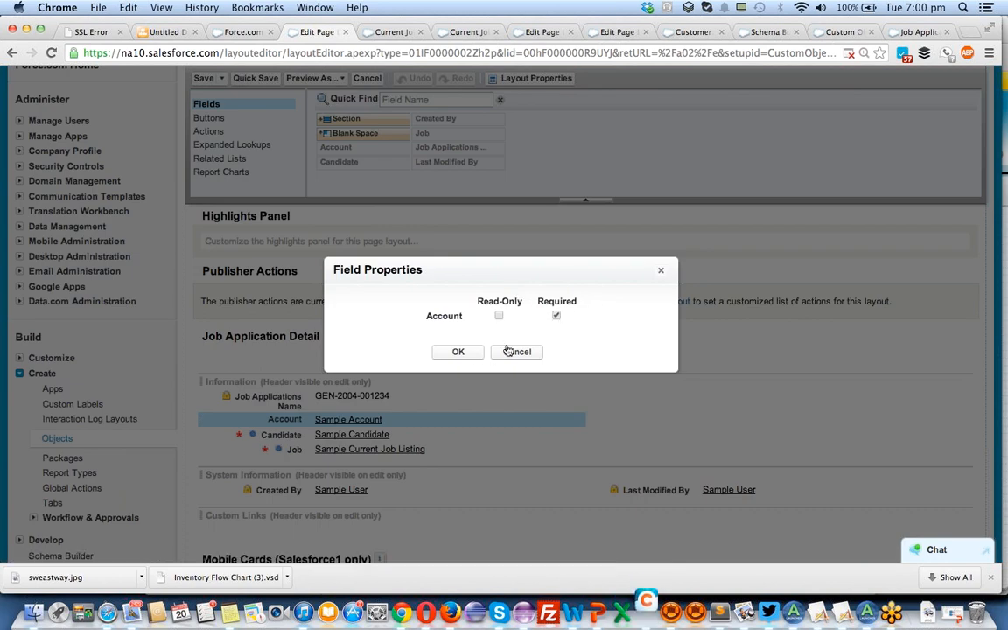
{"action": "left_click", "coordinate": [459, 352]}
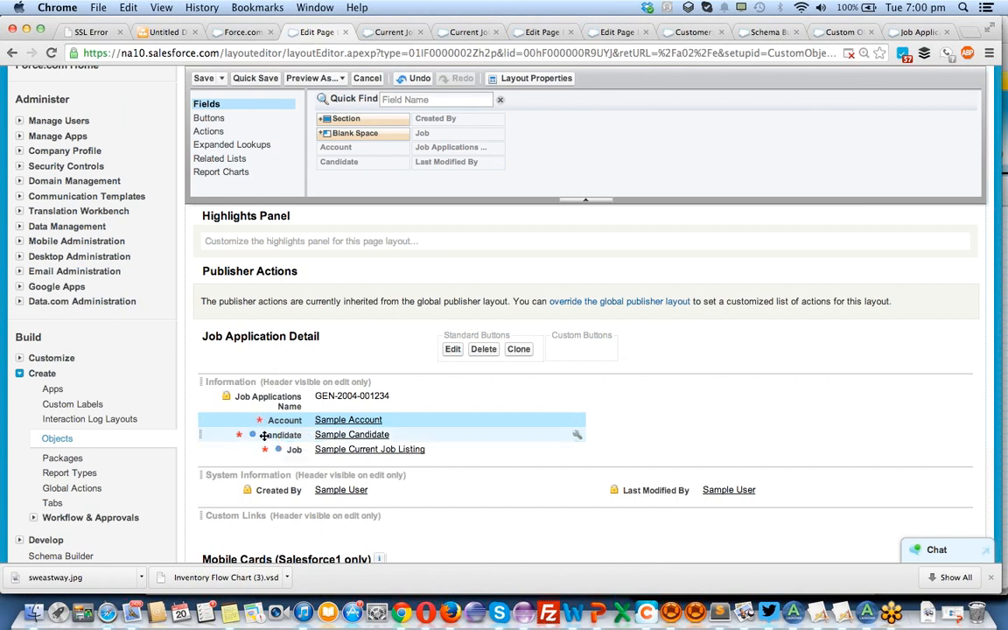
Inspect the field properties of Candidate and Account, and save the Job Application layout.
{"action": "left_click", "coordinate": [579, 438]}
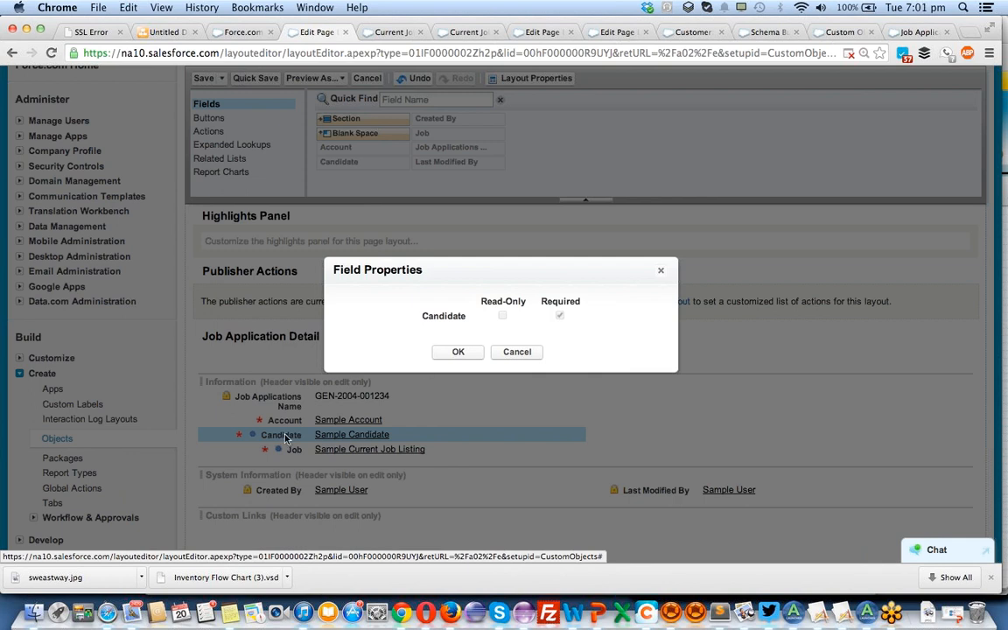
{"action": "left_click", "coordinate": [662, 273]}
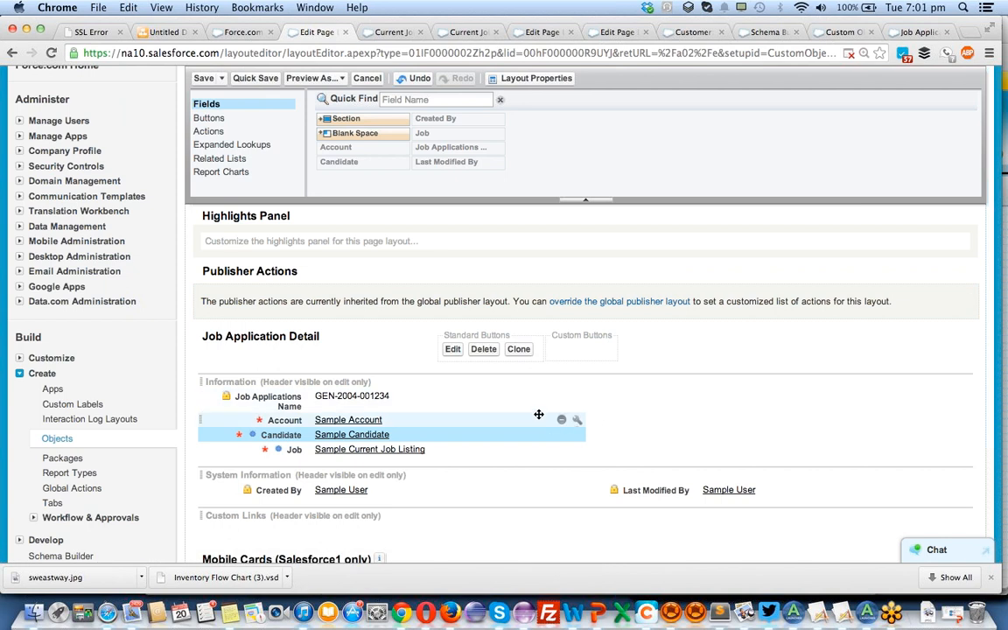
{"action": "left_click", "coordinate": [577, 420]}
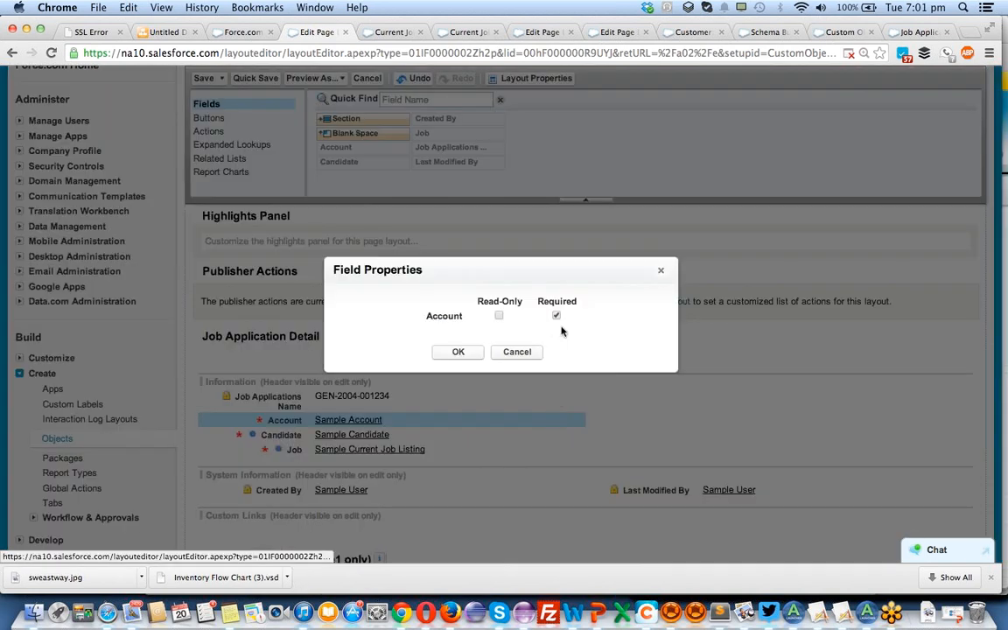
{"action": "left_click", "coordinate": [458, 352]}
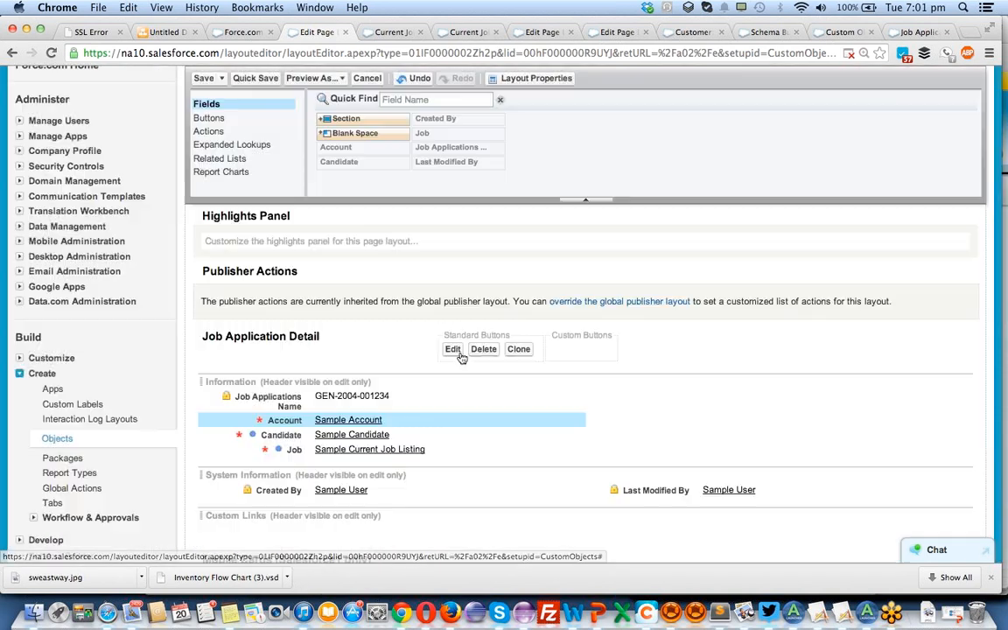
{"action": "left_click", "coordinate": [203, 78]}
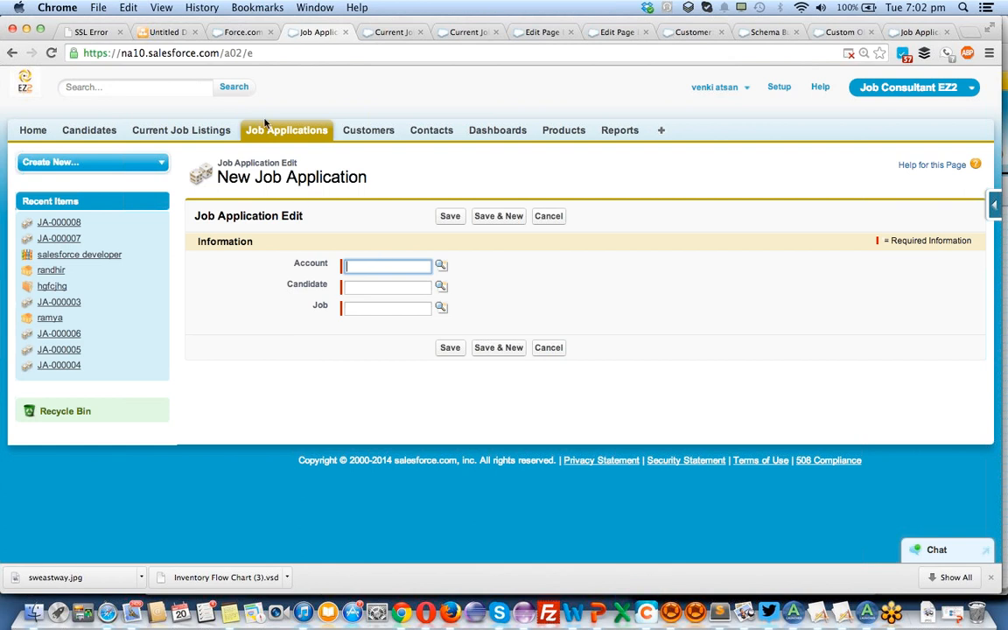
Open the salesforce developer job listing and review the columns and records of its Job Applications related list.
{"action": "left_click", "coordinate": [214, 131]}
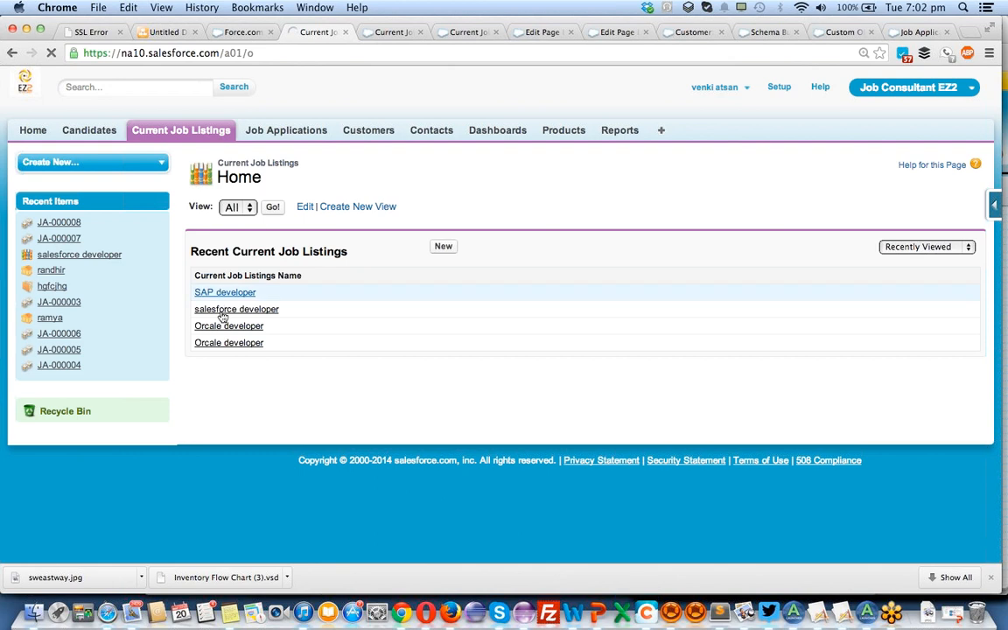
{"action": "left_click", "coordinate": [223, 314]}
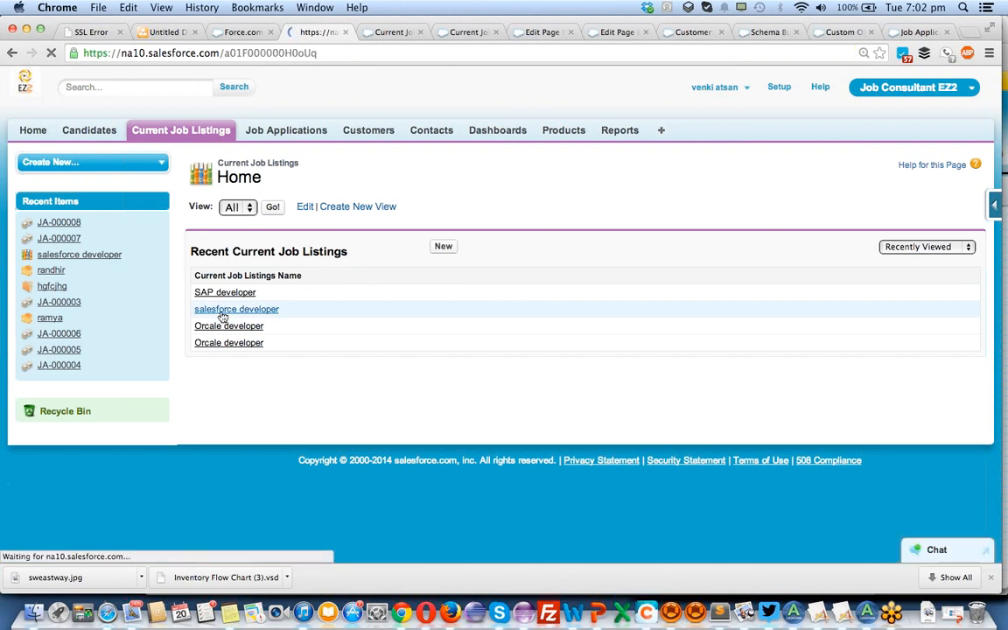
{"action": "scroll", "coordinate": [276, 355], "scroll_direction": "down", "scroll_amount": 3}
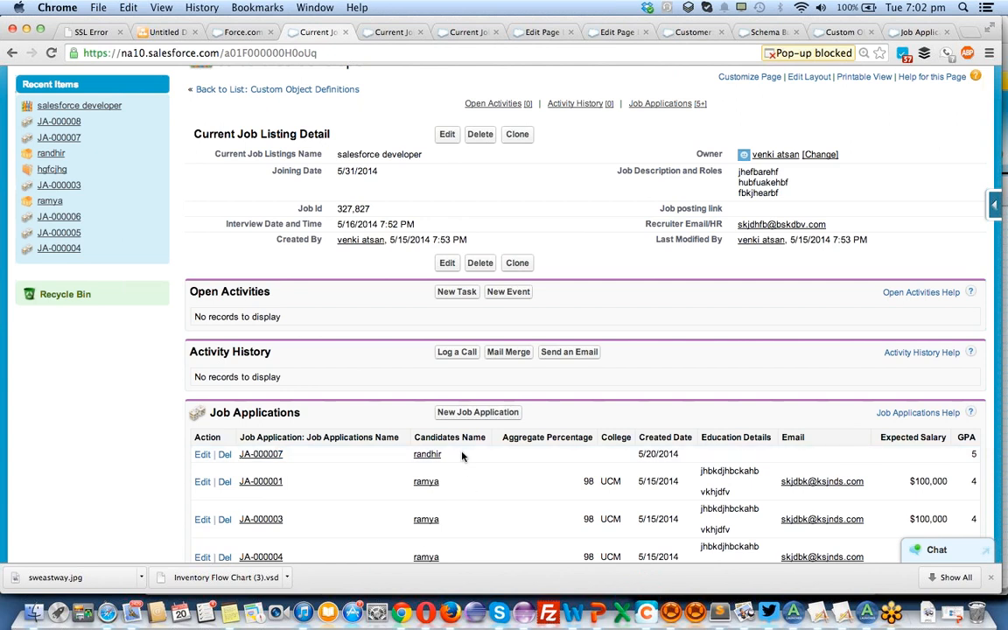
{"action": "scroll", "coordinate": [738, 428], "scroll_direction": "down", "scroll_amount": 3}
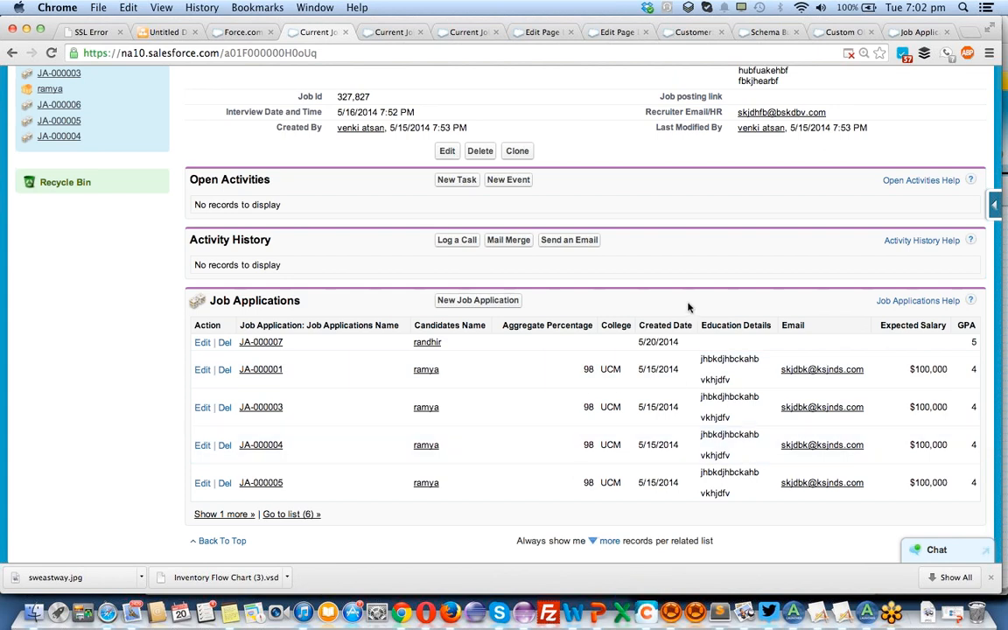
{"action": "scroll", "coordinate": [688, 302], "scroll_direction": "up", "scroll_amount": 5}
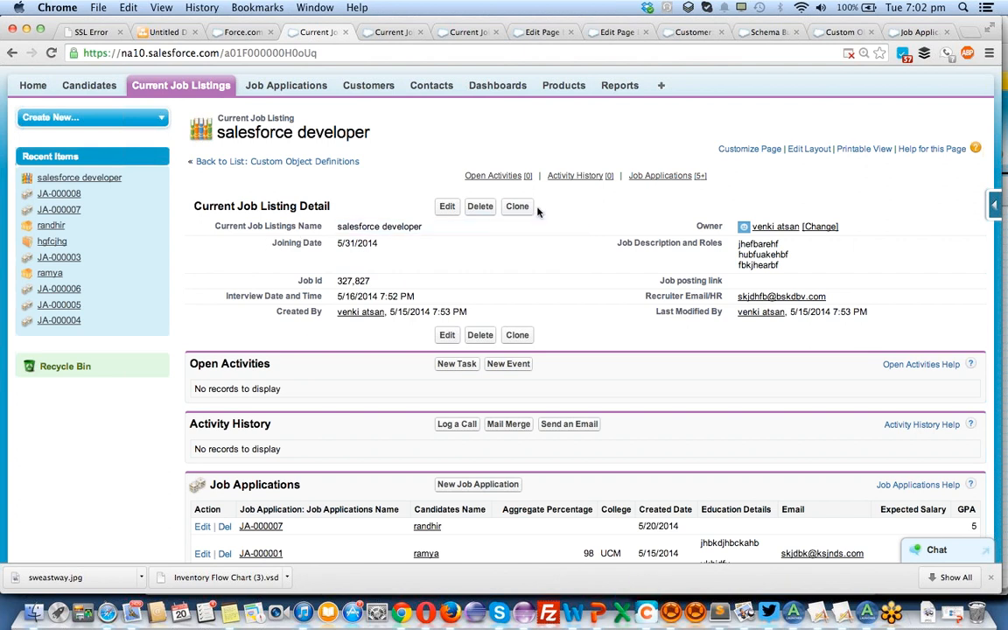
Open the Current Job Listing page layout for editing and make the Joining Date field required.
{"action": "left_click", "coordinate": [995, 207]}
{"action": "left_click", "coordinate": [864, 369]}
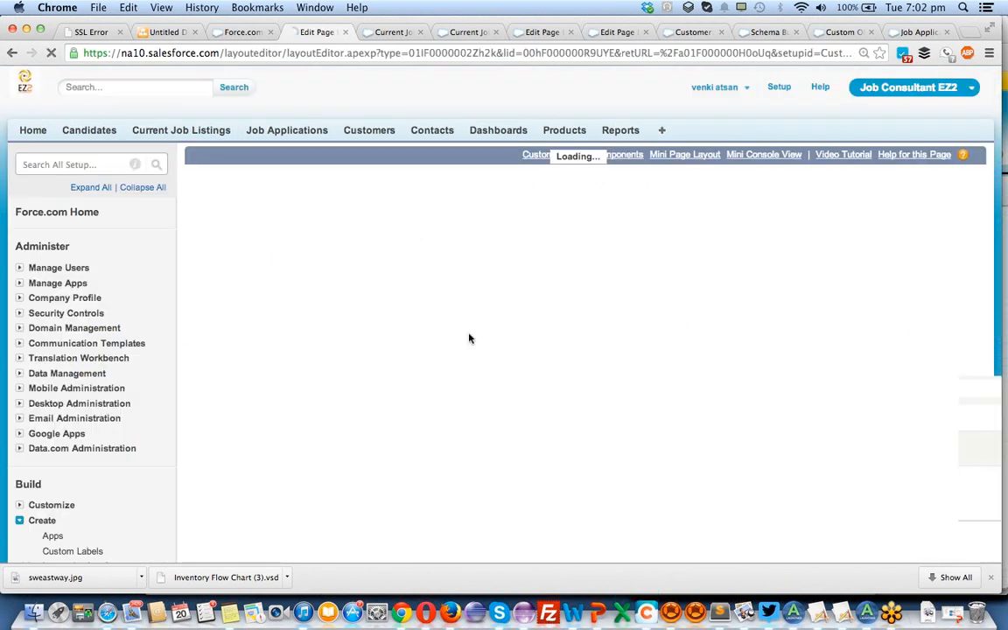
{"action": "scroll", "coordinate": [469, 338], "scroll_direction": "down", "scroll_amount": 3}
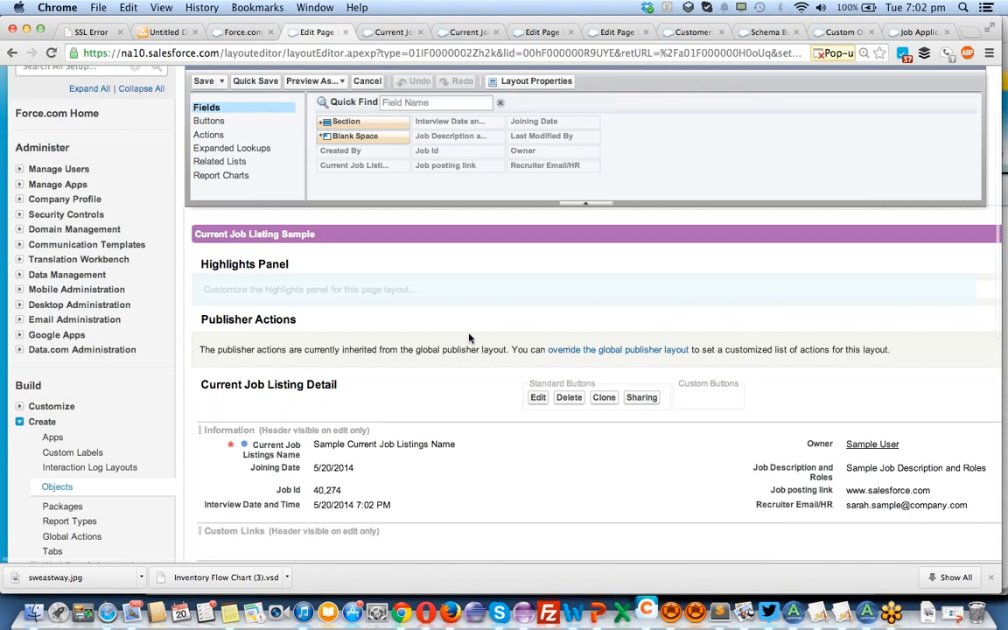
{"action": "scroll", "coordinate": [469, 339], "scroll_direction": "down", "scroll_amount": 4}
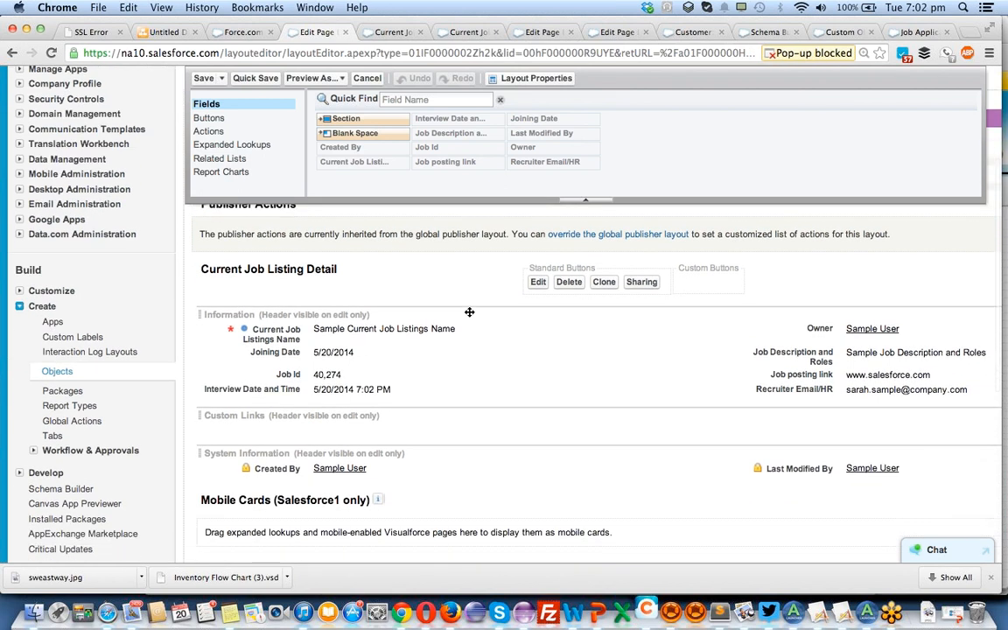
{"action": "scroll", "coordinate": [469, 311], "scroll_direction": "down", "scroll_amount": 1}
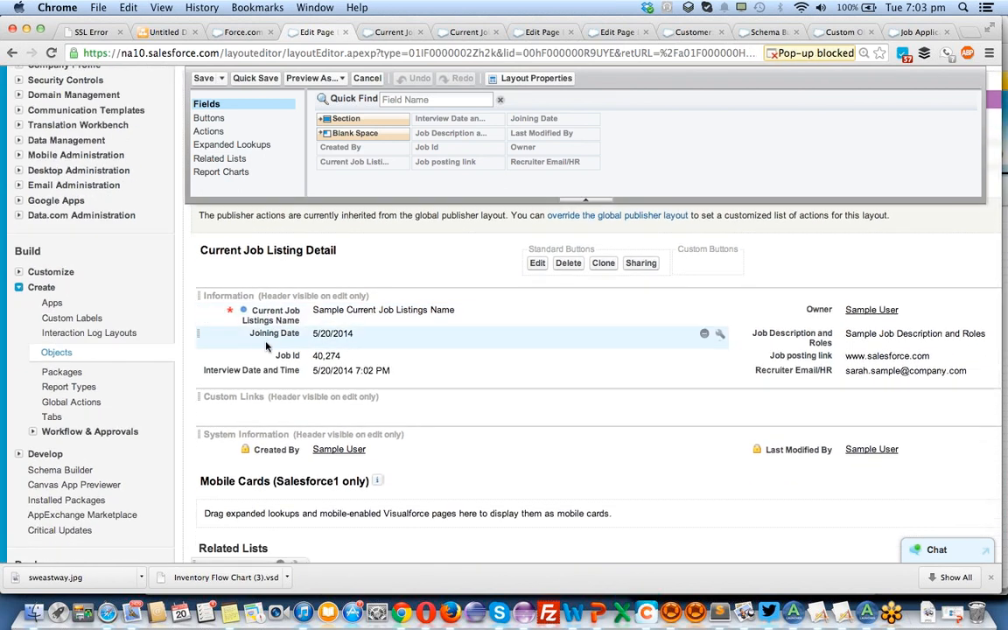
{"action": "left_click", "coordinate": [720, 336]}
{"action": "left_click", "coordinate": [565, 316]}
{"action": "left_click", "coordinate": [473, 354]}
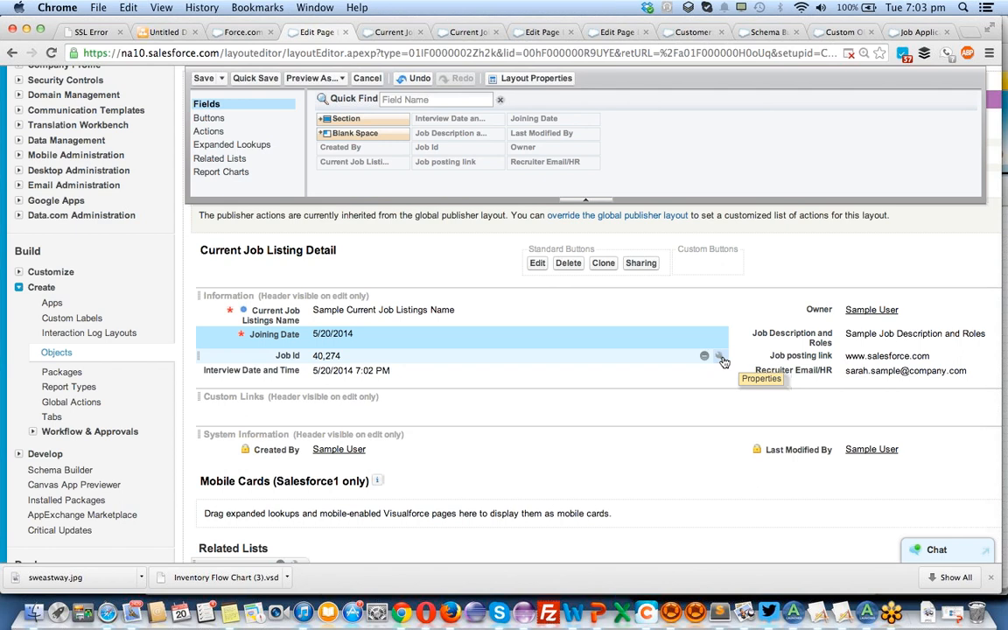
Set the Interview Date and Time field to read-only and save the Current Job Listing layout.
{"action": "left_click", "coordinate": [718, 372]}
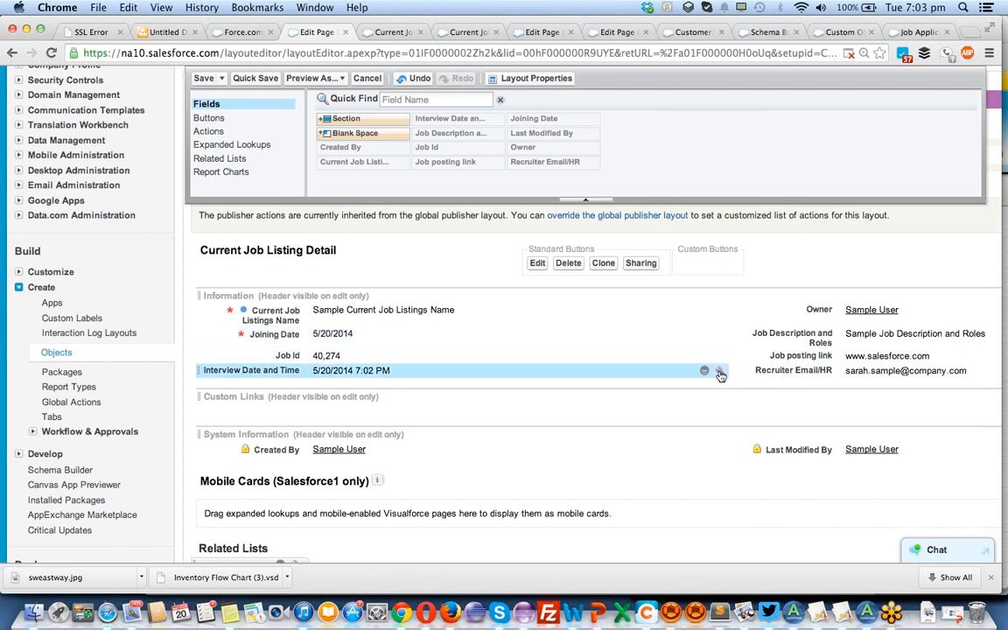
{"action": "left_click", "coordinate": [534, 315]}
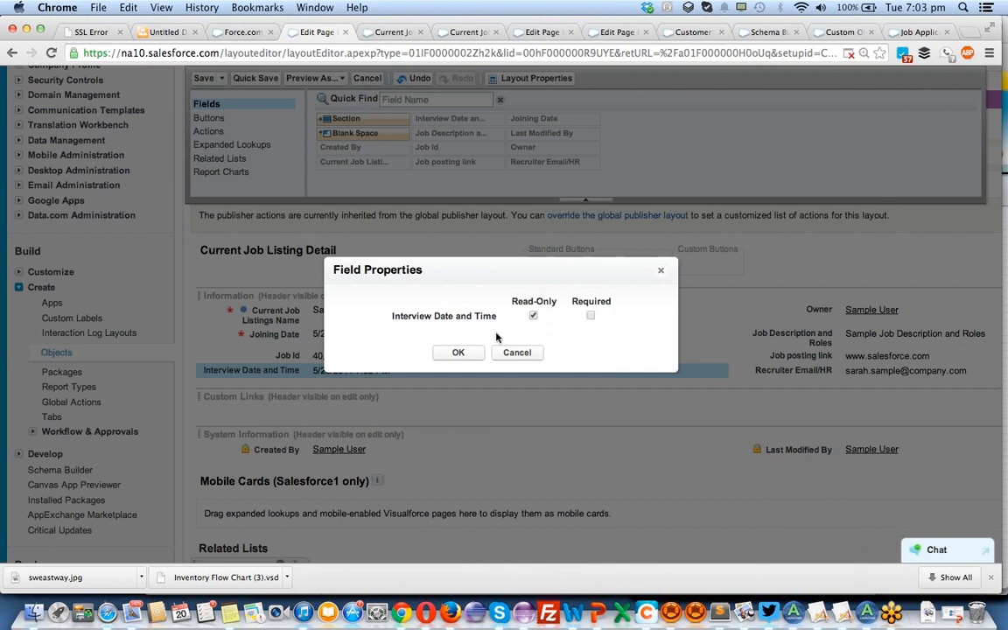
{"action": "left_click", "coordinate": [458, 352]}
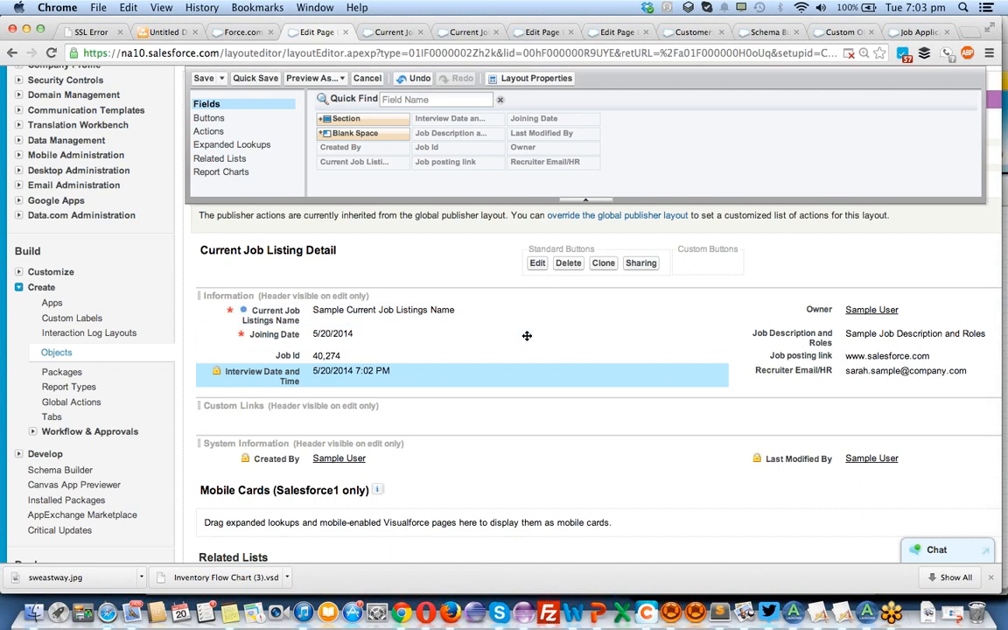
{"action": "scroll", "coordinate": [527, 335], "scroll_direction": "up", "scroll_amount": 5}
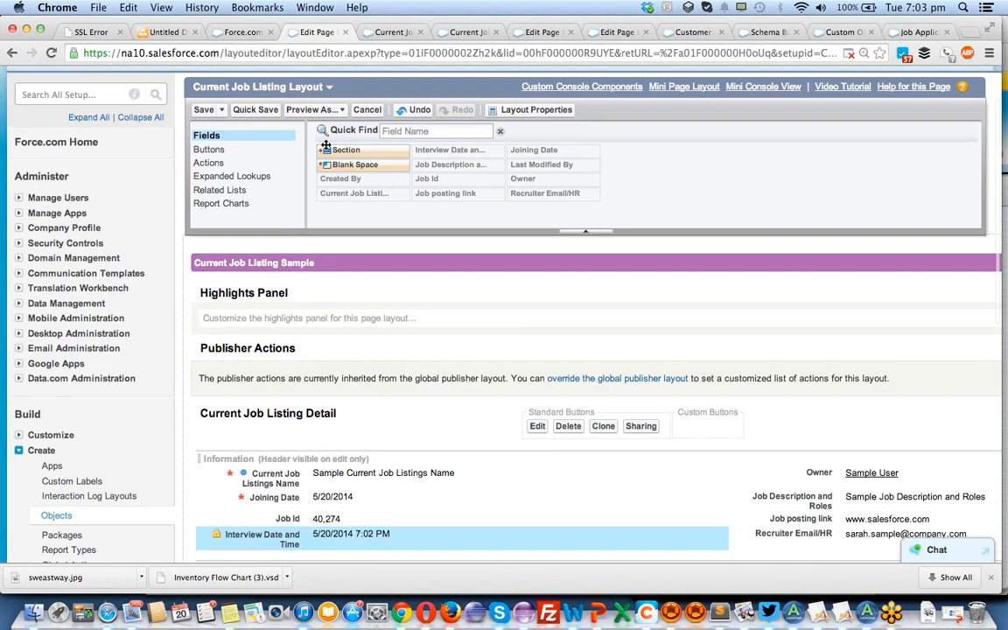
{"action": "left_click", "coordinate": [205, 112]}
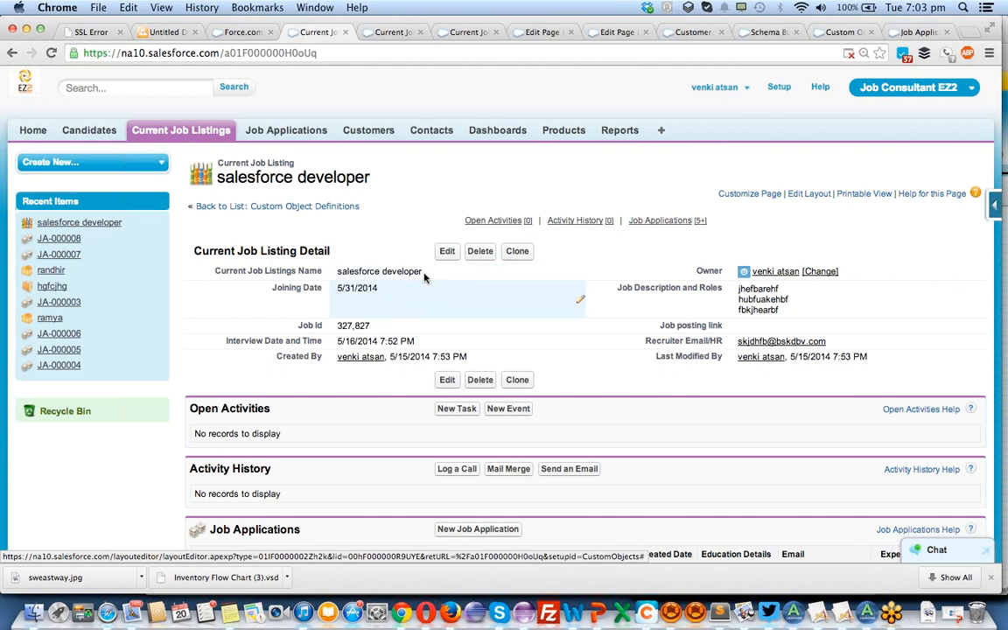
Start a new Current Job Listing record and check how the Joining Date and Interview Date and Time fields behave in the form.
{"action": "left_click", "coordinate": [174, 135]}
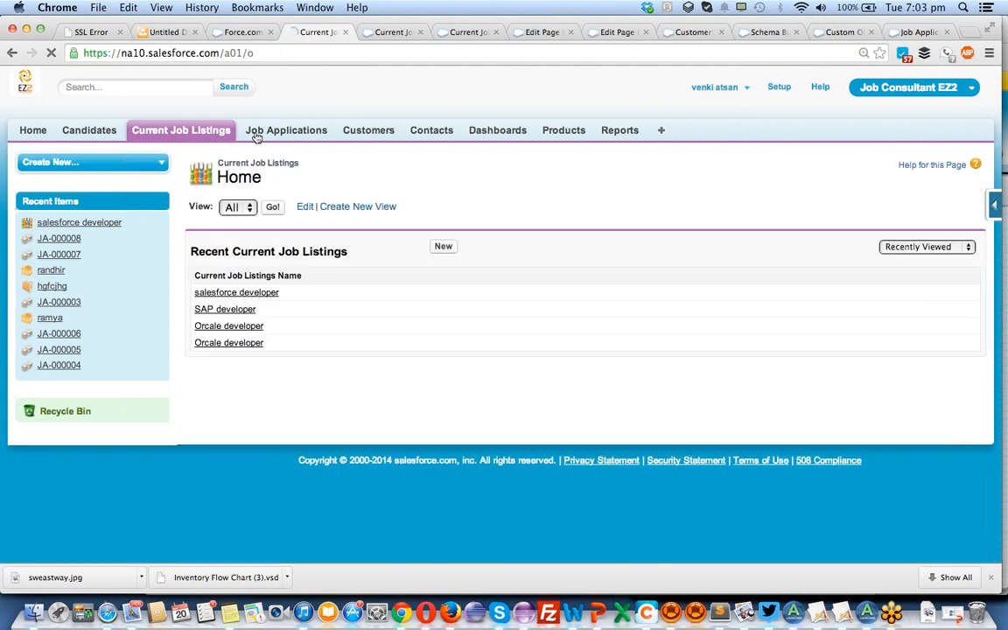
{"action": "left_click", "coordinate": [445, 250]}
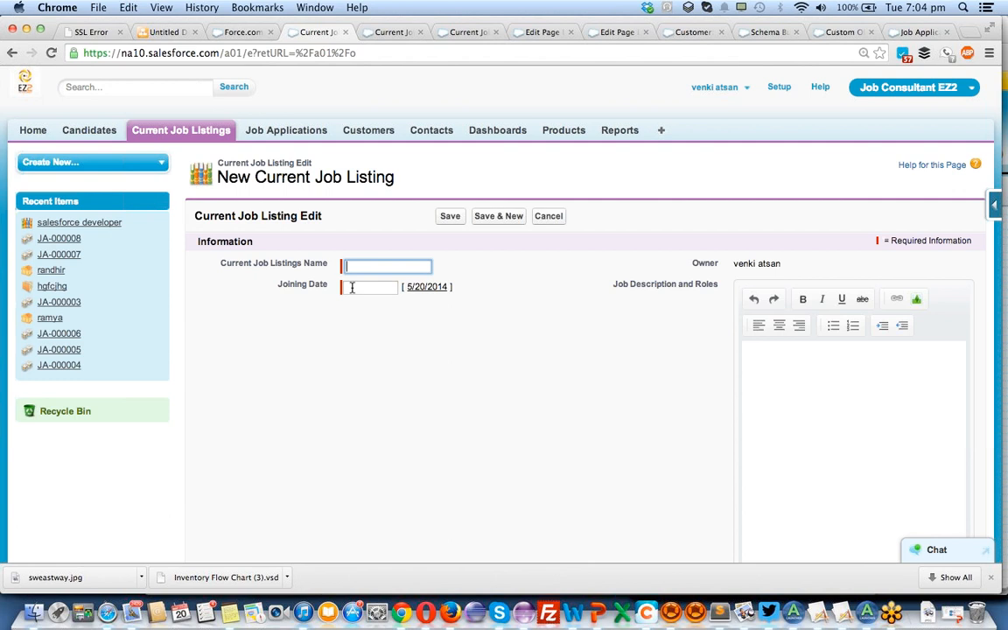
{"action": "scroll", "coordinate": [355, 291], "scroll_direction": "down", "scroll_amount": 5}
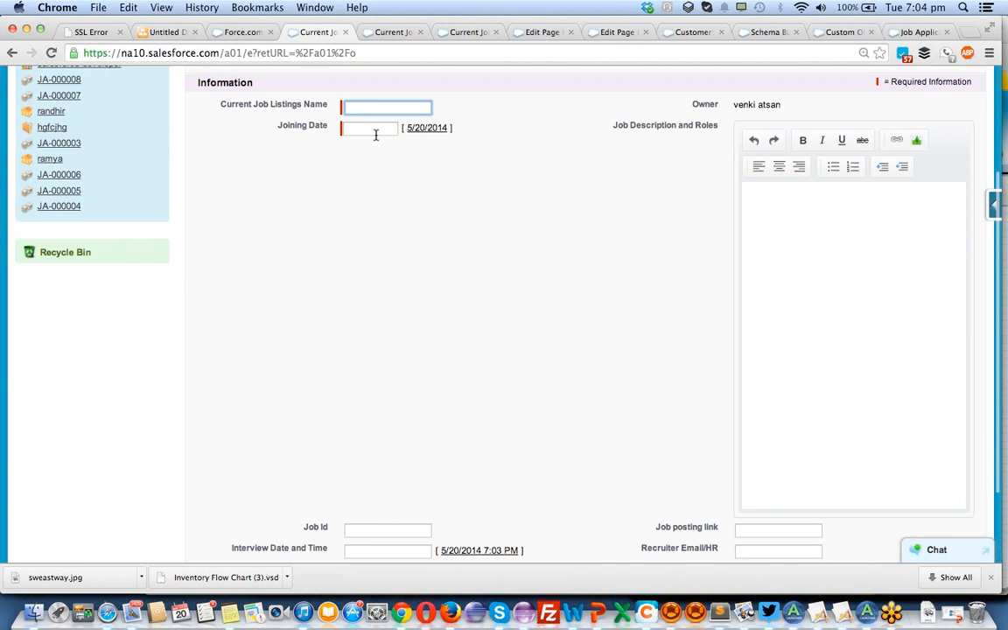
{"action": "scroll", "coordinate": [354, 412], "scroll_direction": "down", "scroll_amount": 3}
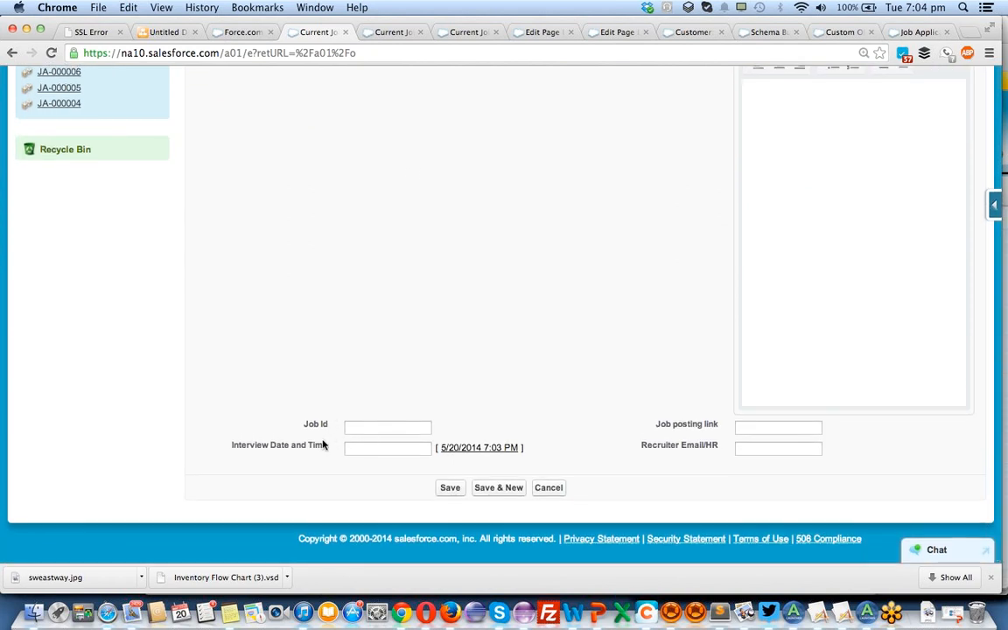
{"action": "left_click", "coordinate": [395, 450]}
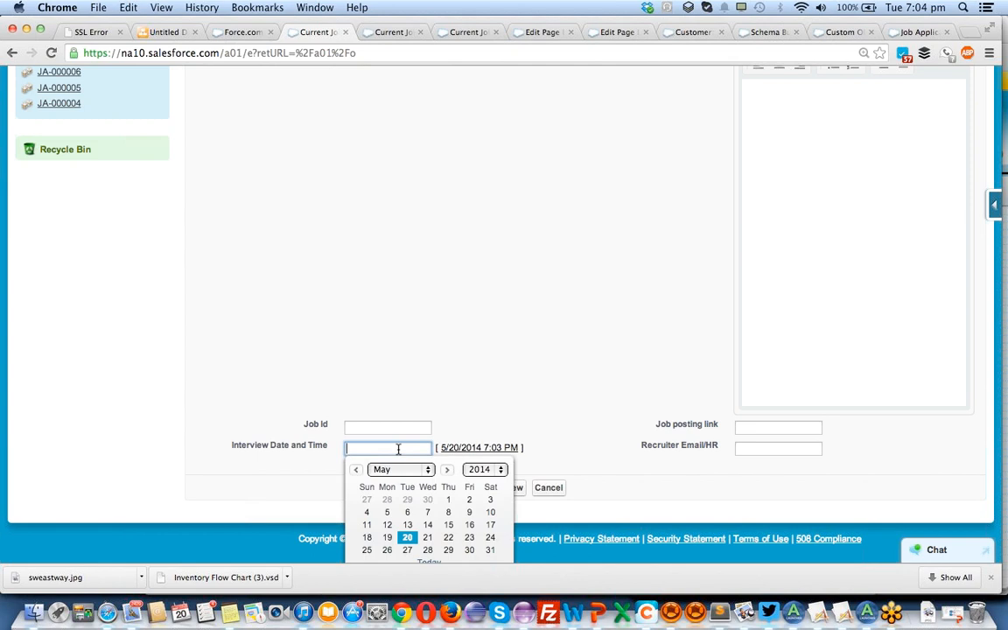
{"action": "left_click", "coordinate": [380, 38]}
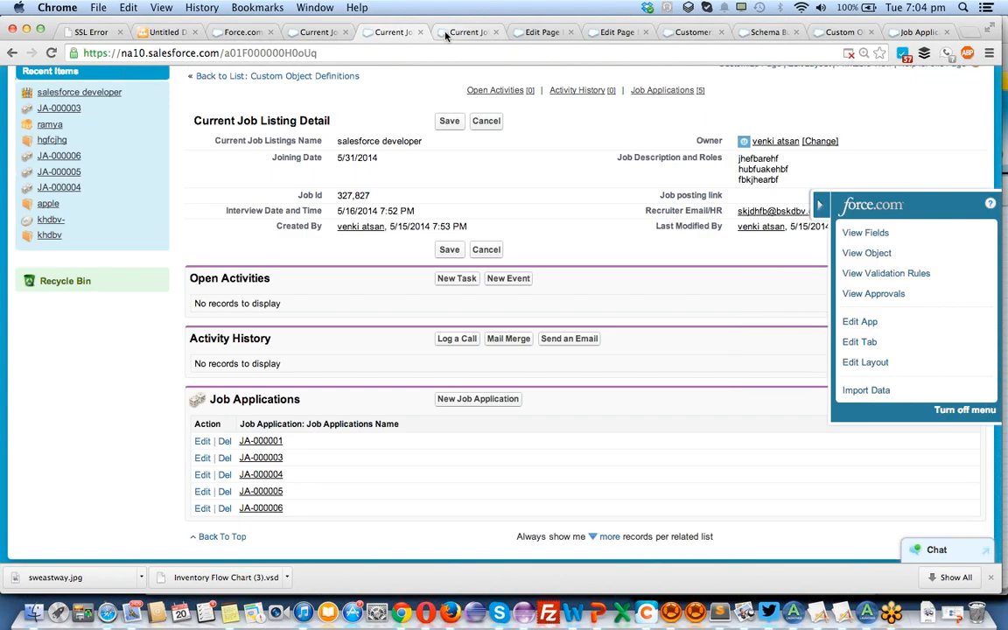
{"action": "left_click", "coordinate": [456, 35]}
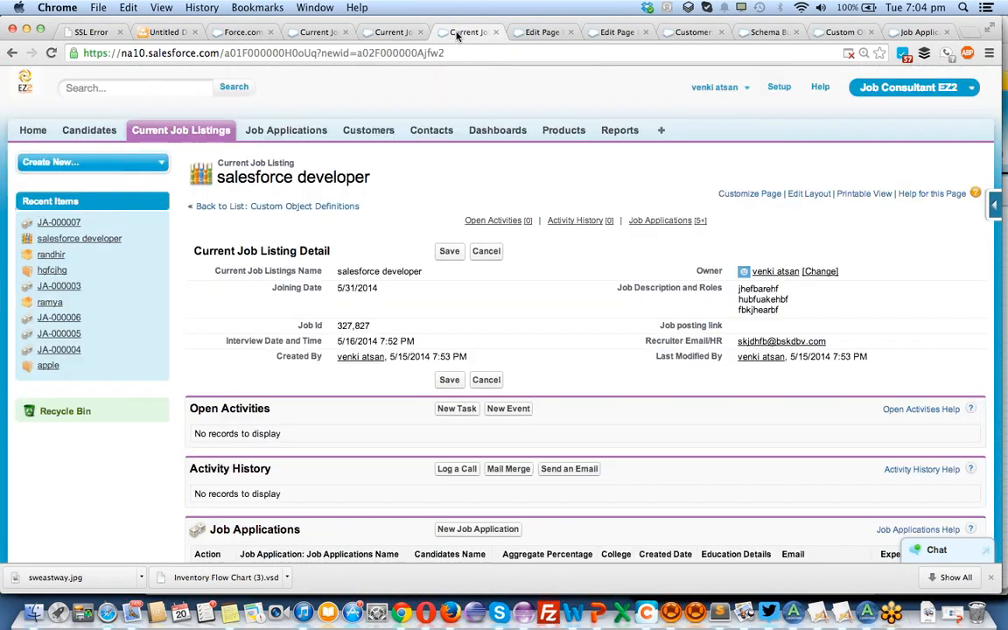
{"action": "left_click", "coordinate": [317, 32]}
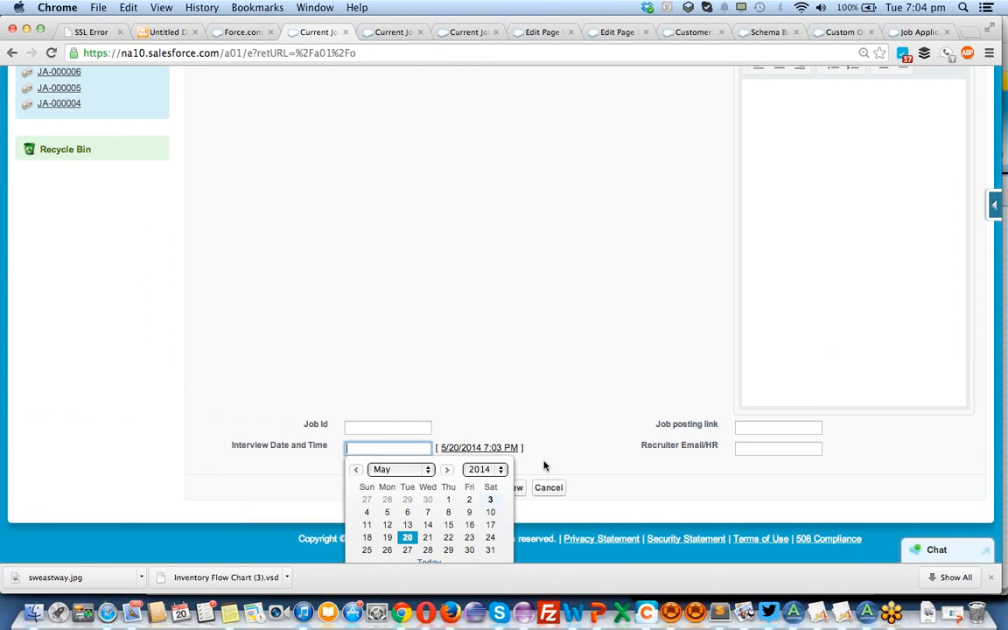
{"action": "left_click", "coordinate": [604, 429]}
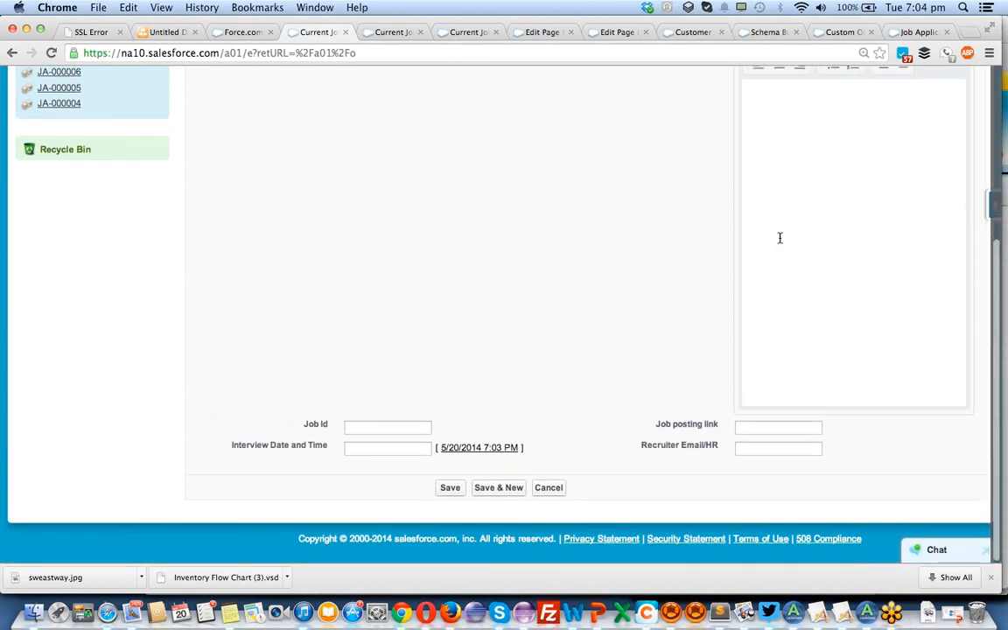
Recheck the field properties of Interview Date and Time in the Current Job Listing layout and save the layout again.
{"action": "left_click", "coordinate": [994, 208]}
{"action": "left_click", "coordinate": [867, 364]}
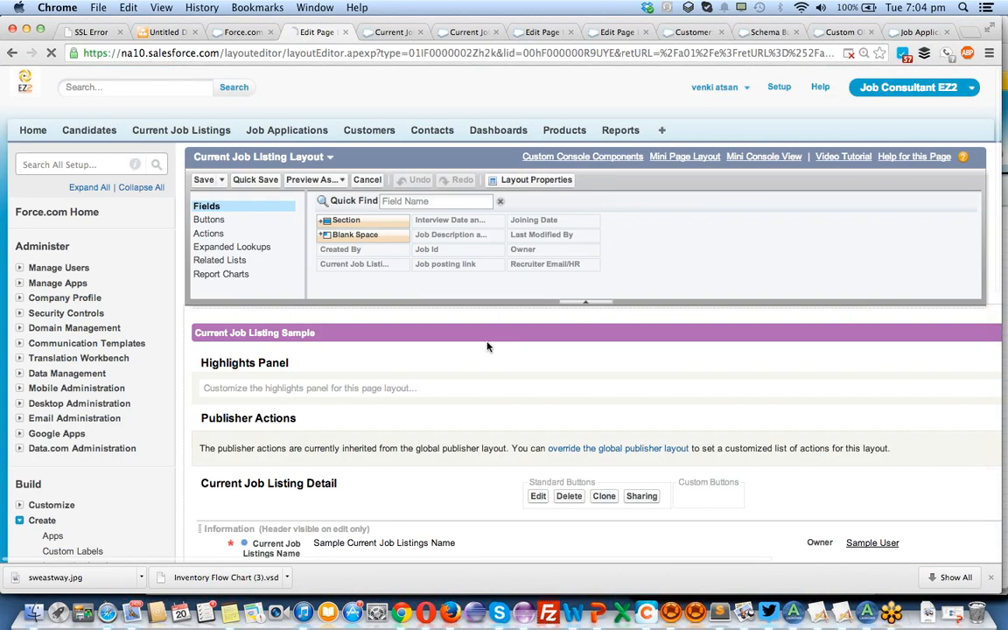
{"action": "scroll", "coordinate": [488, 346], "scroll_direction": "down", "scroll_amount": 10}
{"action": "scroll", "coordinate": [487, 347], "scroll_direction": "down", "scroll_amount": 2}
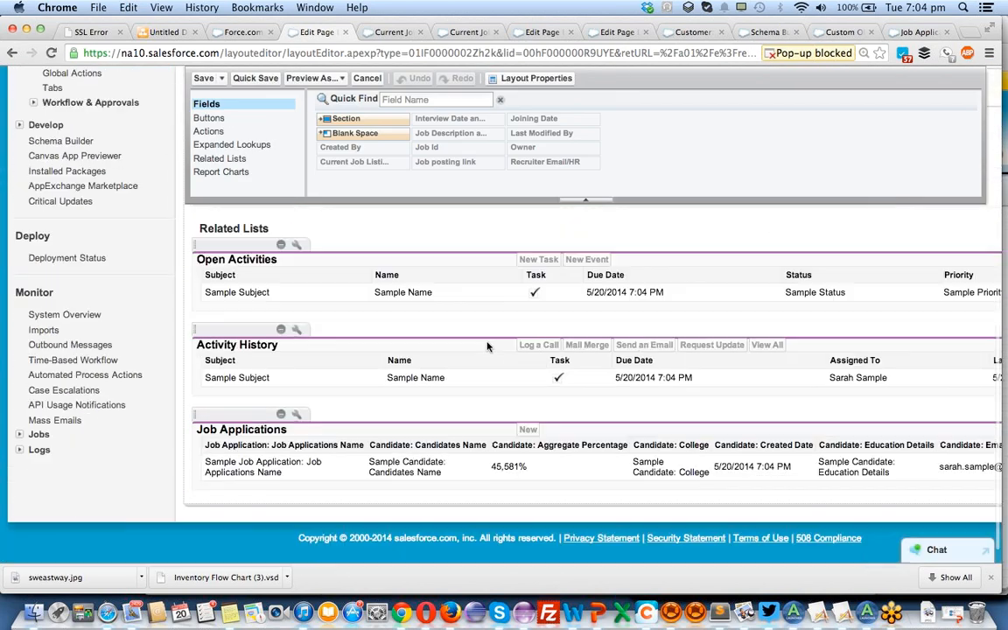
{"action": "scroll", "coordinate": [486, 342], "scroll_direction": "up", "scroll_amount": 4}
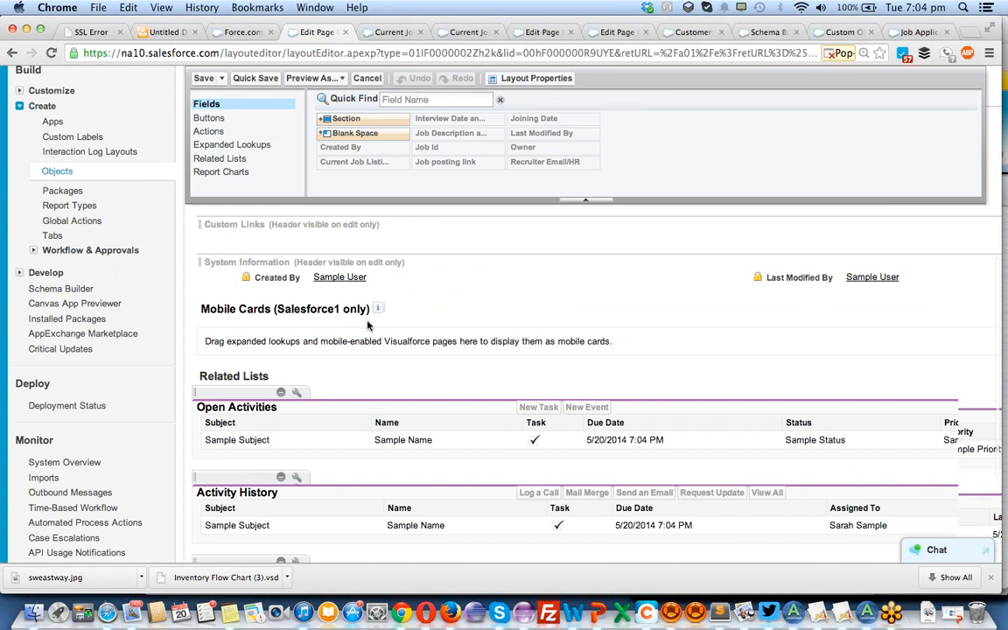
{"action": "scroll", "coordinate": [367, 325], "scroll_direction": "up", "scroll_amount": 5}
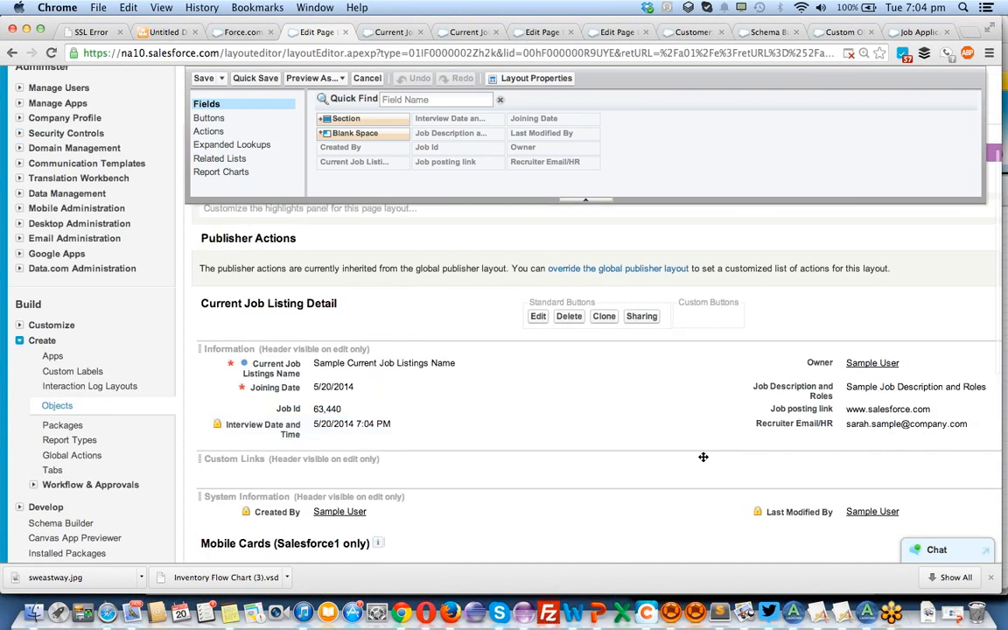
{"action": "left_click", "coordinate": [720, 424]}
{"action": "left_click", "coordinate": [458, 352]}
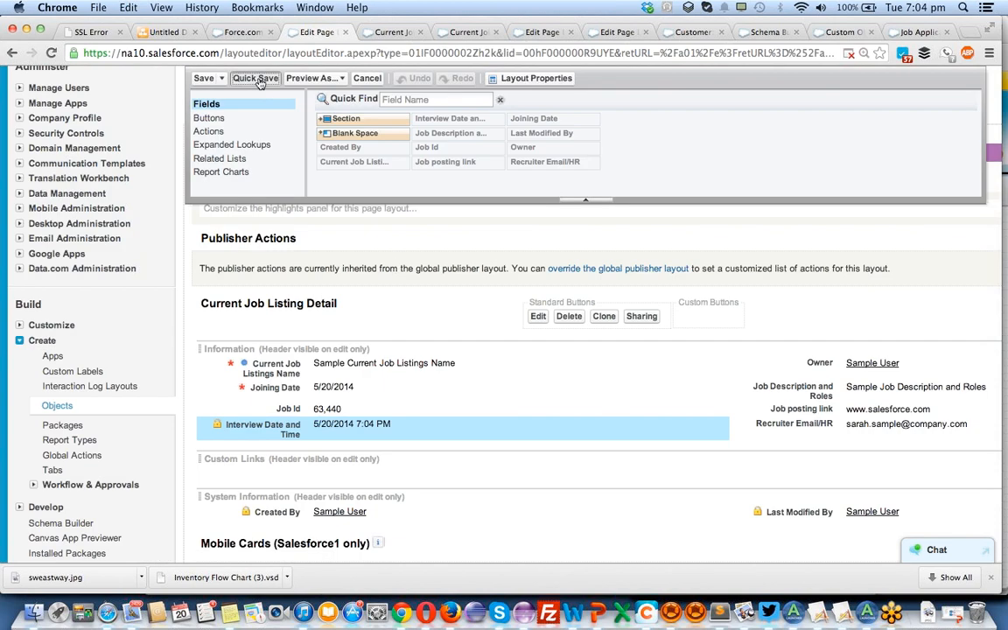
{"action": "left_click", "coordinate": [257, 79]}
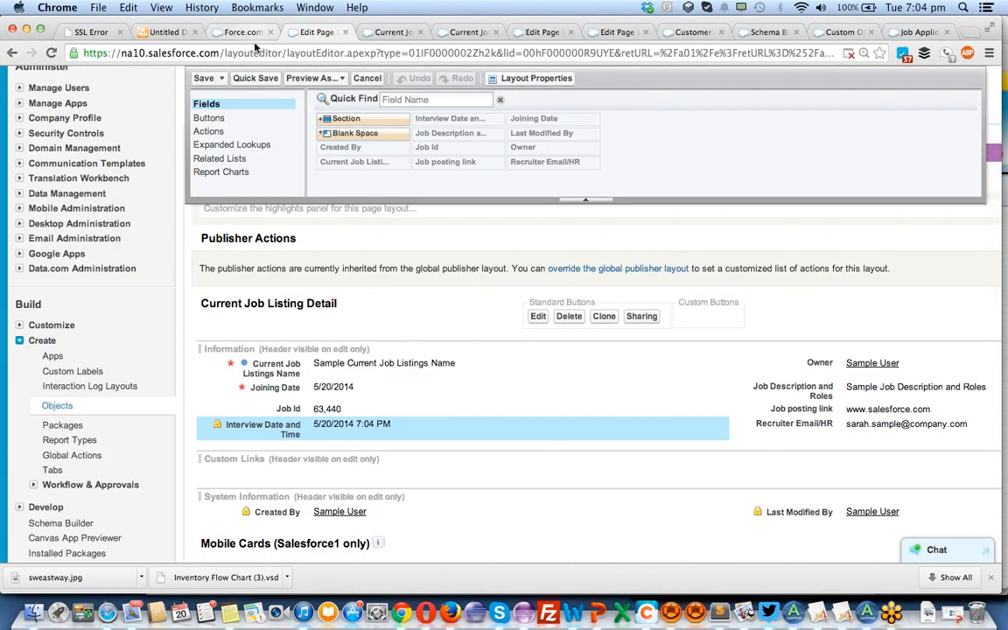
{"action": "left_click", "coordinate": [204, 79]}
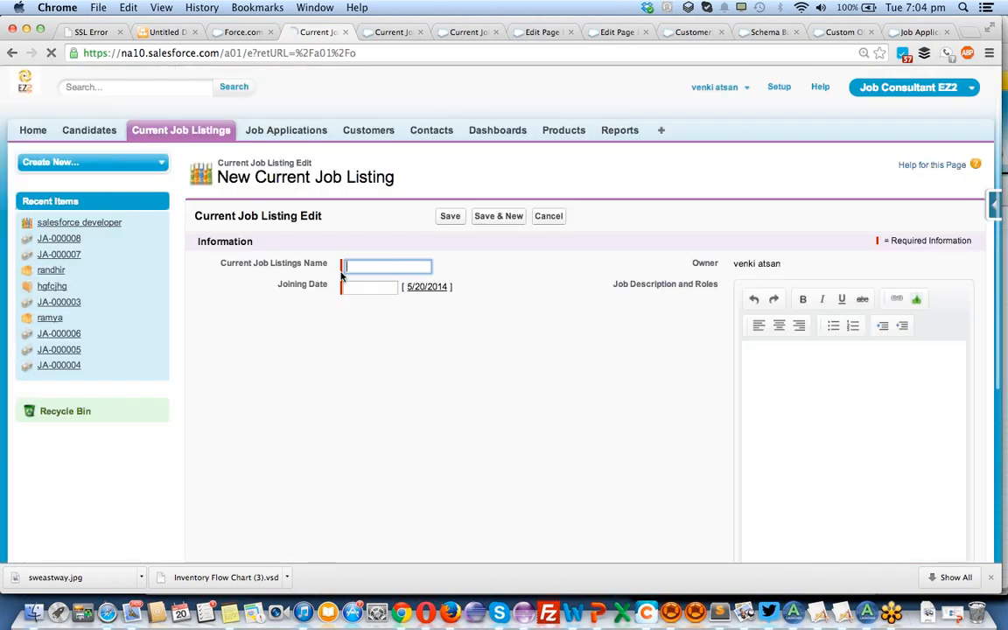
Review the new job listing form's required fields and its Interview Date and Time field.
{"action": "scroll", "coordinate": [341, 276], "scroll_direction": "down", "scroll_amount": 5}
{"action": "scroll", "coordinate": [340, 277], "scroll_direction": "up", "scroll_amount": 1}
{"action": "scroll", "coordinate": [631, 328], "scroll_direction": "down", "scroll_amount": 2}
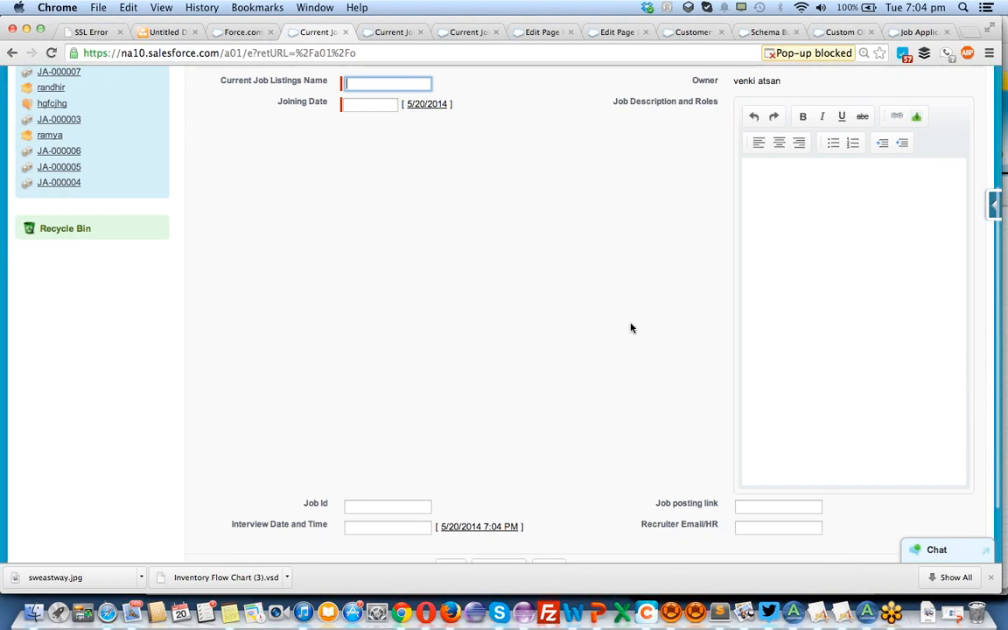
{"action": "scroll", "coordinate": [630, 328], "scroll_direction": "down", "scroll_amount": 1}
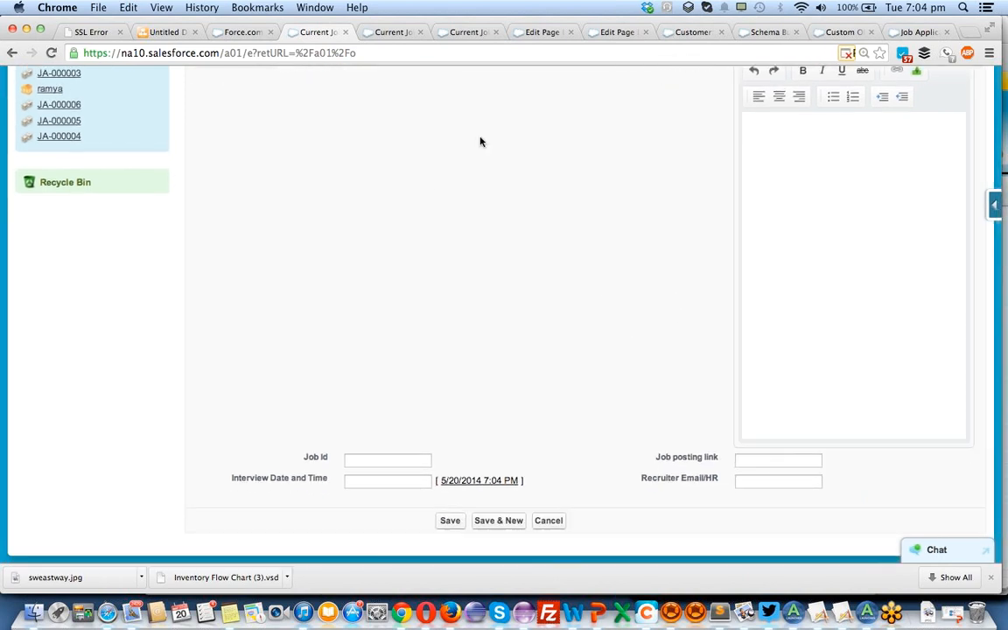
Open the Current Job Listing layout in a separate browser tab, set Job posting link to read-only, and save the layout.
{"action": "left_click", "coordinate": [994, 207]}
{"action": "left_click", "coordinate": [880, 364]}
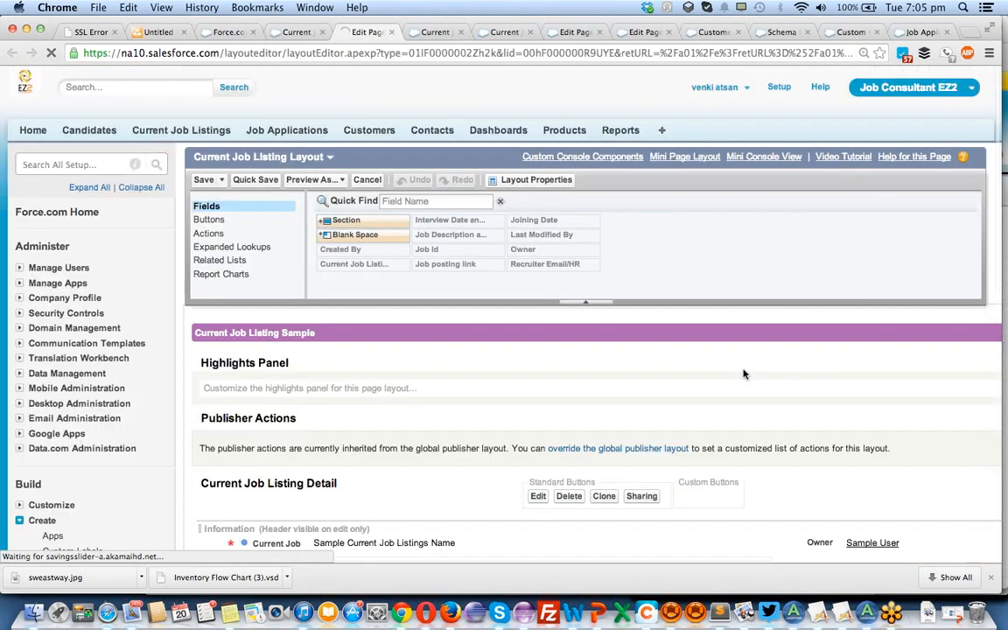
{"action": "scroll", "coordinate": [744, 370], "scroll_direction": "down", "scroll_amount": 3}
{"action": "scroll", "coordinate": [744, 370], "scroll_direction": "down", "scroll_amount": 3}
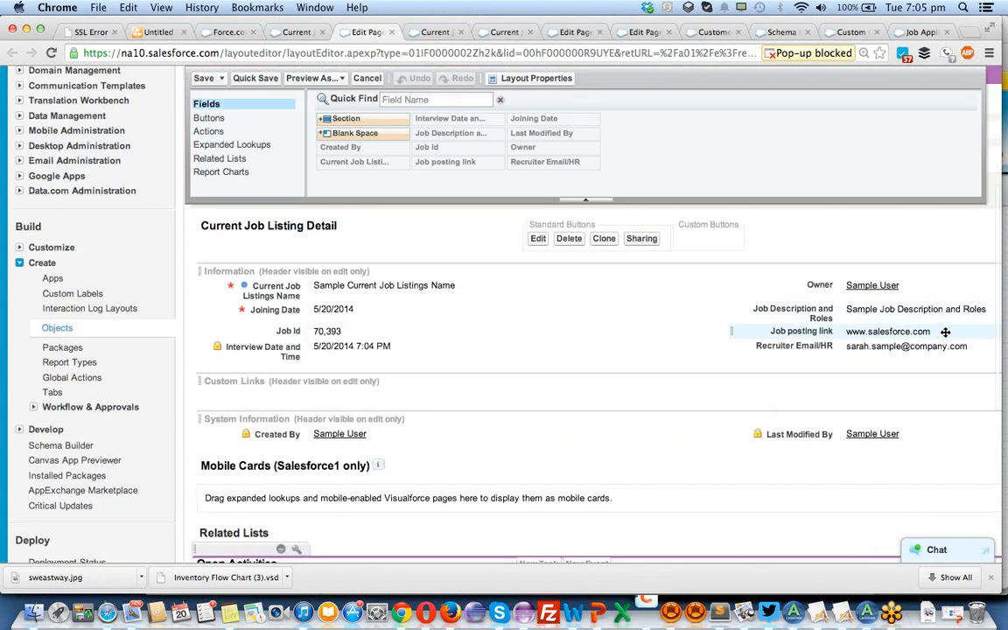
{"action": "left_click", "coordinate": [963, 331]}
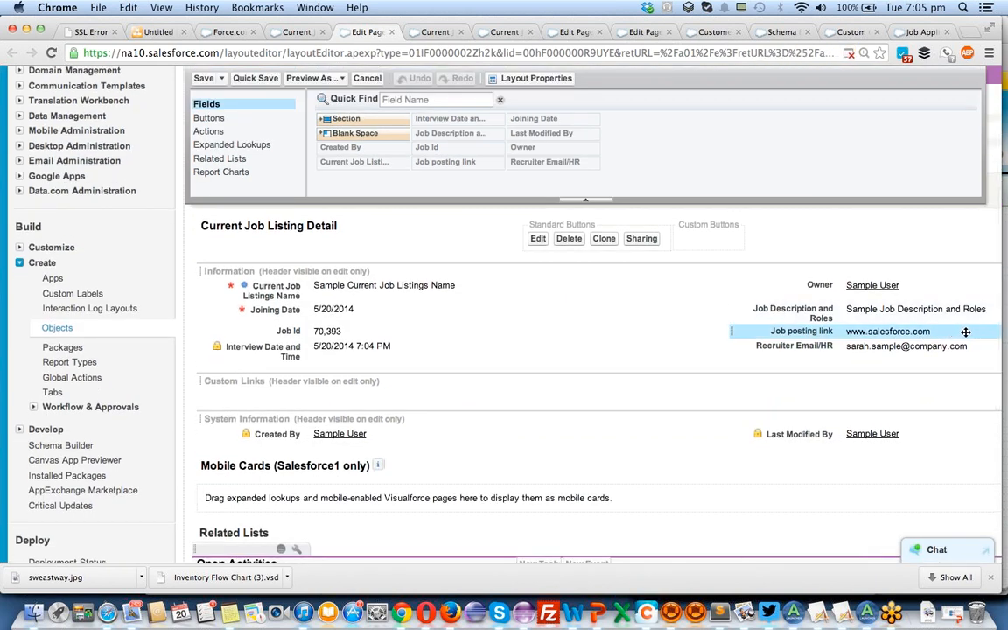
{"action": "double_click", "coordinate": [964, 334]}
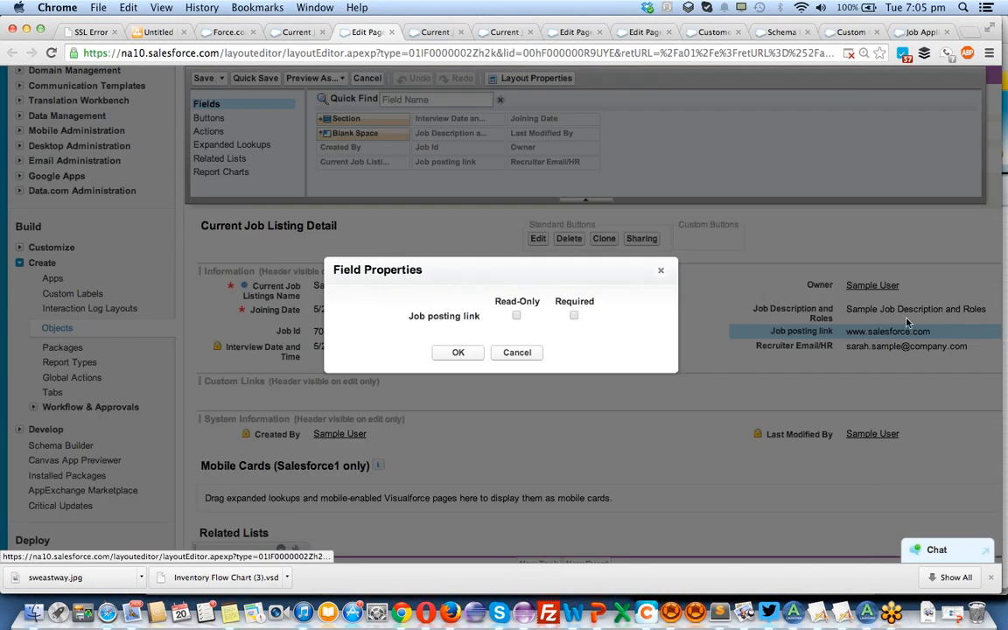
{"action": "left_click", "coordinate": [517, 316]}
{"action": "left_click", "coordinate": [459, 352]}
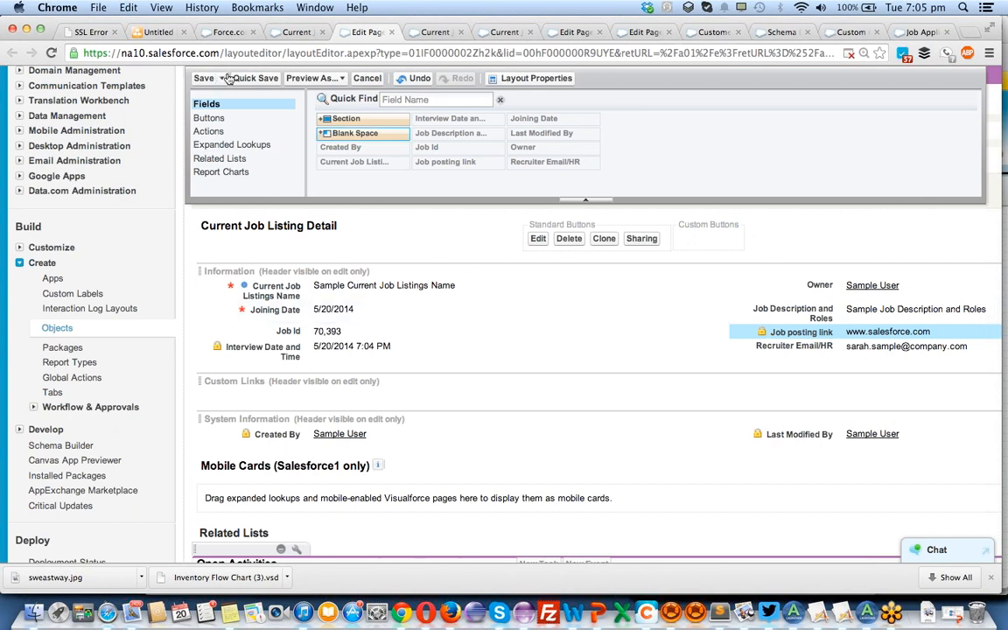
{"action": "left_click", "coordinate": [196, 77]}
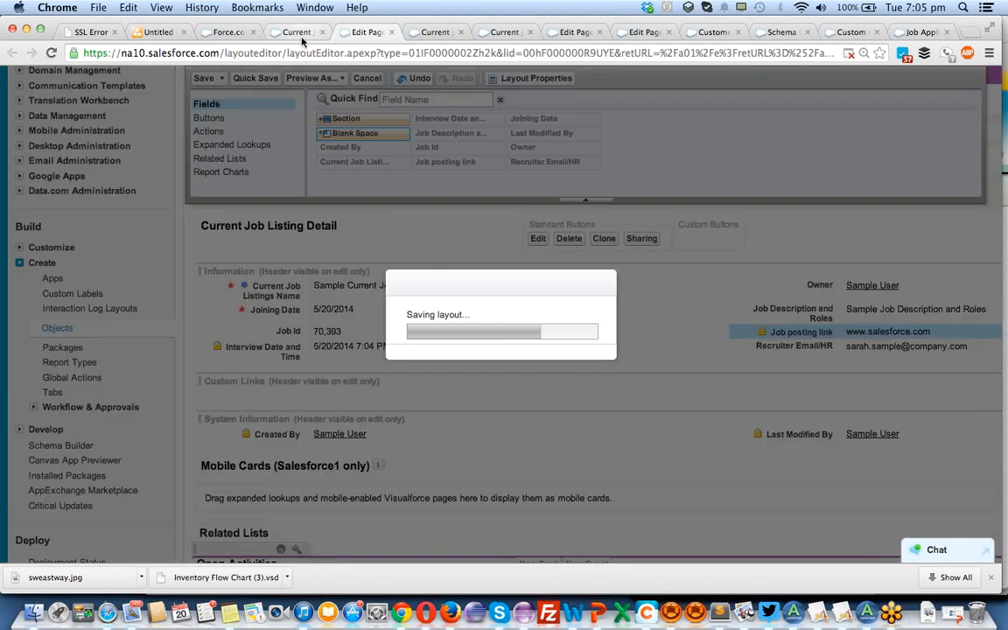
Reload the new Current Job Listing form and check whether its Job posting link field is editable.
{"action": "left_click", "coordinate": [297, 33]}
{"action": "key", "text": "super+r"}
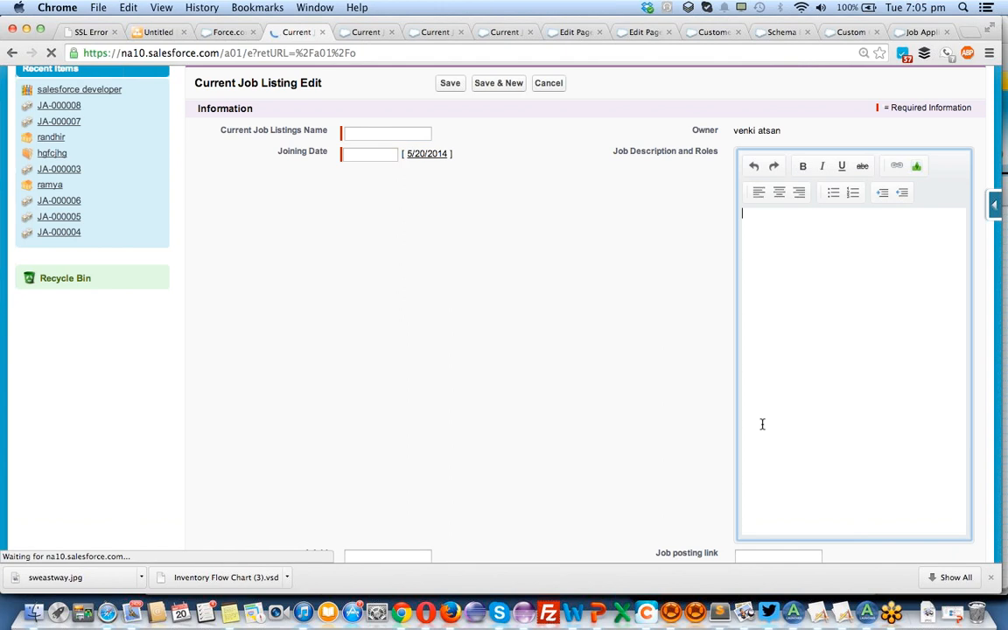
{"action": "scroll", "coordinate": [550, 408], "scroll_direction": "down", "scroll_amount": 3}
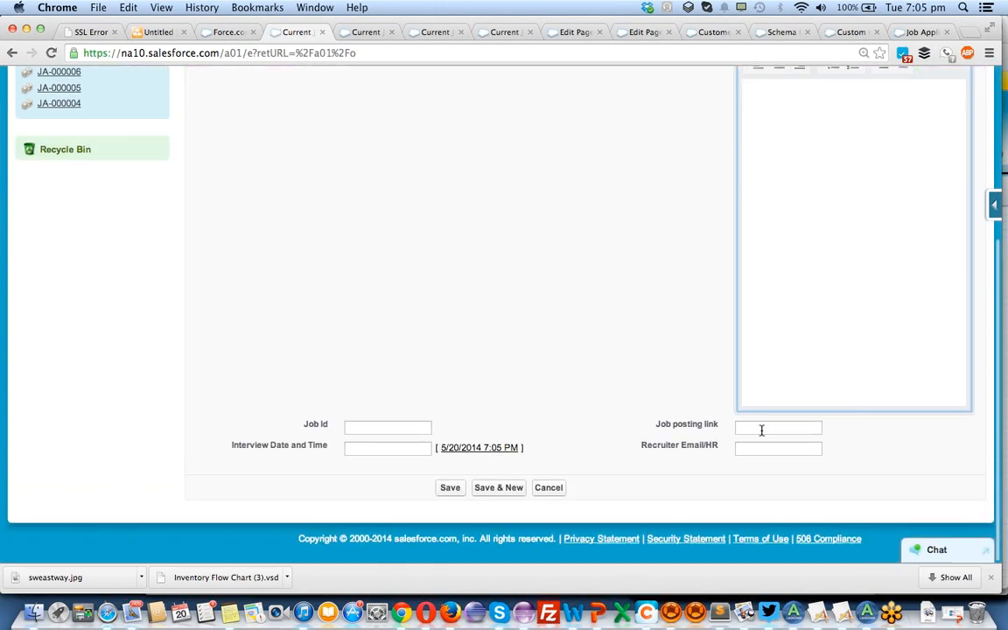
{"action": "right_click", "coordinate": [761, 430]}
{"action": "left_click", "coordinate": [748, 427]}
{"action": "left_click", "coordinate": [616, 338]}
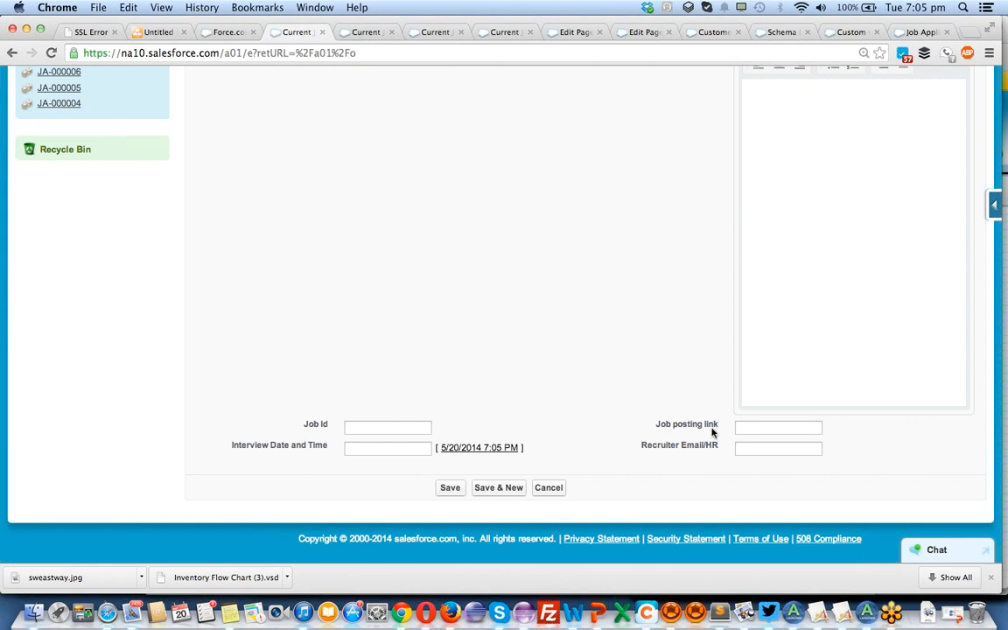
{"action": "scroll", "coordinate": [753, 433], "scroll_direction": "up", "scroll_amount": 5}
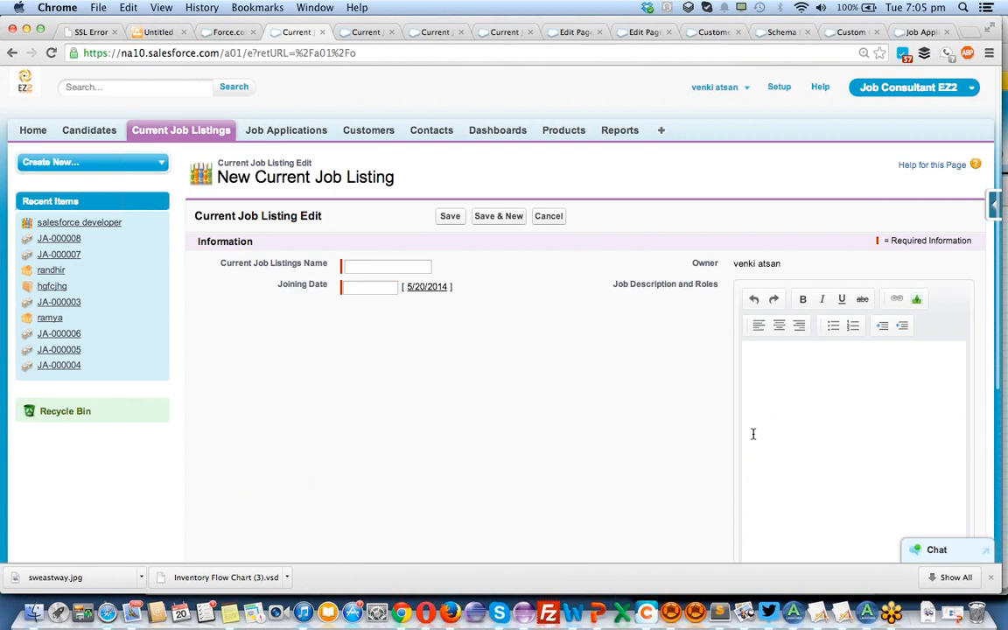
{"action": "scroll", "coordinate": [752, 433], "scroll_direction": "down", "scroll_amount": 5}
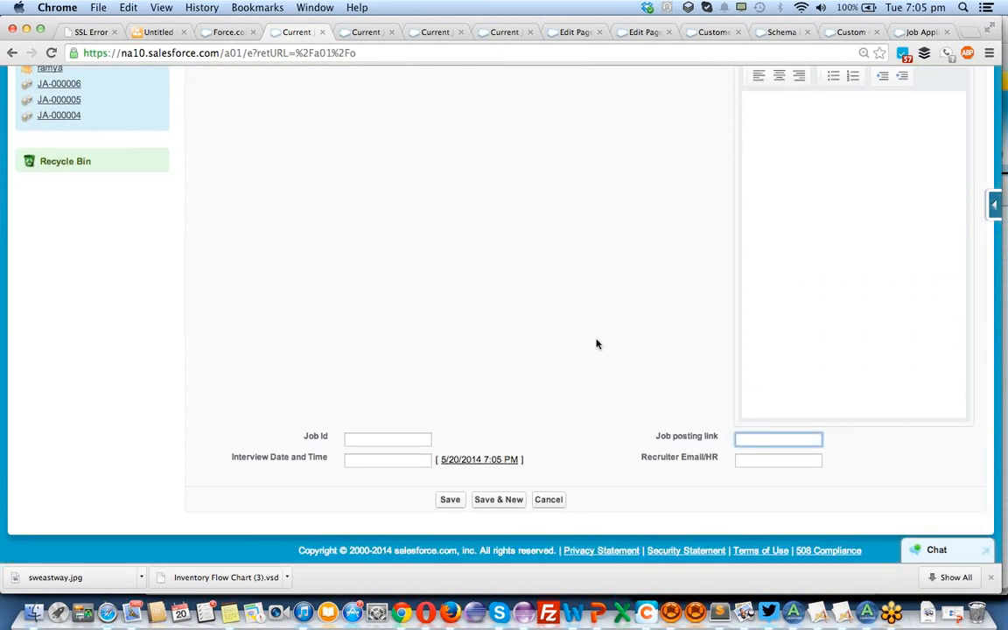
{"action": "scroll", "coordinate": [597, 343], "scroll_direction": "up", "scroll_amount": 5}
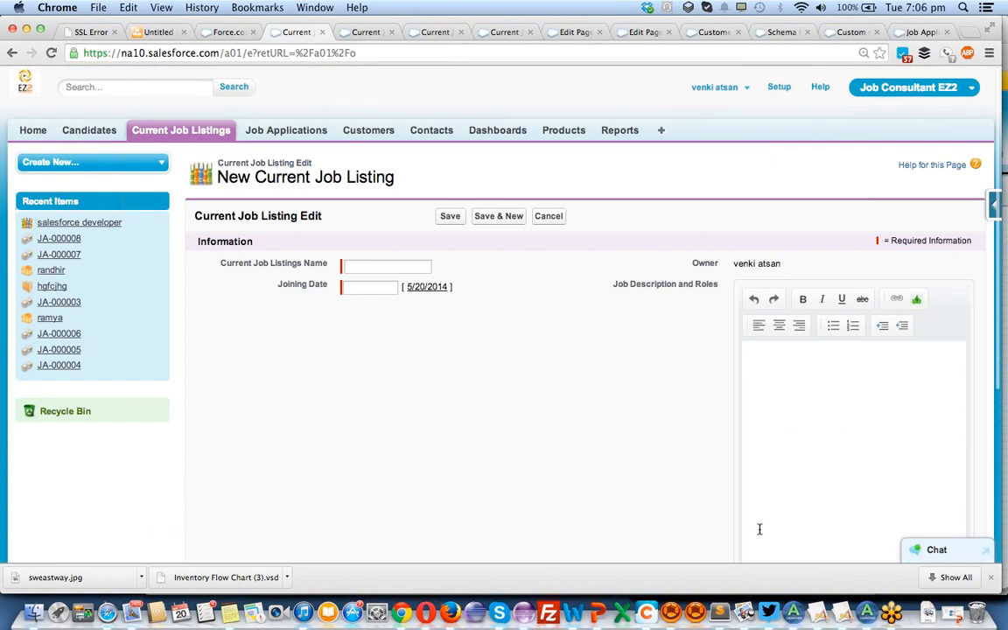
{"action": "scroll", "coordinate": [722, 477], "scroll_direction": "down", "scroll_amount": 5}
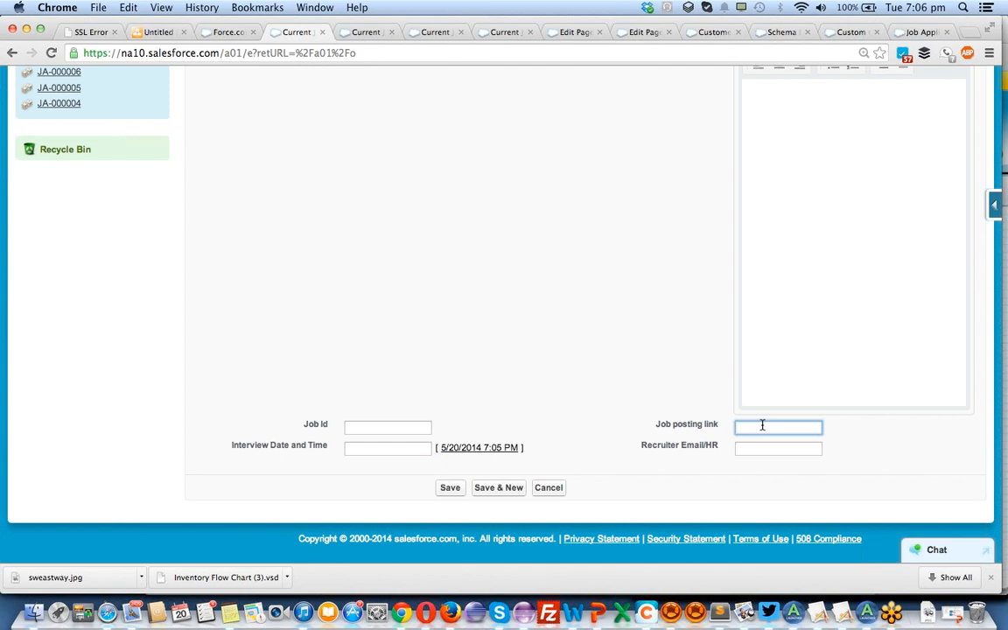
{"action": "scroll", "coordinate": [762, 424], "scroll_direction": "up", "scroll_amount": 10}
Open the Setup home page from the job listing form and look through its recent items and quick links.
{"action": "left_click", "coordinate": [779, 89]}
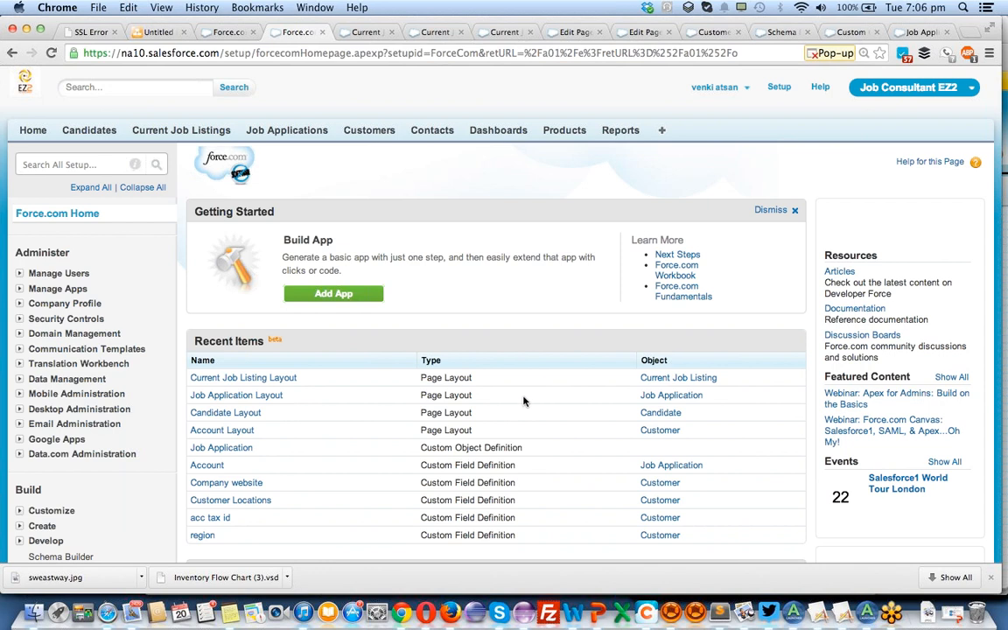
{"action": "scroll", "coordinate": [521, 406], "scroll_direction": "down", "scroll_amount": 5}
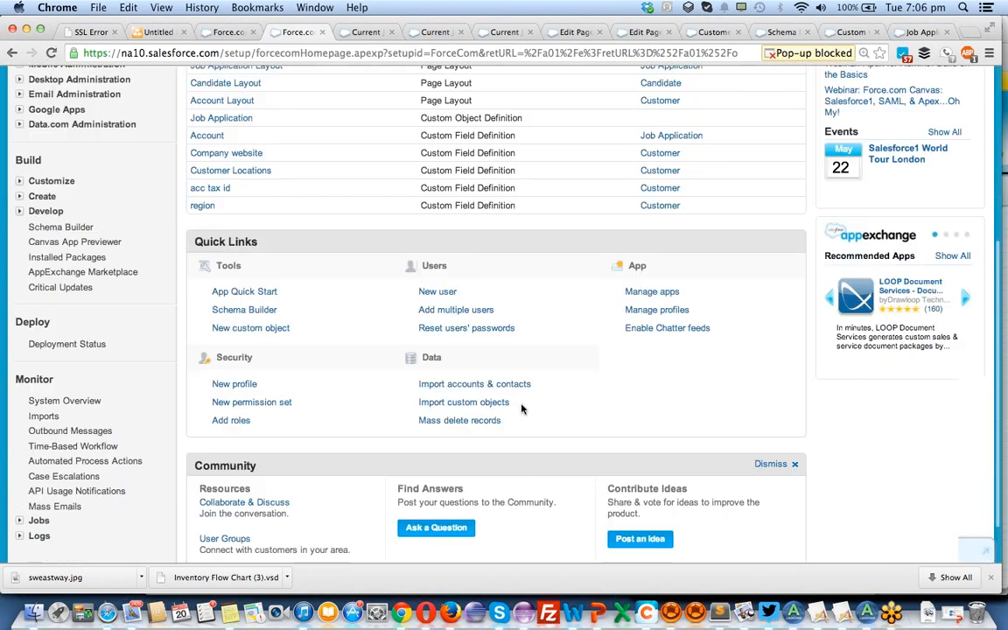
{"action": "scroll", "coordinate": [521, 408], "scroll_direction": "down", "scroll_amount": 1}
{"action": "scroll", "coordinate": [521, 409], "scroll_direction": "up", "scroll_amount": 5}
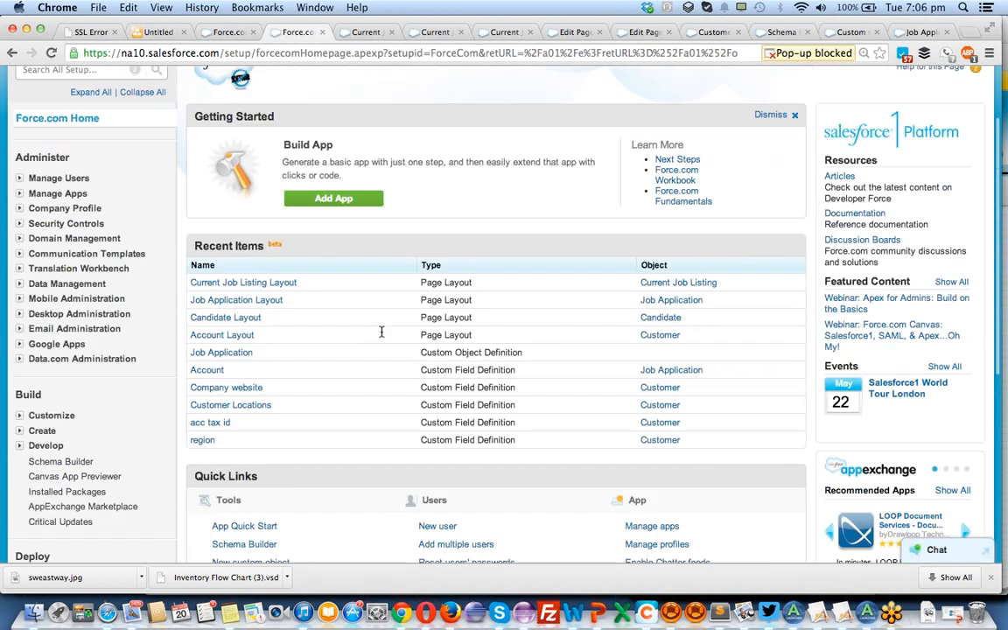
{"action": "scroll", "coordinate": [381, 332], "scroll_direction": "up", "scroll_amount": 1}
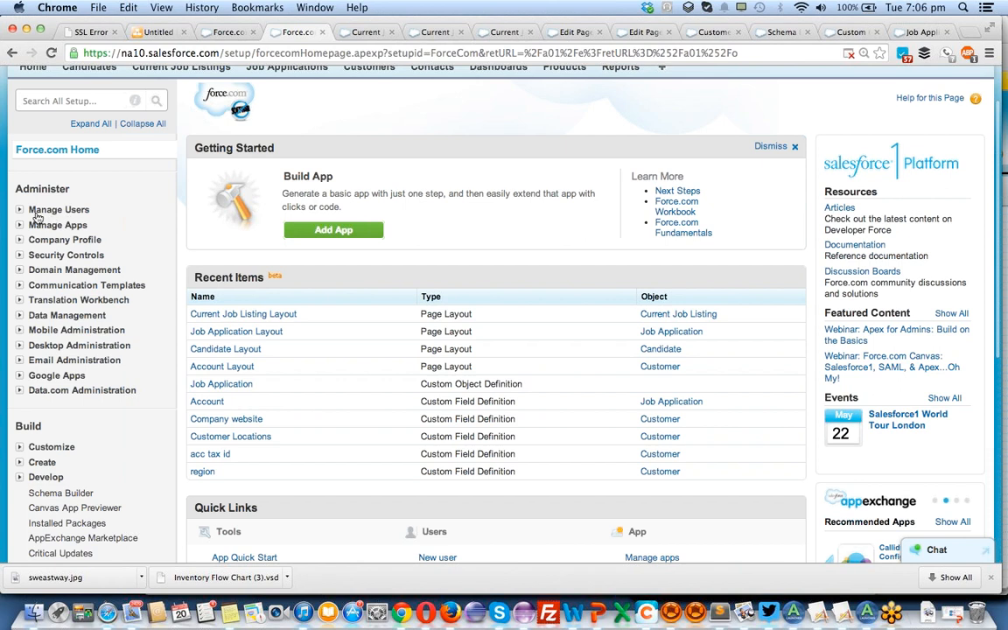
Close the surplus Setup and new job listing browser tabs, returning to the salesforce developer job listing record.
{"action": "left_click", "coordinate": [237, 35]}
{"action": "left_click", "coordinate": [322, 32]}
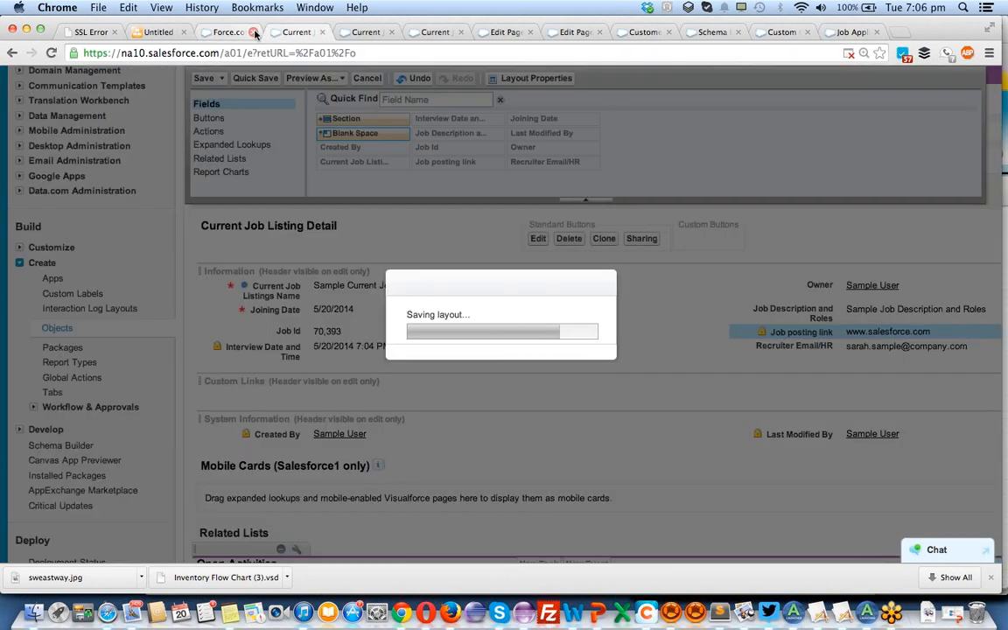
{"action": "left_click", "coordinate": [254, 33]}
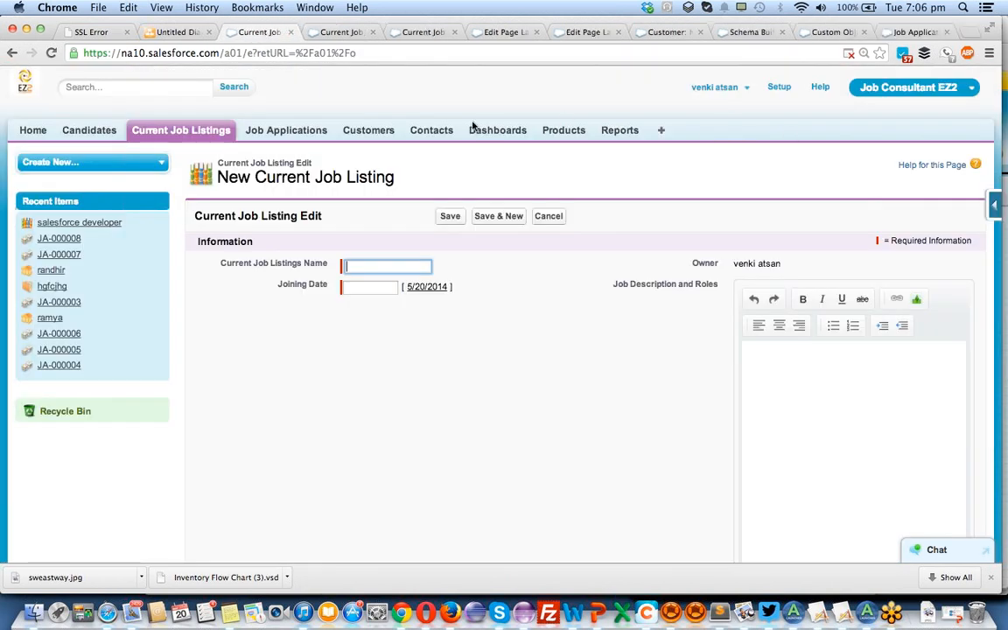
{"action": "left_click", "coordinate": [290, 33]}
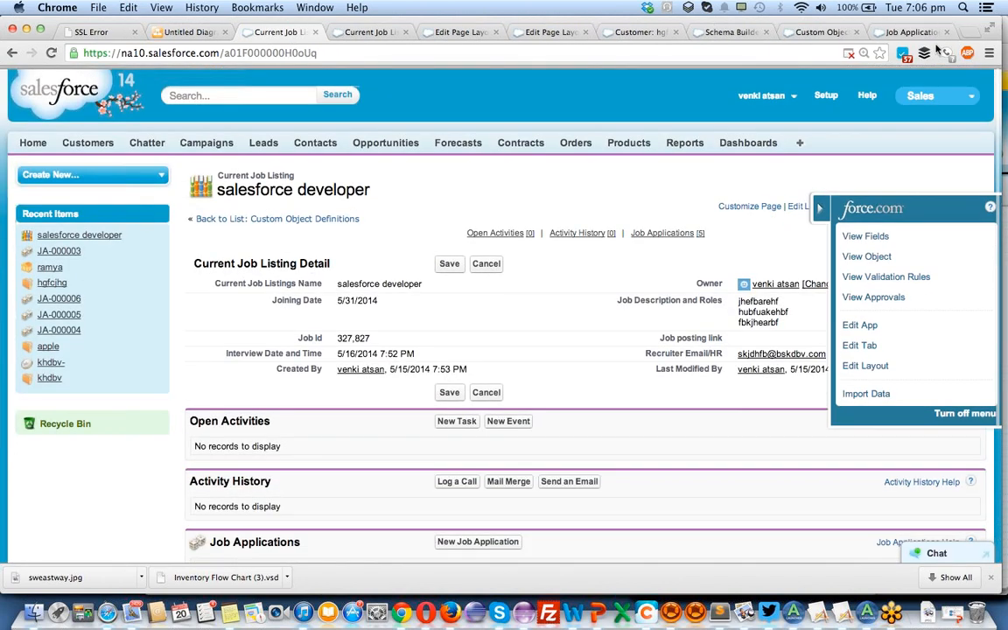
Open the list of custom objects in Setup.
{"action": "left_click", "coordinate": [828, 93]}
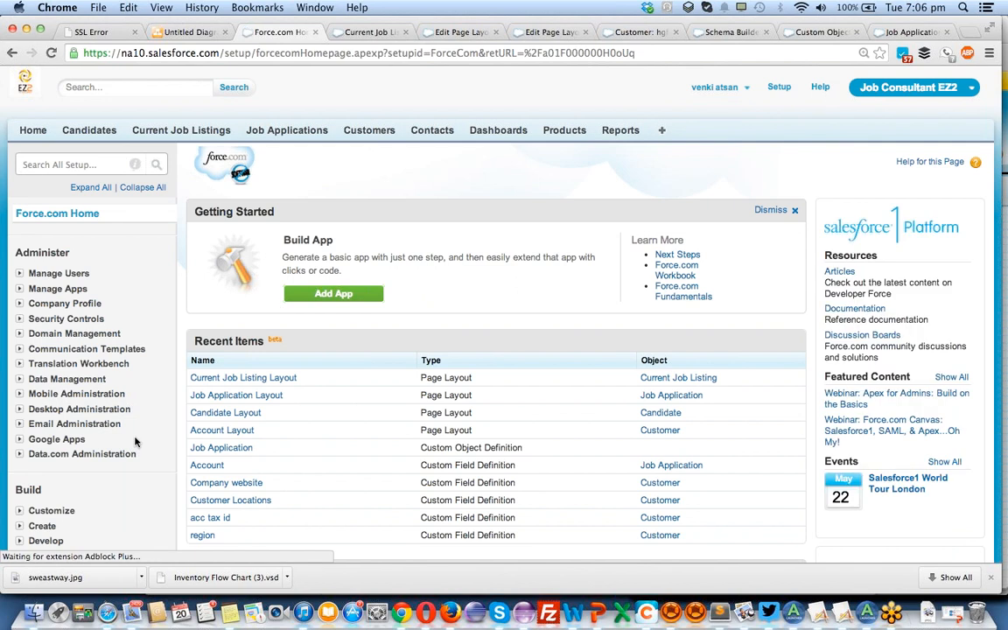
{"action": "scroll", "coordinate": [136, 442], "scroll_direction": "down", "scroll_amount": 1}
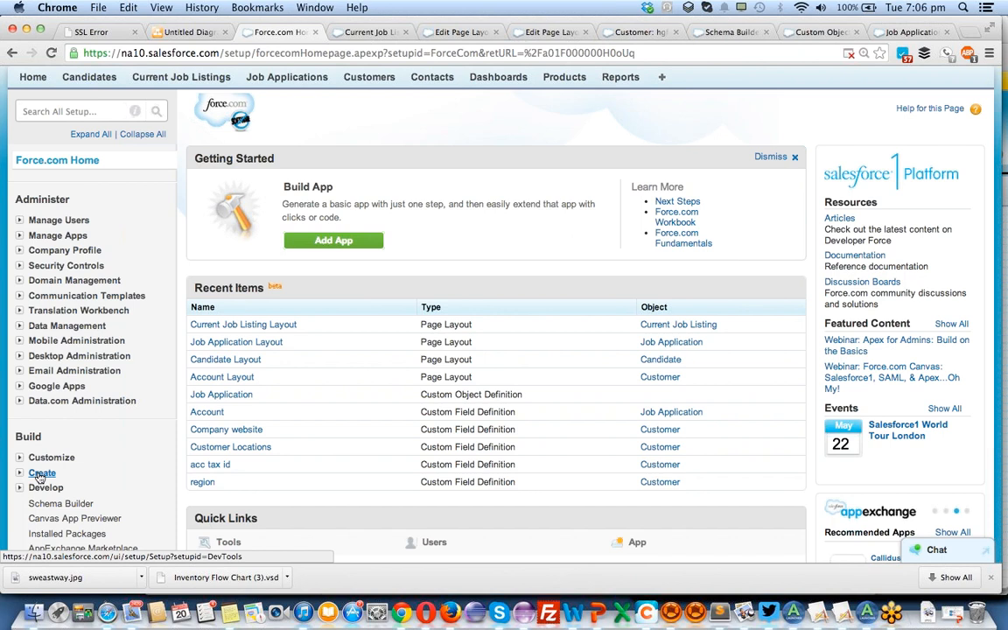
{"action": "left_click", "coordinate": [39, 474]}
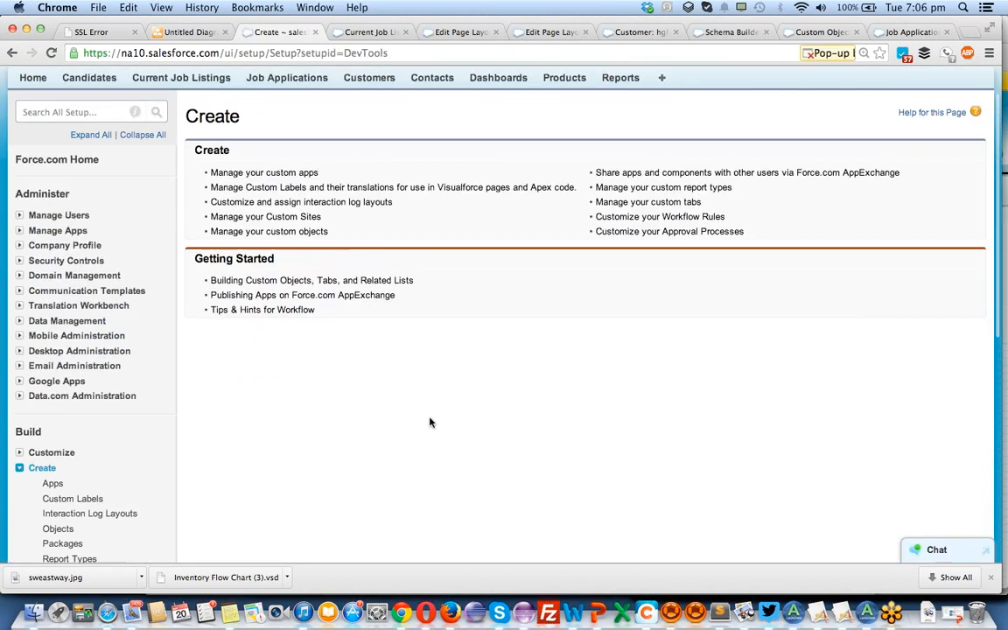
{"action": "scroll", "coordinate": [420, 422], "scroll_direction": "down", "scroll_amount": 2}
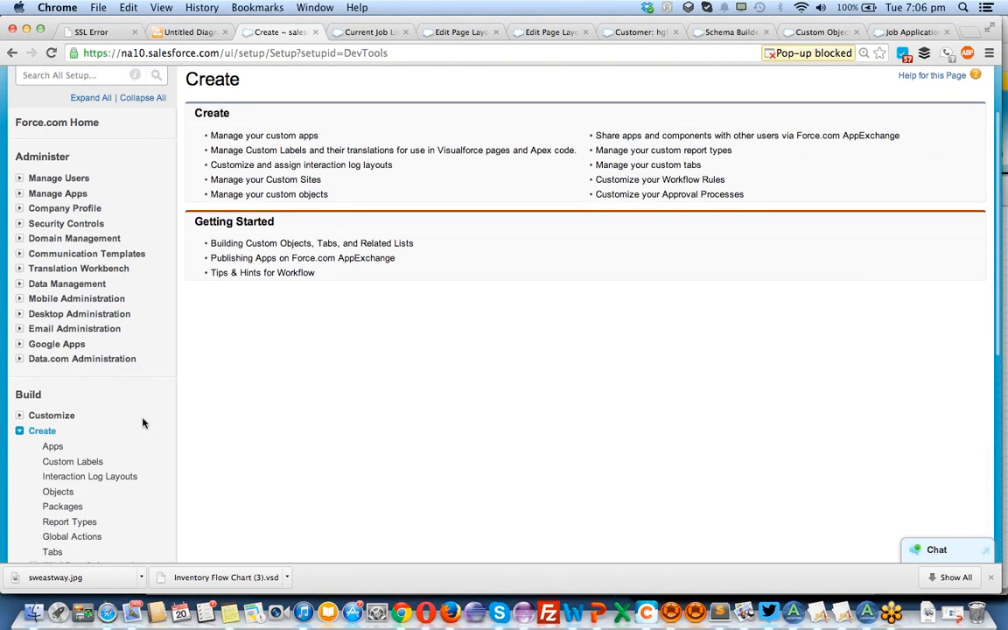
{"action": "scroll", "coordinate": [142, 421], "scroll_direction": "down", "scroll_amount": 1}
{"action": "left_click", "coordinate": [59, 440]}
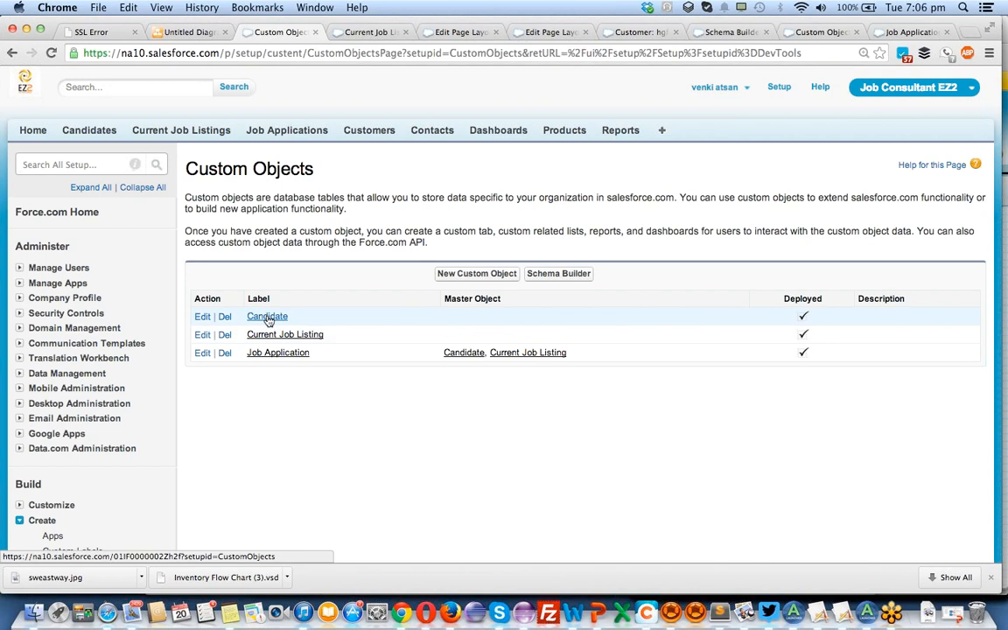
Open the Candidate custom object's definition, view its existing Candidate Layout in the layout editor, and close that editor.
{"action": "left_click", "coordinate": [267, 320]}
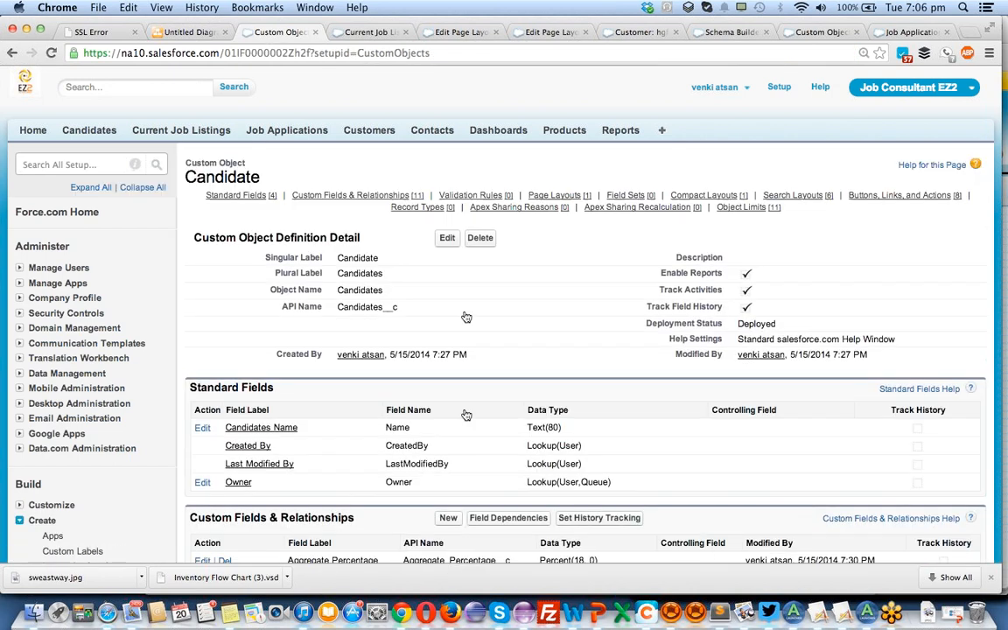
{"action": "scroll", "coordinate": [501, 304], "scroll_direction": "left", "scroll_amount": 5}
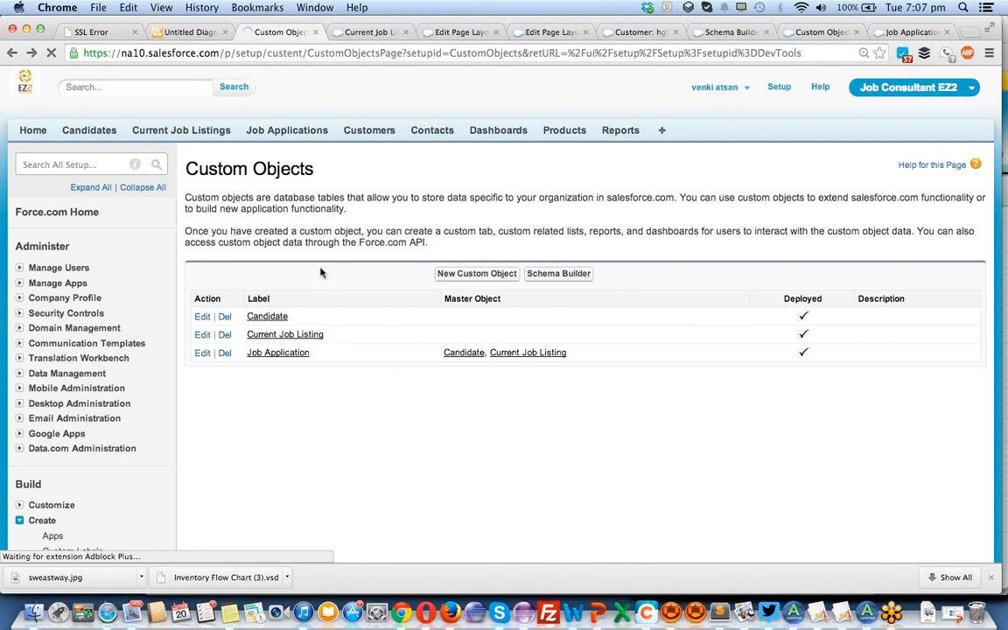
{"action": "left_click", "coordinate": [265, 318]}
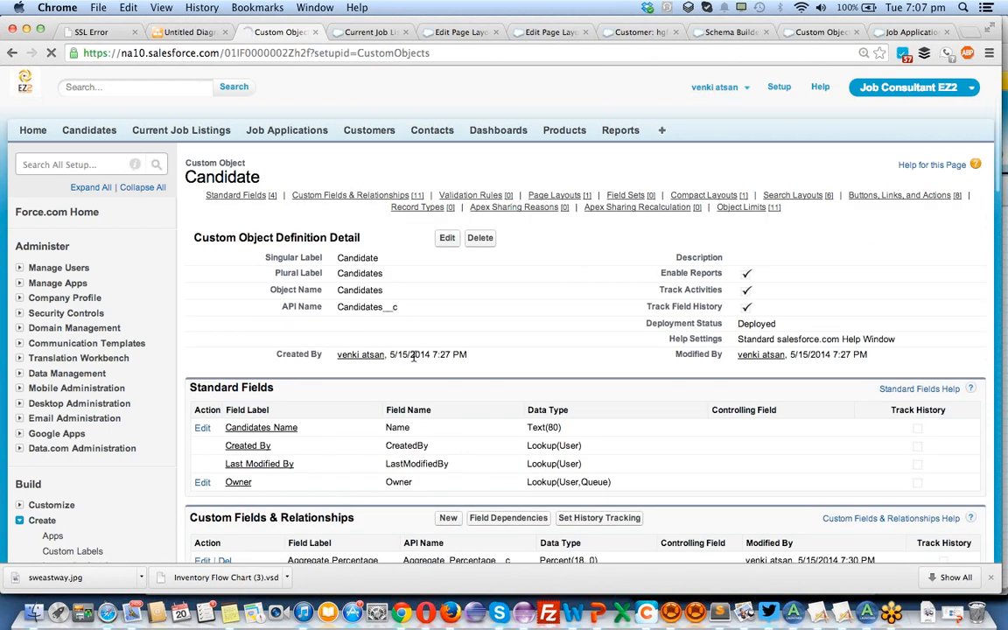
{"action": "scroll", "coordinate": [412, 355], "scroll_direction": "down", "scroll_amount": 2}
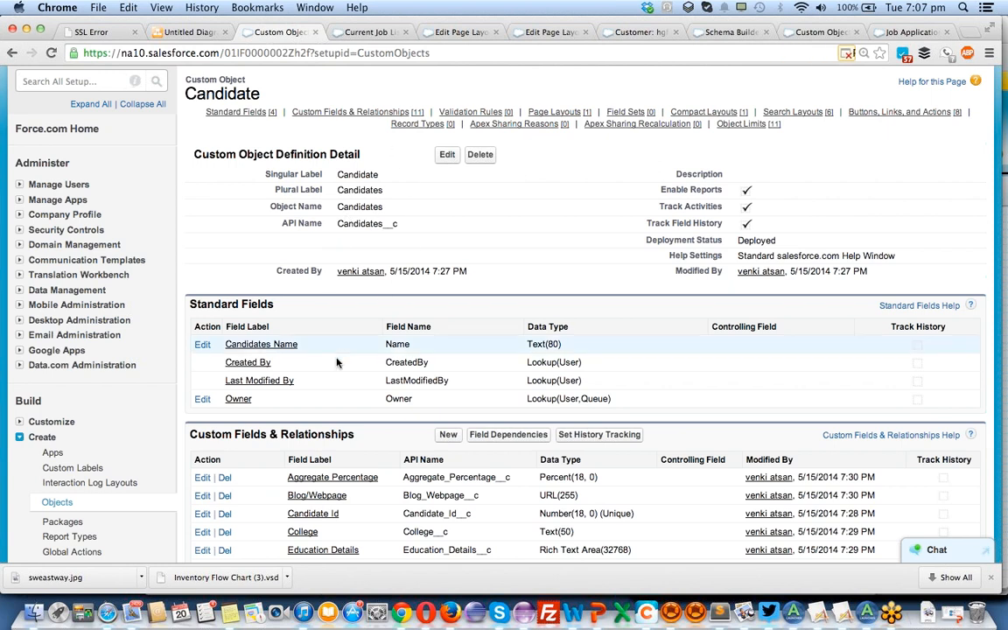
{"action": "scroll", "coordinate": [301, 319], "scroll_direction": "down", "scroll_amount": 3}
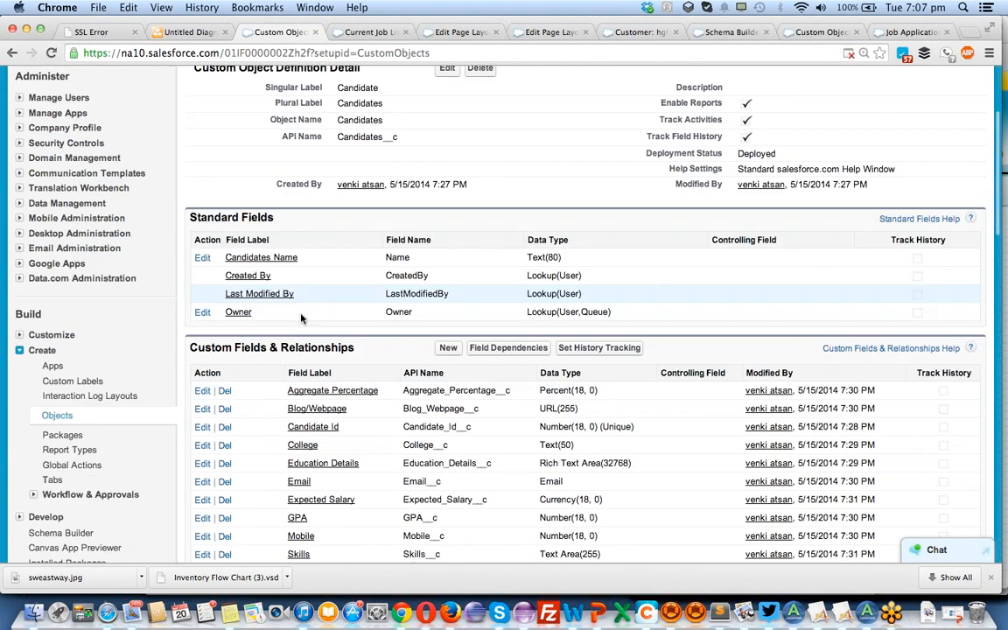
{"action": "scroll", "coordinate": [336, 422], "scroll_direction": "down", "scroll_amount": 4}
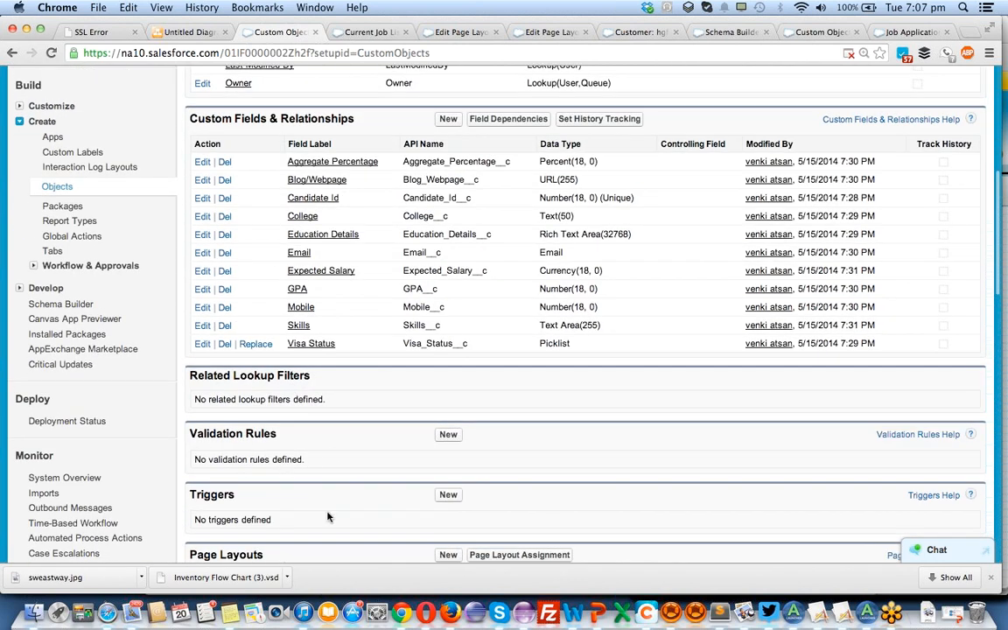
{"action": "scroll", "coordinate": [327, 518], "scroll_direction": "down", "scroll_amount": 3}
{"action": "scroll", "coordinate": [327, 518], "scroll_direction": "down", "scroll_amount": 1}
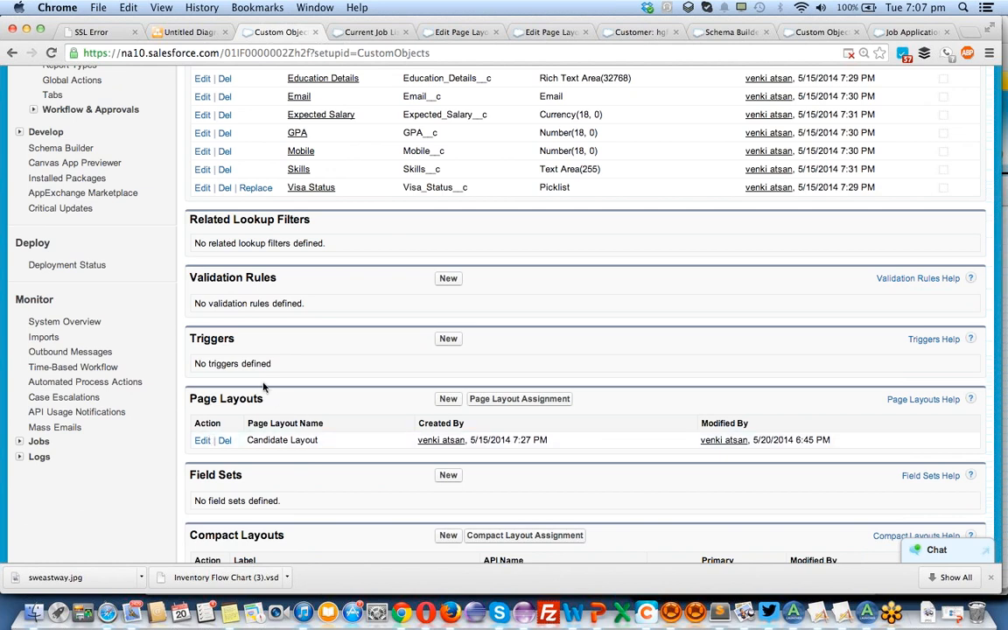
{"action": "left_click", "coordinate": [202, 441]}
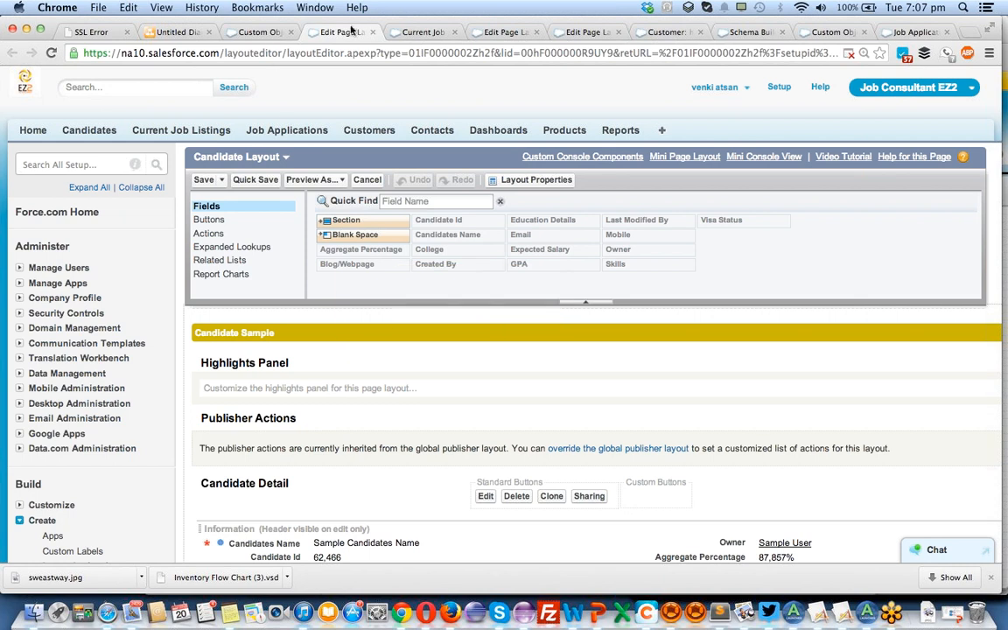
{"action": "left_click", "coordinate": [373, 32]}
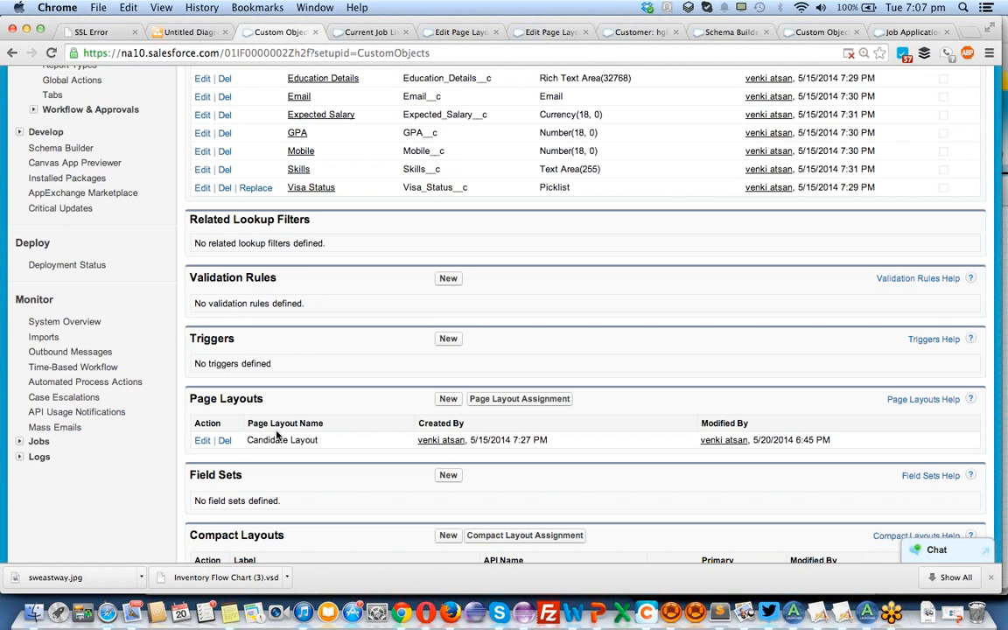
Create a Candidate page layout named "New candidate layo" by cloning Candidate Layout, and review its field sections.
{"action": "left_click", "coordinate": [448, 399]}
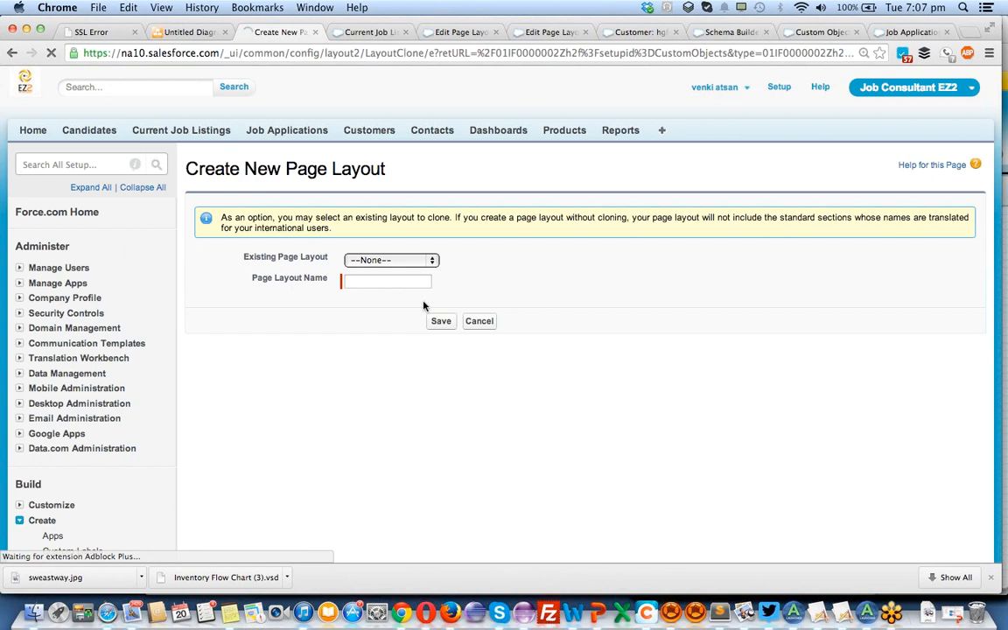
{"action": "left_click", "coordinate": [387, 261]}
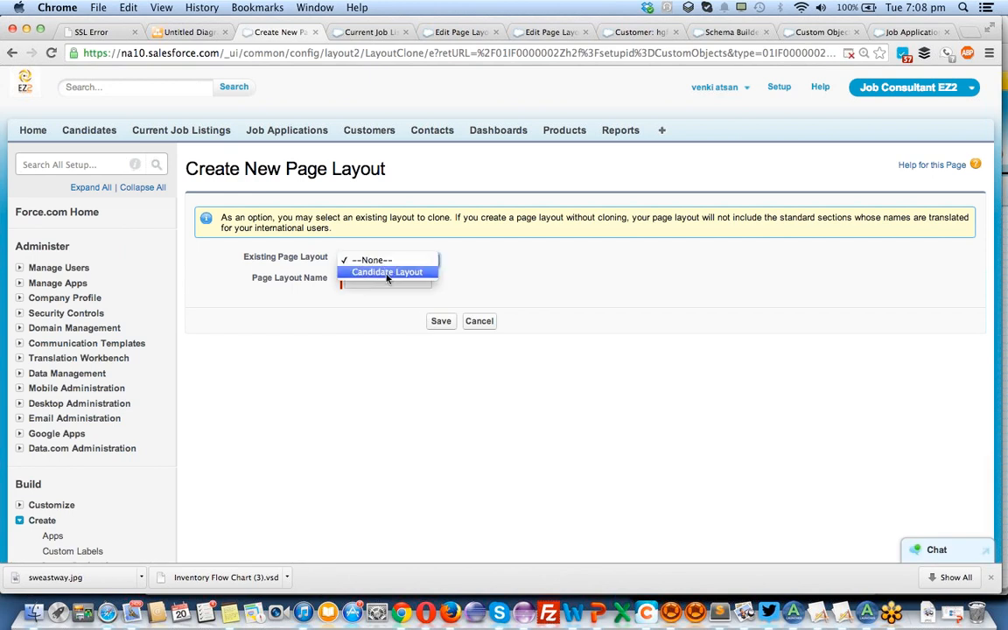
{"action": "left_click", "coordinate": [386, 273]}
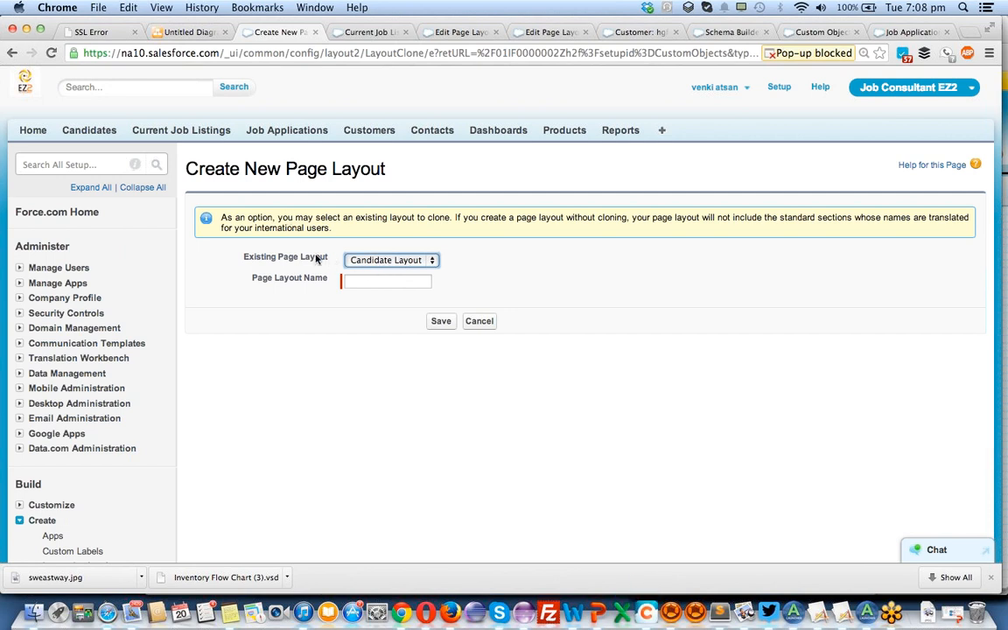
{"action": "left_click", "coordinate": [372, 263]}
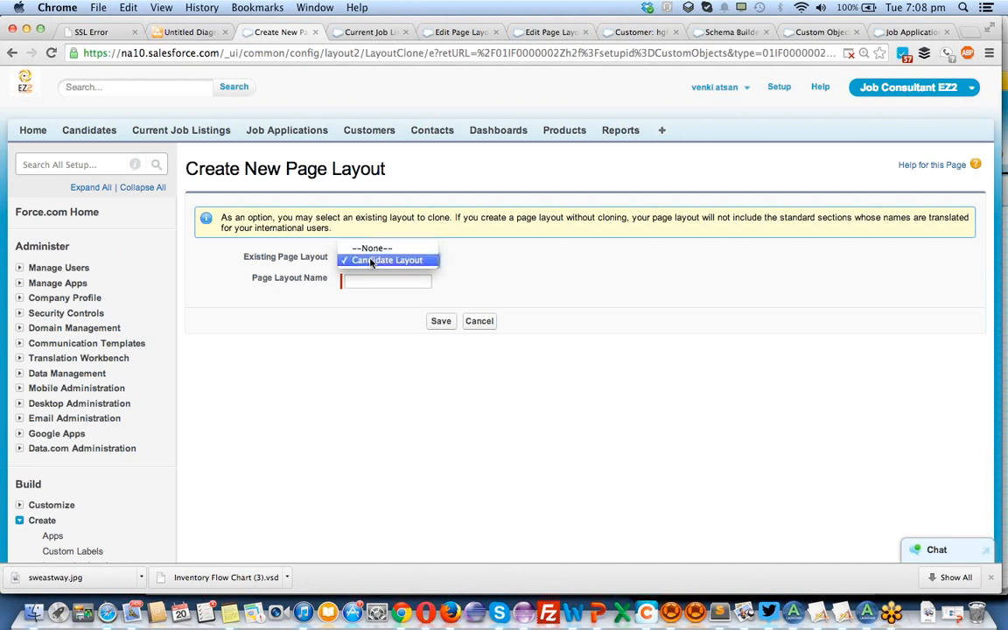
{"action": "left_click", "coordinate": [372, 263]}
{"action": "left_click", "coordinate": [372, 282]}
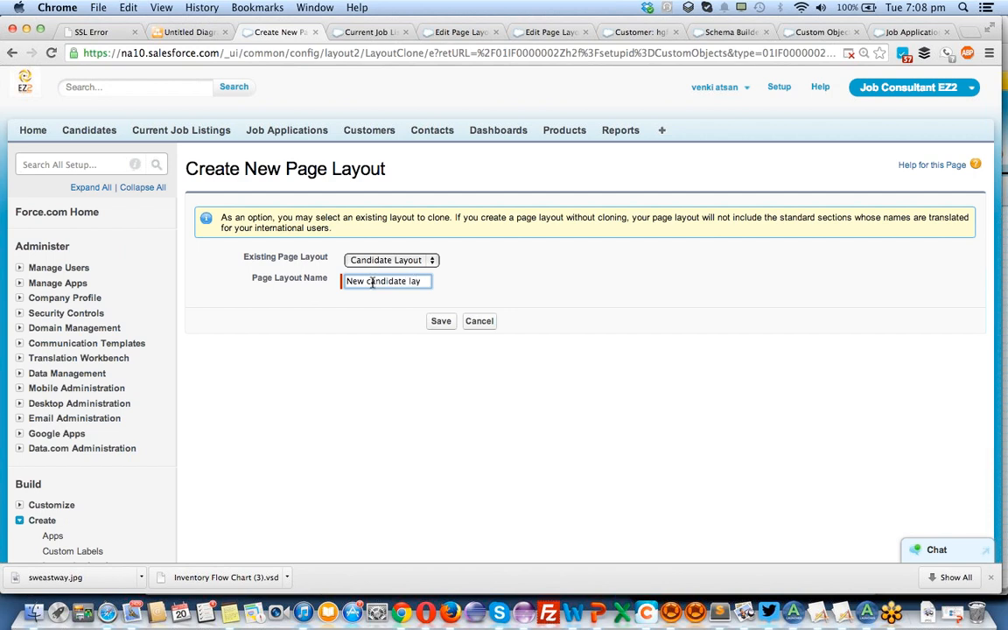
{"action": "type", "text": "o"}
{"action": "left_click", "coordinate": [441, 321]}
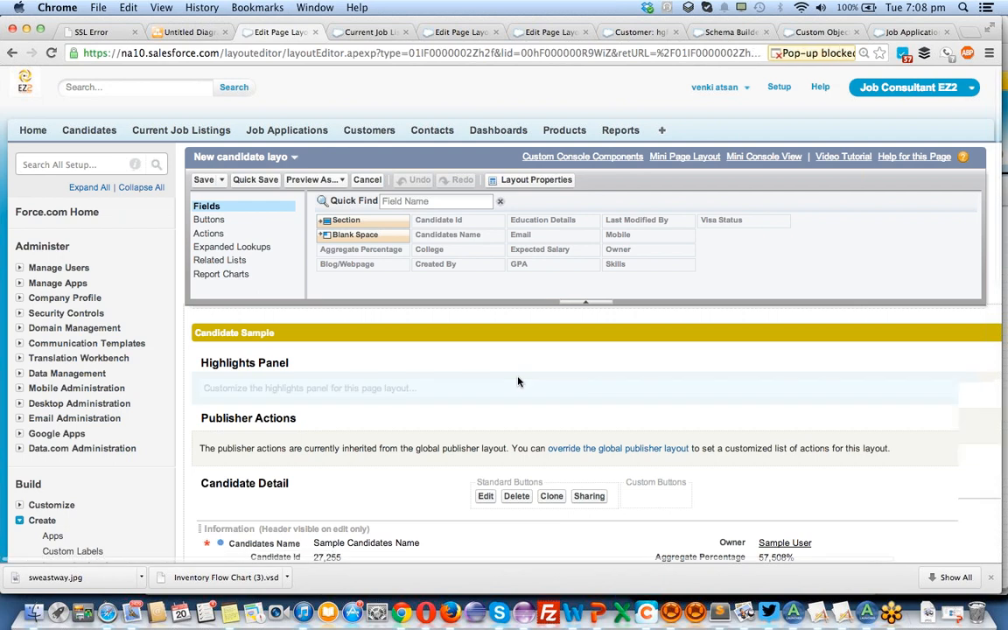
{"action": "scroll", "coordinate": [518, 381], "scroll_direction": "down", "scroll_amount": 3}
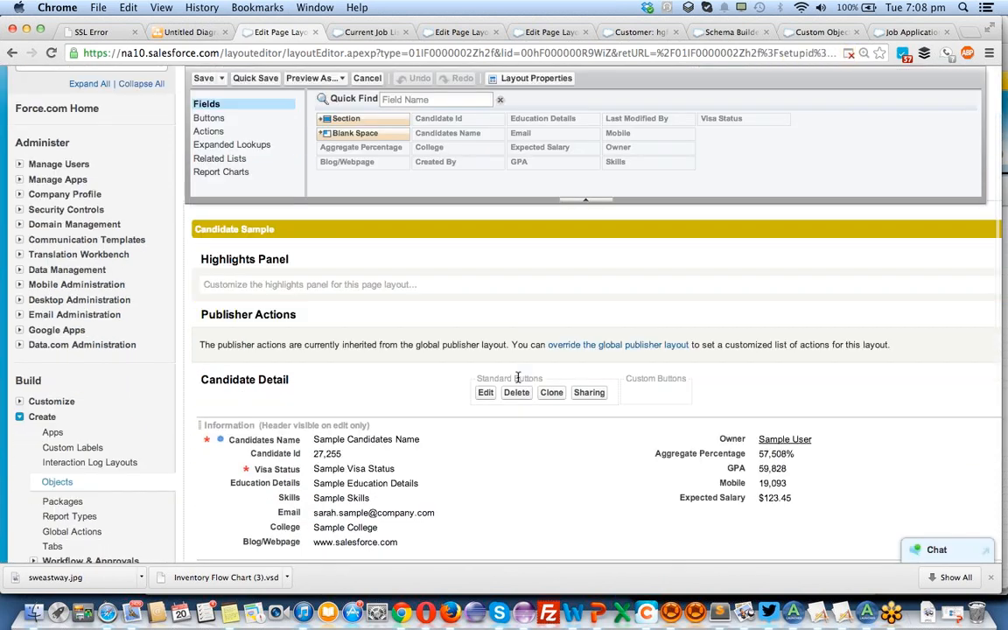
{"action": "scroll", "coordinate": [518, 377], "scroll_direction": "down", "scroll_amount": 2}
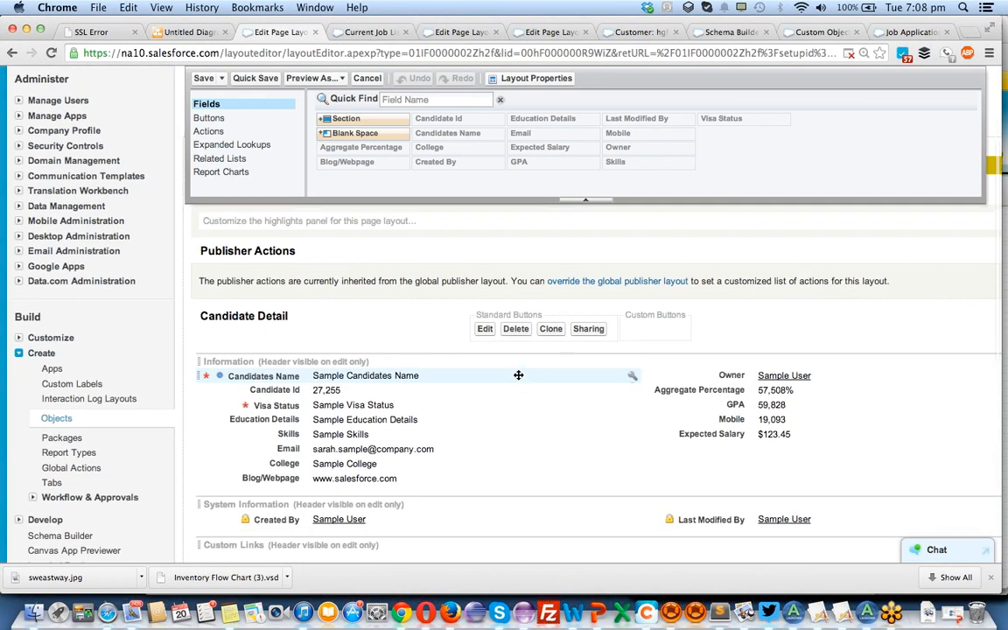
Review the field sections and related lists of the new Candidate page layout and save it.
{"action": "scroll", "coordinate": [518, 377], "scroll_direction": "down", "scroll_amount": 9}
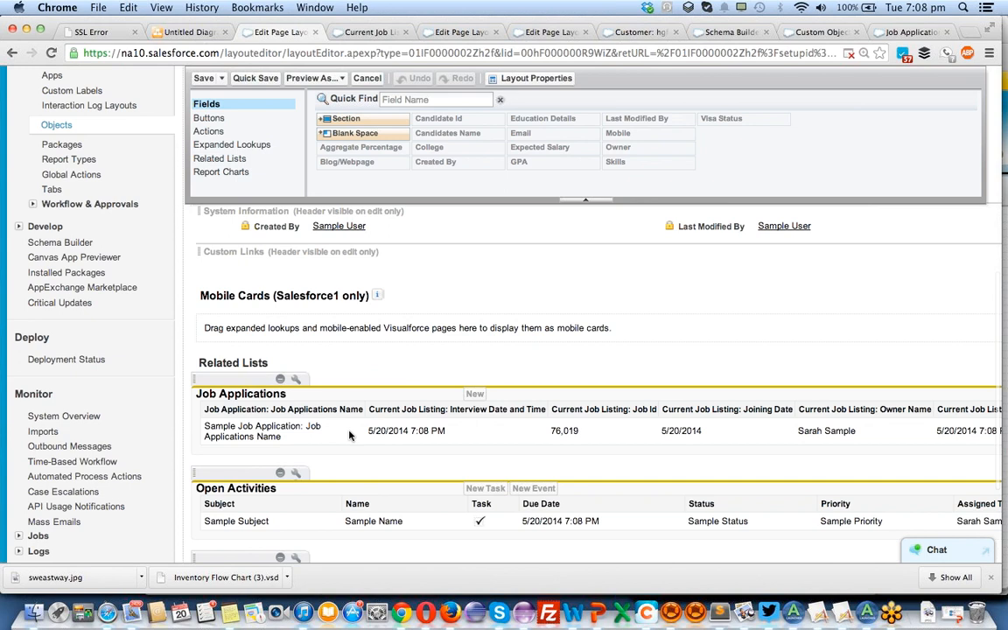
{"action": "scroll", "coordinate": [348, 435], "scroll_direction": "up", "scroll_amount": 4}
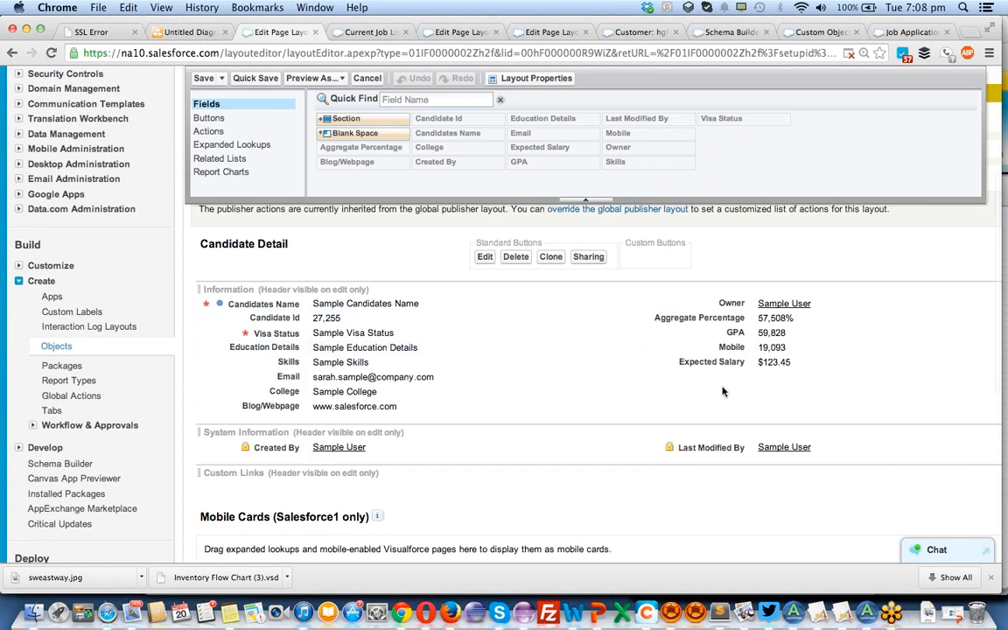
{"action": "scroll", "coordinate": [483, 352], "scroll_direction": "down", "scroll_amount": 5}
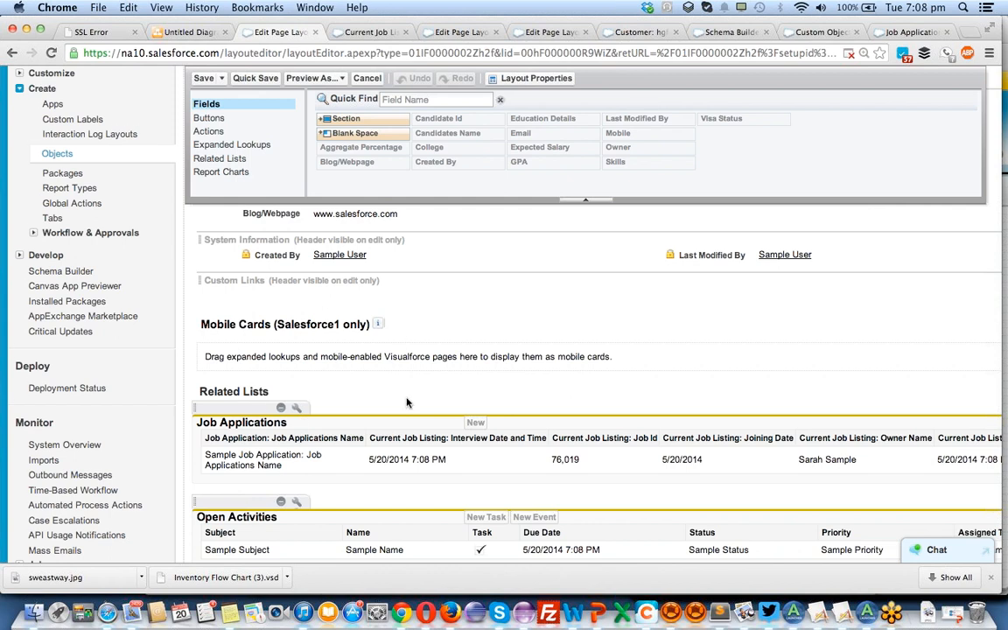
{"action": "scroll", "coordinate": [407, 403], "scroll_direction": "down", "scroll_amount": 1}
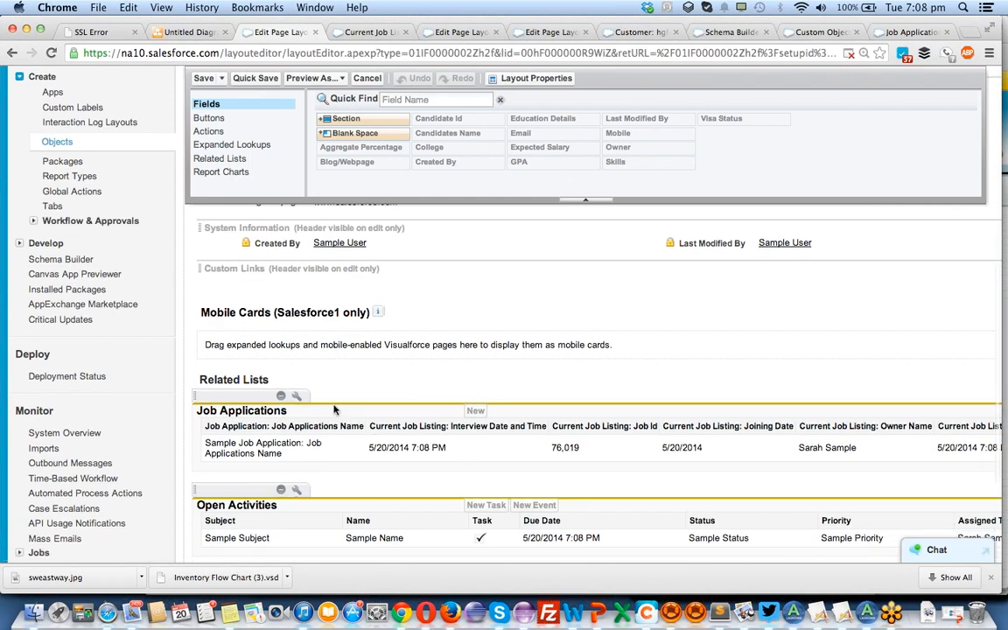
{"action": "scroll", "coordinate": [407, 438], "scroll_direction": "up", "scroll_amount": 15}
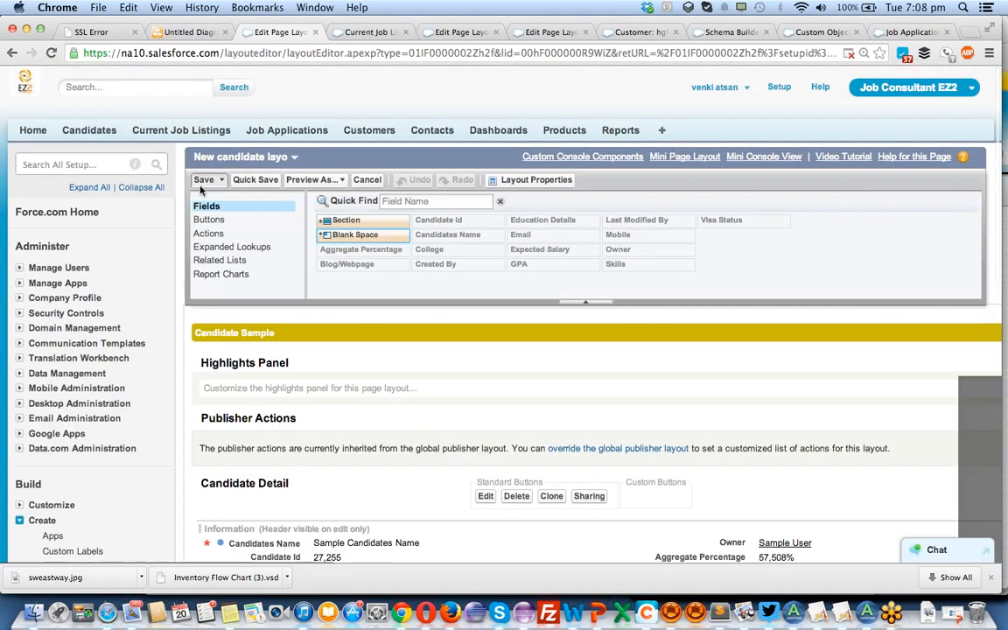
{"action": "left_click", "coordinate": [203, 180]}
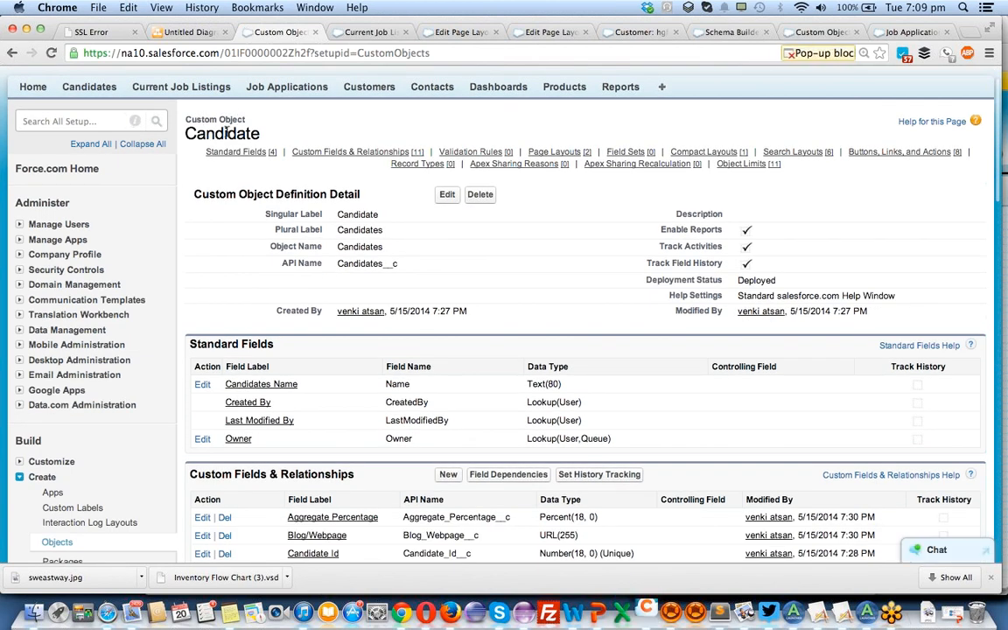
Start a new custom field on the Candidate object with the Roll-Up Summary data type.
{"action": "scroll", "coordinate": [409, 290], "scroll_direction": "down", "scroll_amount": 5}
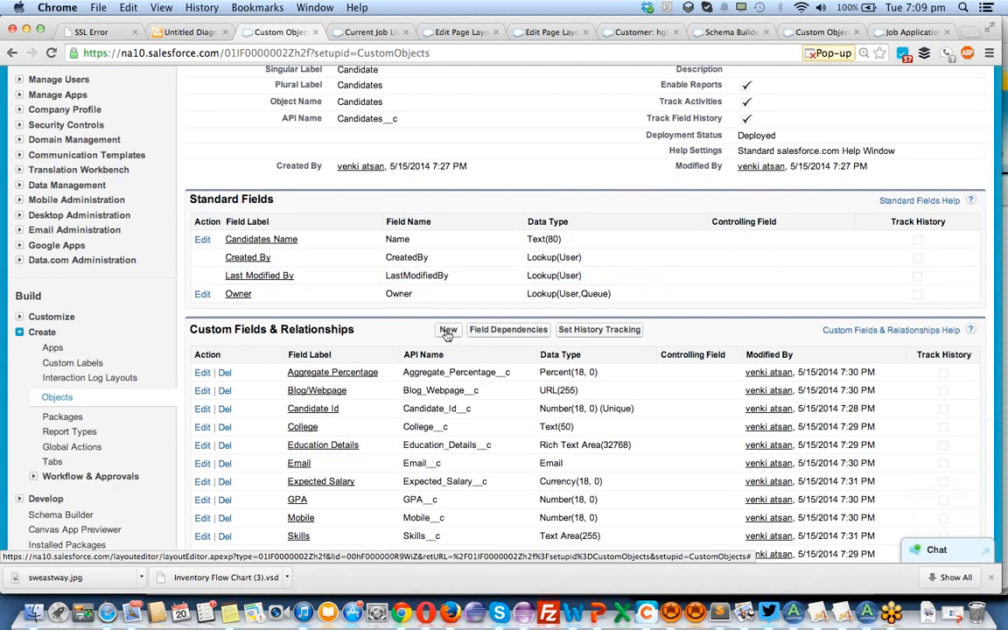
{"action": "left_click", "coordinate": [447, 330]}
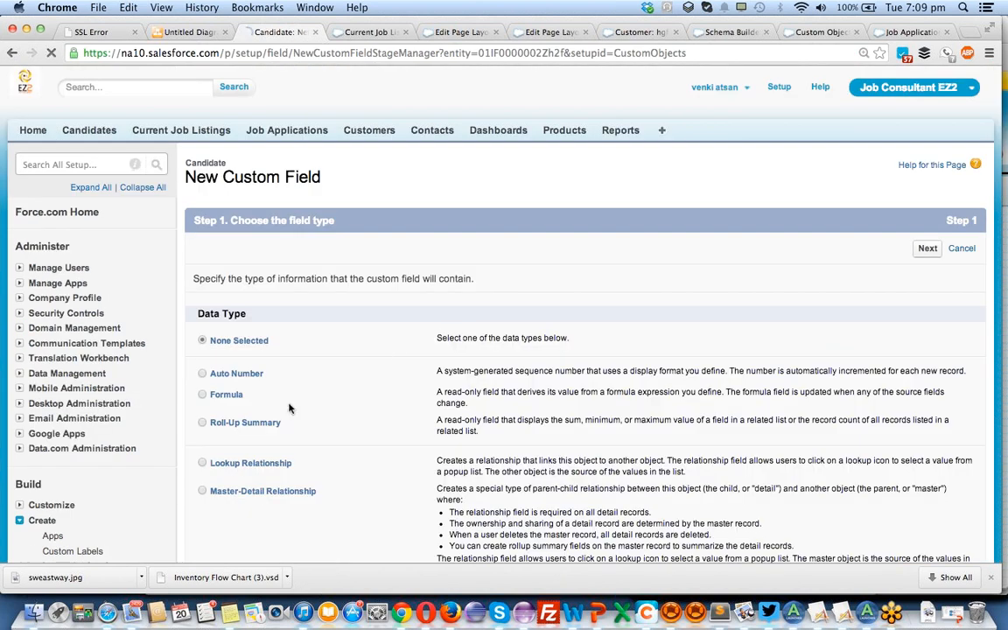
{"action": "left_click", "coordinate": [203, 425]}
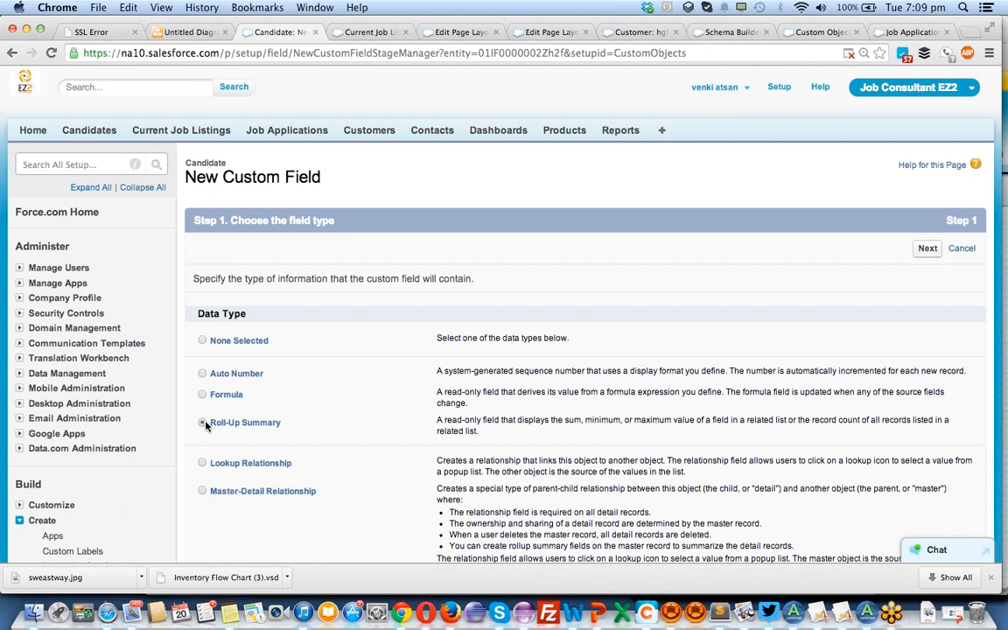
{"action": "left_click", "coordinate": [204, 423]}
{"action": "left_click", "coordinate": [929, 251]}
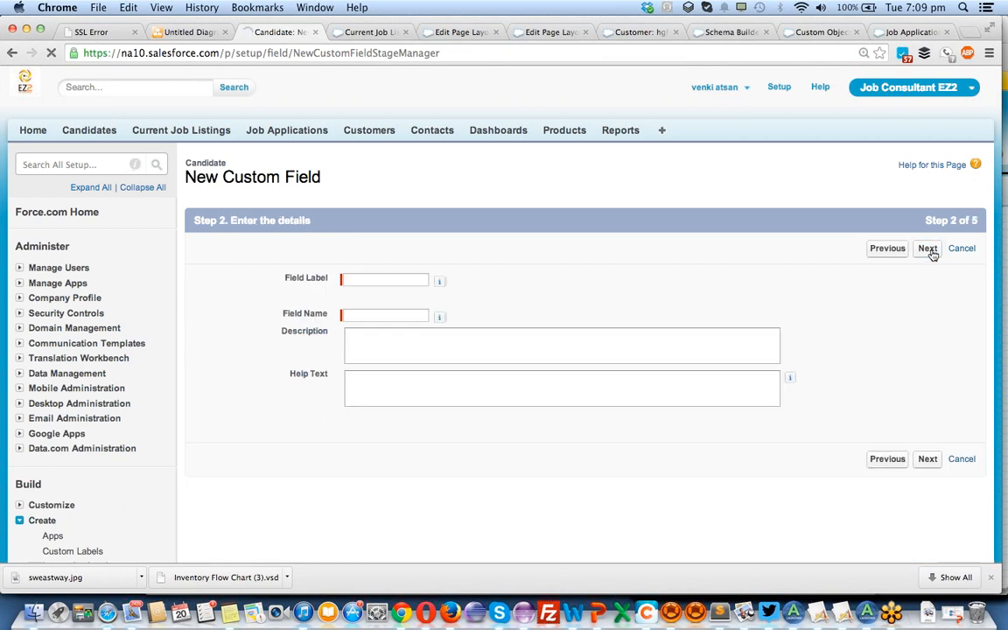
Label the roll-up field "Total jobs applied" with the field name Total_jobs_applied and continue to its summary calculation.
{"action": "left_click", "coordinate": [401, 279]}
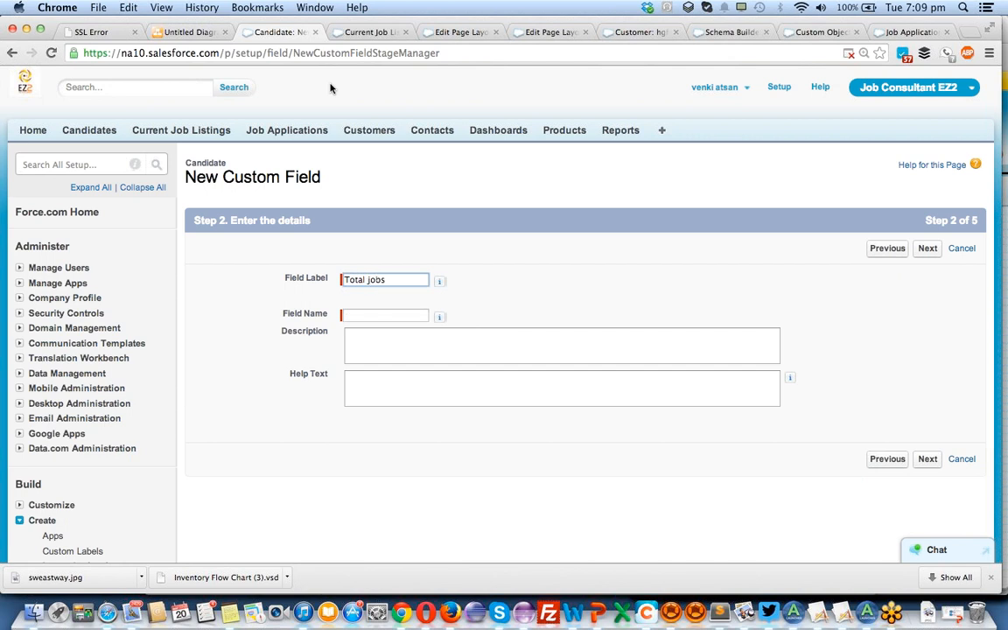
{"action": "type", "text": "pplied"}
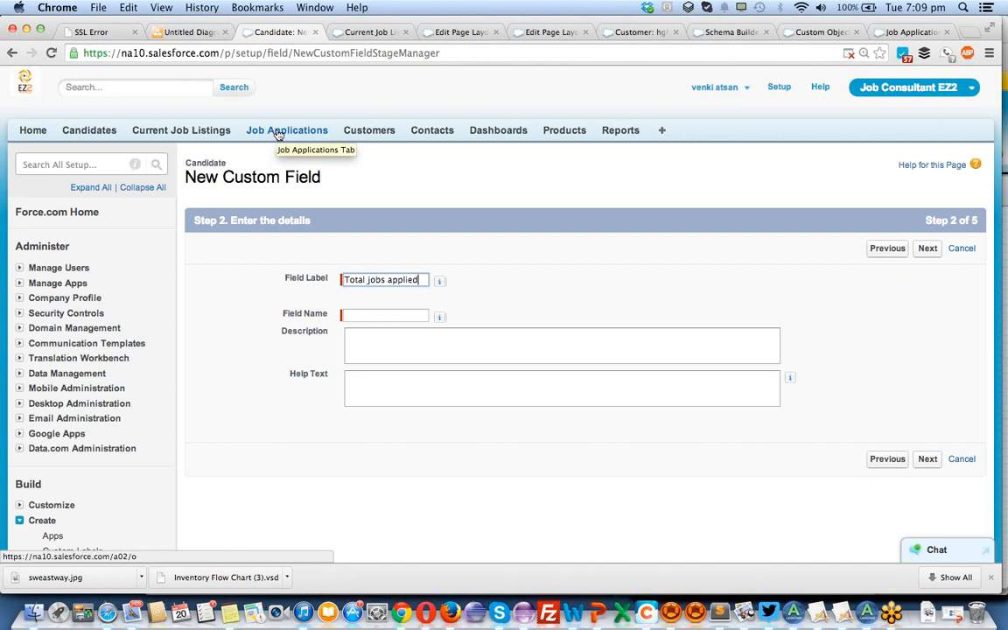
{"action": "key", "text": "Tab"}
{"action": "left_click", "coordinate": [428, 348]}
{"action": "left_click", "coordinate": [927, 464]}
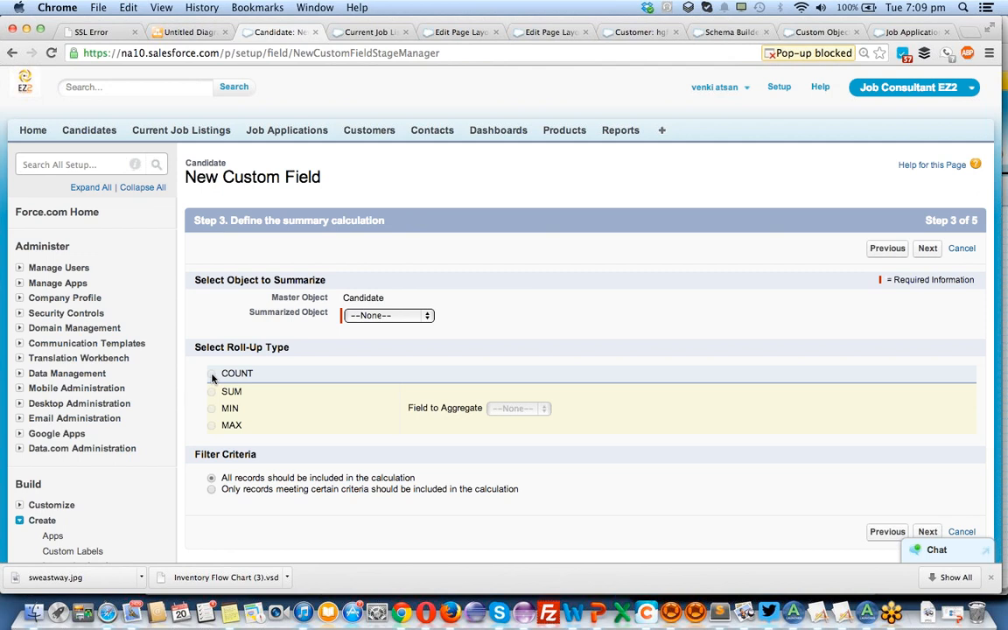
Define the summary as a COUNT of all Job Applications records and continue to field-level security.
{"action": "left_click", "coordinate": [402, 317]}
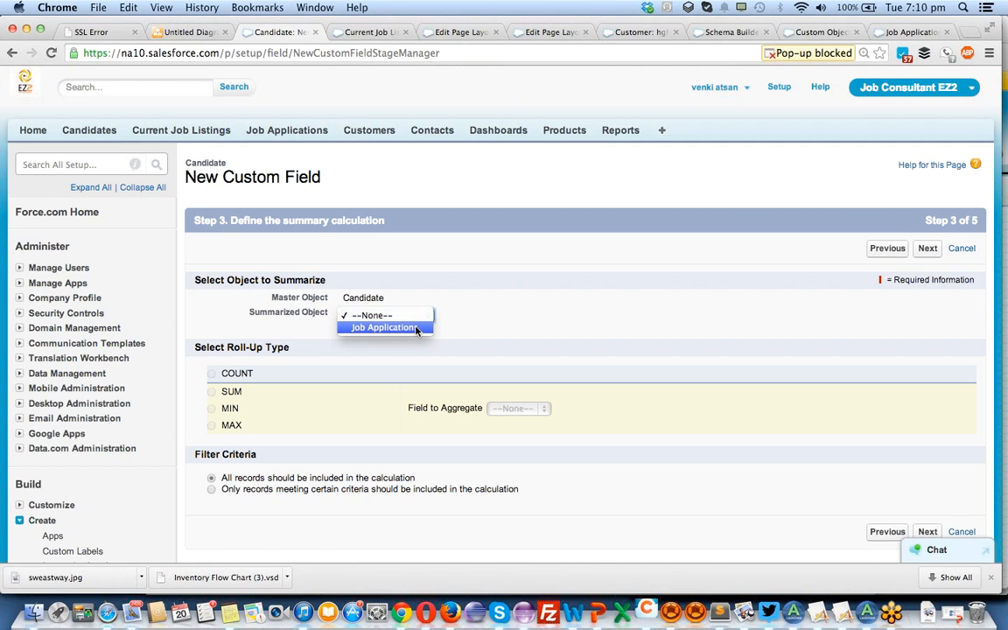
{"action": "left_click", "coordinate": [417, 328]}
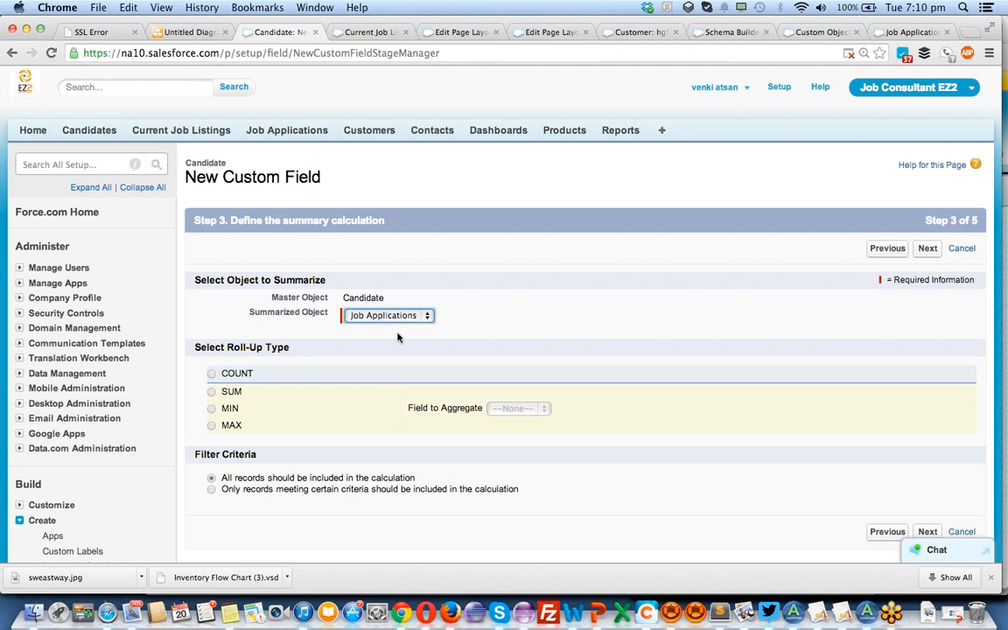
{"action": "left_click", "coordinate": [211, 373]}
{"action": "scroll", "coordinate": [396, 482], "scroll_direction": "down", "scroll_amount": 3}
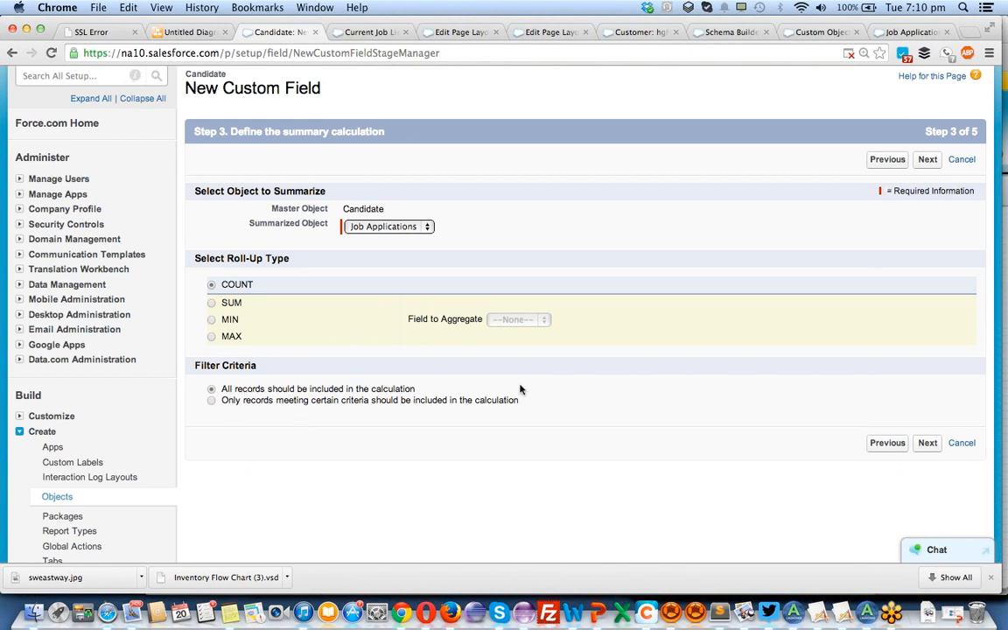
{"action": "left_click", "coordinate": [928, 444]}
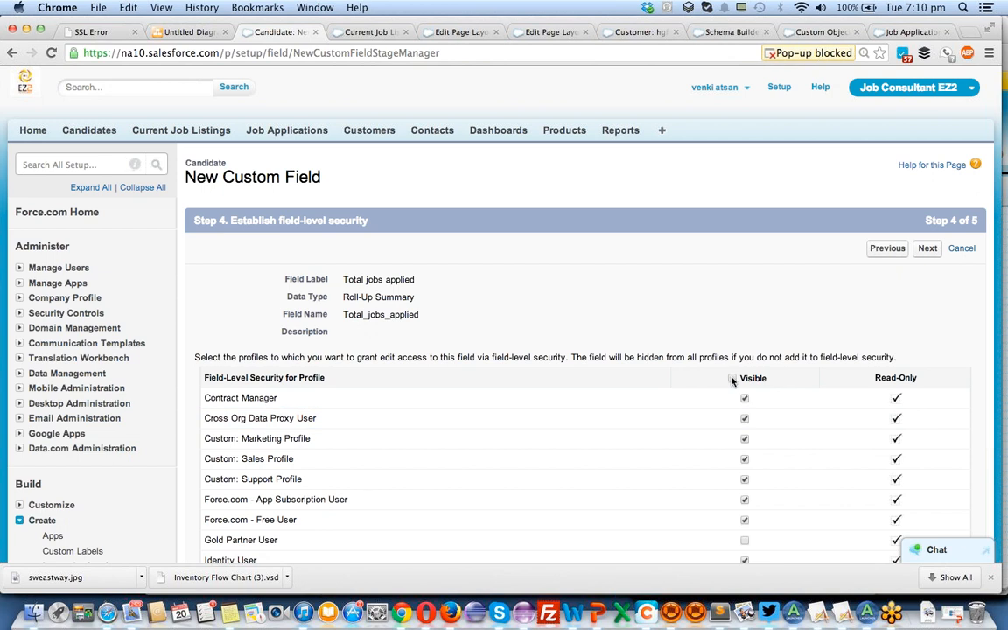
Make the Total jobs applied field visible to all profiles and continue to the page layout assignment.
{"action": "scroll", "coordinate": [732, 379], "scroll_direction": "down", "scroll_amount": 8}
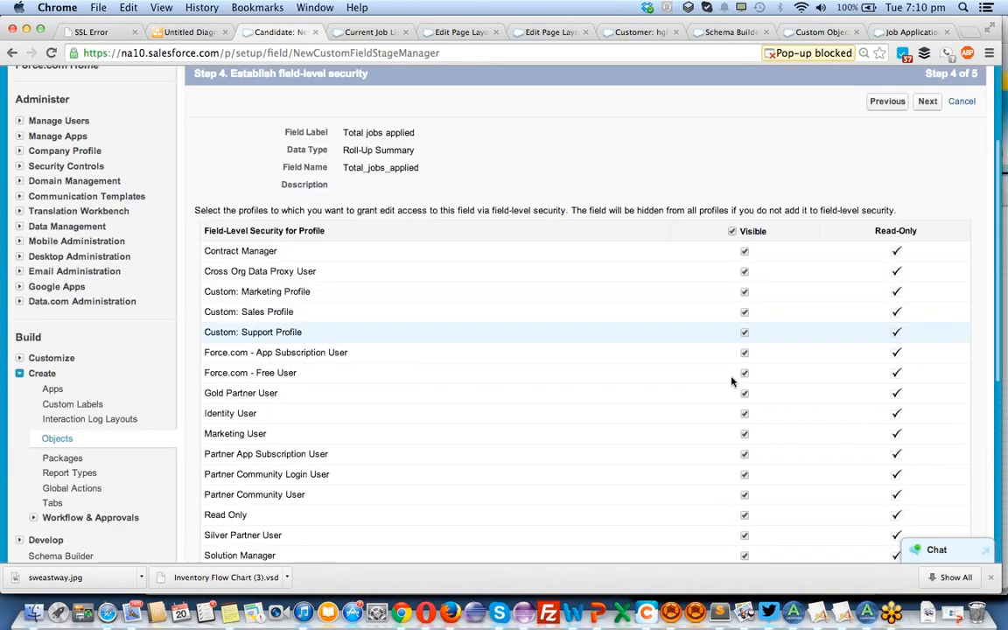
{"action": "scroll", "coordinate": [733, 380], "scroll_direction": "up", "scroll_amount": 5}
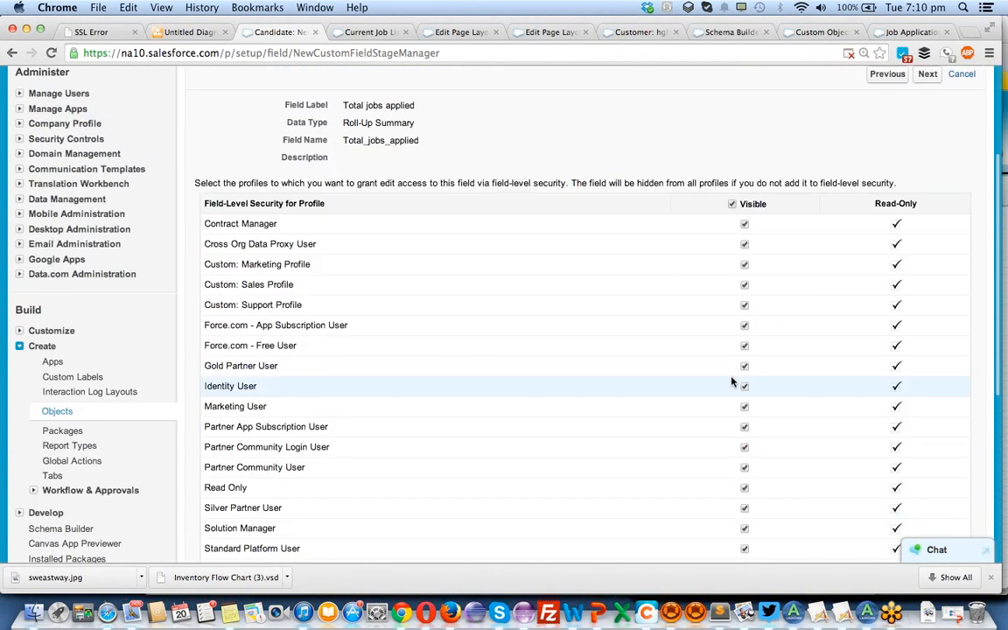
{"action": "left_click", "coordinate": [932, 144]}
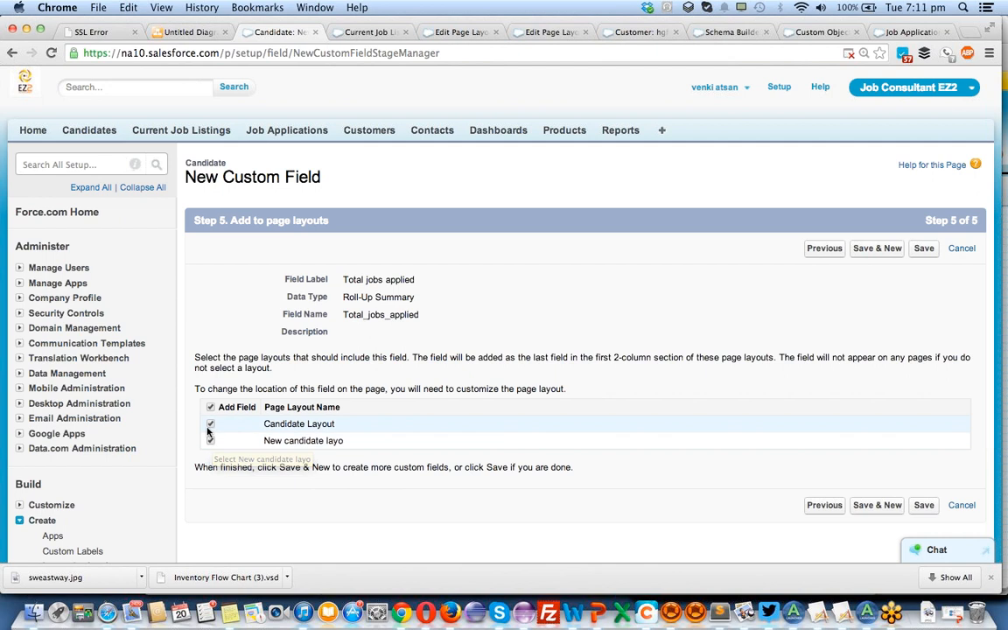
Exclude the field from both Candidate Layout and New candidate layo, and save the field.
{"action": "left_click", "coordinate": [210, 425]}
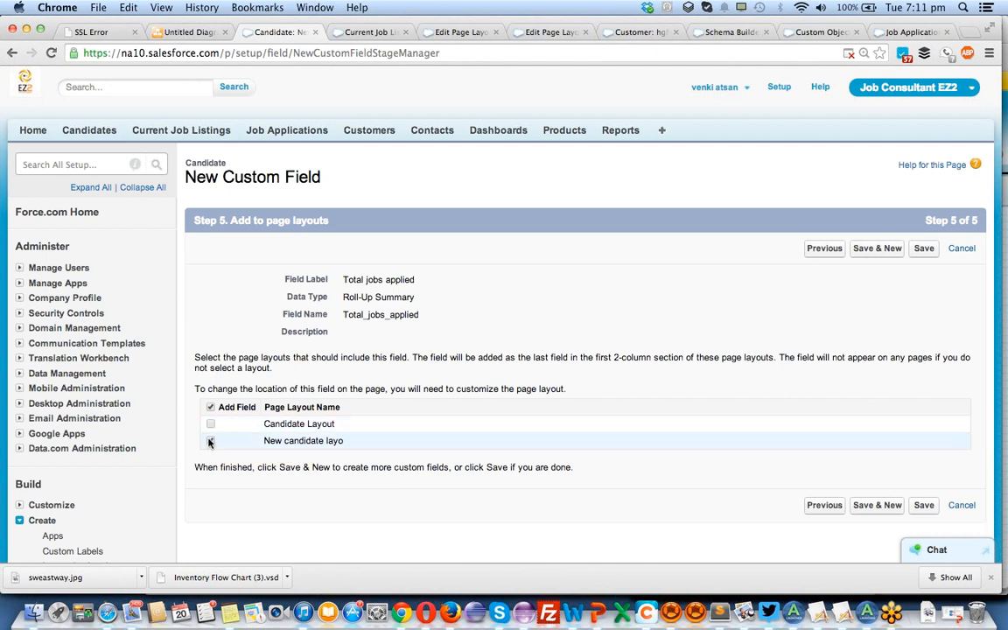
{"action": "left_click", "coordinate": [211, 441]}
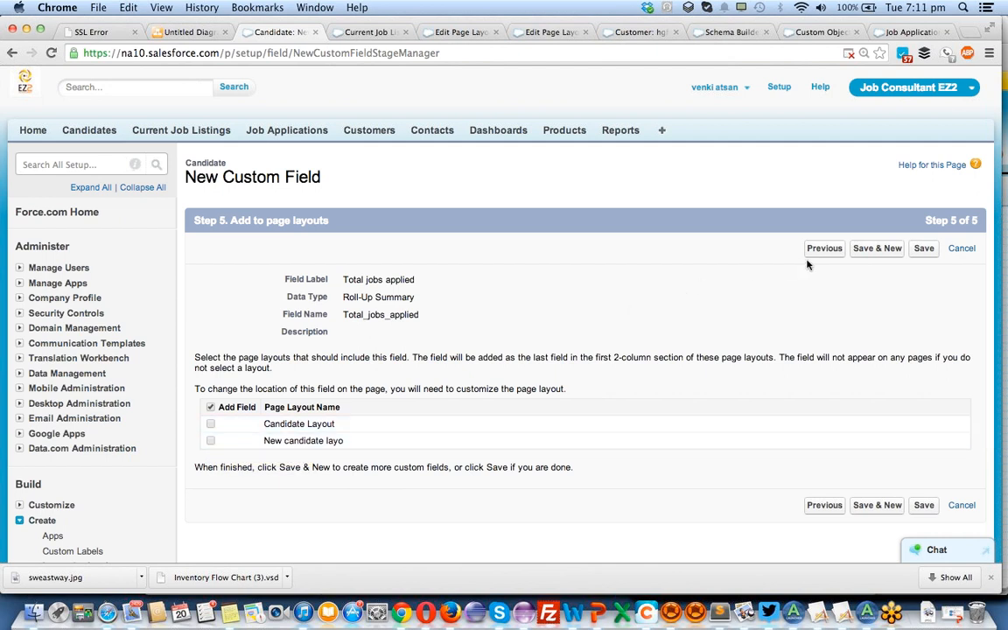
{"action": "left_click", "coordinate": [919, 250]}
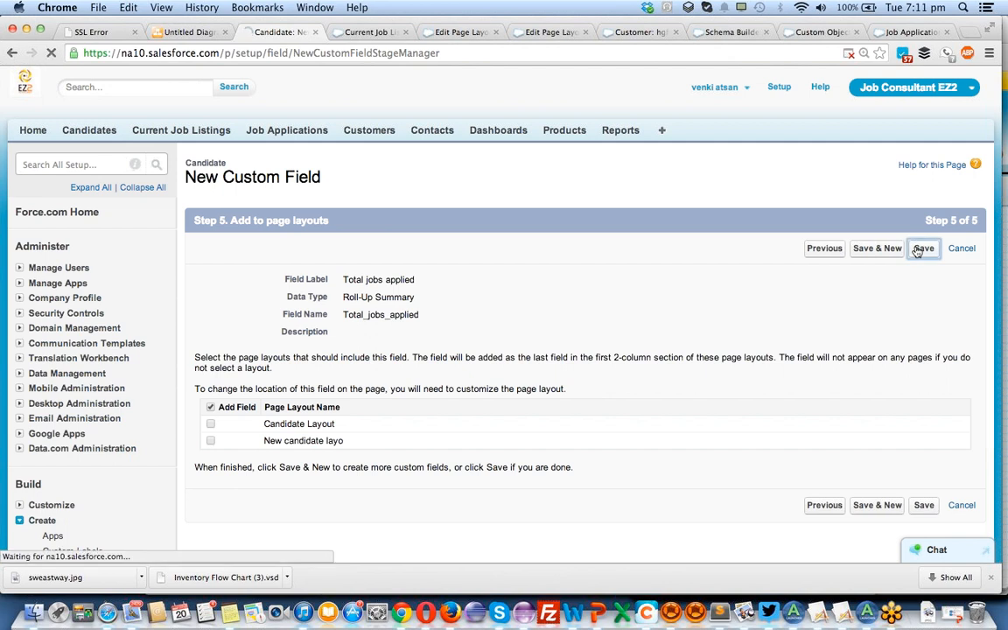
Open the third record in the recent candidates list and edit its page layout.
{"action": "key", "text": "ctrl+Tab"}
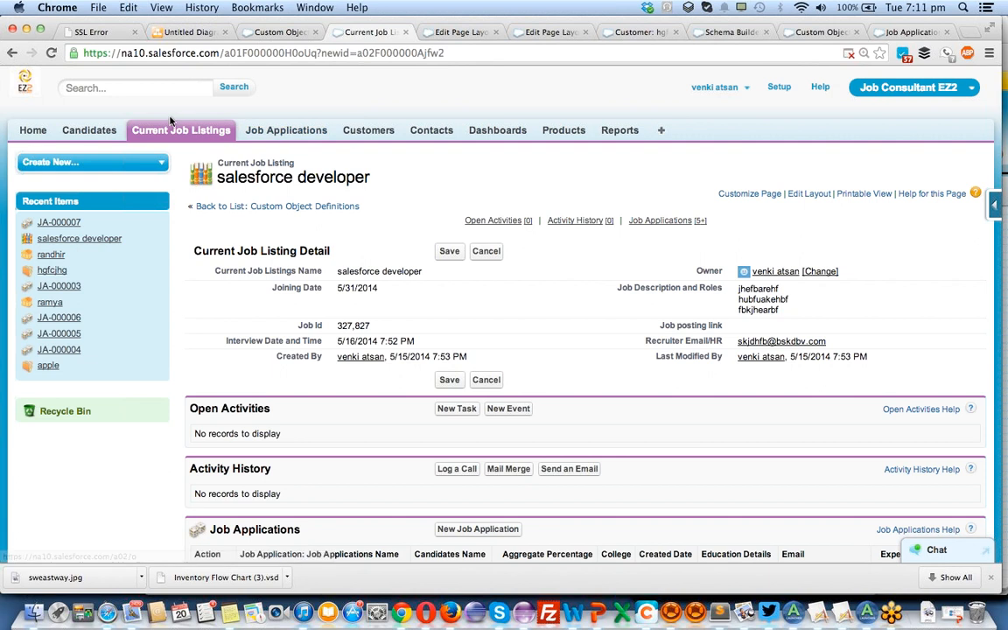
{"action": "left_click", "coordinate": [88, 130]}
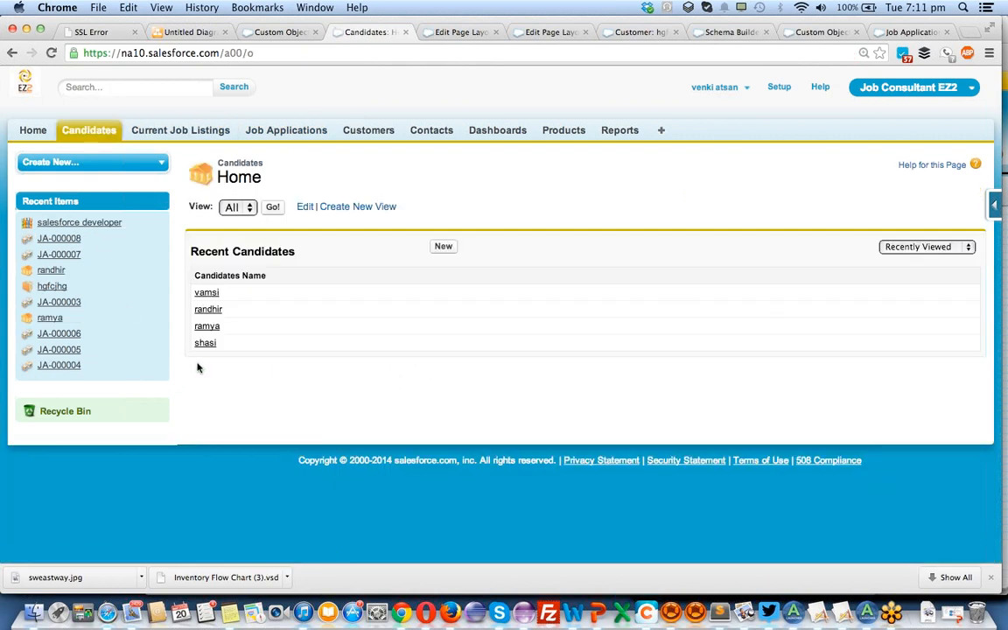
{"action": "left_click", "coordinate": [210, 329]}
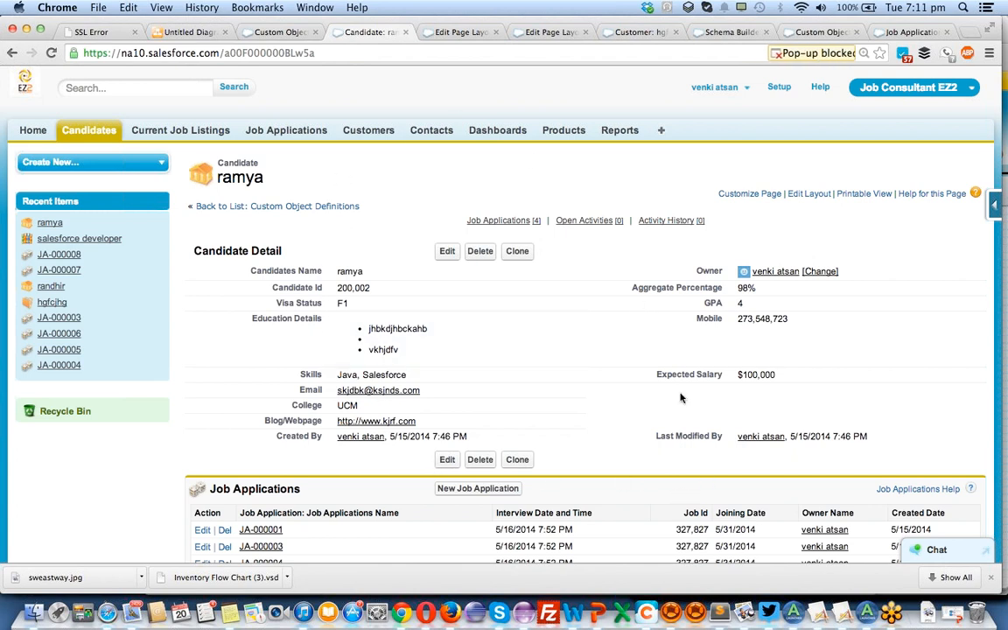
{"action": "left_click", "coordinate": [992, 207]}
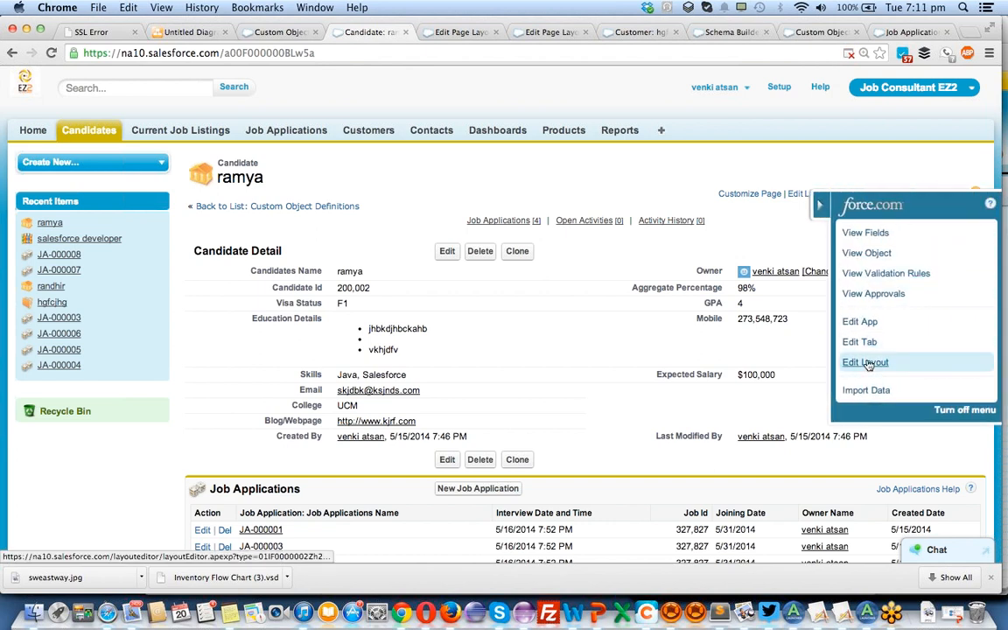
{"action": "left_click", "coordinate": [867, 363]}
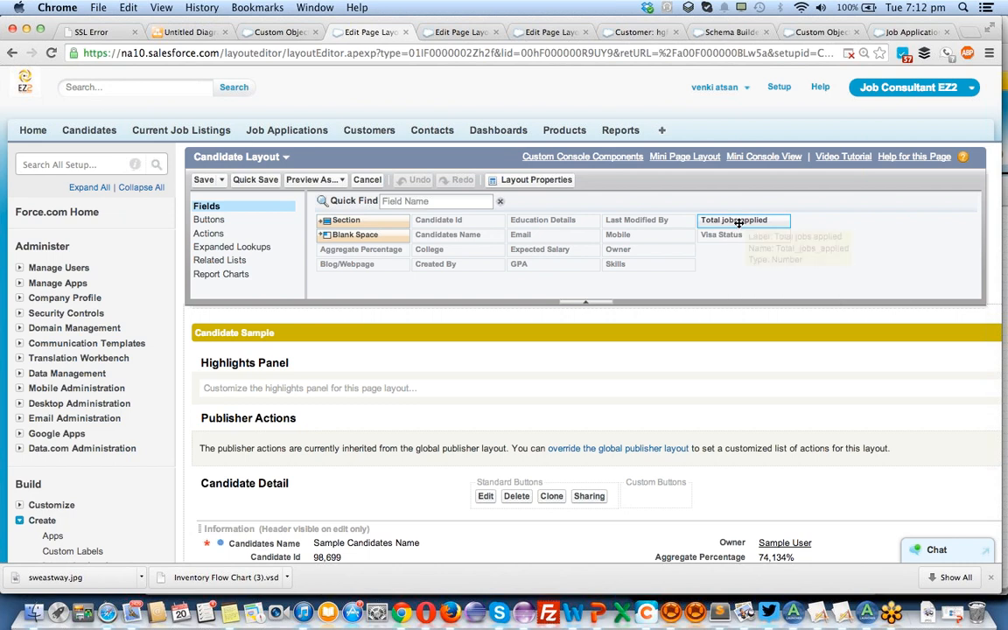
Add the Total jobs applied field below Expected Salary in Candidate Layout's Information section and save the layout.
{"action": "left_click_drag", "start_coordinate": [732, 220], "coordinate": [733, 444]}
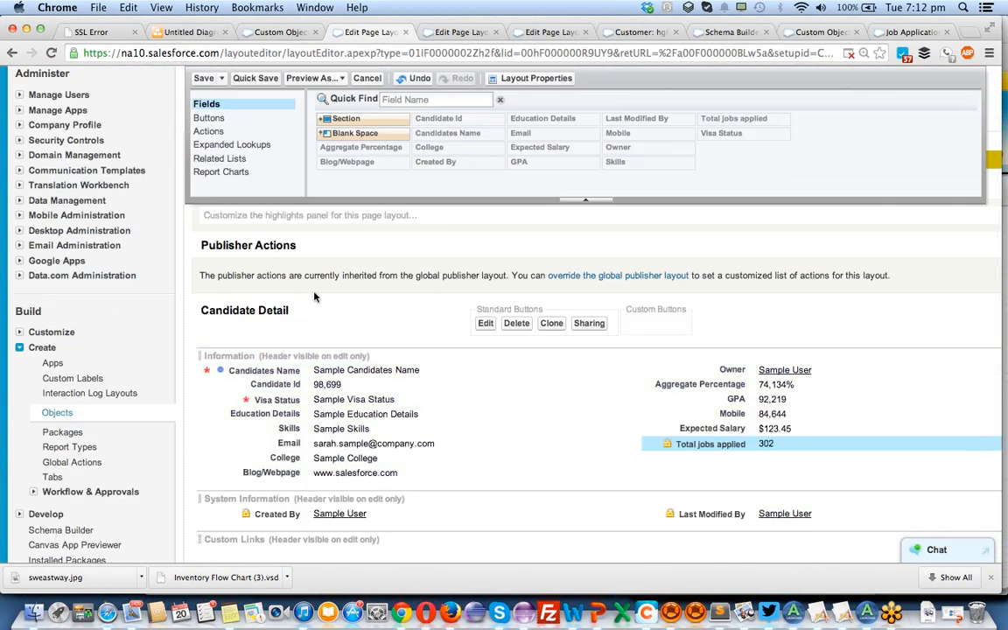
{"action": "scroll", "coordinate": [286, 113], "scroll_direction": "up", "scroll_amount": 3}
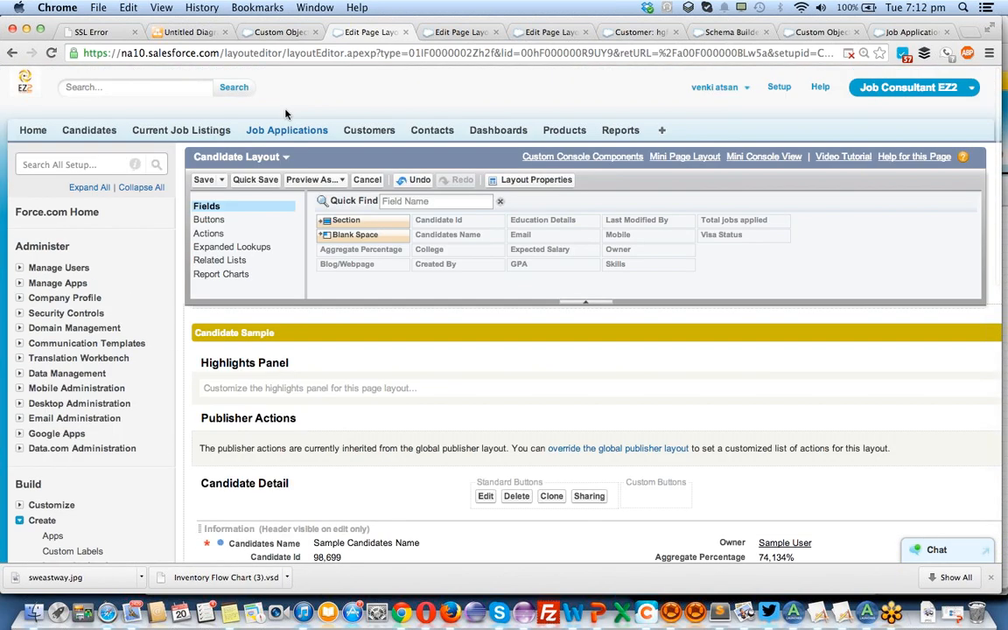
{"action": "left_click", "coordinate": [203, 180]}
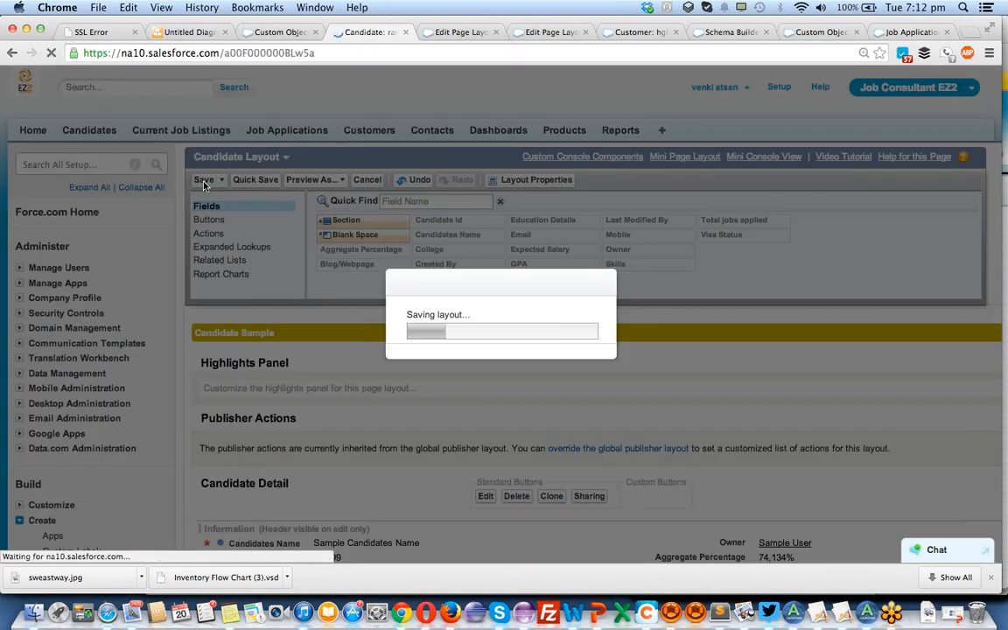
Compare the Total jobs applied value on the candidate record with its Job Applications related list.
{"action": "scroll", "coordinate": [364, 292], "scroll_direction": "down", "scroll_amount": 1}
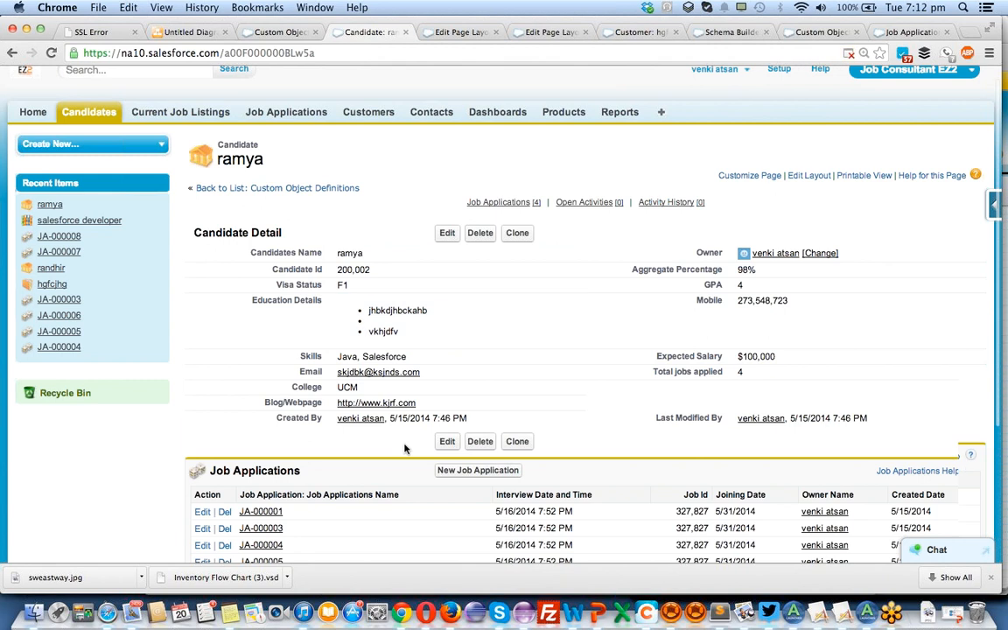
{"action": "scroll", "coordinate": [350, 444], "scroll_direction": "down", "scroll_amount": 3}
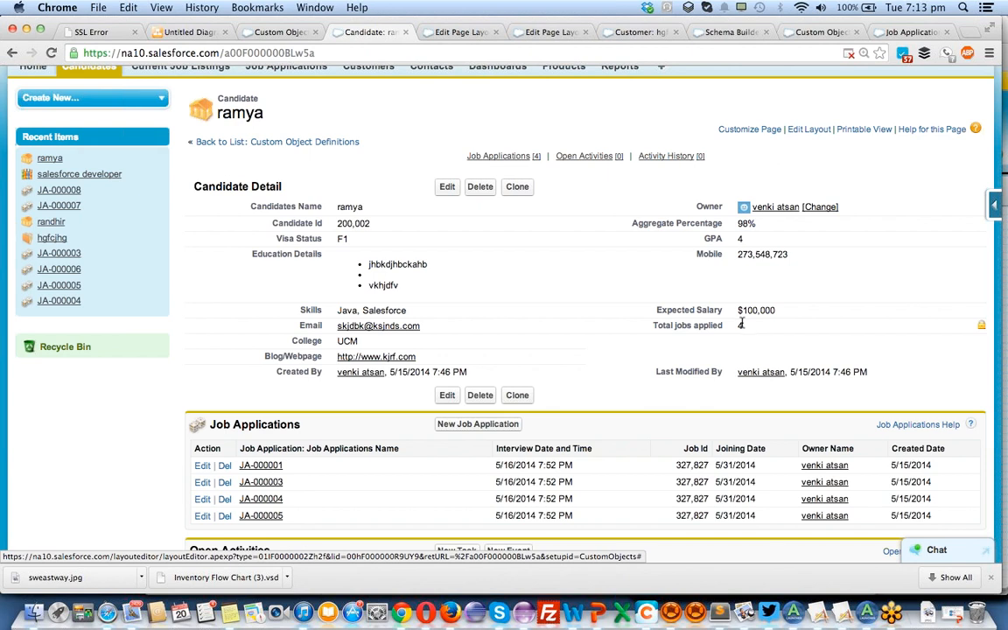
{"action": "triple_click", "coordinate": [741, 324]}
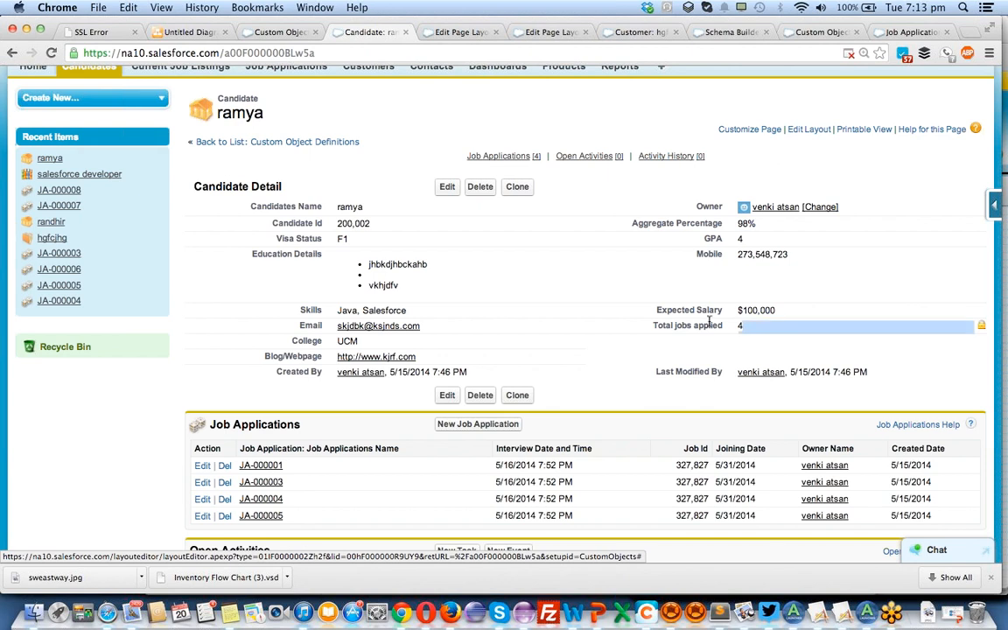
Review the custom fields and page layouts in the Candidate object definition.
{"action": "left_click", "coordinate": [285, 32]}
{"action": "scroll", "coordinate": [96, 376], "scroll_direction": "down", "scroll_amount": 3}
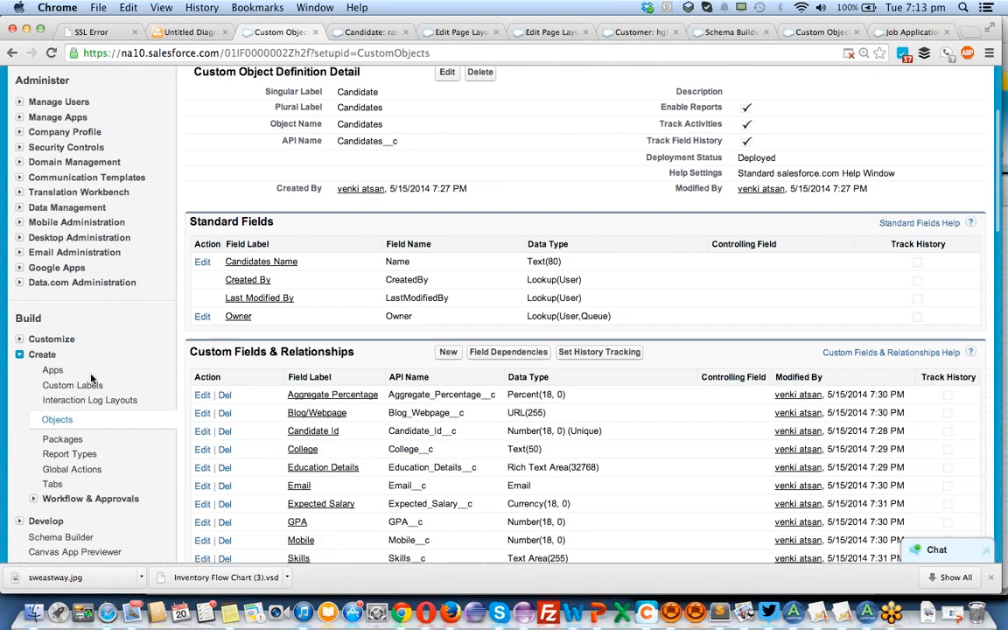
{"action": "scroll", "coordinate": [91, 378], "scroll_direction": "down", "scroll_amount": 4}
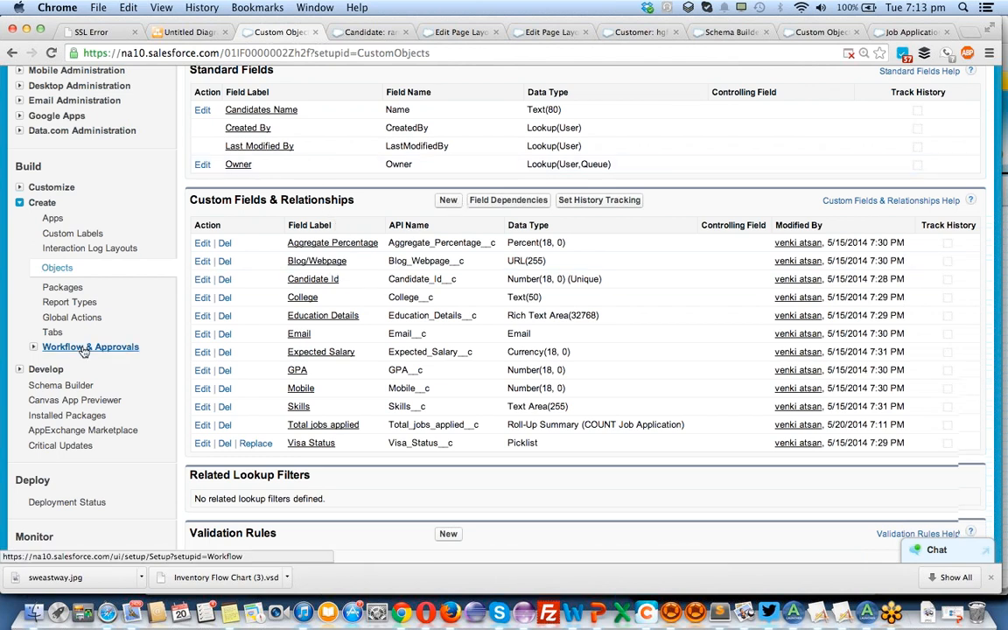
{"action": "scroll", "coordinate": [87, 341], "scroll_direction": "down", "scroll_amount": 5}
{"action": "scroll", "coordinate": [84, 352], "scroll_direction": "down", "scroll_amount": 1}
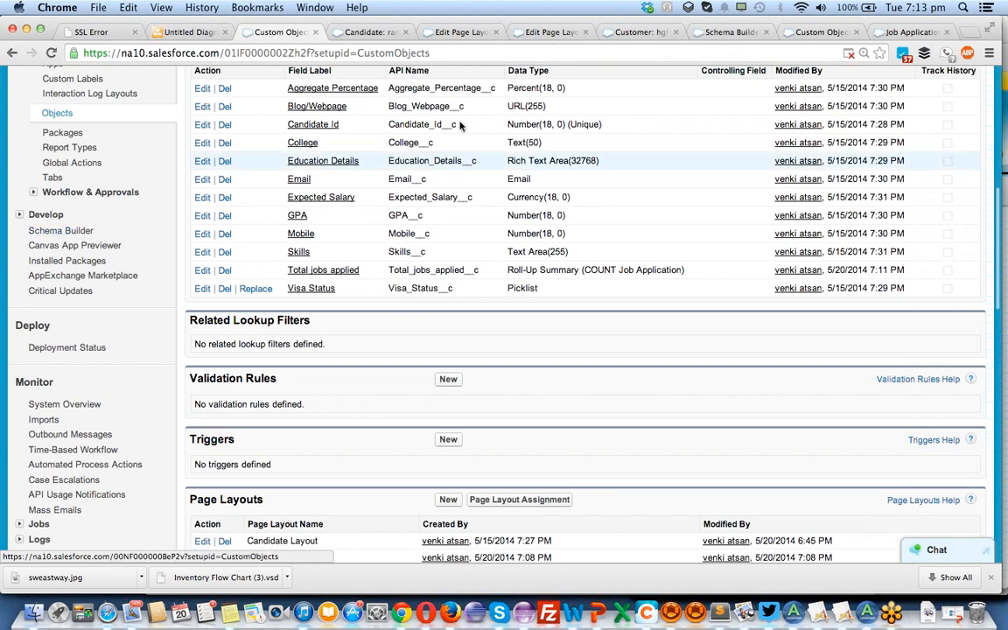
In Schema Builder, add a roll-up summary field to Current Job Listing labelled Total candidates applied, with field name Total_candidates_applied.
{"action": "left_click", "coordinate": [731, 32]}
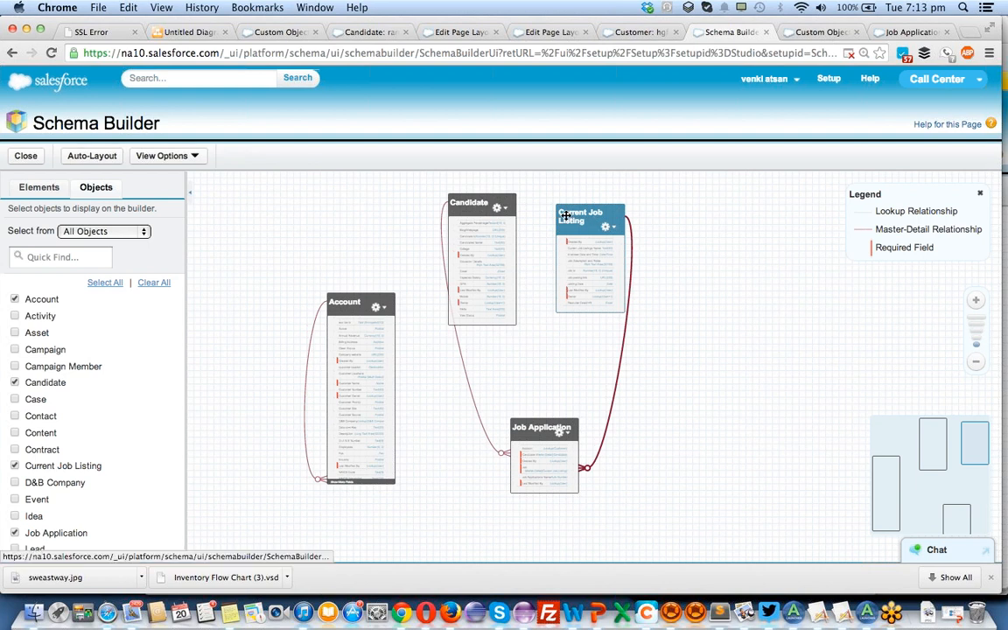
{"action": "left_click", "coordinate": [38, 185]}
{"action": "scroll", "coordinate": [42, 418], "scroll_direction": "down", "scroll_amount": 2}
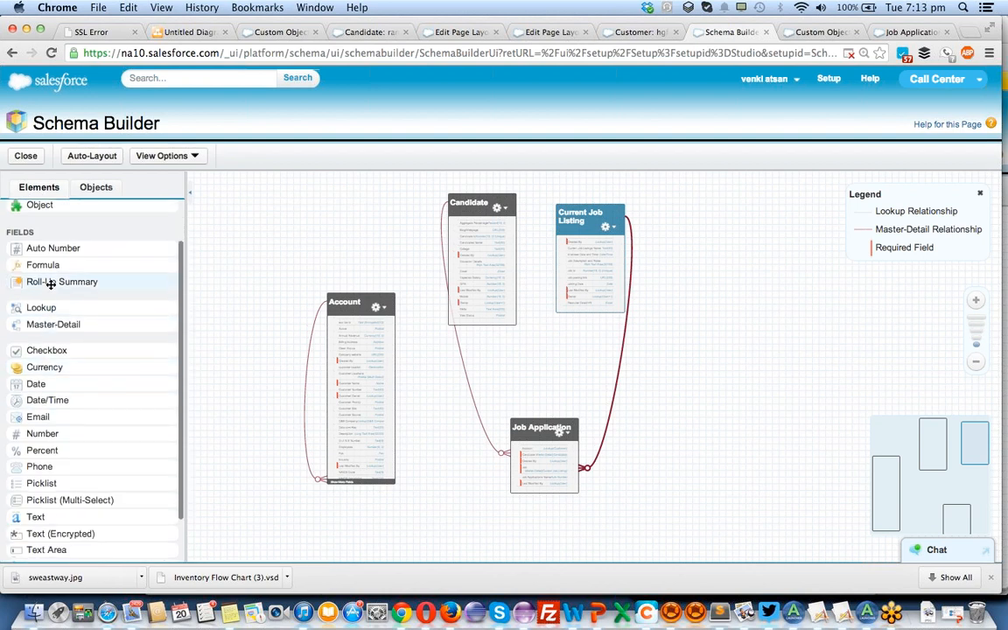
{"action": "left_click_drag", "start_coordinate": [54, 281], "coordinate": [610, 261]}
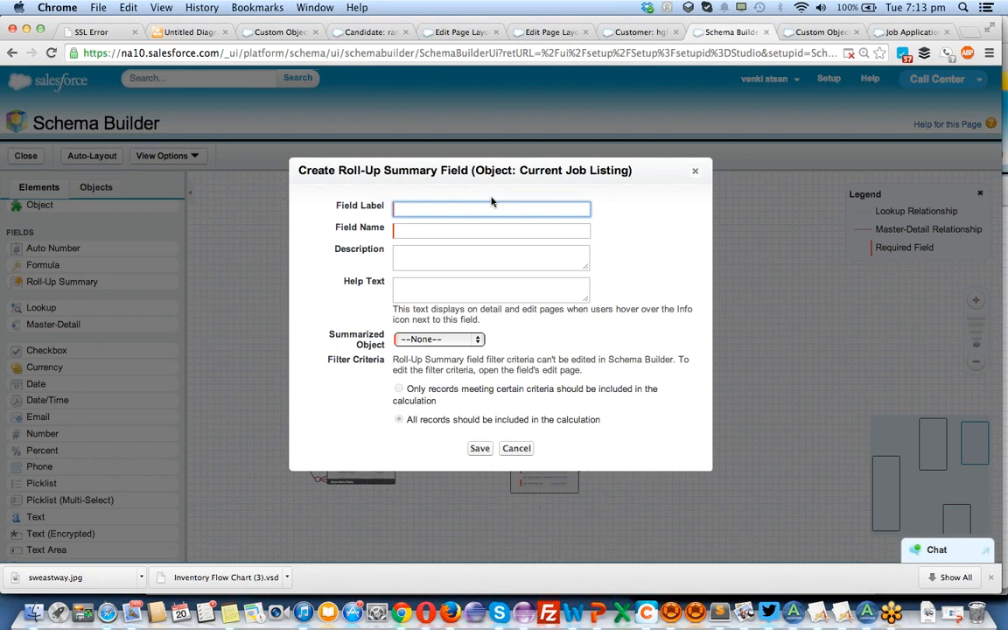
{"action": "type", "text": "Total candidt"}
{"action": "key", "text": "Tab"}
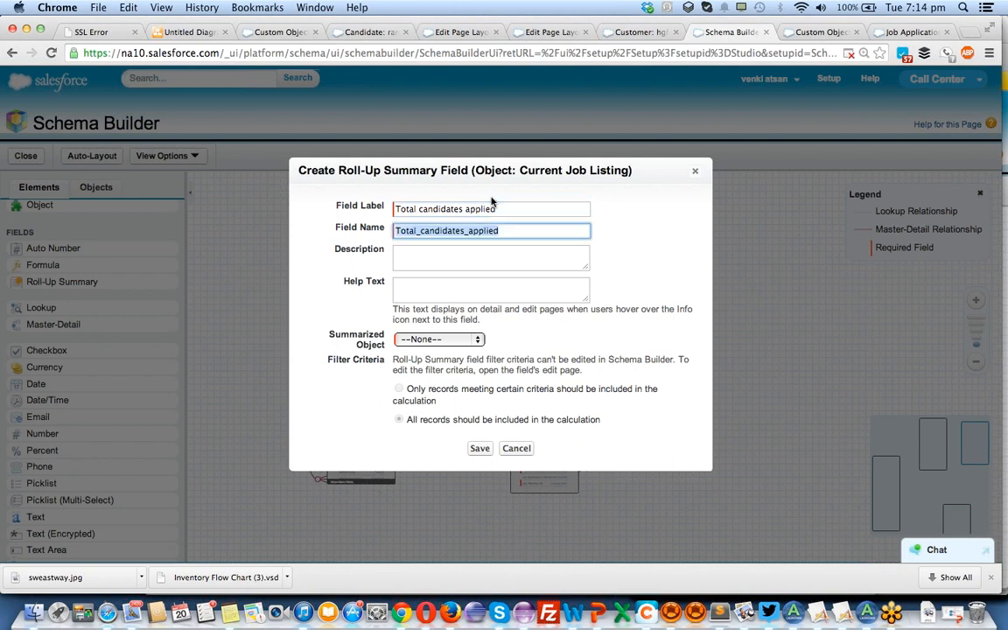
Set the roll-up to summarize Job Applications with summary type COUNT, and save the field.
{"action": "left_click", "coordinate": [459, 340]}
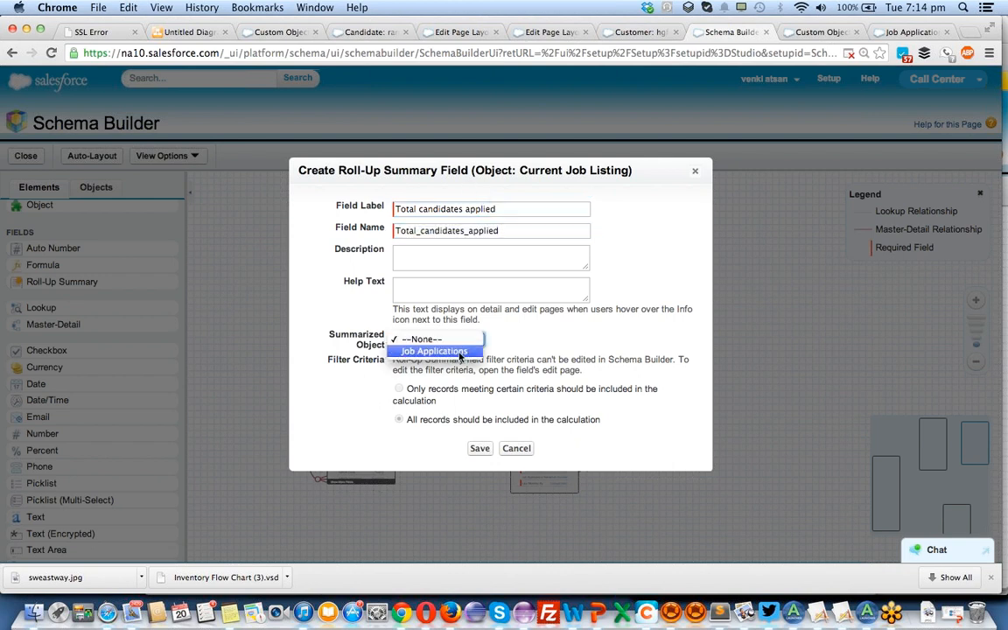
{"action": "left_click", "coordinate": [459, 352]}
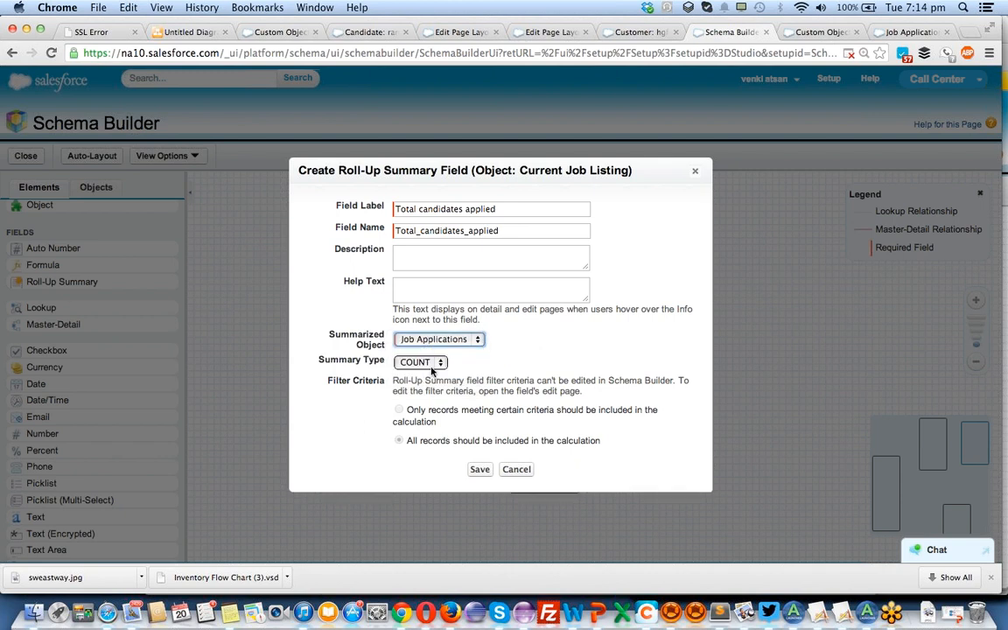
{"action": "left_click", "coordinate": [417, 363]}
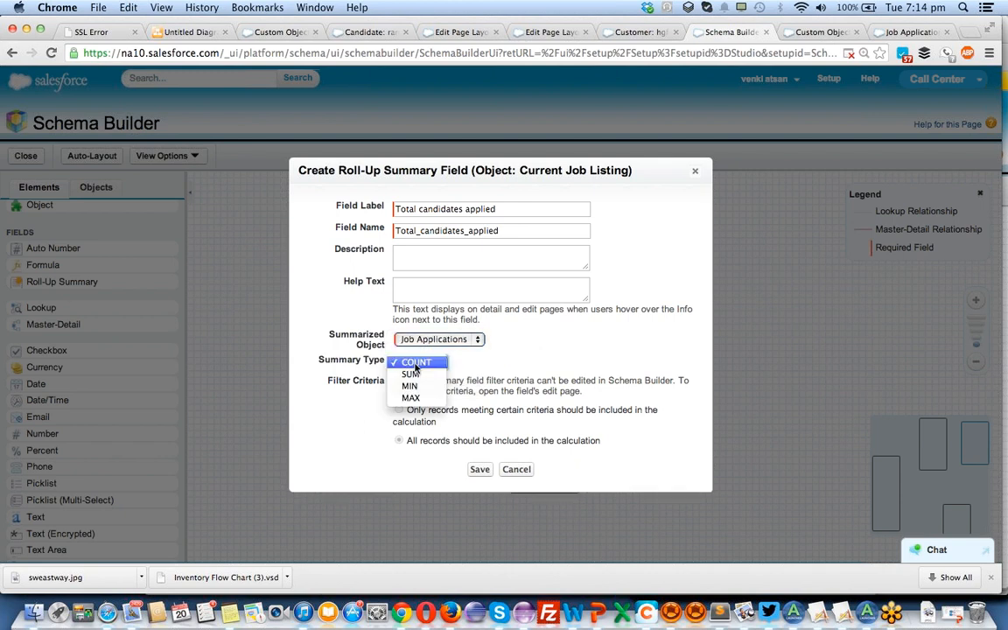
{"action": "left_click", "coordinate": [417, 364]}
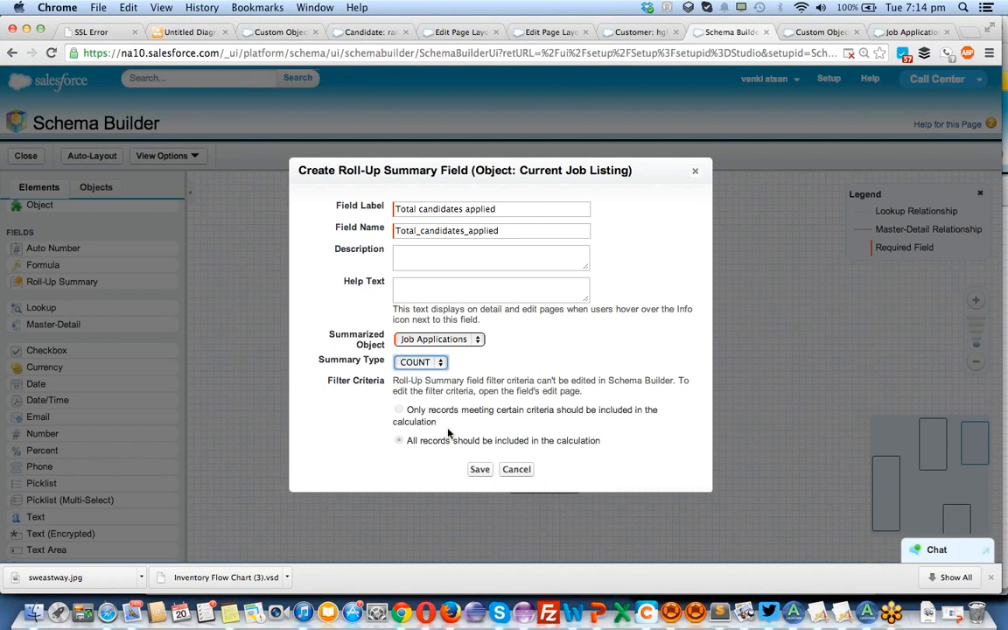
{"action": "left_click", "coordinate": [481, 470]}
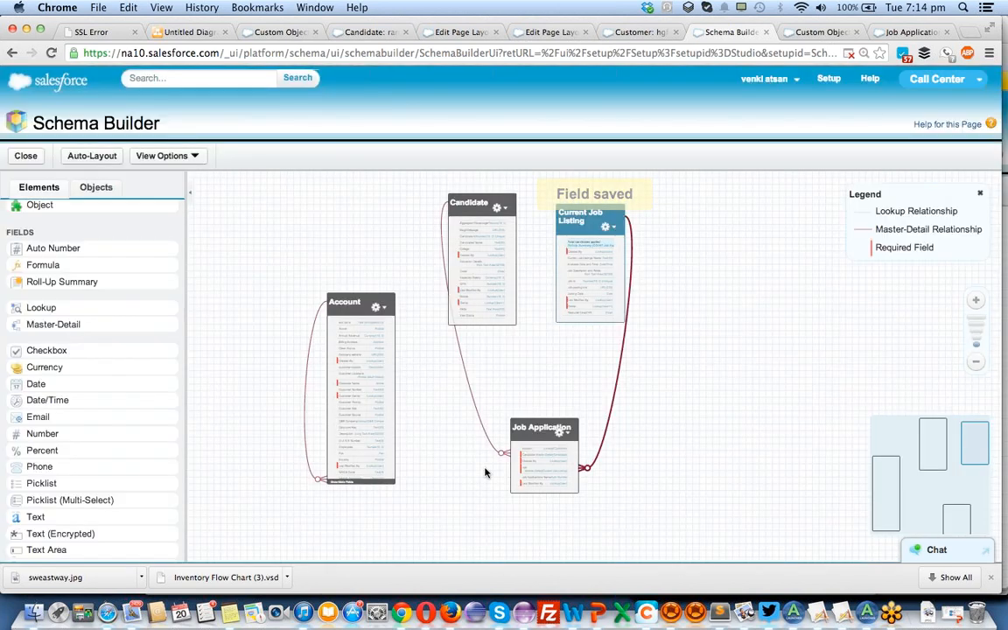
Open the Current Job Listing object definition from Schema Builder and review its custom fields.
{"action": "left_click", "coordinate": [608, 227]}
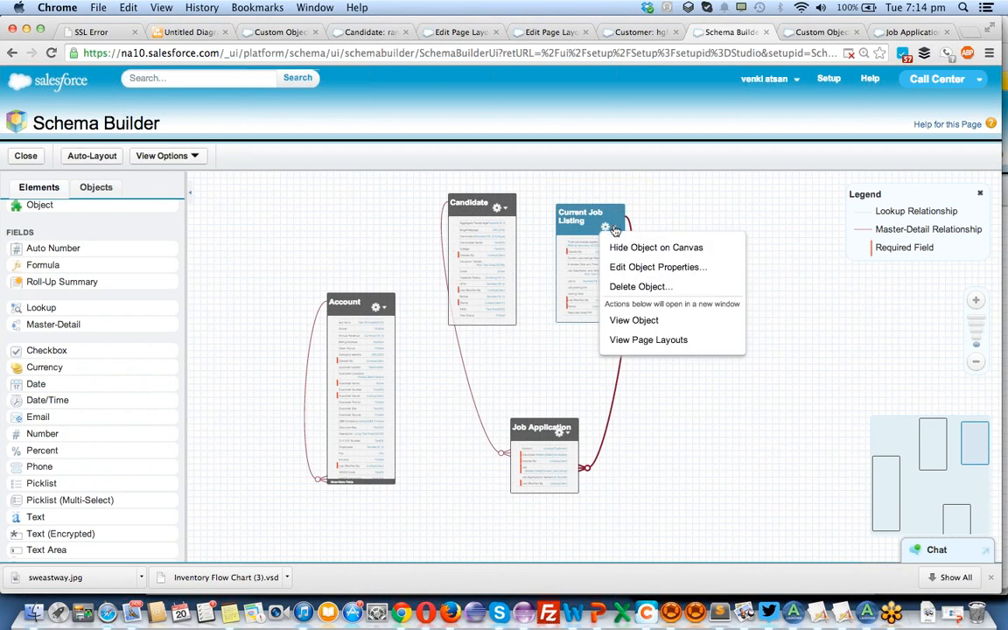
{"action": "left_click", "coordinate": [627, 321]}
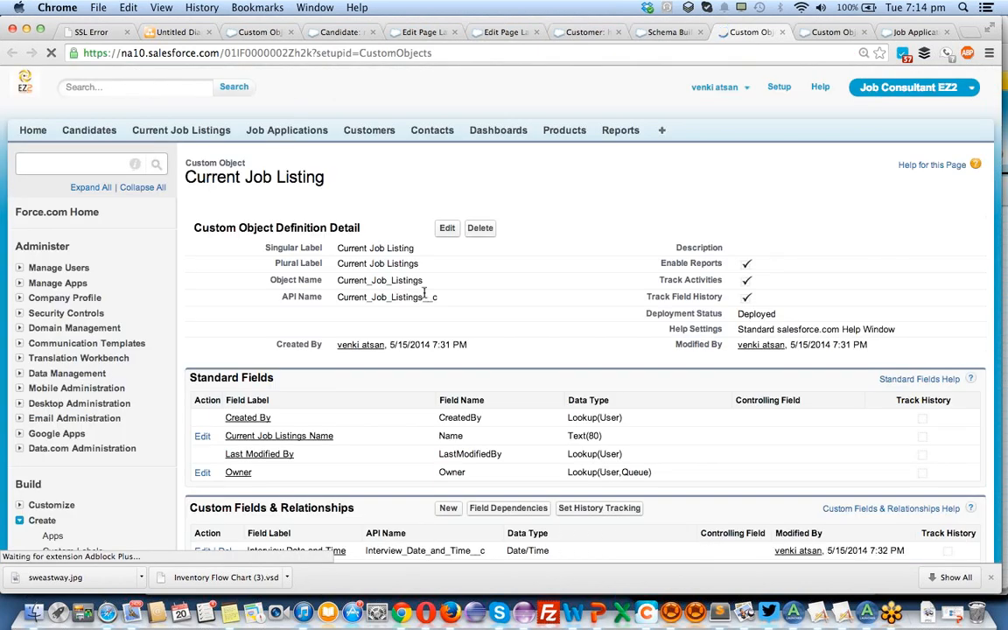
{"action": "scroll", "coordinate": [423, 296], "scroll_direction": "down", "scroll_amount": 5}
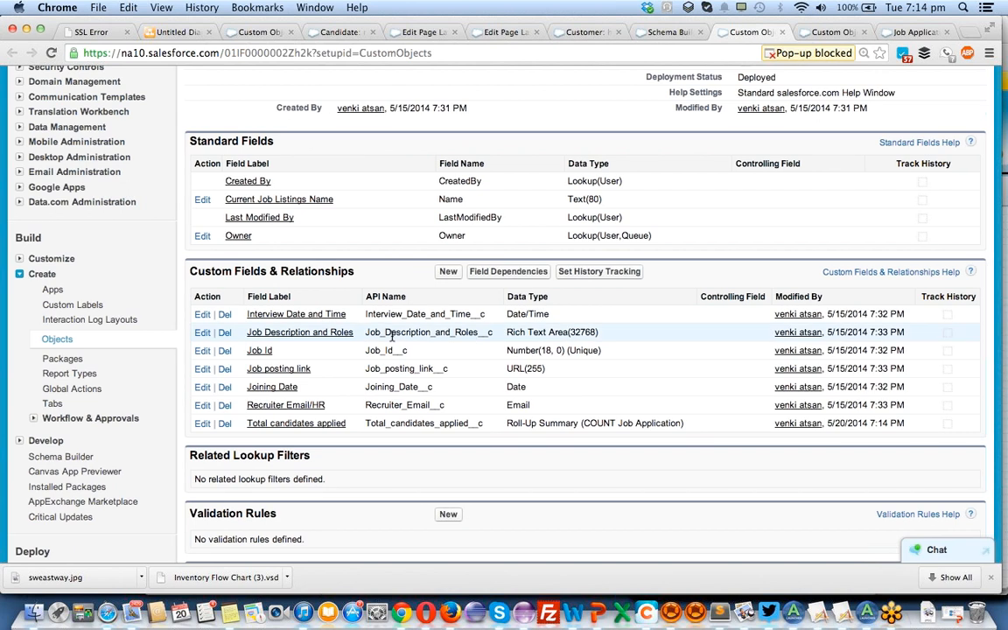
{"action": "scroll", "coordinate": [391, 335], "scroll_direction": "down", "scroll_amount": 3}
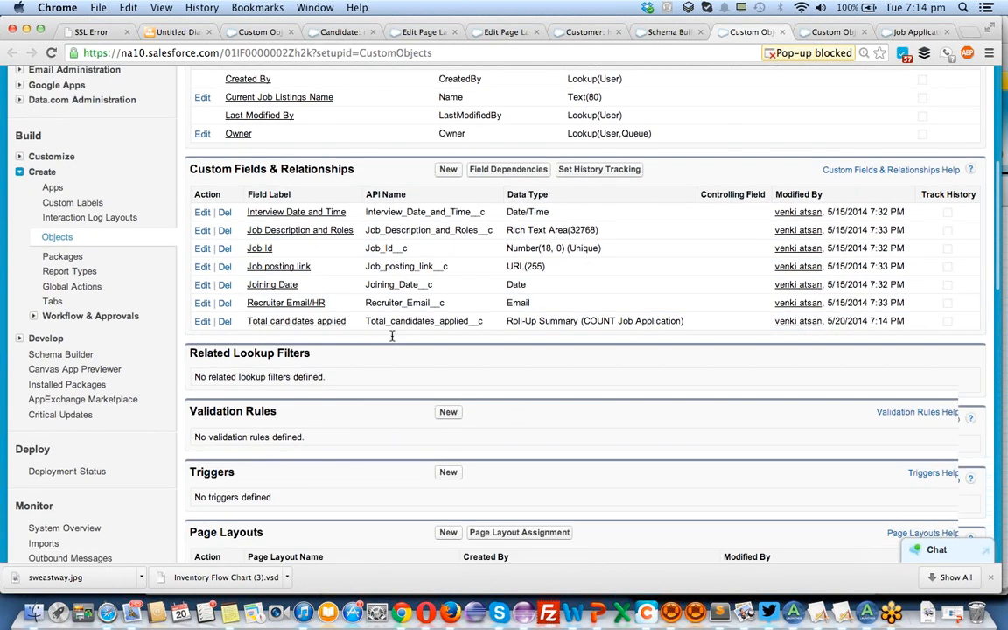
{"action": "scroll", "coordinate": [393, 340], "scroll_direction": "up", "scroll_amount": 4}
{"action": "scroll", "coordinate": [528, 233], "scroll_direction": "up", "scroll_amount": 1}
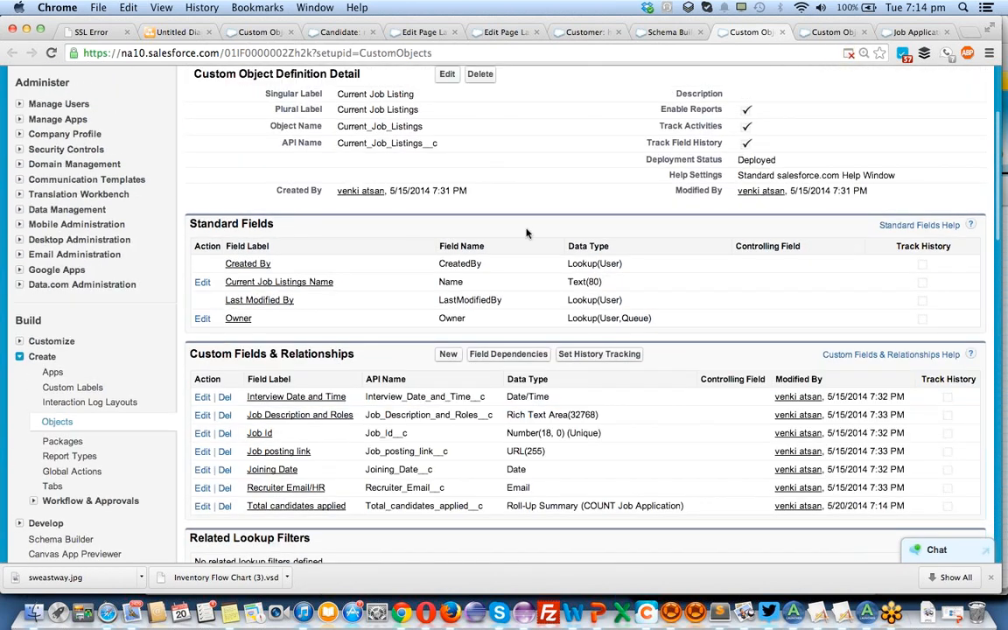
Add Total candidates applied below Interview Date and Time in Current Job Listing Layout's Information section, and save the layout.
{"action": "left_click", "coordinate": [667, 32]}
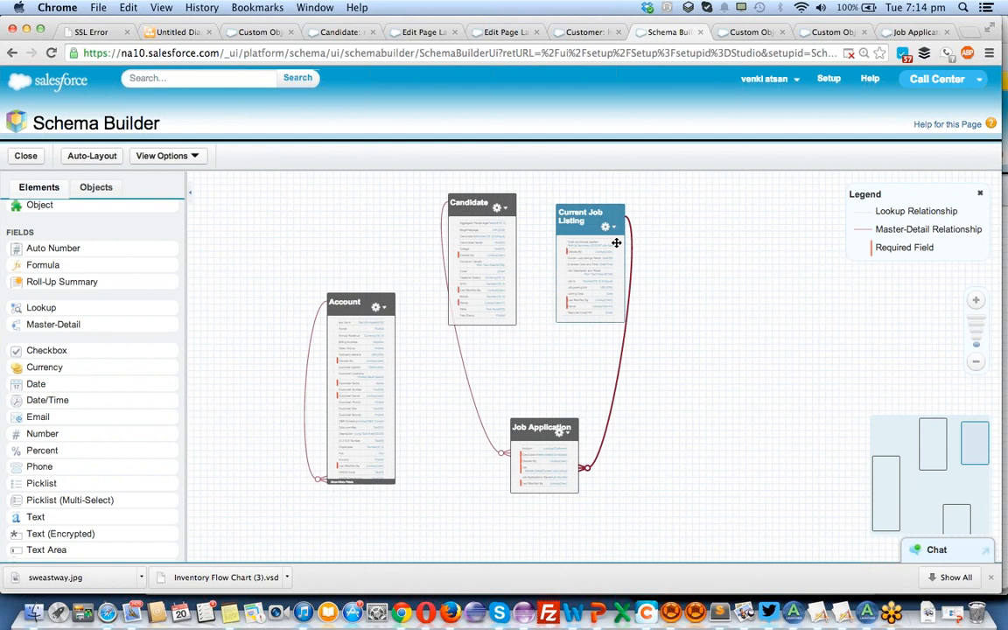
{"action": "left_click", "coordinate": [753, 32]}
{"action": "scroll", "coordinate": [481, 367], "scroll_direction": "down", "scroll_amount": 5}
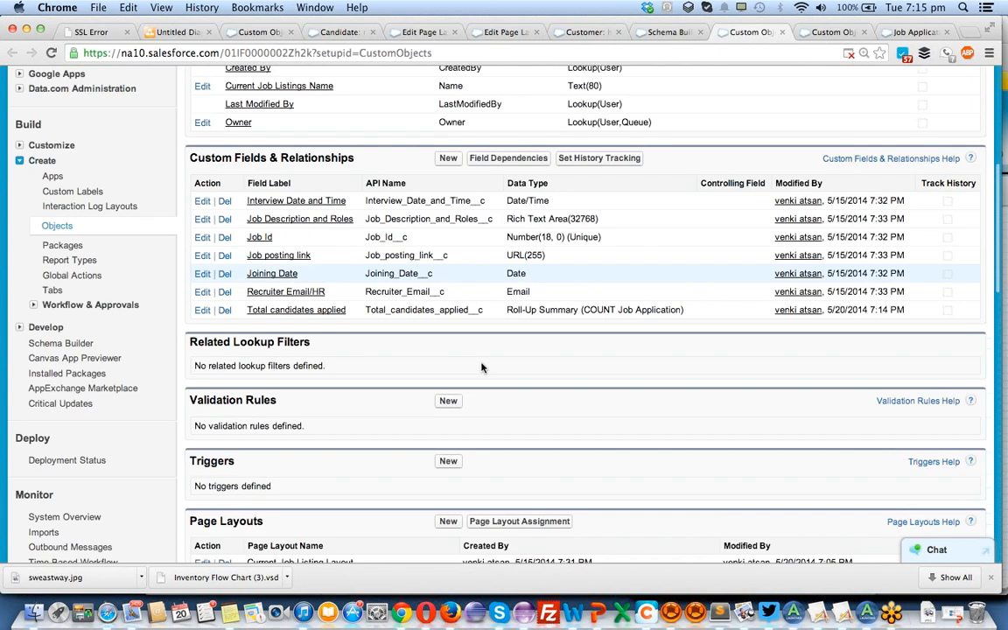
{"action": "scroll", "coordinate": [481, 368], "scroll_direction": "down", "scroll_amount": 4}
{"action": "left_click", "coordinate": [203, 378]}
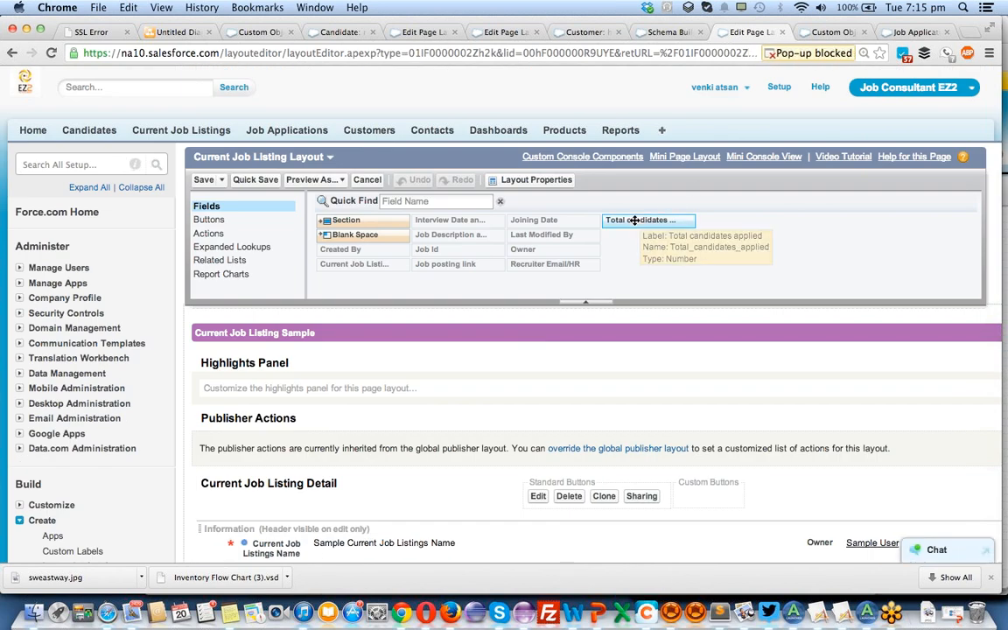
{"action": "left_click_drag", "start_coordinate": [634, 220], "coordinate": [648, 451]}
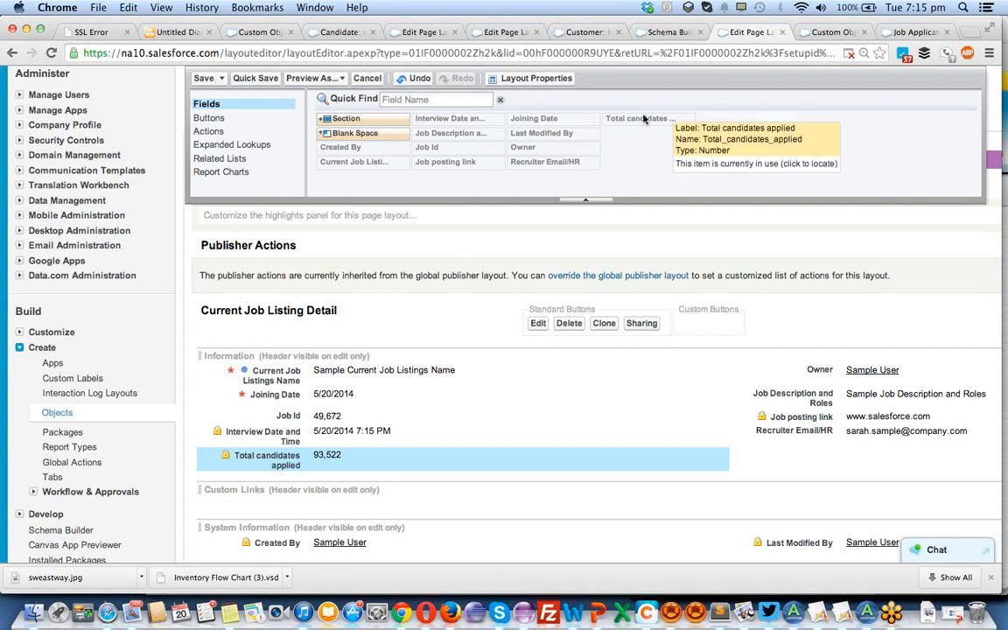
{"action": "left_click", "coordinate": [204, 79]}
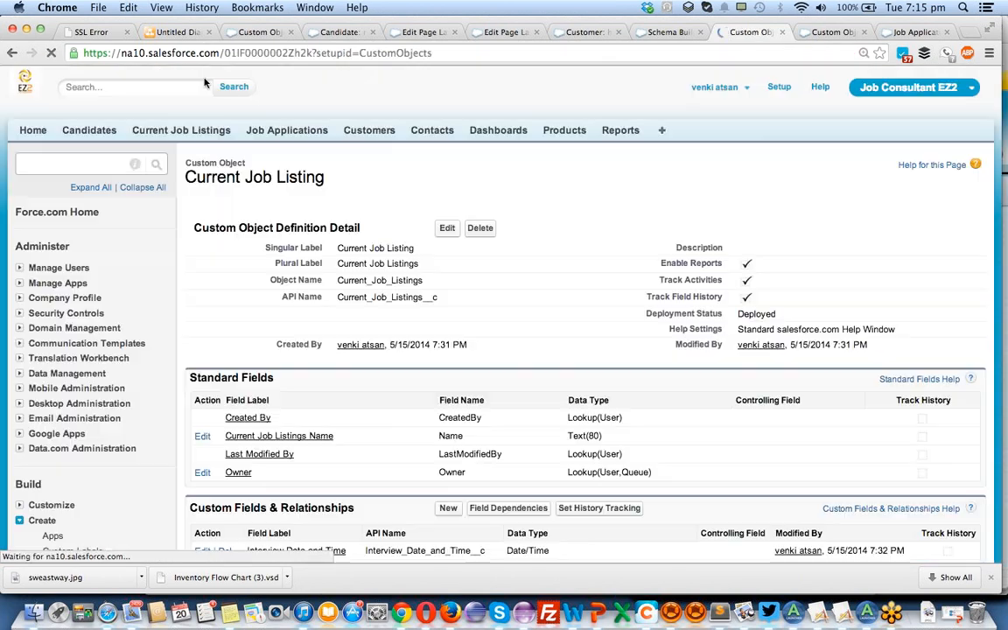
Open the salesforce developer job listing and compare its Total candidates applied value with the Job Applications related list.
{"action": "left_click", "coordinate": [206, 131]}
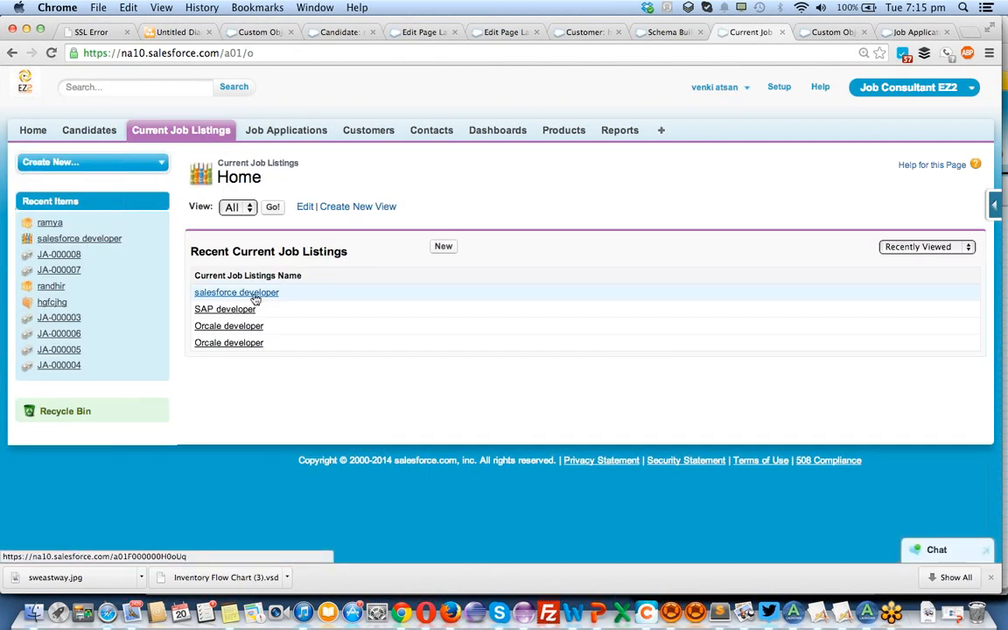
{"action": "left_click", "coordinate": [254, 294]}
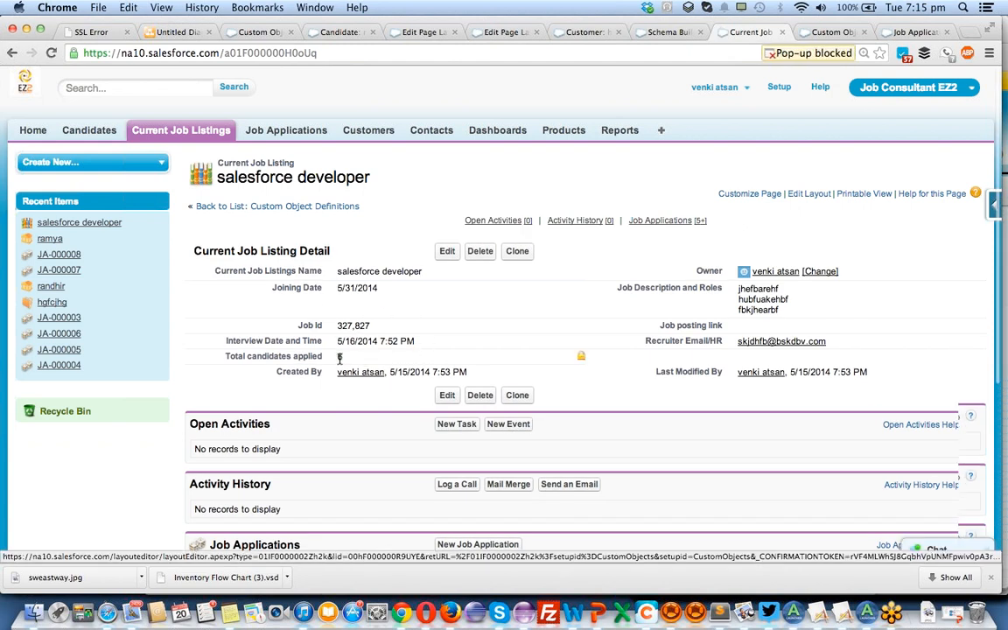
{"action": "scroll", "coordinate": [339, 359], "scroll_direction": "down", "scroll_amount": 6}
{"action": "scroll", "coordinate": [339, 363], "scroll_direction": "down", "scroll_amount": 1}
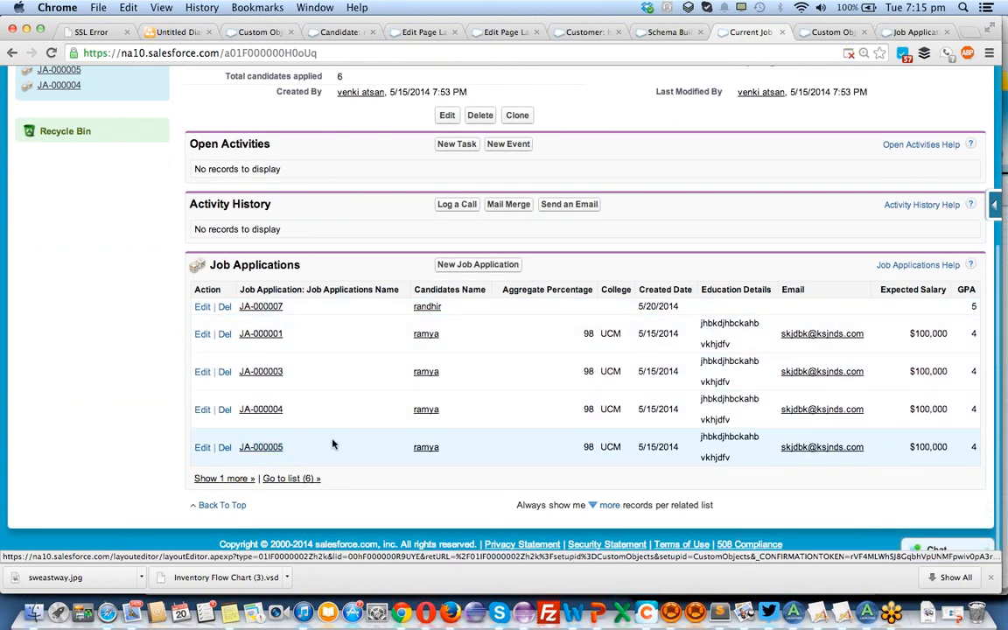
{"action": "scroll", "coordinate": [333, 443], "scroll_direction": "up", "scroll_amount": 1}
{"action": "scroll", "coordinate": [333, 443], "scroll_direction": "down", "scroll_amount": 1}
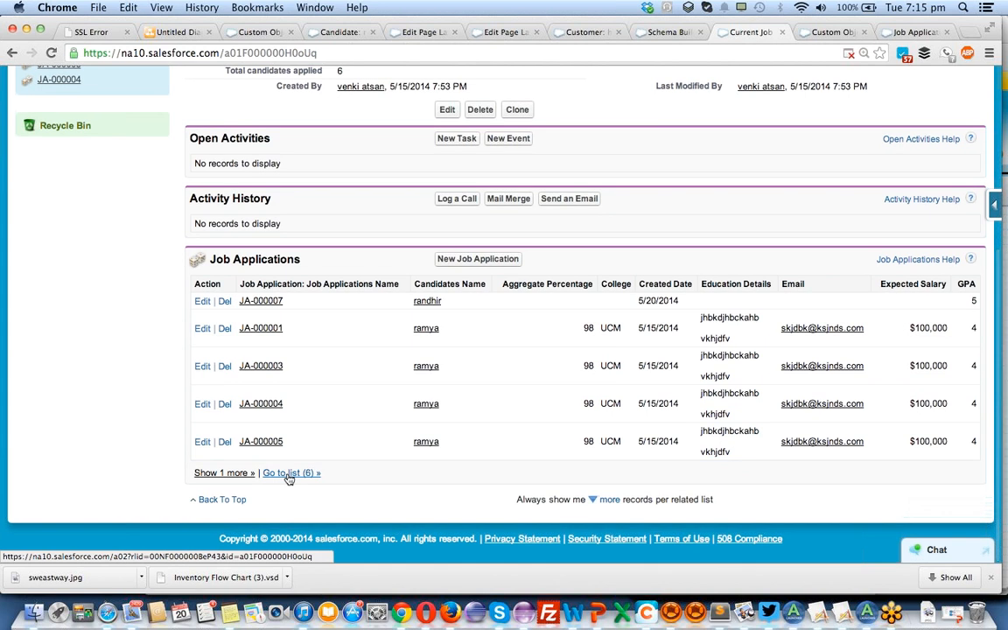
{"action": "scroll", "coordinate": [320, 460], "scroll_direction": "up", "scroll_amount": 5}
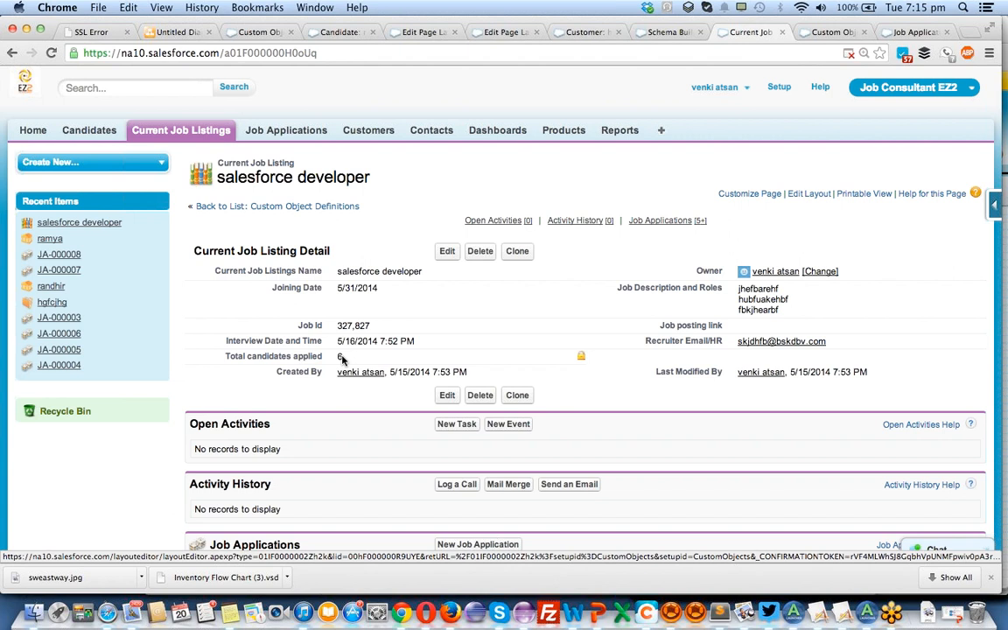
Examine the Expected Salary and GPA columns of the listing's job applications alongside its Total candidates applied field.
{"action": "scroll", "coordinate": [342, 359], "scroll_direction": "down", "scroll_amount": 5}
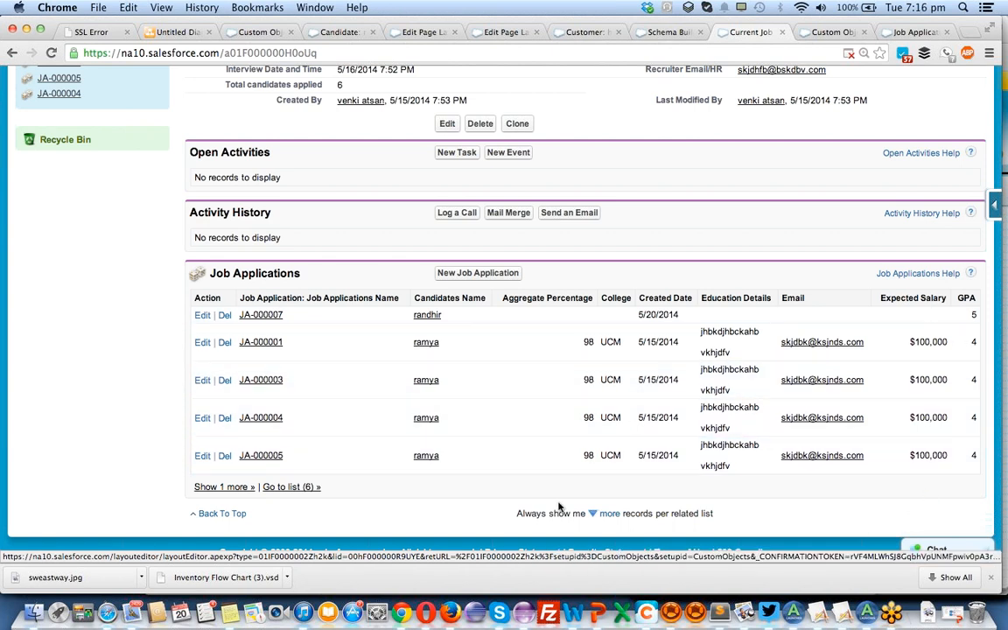
{"action": "scroll", "coordinate": [558, 508], "scroll_direction": "up", "scroll_amount": 5}
{"action": "scroll", "coordinate": [560, 508], "scroll_direction": "down", "scroll_amount": 3}
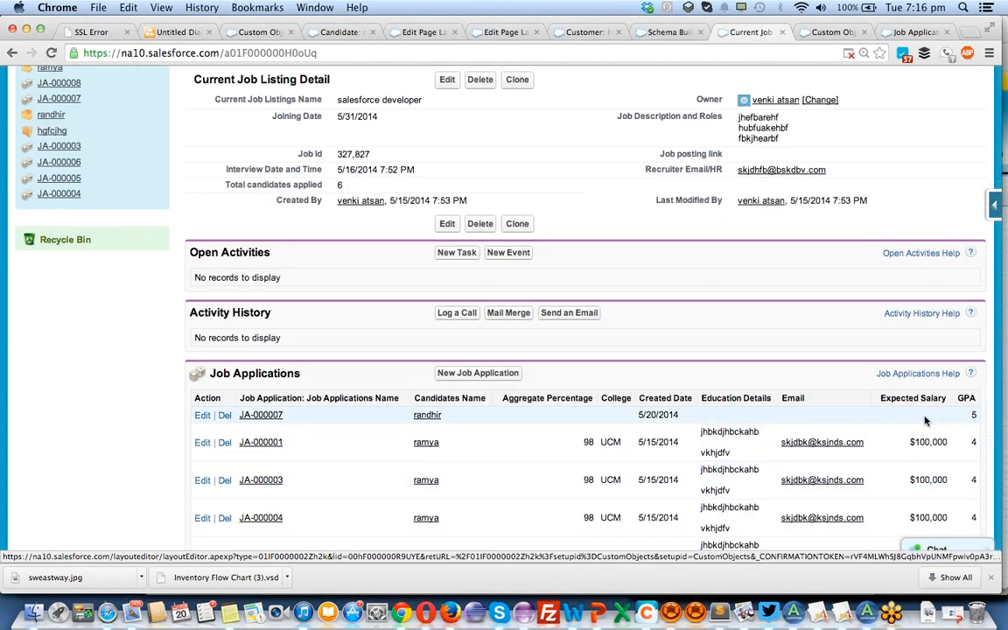
{"action": "scroll", "coordinate": [700, 420], "scroll_direction": "up", "scroll_amount": 3}
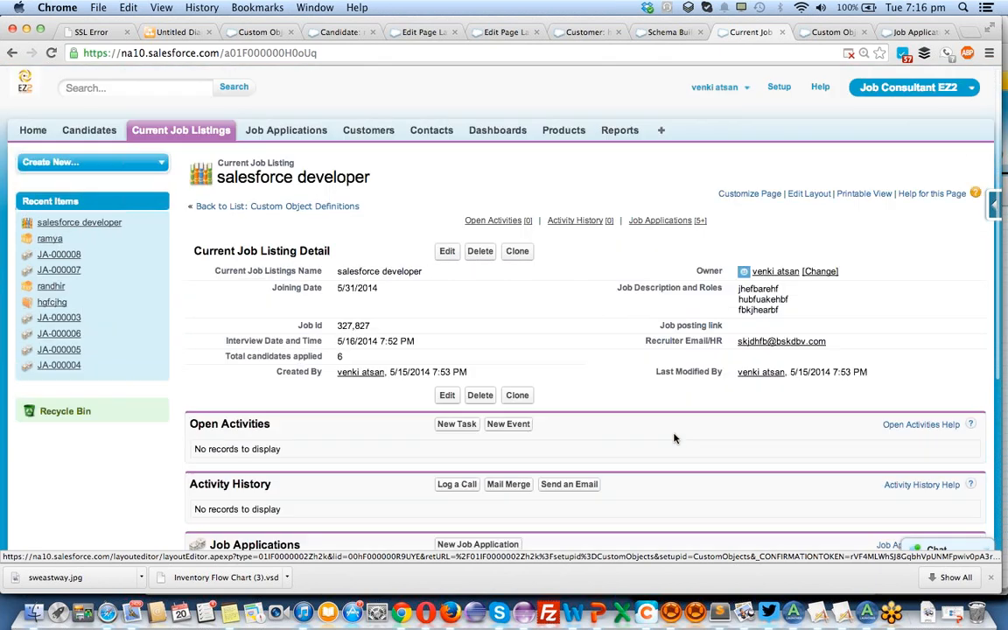
{"action": "scroll", "coordinate": [675, 437], "scroll_direction": "down", "scroll_amount": 3}
{"action": "scroll", "coordinate": [674, 437], "scroll_direction": "up", "scroll_amount": 3}
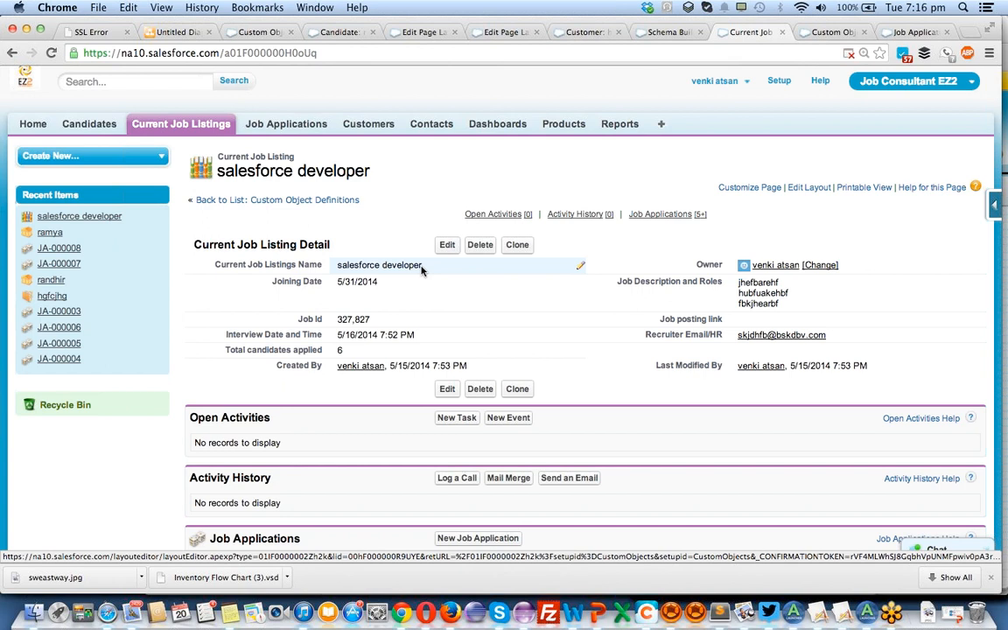
{"action": "scroll", "coordinate": [421, 270], "scroll_direction": "down", "scroll_amount": 5}
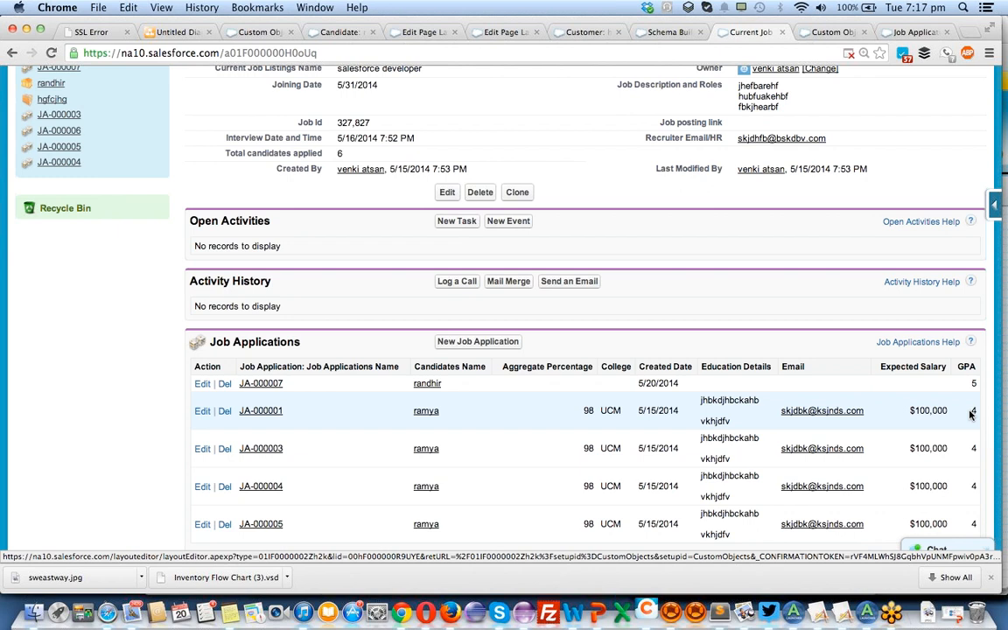
{"action": "scroll", "coordinate": [970, 415], "scroll_direction": "down", "scroll_amount": 2}
{"action": "scroll", "coordinate": [969, 415], "scroll_direction": "up", "scroll_amount": 10}
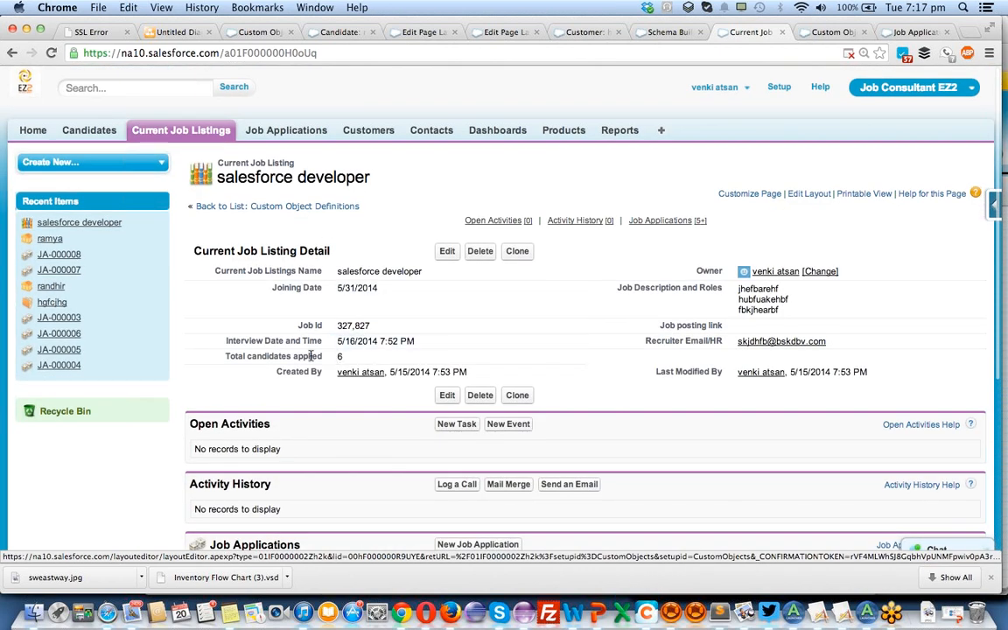
{"action": "double_click", "coordinate": [364, 361]}
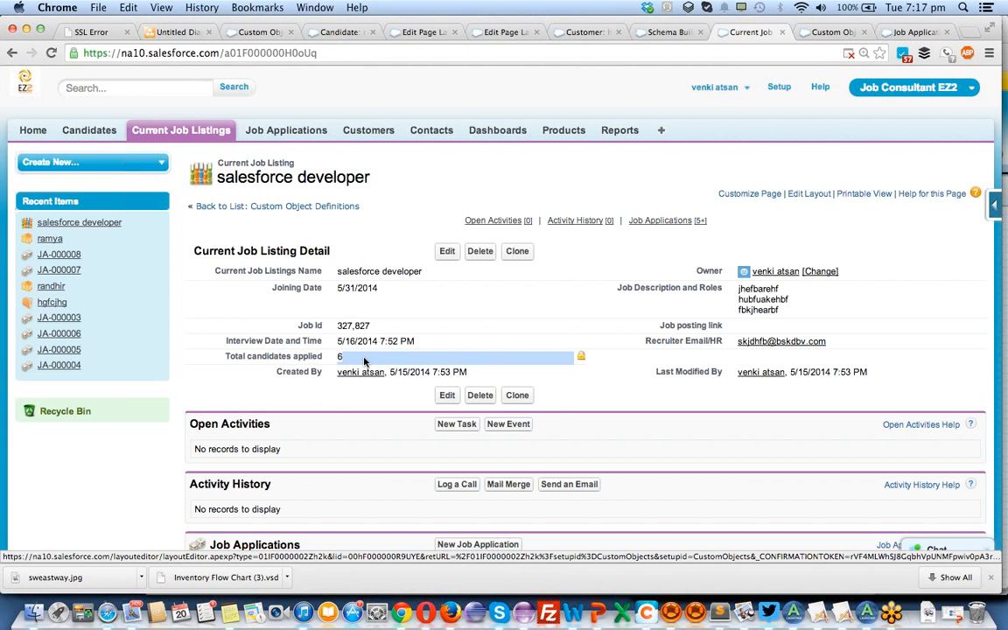
{"action": "scroll", "coordinate": [365, 361], "scroll_direction": "down", "scroll_amount": 5}
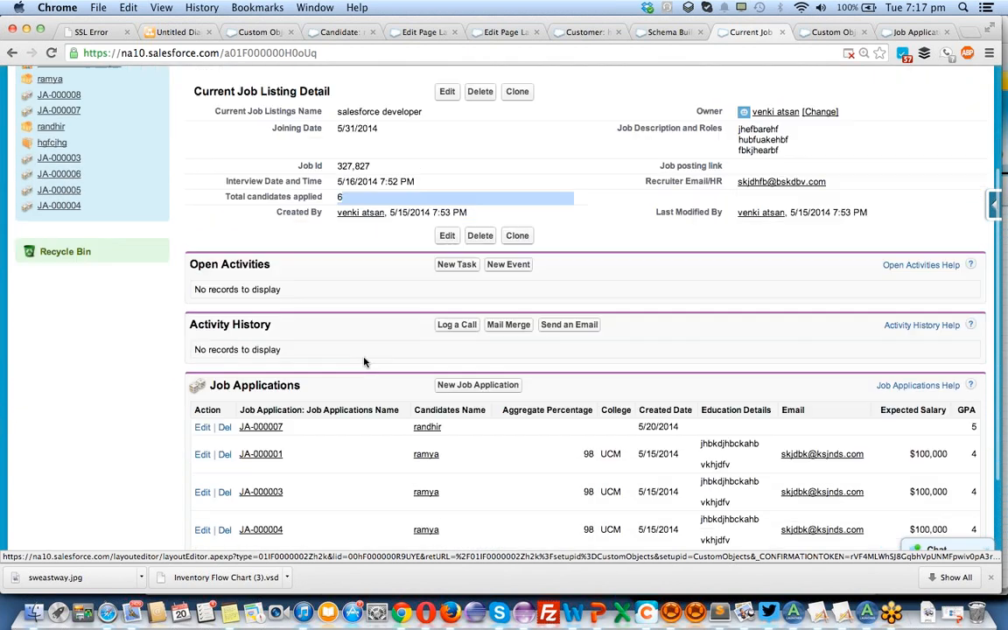
Return to Schema Builder and look over the field types that can be added to an object.
{"action": "scroll", "coordinate": [365, 362], "scroll_direction": "up", "scroll_amount": 5}
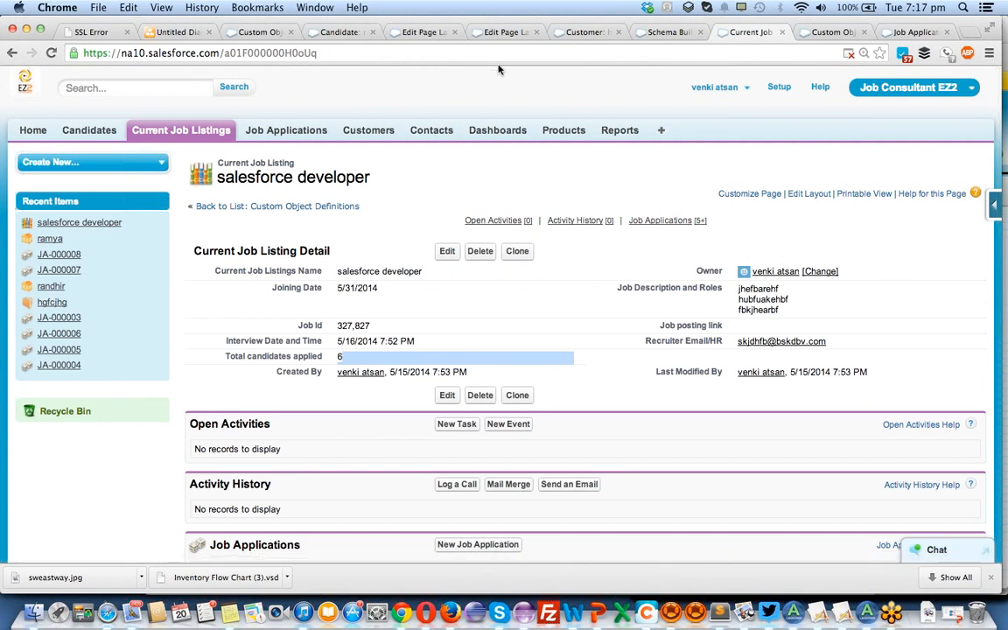
{"action": "left_click", "coordinate": [663, 33]}
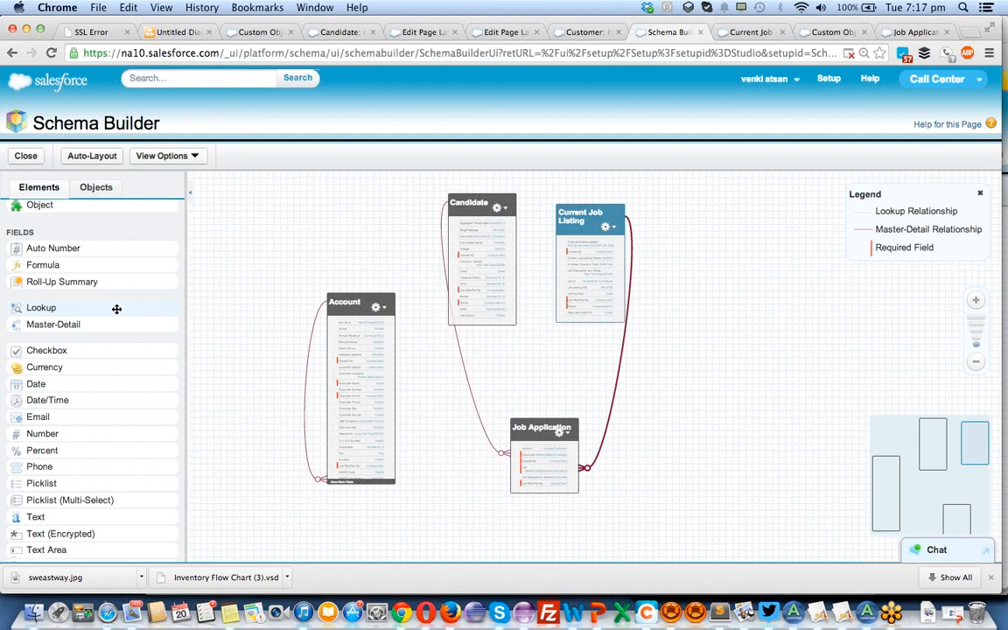
{"action": "scroll", "coordinate": [117, 308], "scroll_direction": "down", "scroll_amount": 2}
{"action": "scroll", "coordinate": [105, 280], "scroll_direction": "up", "scroll_amount": 3}
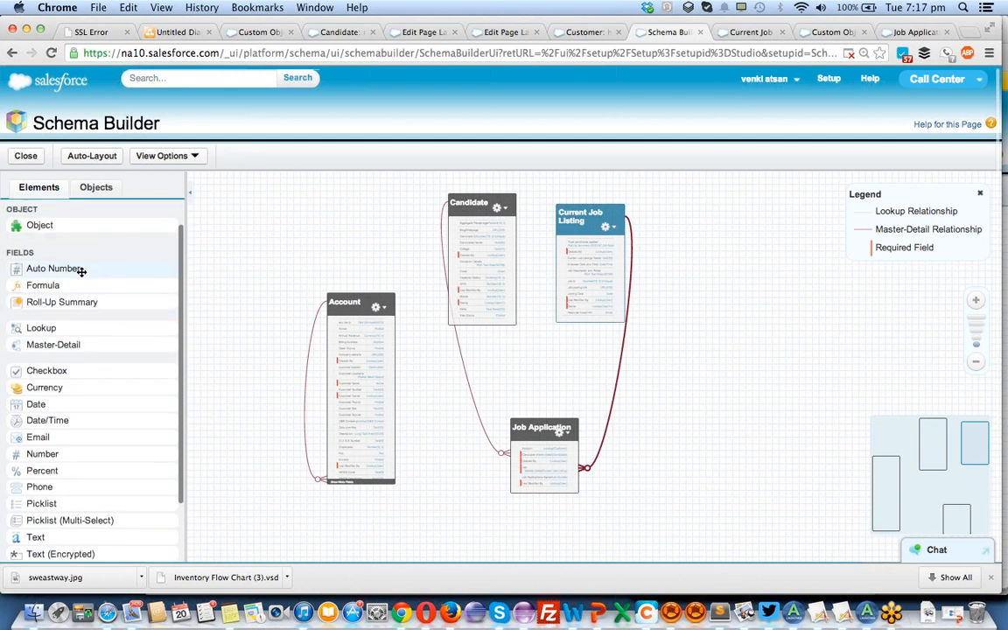
{"action": "mouse_move", "coordinate": [81, 271]}
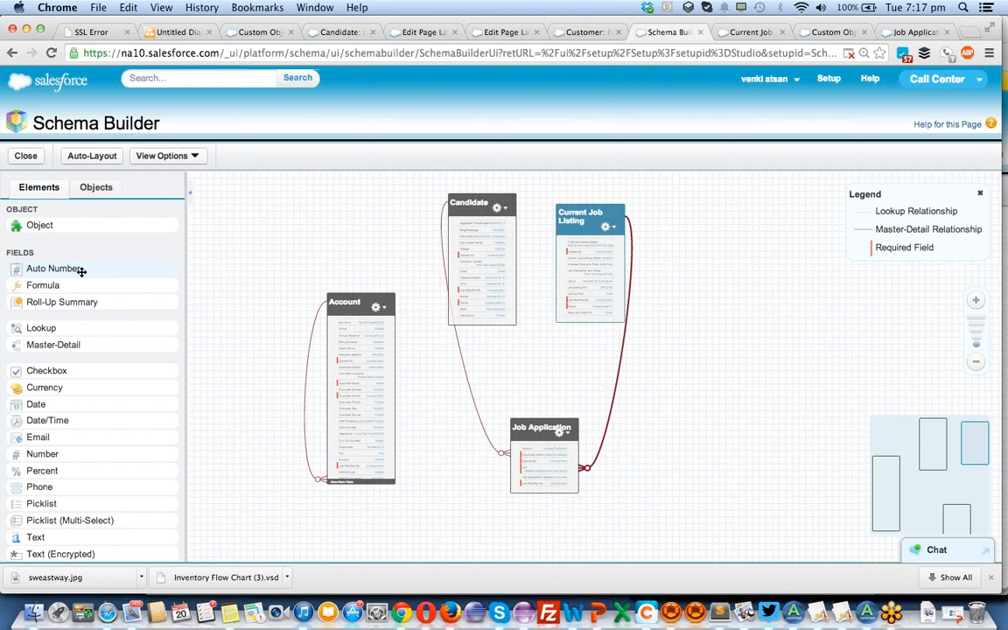
Open the Job Application object's Account lookup field settings and close them without saving.
{"action": "left_click", "coordinate": [561, 452]}
{"action": "double_click", "coordinate": [561, 451]}
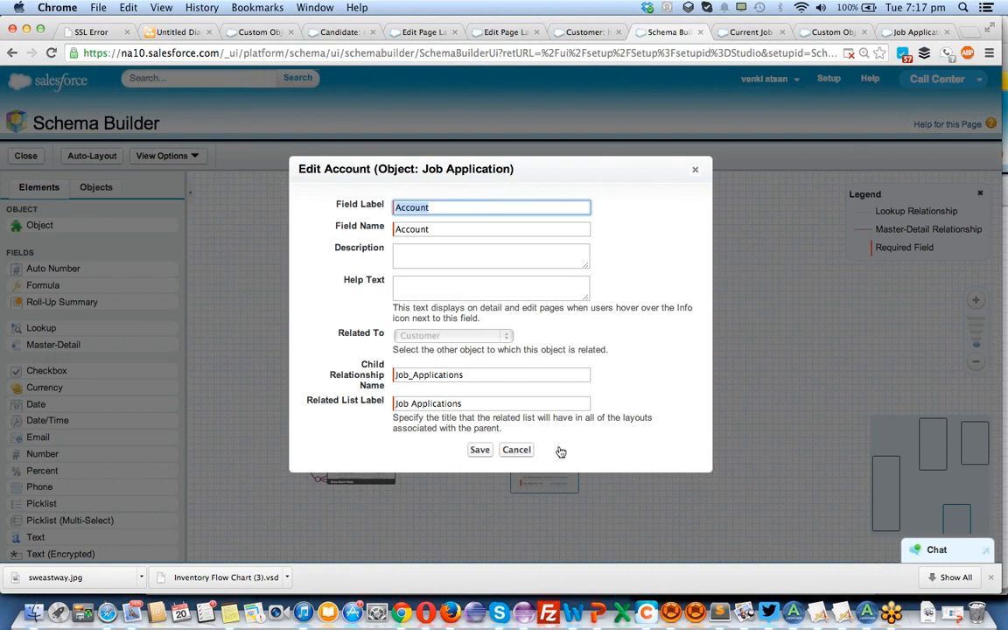
{"action": "left_click", "coordinate": [696, 170]}
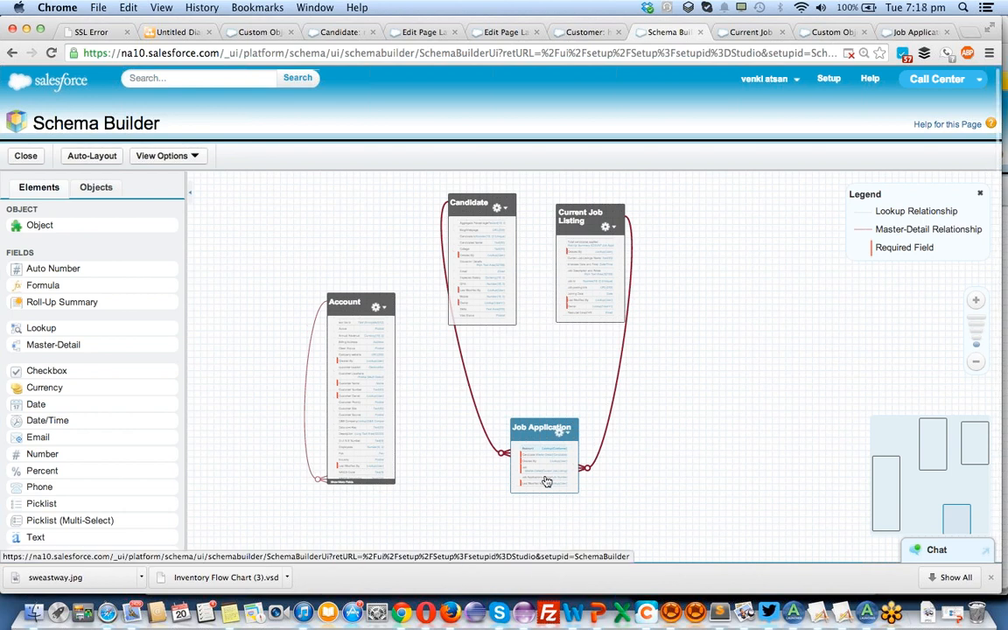
Open the Job Application object's Job Applications Name field in a new window from the schema diagram.
{"action": "scroll", "coordinate": [545, 478], "scroll_direction": "up", "scroll_amount": 3}
{"action": "scroll", "coordinate": [542, 434], "scroll_direction": "down", "scroll_amount": 4}
{"action": "scroll", "coordinate": [543, 434], "scroll_direction": "up", "scroll_amount": 3}
{"action": "scroll", "coordinate": [542, 434], "scroll_direction": "down", "scroll_amount": 3}
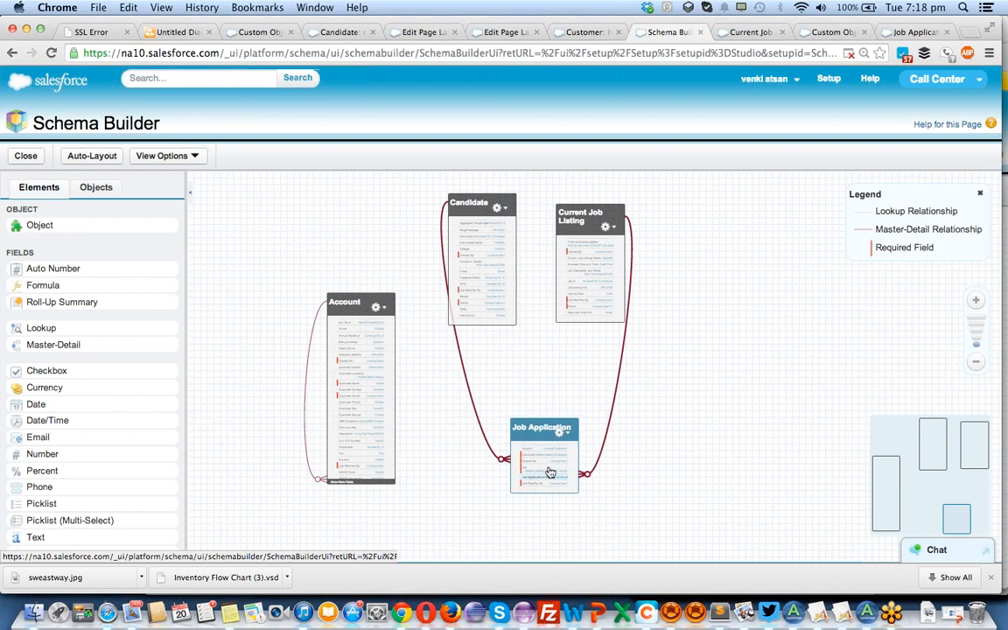
{"action": "scroll", "coordinate": [526, 482], "scroll_direction": "up", "scroll_amount": 3}
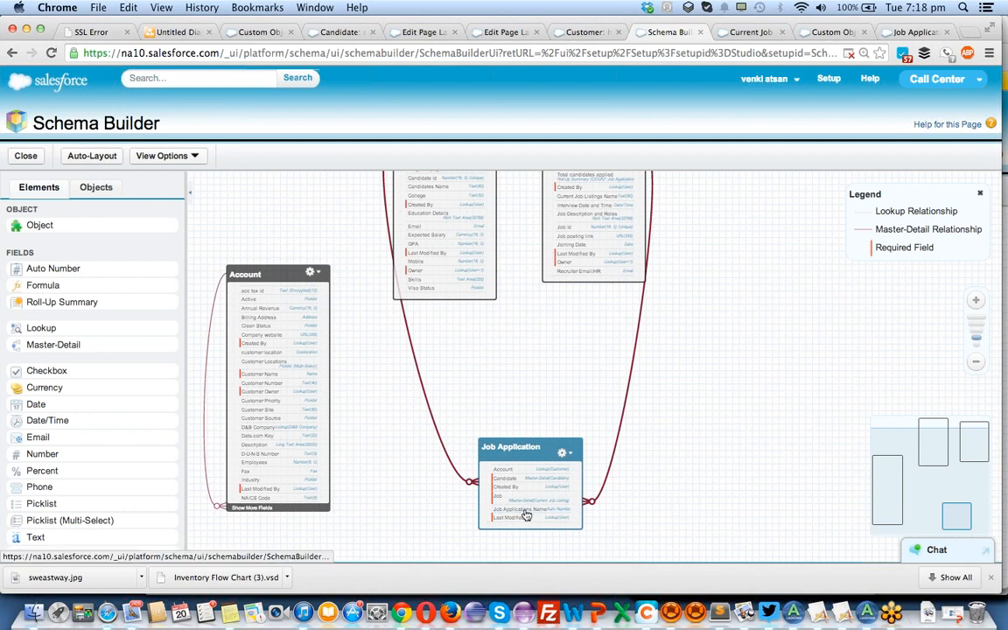
{"action": "mouse_move", "coordinate": [527, 517]}
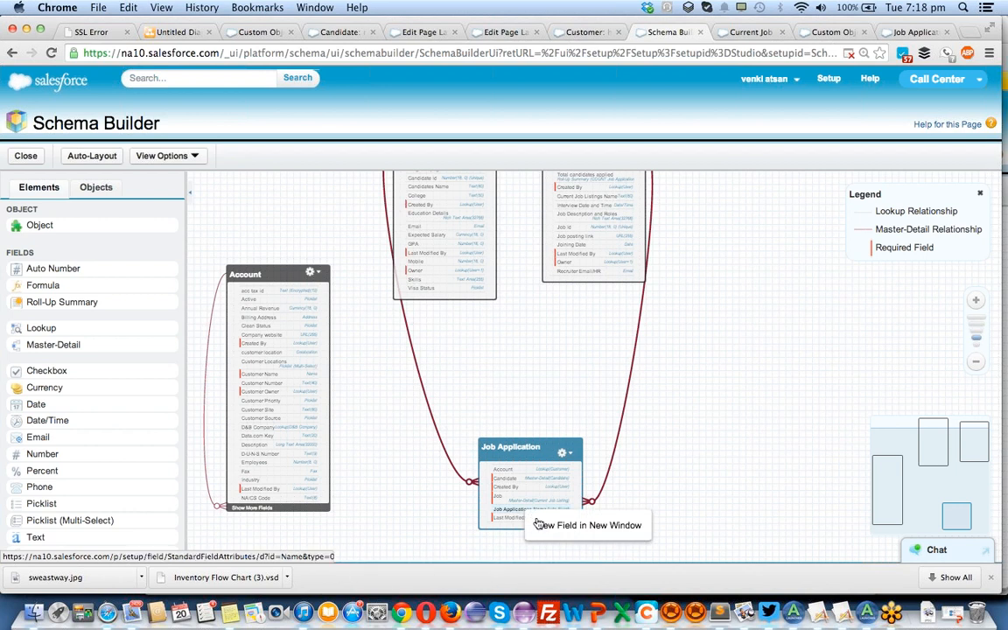
{"action": "left_click", "coordinate": [587, 525]}
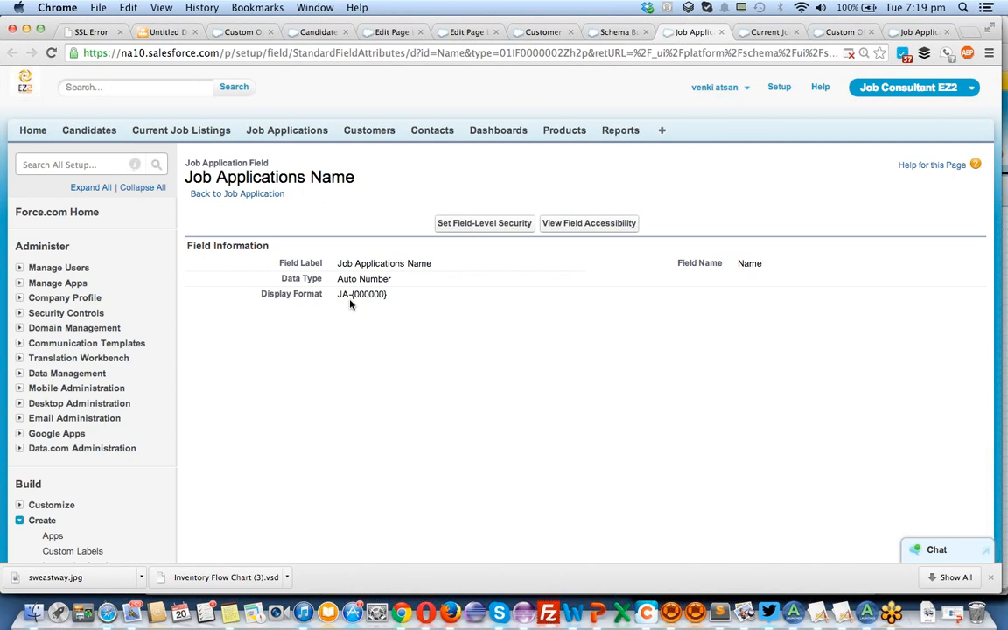
Examine the Job Applications Name field's data type and display format, and return to Schema Builder's list of field types.
{"action": "scroll", "coordinate": [286, 303], "scroll_direction": "down", "scroll_amount": 6}
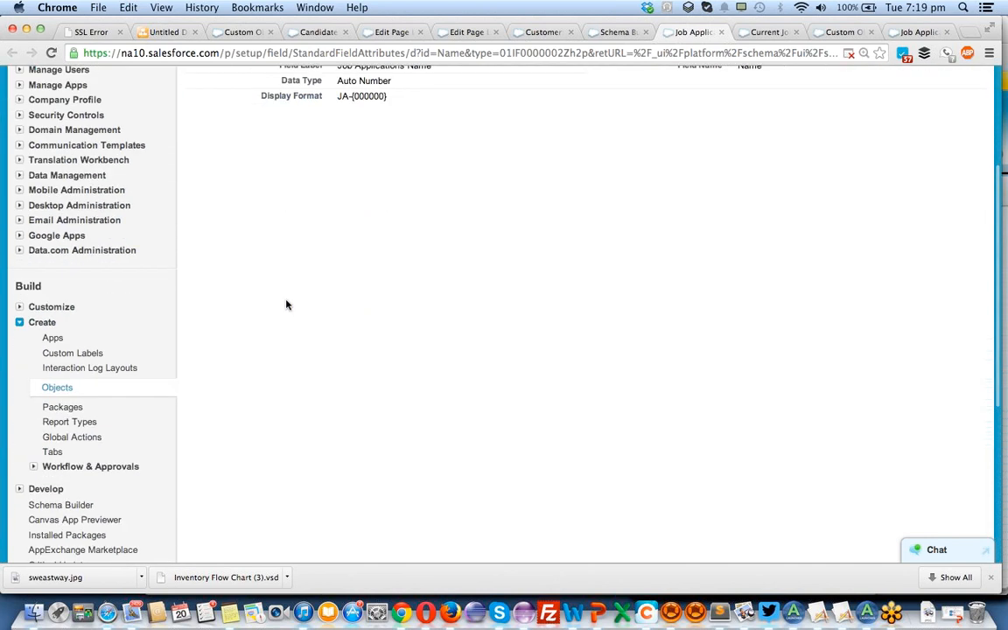
{"action": "scroll", "coordinate": [286, 303], "scroll_direction": "up", "scroll_amount": 2}
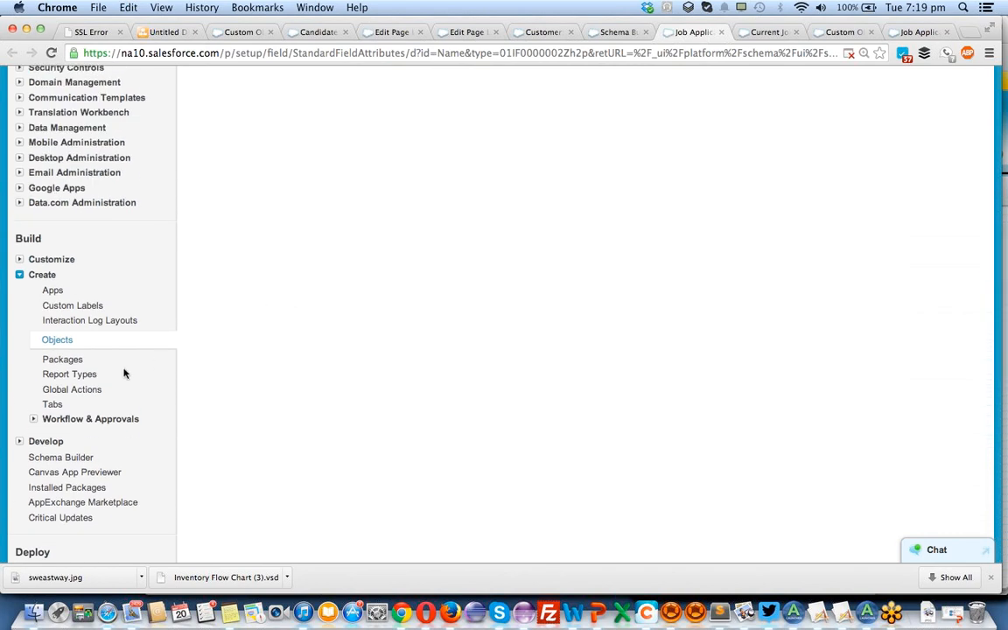
{"action": "scroll", "coordinate": [214, 272], "scroll_direction": "up", "scroll_amount": 5}
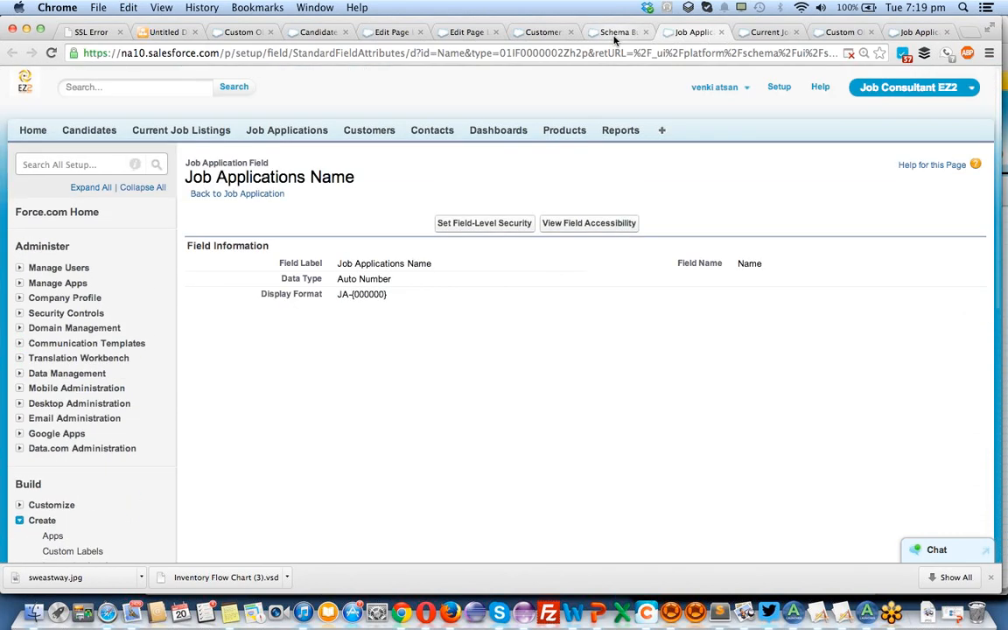
{"action": "left_click", "coordinate": [612, 32]}
{"action": "scroll", "coordinate": [112, 313], "scroll_direction": "down", "scroll_amount": 3}
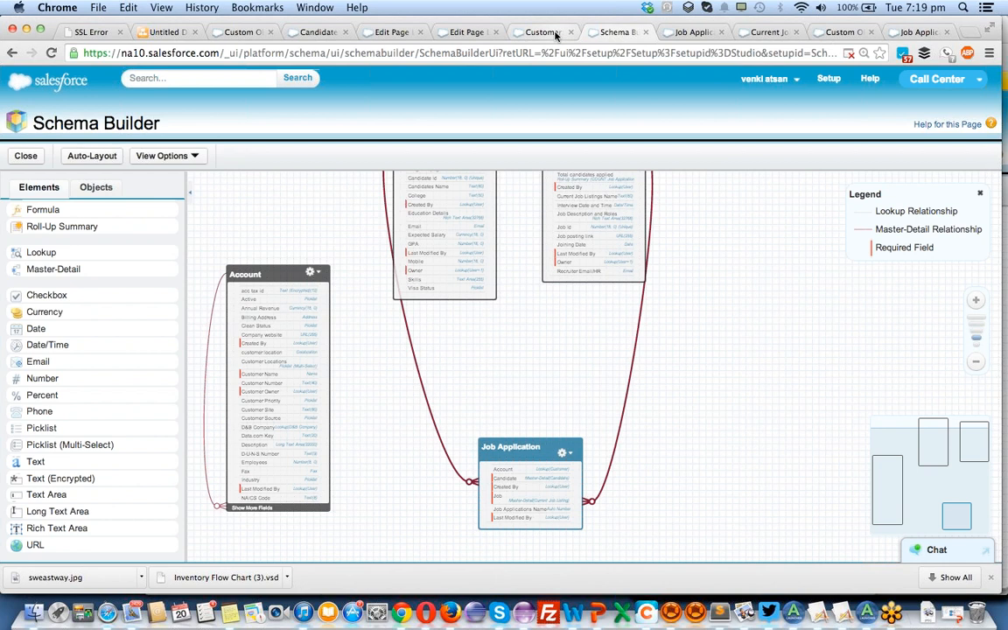
Go to the Customers home page and open the object's field list.
{"action": "left_click", "coordinate": [508, 33]}
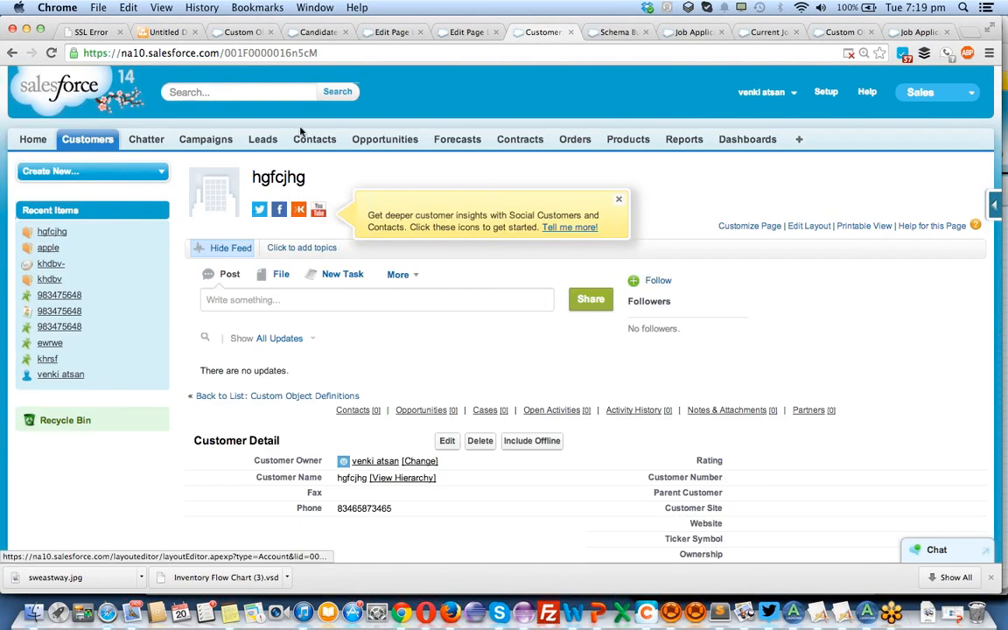
{"action": "left_click", "coordinate": [78, 141]}
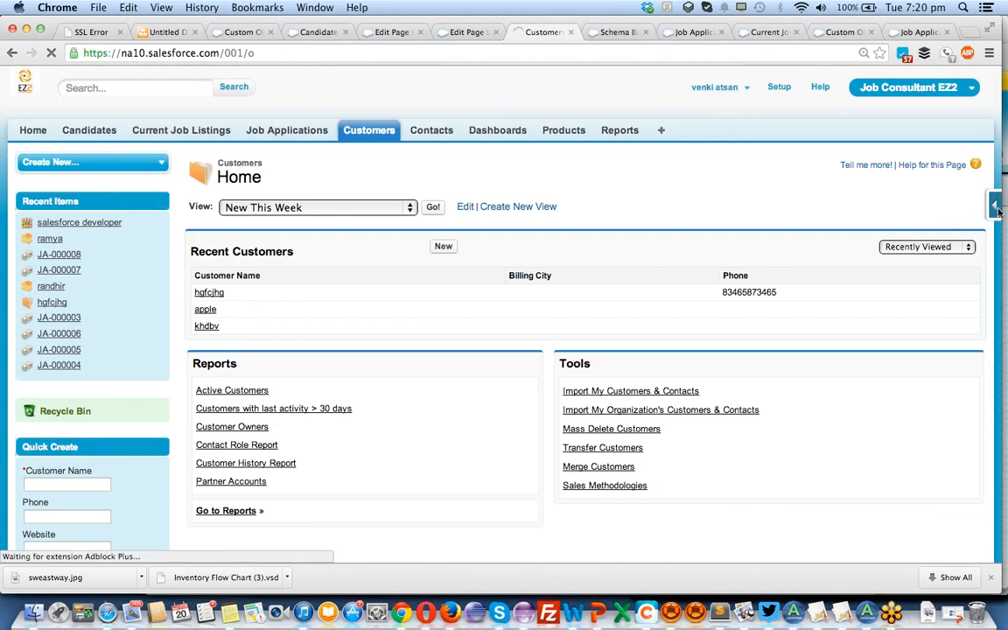
{"action": "left_click", "coordinate": [998, 210]}
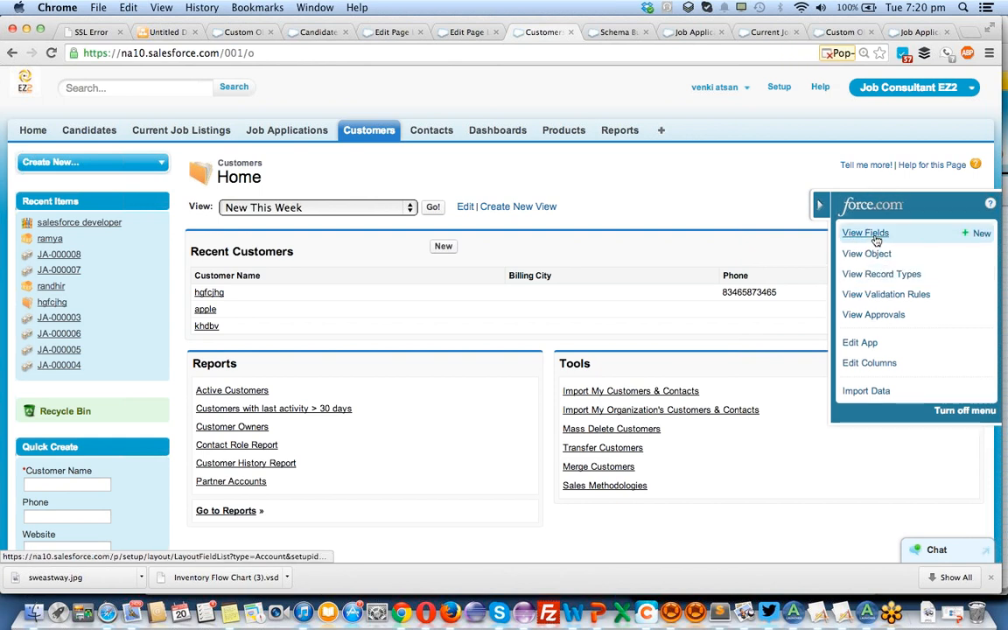
{"action": "left_click", "coordinate": [819, 204]}
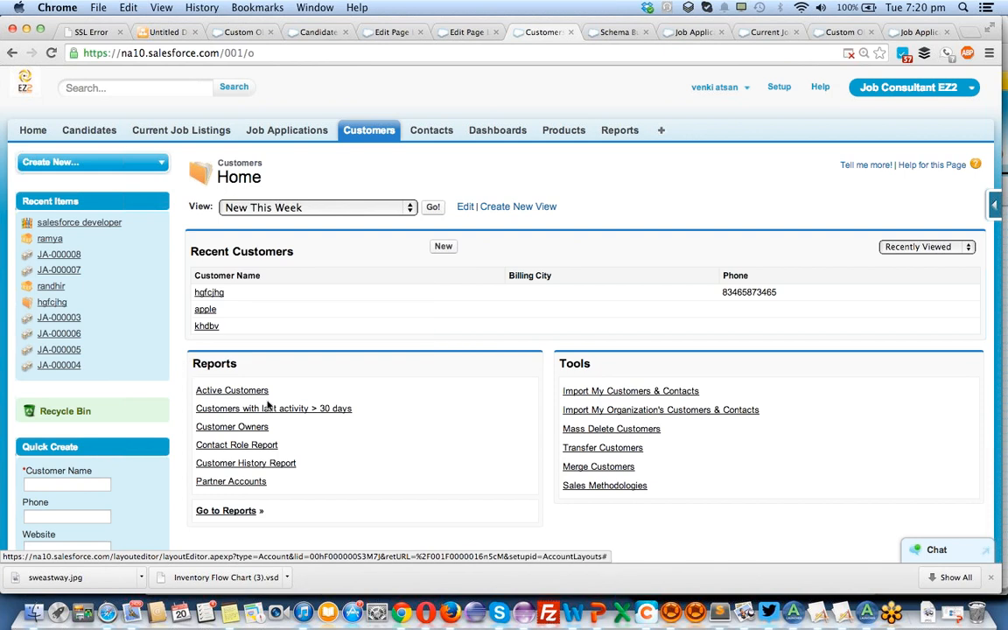
{"action": "left_click", "coordinate": [990, 206]}
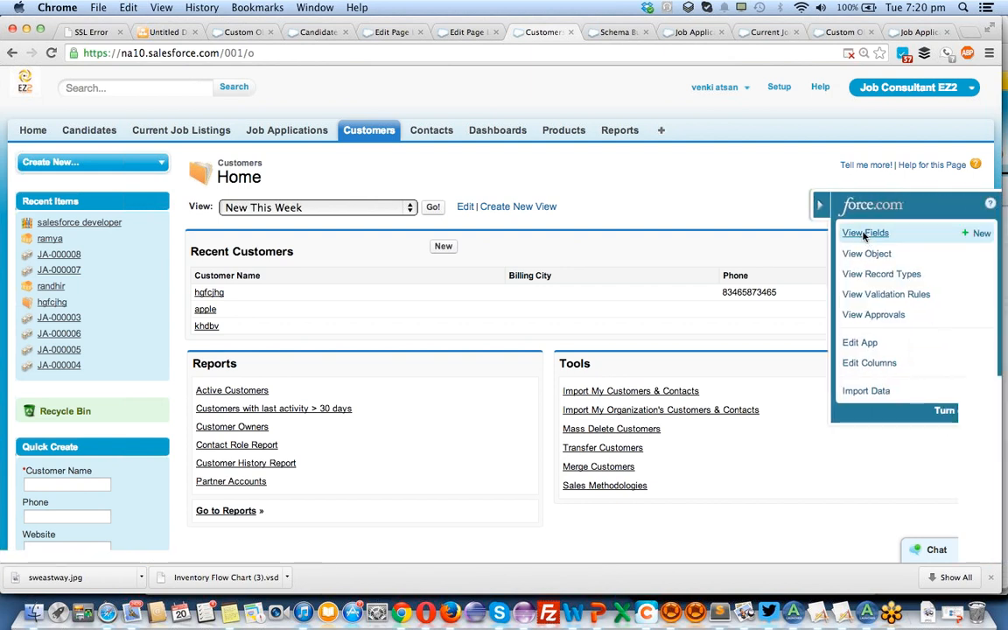
{"action": "left_click", "coordinate": [863, 233]}
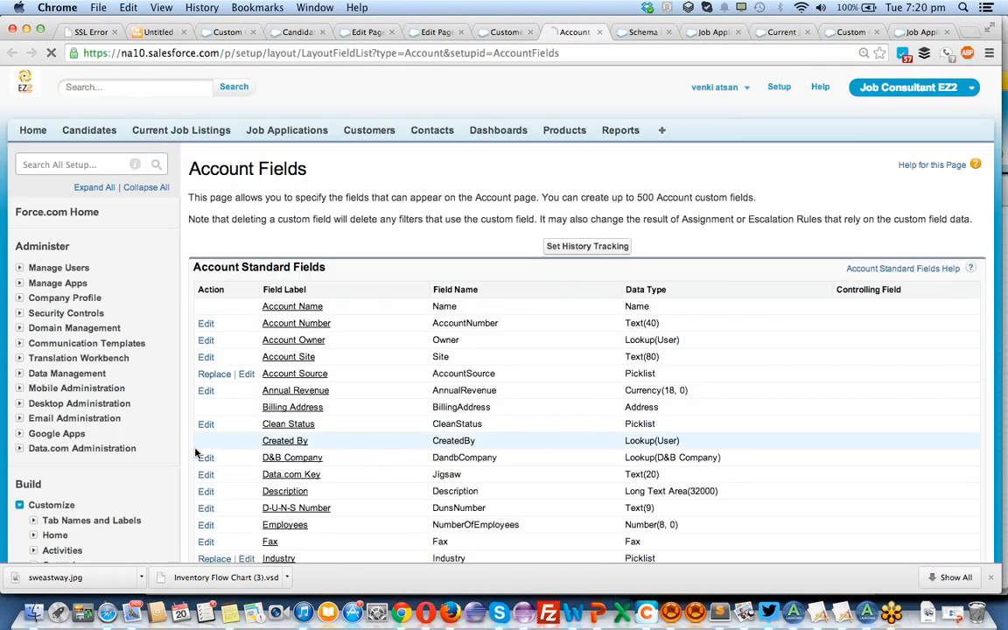
Review the Account standard fields and the Account Custom Fields & Relationships list.
{"action": "scroll", "coordinate": [479, 402], "scroll_direction": "down", "scroll_amount": 5}
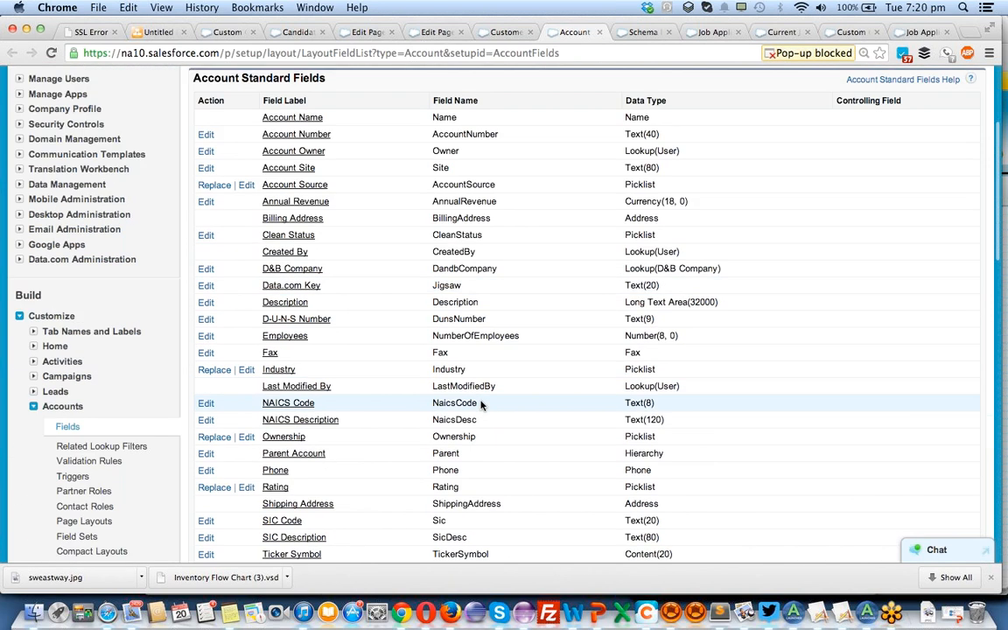
{"action": "scroll", "coordinate": [480, 402], "scroll_direction": "up", "scroll_amount": 5}
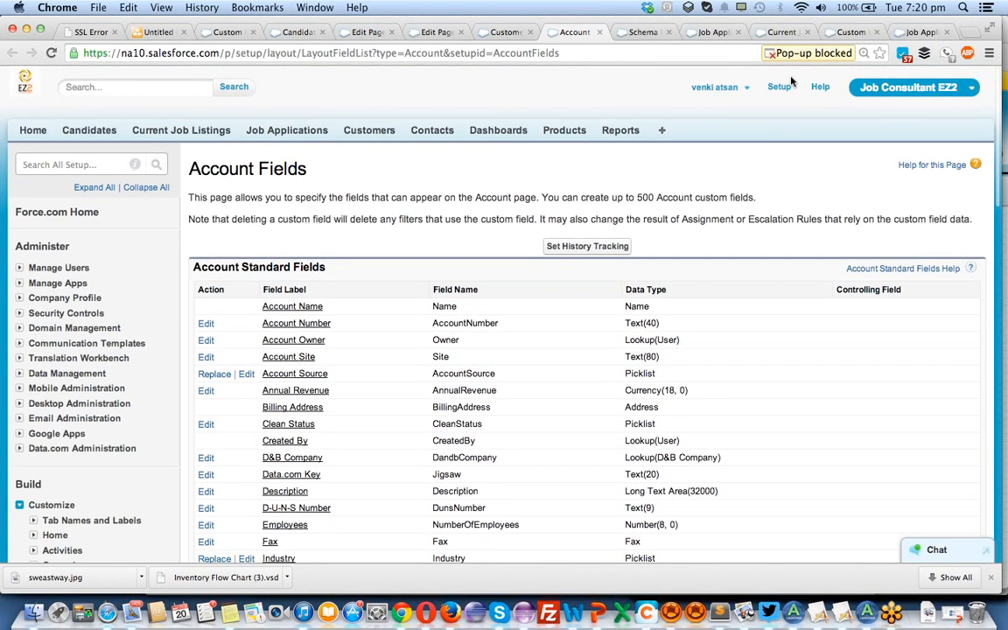
{"action": "scroll", "coordinate": [26, 501], "scroll_direction": "down", "scroll_amount": 2}
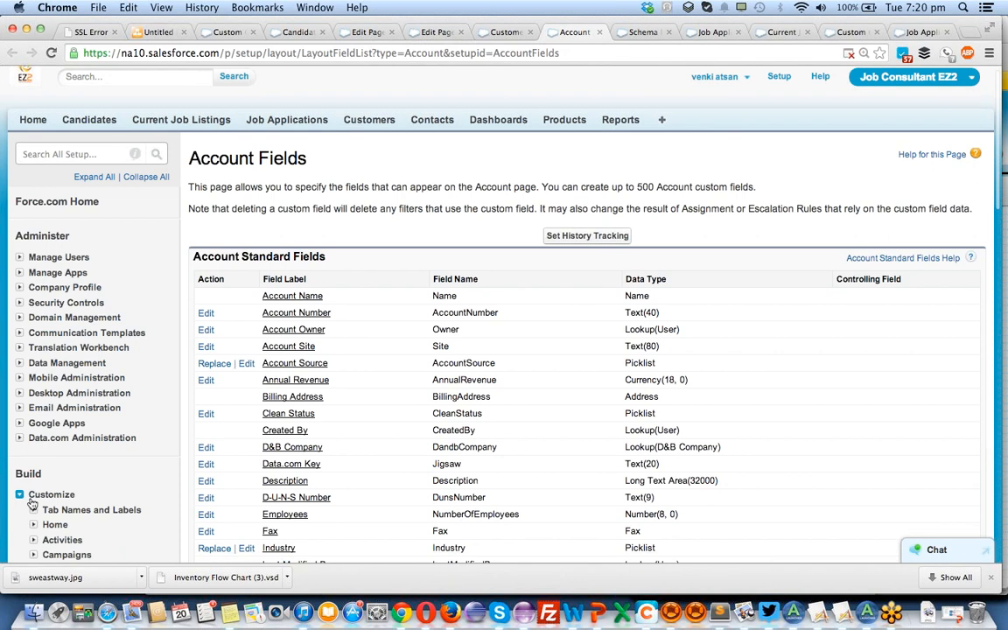
{"action": "scroll", "coordinate": [75, 510], "scroll_direction": "down", "scroll_amount": 2}
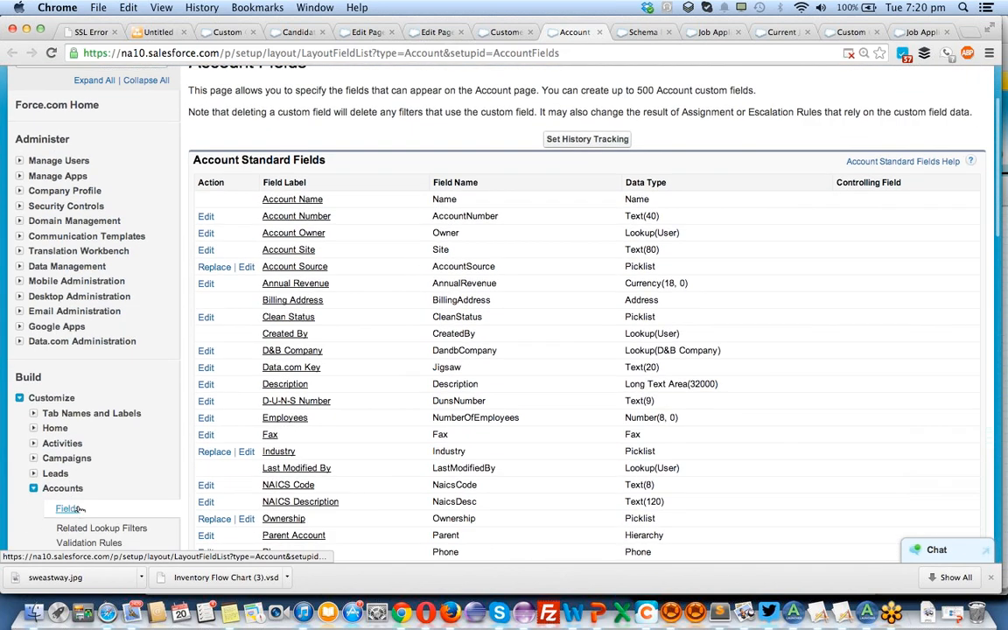
{"action": "scroll", "coordinate": [678, 335], "scroll_direction": "down", "scroll_amount": 5}
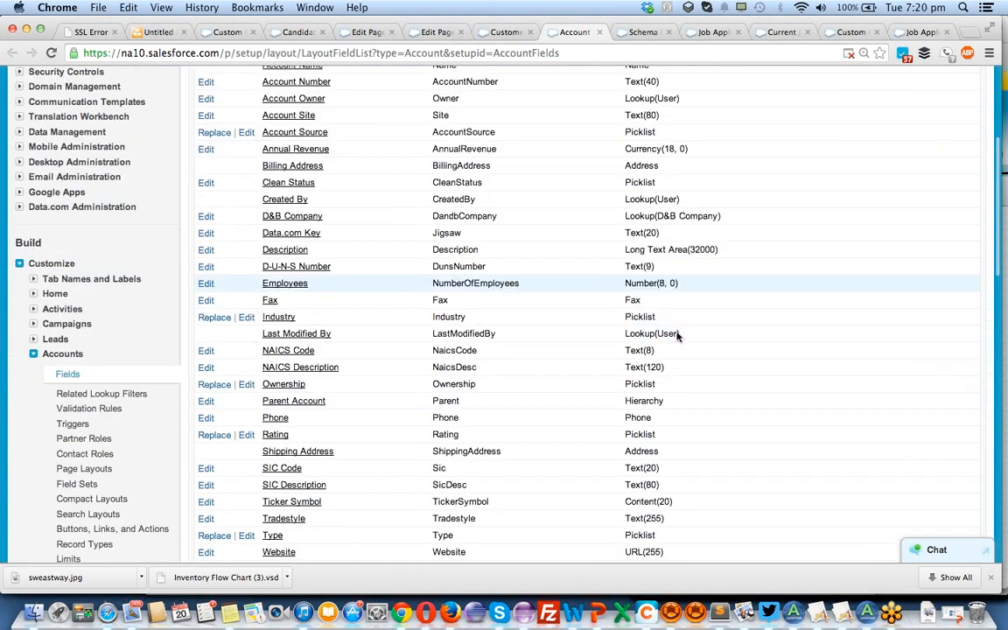
{"action": "scroll", "coordinate": [676, 336], "scroll_direction": "down", "scroll_amount": 5}
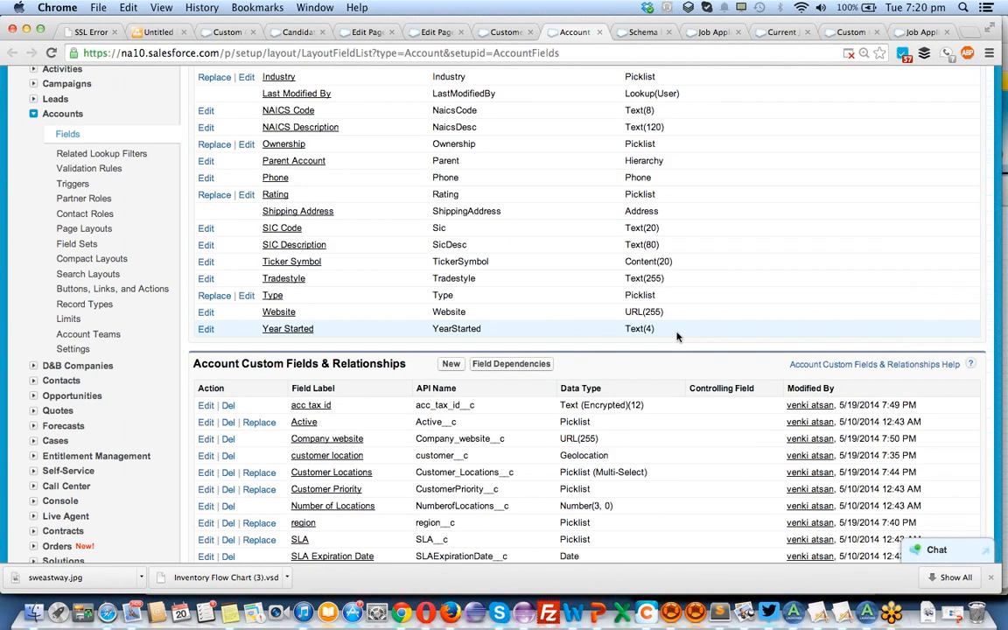
{"action": "scroll", "coordinate": [676, 336], "scroll_direction": "down", "scroll_amount": 3}
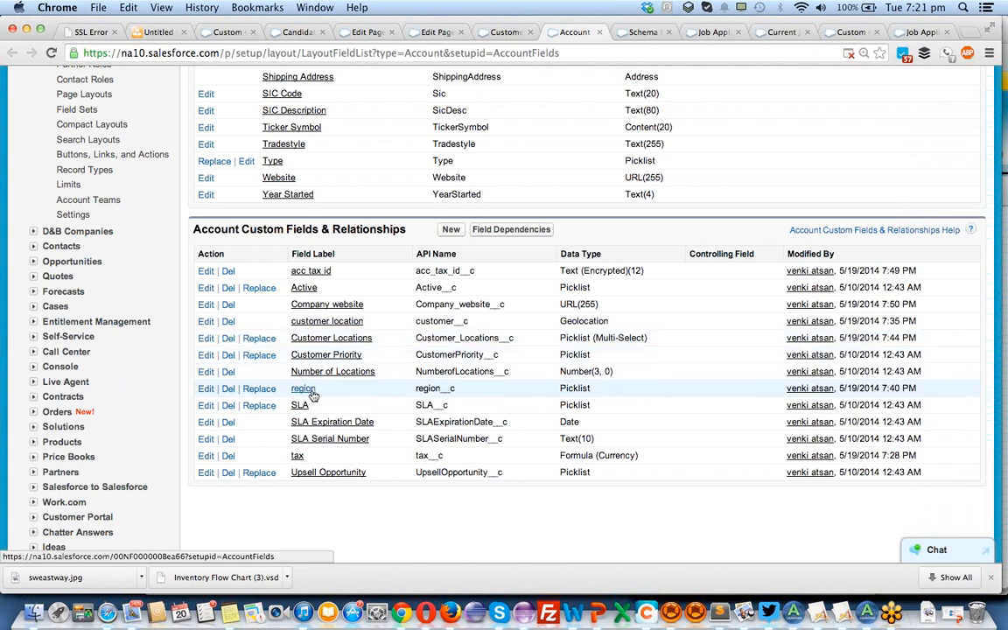
Start a new Account custom field with the Picklist data type and continue to its details.
{"action": "left_click", "coordinate": [456, 230]}
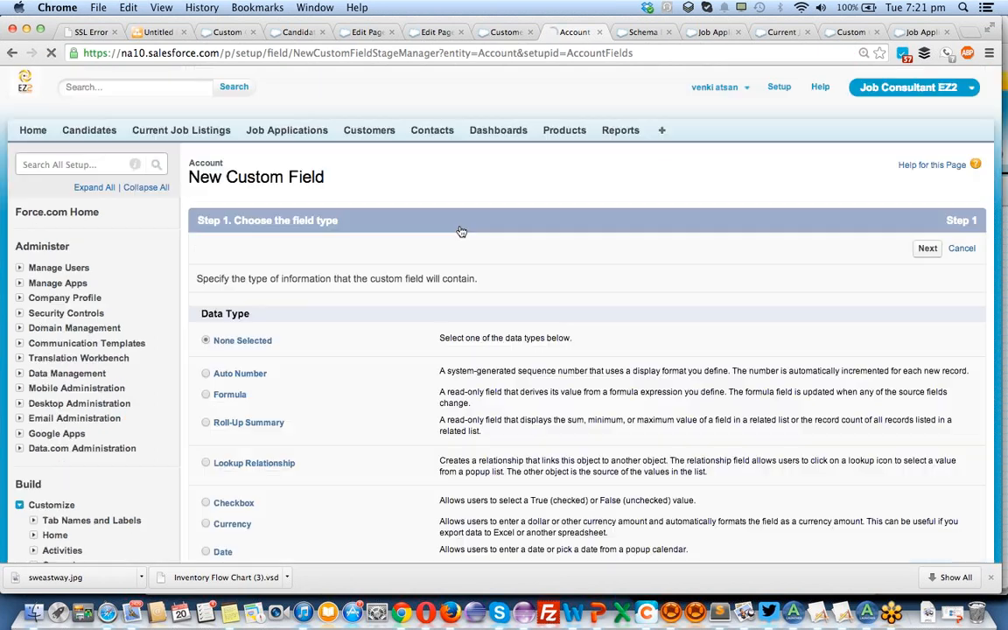
{"action": "scroll", "coordinate": [219, 464], "scroll_direction": "down", "scroll_amount": 3}
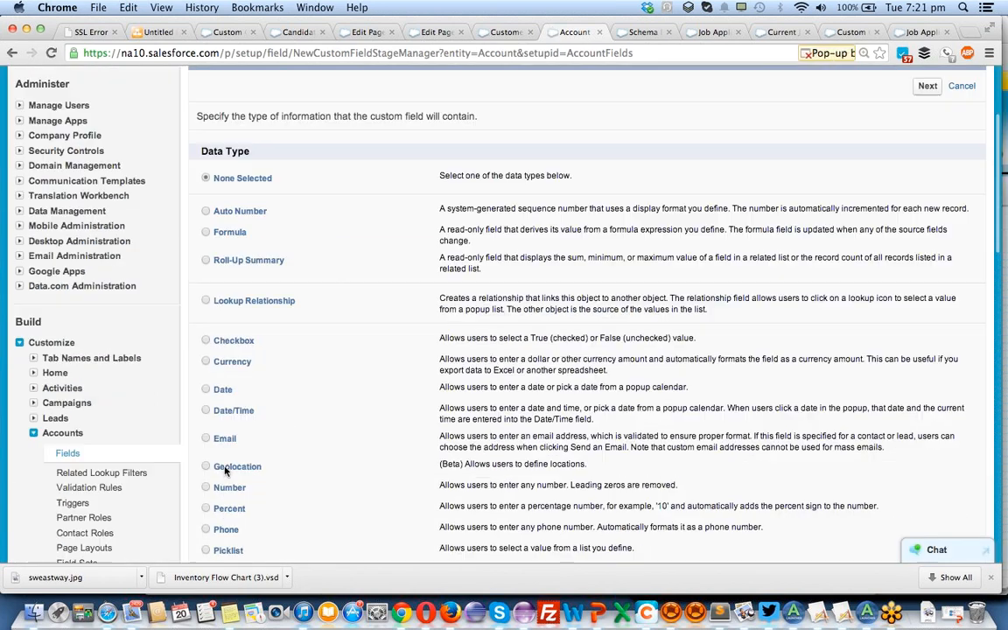
{"action": "scroll", "coordinate": [223, 353], "scroll_direction": "down", "scroll_amount": 2}
{"action": "left_click", "coordinate": [226, 458]}
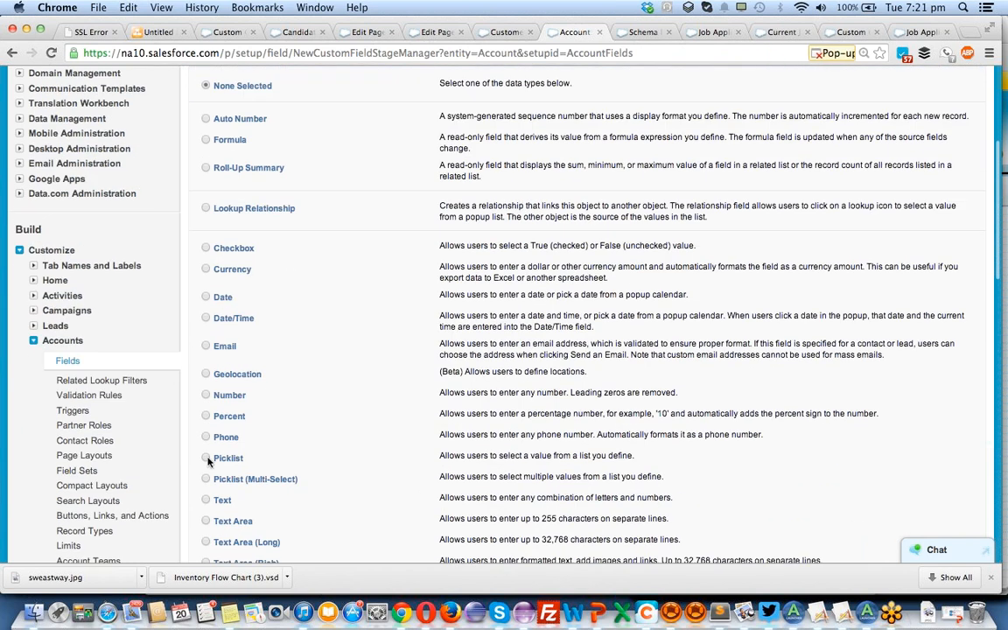
{"action": "scroll", "coordinate": [569, 403], "scroll_direction": "down", "scroll_amount": 4}
{"action": "left_click", "coordinate": [928, 444]}
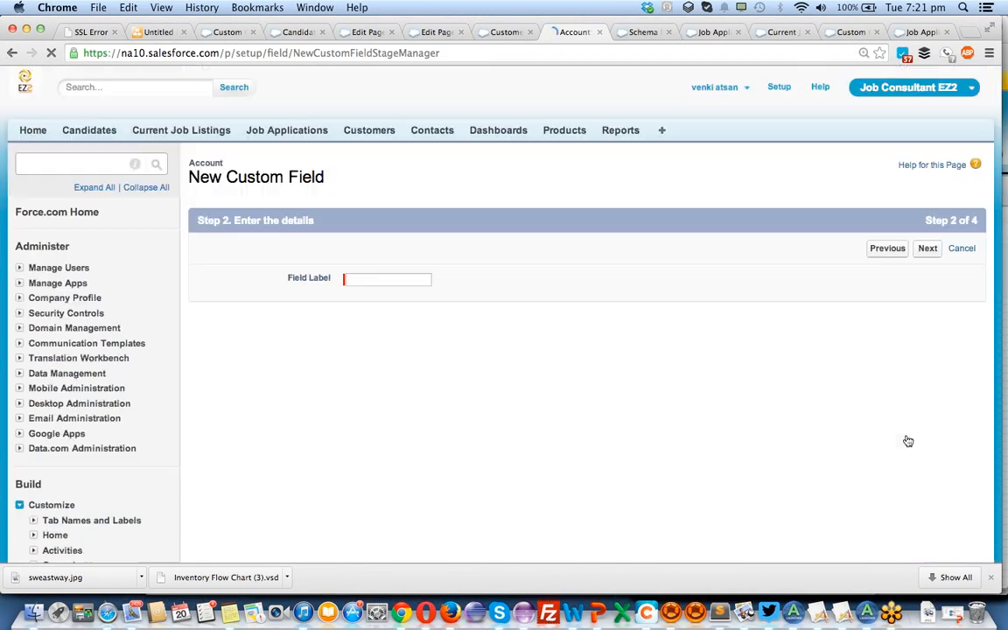
Label the new picklist field countries and place the cursor in its empty list of values.
{"action": "left_click", "coordinate": [410, 279]}
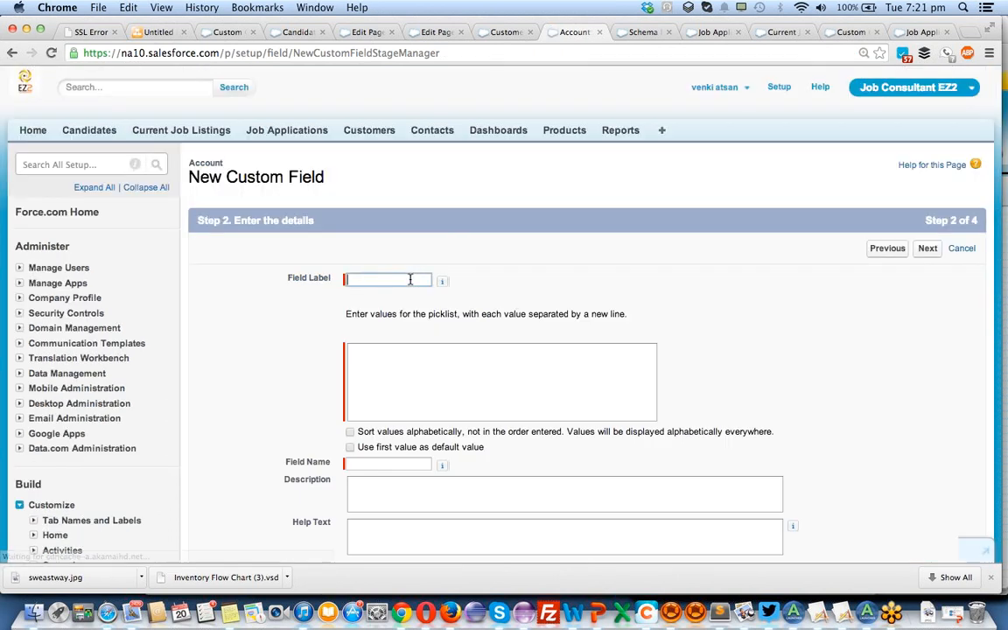
{"action": "type", "text": "con"}
{"action": "key", "text": "BackSpace"}
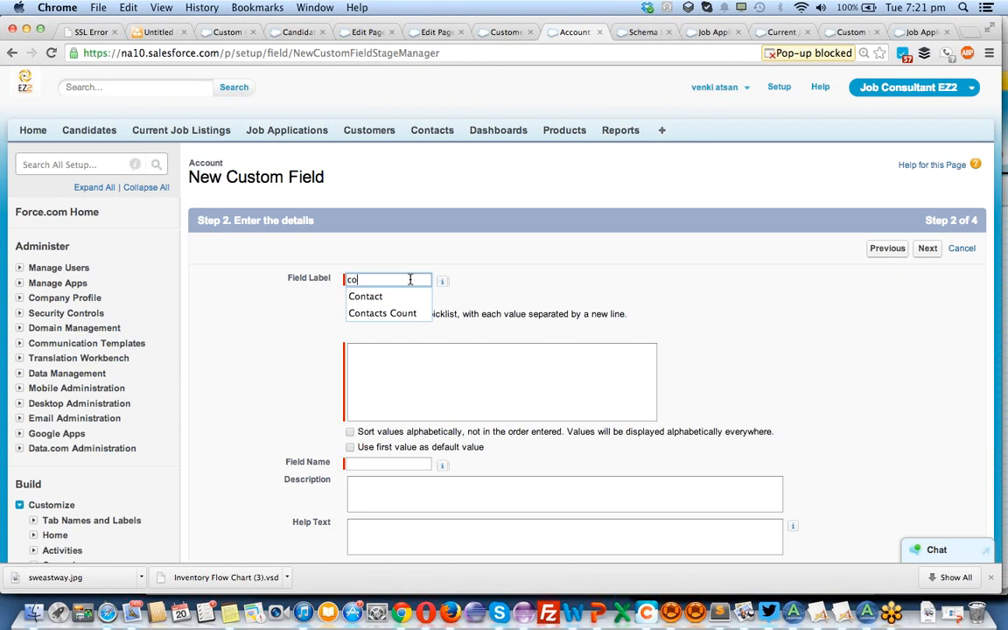
{"action": "type", "text": "untires"}
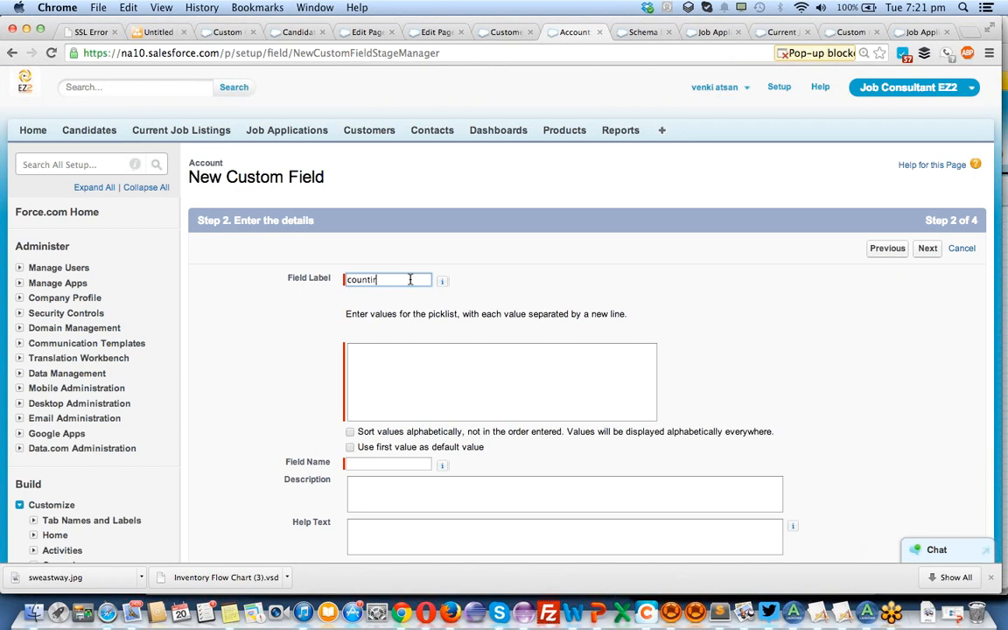
{"action": "key", "text": "BackSpace"}
{"action": "key", "text": "BackSpace"}
{"action": "key", "text": "BackSpace"}
{"action": "key", "text": "BackSpace"}
{"action": "type", "text": "ries"}
{"action": "key", "text": "Tab"}
{"action": "left_click", "coordinate": [410, 386]}
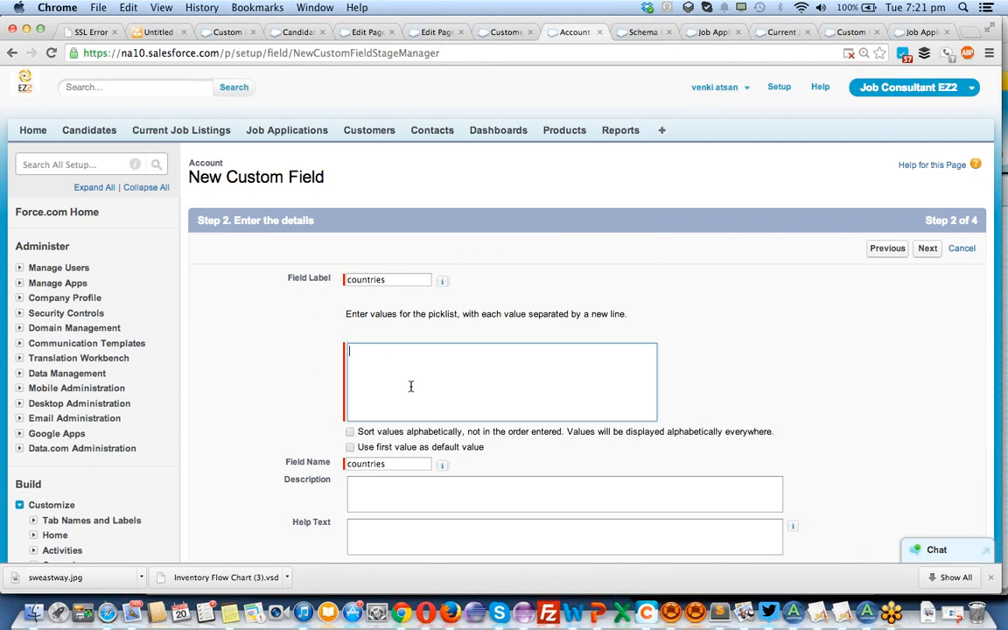
Enter india, singapore, usa and europe as separate values of the countries picklist.
{"action": "type", "text": "india"}
{"action": "key", "text": "Return"}
{"action": "type", "text": "singapore"}
{"action": "key", "text": "Return"}
{"action": "type", "text": "usa"}
{"action": "key", "text": "Return"}
{"action": "type", "text": "europe"}
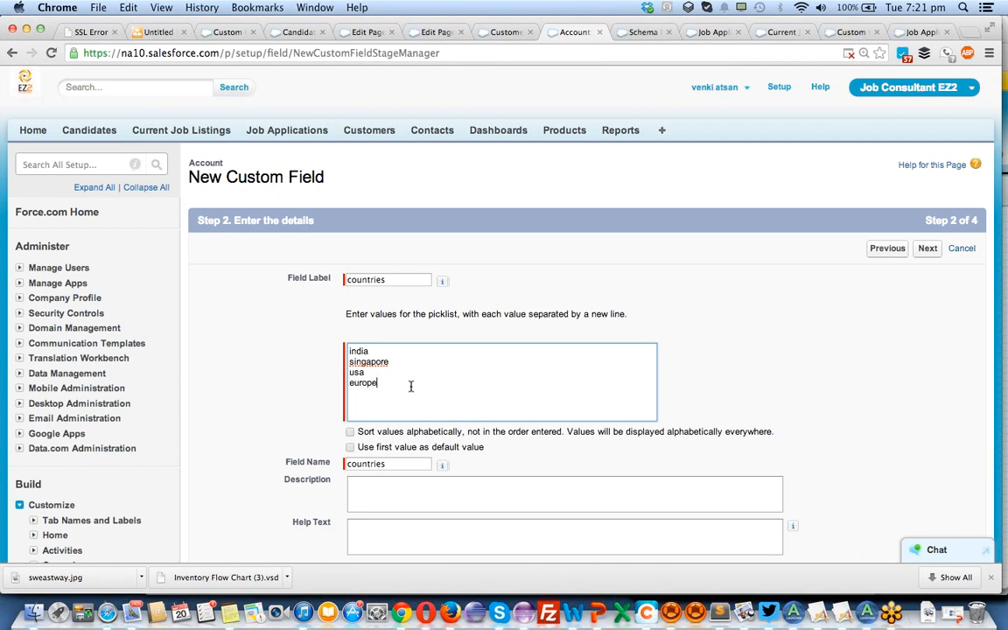
Replace the europe value with germany, add spain, and have the picklist values sorted alphabetically.
{"action": "key", "text": "BackSpace"}
{"action": "key", "text": "BackSpace"}
{"action": "key", "text": "BackSpace"}
{"action": "key", "text": "BackSpace"}
{"action": "key", "text": "BackSpace"}
{"action": "key", "text": "BackSpace"}
{"action": "type", "text": "germany"}
{"action": "key", "text": "Return"}
{"action": "type", "text": "spain"}
{"action": "left_click", "coordinate": [350, 432]}
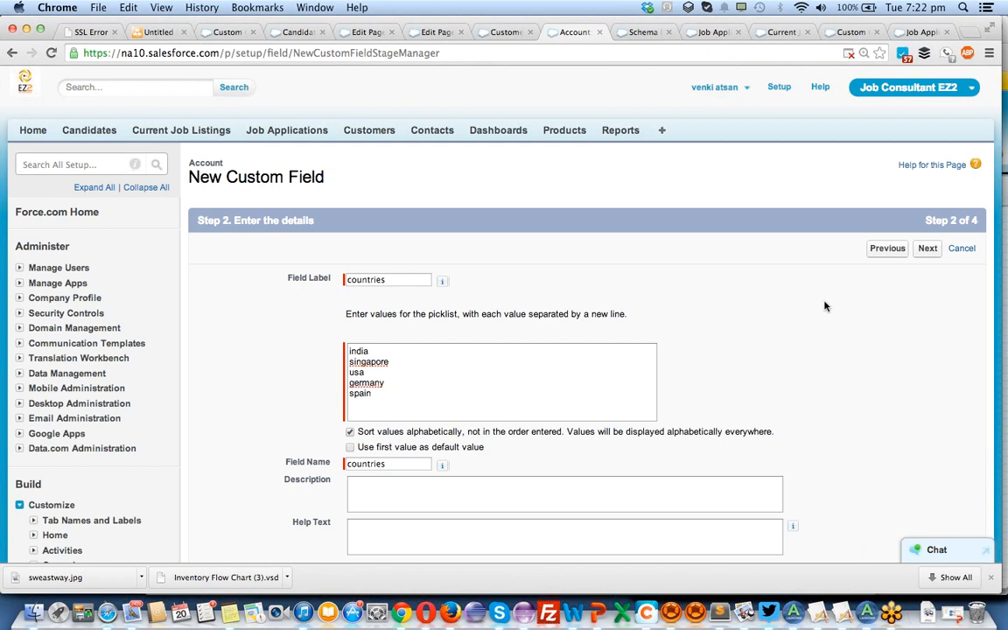
Make the countries field visible to all profiles and save it with the offered page layout settings.
{"action": "left_click", "coordinate": [927, 250]}
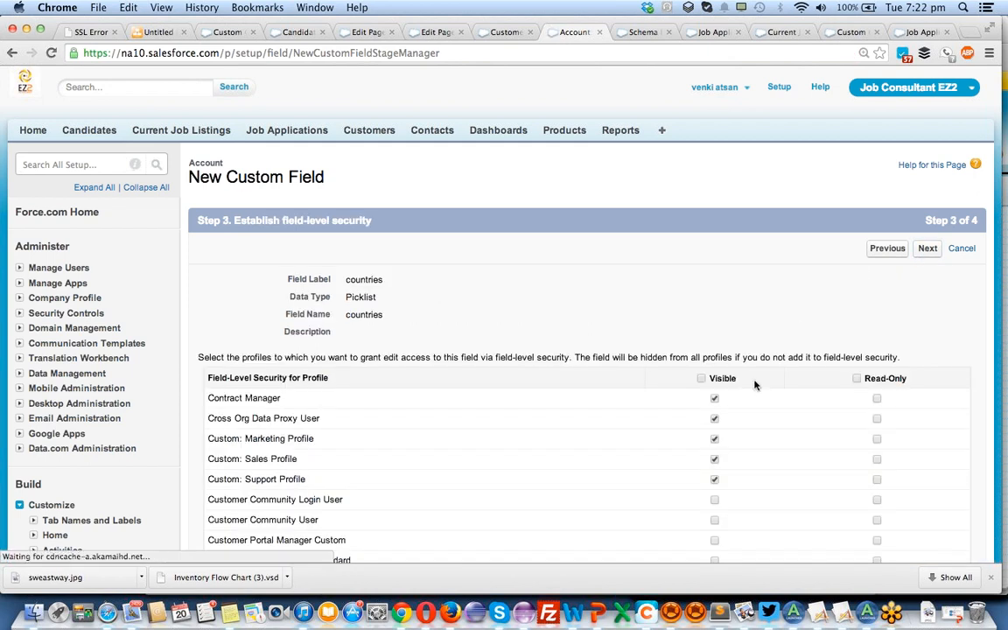
{"action": "left_click", "coordinate": [700, 378]}
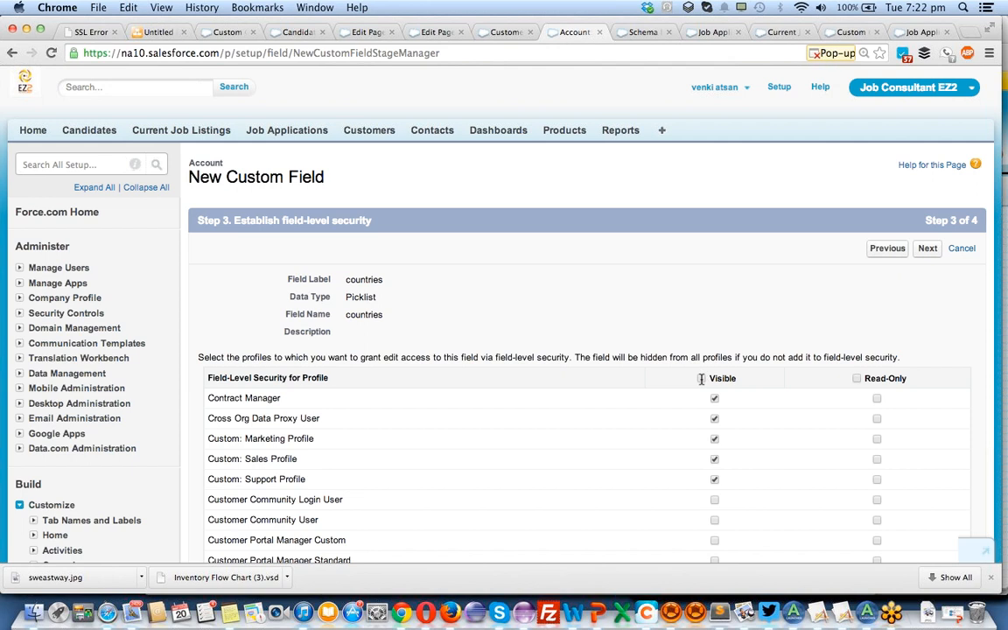
{"action": "left_click", "coordinate": [927, 250]}
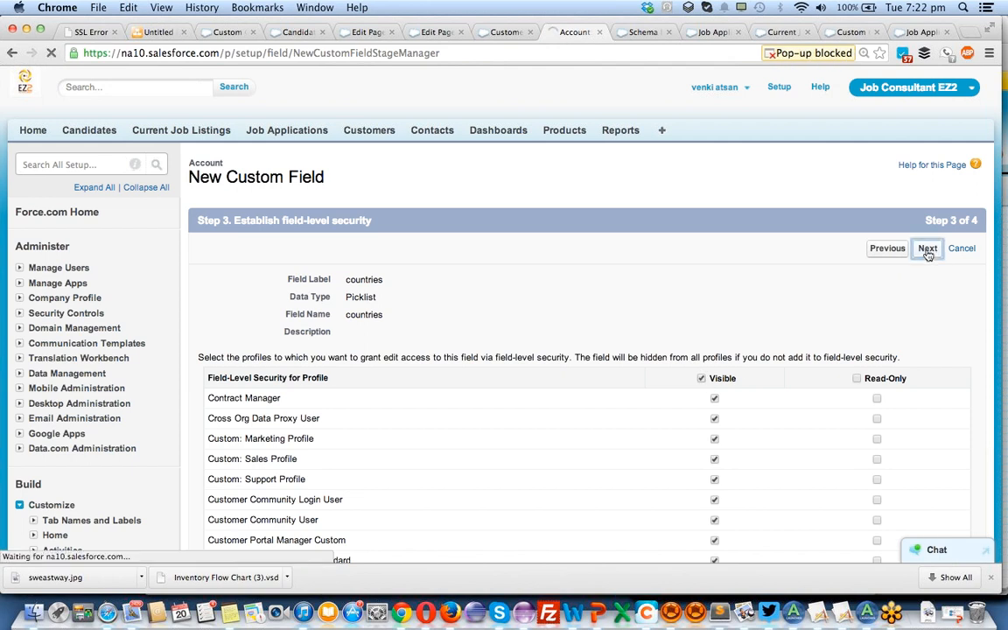
{"action": "left_click", "coordinate": [925, 251]}
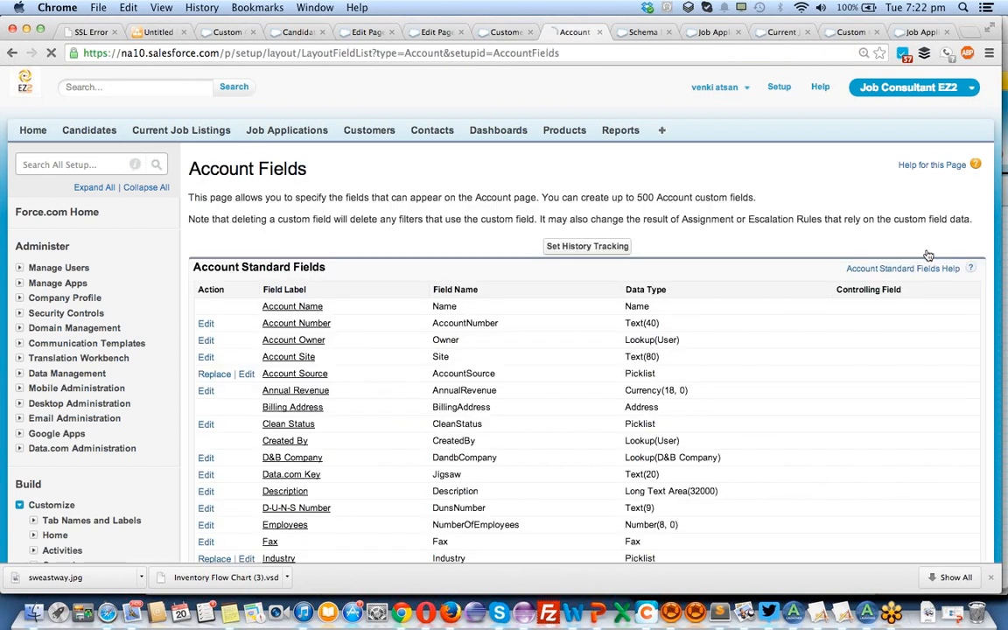
Create an Account field dependency with region as controlling field and countries as dependent field, and continue to its filter rules.
{"action": "scroll", "coordinate": [599, 404], "scroll_direction": "down", "scroll_amount": 2}
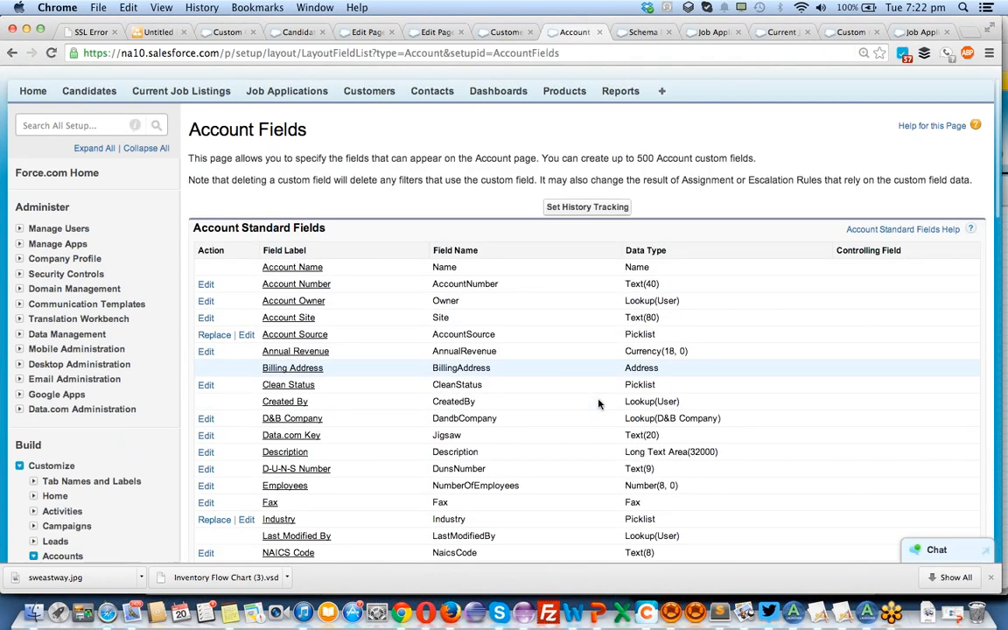
{"action": "scroll", "coordinate": [599, 404], "scroll_direction": "down", "scroll_amount": 10}
{"action": "scroll", "coordinate": [598, 403], "scroll_direction": "down", "scroll_amount": 3}
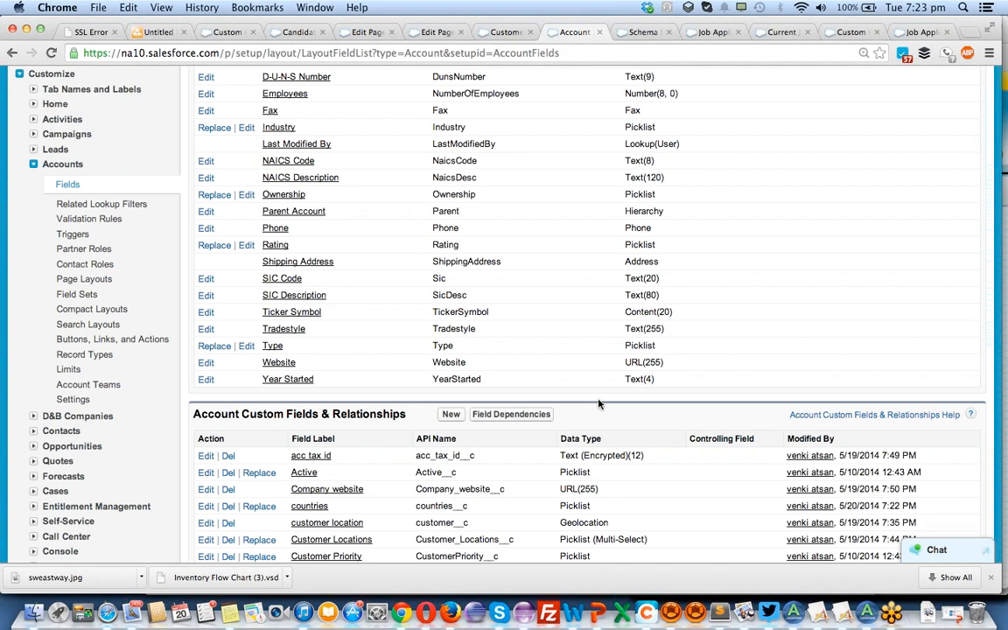
{"action": "left_click", "coordinate": [518, 415]}
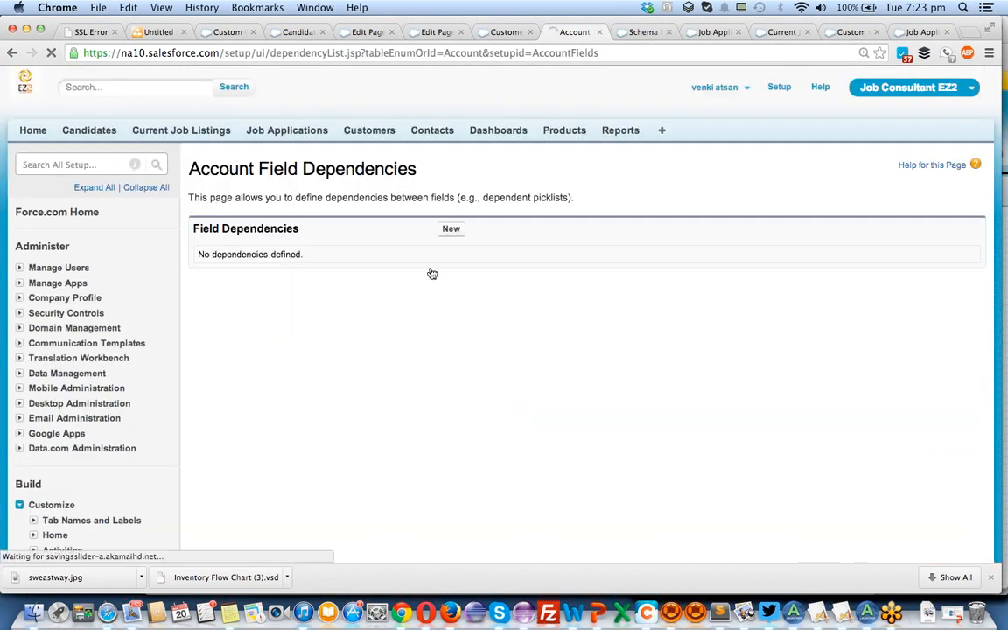
{"action": "left_click", "coordinate": [450, 229]}
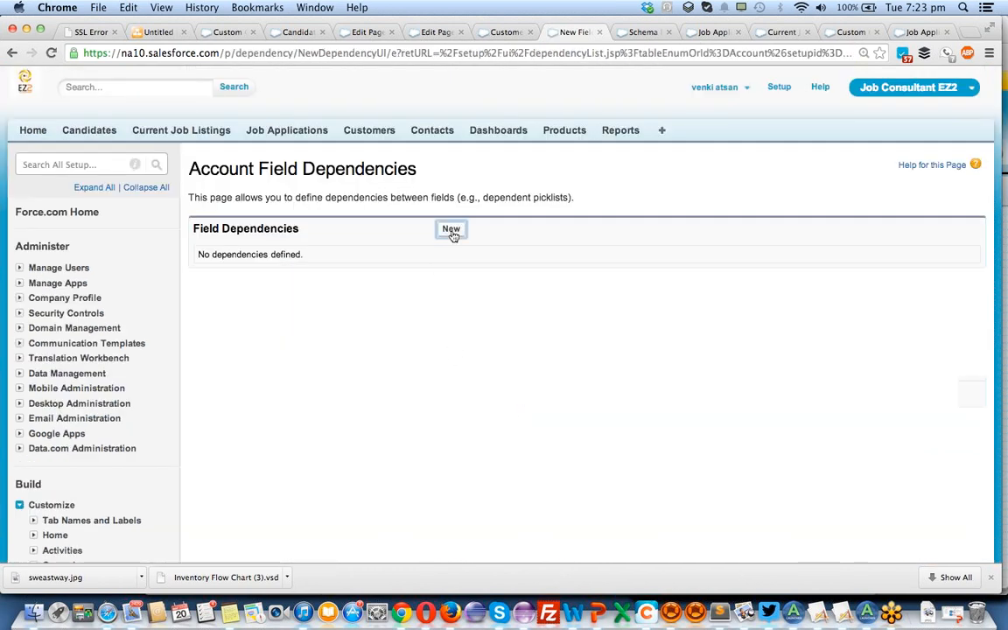
{"action": "left_click", "coordinate": [421, 336]}
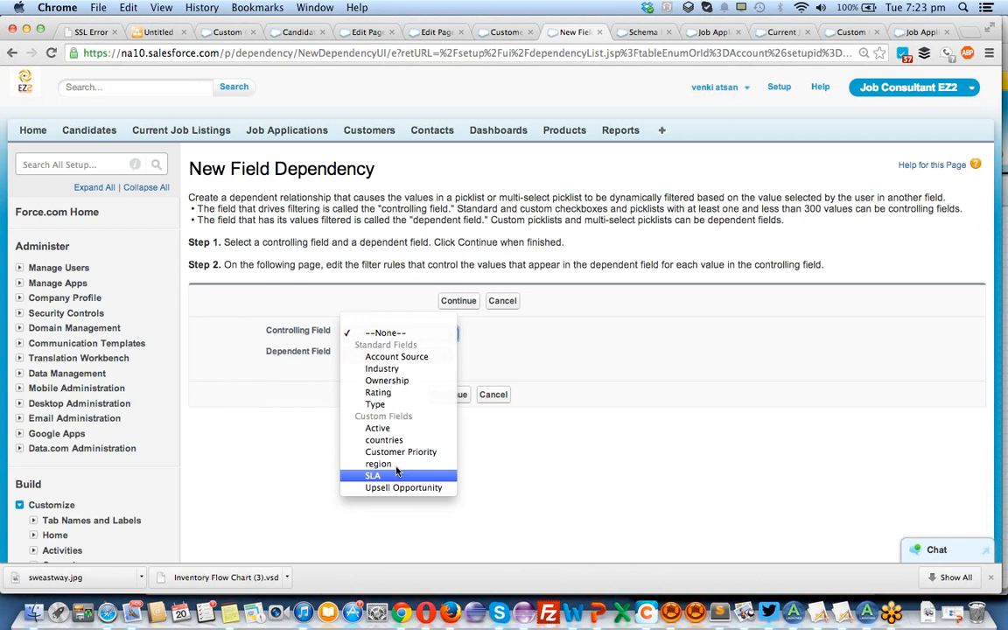
{"action": "left_click", "coordinate": [395, 463]}
{"action": "left_click", "coordinate": [401, 357]}
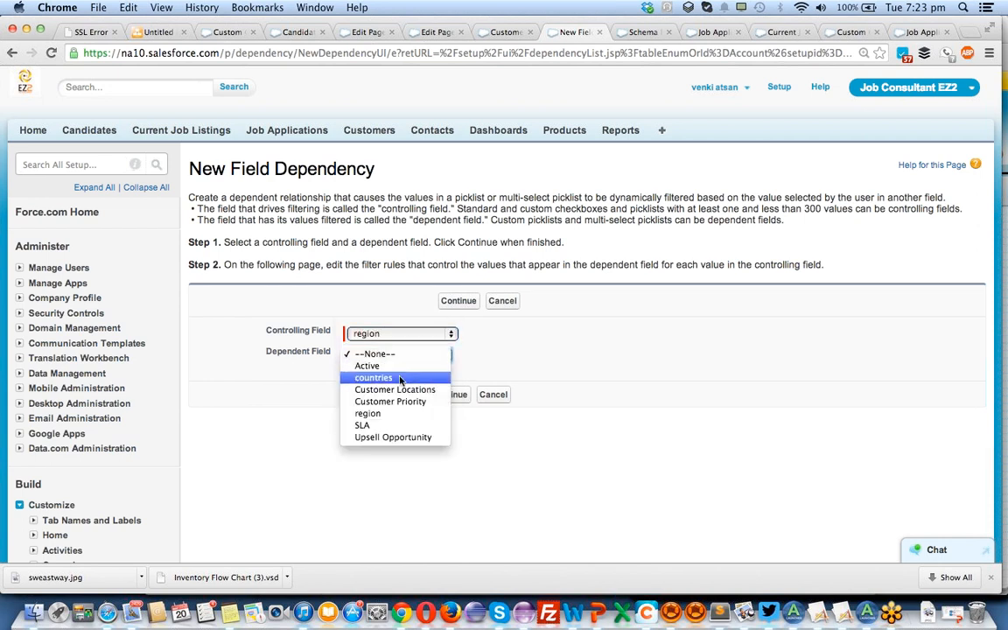
{"action": "left_click", "coordinate": [400, 378]}
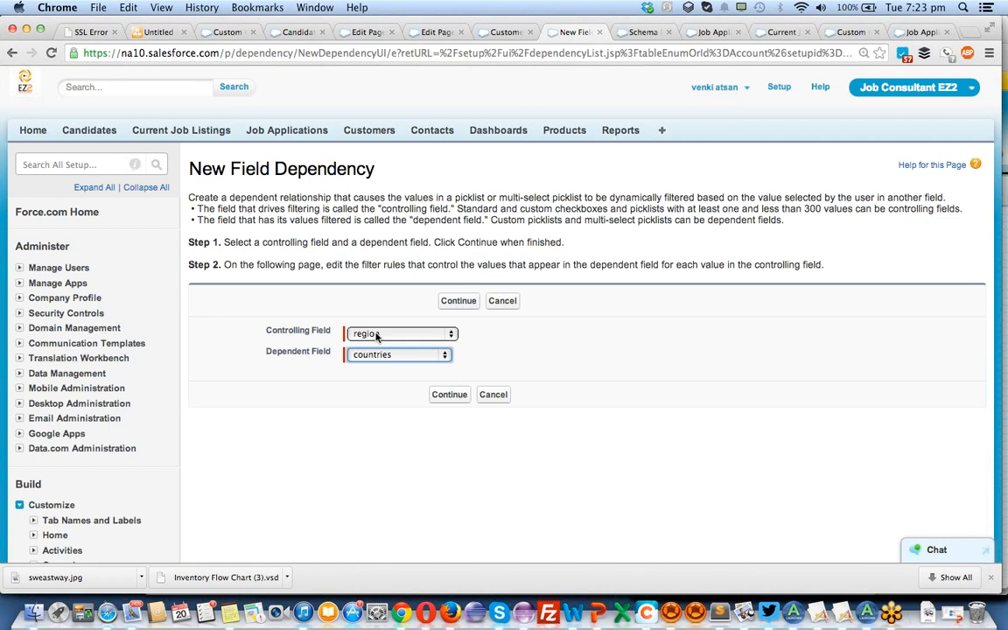
{"action": "left_click", "coordinate": [448, 394]}
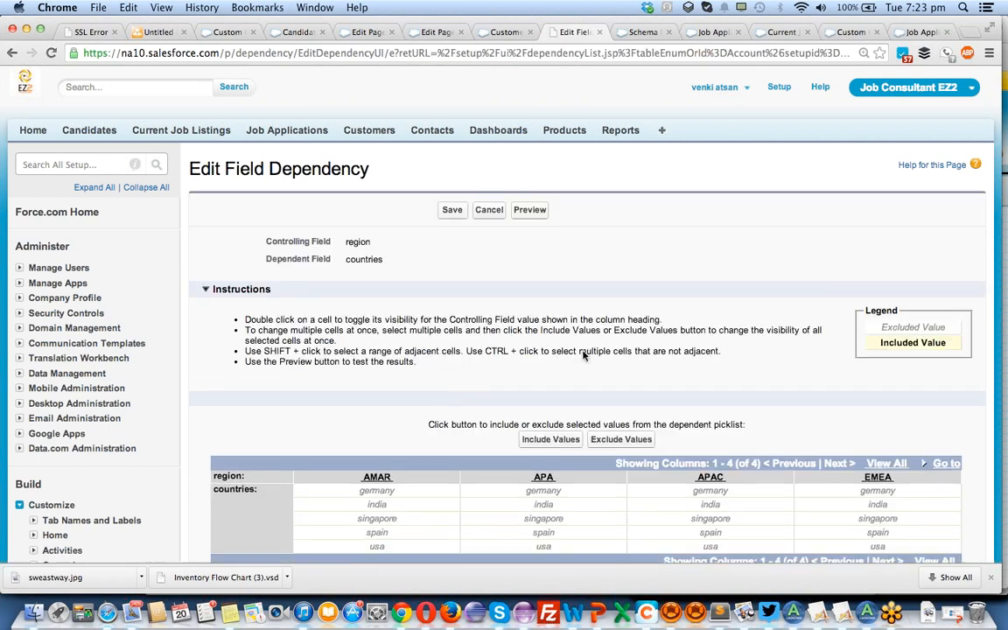
Include usa as a countries value for the EMEA region.
{"action": "scroll", "coordinate": [582, 352], "scroll_direction": "down", "scroll_amount": 3}
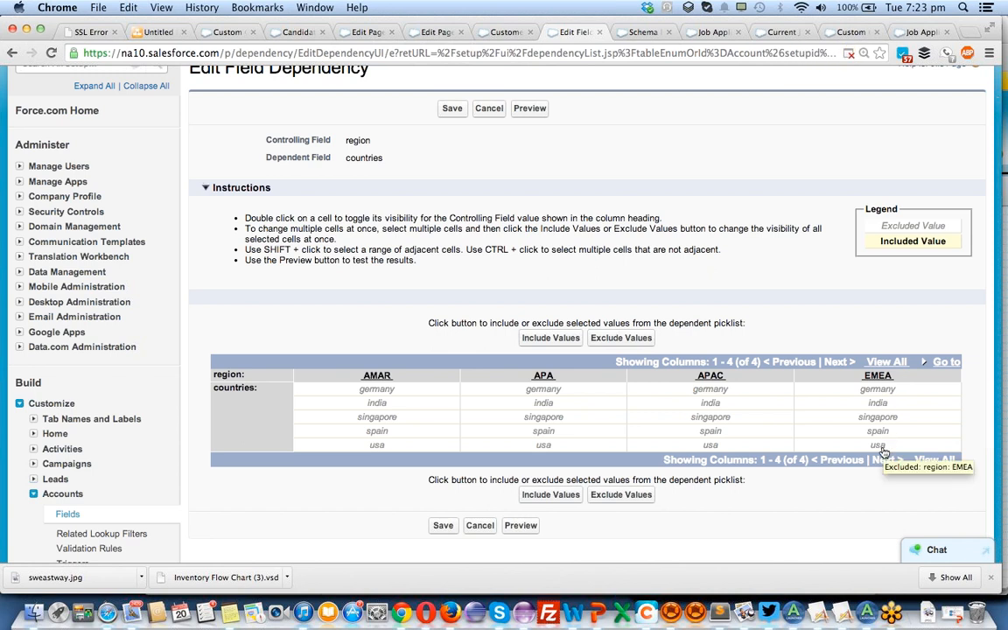
{"action": "left_click", "coordinate": [880, 448]}
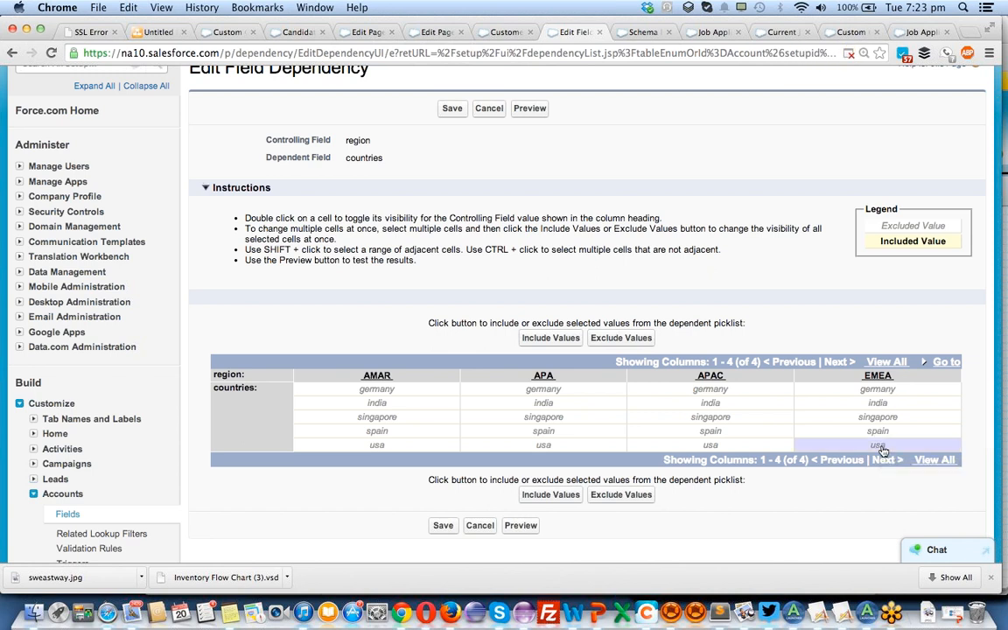
{"action": "left_click", "coordinate": [727, 405]}
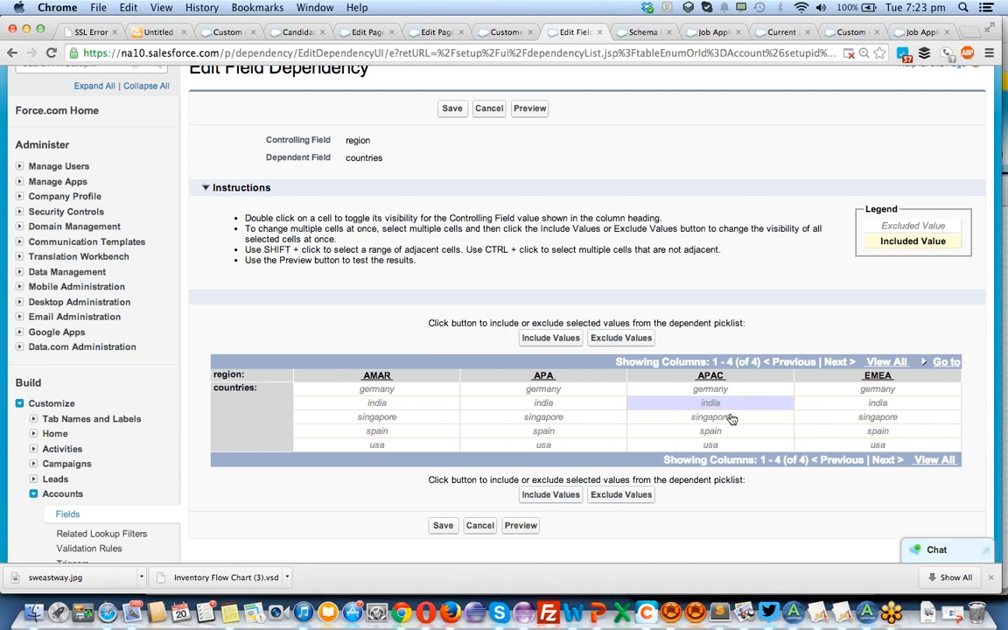
{"action": "left_click", "coordinate": [888, 447]}
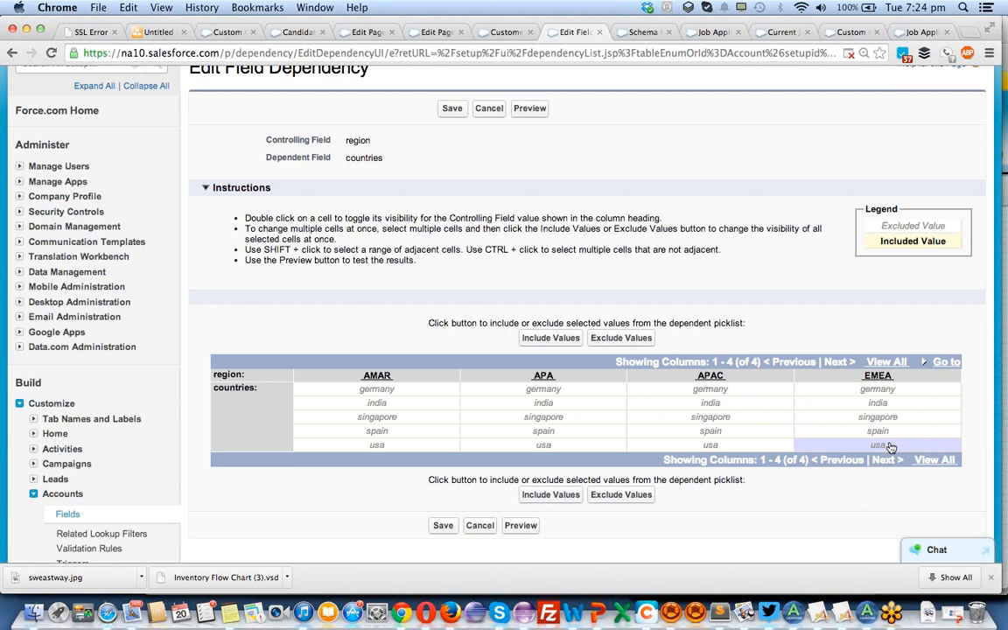
{"action": "left_click", "coordinate": [551, 496]}
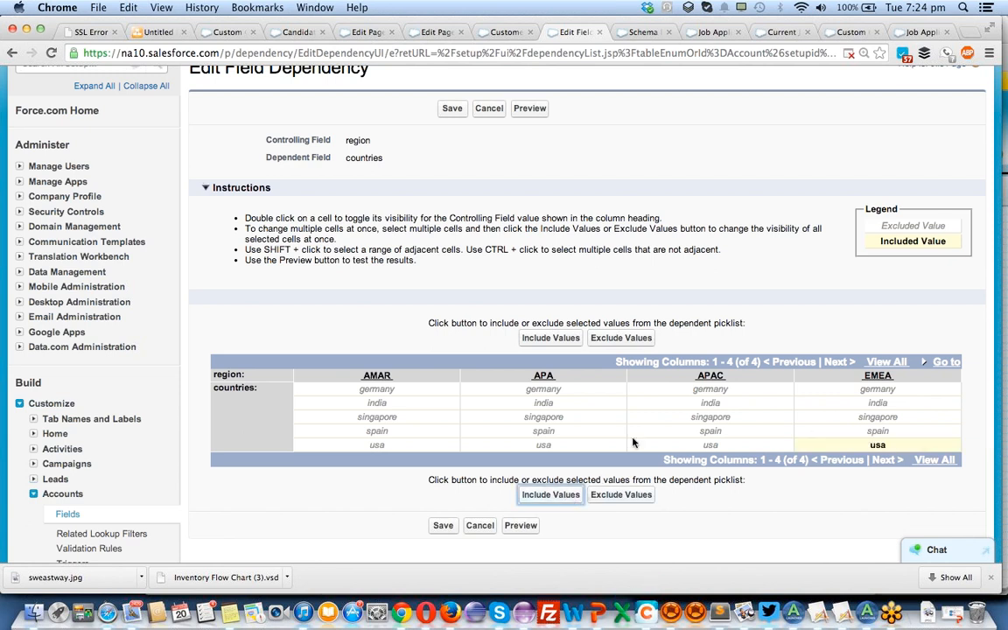
Include india and singapore together as countries values for the APAC region.
{"action": "left_click", "coordinate": [709, 404]}
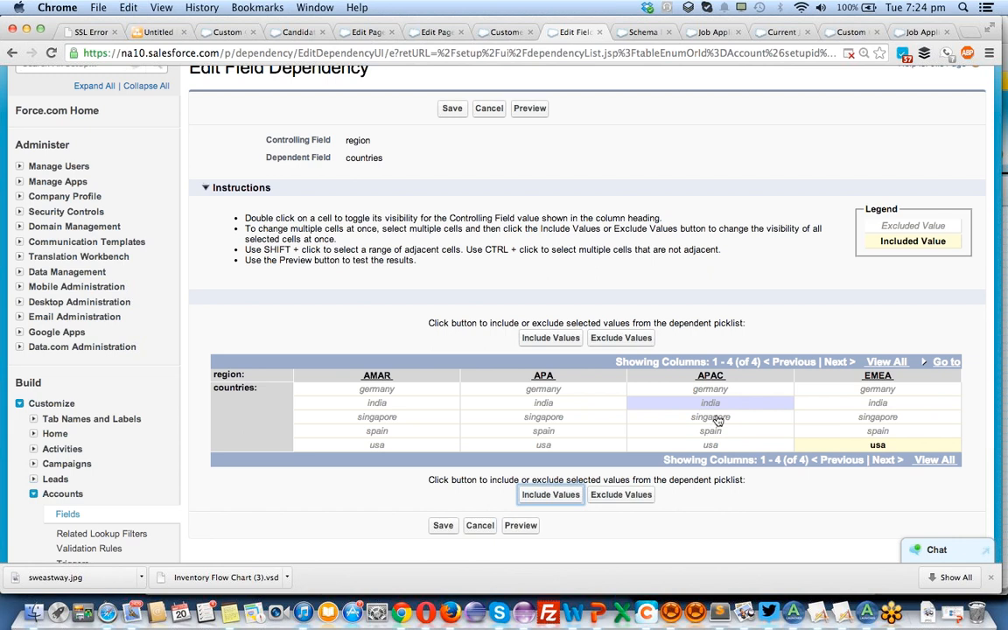
{"action": "left_click", "coordinate": [717, 419]}
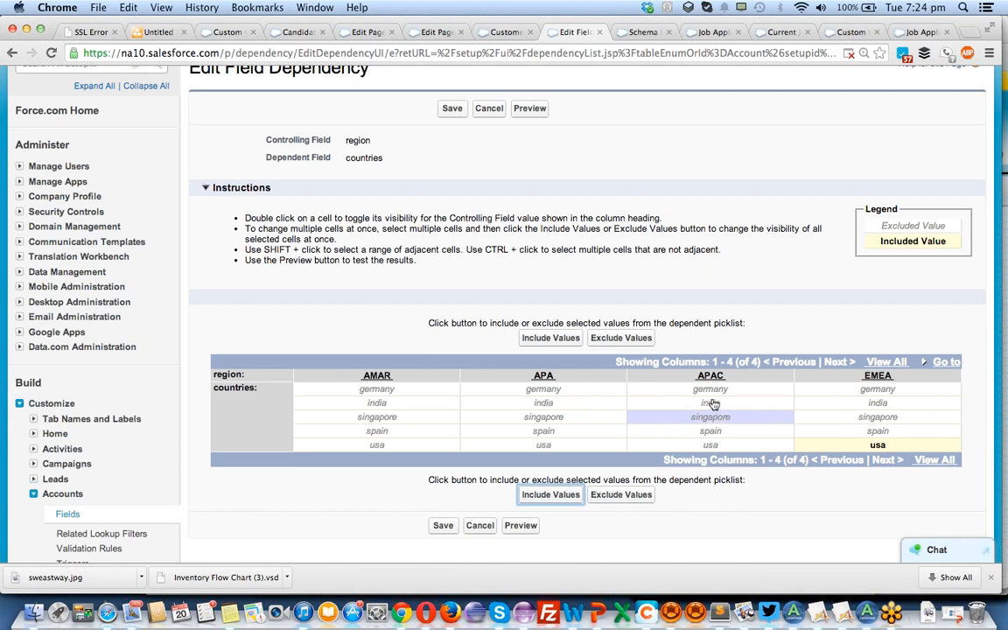
{"action": "left_click", "coordinate": [714, 405], "text": "shift"}
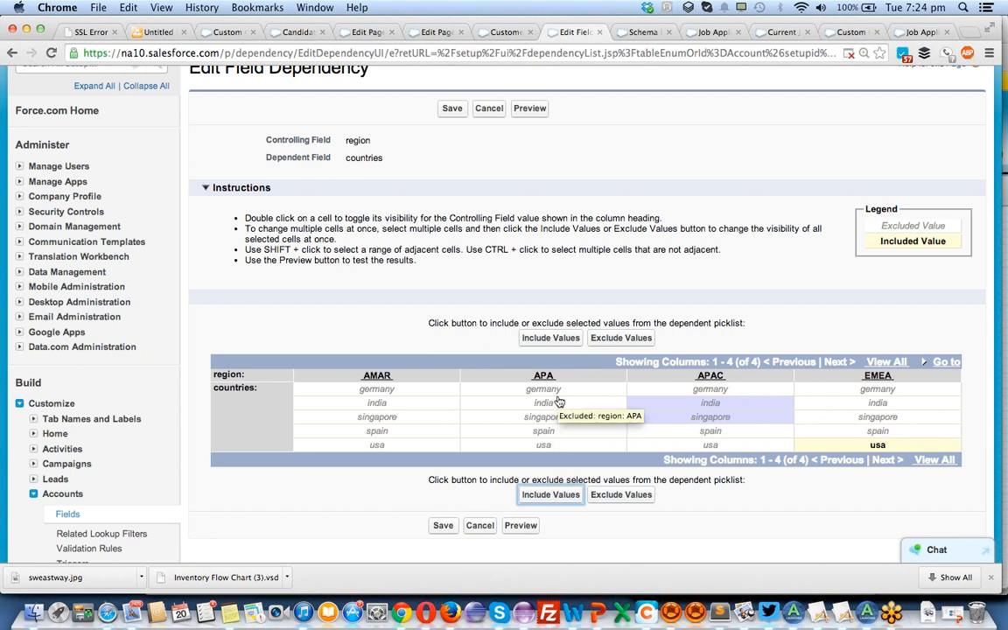
{"action": "left_click", "coordinate": [551, 432]}
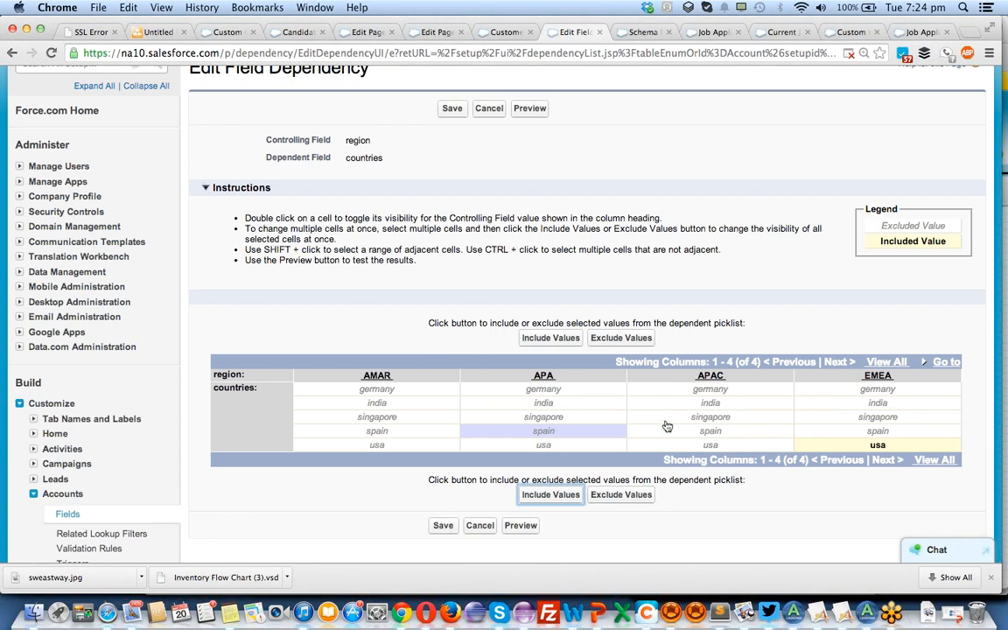
{"action": "left_click", "coordinate": [712, 418]}
{"action": "left_click", "coordinate": [714, 405], "text": "shift"}
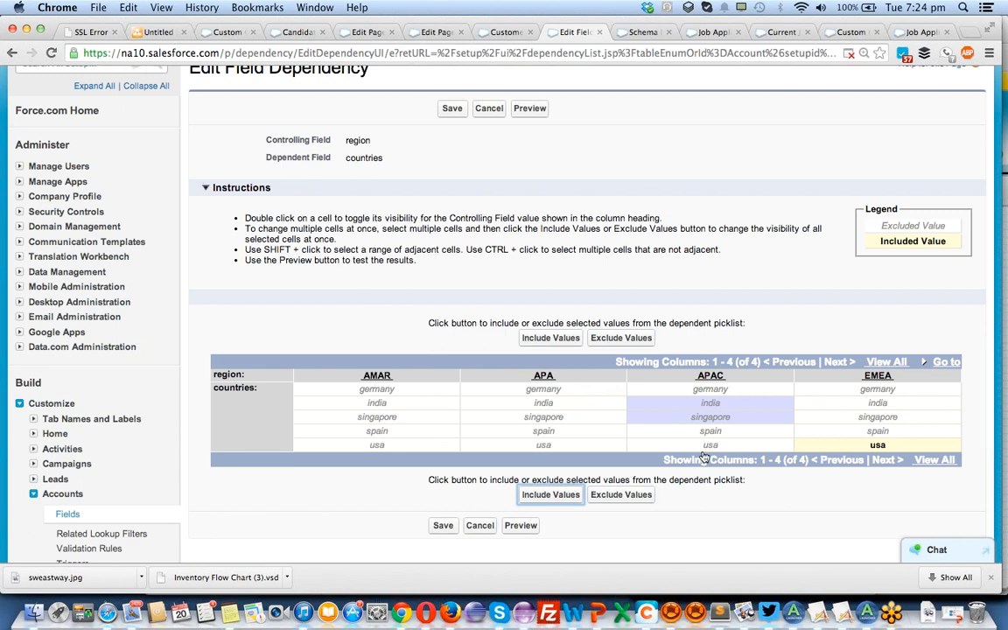
{"action": "left_click", "coordinate": [559, 496]}
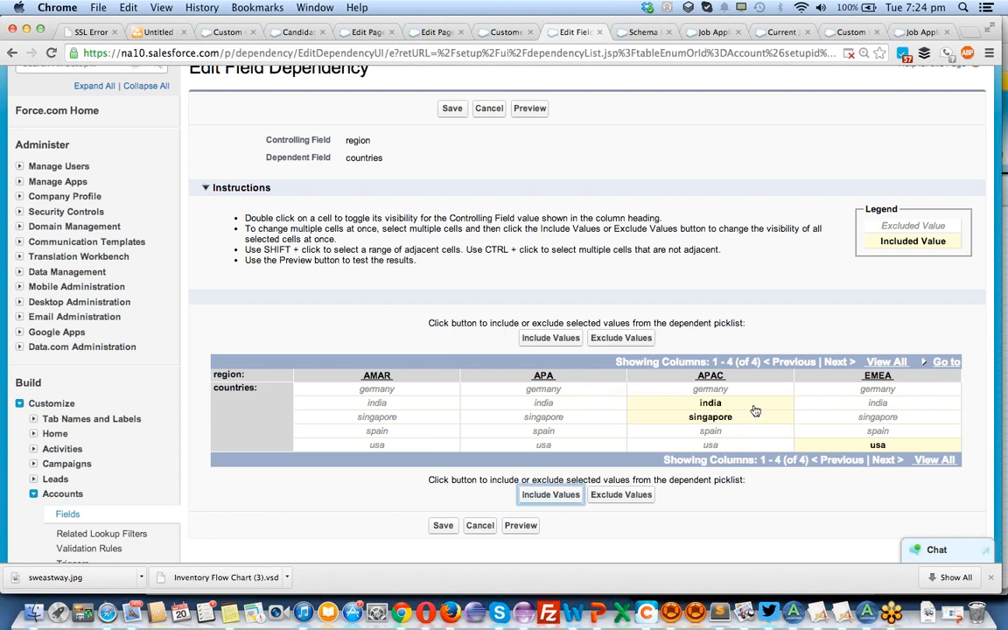
Include spain for the APA region and germany for the AMAR region.
{"action": "left_click", "coordinate": [544, 432]}
{"action": "left_click", "coordinate": [548, 497]}
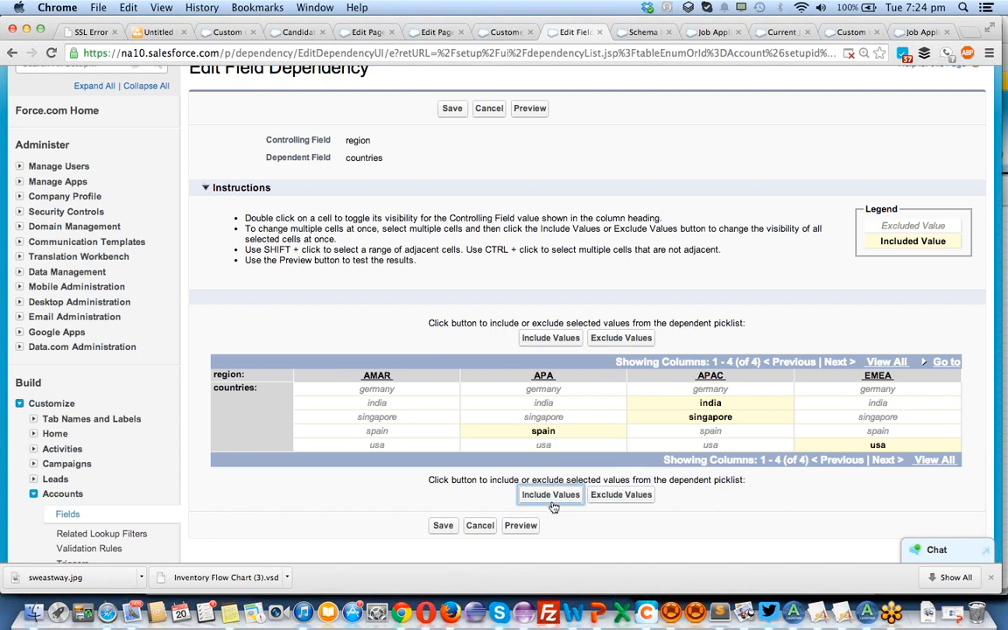
{"action": "left_click", "coordinate": [385, 393]}
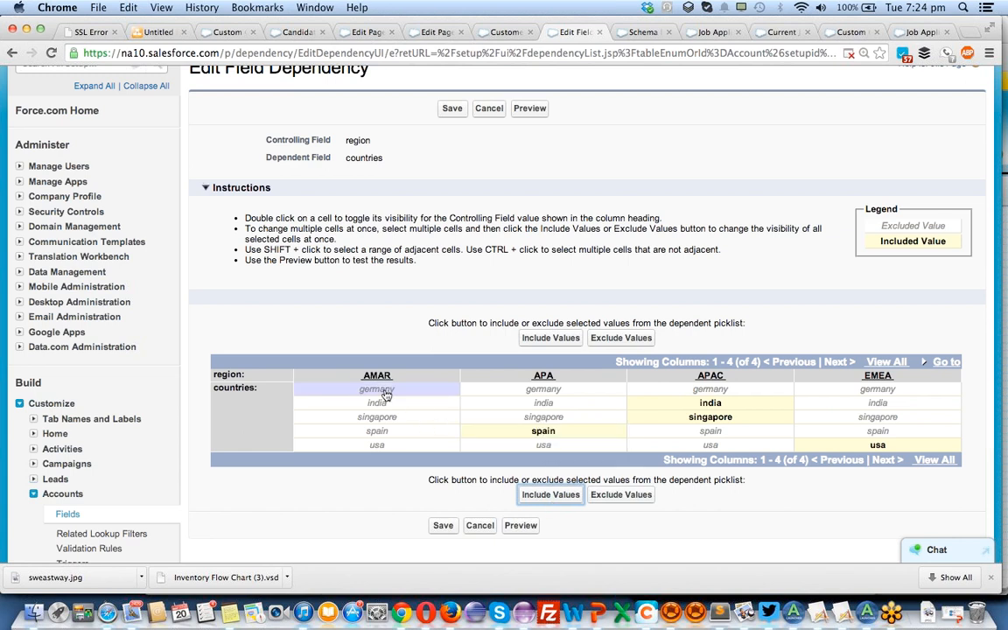
{"action": "left_click", "coordinate": [550, 495]}
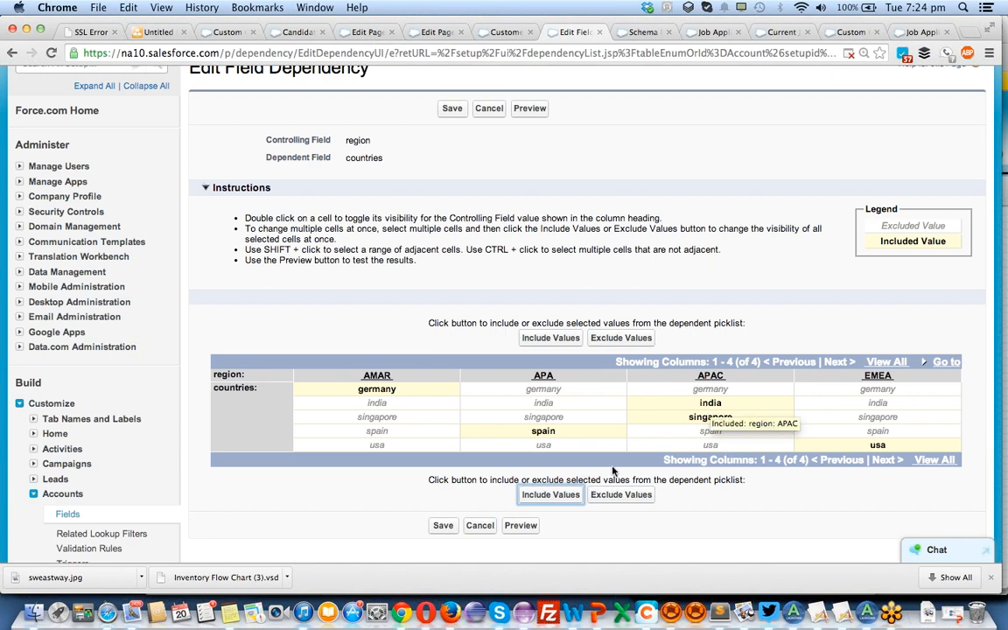
Preview the dependent picklist and check which countries are offered for the APAC and EMEA regions.
{"action": "left_click", "coordinate": [516, 529]}
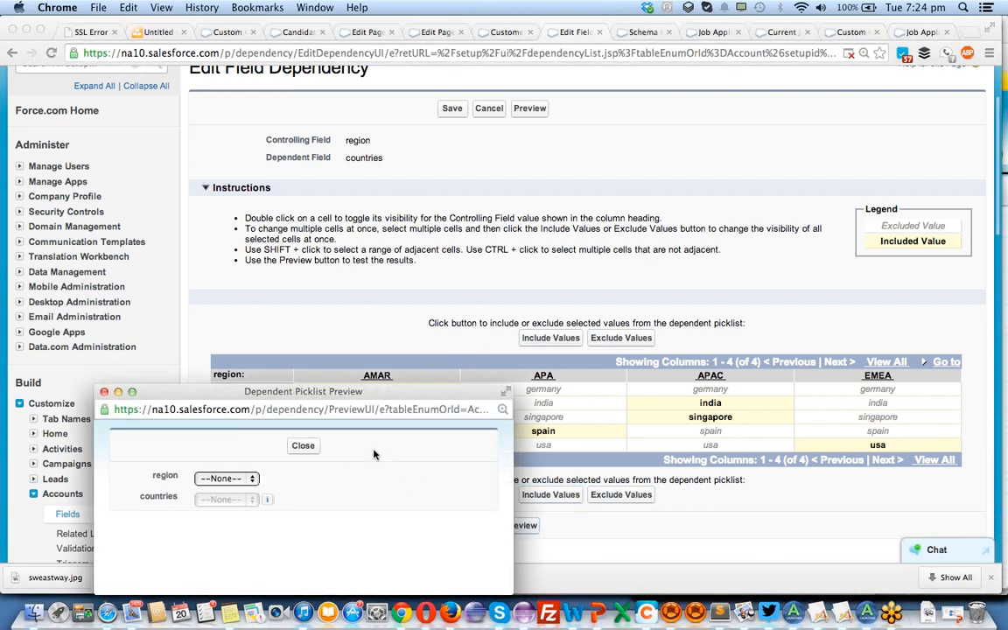
{"action": "left_click_drag", "start_coordinate": [361, 393], "coordinate": [583, 161]}
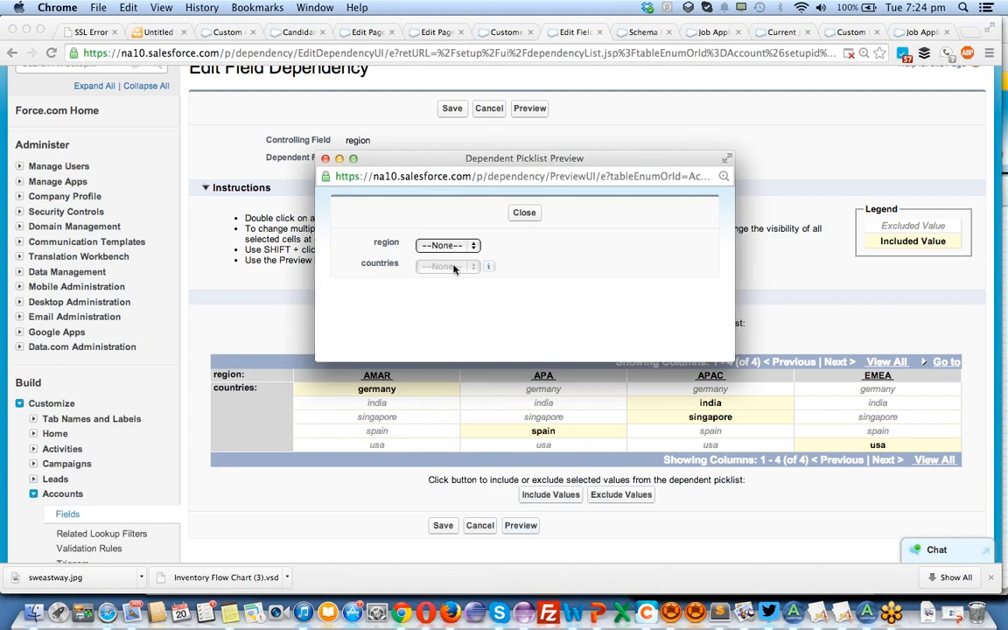
{"action": "left_click", "coordinate": [468, 247]}
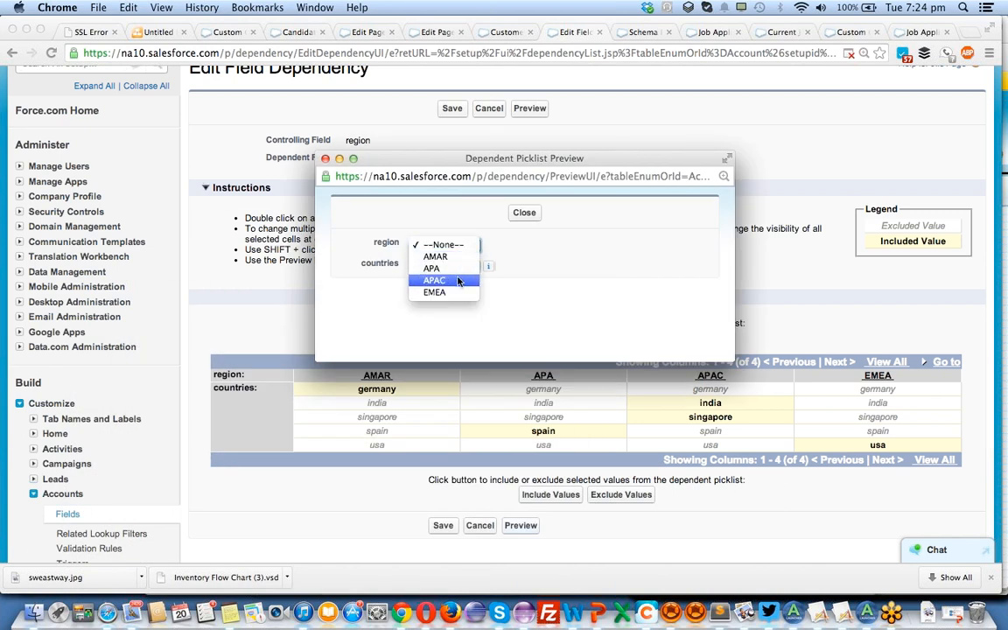
{"action": "left_click", "coordinate": [446, 280]}
{"action": "left_click", "coordinate": [462, 268]}
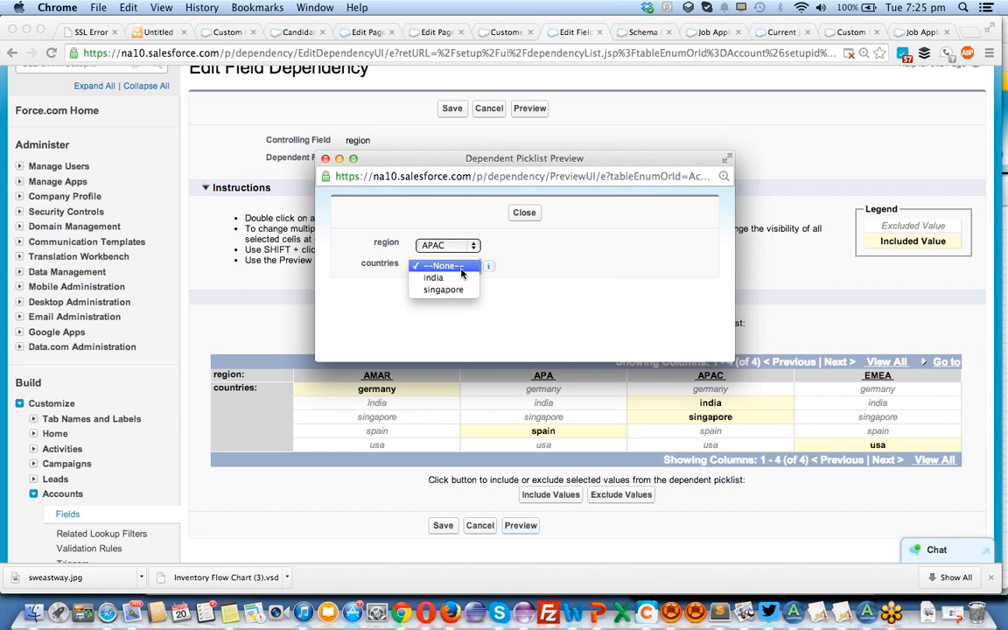
{"action": "left_click", "coordinate": [448, 247]}
{"action": "left_click", "coordinate": [448, 247]}
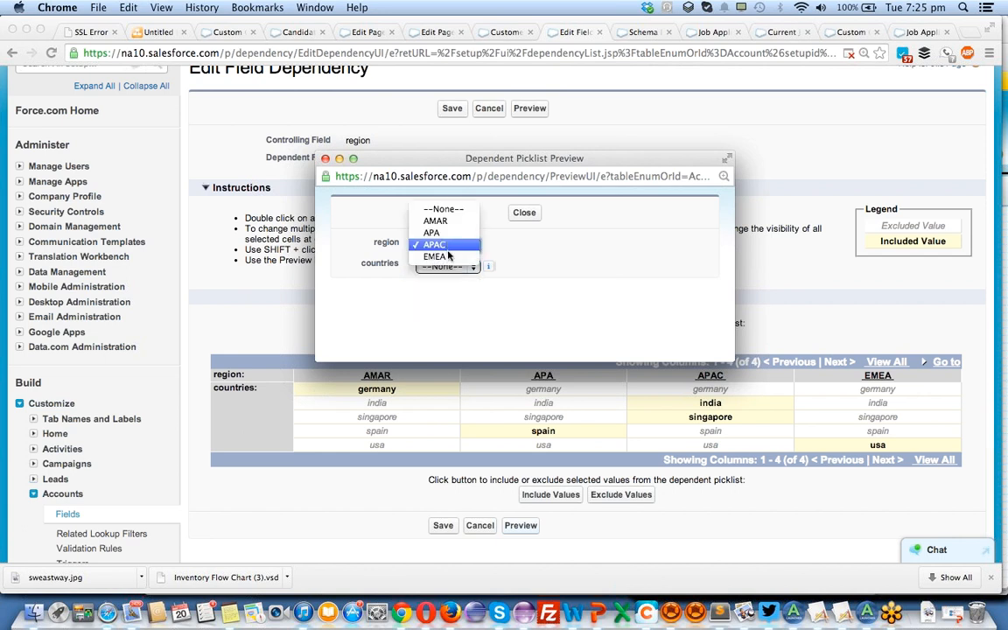
{"action": "left_click", "coordinate": [450, 259]}
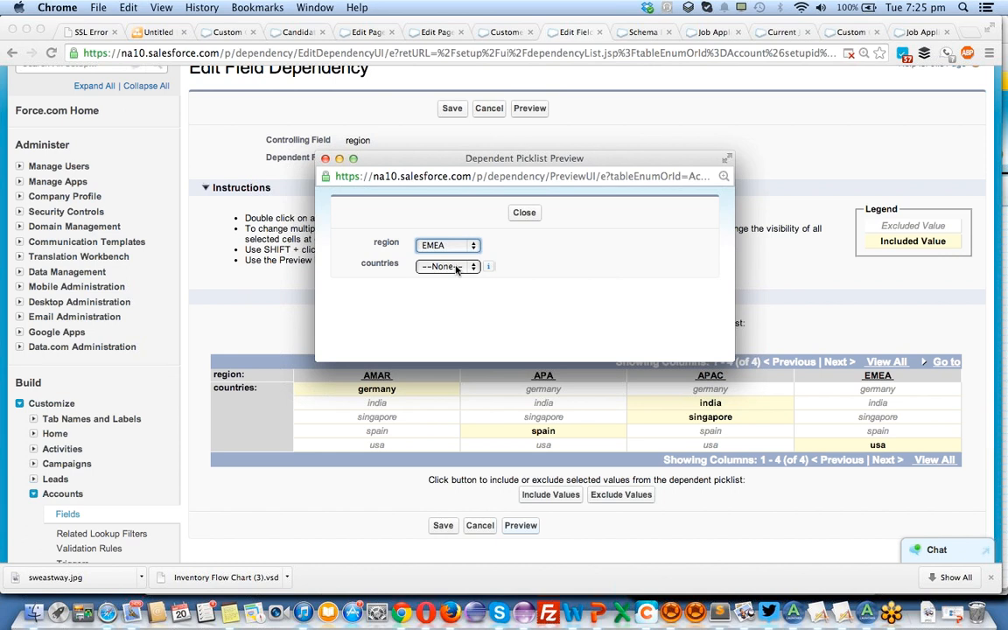
{"action": "left_click", "coordinate": [456, 269]}
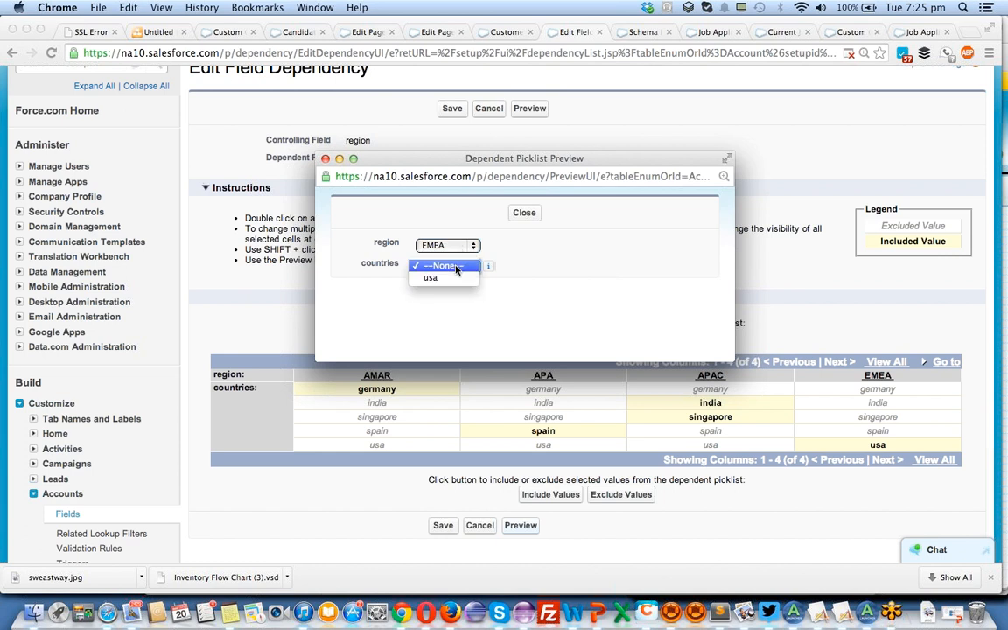
Switch the previewed region to AMAR and check which countries the dependent picklist offers for it.
{"action": "left_click", "coordinate": [456, 268]}
{"action": "left_click", "coordinate": [449, 243]}
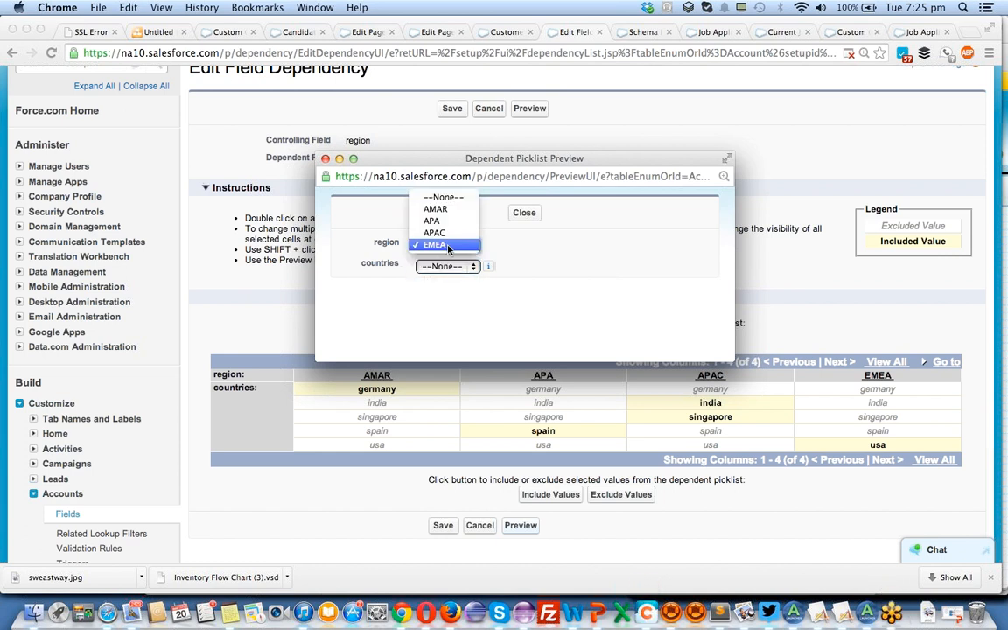
{"action": "left_click", "coordinate": [445, 210]}
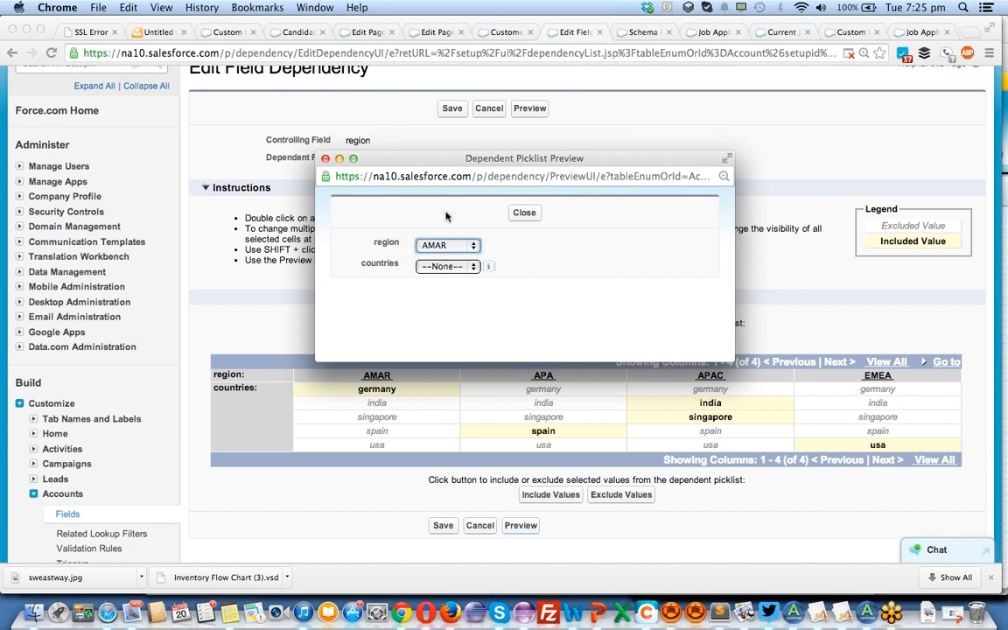
{"action": "left_click", "coordinate": [459, 266]}
{"action": "left_click", "coordinate": [450, 266]}
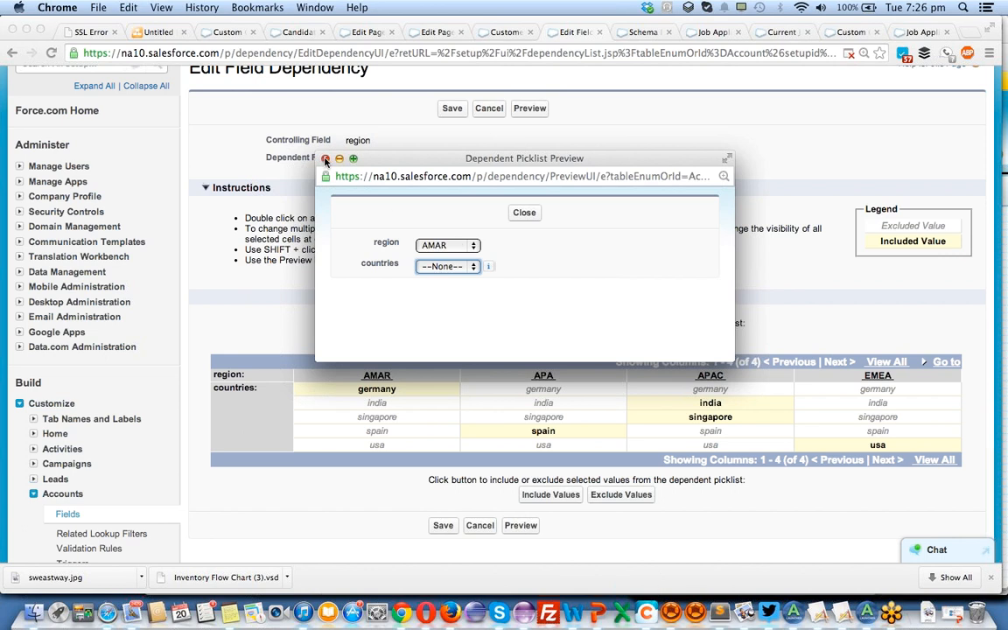
Close the dependent picklist preview and save the region–countries field dependency.
{"action": "left_click", "coordinate": [325, 160]}
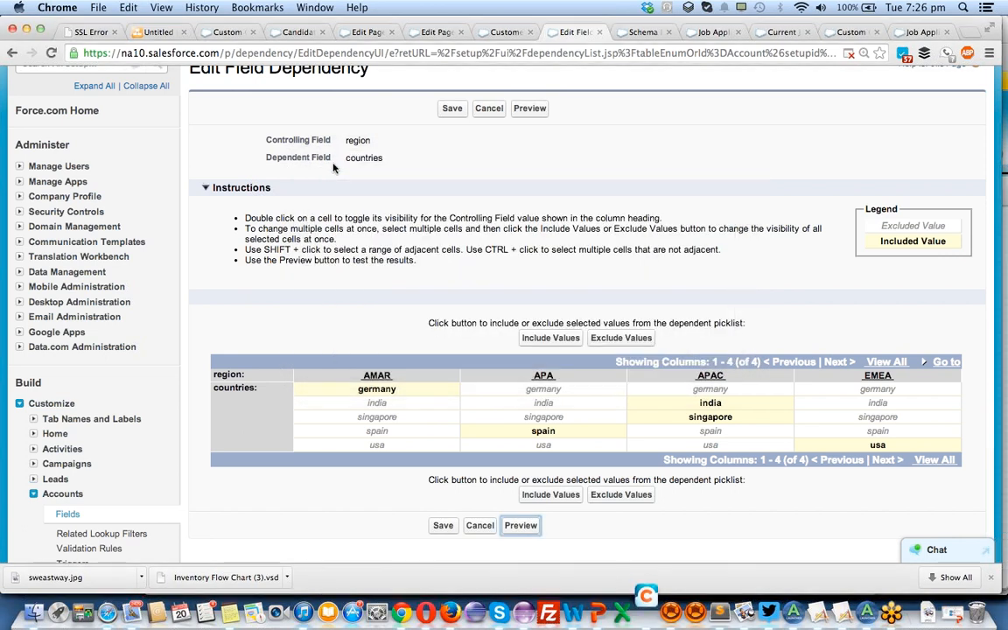
{"action": "left_click", "coordinate": [444, 526]}
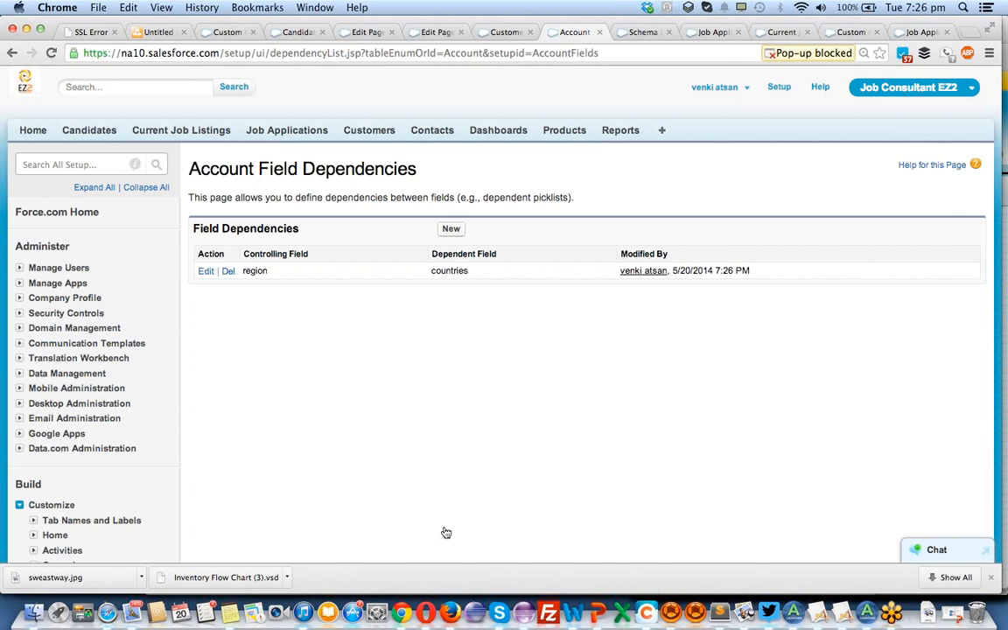
Expand the Leads setup section under Customize and compare its configuration options with those listed for Accounts.
{"action": "scroll", "coordinate": [445, 533], "scroll_direction": "down", "scroll_amount": 2}
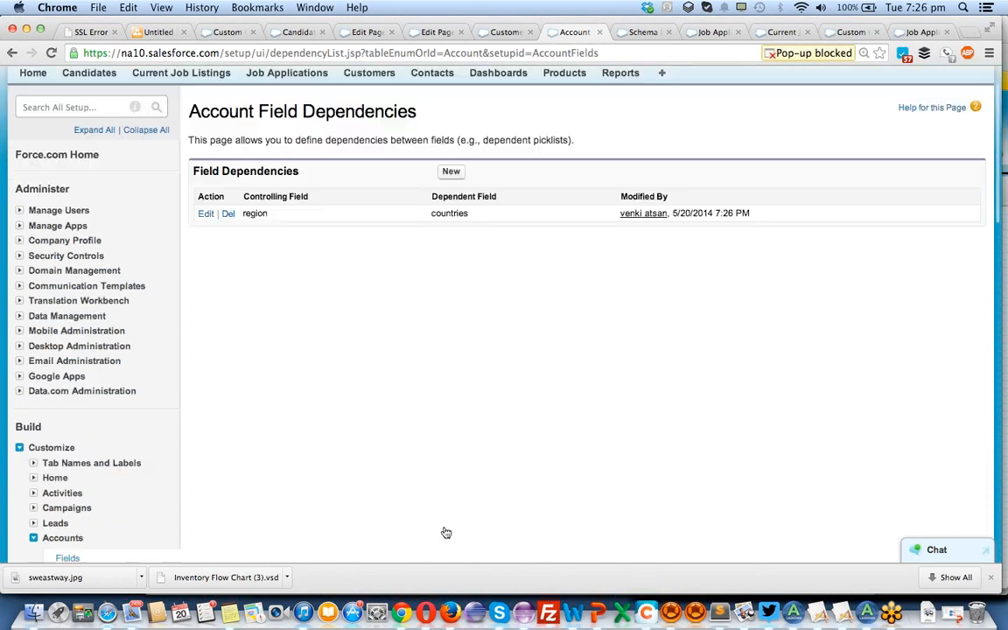
{"action": "scroll", "coordinate": [443, 525], "scroll_direction": "down", "scroll_amount": 4}
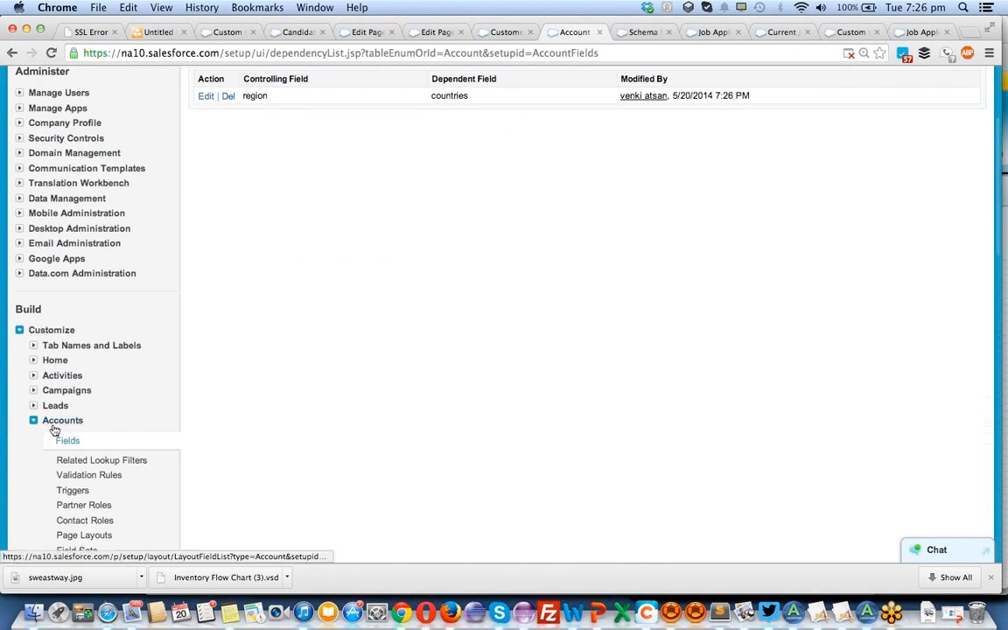
{"action": "left_click", "coordinate": [34, 406]}
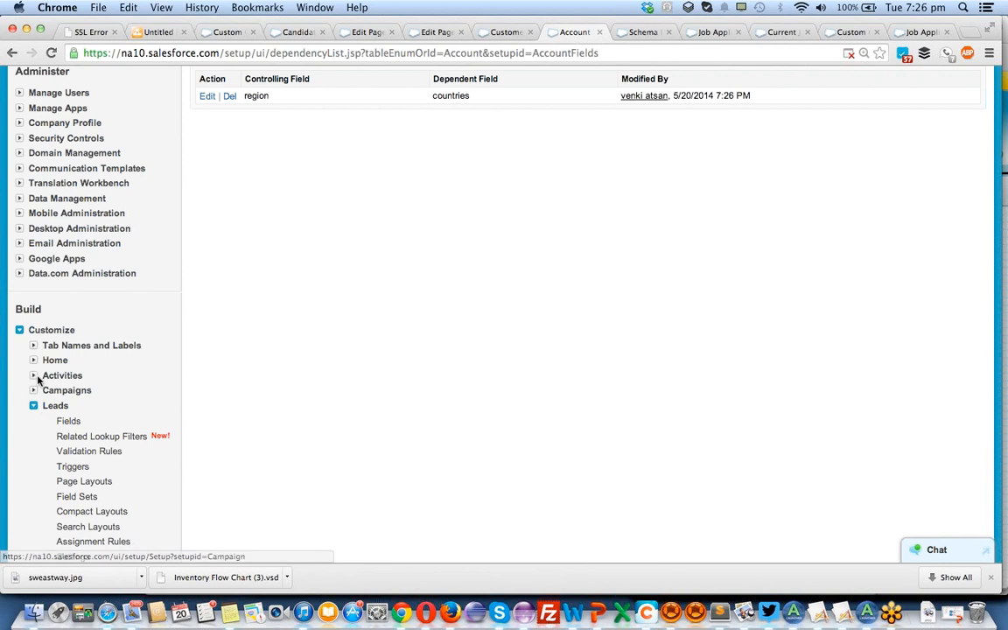
{"action": "scroll", "coordinate": [103, 418], "scroll_direction": "down", "scroll_amount": 4}
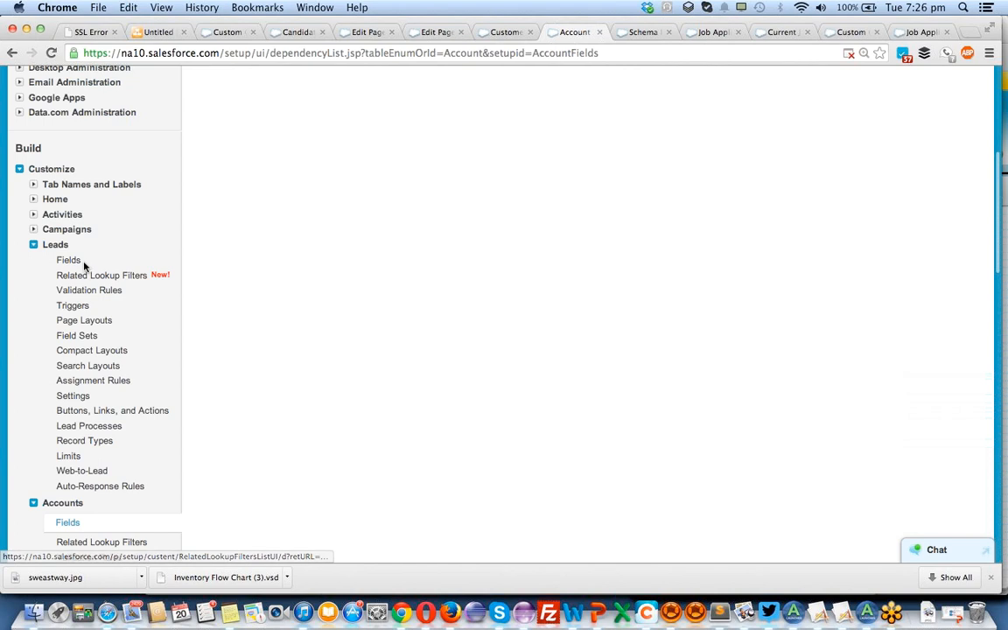
{"action": "scroll", "coordinate": [153, 259], "scroll_direction": "down", "scroll_amount": 4}
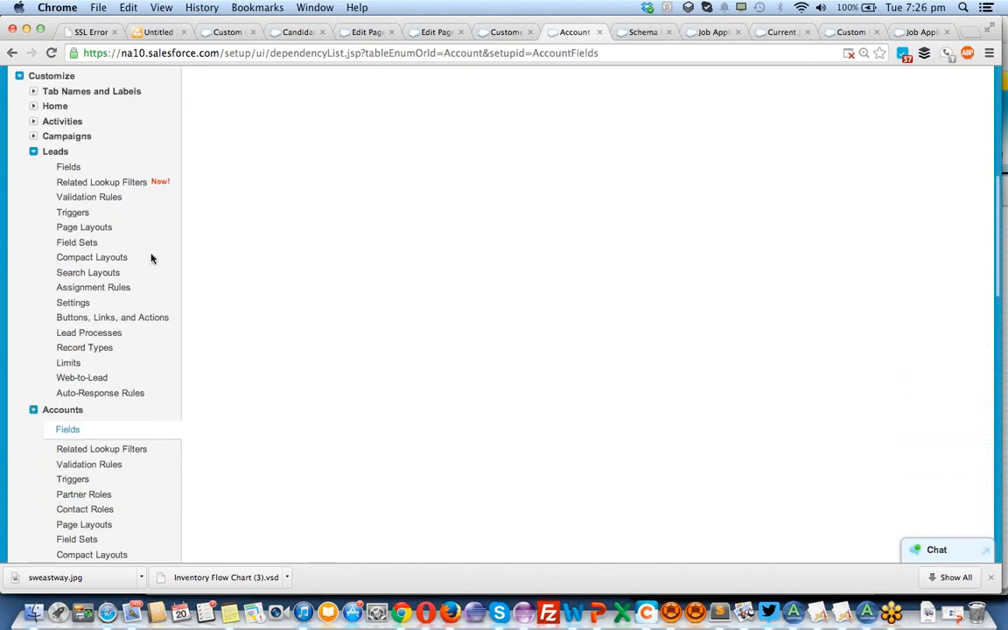
{"action": "scroll", "coordinate": [151, 256], "scroll_direction": "up", "scroll_amount": 3}
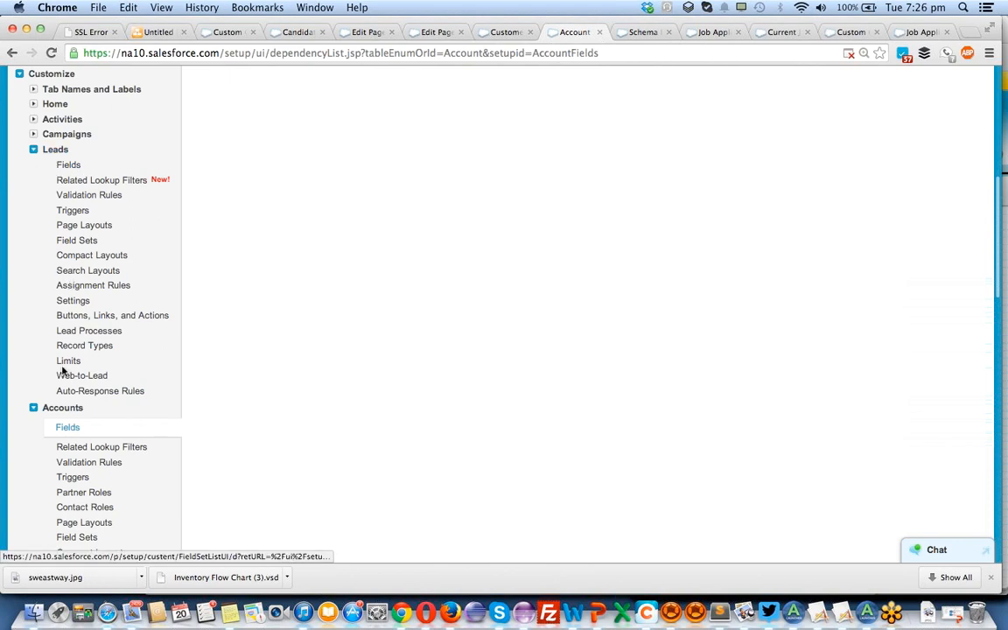
{"action": "scroll", "coordinate": [80, 453], "scroll_direction": "down", "scroll_amount": 4}
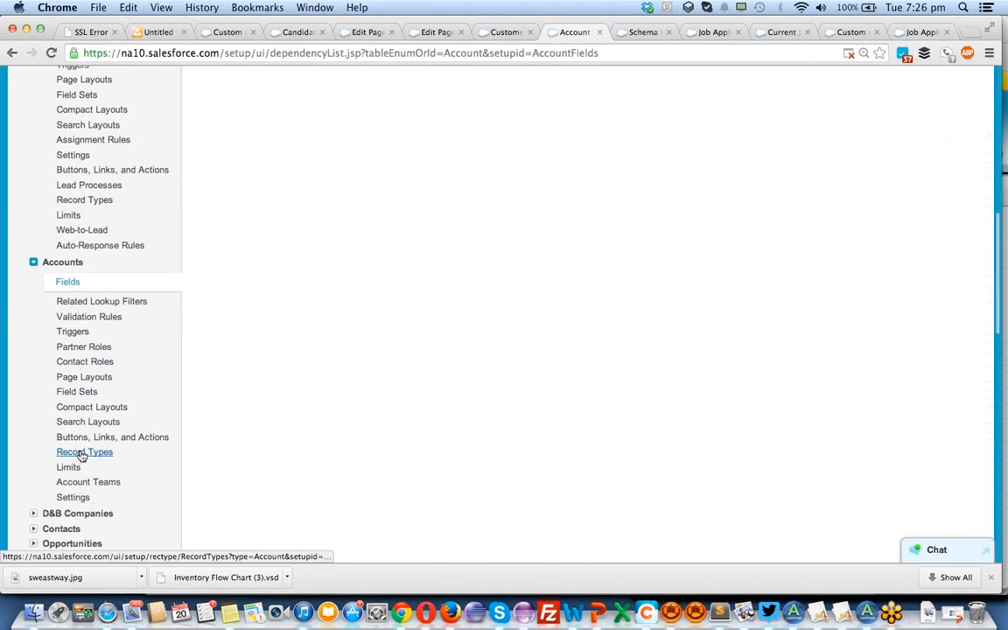
{"action": "scroll", "coordinate": [122, 347], "scroll_direction": "up", "scroll_amount": 2}
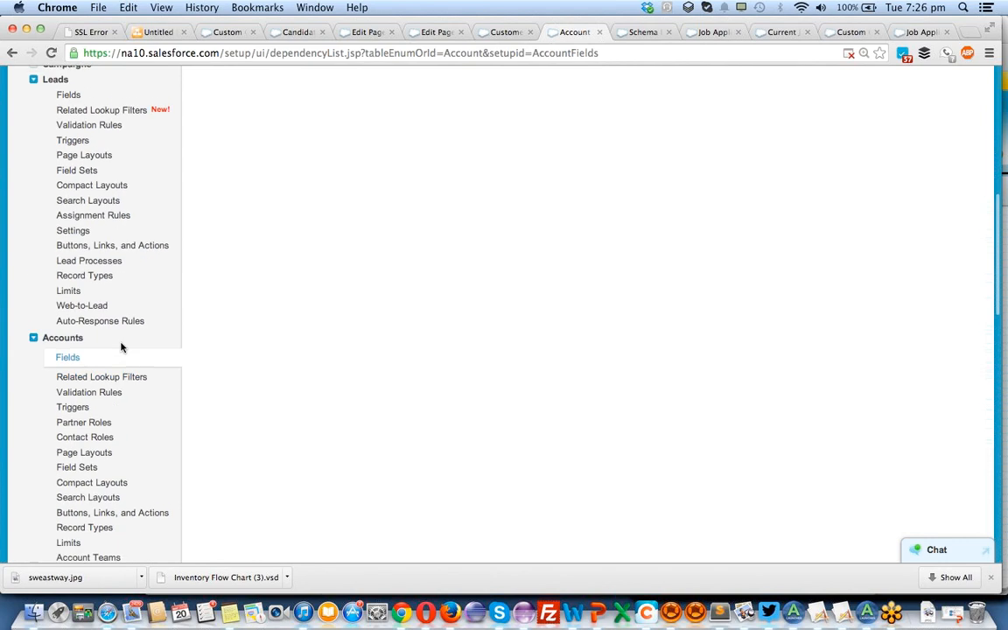
{"action": "scroll", "coordinate": [123, 348], "scroll_direction": "down", "scroll_amount": 1}
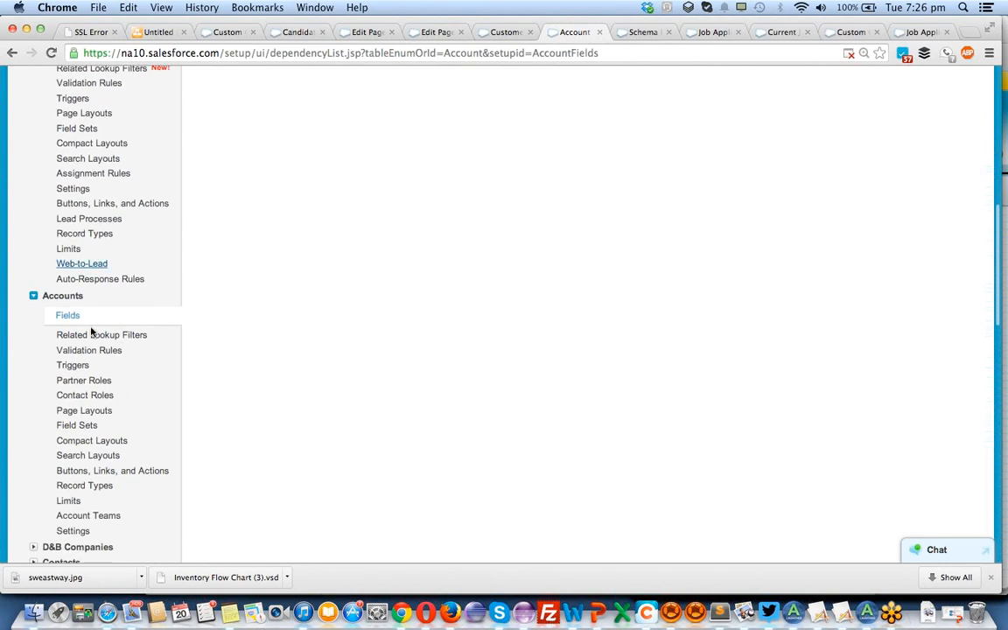
{"action": "scroll", "coordinate": [120, 400], "scroll_direction": "up", "scroll_amount": 3}
{"action": "scroll", "coordinate": [121, 401], "scroll_direction": "up", "scroll_amount": 1}
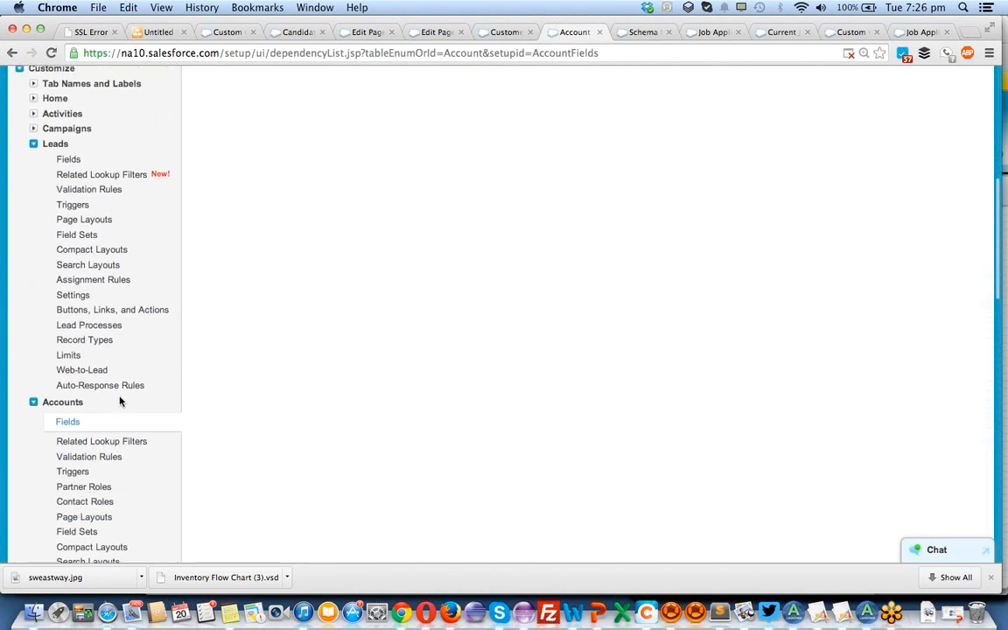
{"action": "scroll", "coordinate": [121, 401], "scroll_direction": "down", "scroll_amount": 2}
{"action": "scroll", "coordinate": [121, 400], "scroll_direction": "down", "scroll_amount": 1}
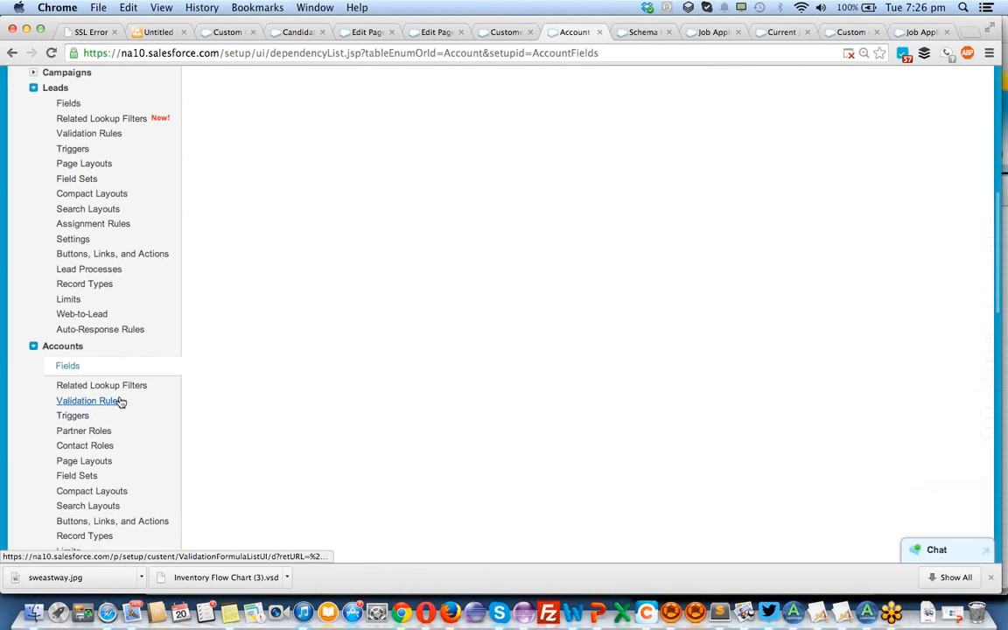
{"action": "scroll", "coordinate": [147, 309], "scroll_direction": "down", "scroll_amount": 1}
{"action": "scroll", "coordinate": [147, 308], "scroll_direction": "down", "scroll_amount": 1}
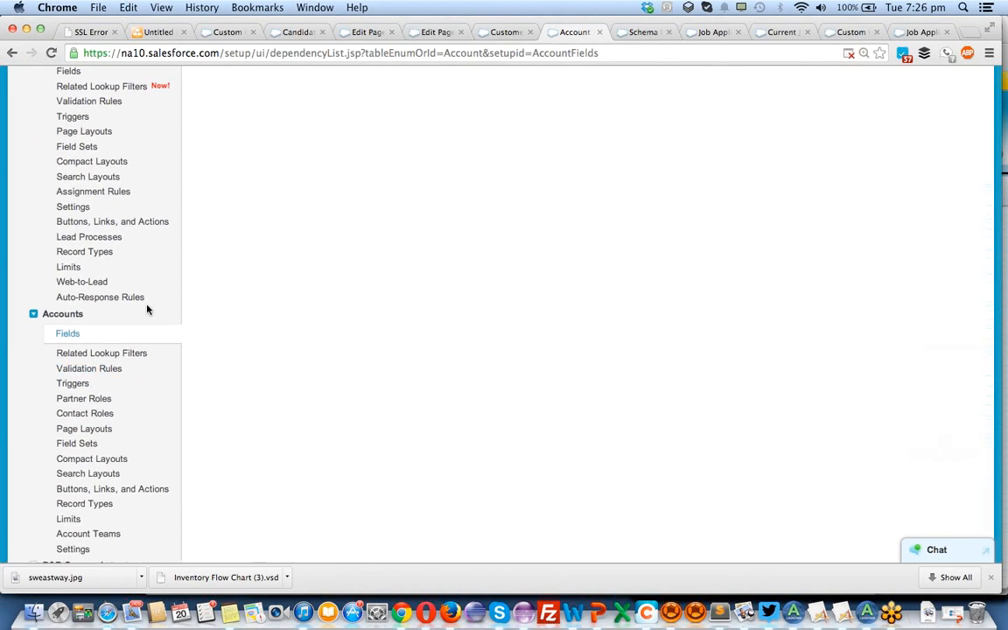
{"action": "scroll", "coordinate": [147, 308], "scroll_direction": "down", "scroll_amount": 5}
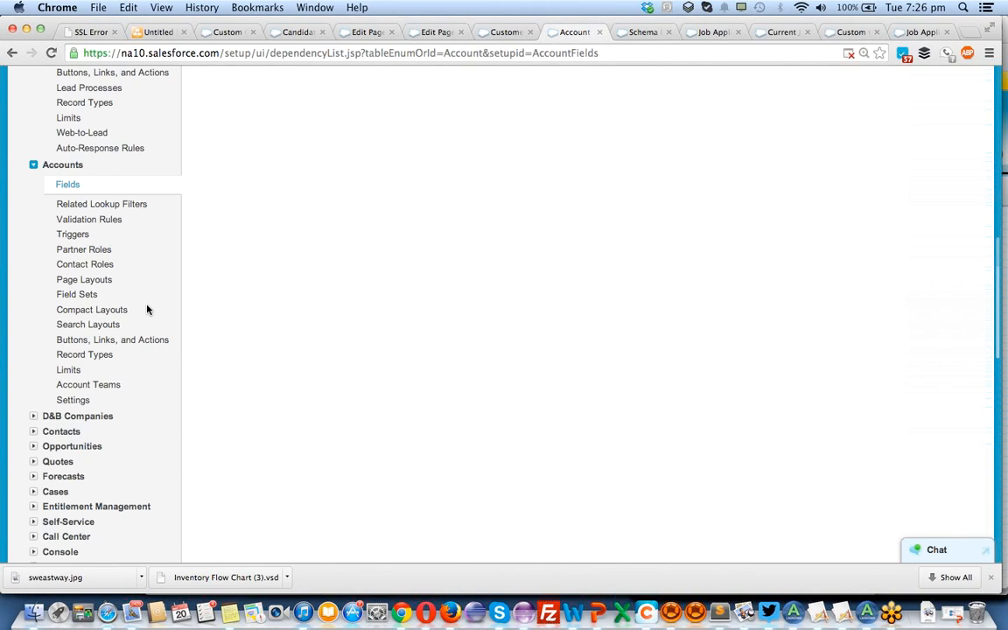
{"action": "scroll", "coordinate": [147, 309], "scroll_direction": "down", "scroll_amount": 2}
{"action": "scroll", "coordinate": [147, 309], "scroll_direction": "up", "scroll_amount": 3}
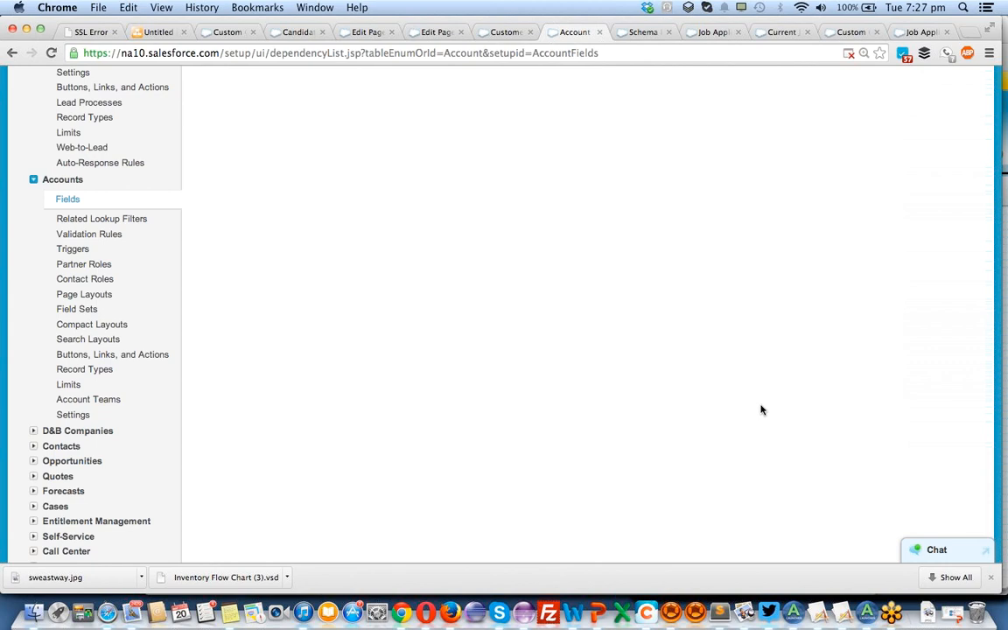
{"action": "scroll", "coordinate": [180, 385], "scroll_direction": "down", "scroll_amount": 5}
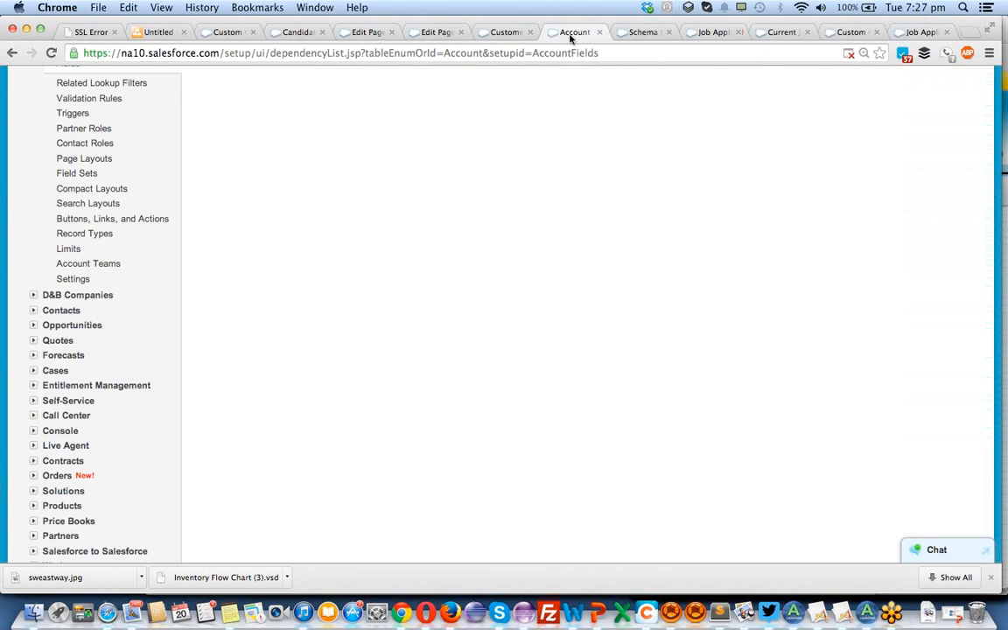
{"action": "scroll", "coordinate": [218, 292], "scroll_direction": "up", "scroll_amount": 15}
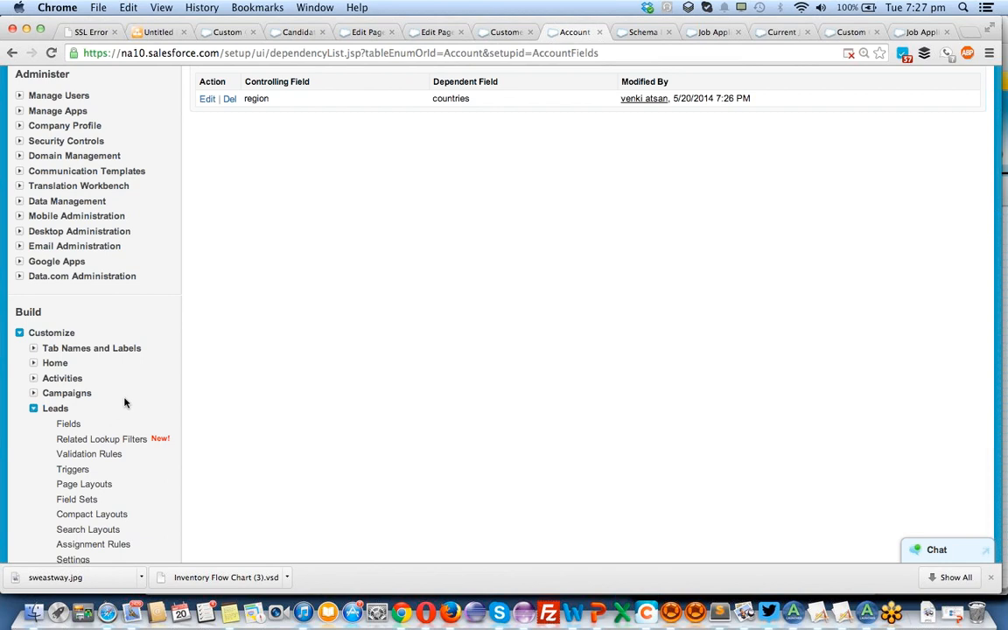
{"action": "scroll", "coordinate": [124, 403], "scroll_direction": "down", "scroll_amount": 3}
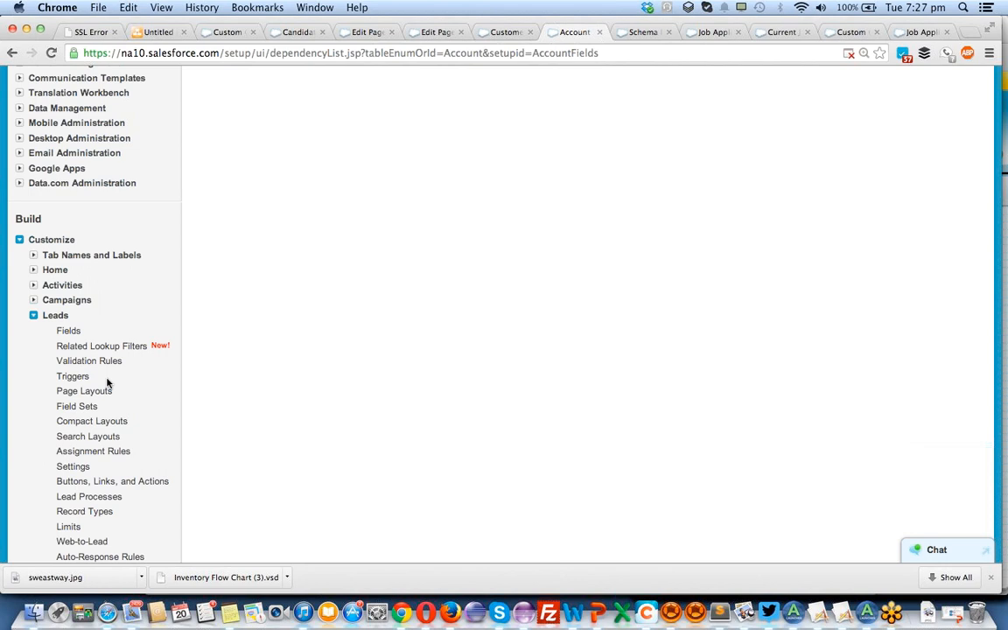
Collapse the Leads and Accounts setup sections and look through the standard objects and features listed under Customize.
{"action": "left_click", "coordinate": [32, 317]}
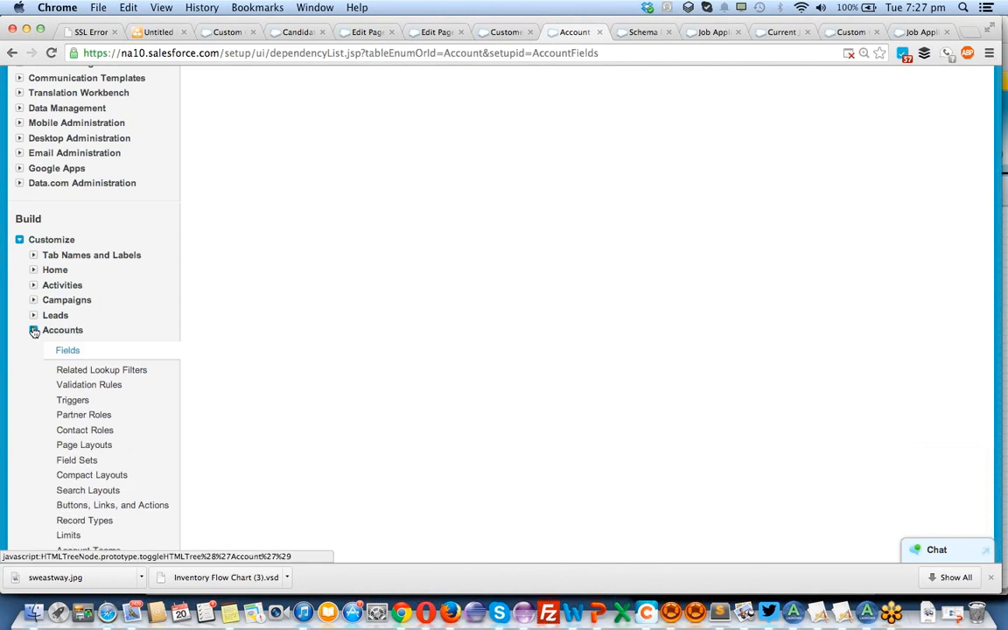
{"action": "left_click", "coordinate": [33, 329]}
{"action": "scroll", "coordinate": [86, 302], "scroll_direction": "down", "scroll_amount": 4}
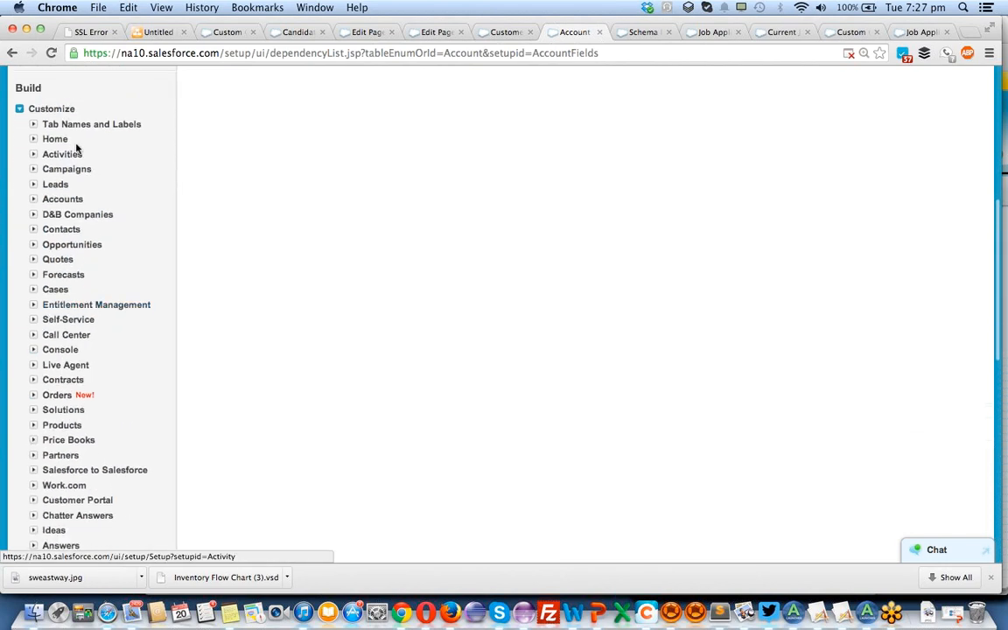
{"action": "scroll", "coordinate": [96, 416], "scroll_direction": "down", "scroll_amount": 1}
{"action": "scroll", "coordinate": [96, 417], "scroll_direction": "down", "scroll_amount": 3}
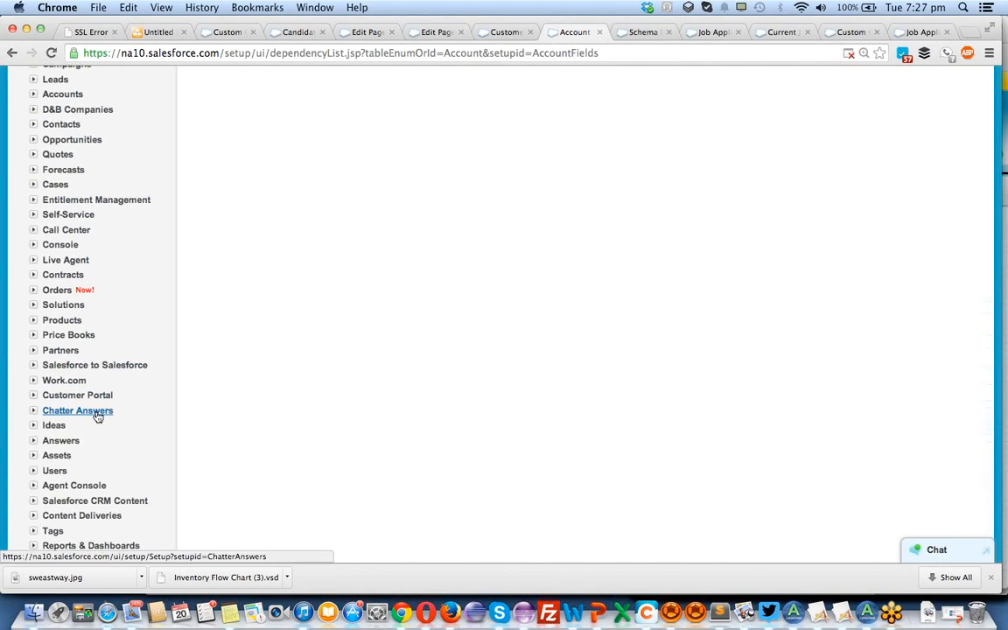
{"action": "scroll", "coordinate": [97, 416], "scroll_direction": "up", "scroll_amount": 5}
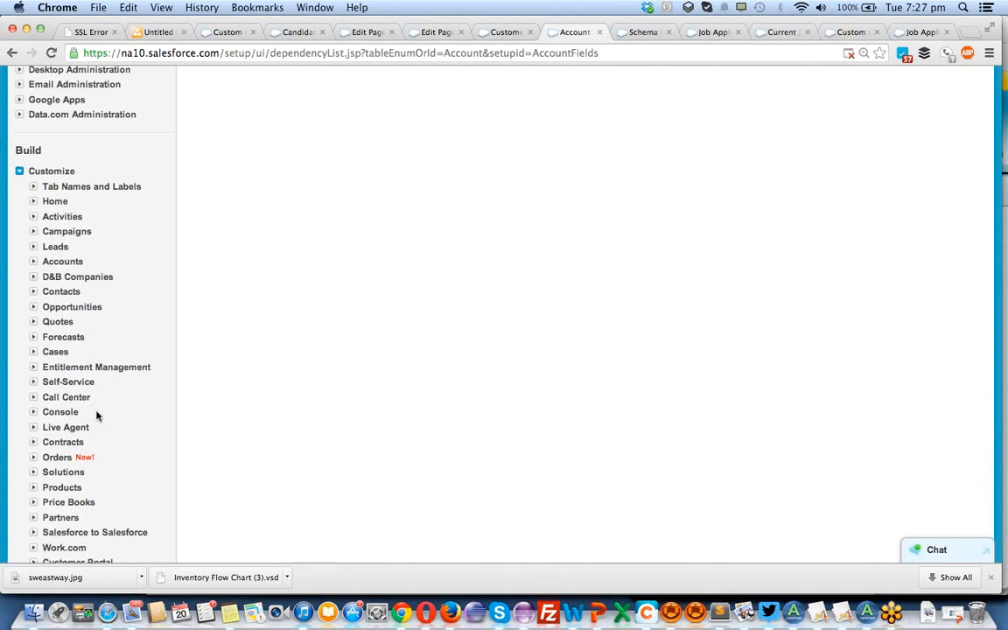
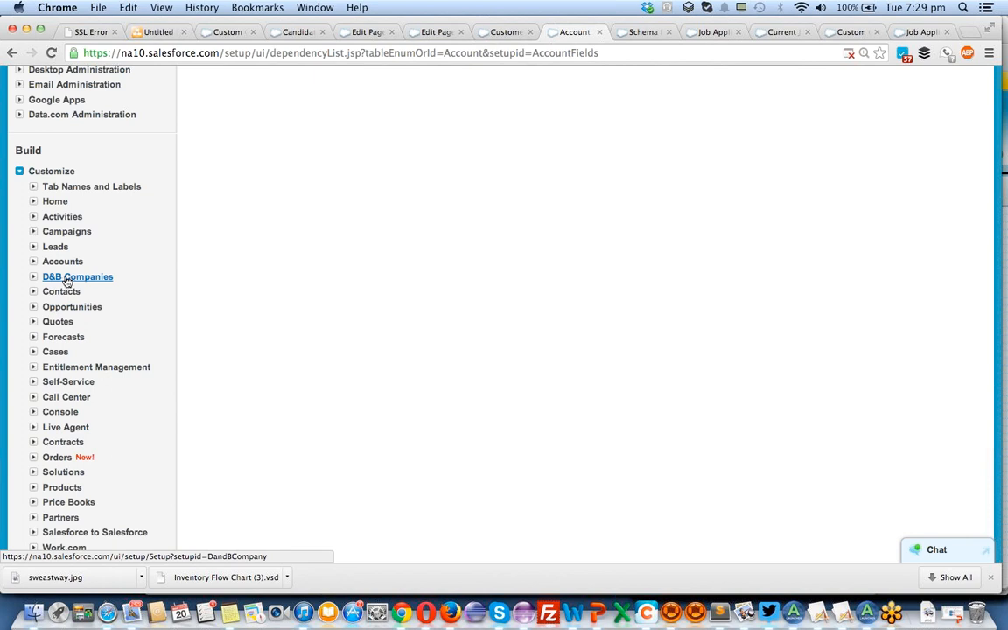
Open the data.com website in a new browser tab, look it over and return to the Account setup page.
{"action": "left_click", "coordinate": [970, 33]}
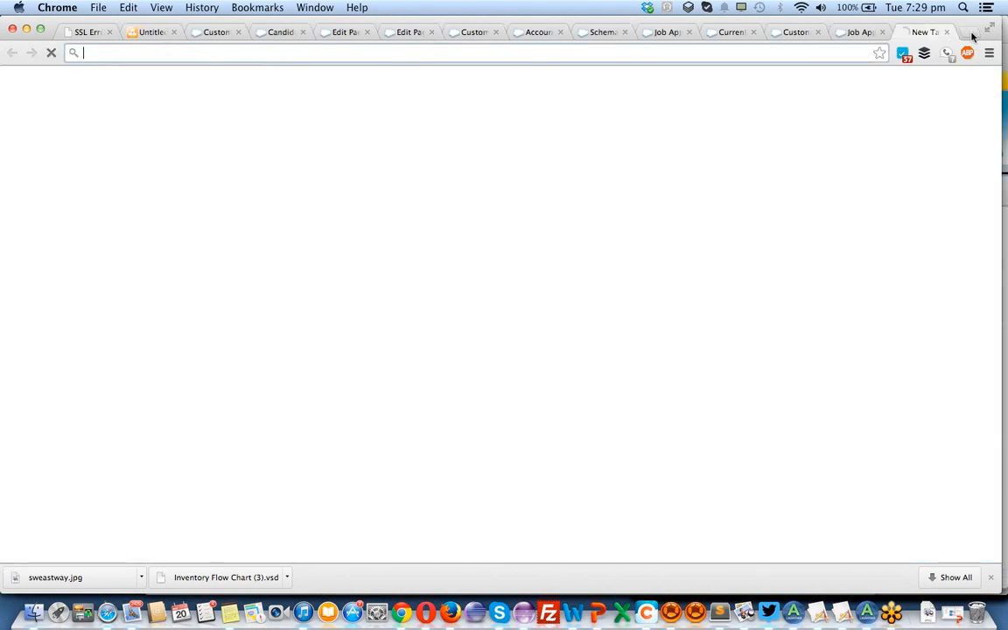
{"action": "type", "text": "data"}
{"action": "key", "text": "Return"}
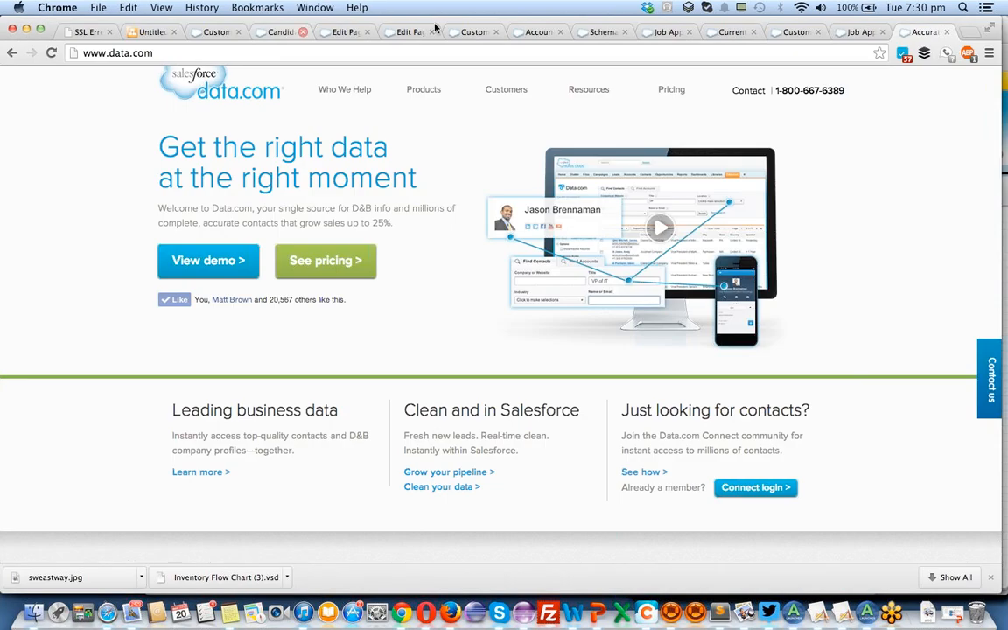
{"action": "left_click", "coordinate": [485, 32]}
{"action": "key", "text": "ctrl+Tab"}
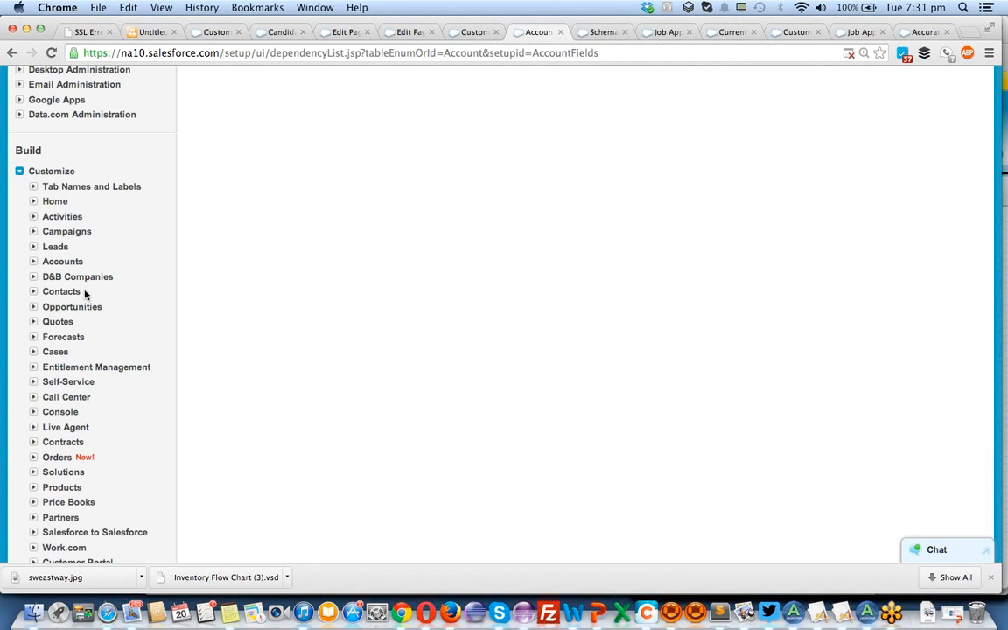
Expand the Opportunities section under Customize and examine its configuration options, including Opportunity Products and Opportunity Teams.
{"action": "scroll", "coordinate": [84, 294], "scroll_direction": "down", "scroll_amount": 2}
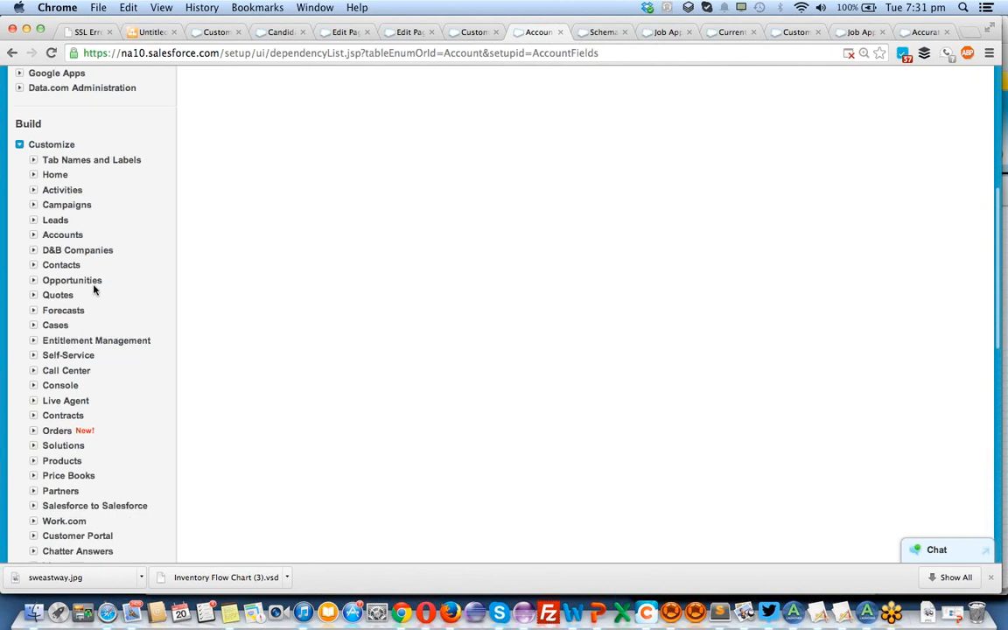
{"action": "left_click", "coordinate": [33, 281]}
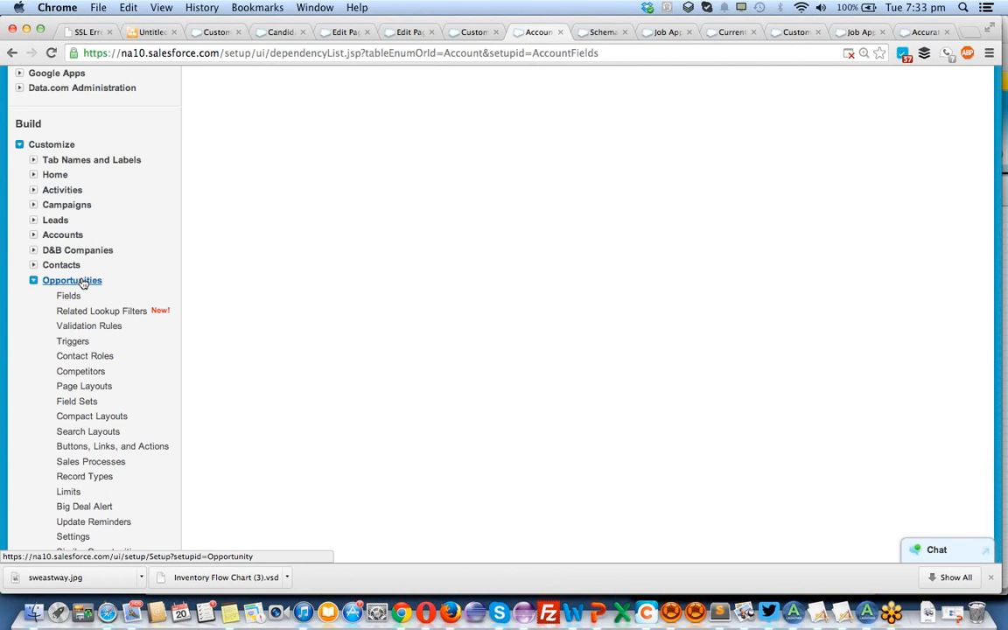
{"action": "scroll", "coordinate": [81, 281], "scroll_direction": "down", "scroll_amount": 5}
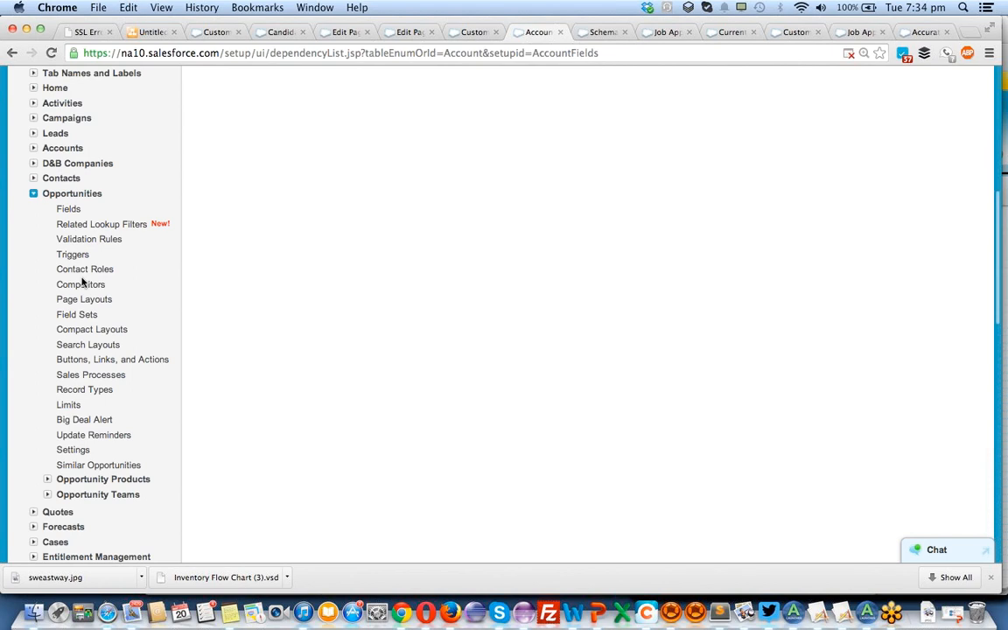
{"action": "scroll", "coordinate": [83, 283], "scroll_direction": "down", "scroll_amount": 1}
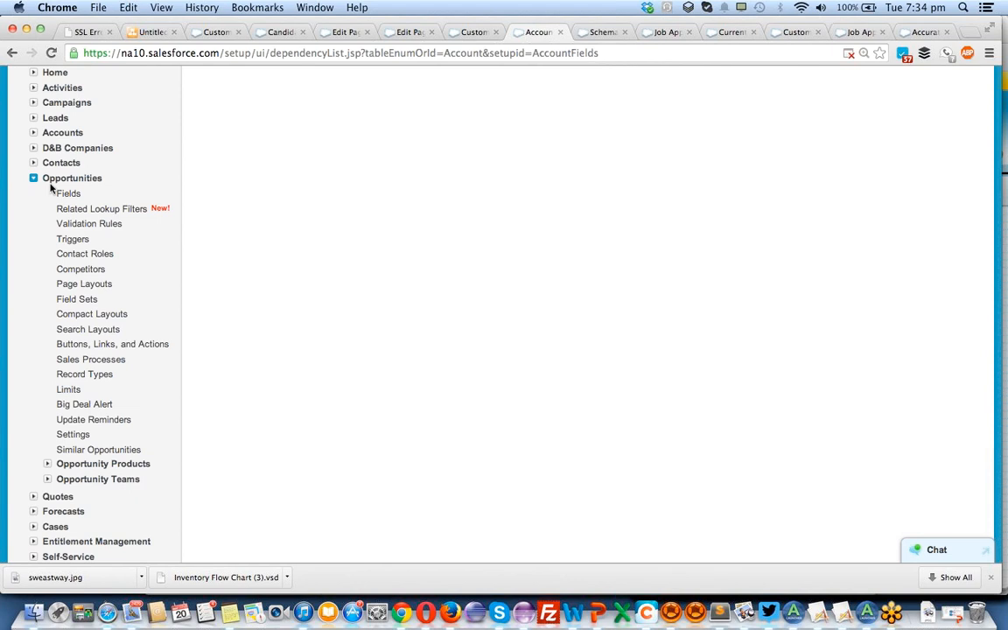
{"action": "scroll", "coordinate": [59, 386], "scroll_direction": "down", "scroll_amount": 1}
{"action": "scroll", "coordinate": [59, 386], "scroll_direction": "down", "scroll_amount": 5}
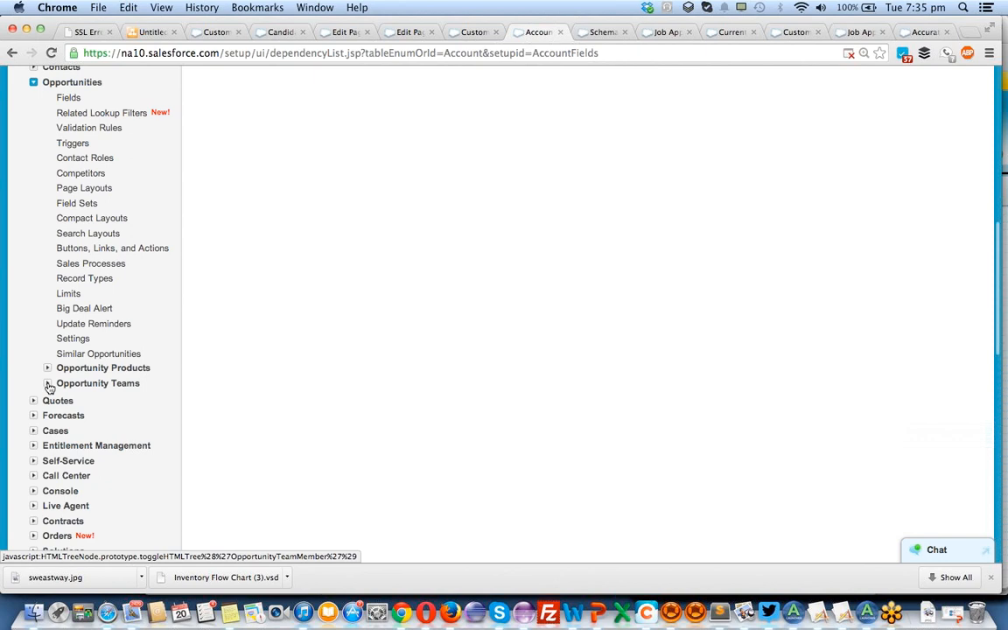
{"action": "scroll", "coordinate": [49, 388], "scroll_direction": "down", "scroll_amount": 3}
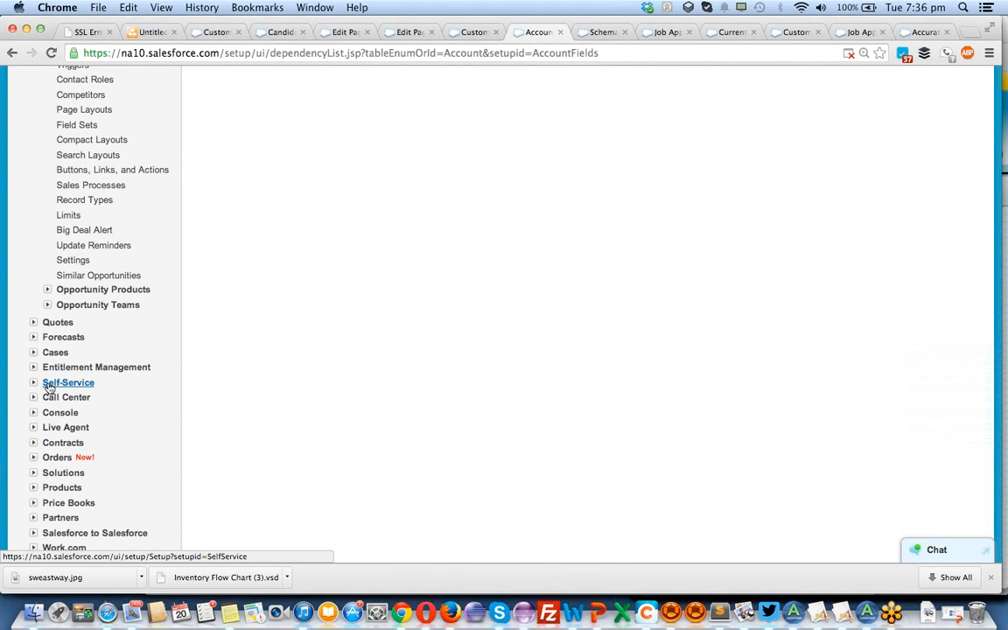
Open the first recent candidate's record and examine its details and Job Applications related list.
{"action": "left_click", "coordinate": [218, 33]}
{"action": "scroll", "coordinate": [323, 304], "scroll_direction": "up", "scroll_amount": 15}
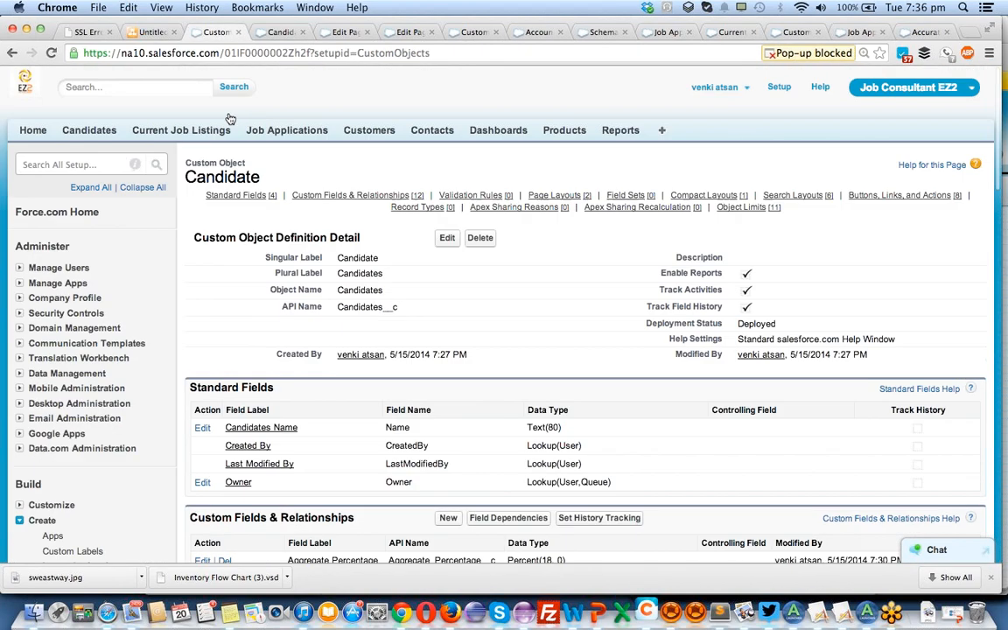
{"action": "left_click", "coordinate": [96, 130]}
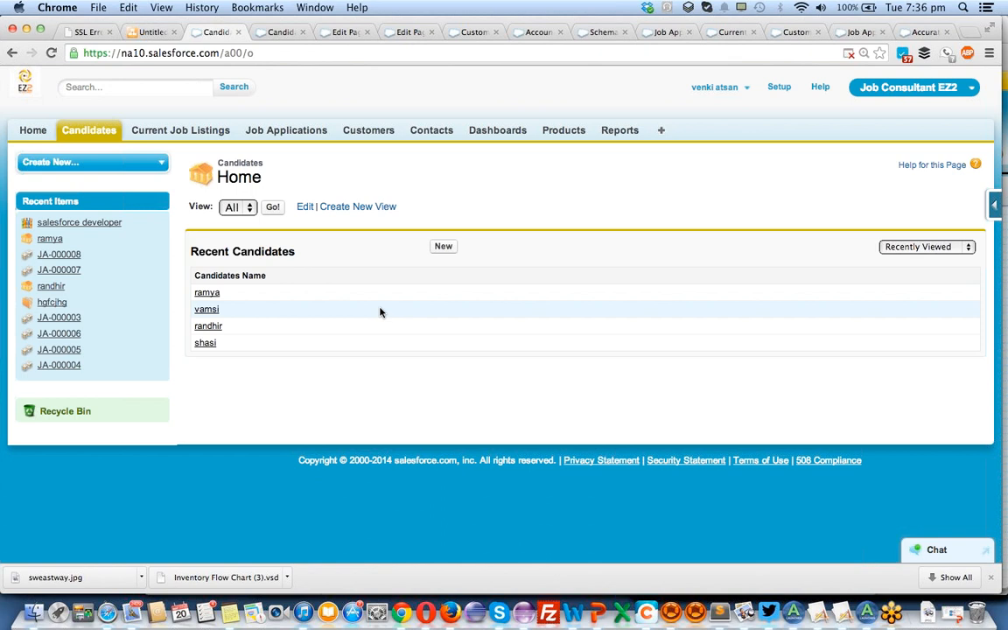
{"action": "left_click", "coordinate": [209, 294]}
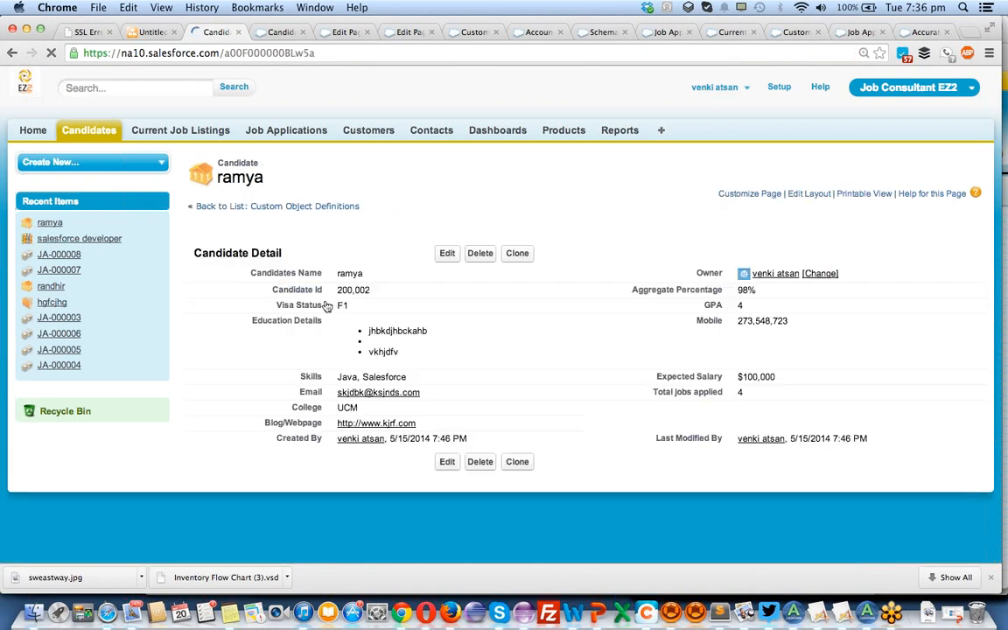
{"action": "scroll", "coordinate": [400, 388], "scroll_direction": "down", "scroll_amount": 2}
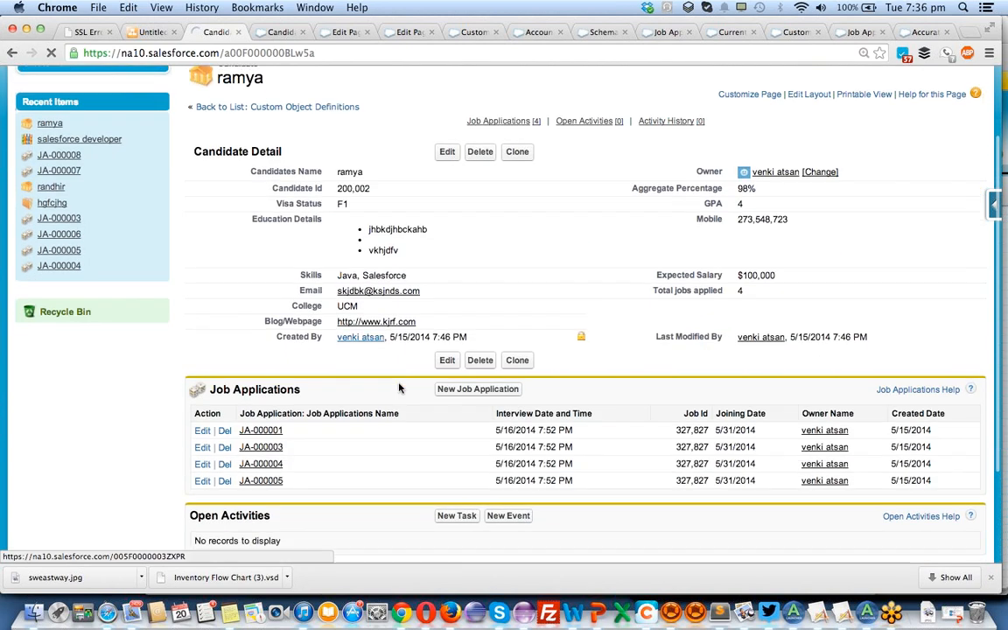
{"action": "scroll", "coordinate": [400, 388], "scroll_direction": "down", "scroll_amount": 3}
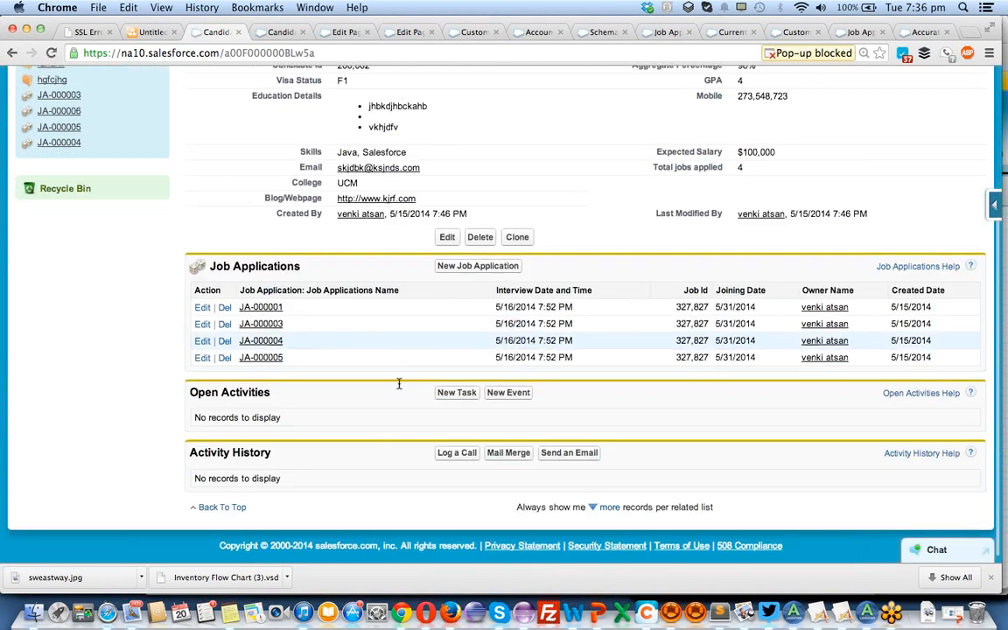
{"action": "scroll", "coordinate": [398, 385], "scroll_direction": "up", "scroll_amount": 5}
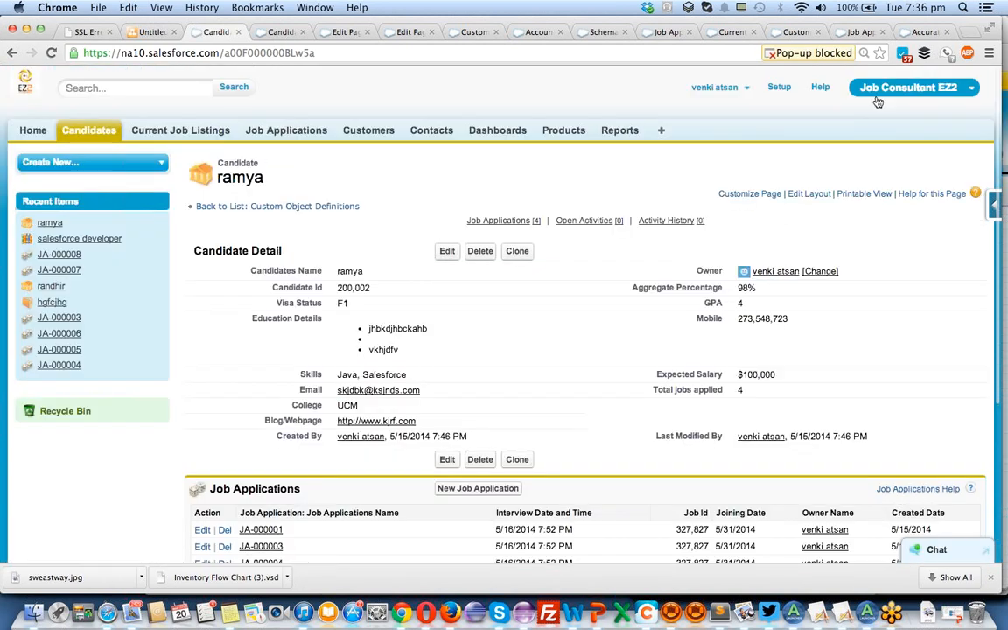
Open the hgfcjhg customer record and examine its detail sections and the Contacts, Opportunities and Cases related lists.
{"action": "left_click", "coordinate": [910, 87]}
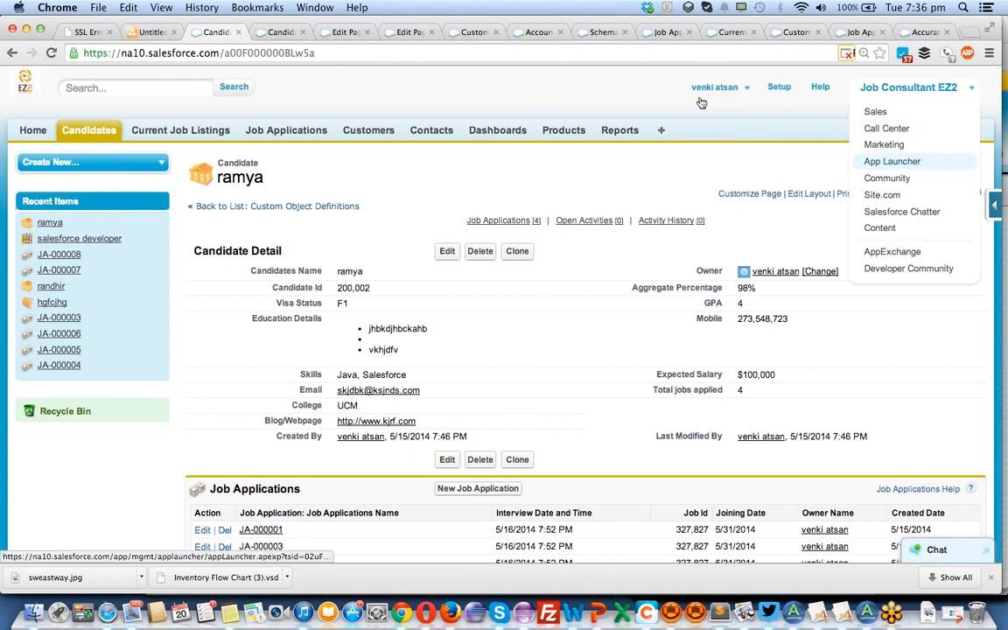
{"action": "left_click", "coordinate": [462, 32]}
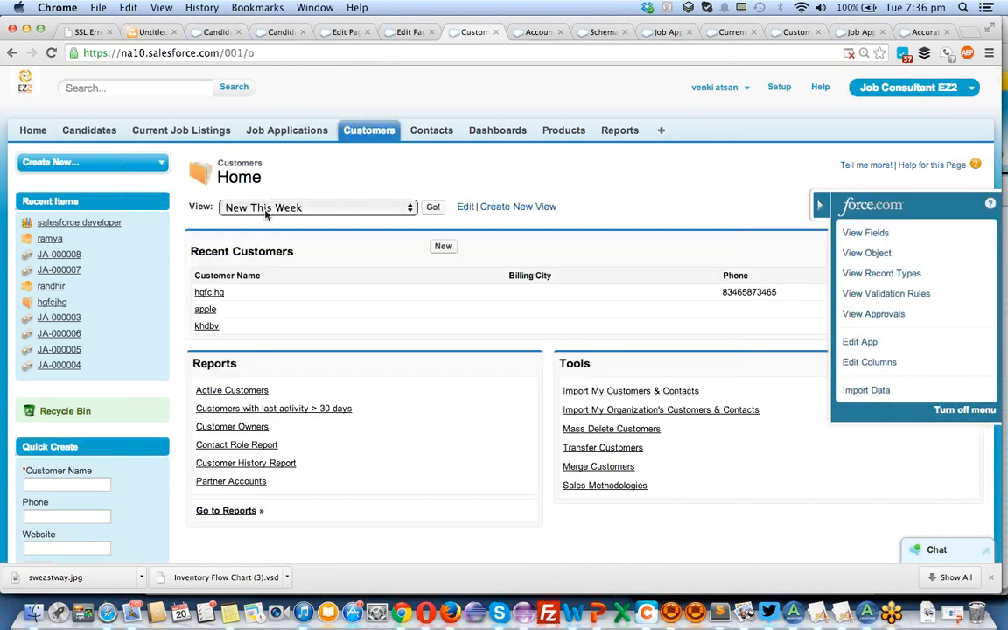
{"action": "left_click", "coordinate": [210, 294]}
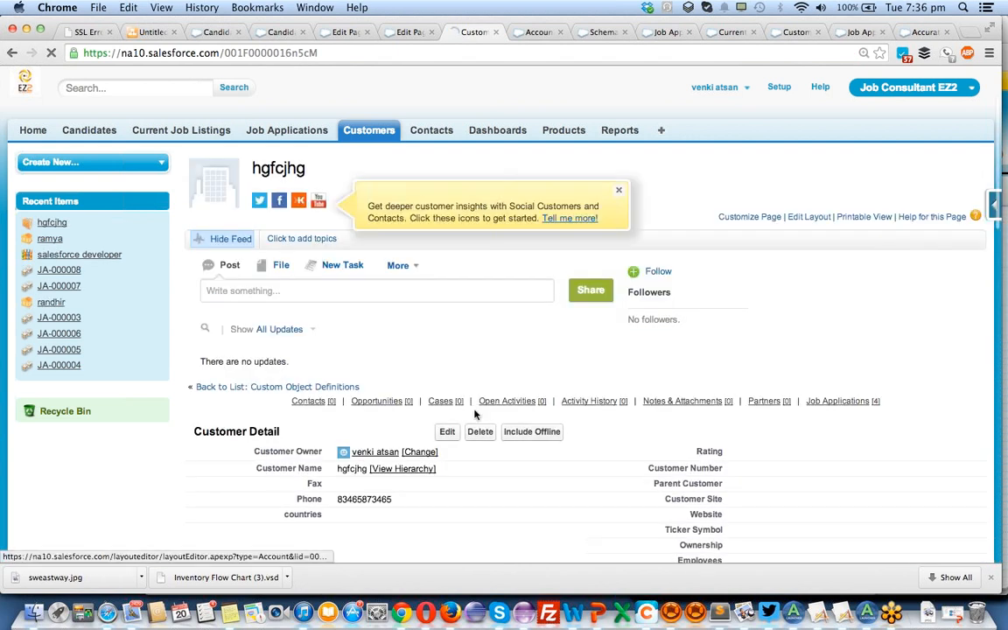
{"action": "scroll", "coordinate": [474, 414], "scroll_direction": "down", "scroll_amount": 10}
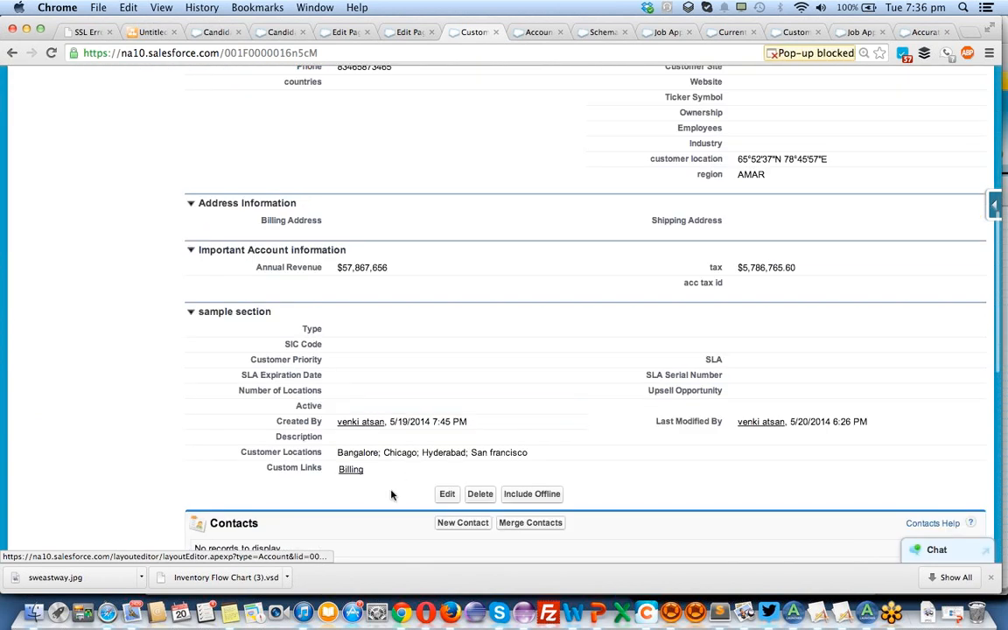
{"action": "scroll", "coordinate": [391, 495], "scroll_direction": "down", "scroll_amount": 4}
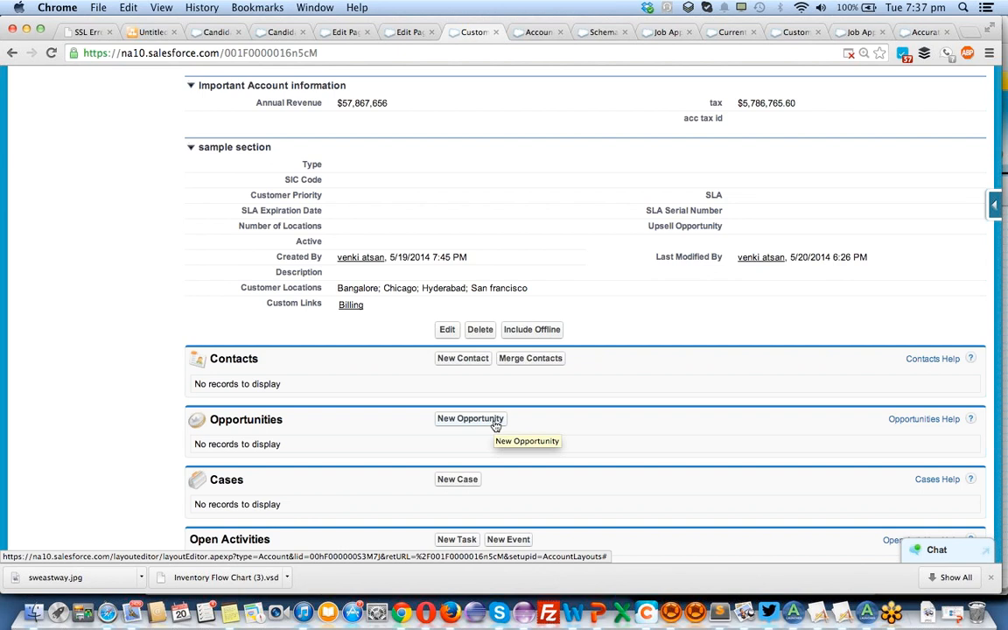
{"action": "left_click", "coordinate": [470, 419]}
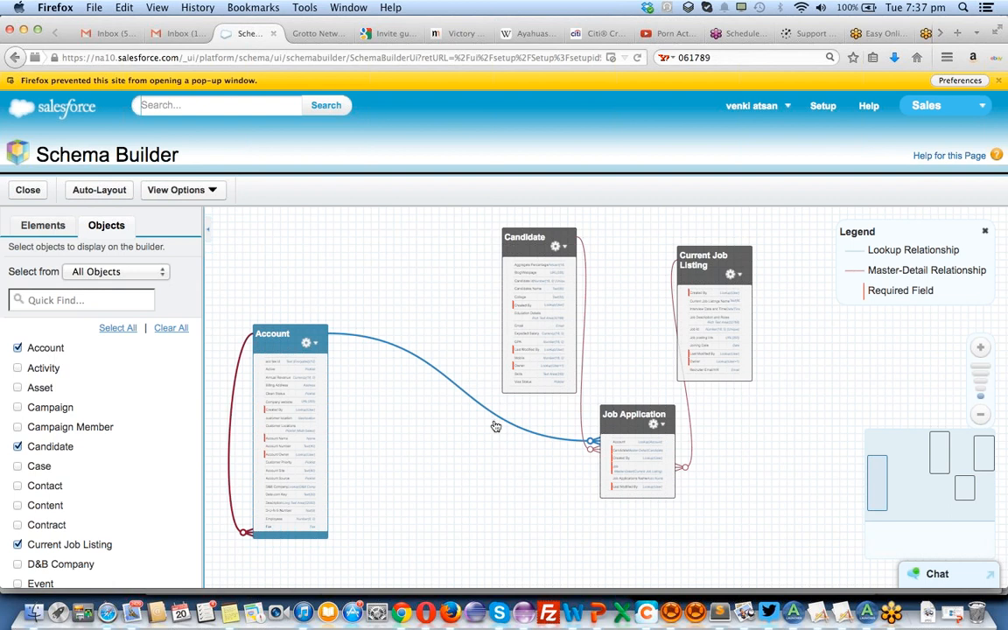
{"action": "key", "text": "super+Tab"}
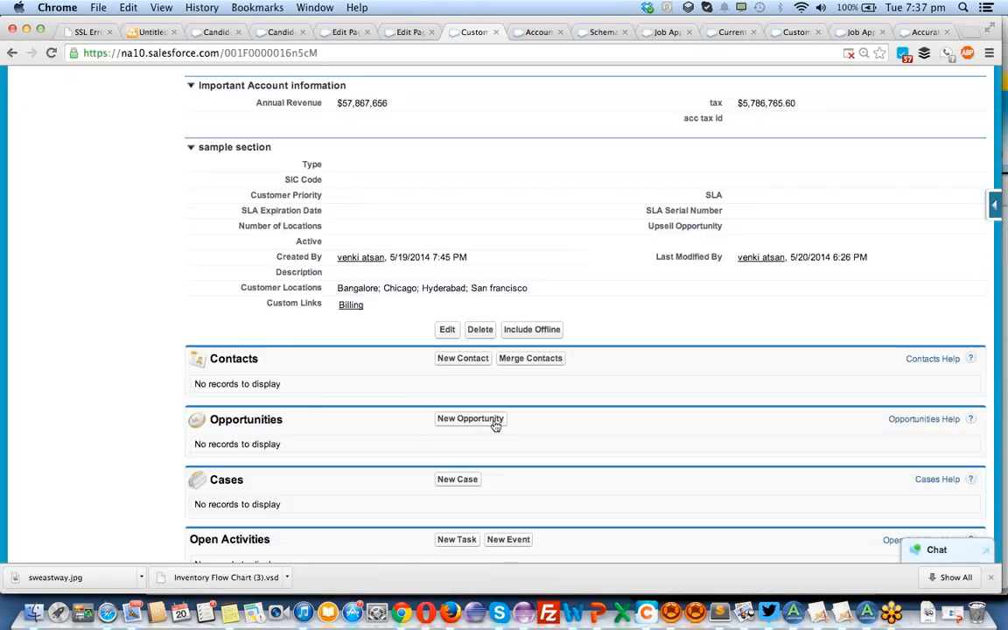
Return to the Account setup page, review the Opportunities options again and collapse that section.
{"action": "left_click", "coordinate": [546, 33]}
{"action": "scroll", "coordinate": [156, 368], "scroll_direction": "up", "scroll_amount": 3}
{"action": "scroll", "coordinate": [156, 367], "scroll_direction": "up", "scroll_amount": 3}
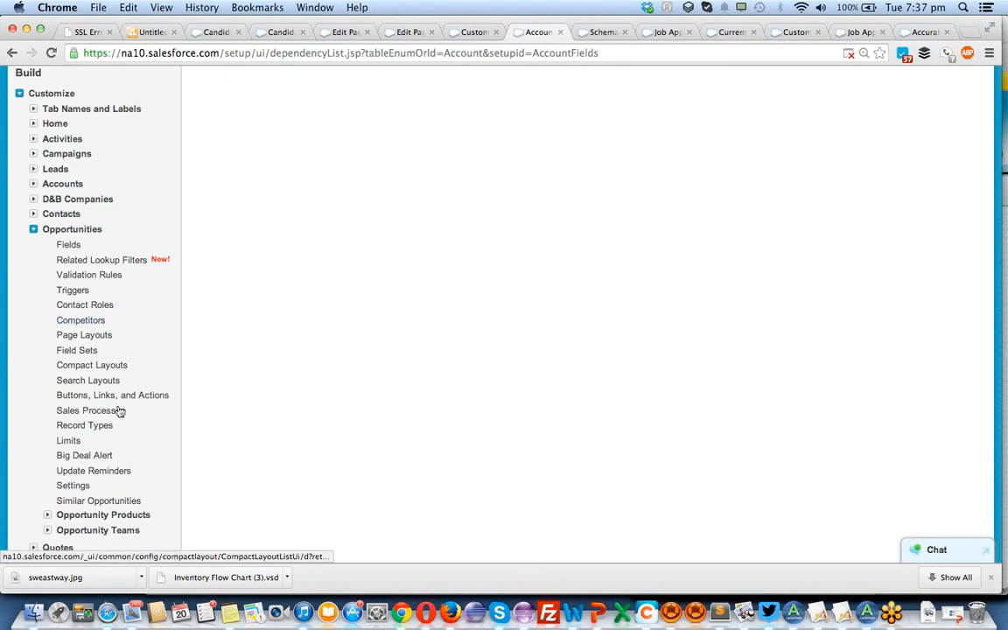
{"action": "scroll", "coordinate": [130, 499], "scroll_direction": "down", "scroll_amount": 3}
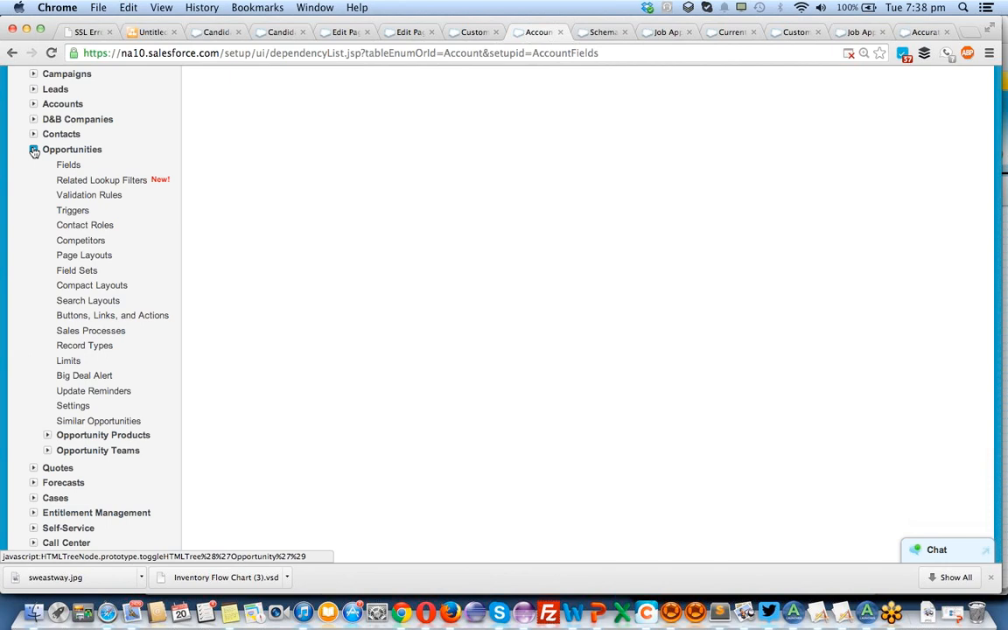
{"action": "scroll", "coordinate": [34, 150], "scroll_direction": "down", "scroll_amount": 3}
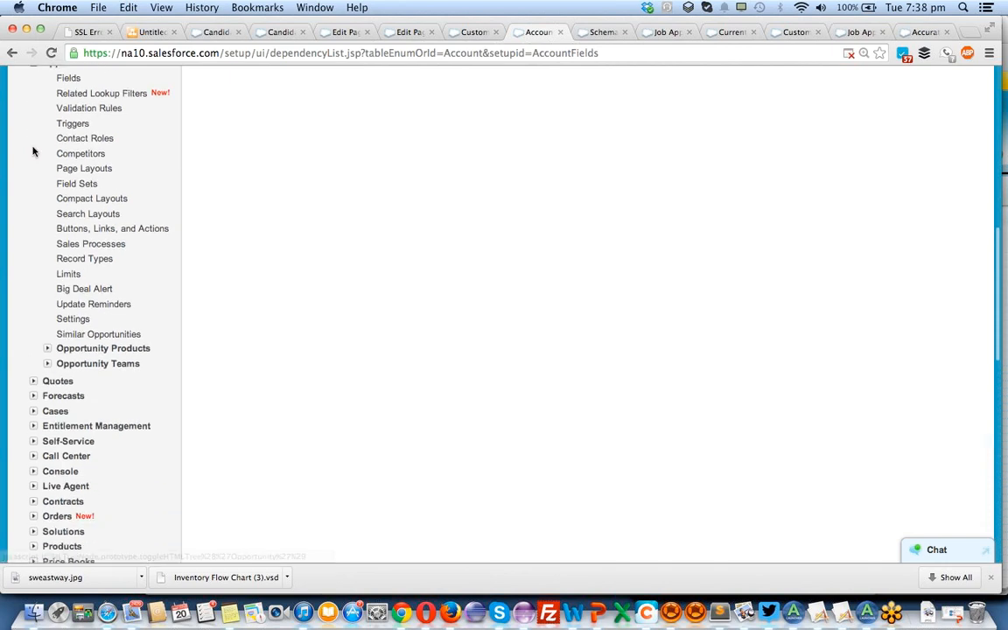
{"action": "scroll", "coordinate": [38, 237], "scroll_direction": "up", "scroll_amount": 5}
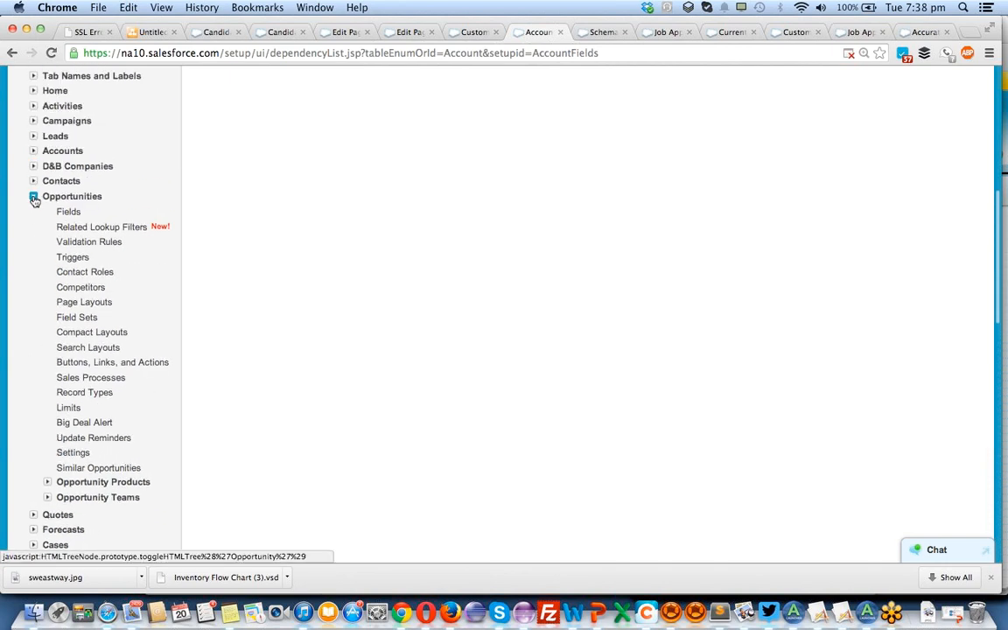
{"action": "left_click", "coordinate": [33, 194]}
Expand the Accounts and Quotes sections under Customize and examine their options, including Account Teams and the quote settings.
{"action": "left_click", "coordinate": [33, 152]}
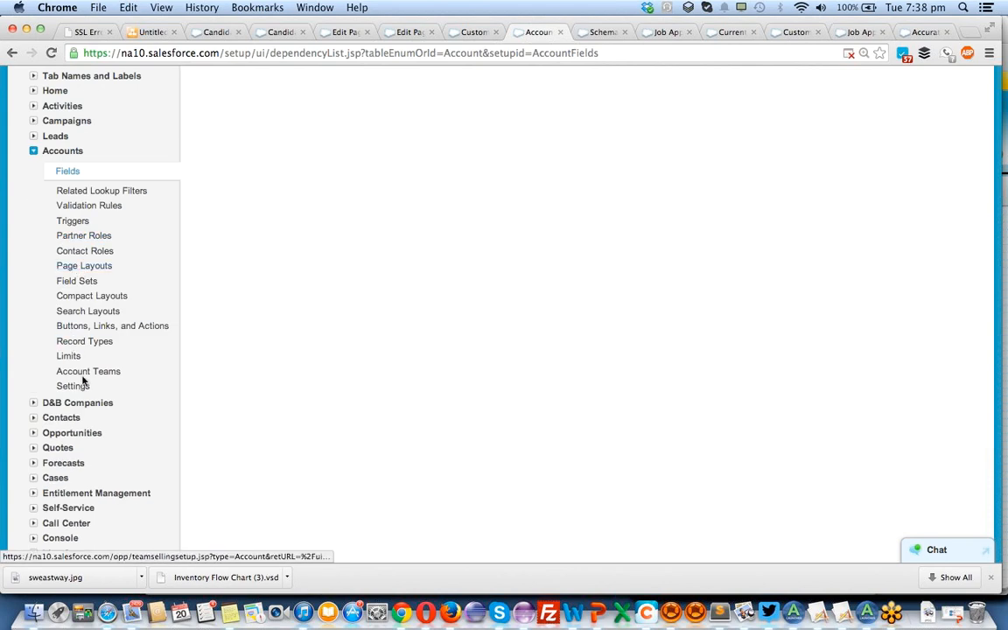
{"action": "left_click", "coordinate": [34, 152]}
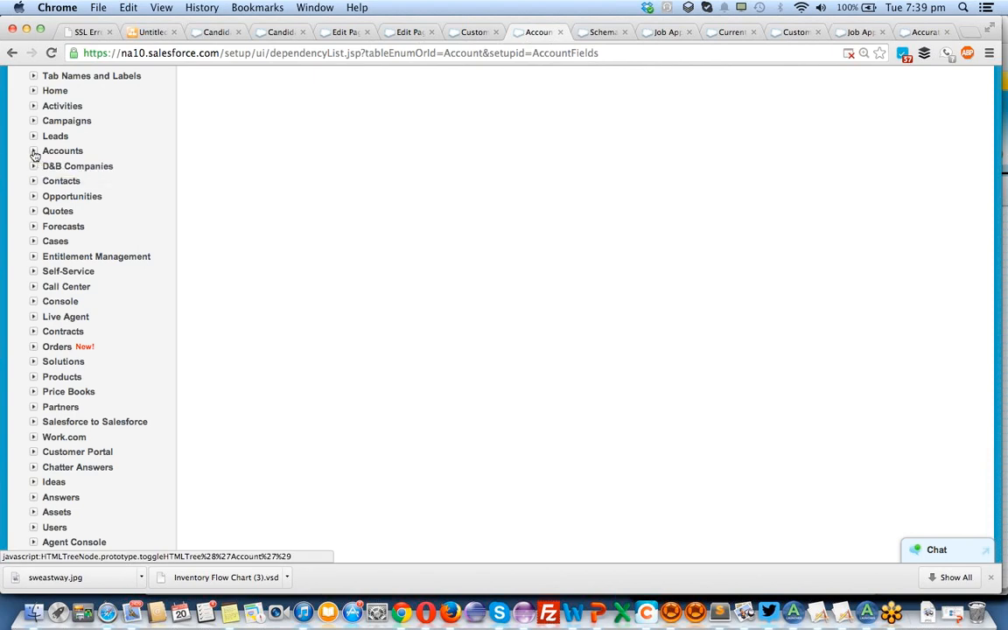
{"action": "left_click", "coordinate": [33, 152]}
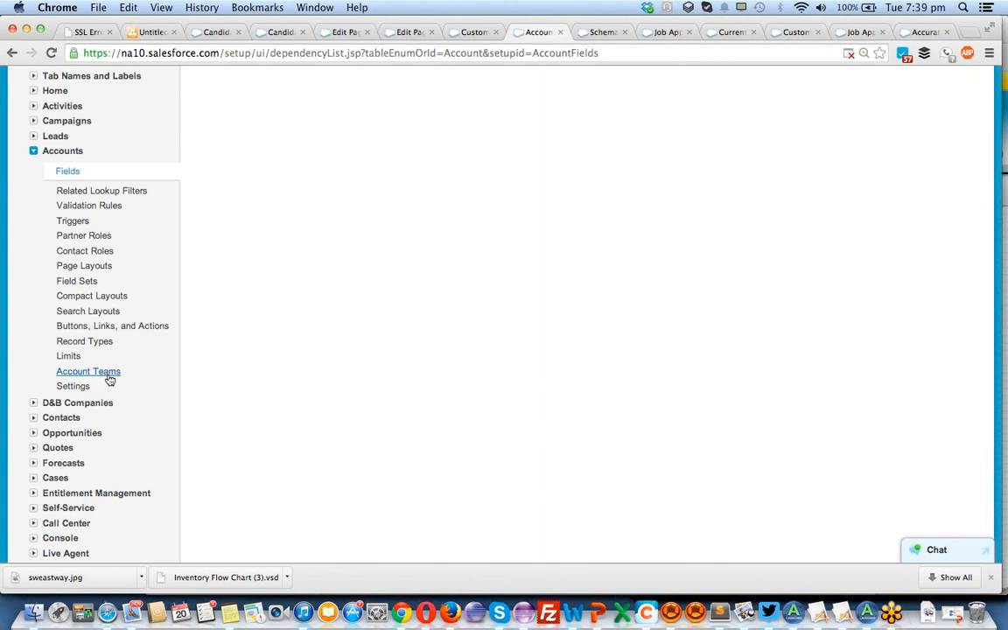
{"action": "scroll", "coordinate": [107, 378], "scroll_direction": "down", "scroll_amount": 5}
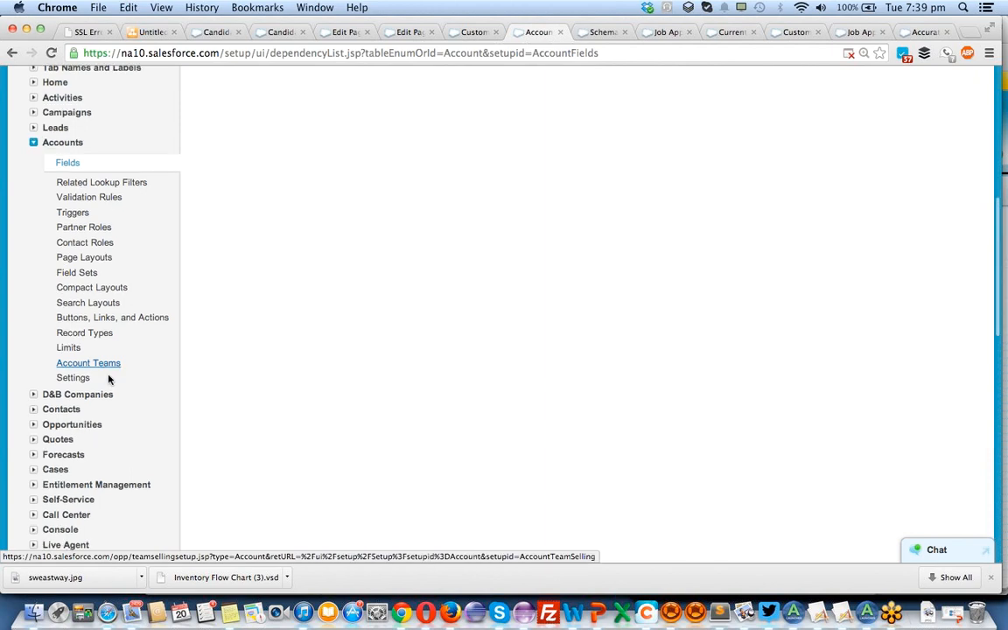
{"action": "left_click", "coordinate": [36, 368]}
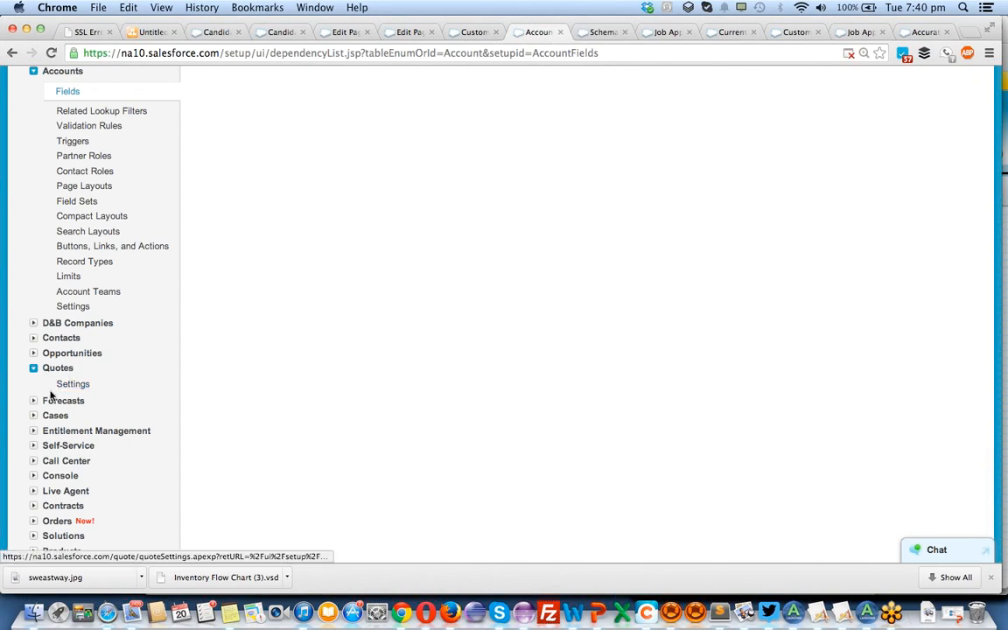
{"action": "scroll", "coordinate": [105, 405], "scroll_direction": "down", "scroll_amount": 2}
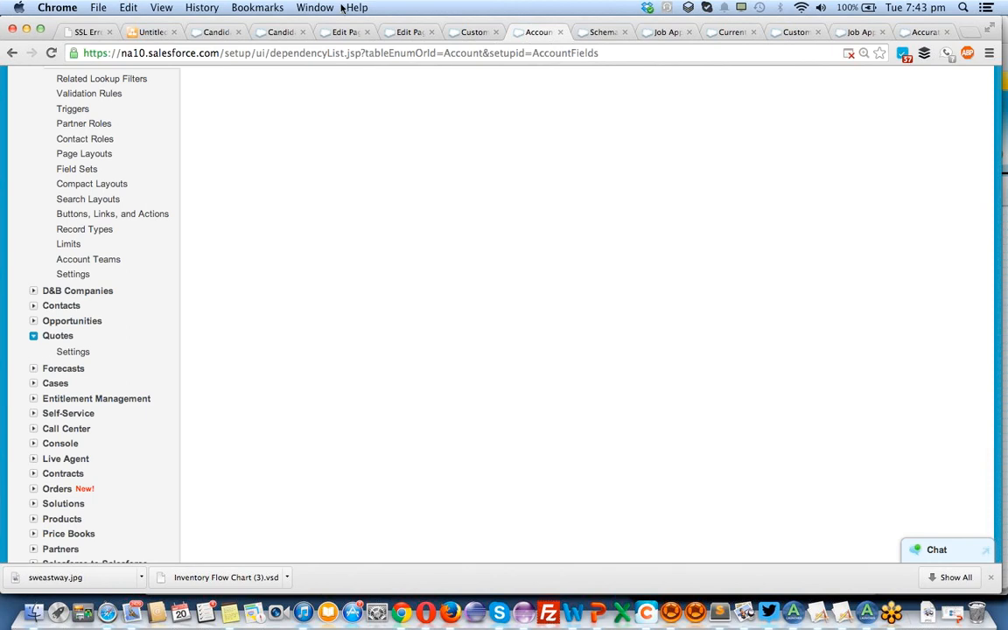
Switch to the draw.io diagram and move box b below box a.
{"action": "left_click", "coordinate": [83, 31]}
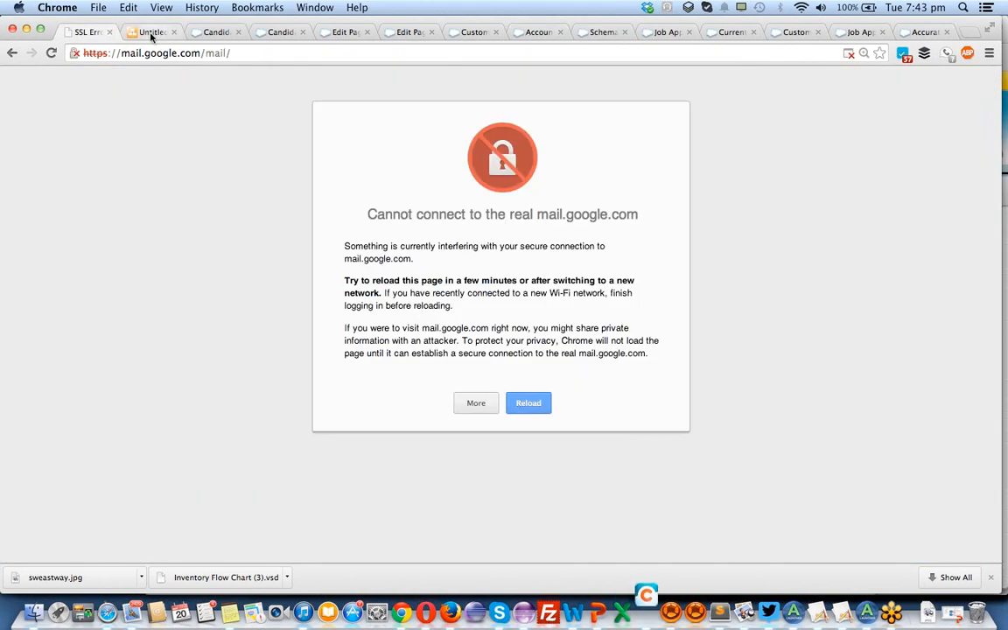
{"action": "left_click", "coordinate": [149, 32]}
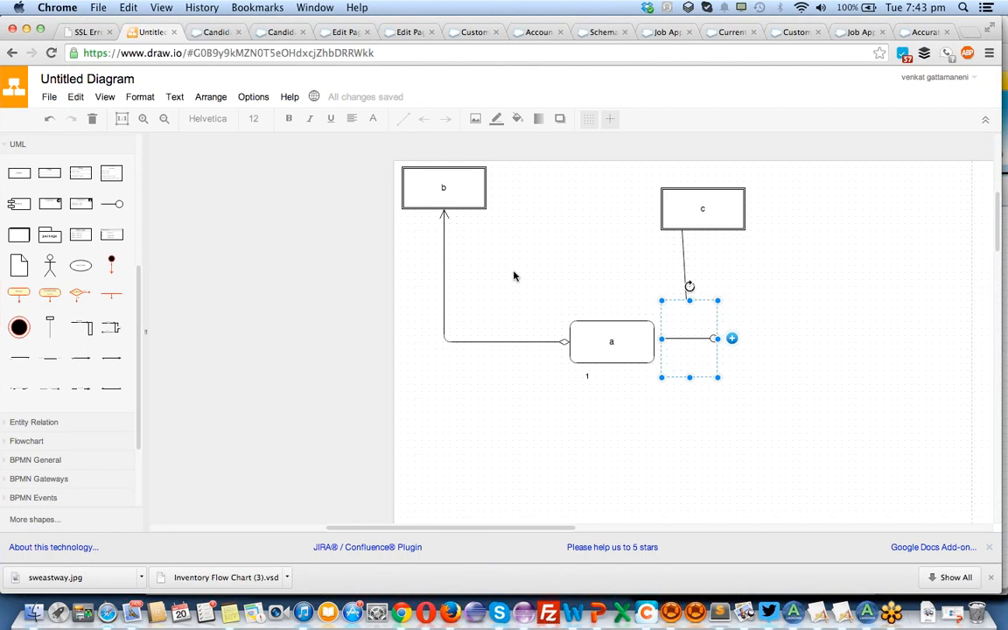
{"action": "left_click_drag", "start_coordinate": [461, 194], "coordinate": [537, 457]}
{"action": "scroll", "coordinate": [722, 208], "scroll_direction": "down", "scroll_amount": 2}
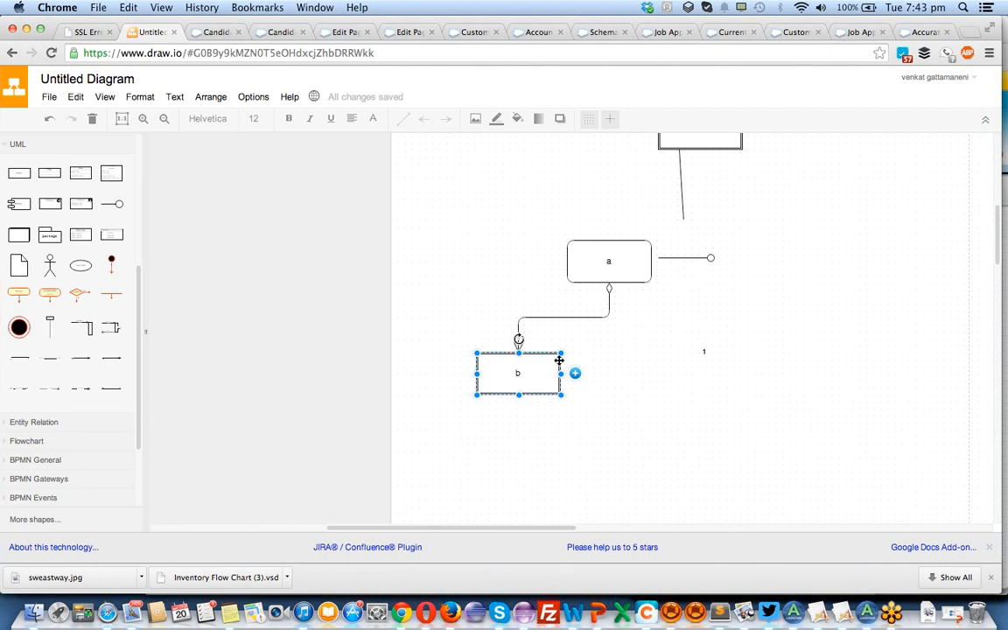
Add two copies of box b below box a, placing one beside the original.
{"action": "left_click_drag", "start_coordinate": [552, 368], "coordinate": [700, 385]}
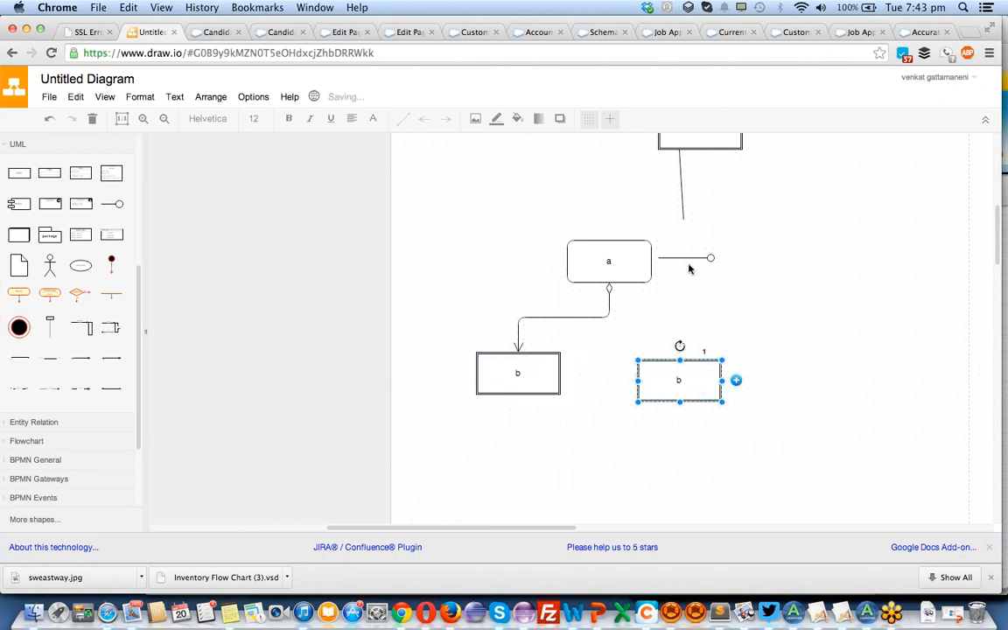
{"action": "key", "text": "super+v"}
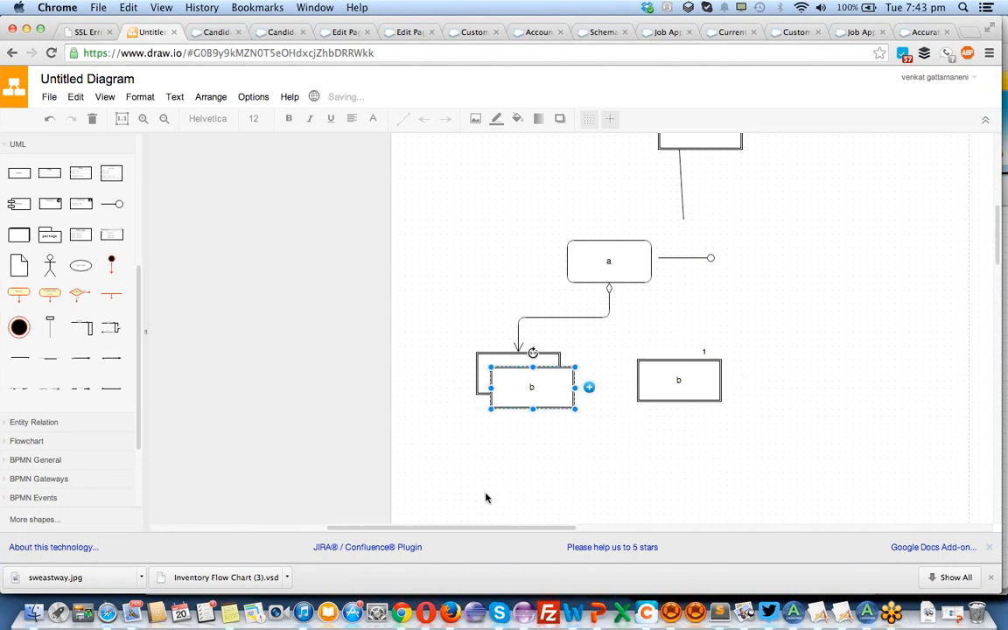
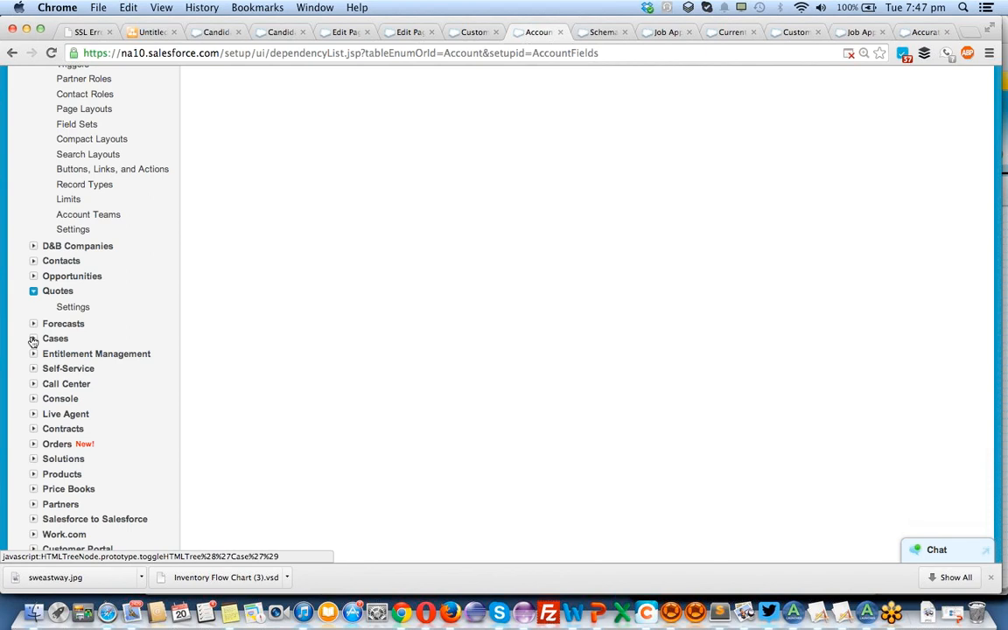
Expand the Cases section under Customize to examine its options, and collapse it again.
{"action": "left_click", "coordinate": [33, 339]}
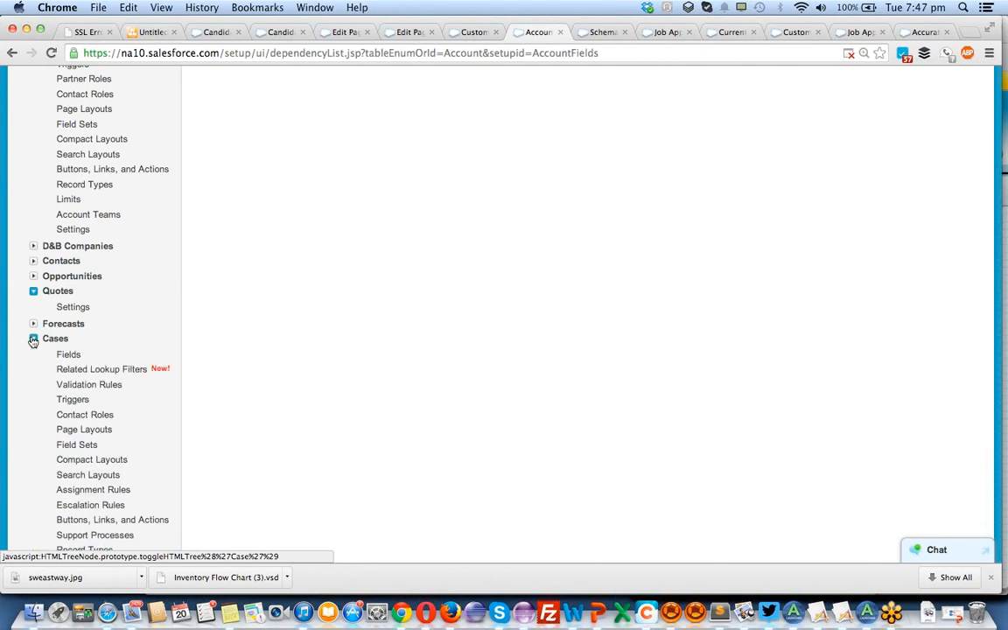
{"action": "left_click", "coordinate": [33, 339]}
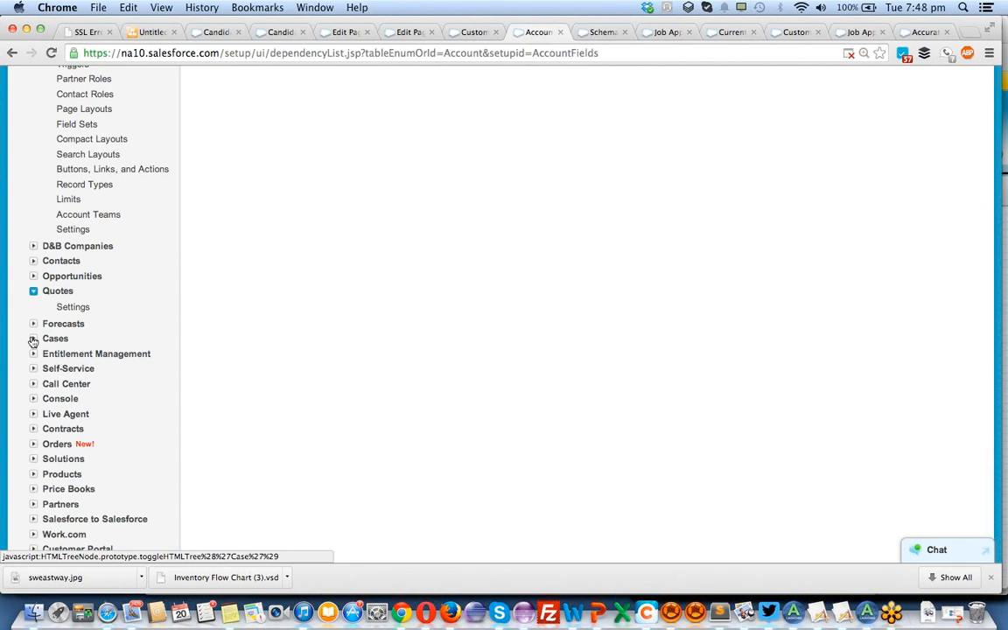
{"action": "scroll", "coordinate": [32, 341], "scroll_direction": "down", "scroll_amount": 2}
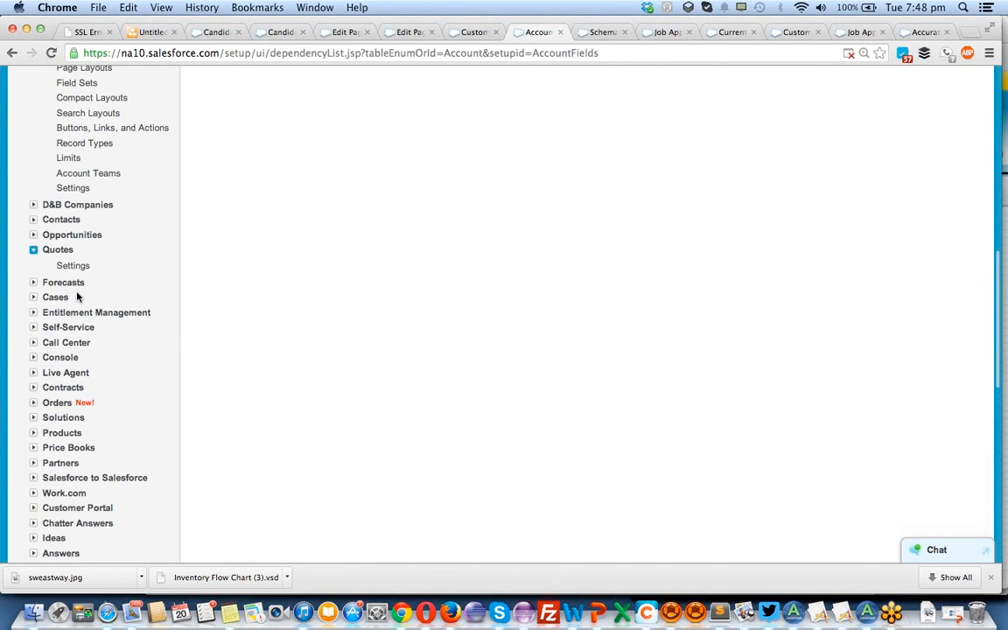
{"action": "scroll", "coordinate": [77, 297], "scroll_direction": "down", "scroll_amount": 1}
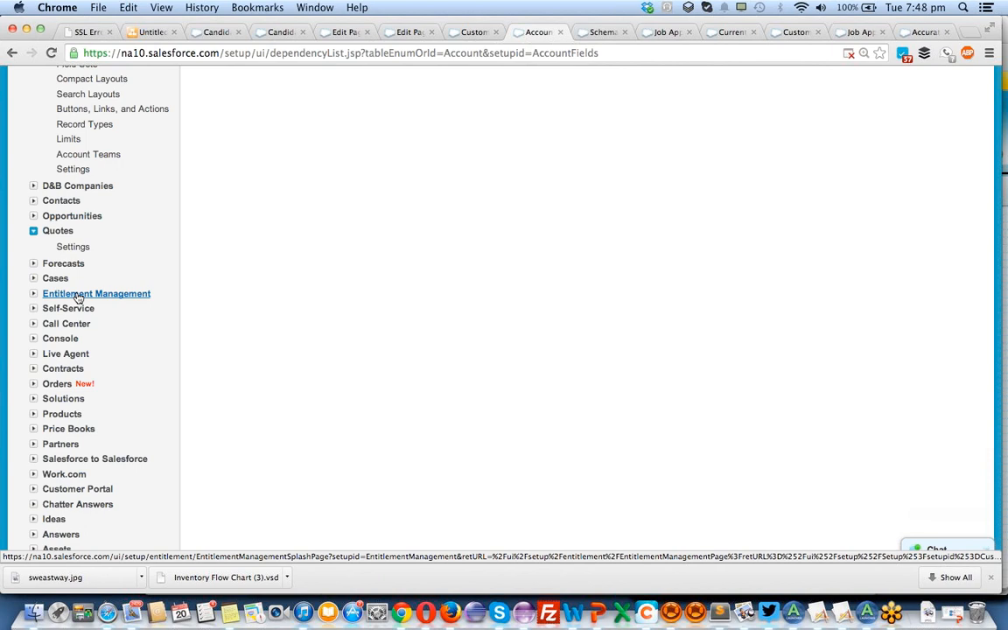
{"action": "scroll", "coordinate": [77, 297], "scroll_direction": "up", "scroll_amount": 10}
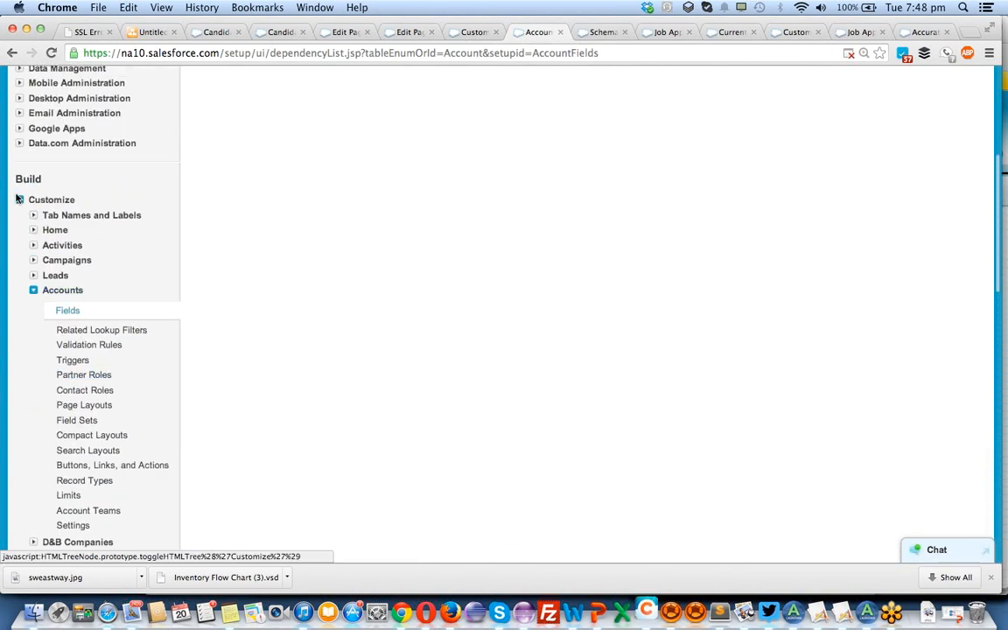
Collapse Customize to review the options under Create, and reopen Customize.
{"action": "left_click", "coordinate": [19, 200]}
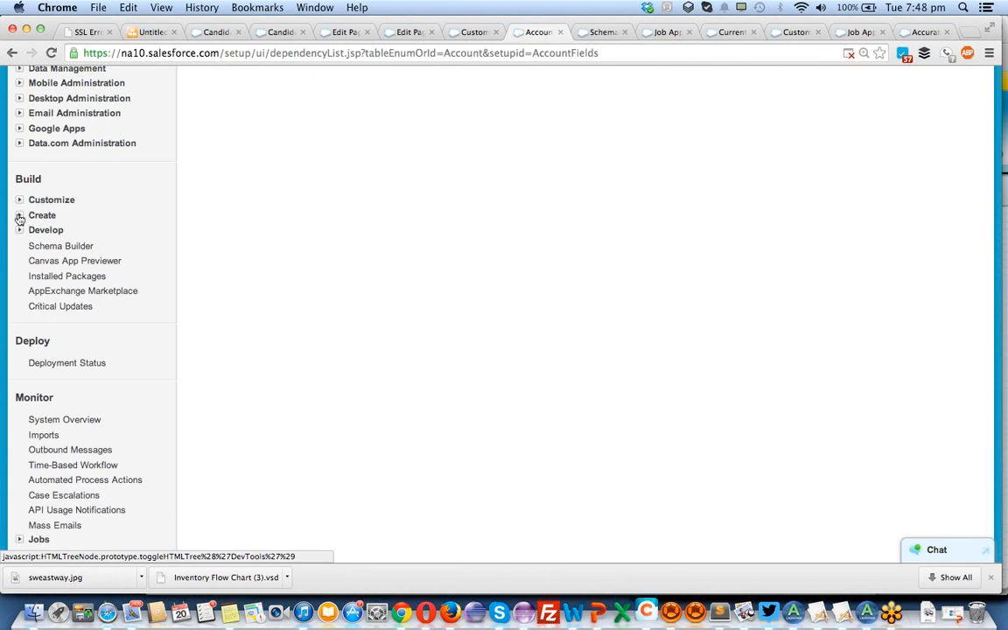
{"action": "left_click", "coordinate": [19, 217]}
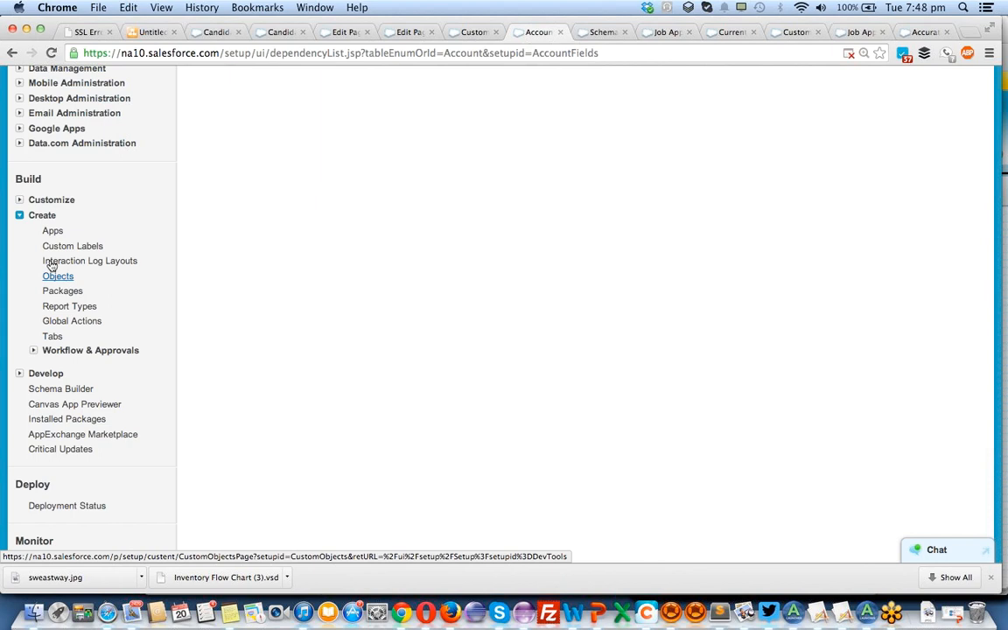
{"action": "left_click", "coordinate": [20, 201]}
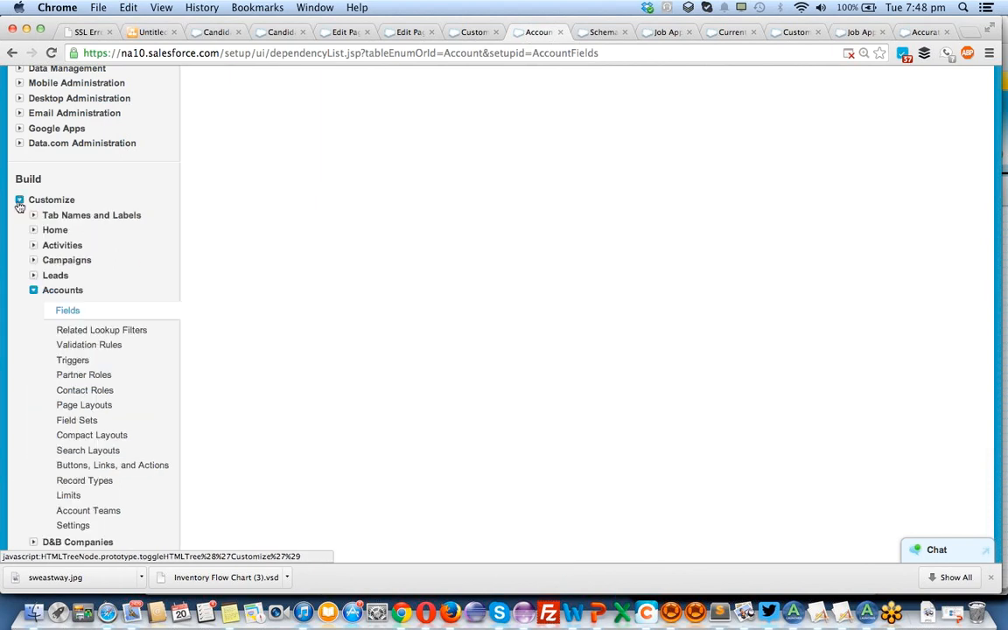
Expand the Entitlement Management section under Customize and examine its options.
{"action": "scroll", "coordinate": [117, 387], "scroll_direction": "down", "scroll_amount": 3}
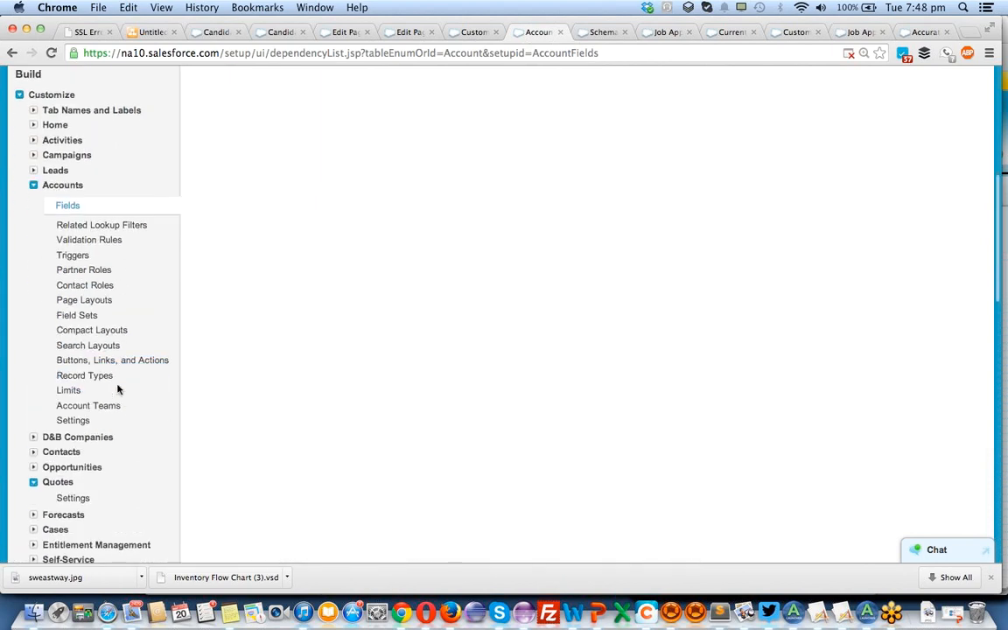
{"action": "scroll", "coordinate": [117, 389], "scroll_direction": "down", "scroll_amount": 5}
{"action": "scroll", "coordinate": [117, 388], "scroll_direction": "down", "scroll_amount": 2}
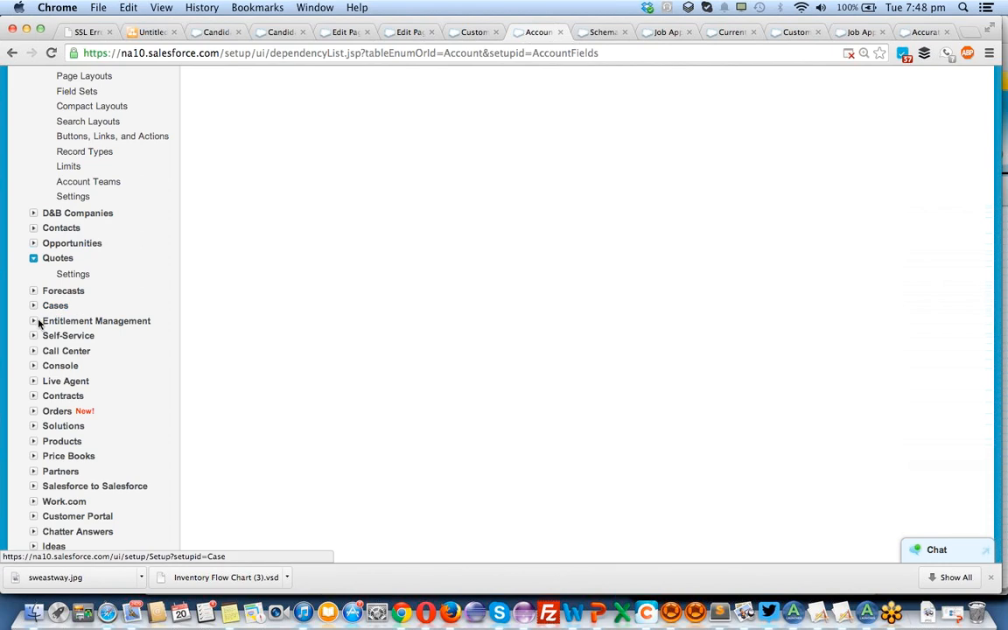
{"action": "left_click", "coordinate": [34, 321]}
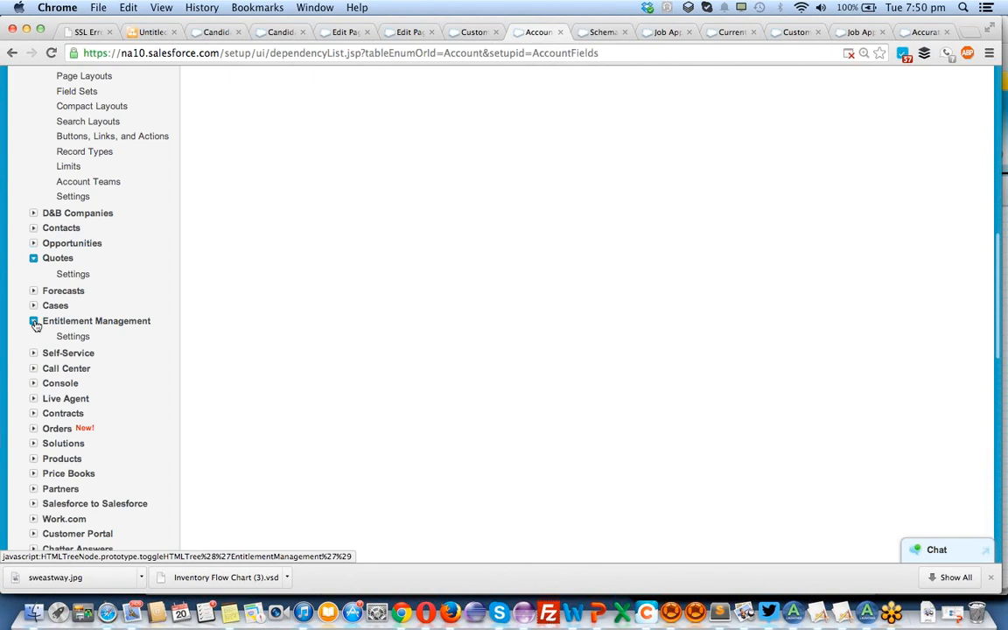
{"action": "scroll", "coordinate": [35, 324], "scroll_direction": "down", "scroll_amount": 2}
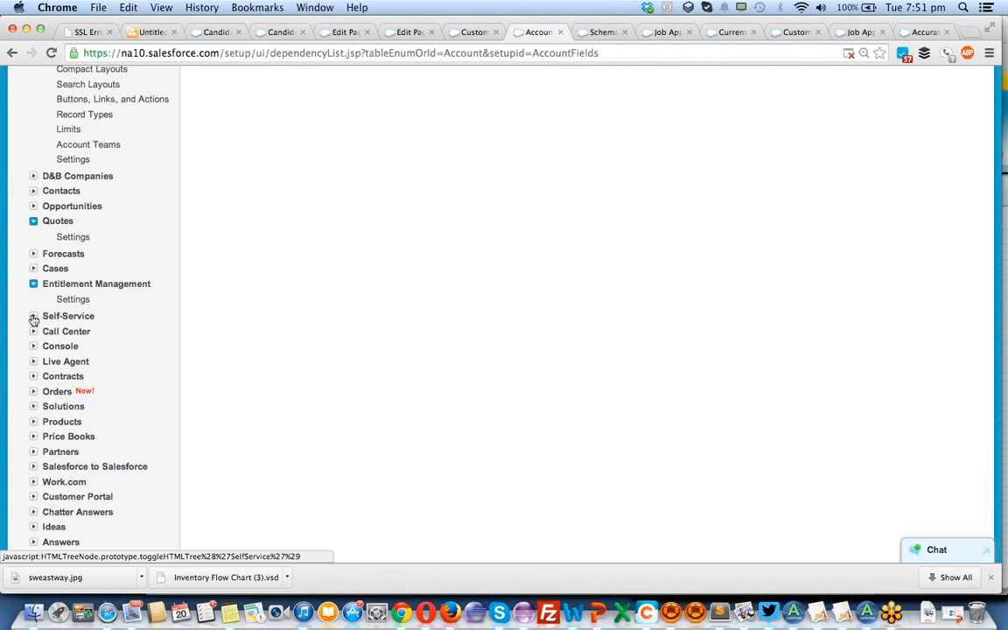
Expand the Self-Service and Call Center sections to examine their options, and collapse Self-Service again.
{"action": "left_click", "coordinate": [33, 317]}
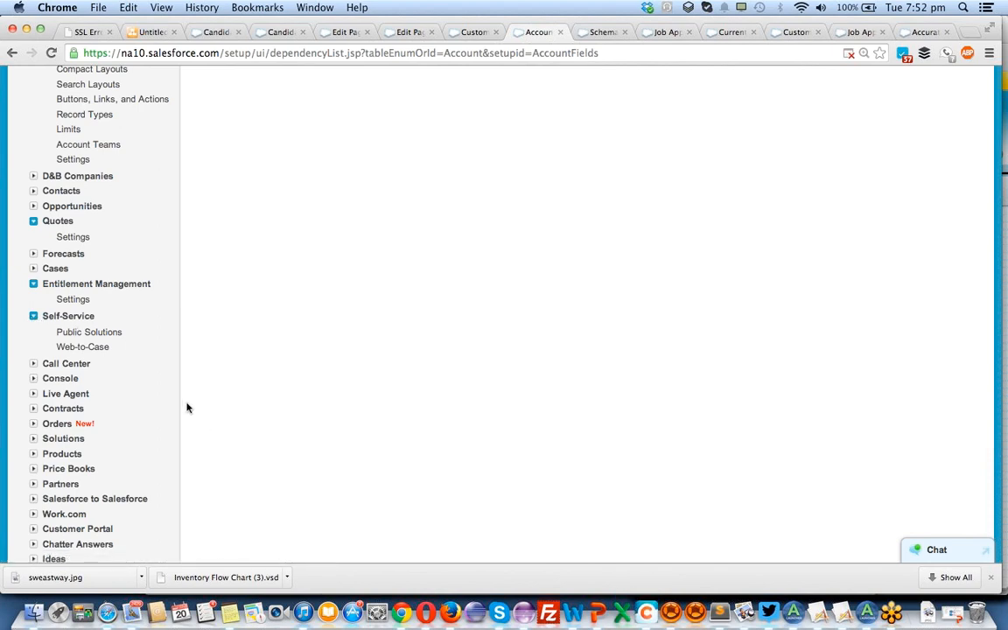
{"action": "left_click", "coordinate": [33, 364]}
{"action": "scroll", "coordinate": [68, 365], "scroll_direction": "down", "scroll_amount": 3}
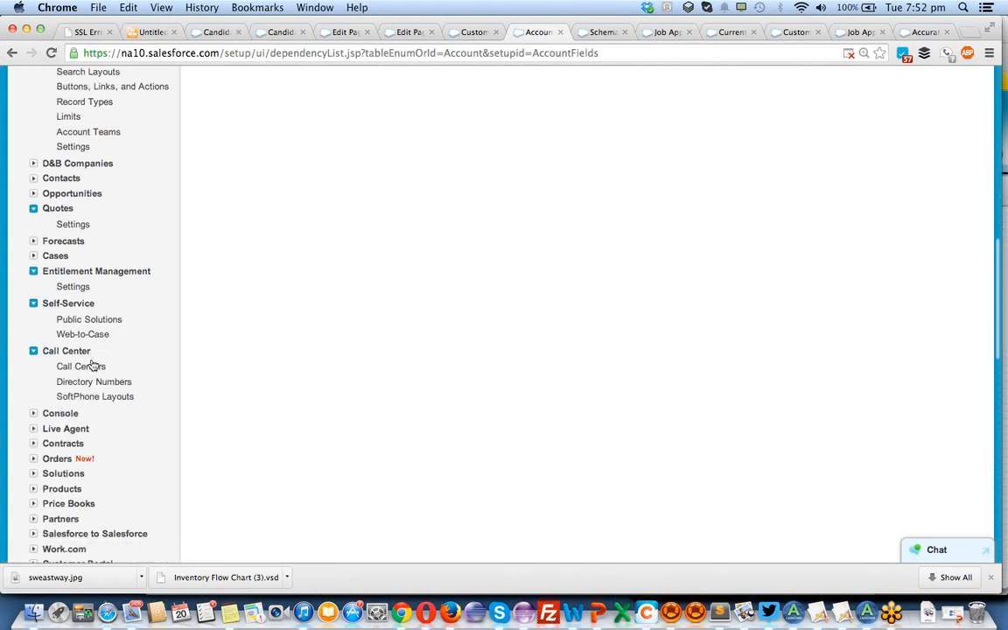
{"action": "scroll", "coordinate": [88, 350], "scroll_direction": "down", "scroll_amount": 2}
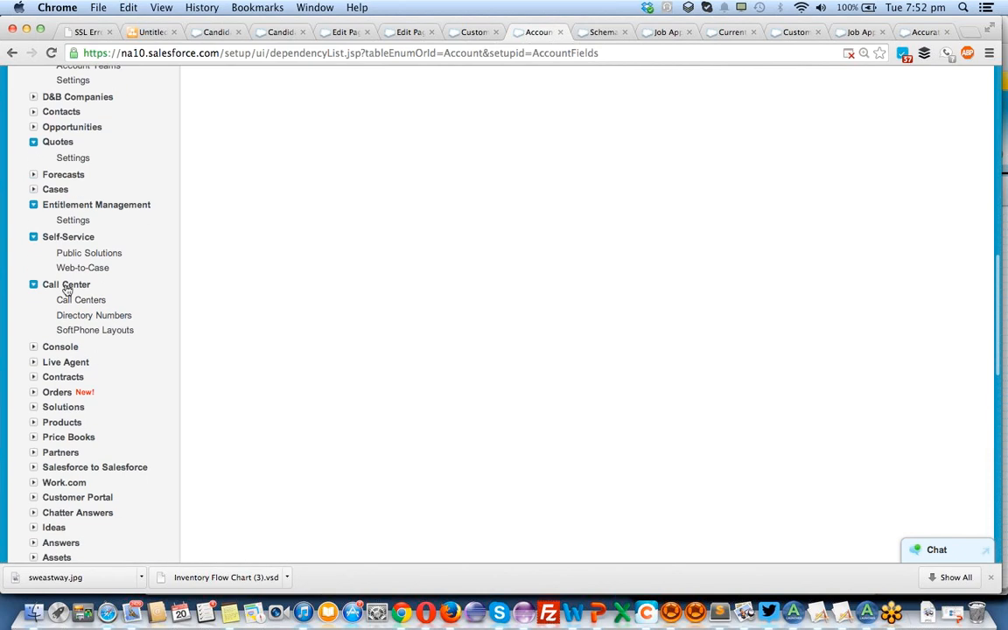
{"action": "left_click", "coordinate": [34, 237]}
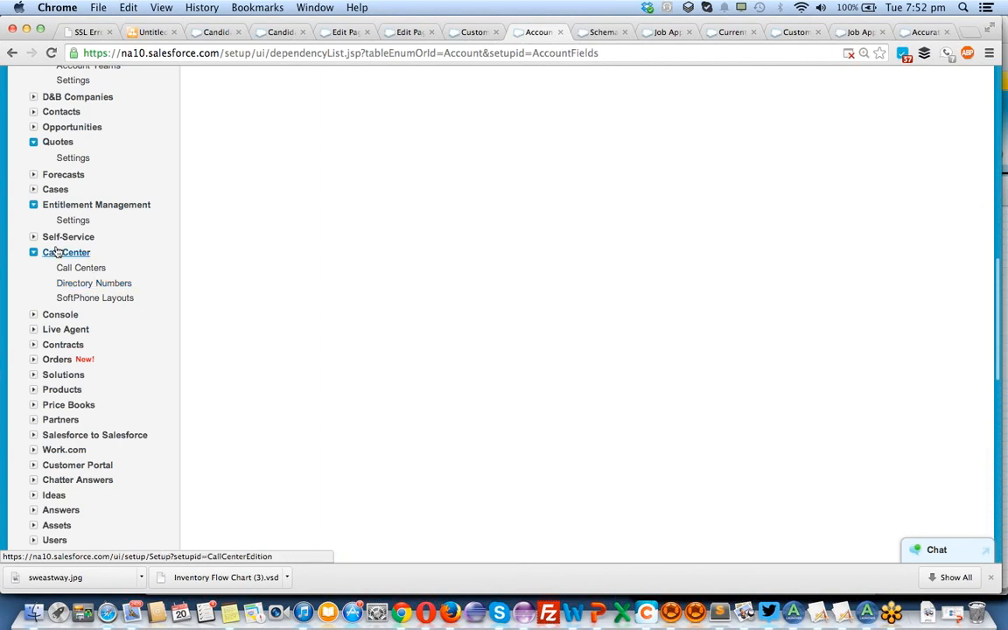
Expand the Console section under Customize and examine its options.
{"action": "left_click", "coordinate": [34, 316]}
{"action": "scroll", "coordinate": [71, 324], "scroll_direction": "down", "scroll_amount": 2}
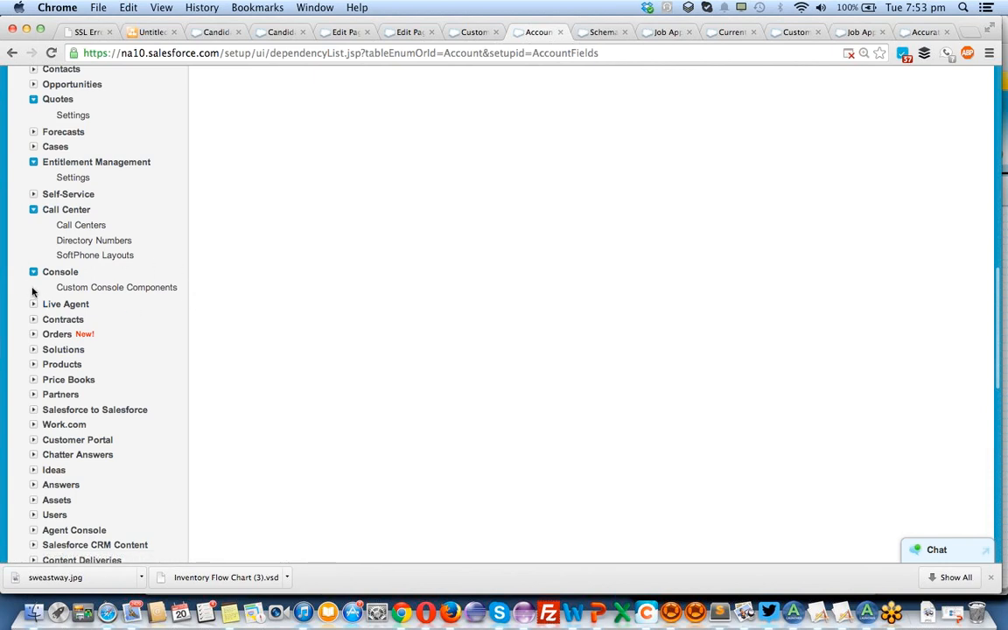
{"action": "scroll", "coordinate": [33, 294], "scroll_direction": "down", "scroll_amount": 2}
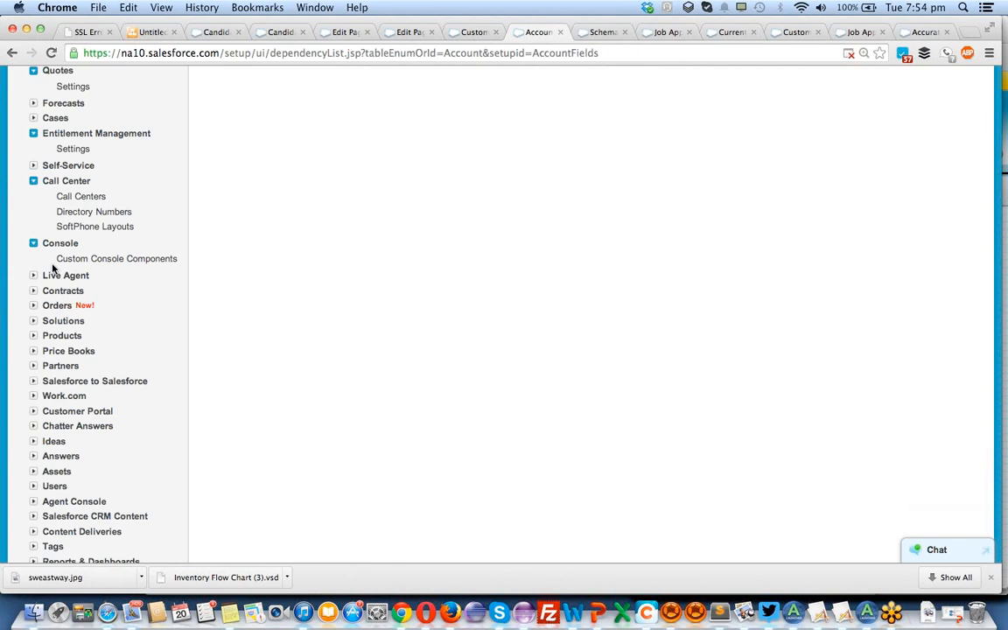
Examine the remaining sections under Customize, from Live Agent to User Interface, and return to the start of the Account Field Dependencies page.
{"action": "scroll", "coordinate": [52, 270], "scroll_direction": "down", "scroll_amount": 2}
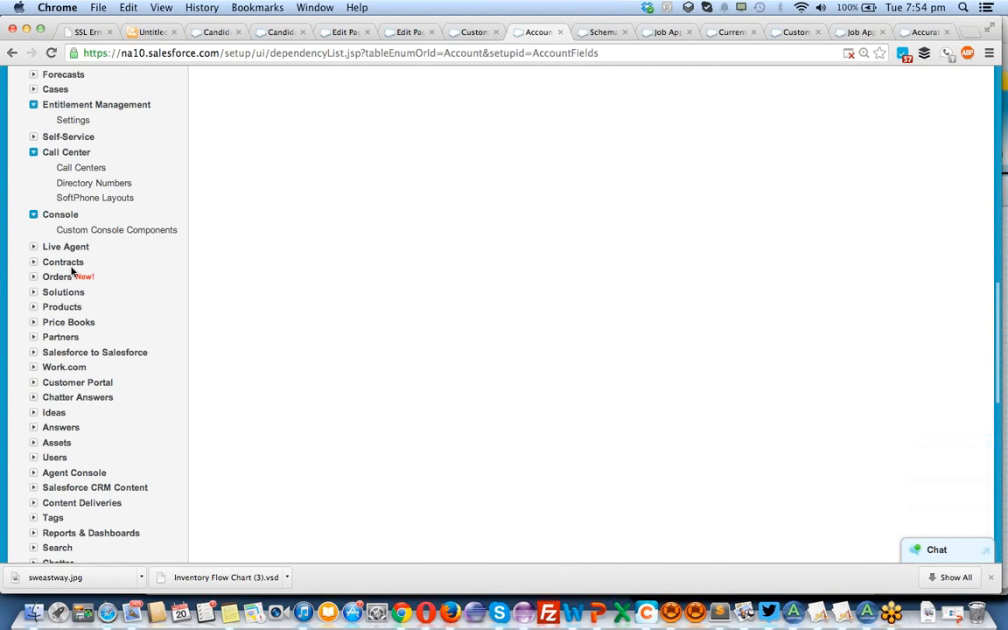
{"action": "scroll", "coordinate": [72, 271], "scroll_direction": "down", "scroll_amount": 3}
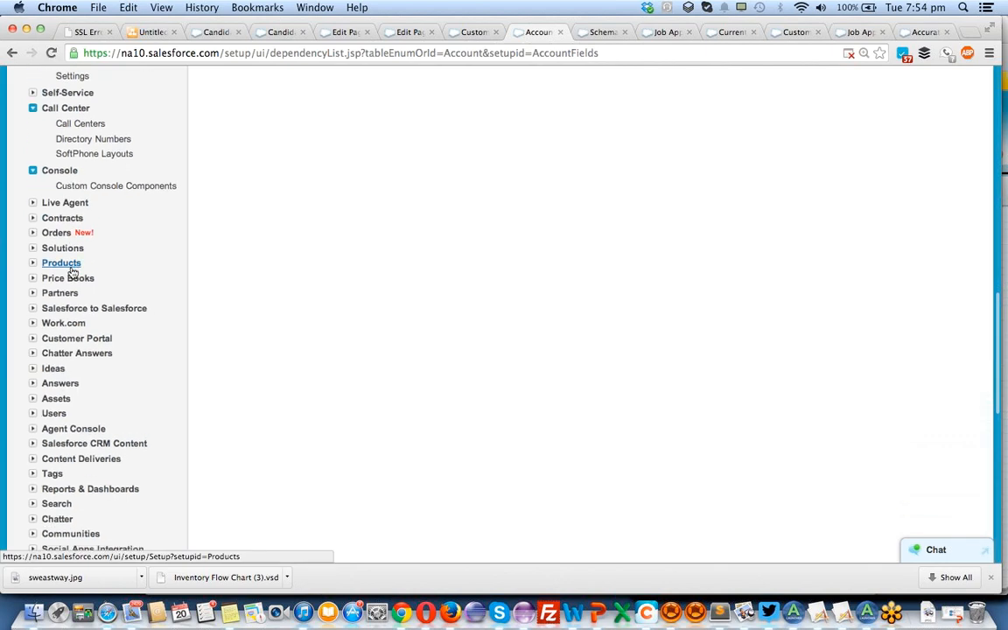
{"action": "scroll", "coordinate": [73, 273], "scroll_direction": "up", "scroll_amount": 1}
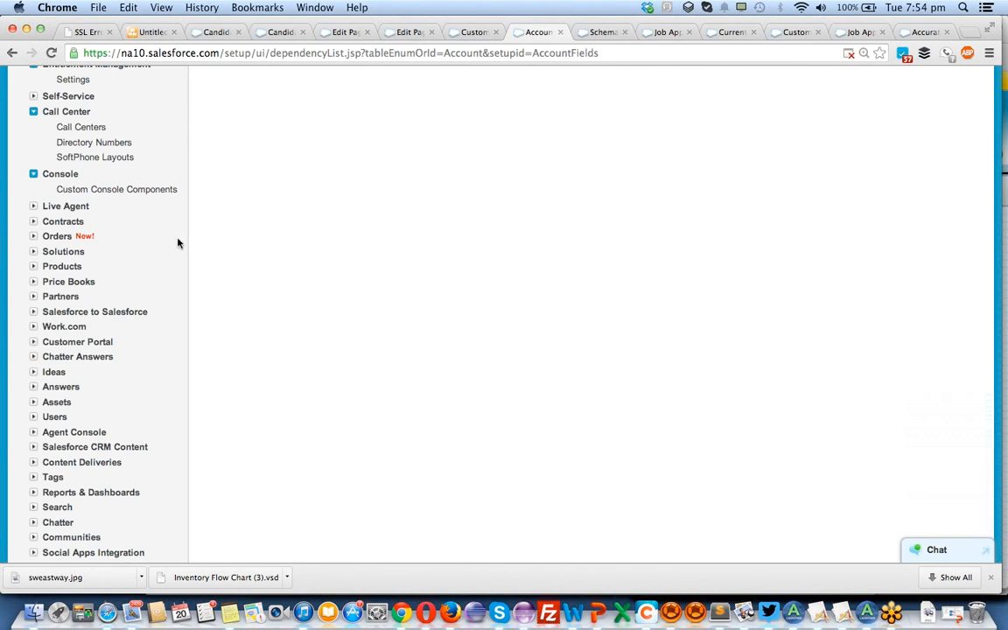
{"action": "scroll", "coordinate": [101, 235], "scroll_direction": "down", "scroll_amount": 3}
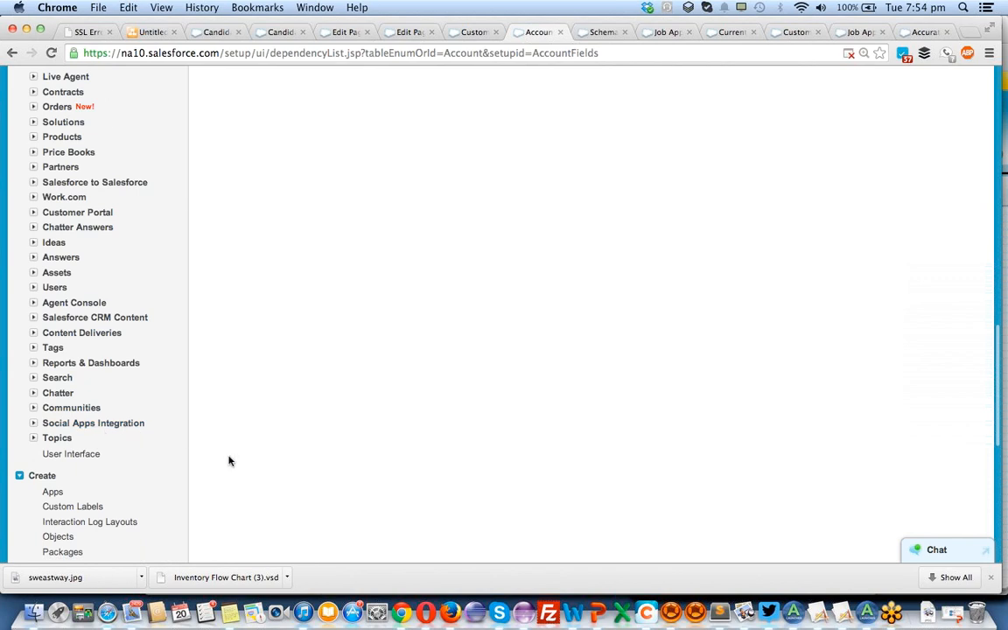
{"action": "scroll", "coordinate": [245, 477], "scroll_direction": "up", "scroll_amount": 7}
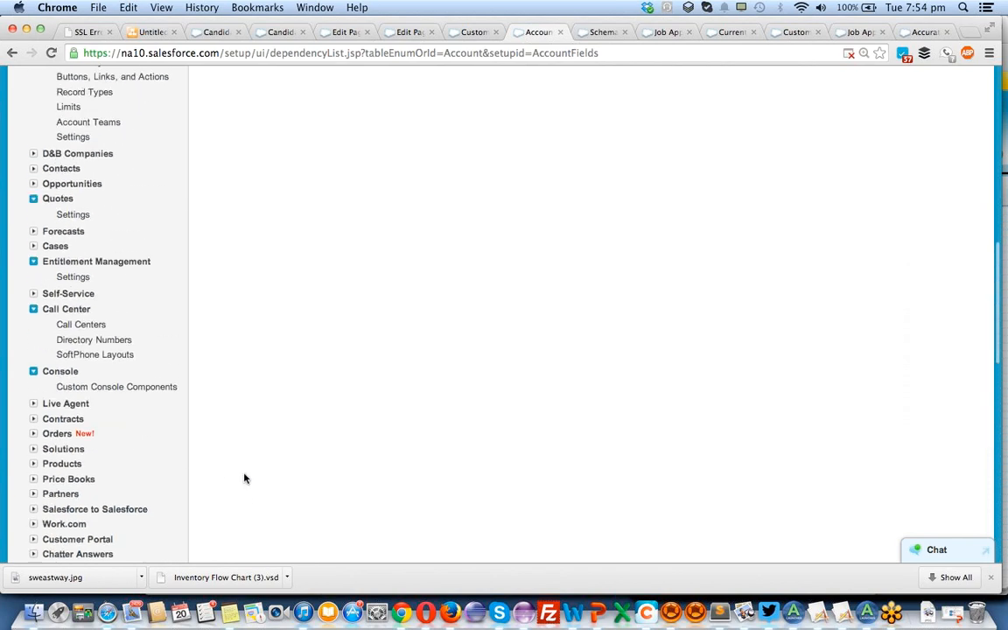
{"action": "scroll", "coordinate": [245, 477], "scroll_direction": "up", "scroll_amount": 4}
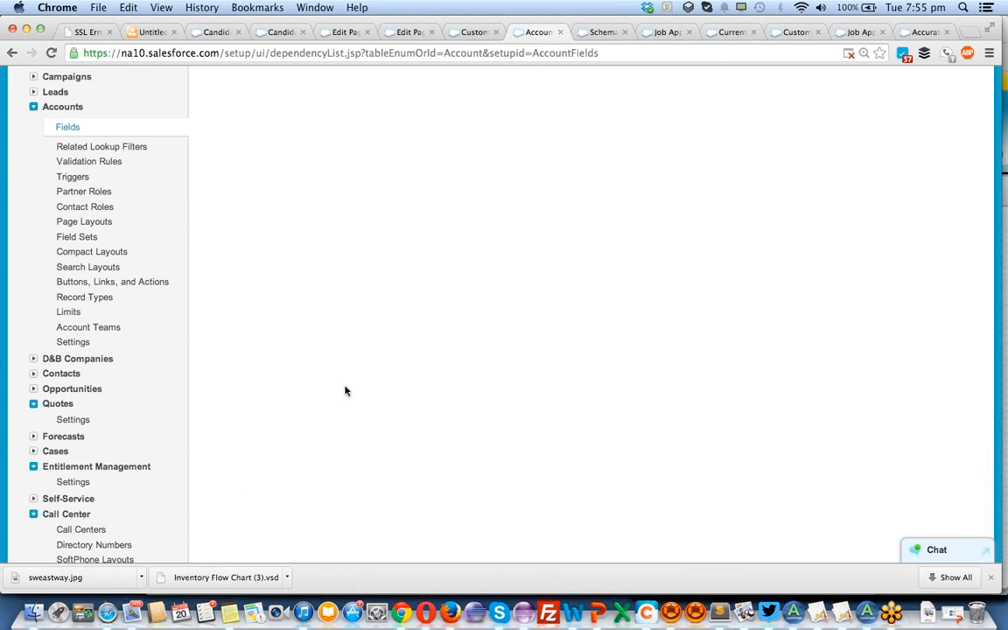
{"action": "scroll", "coordinate": [443, 346], "scroll_direction": "up", "scroll_amount": 10}
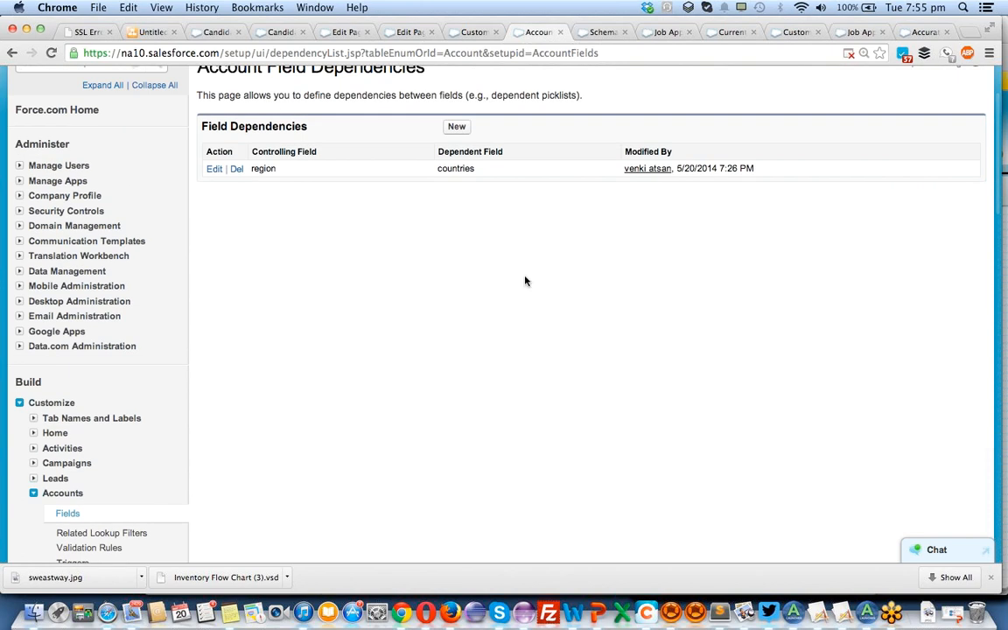
{"action": "scroll", "coordinate": [517, 338], "scroll_direction": "up", "scroll_amount": 3}
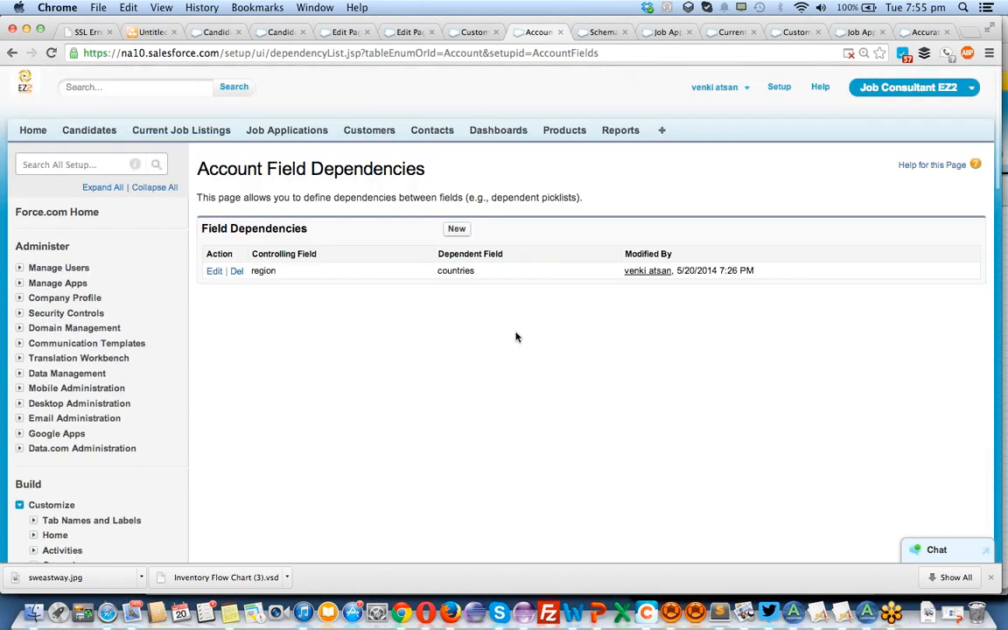
Switch to Firefox to view the Schema Builder diagram and return to the Account Field Dependencies page in Chrome.
{"action": "left_click", "coordinate": [901, 89]}
{"action": "key", "text": "super+Tab"}
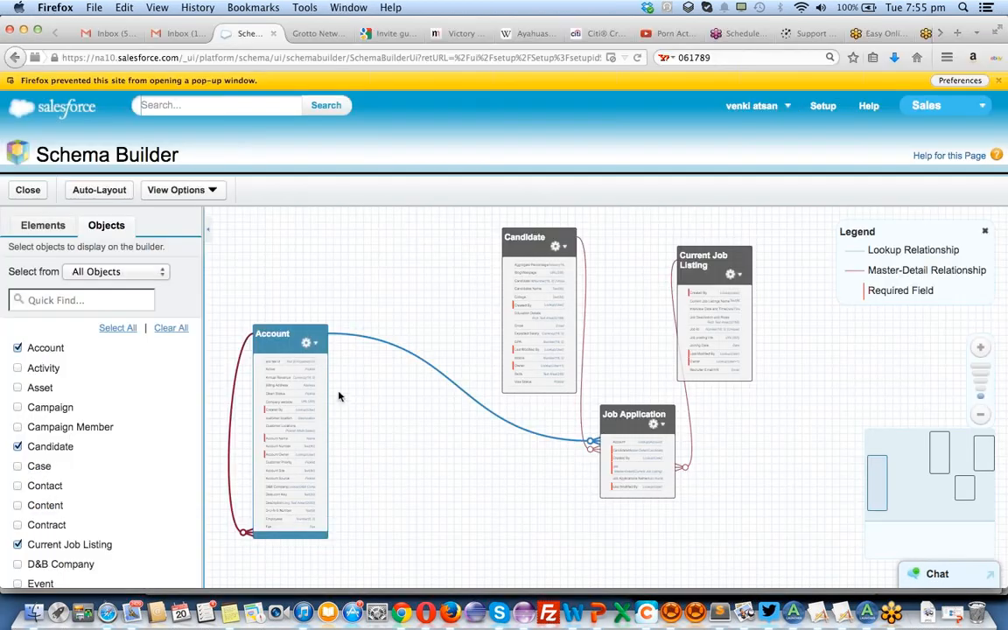
{"action": "key", "text": "super+Tab"}
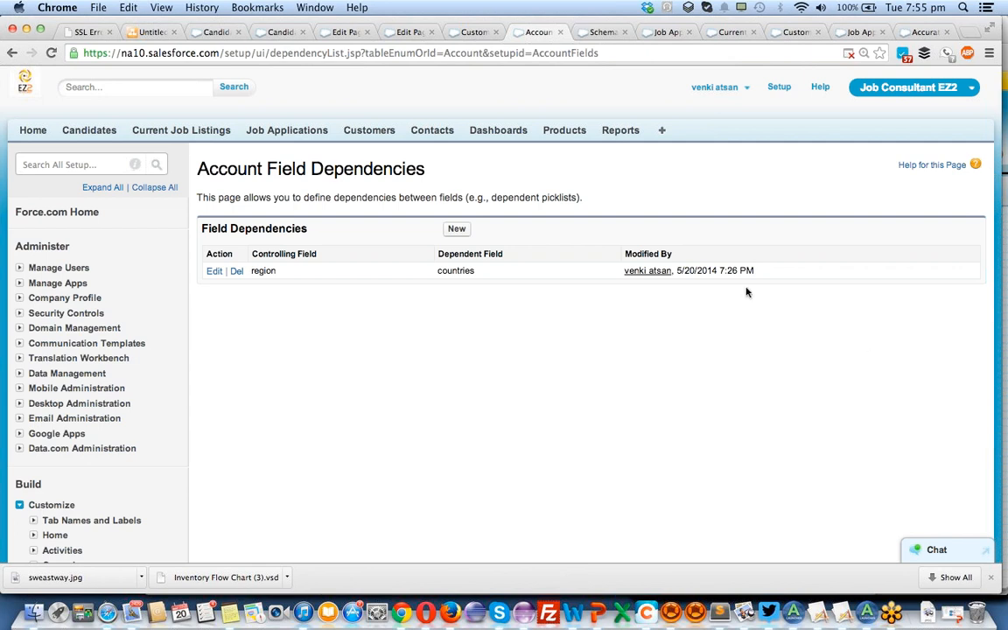
Open developer.salesforce.com in a new browser tab and bring up its Developer environment sign-up form.
{"action": "left_click", "coordinate": [969, 32]}
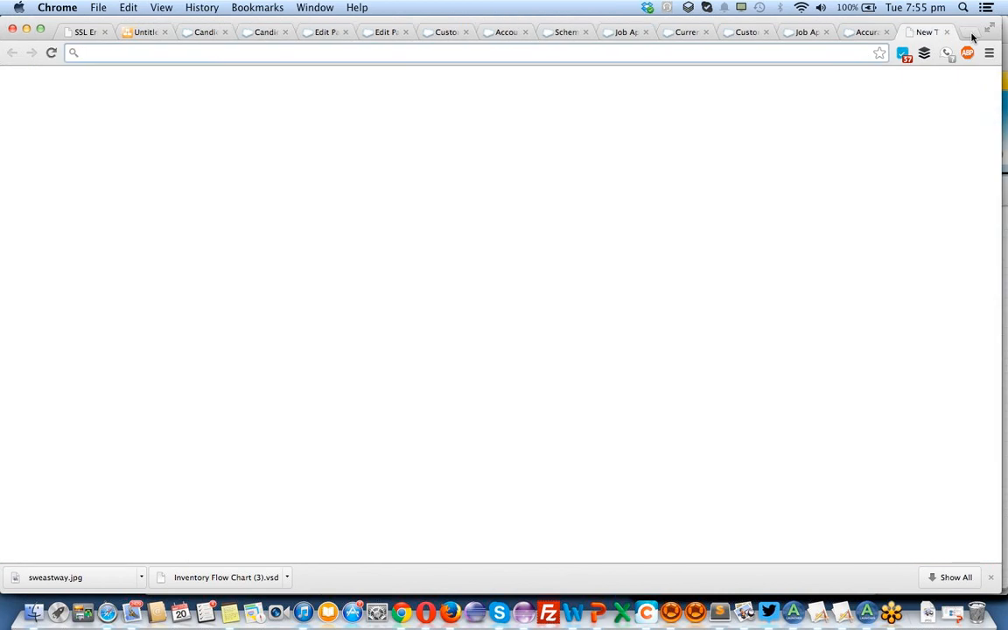
{"action": "type", "text": "develope"}
{"action": "key", "text": "Return"}
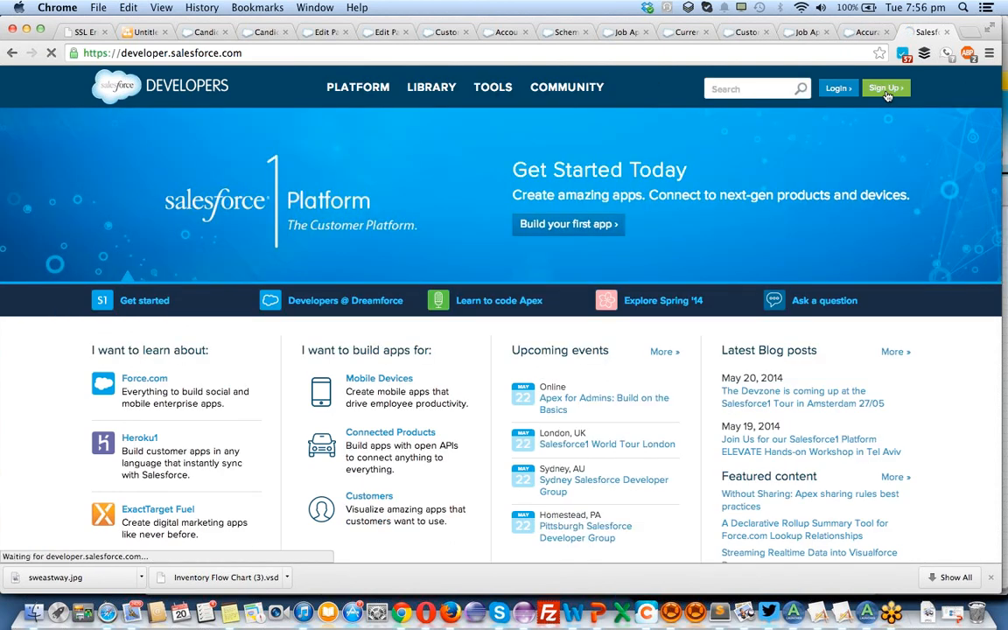
{"action": "left_click", "coordinate": [886, 91]}
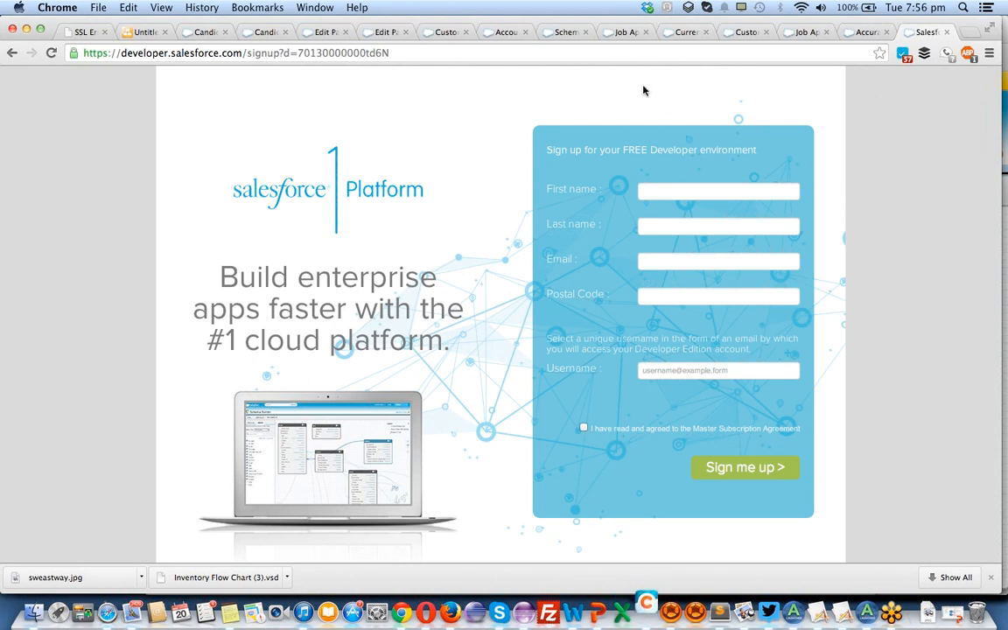
{"action": "left_click", "coordinate": [618, 54]}
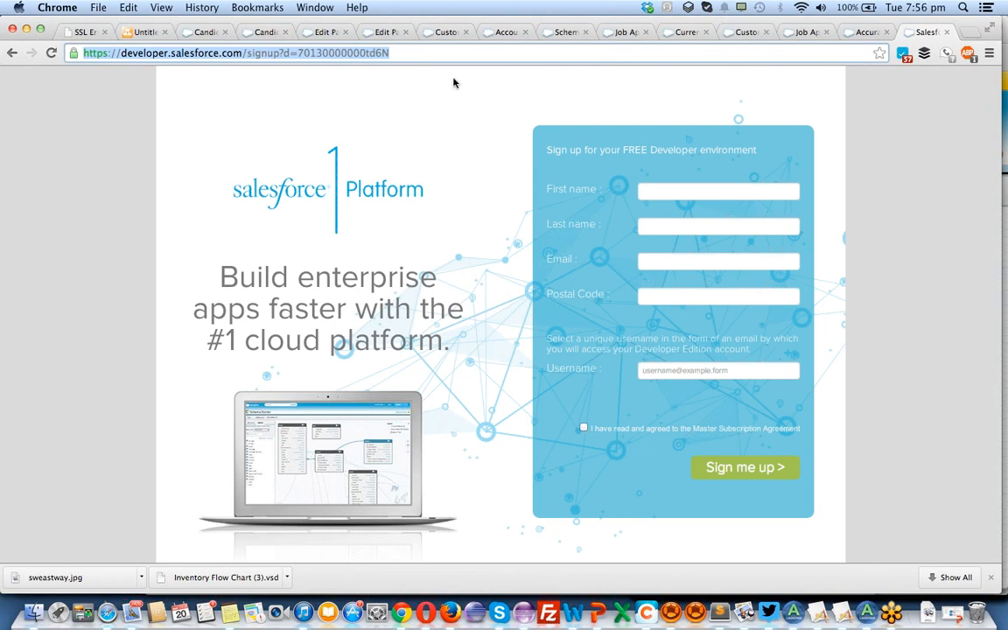
{"action": "left_click", "coordinate": [238, 53]}
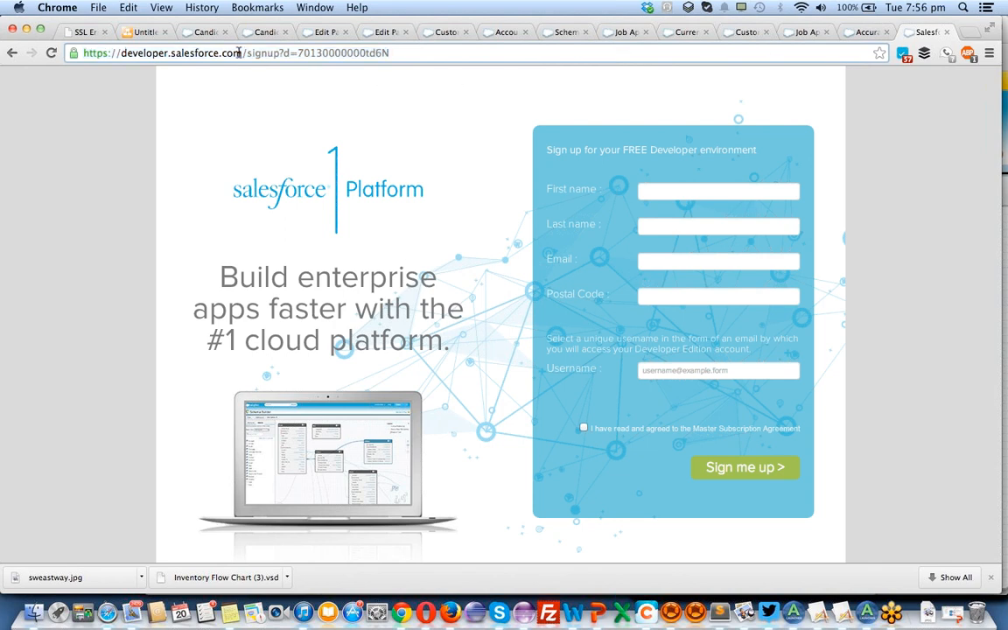
{"action": "left_click_drag", "start_coordinate": [238, 53], "coordinate": [80, 50]}
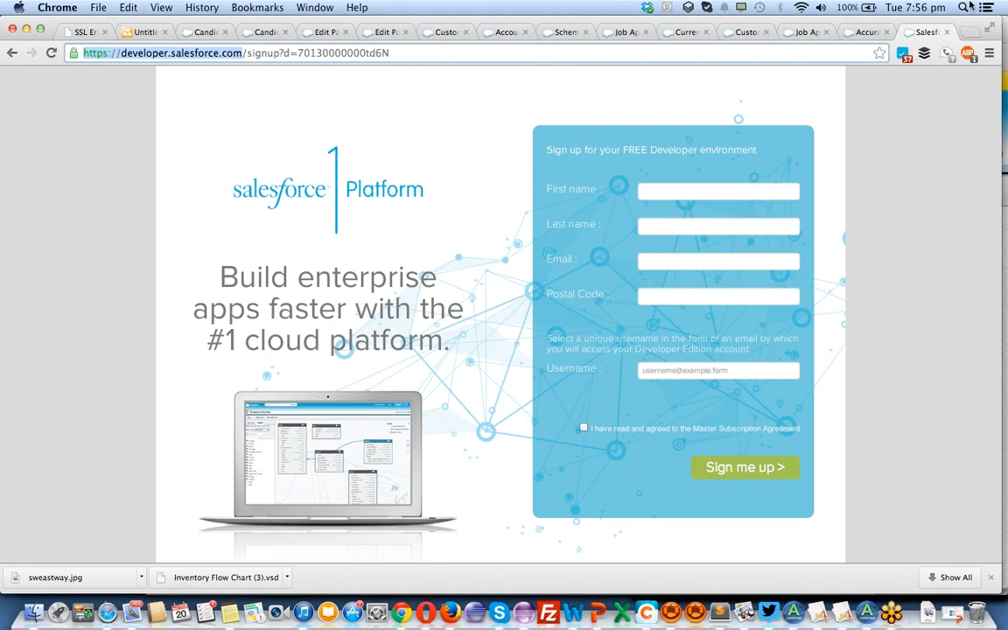
Open login.salesforce.com in a new browser tab and close the developer sign-up tab.
{"action": "left_click", "coordinate": [970, 33]}
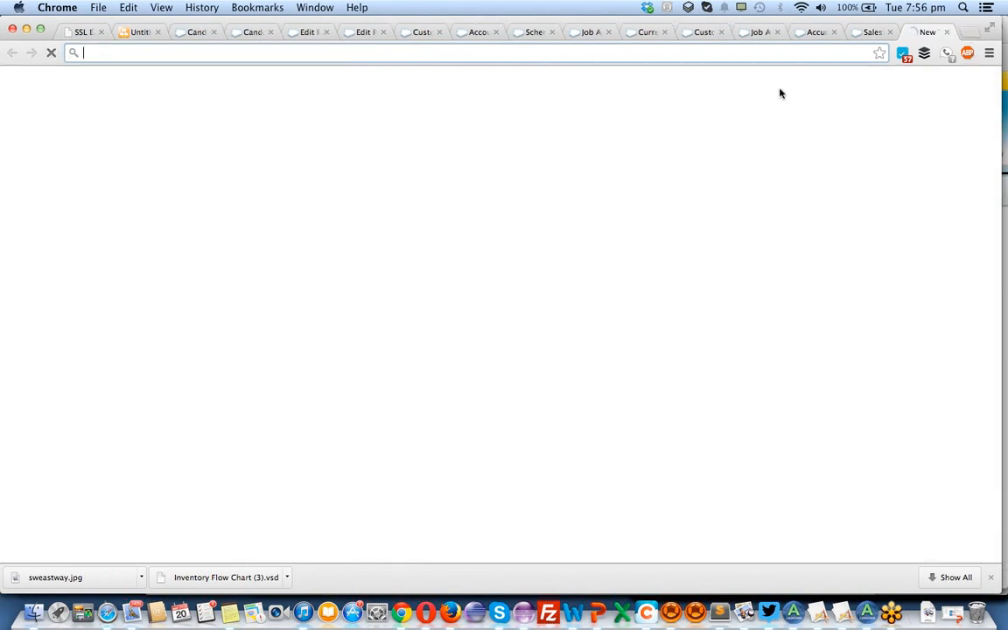
{"action": "type", "text": "login.salesforce.com"}
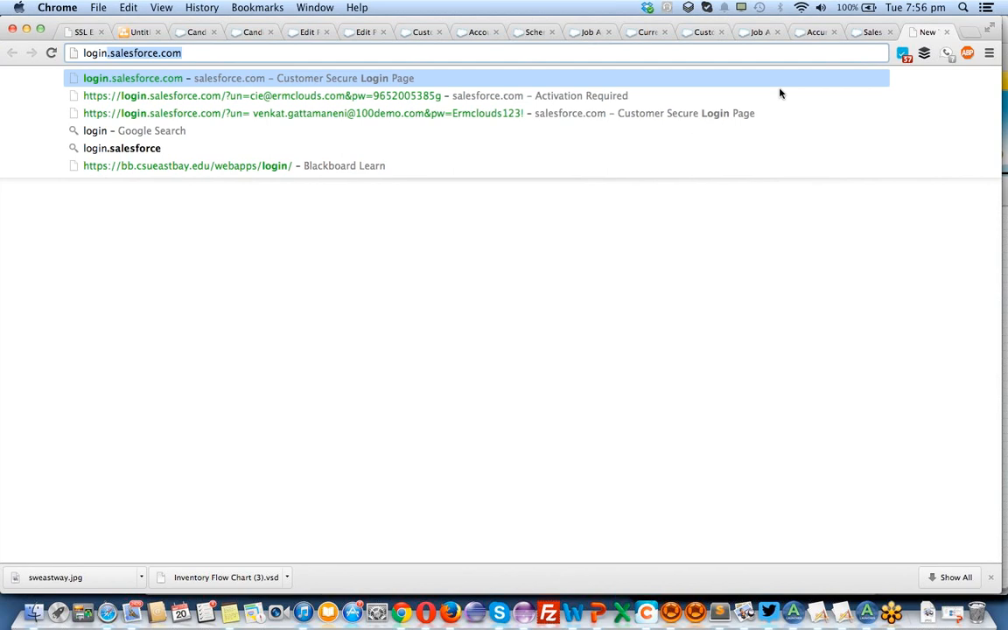
{"action": "key", "text": "Return"}
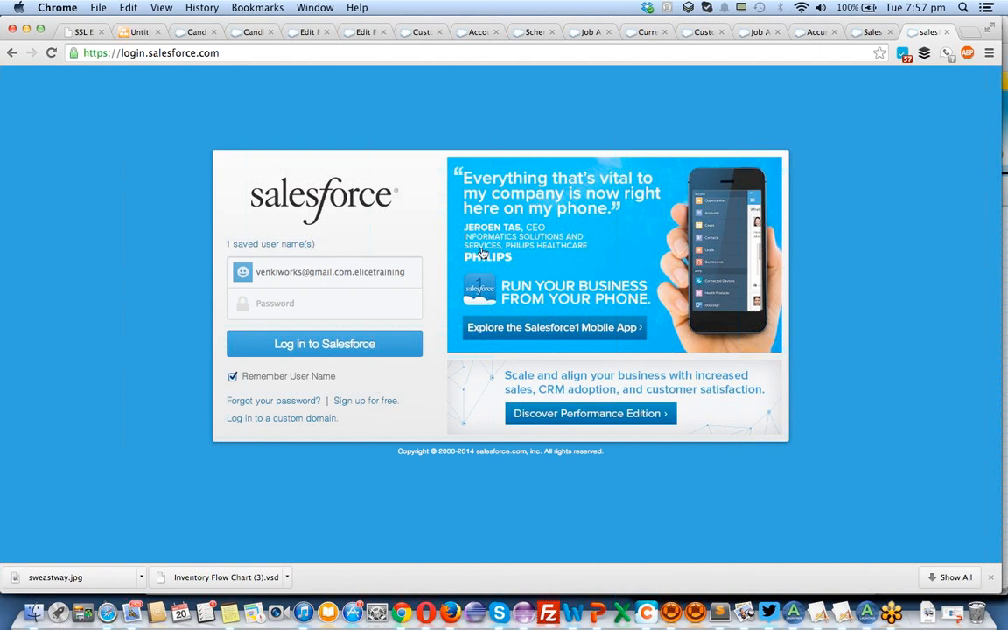
{"action": "left_click", "coordinate": [871, 35]}
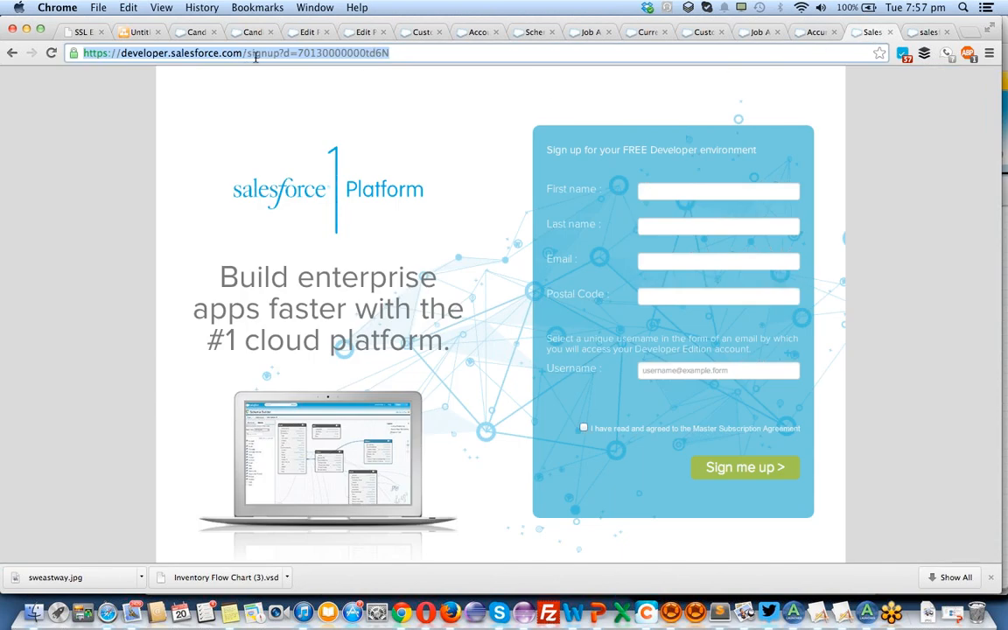
{"action": "left_click", "coordinate": [891, 32]}
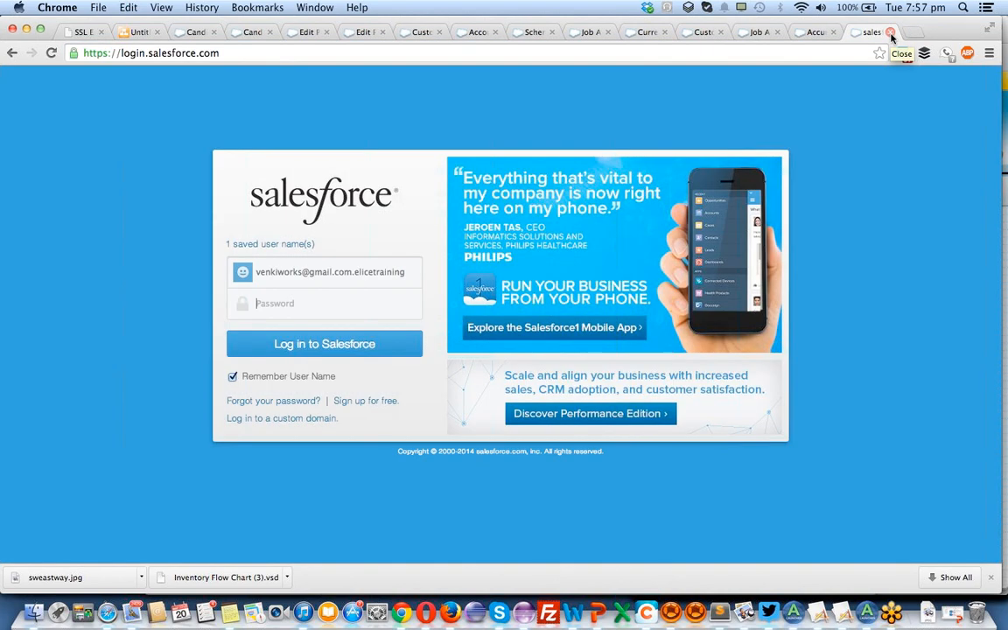